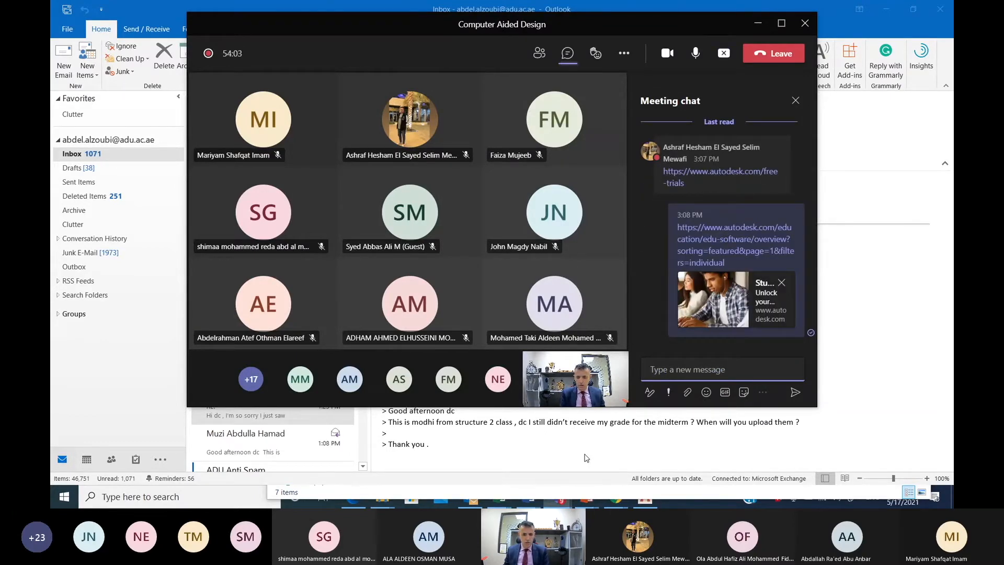
- Switch to Chrome, open Autodesk's Get Educational Access form and view the country, territory or region choices
key("alt+Tab")
key("alt+Tab")
key("alt+Tab")
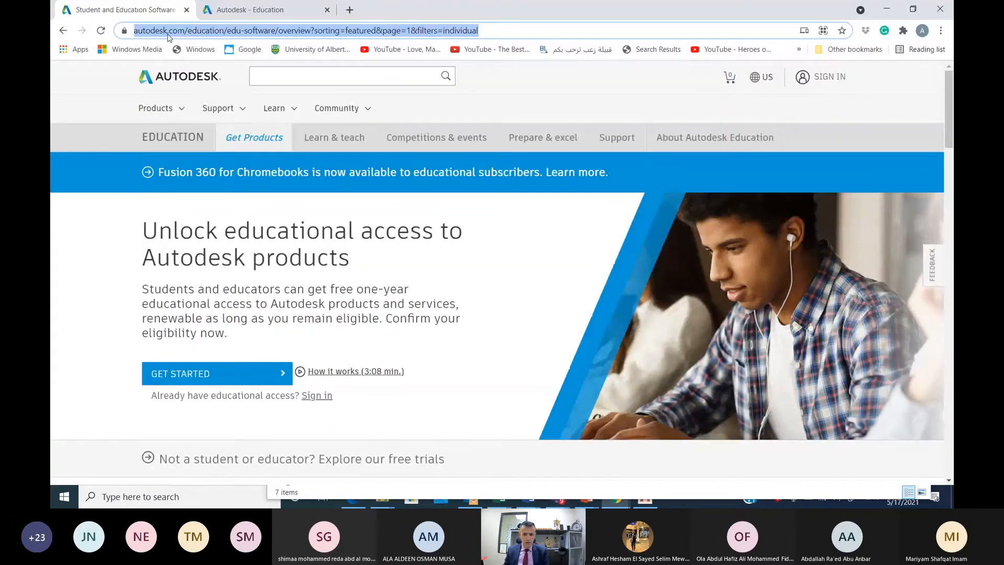
scroll(318, 339, "down", 1)
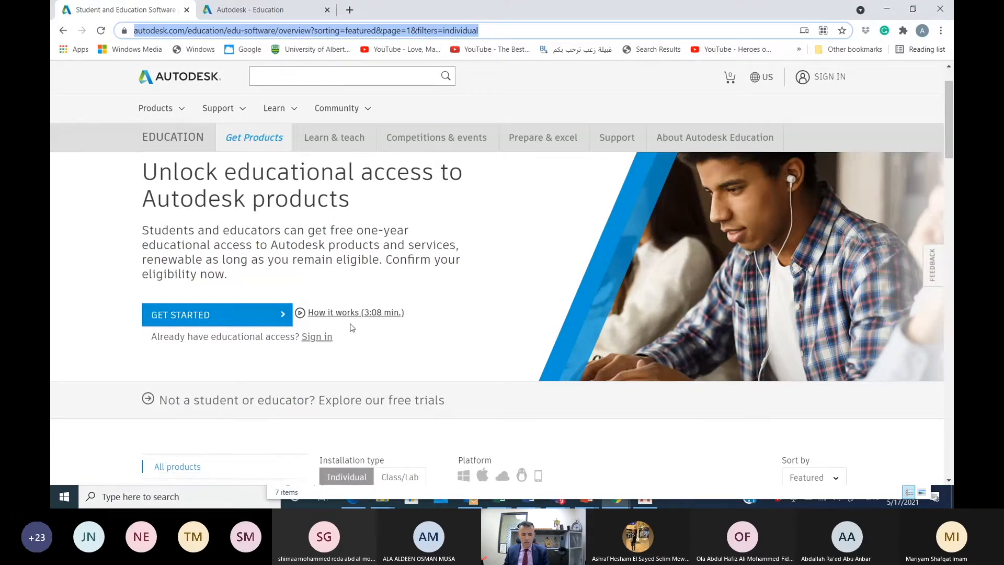
left_click(255, 315)
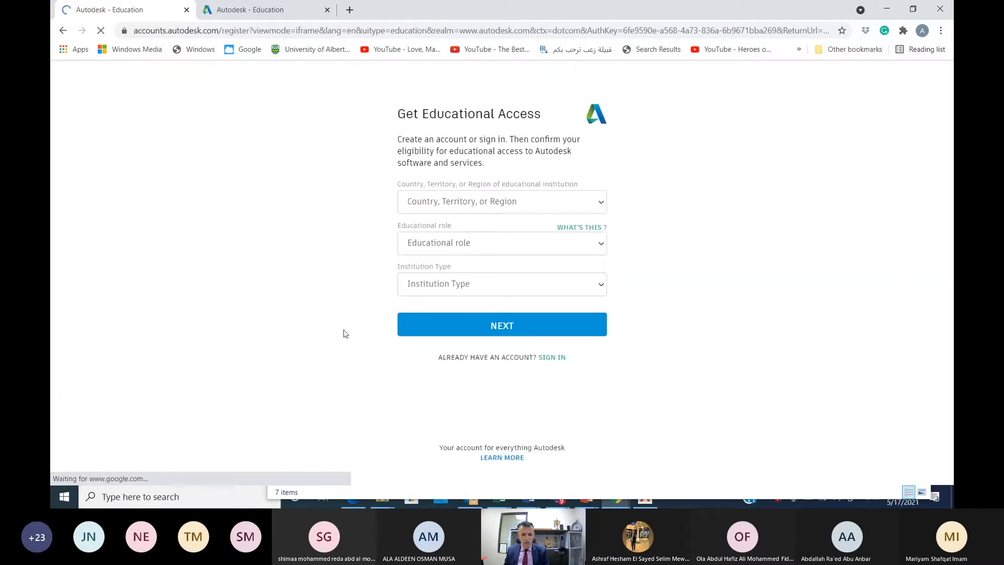
left_click(438, 202)
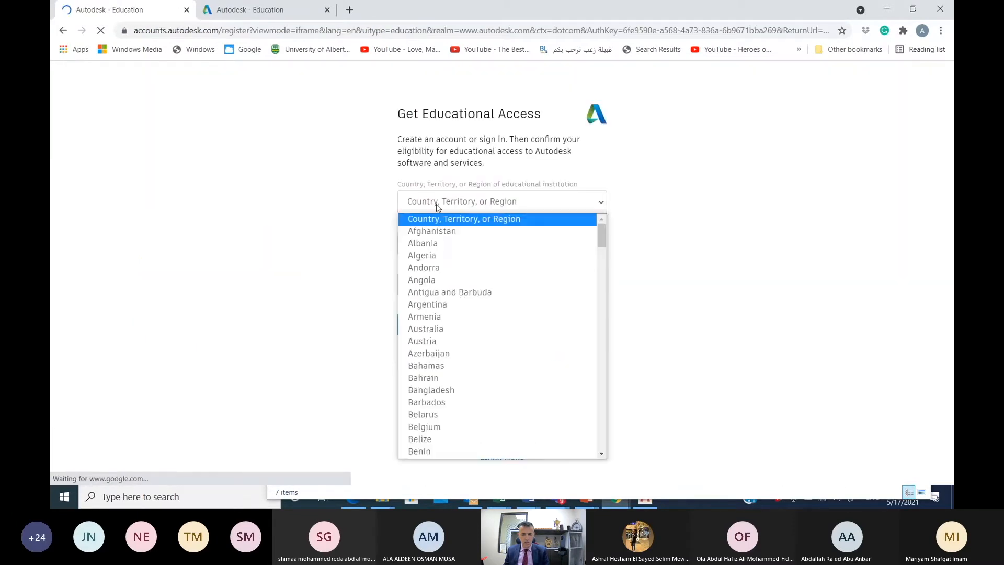
left_click(328, 258)
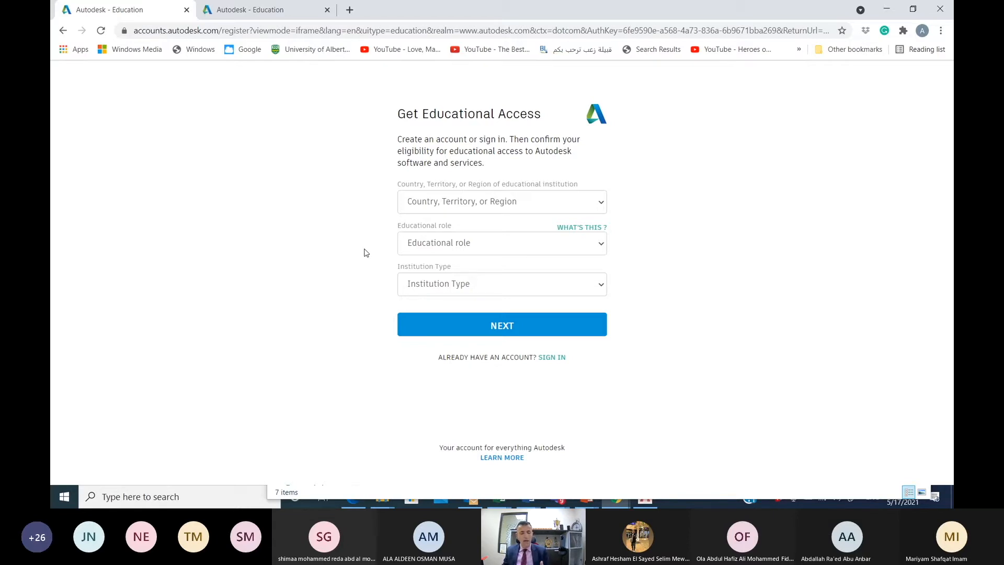
- Check the other Autodesk registration page and return to the education software overview page
left_click(244, 11)
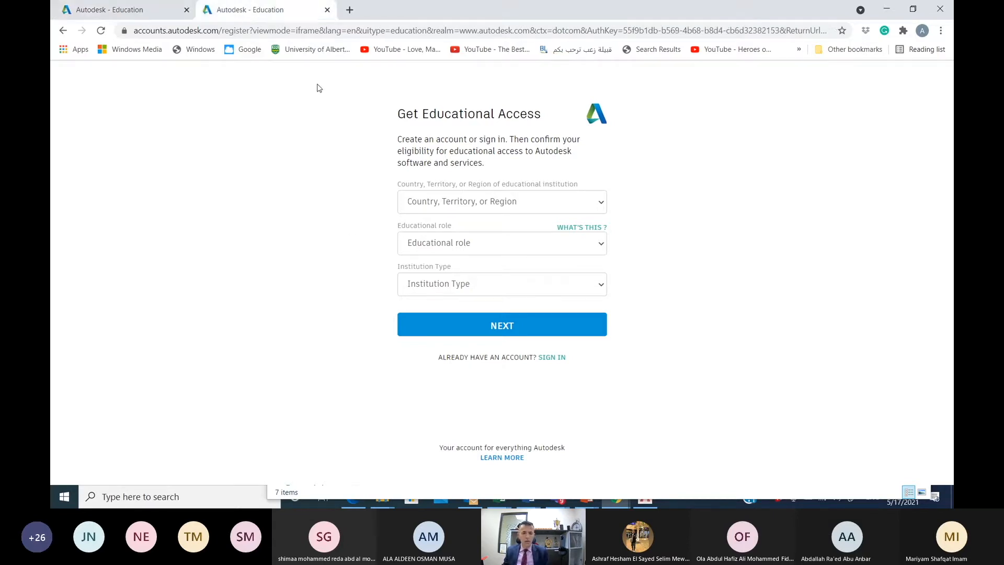
left_click(161, 12)
left_click(239, 15)
left_click(125, 12)
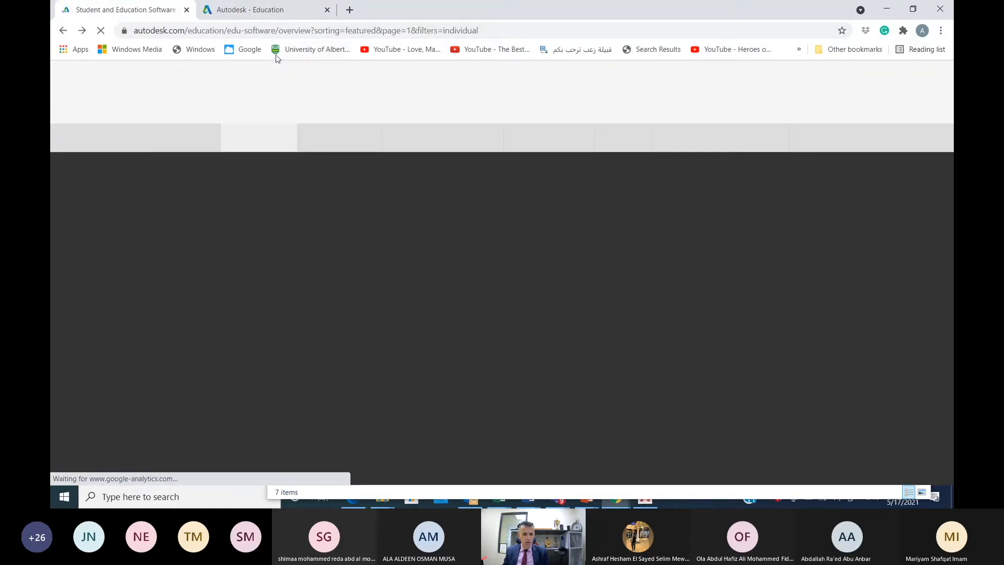
- Examine the educational product list, including the Revit, AutoCAD and AutoCAD for Mac entries
scroll(209, 316, "down", 1)
scroll(209, 316, "up", 2)
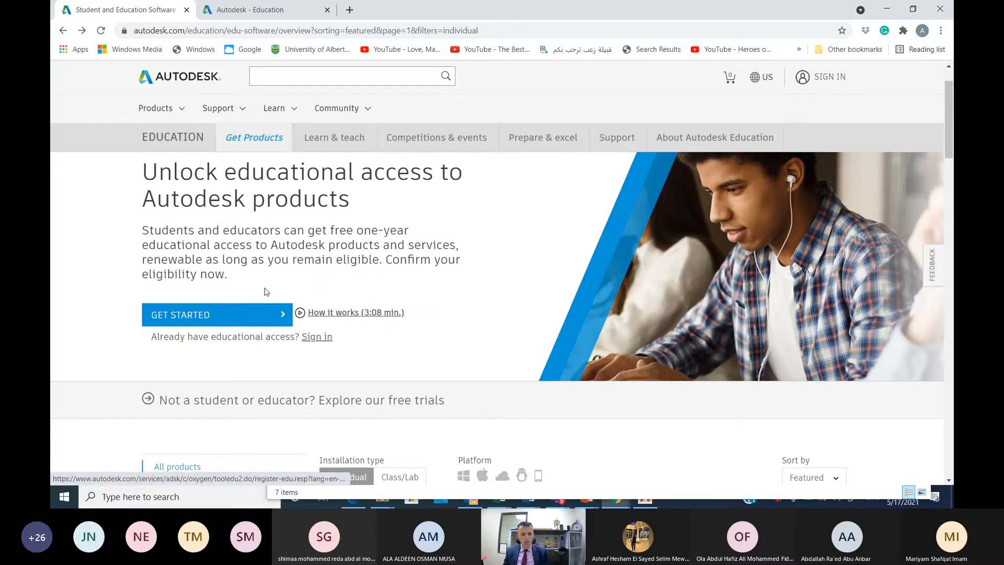
scroll(267, 292, "down", 3)
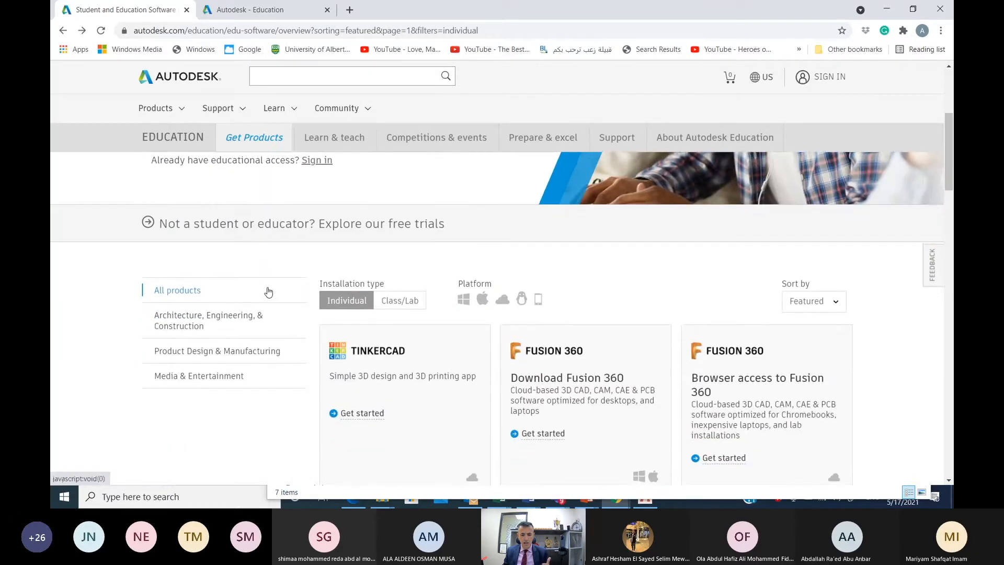
scroll(268, 290, "down", 3)
scroll(409, 381, "down", 1)
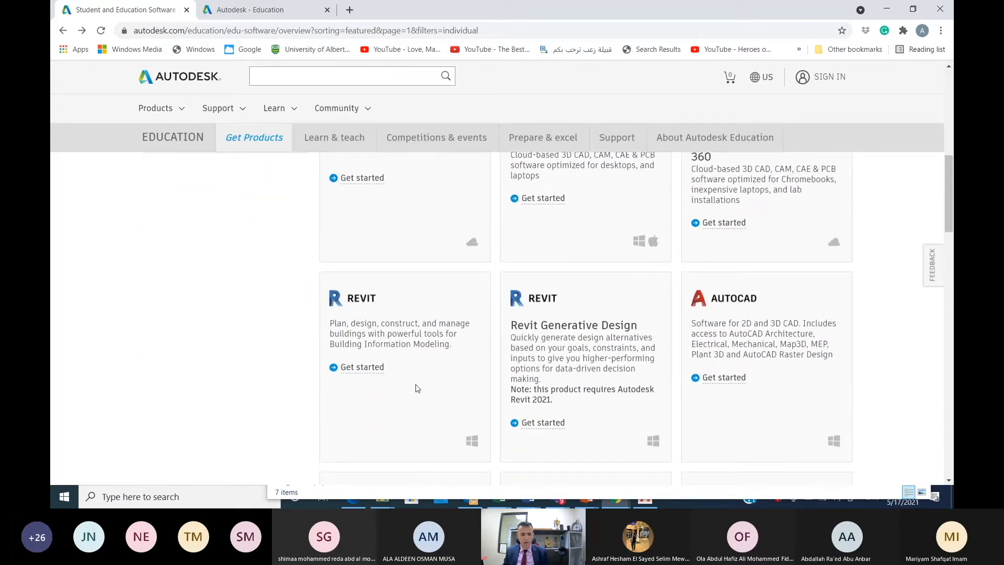
scroll(410, 364, "down", 2)
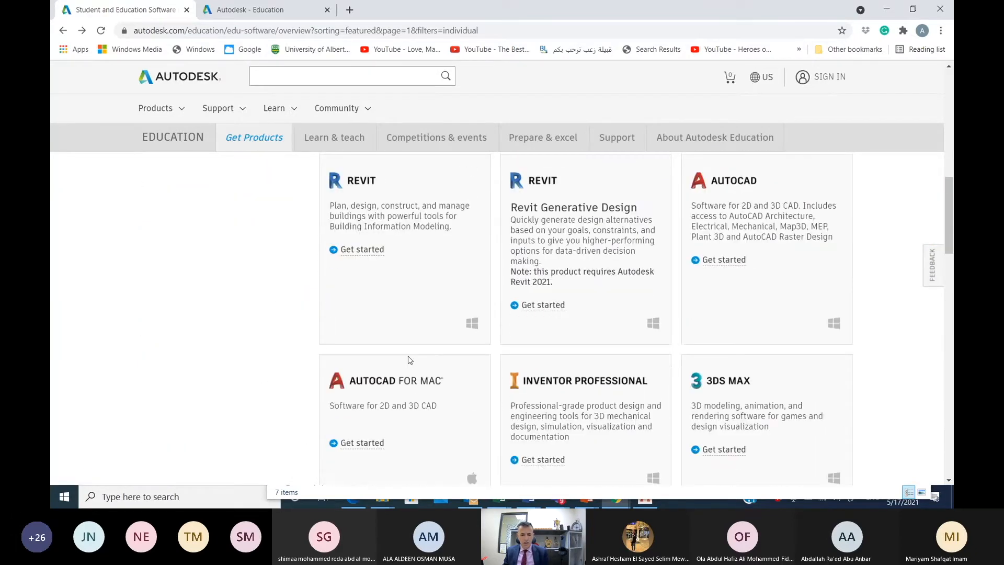
scroll(679, 366, "up", 1)
scroll(678, 365, "up", 4)
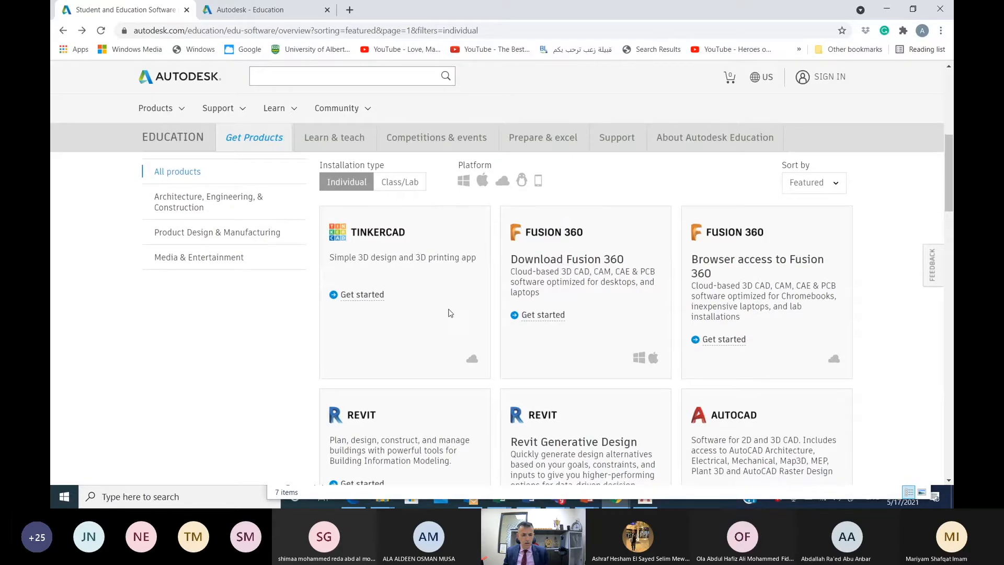
scroll(449, 314, "down", 3)
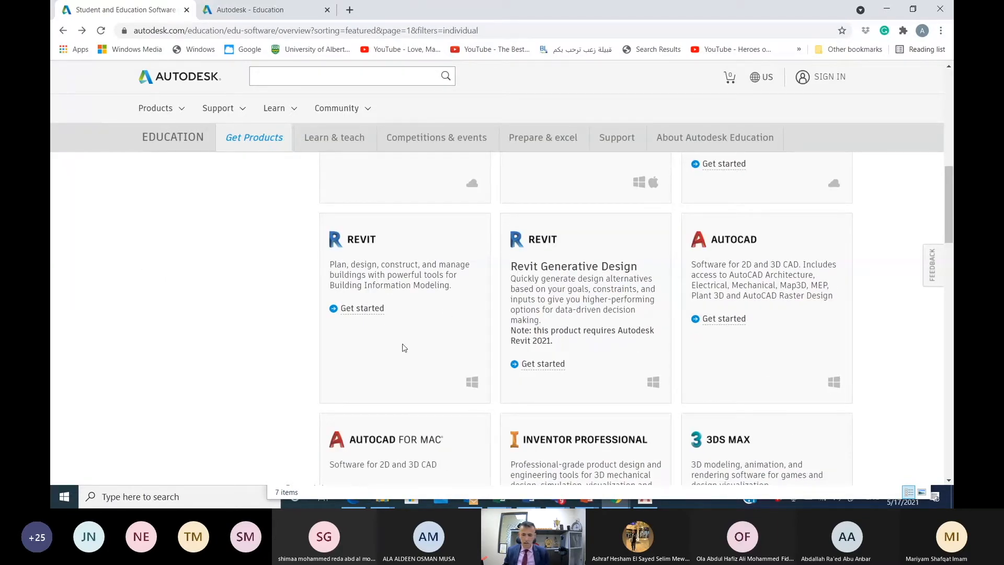
scroll(407, 347, "down", 1)
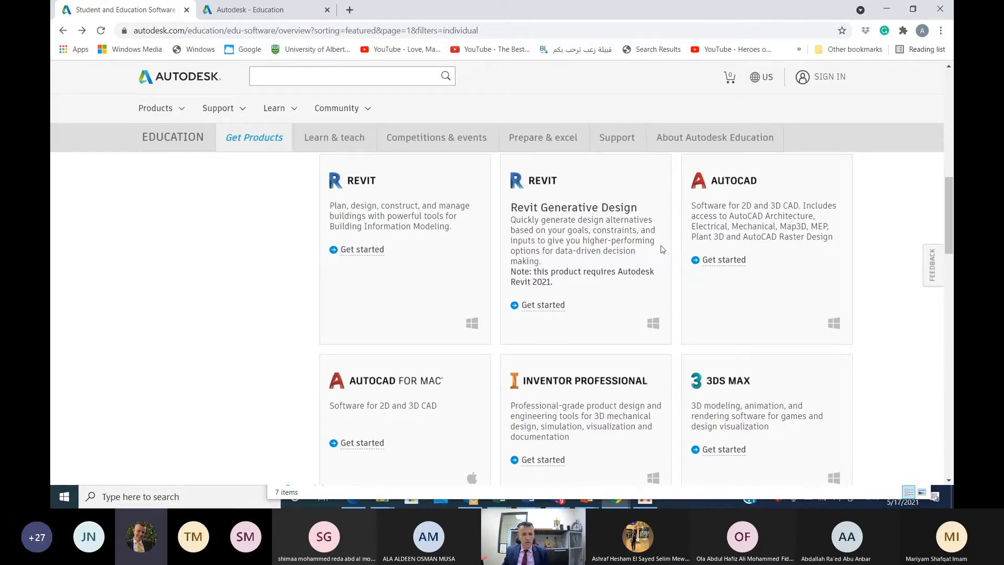
scroll(773, 253, "up", 1)
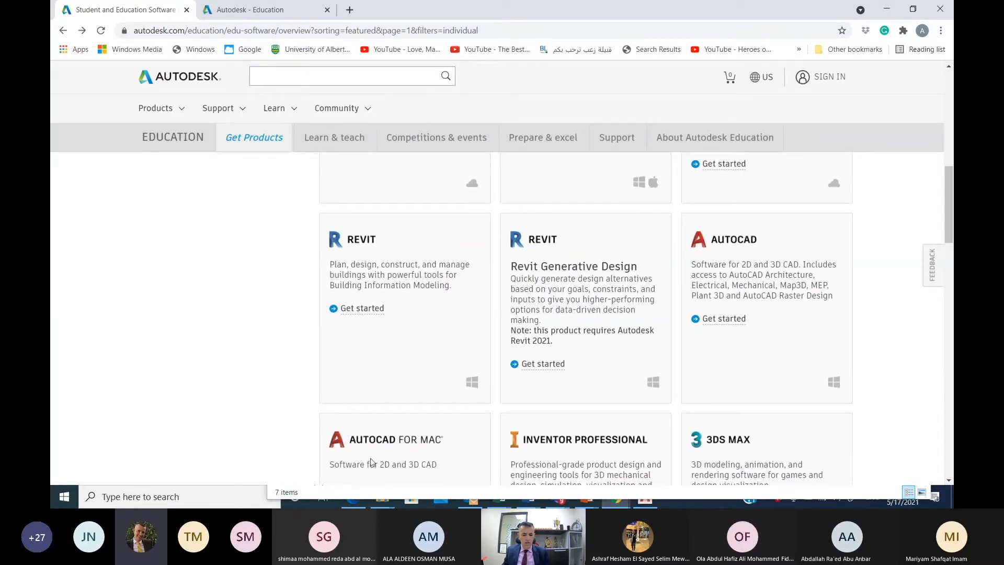
scroll(403, 442, "down", 1)
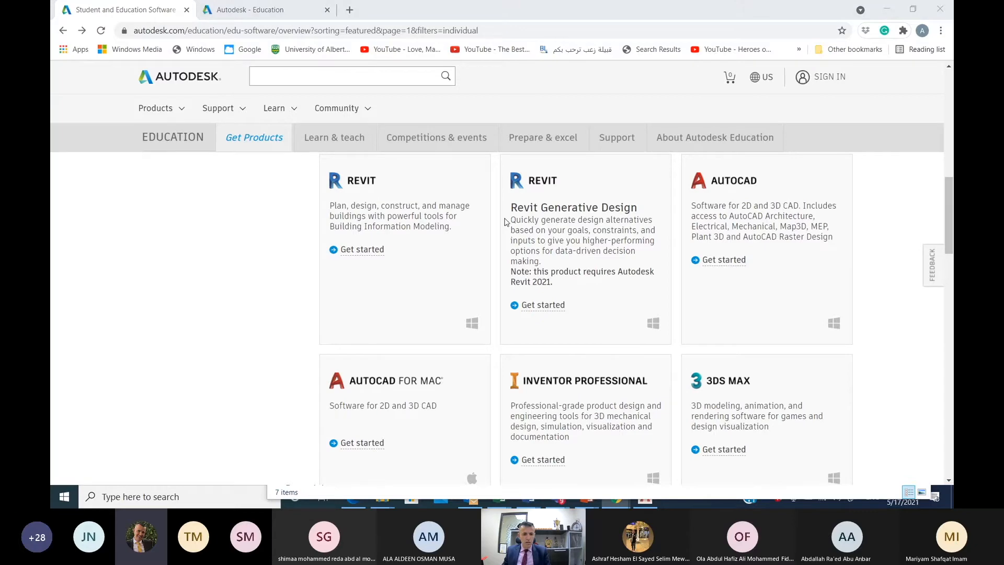
- Switch to the Teams meeting and admit the attendee waiting in the lobby
key("alt+Tab")
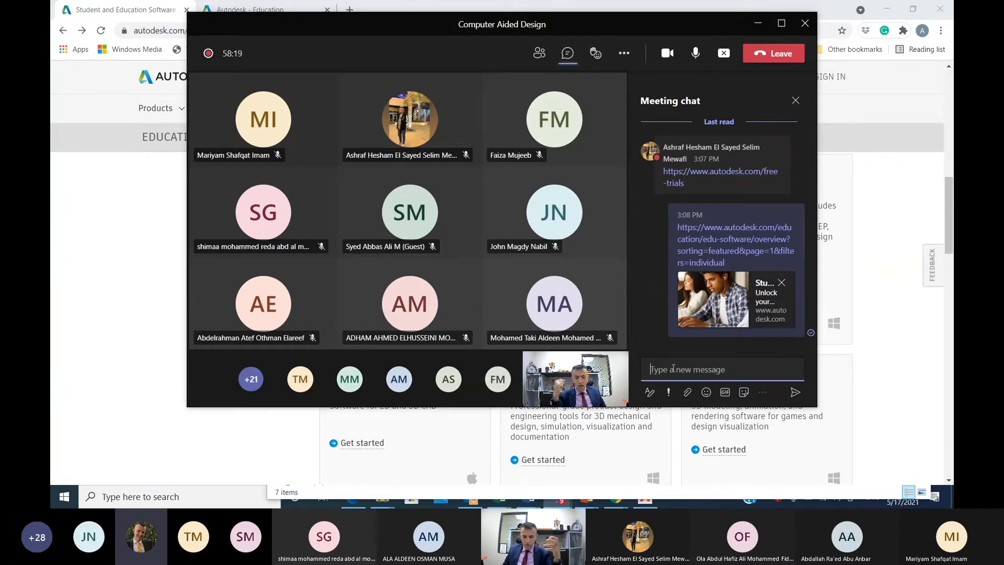
mouse_move(688, 130)
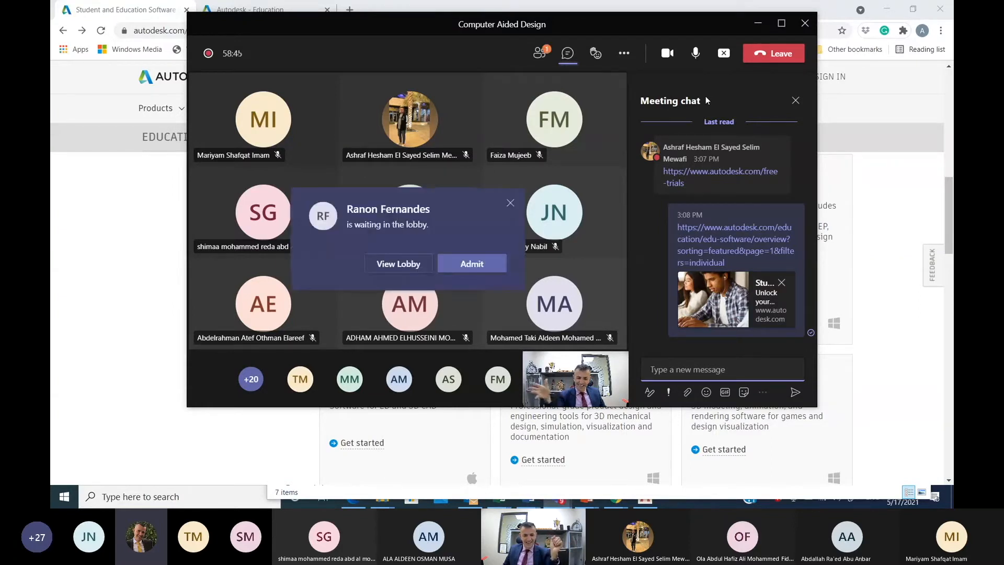
left_click(472, 264)
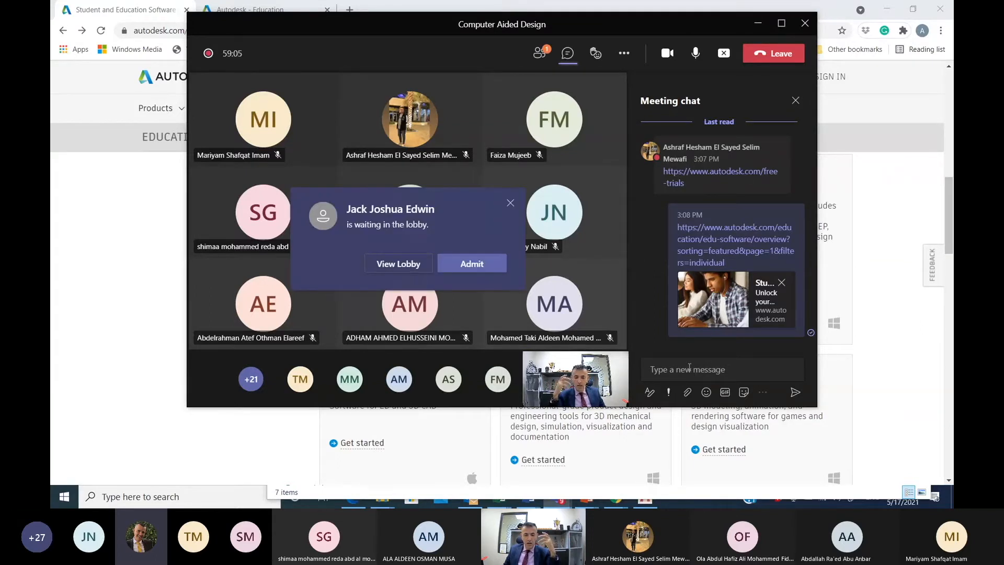
- Mute all participants in the meeting and look through the participant list
left_click(540, 53)
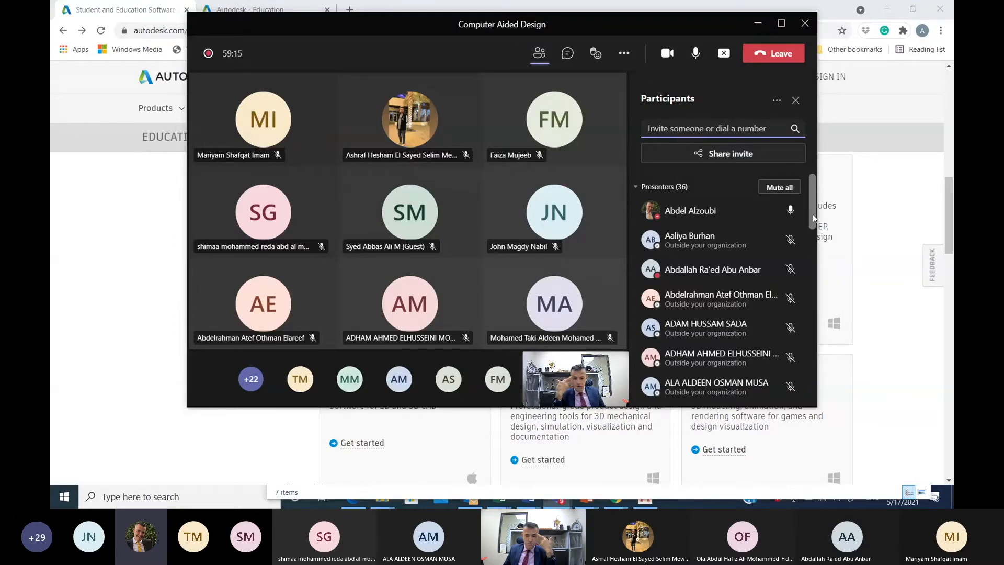
left_click(787, 188)
left_click(593, 231)
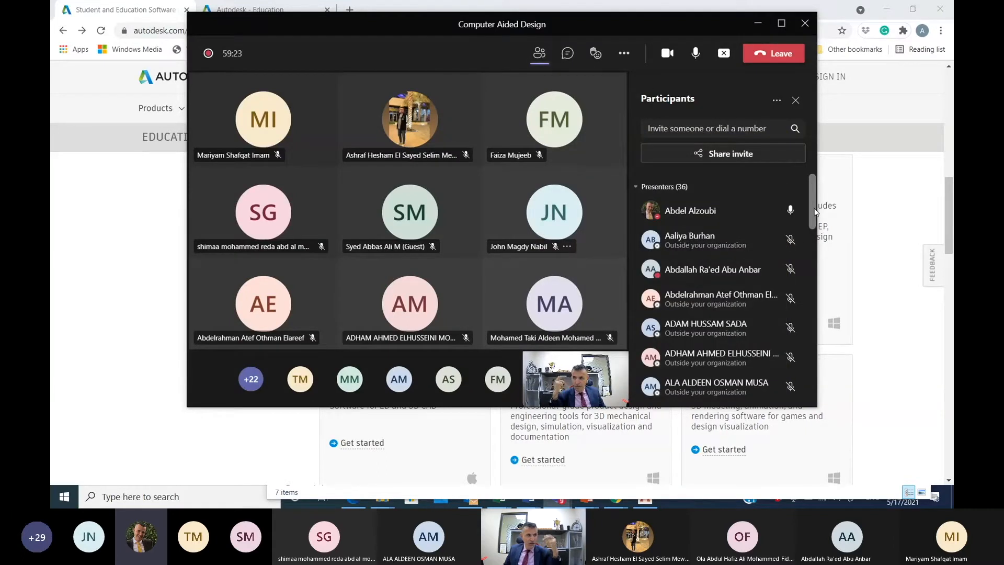
left_click(595, 54)
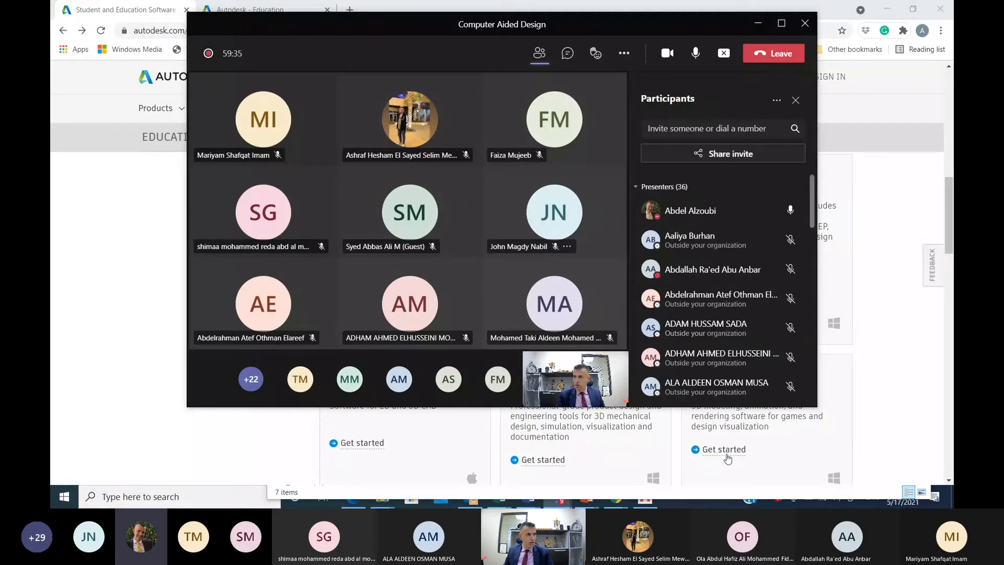
left_click_drag(814, 202, 814, 321)
left_click_drag(821, 377, 821, 377)
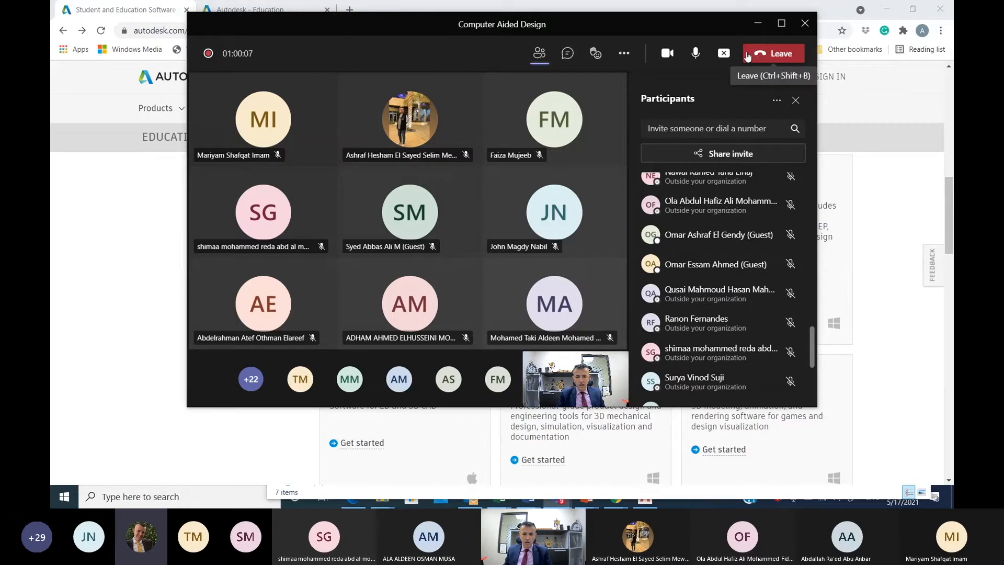
- Restart screen sharing in the meeting so that the Windows desktop is presented
left_click(723, 54)
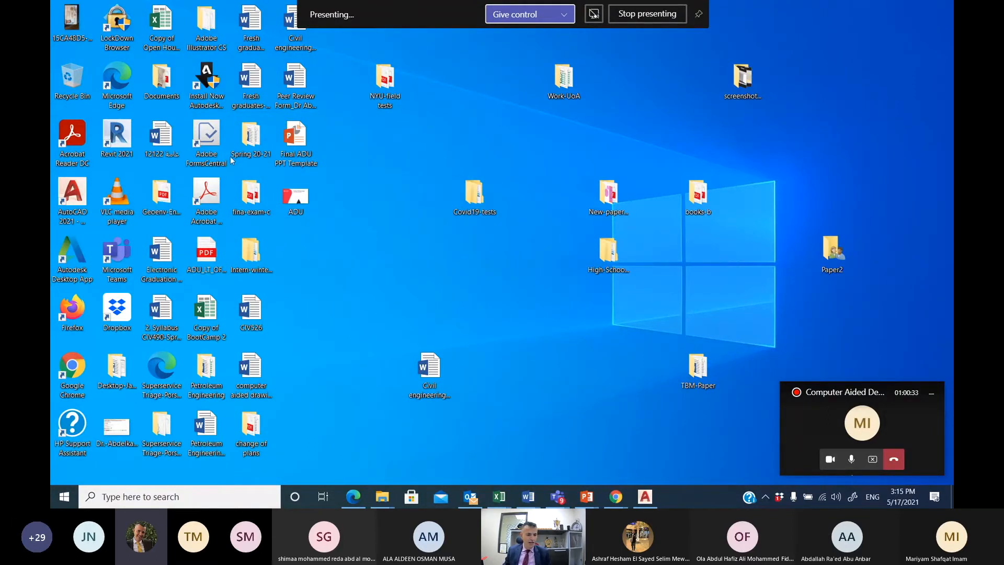
left_click(350, 288)
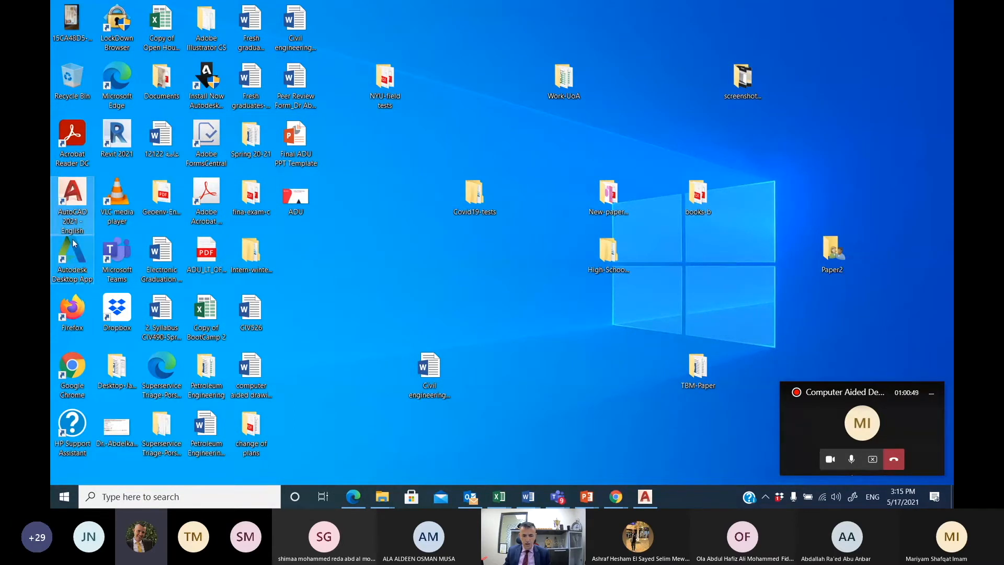
- Launch AutoCAD 2021 and start a new drawing
double_click(72, 203)
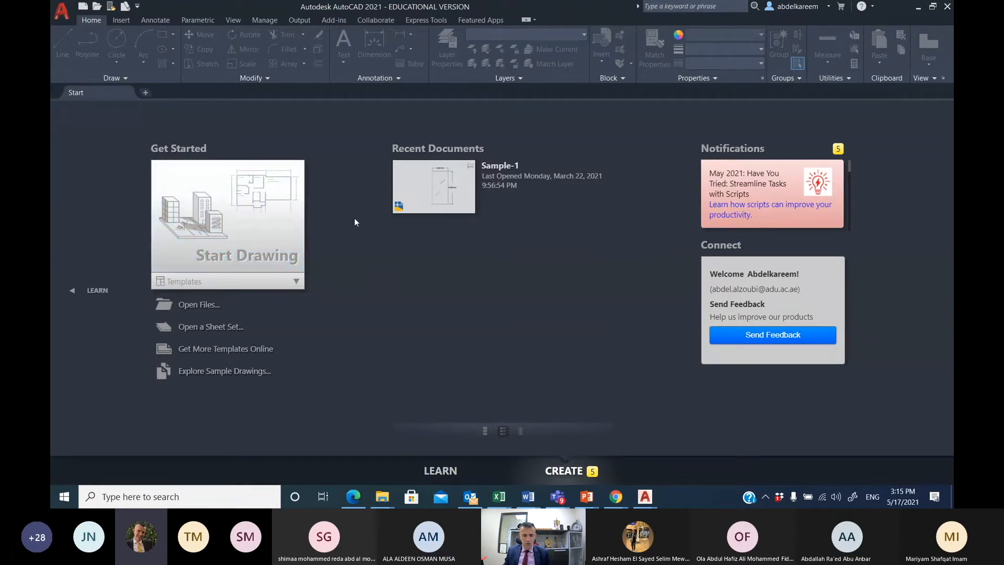
left_click(242, 247)
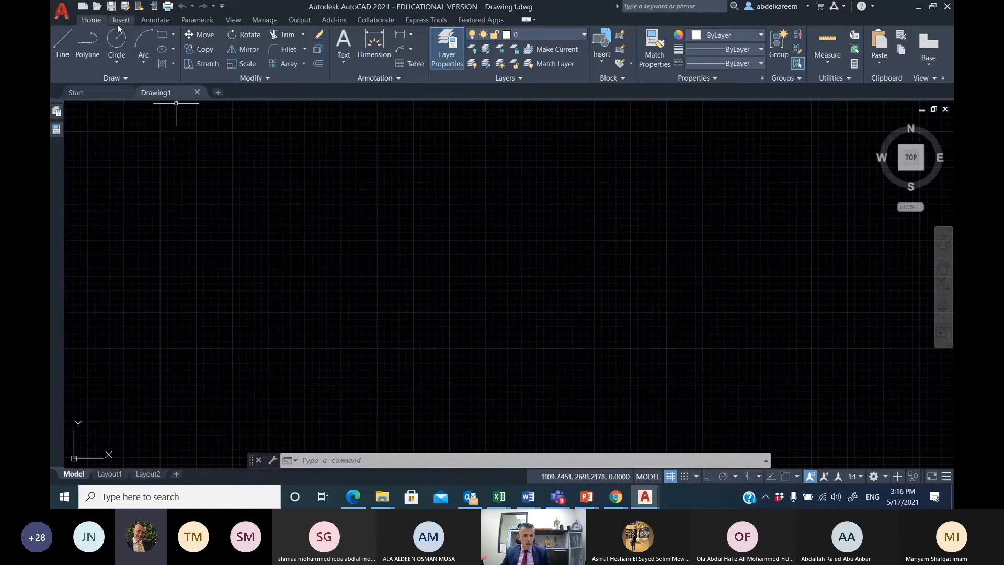
- Review the file commands in AutoCAD's application menu and return to the empty drawing area
left_click(66, 14)
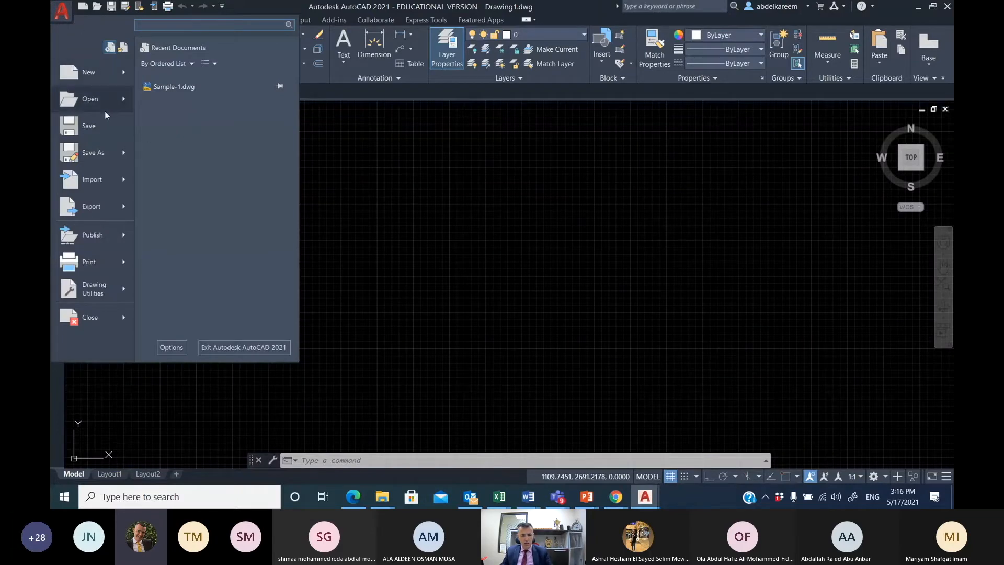
mouse_move(104, 111)
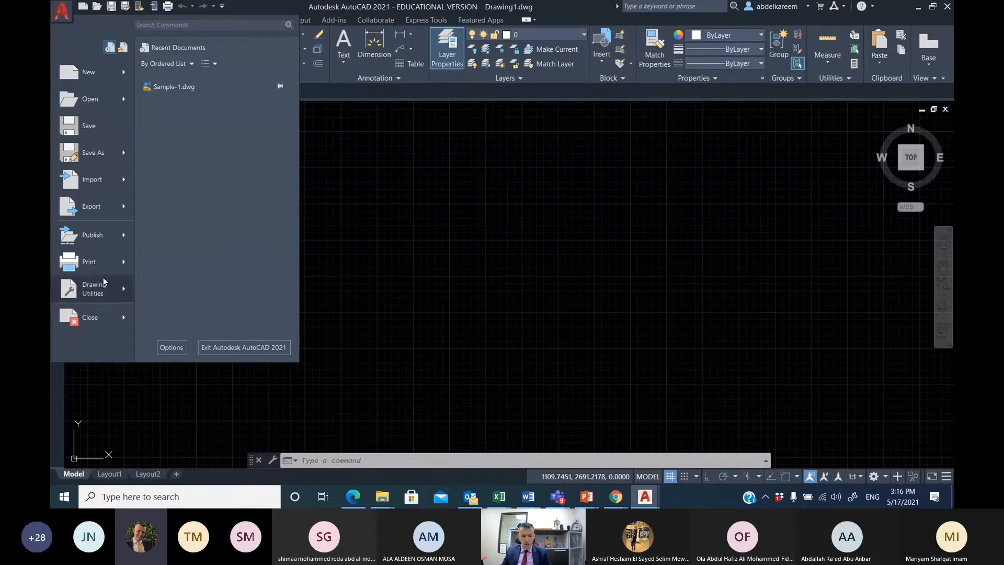
left_click(370, 265)
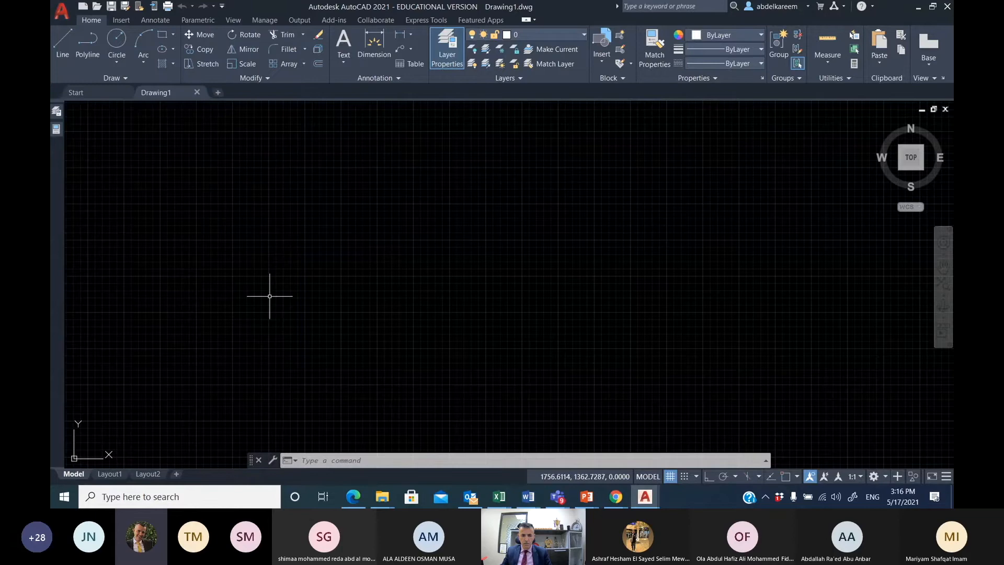
left_click(198, 291)
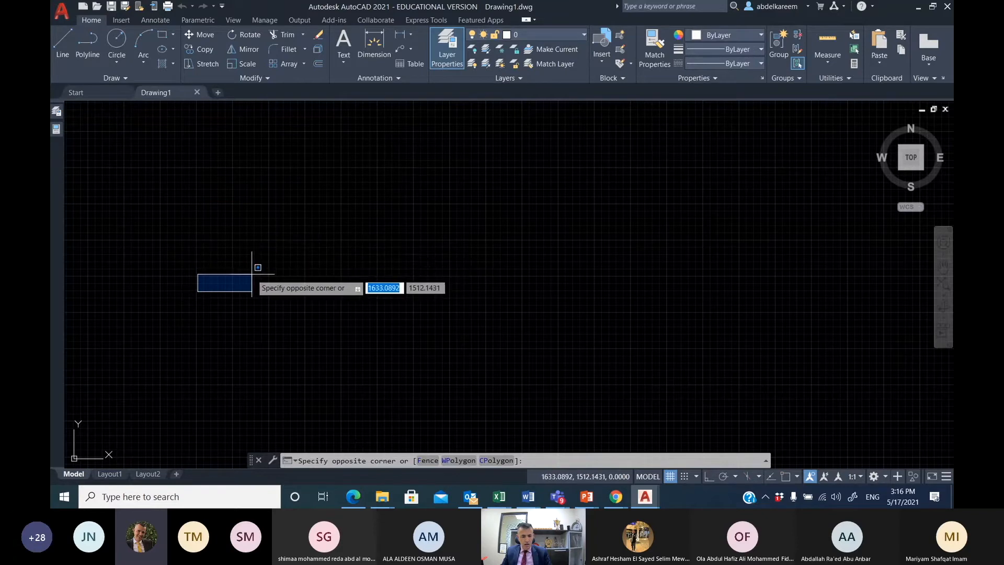
key("Escape")
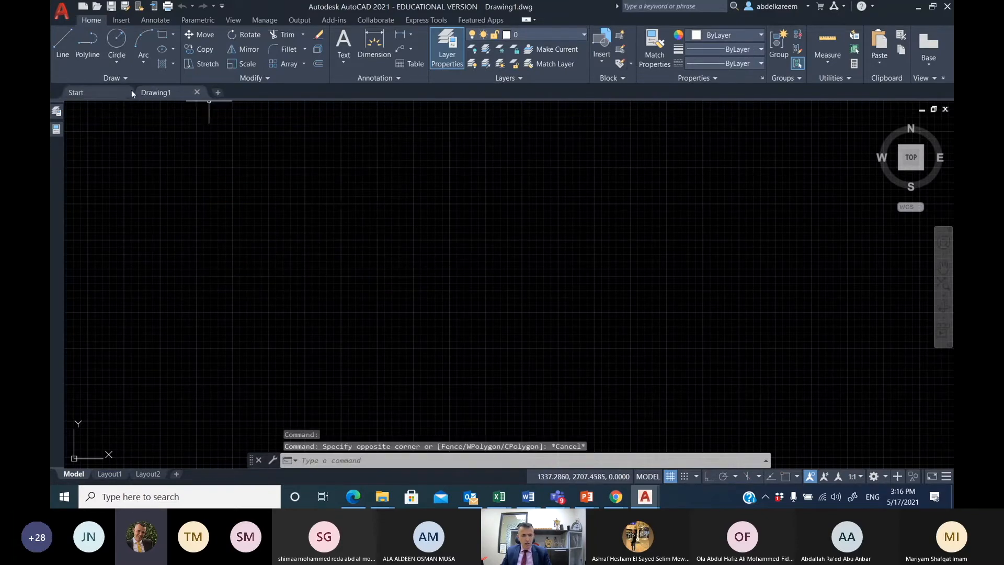
- Review the Insert, Annotate, Parametric, View, Manage and Output tool sets, and return to the Home tools with their additional Draw commands
left_click(121, 21)
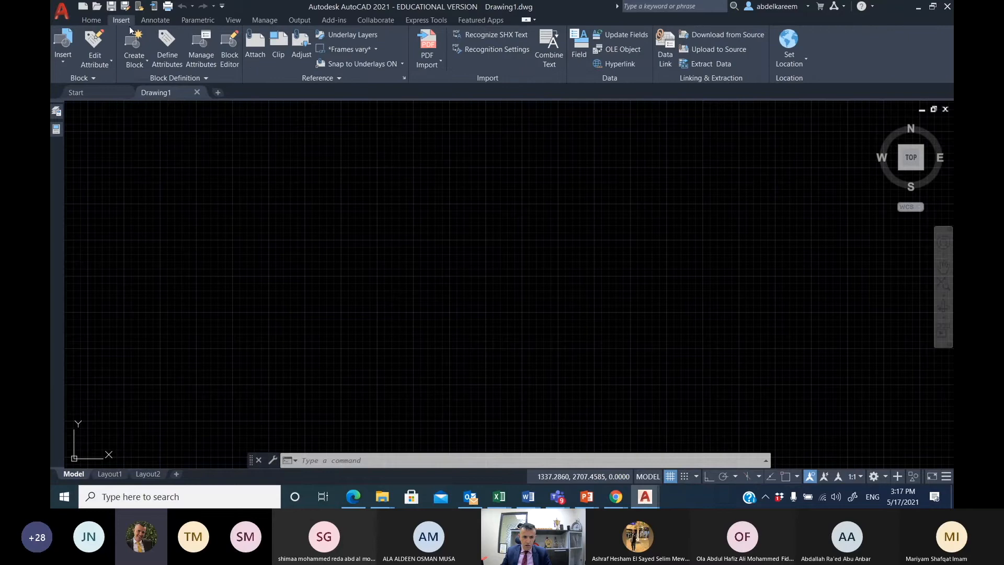
left_click(152, 21)
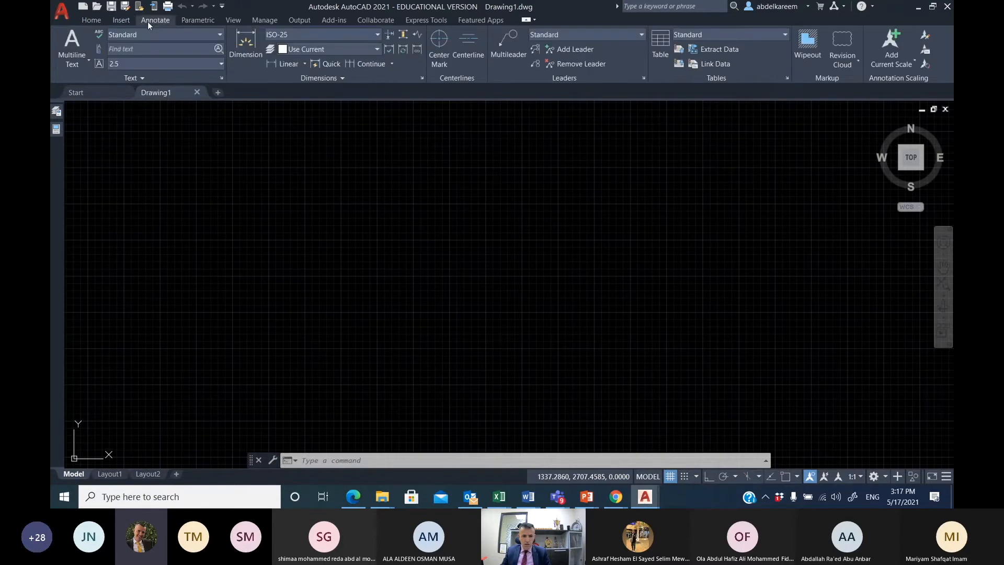
left_click(193, 22)
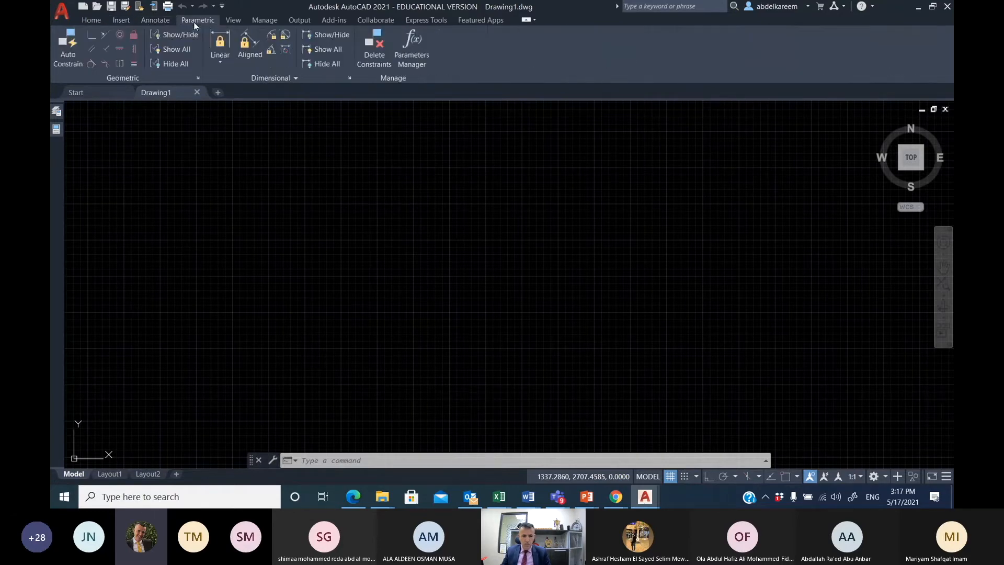
left_click(231, 23)
left_click(255, 21)
left_click(294, 22)
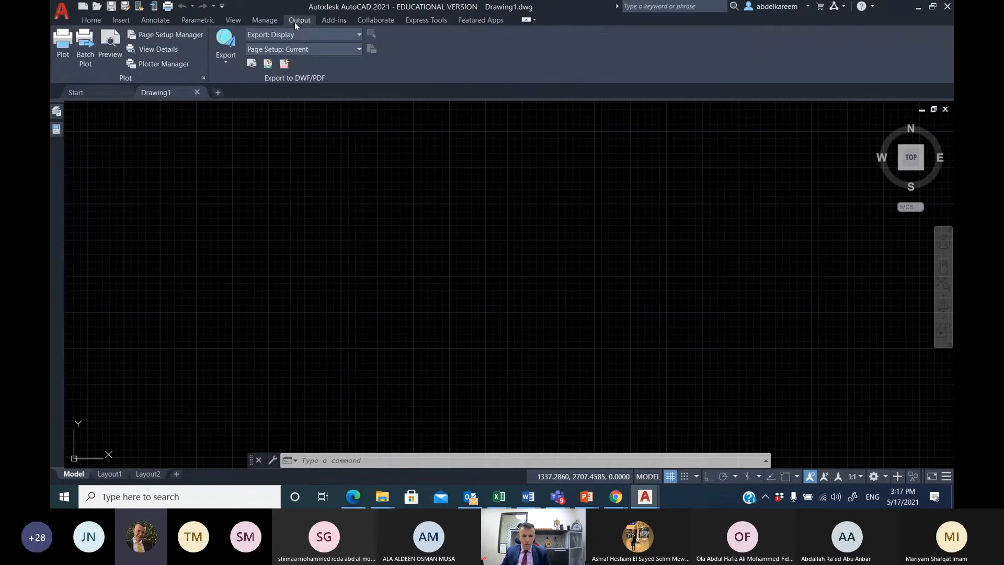
left_click(92, 23)
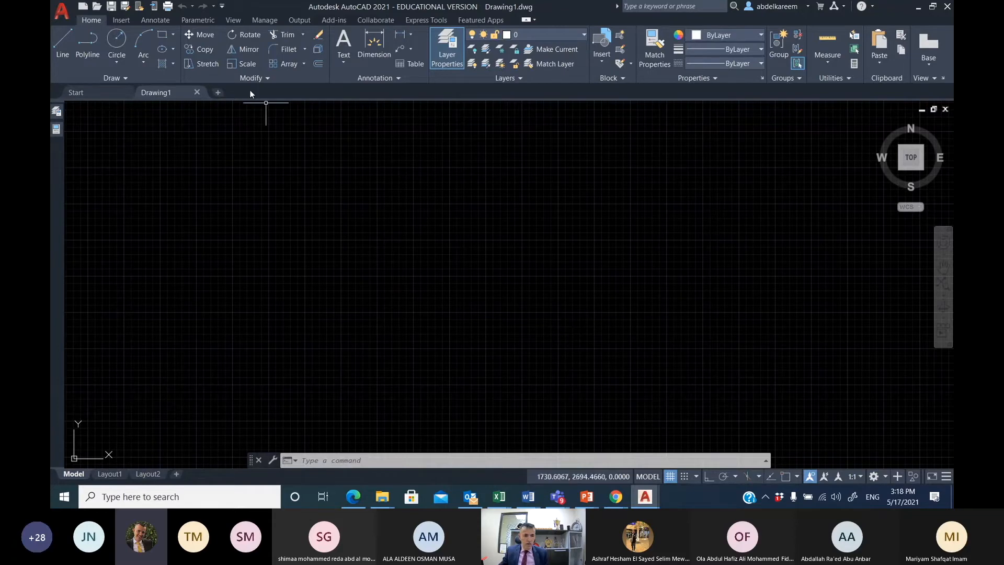
left_click(124, 77)
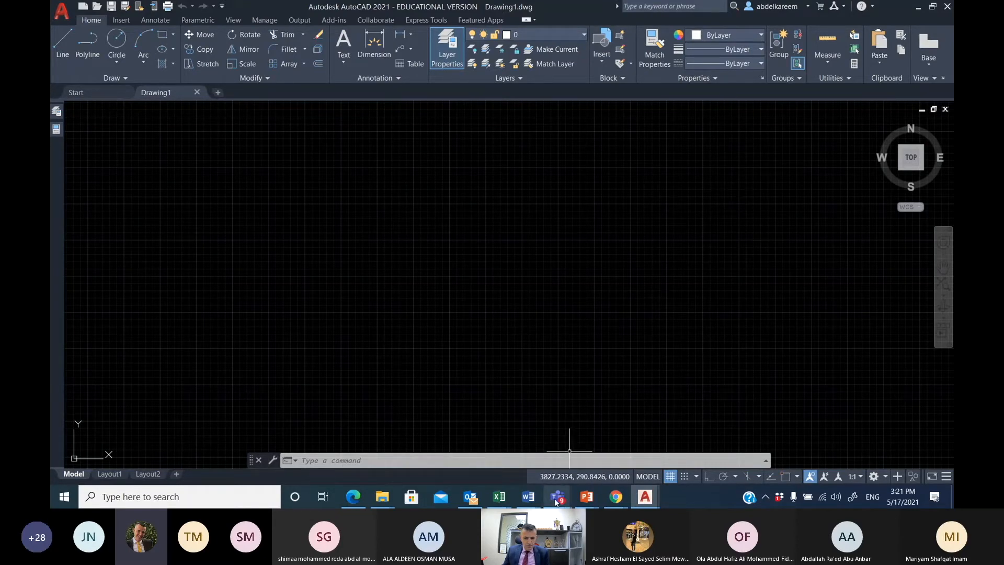
mouse_move(555, 500)
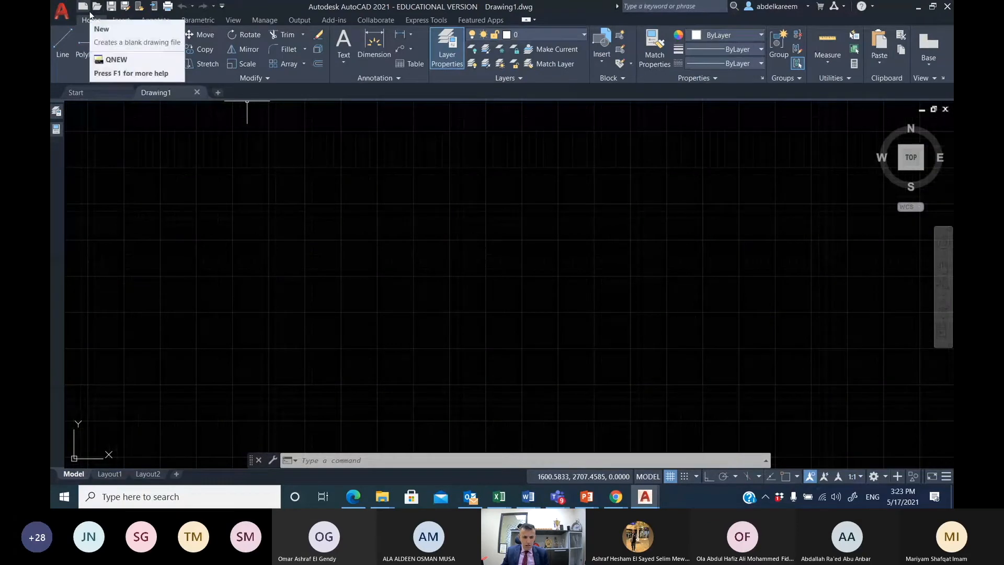
- Review the application's file commands and the Quick Access Toolbar customization options without changing anything
left_click(62, 10)
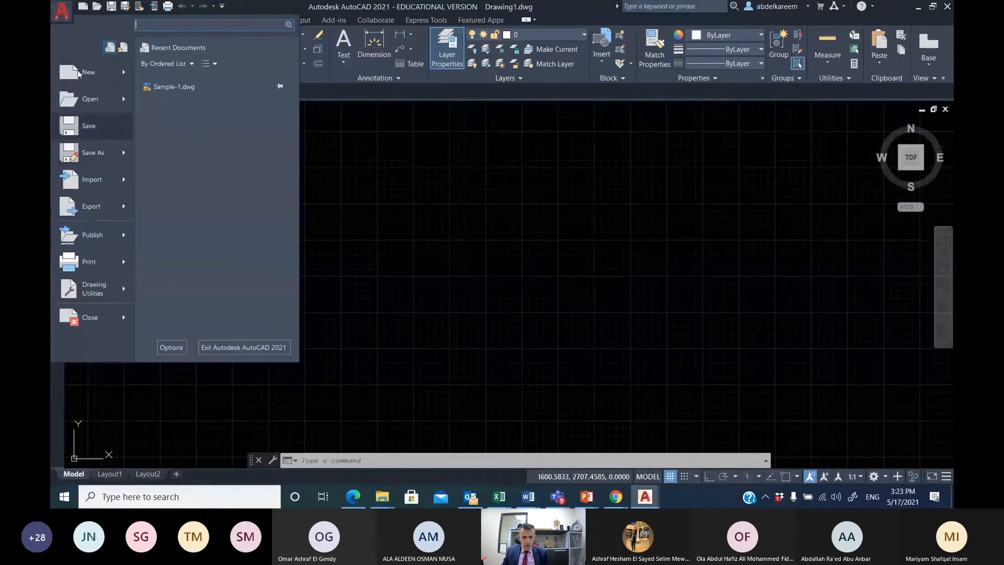
left_click(280, 6)
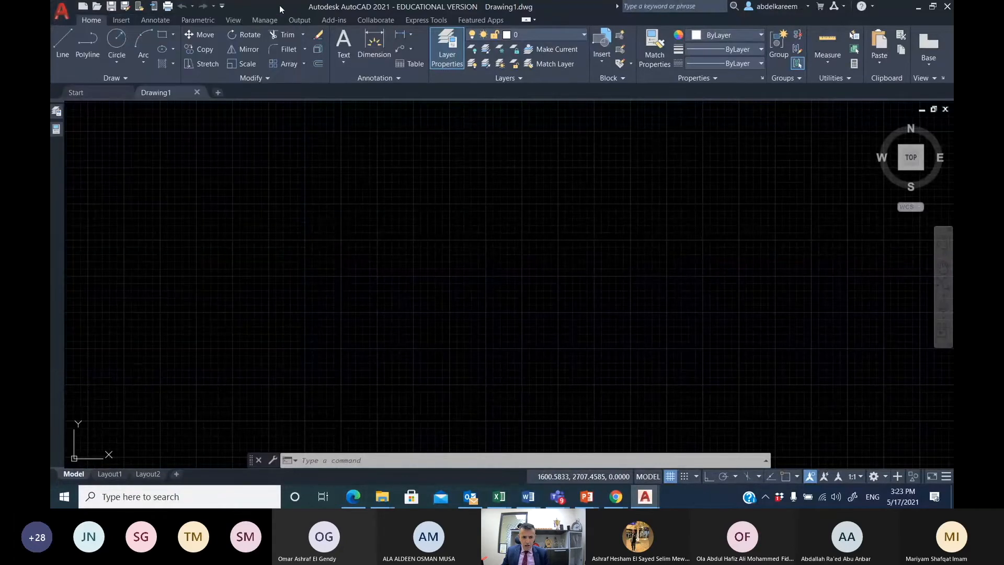
left_click(222, 7)
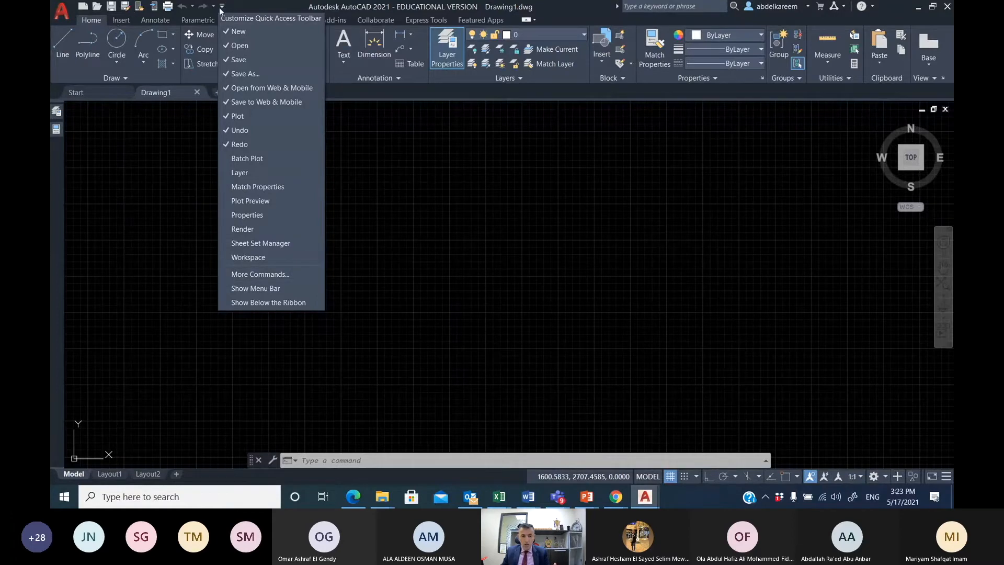
left_click(275, 9)
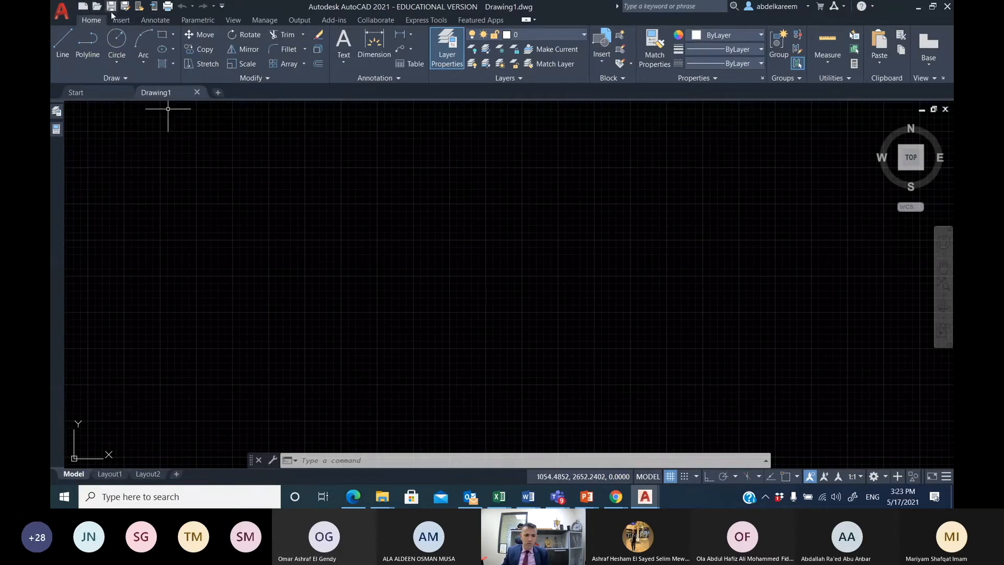
left_click(346, 192)
left_click(311, 285)
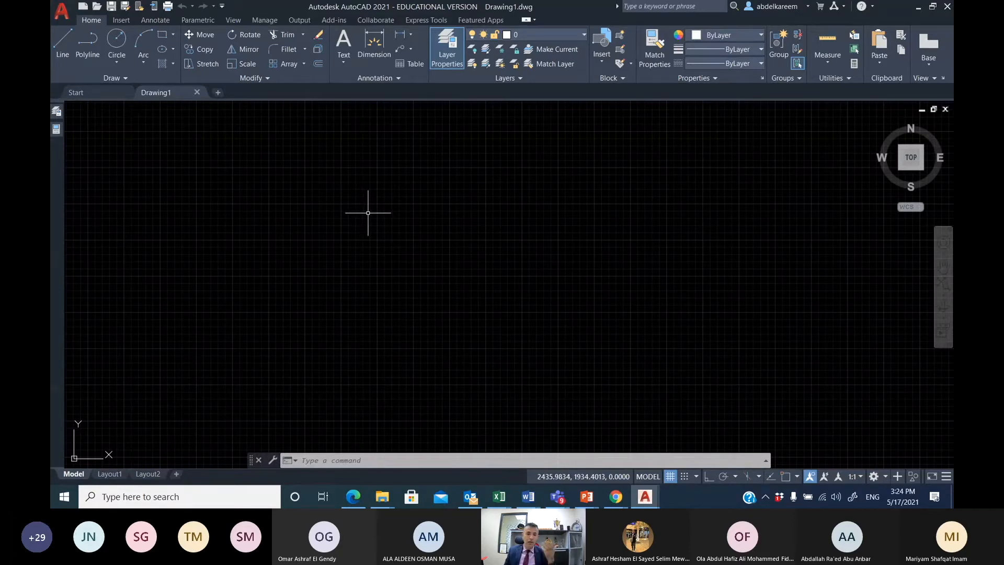
- Close and reopen the Properties palette from the View tools, and float it over the drawing area
left_click(233, 21)
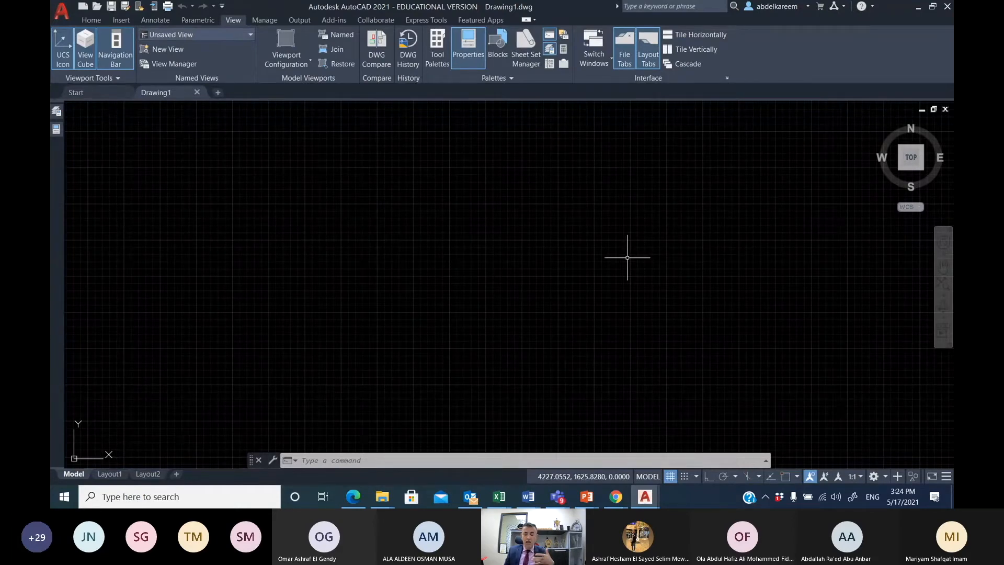
left_click(56, 129)
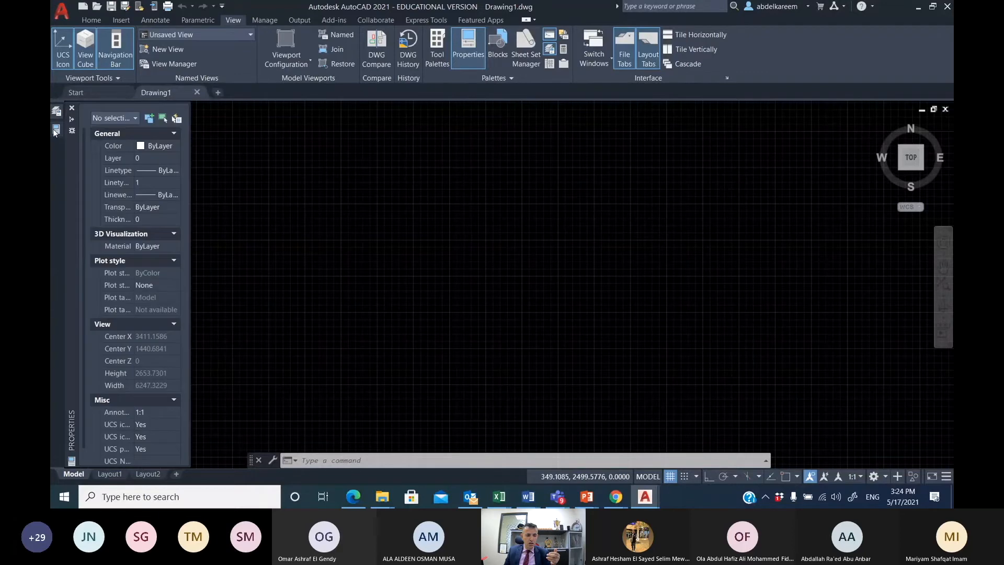
left_click(72, 109)
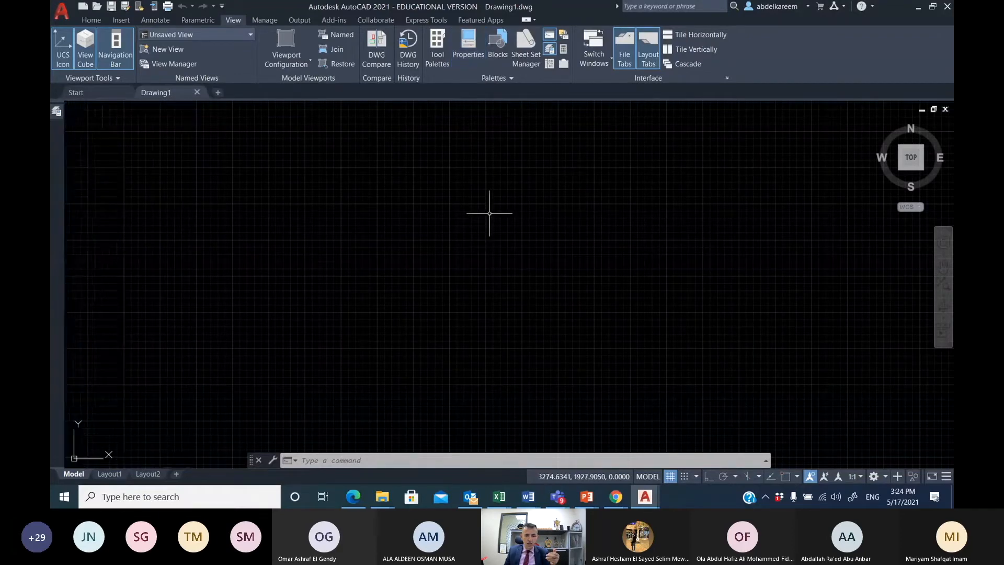
left_click(469, 54)
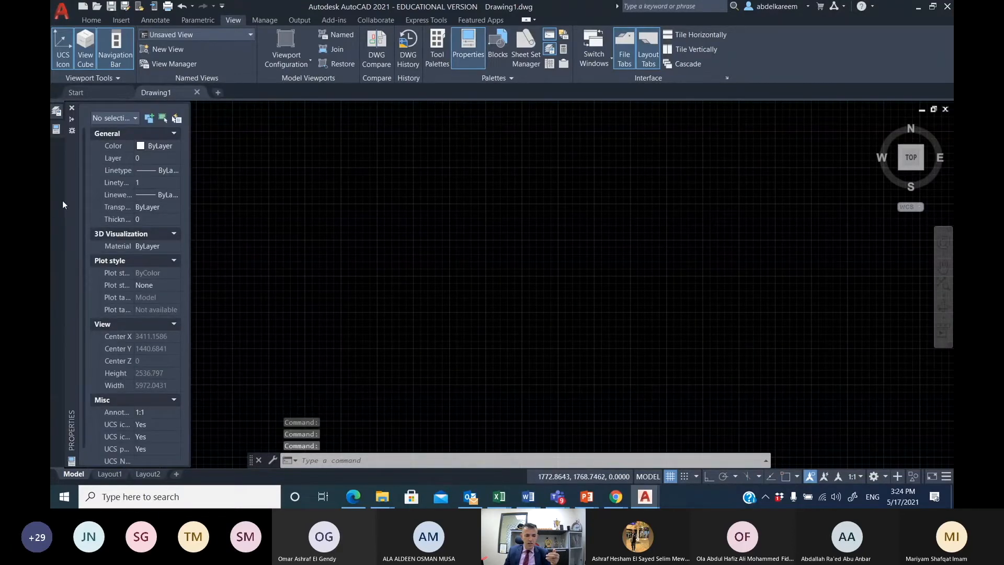
left_click_drag(67, 203, 237, 193)
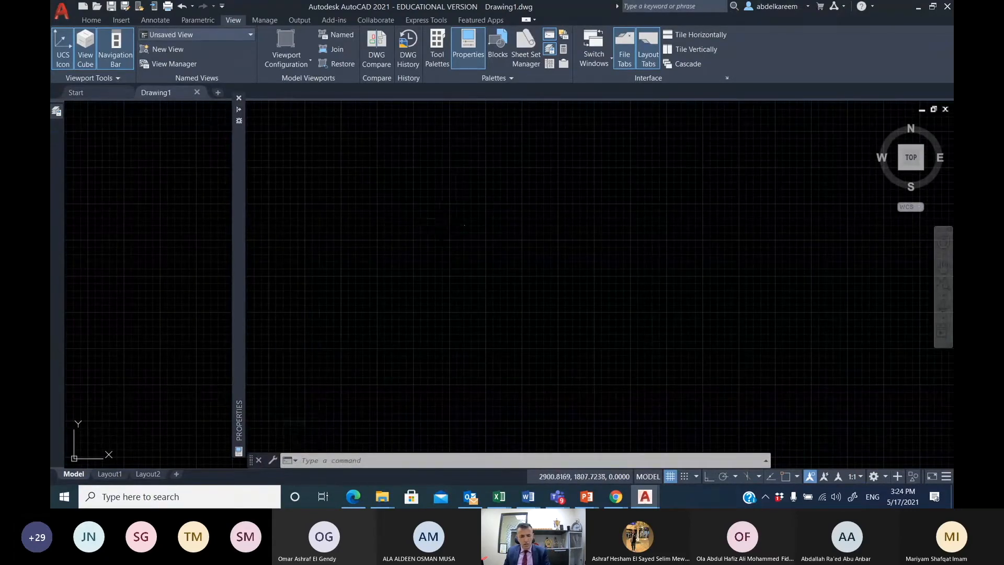
- Show and reposition the DesignCenter palette, and close both it and the floating Properties palette
key("ctrl+2")
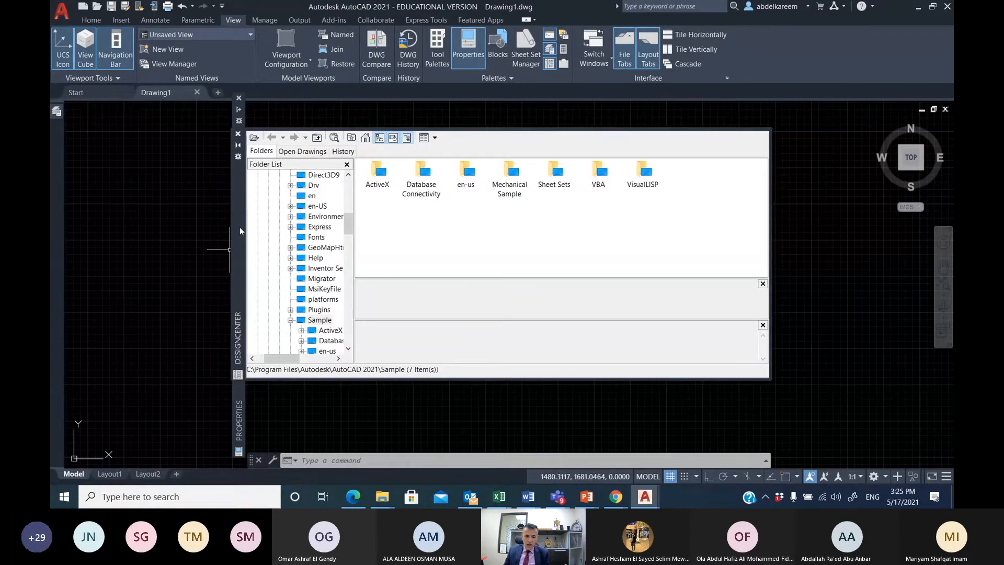
left_click_drag(239, 227, 362, 227)
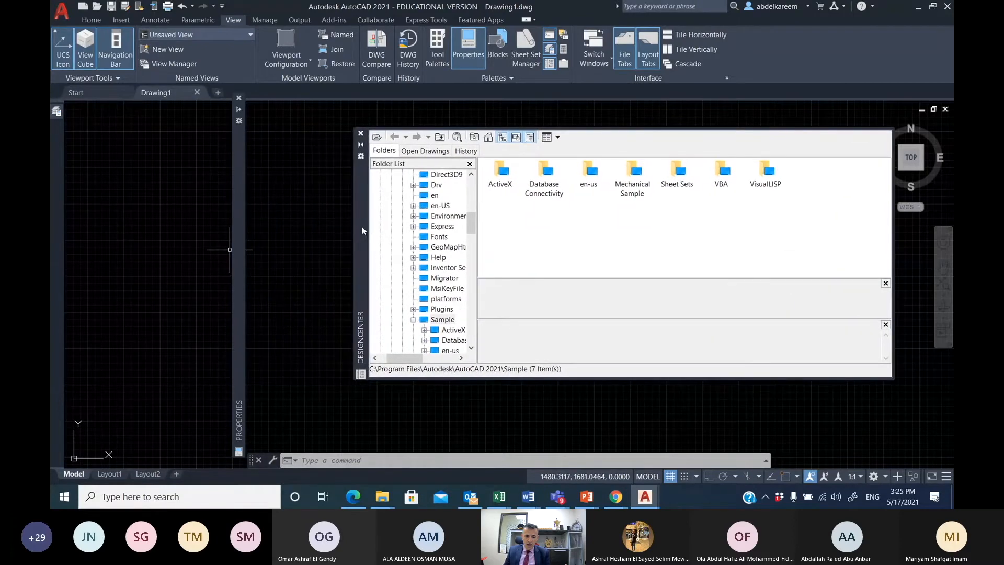
left_click(361, 134)
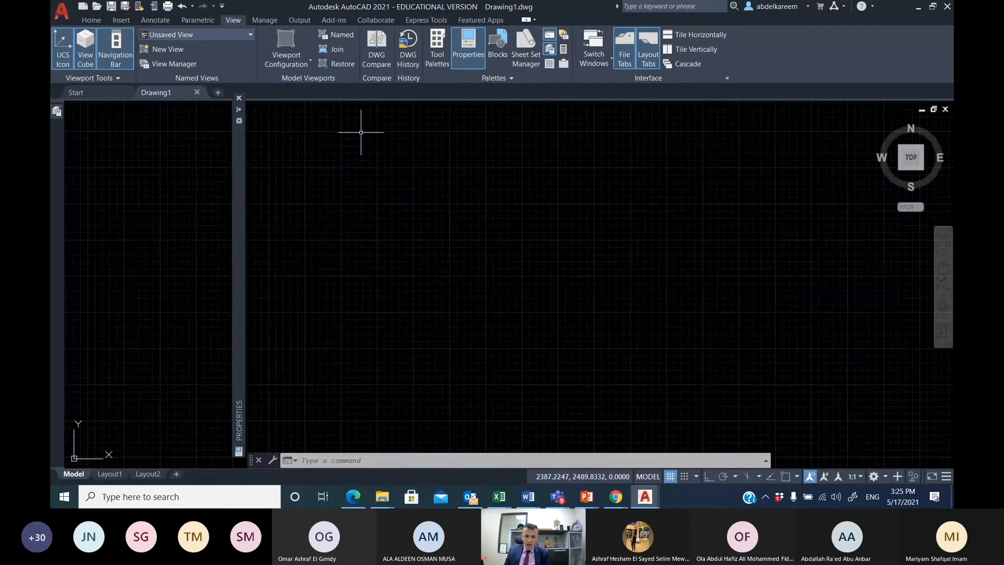
left_click(238, 97)
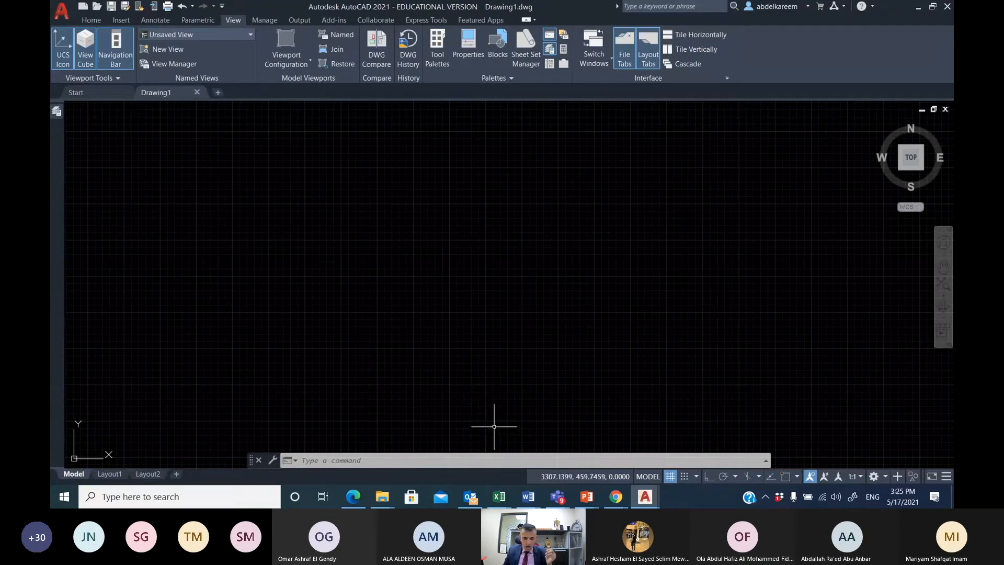
- Open the 02_houseplan drawing from the chapter_01 folder
mouse_move(382, 496)
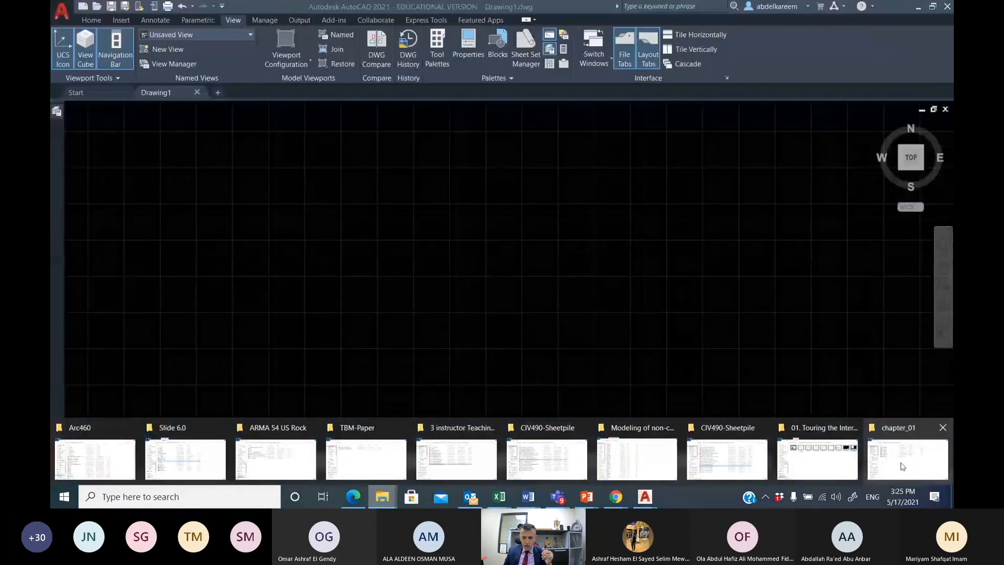
left_click(907, 459)
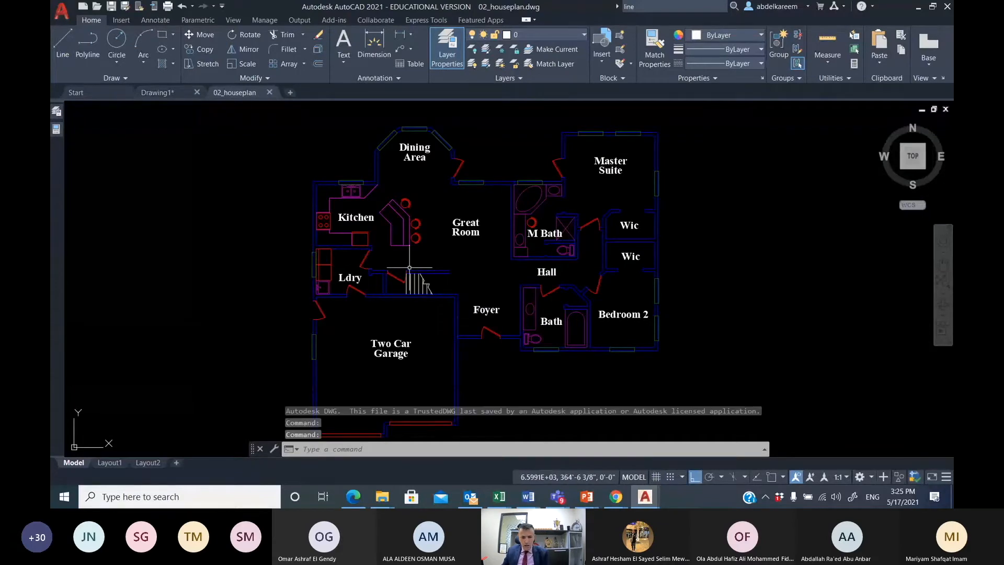
- Examine the house plan's layout at different magnifications and positions, from the whole plan down to individual rooms
scroll(536, 233, "down", 2)
middle_click_drag(526, 232, 410, 229)
scroll(408, 229, "up", 2)
scroll(191, 236, "up", 2)
scroll(547, 237, "down", 4)
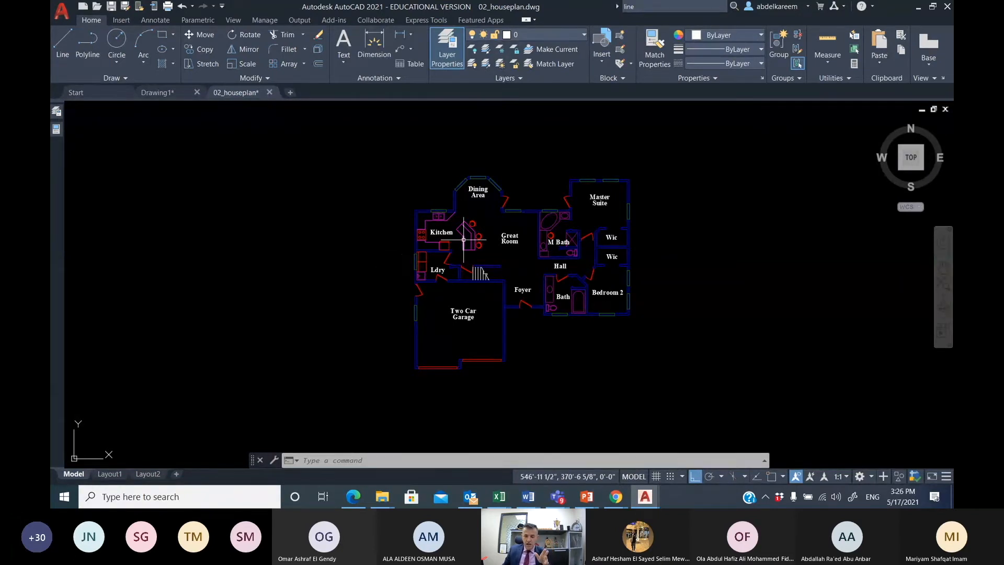
scroll(463, 239, "down", 2)
scroll(463, 239, "down", 5)
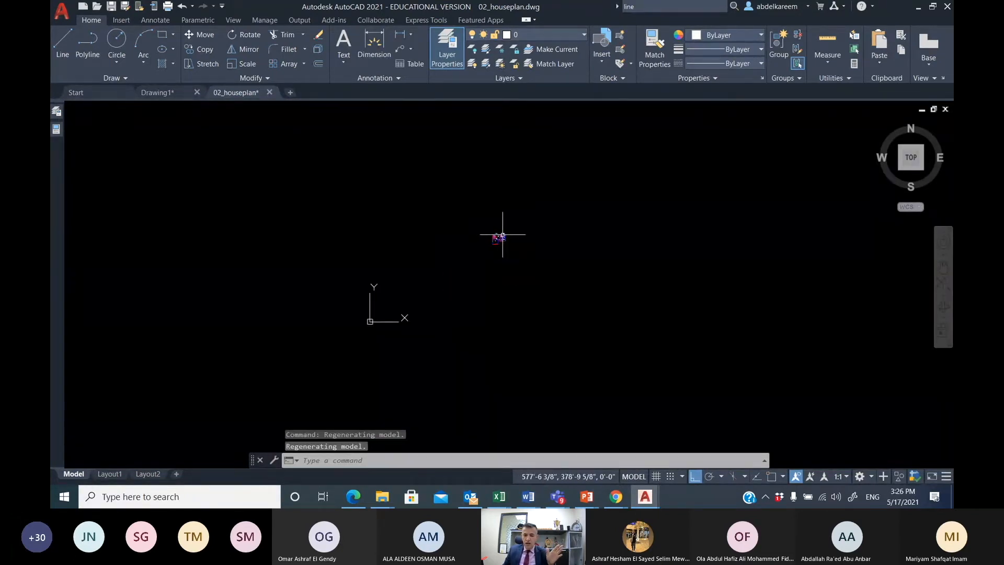
scroll(501, 237, "up", 5)
middle_click_drag(504, 236, 369, 248)
scroll(368, 243, "up", 2)
middle_click_drag(367, 242, 604, 235)
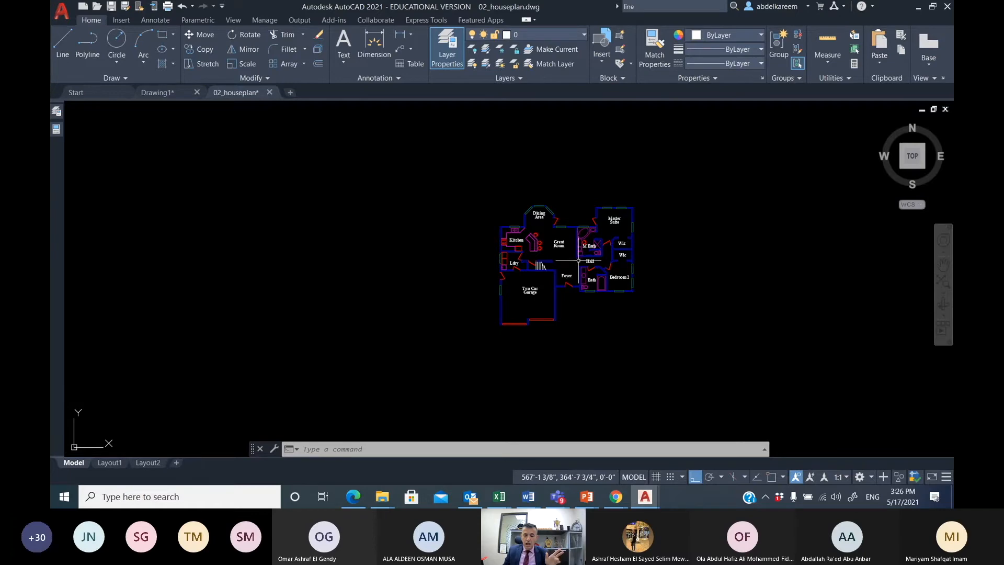
scroll(550, 257, "up", 6)
middle_click_drag(549, 256, 499, 261)
scroll(419, 235, "down", 4)
scroll(431, 235, "up", 2)
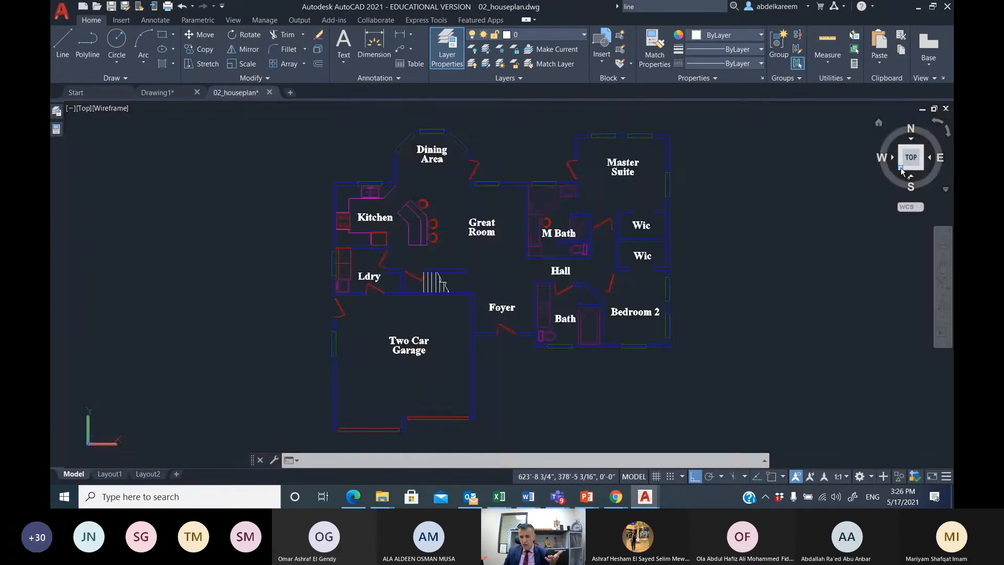
- View the house plan in southwest isometric, restore the Top view and turn it clockwise through a full rotation
left_click(900, 171)
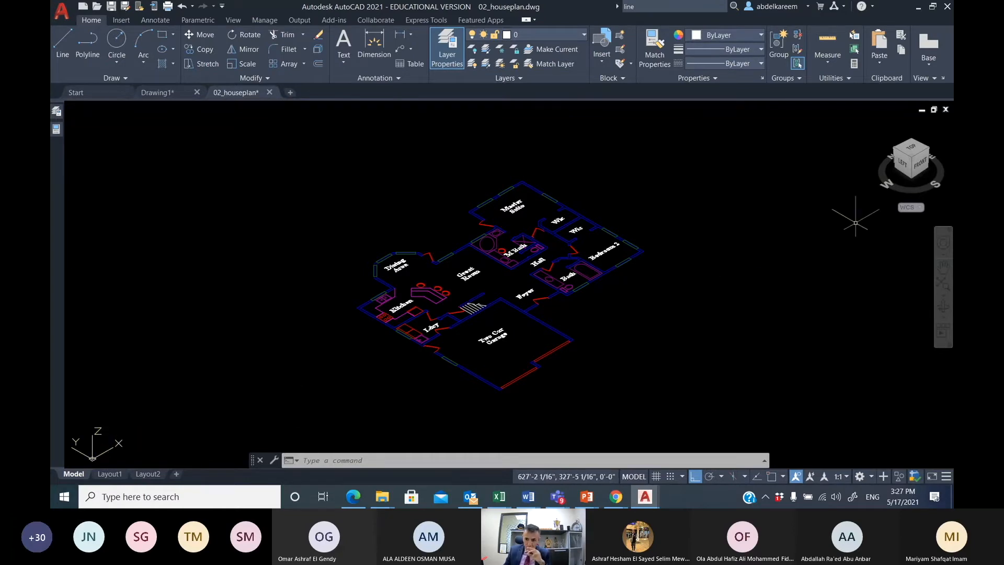
left_click(911, 148)
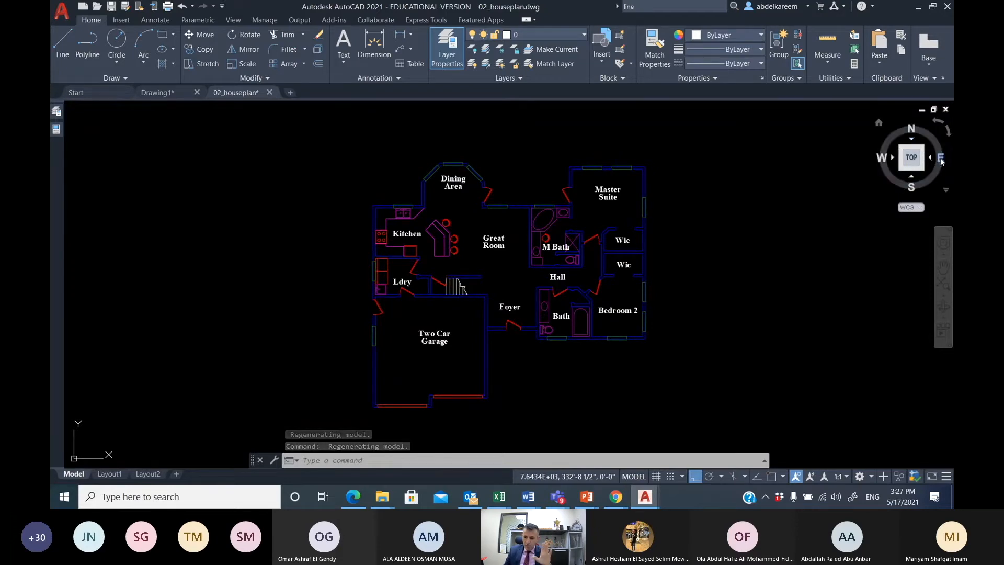
left_click(949, 134)
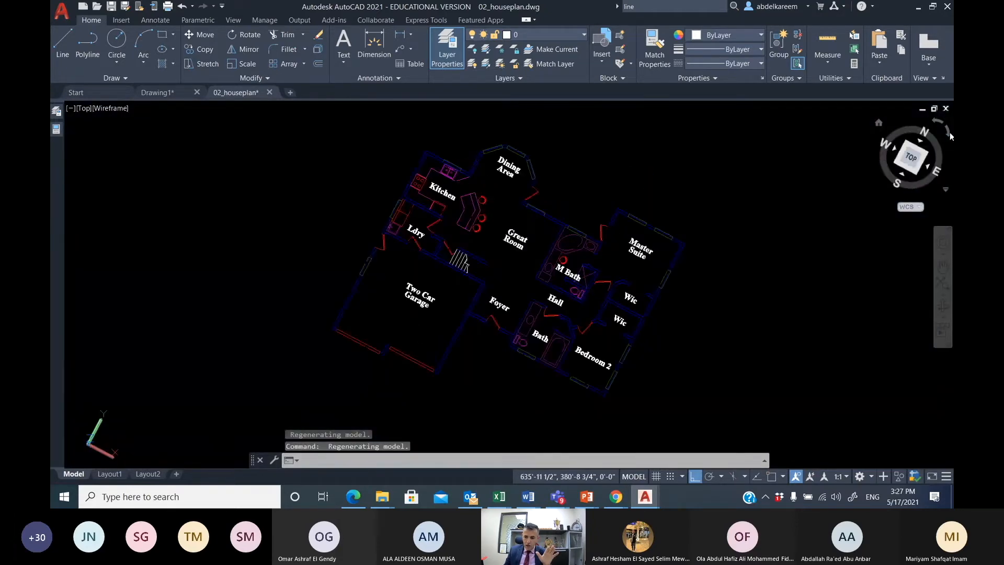
left_click(949, 134)
left_click(949, 134)
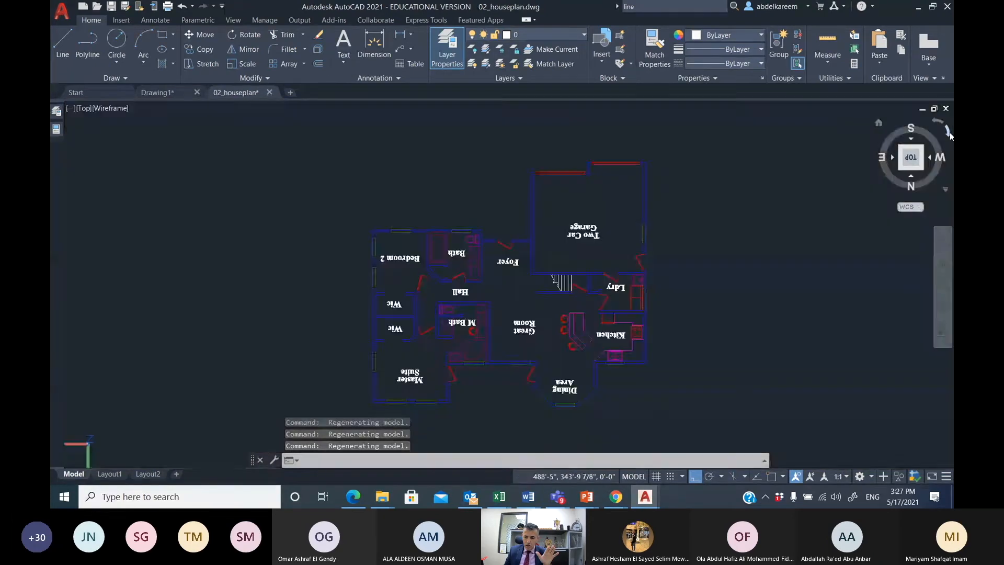
left_click(949, 134)
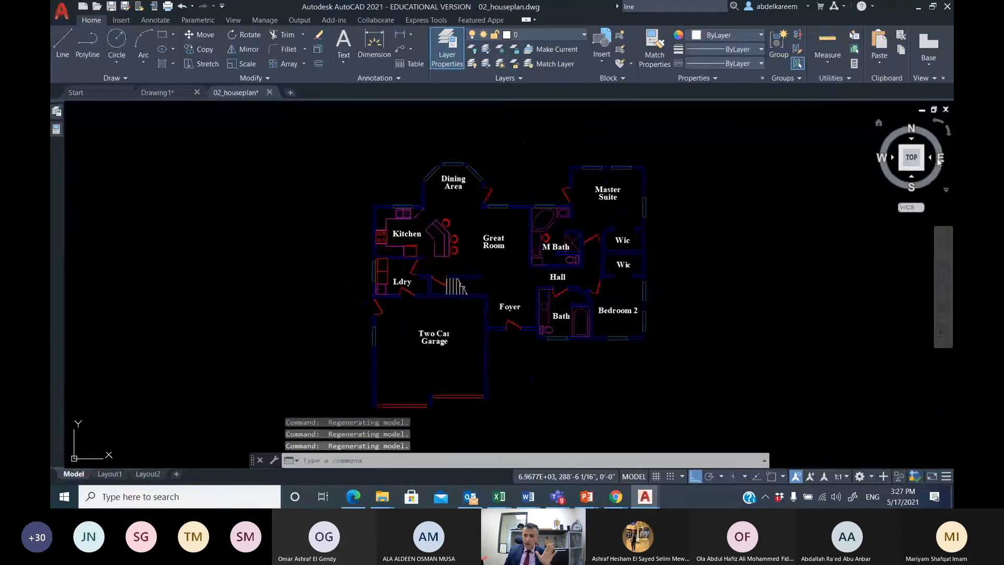
- View the house plan in southeast and southwest isometric, and return to the Top view
left_click(924, 169)
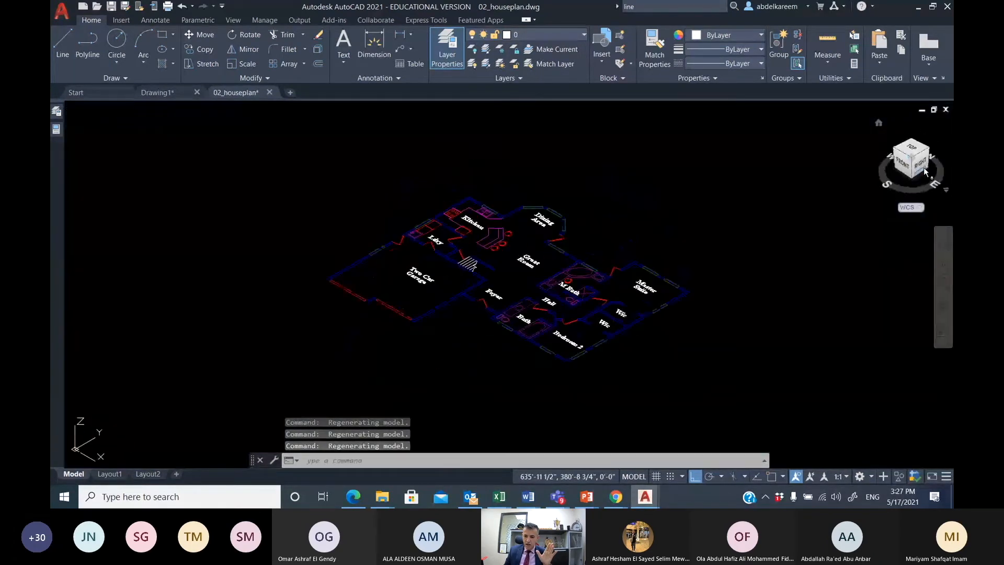
left_click(895, 151)
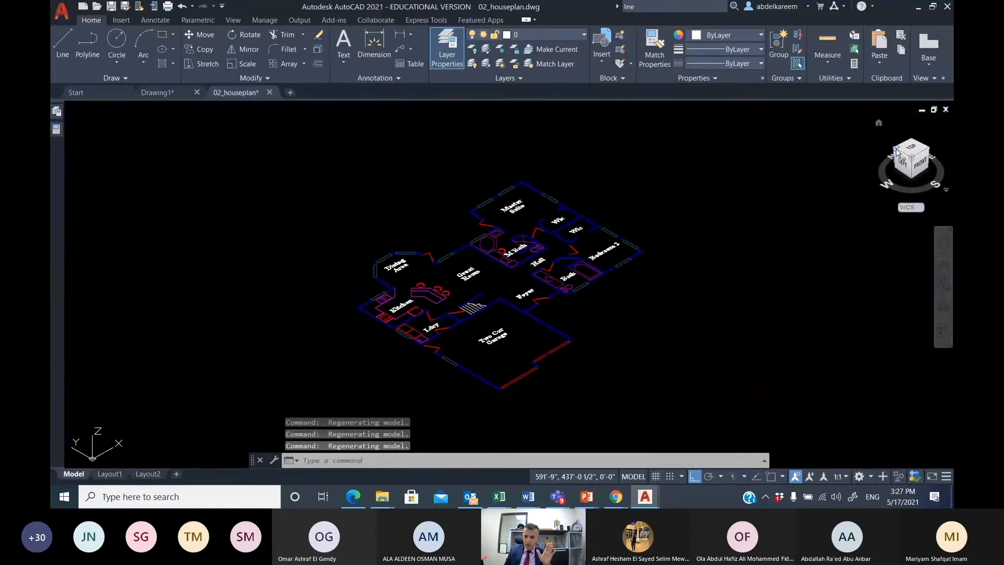
left_click(913, 149)
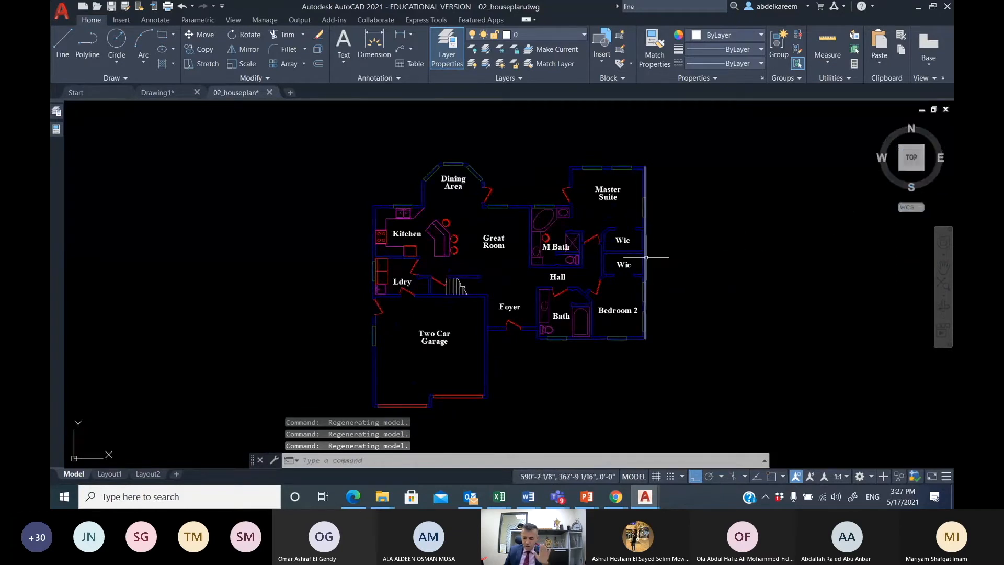
- Reveal the auto-hidden Properties palette, check its docking and anchoring options, and close the palette
mouse_move(646, 257)
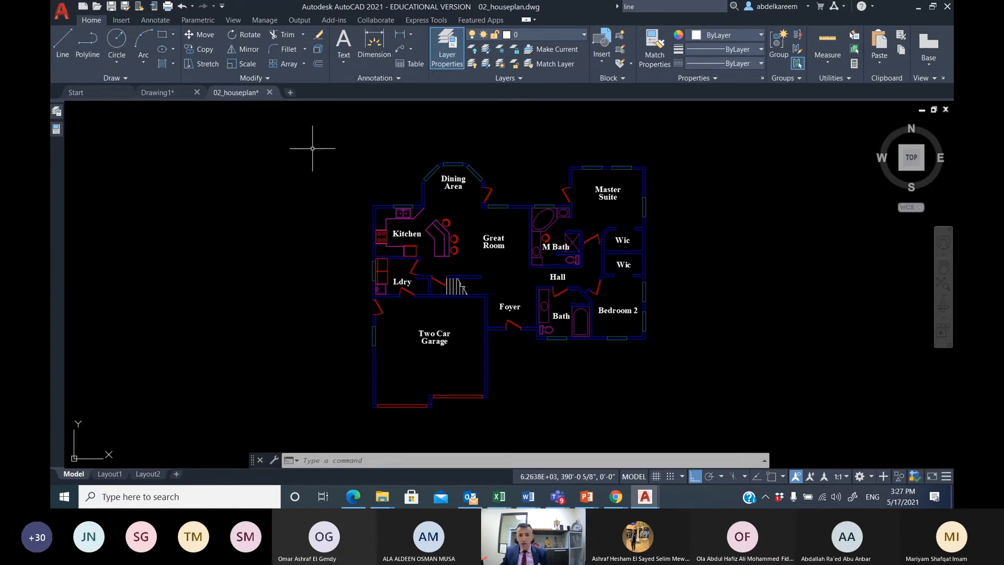
mouse_move(52, 130)
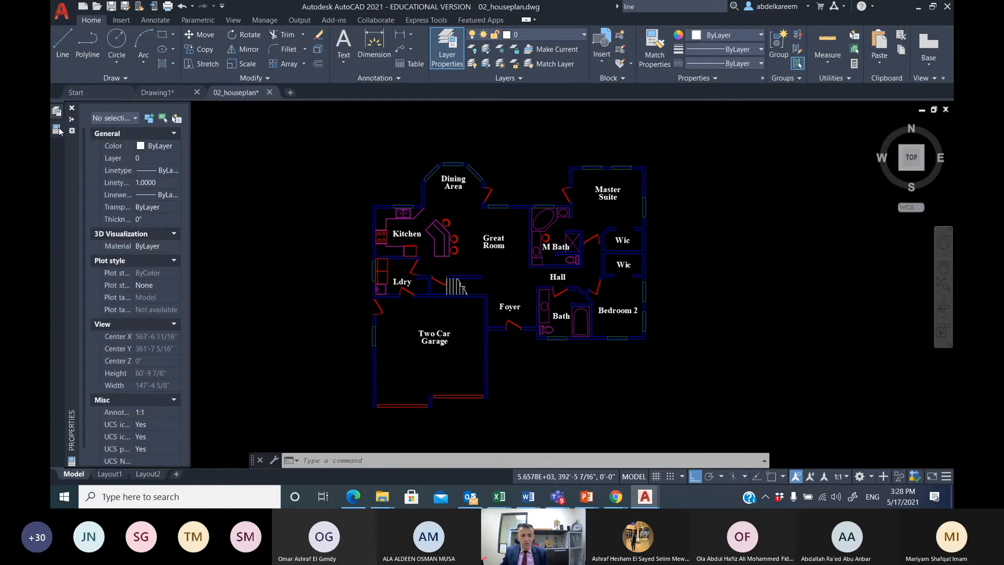
right_click(72, 148)
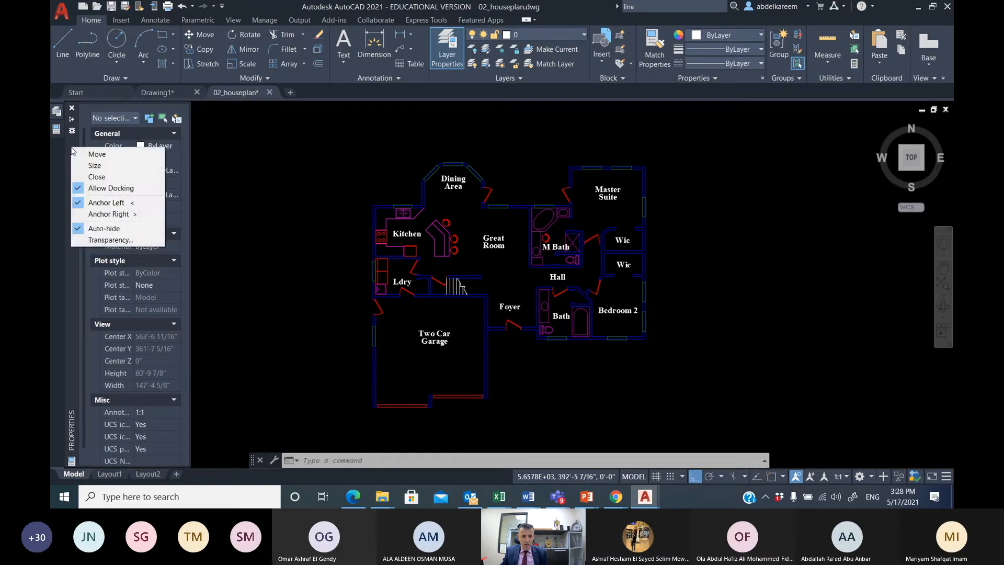
left_click(71, 108)
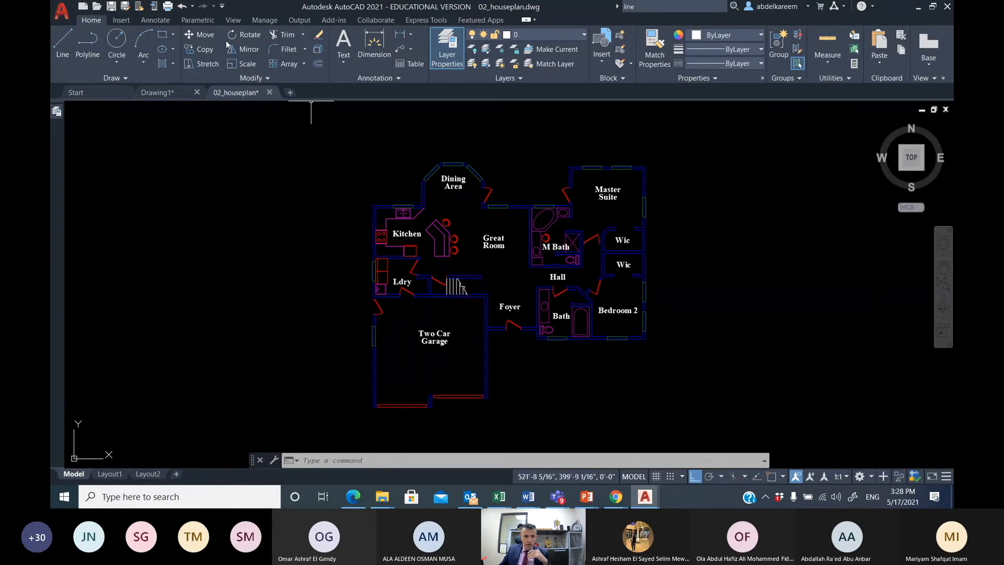
- Open the Properties palette, widen it to show full property names, and anchor it on the left
left_click(230, 18)
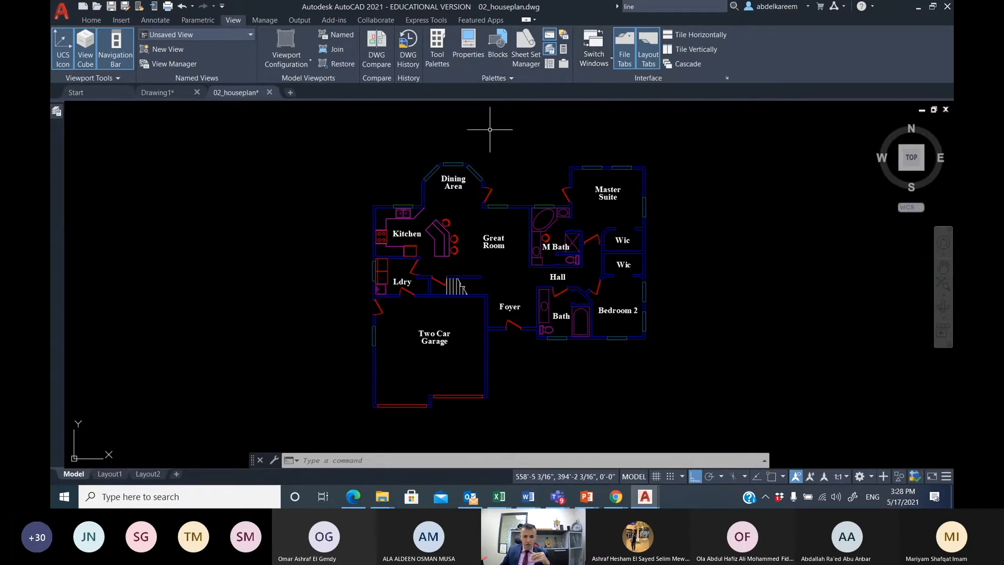
left_click(464, 50)
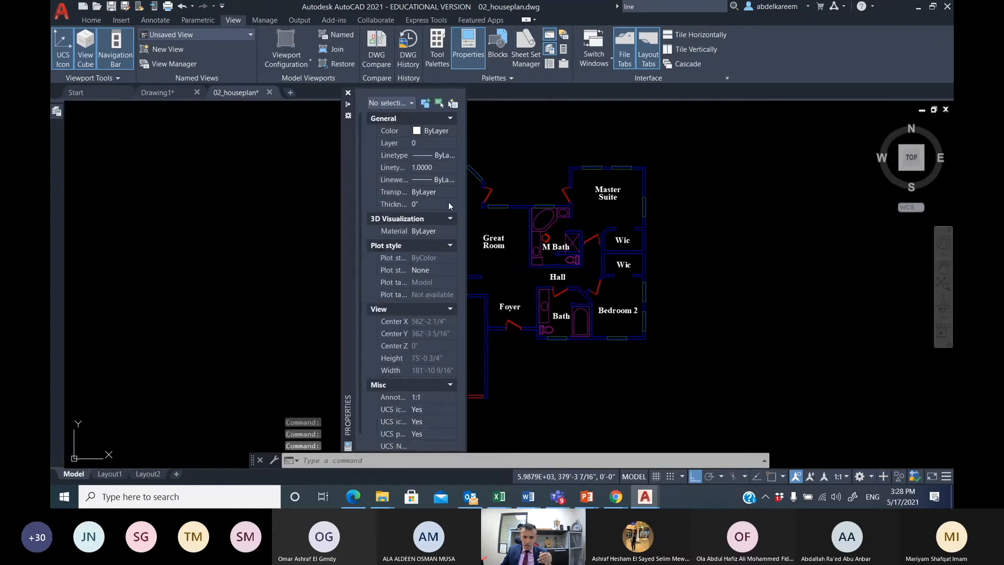
left_click_drag(466, 213, 703, 215)
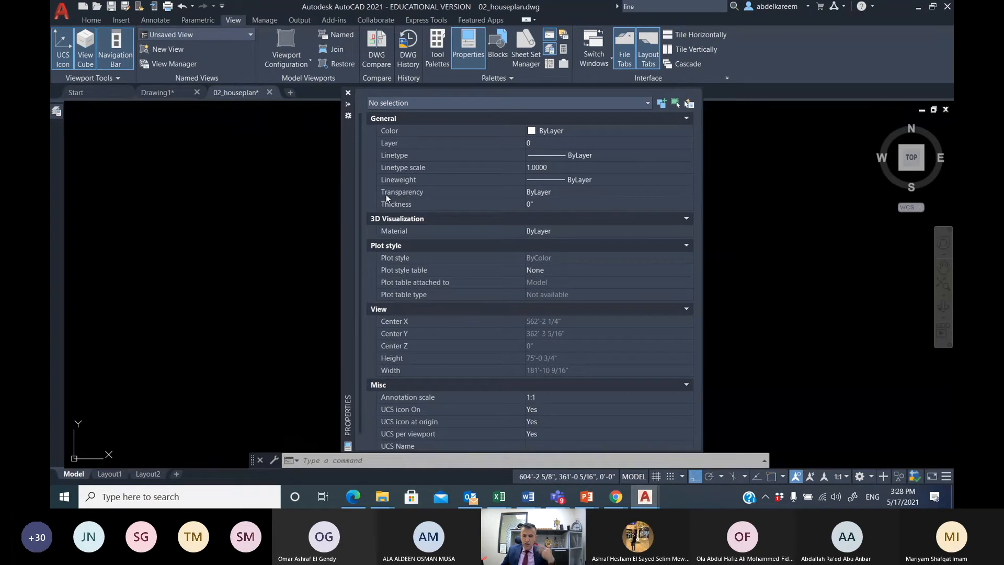
right_click(352, 171)
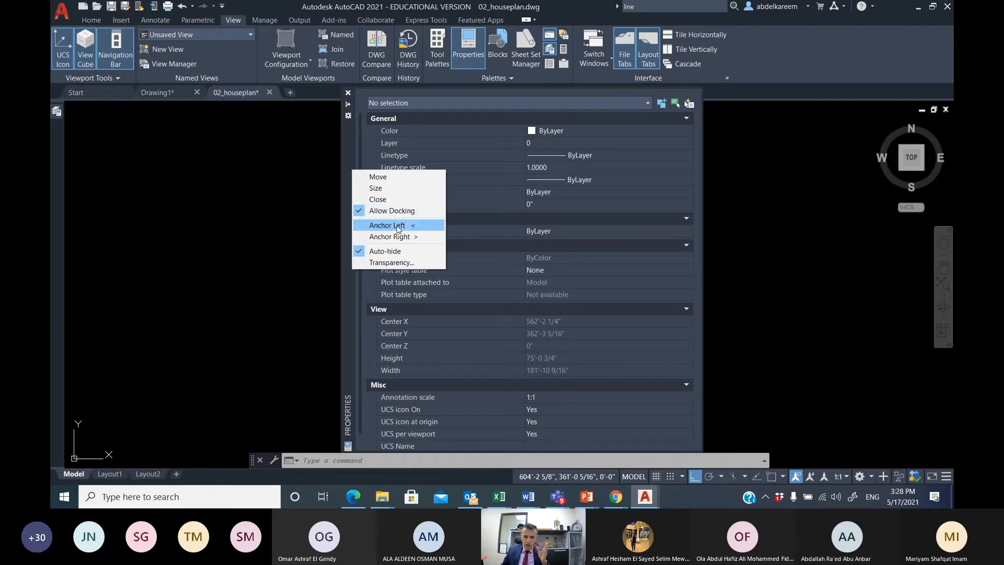
left_click(388, 224)
- Narrow the anchored Properties palette to uncover the house plan and let it collapse again
mouse_move(59, 132)
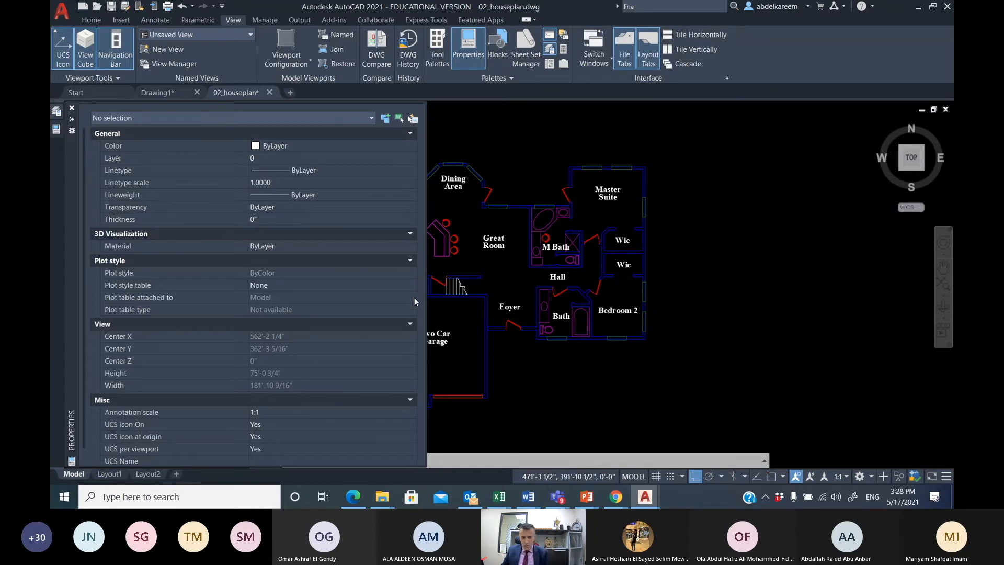
left_click_drag(426, 295, 298, 272)
left_click(330, 218)
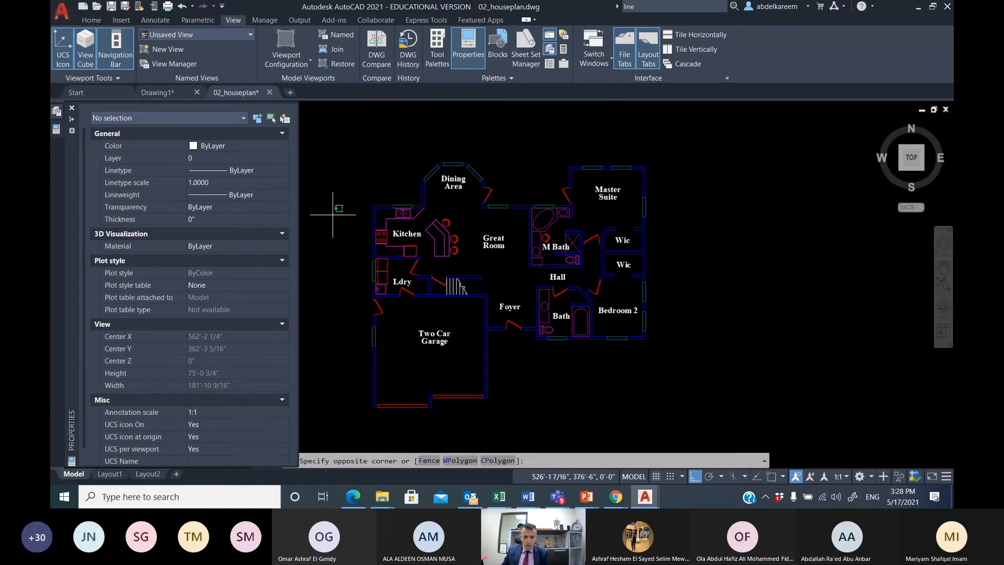
left_click(342, 291)
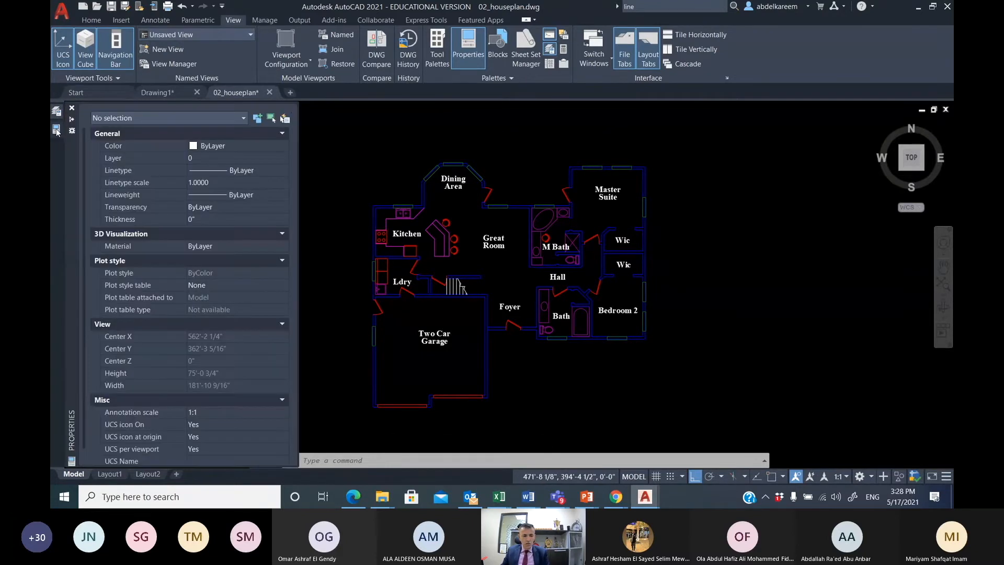
left_click(349, 286)
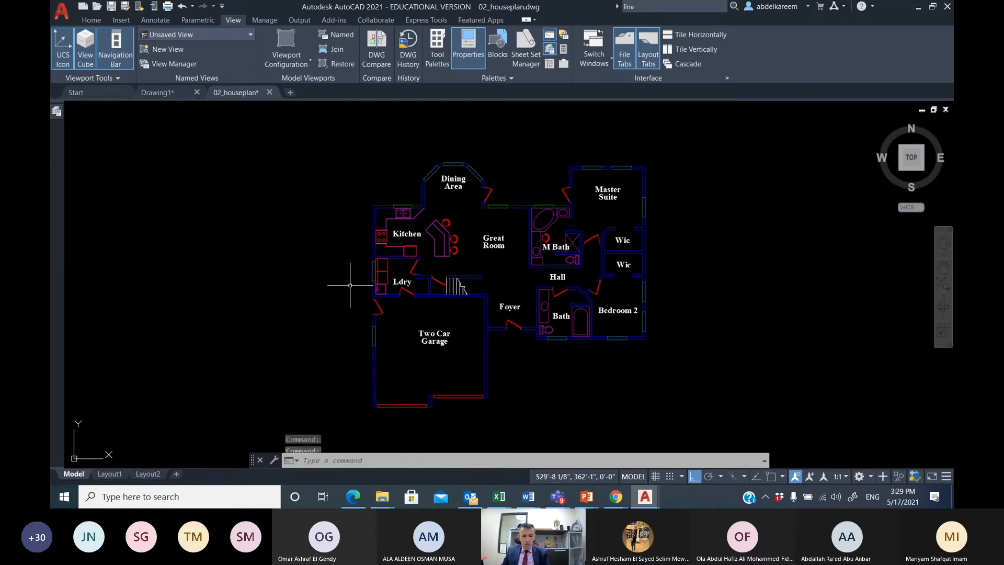
- Turn the Properties palette off and on again, and let it collapse
key("ctrl+1")
key("ctrl+1")
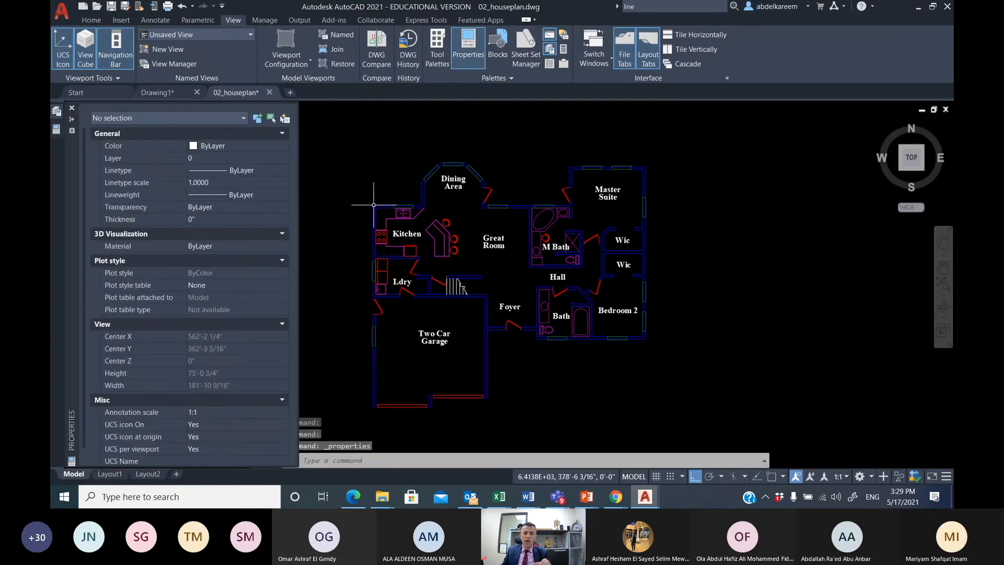
left_click(338, 292)
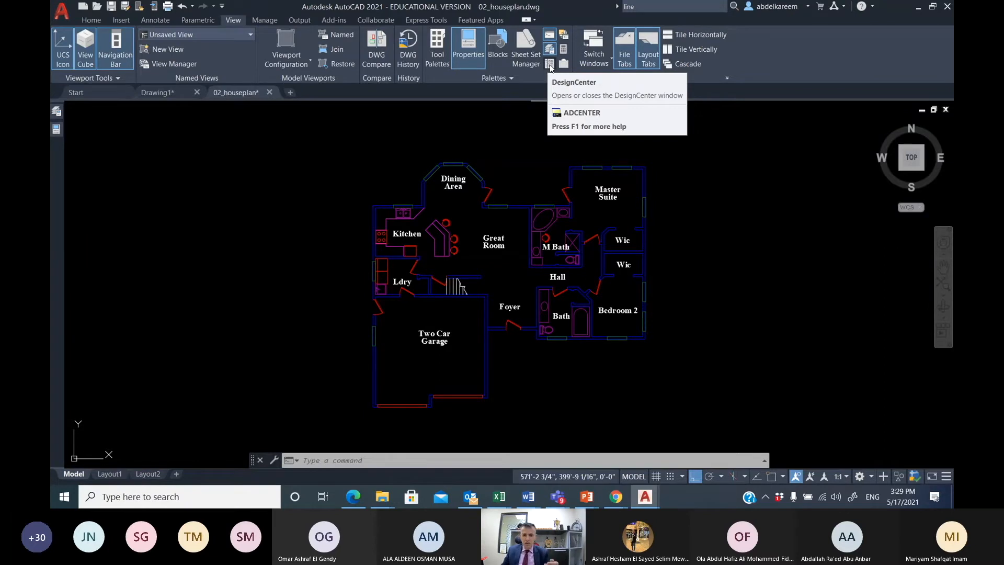
- Replace the help search keyword with "circle" and run the search
left_click(649, 8)
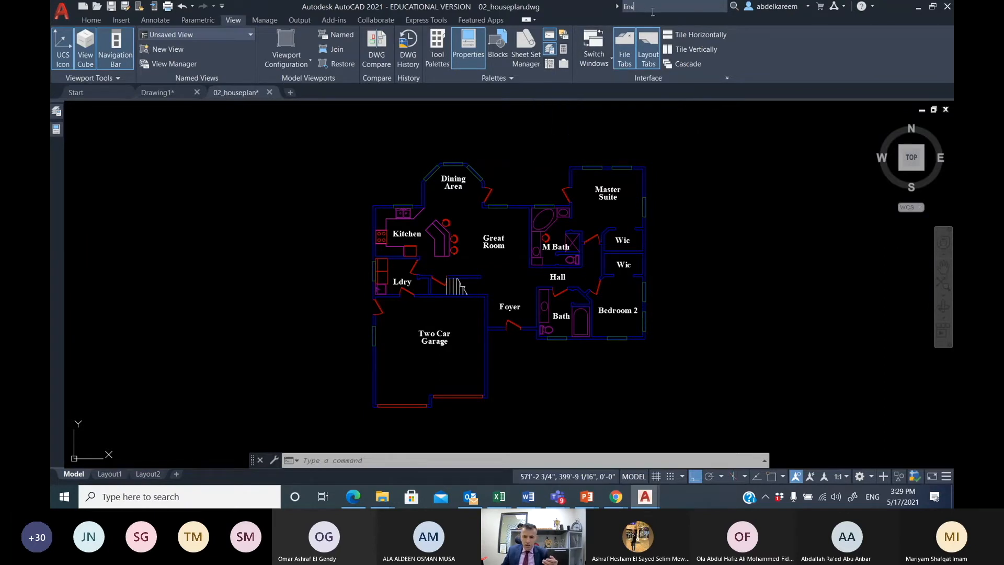
left_click_drag(642, 10, 606, 11)
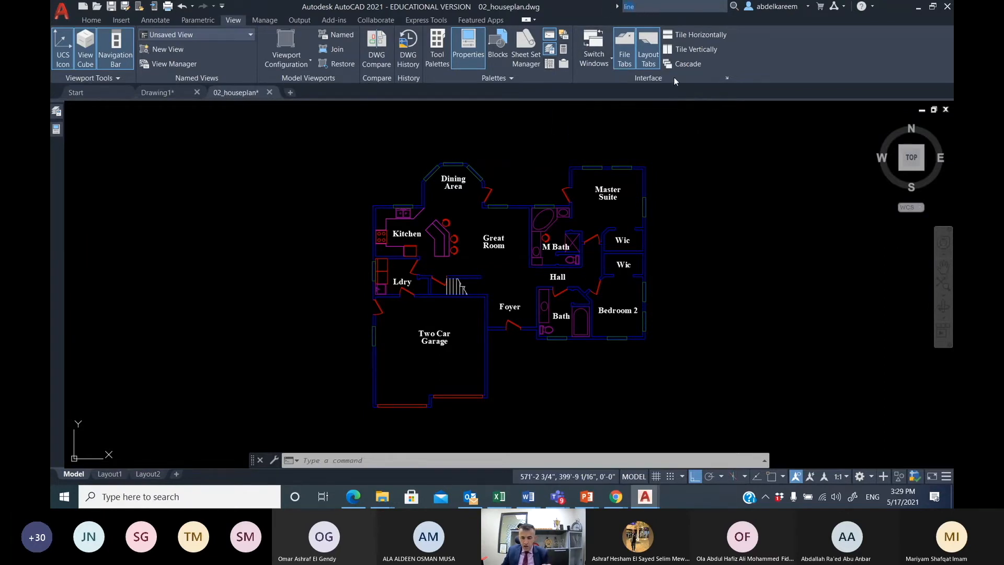
key("BackSpace")
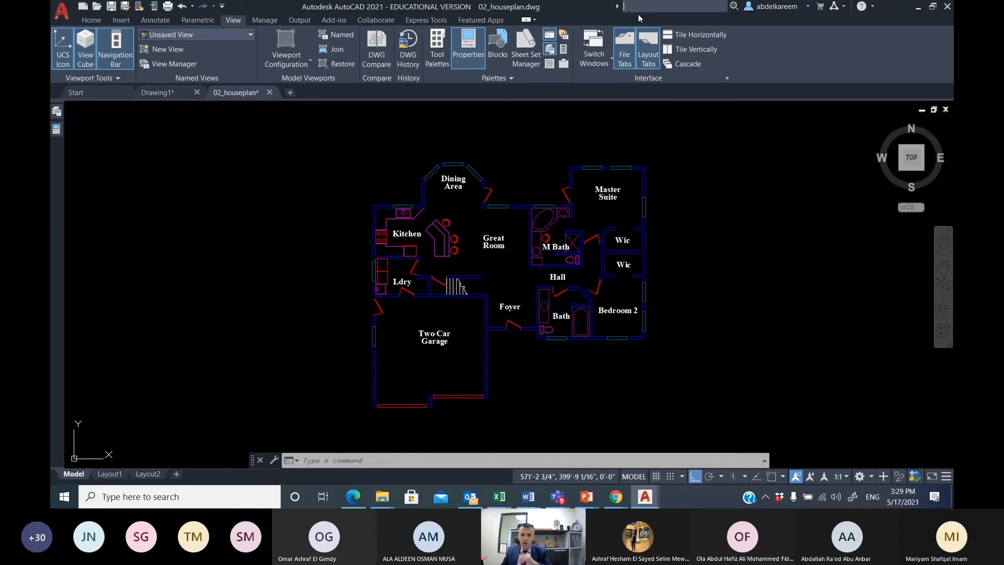
type("circle")
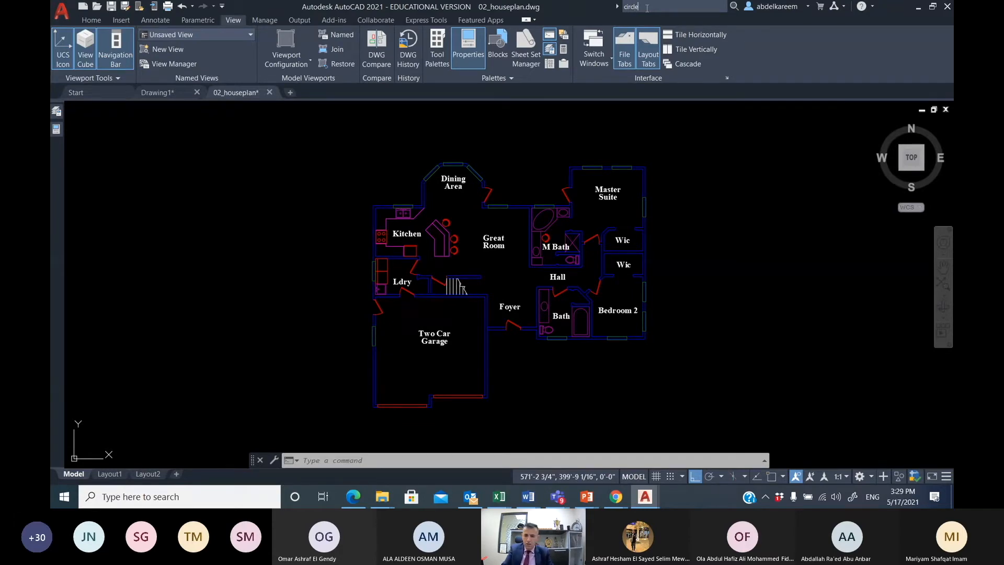
key("Return")
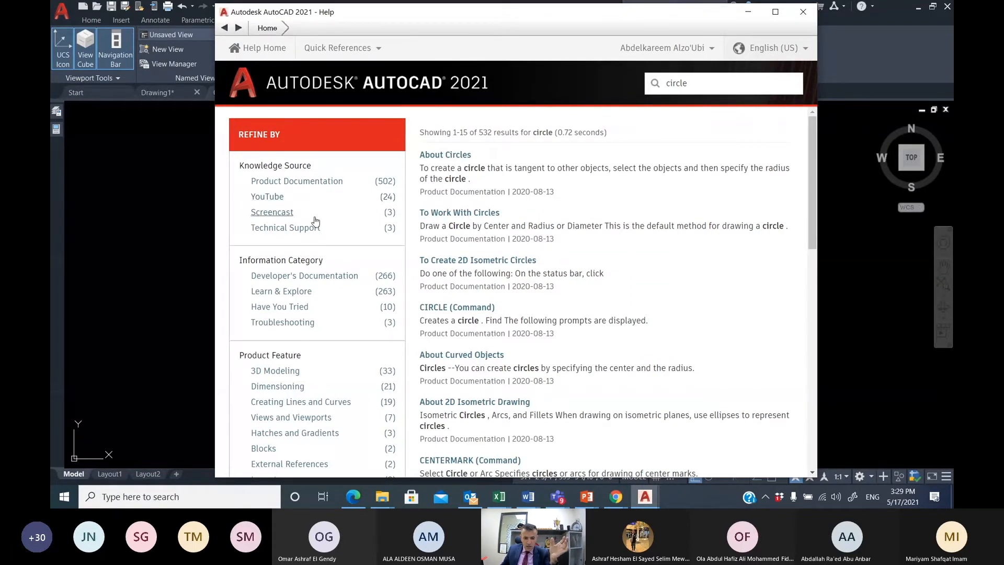
- Look through the circle help results and refinement categories down to the end of the page
scroll(481, 256, "down", 2)
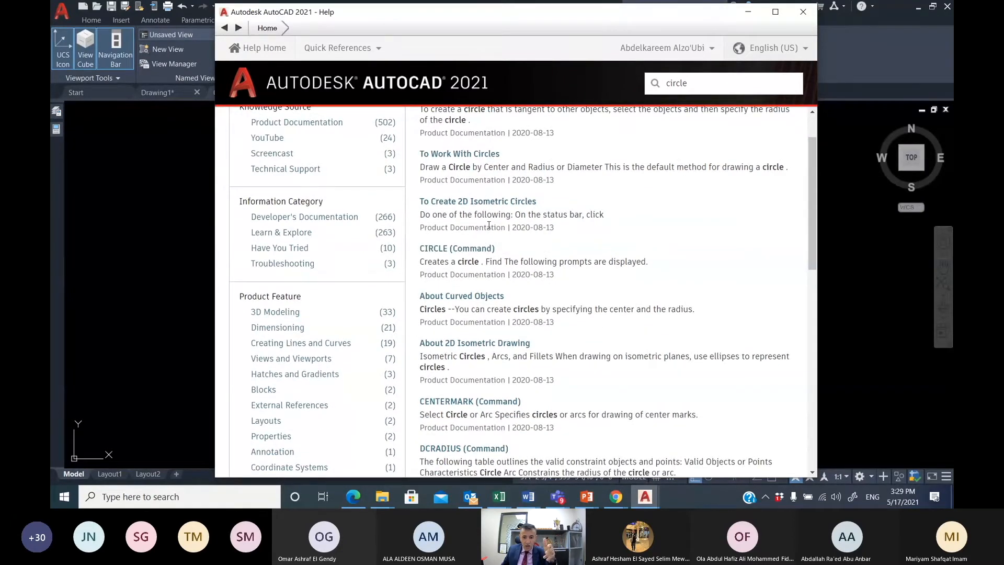
scroll(491, 225, "up", 2)
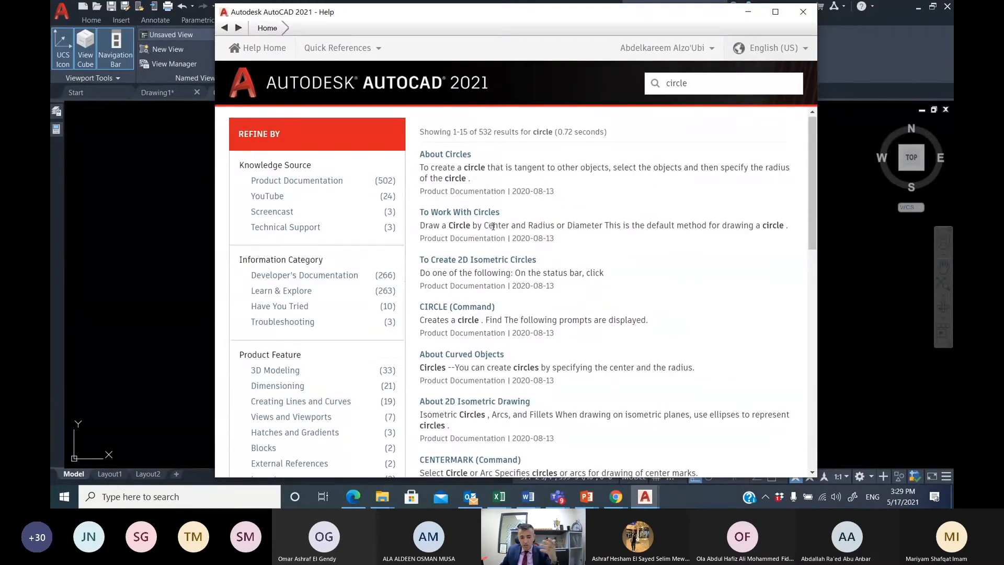
scroll(493, 226, "down", 4)
scroll(499, 235, "down", 2)
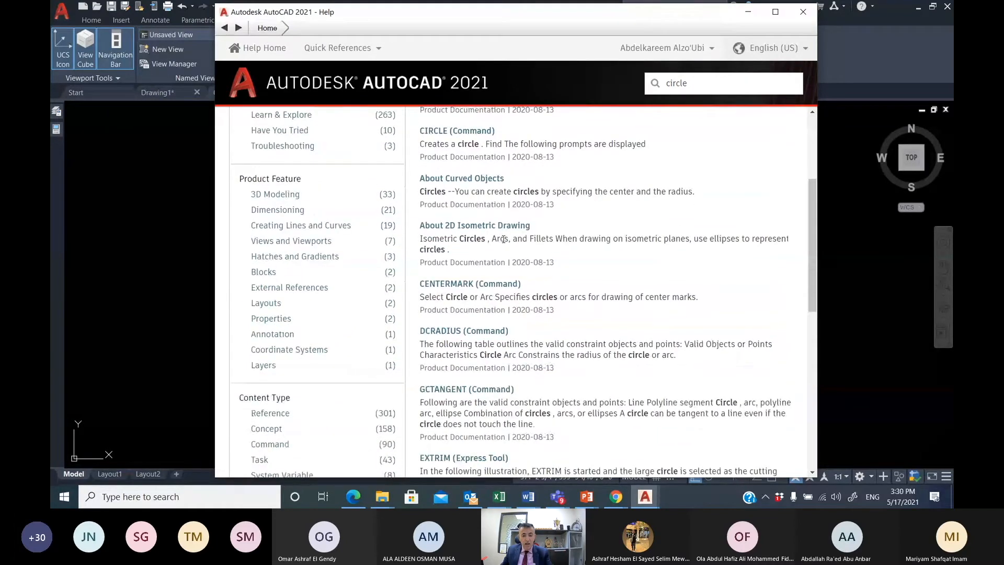
scroll(504, 241, "down", 1)
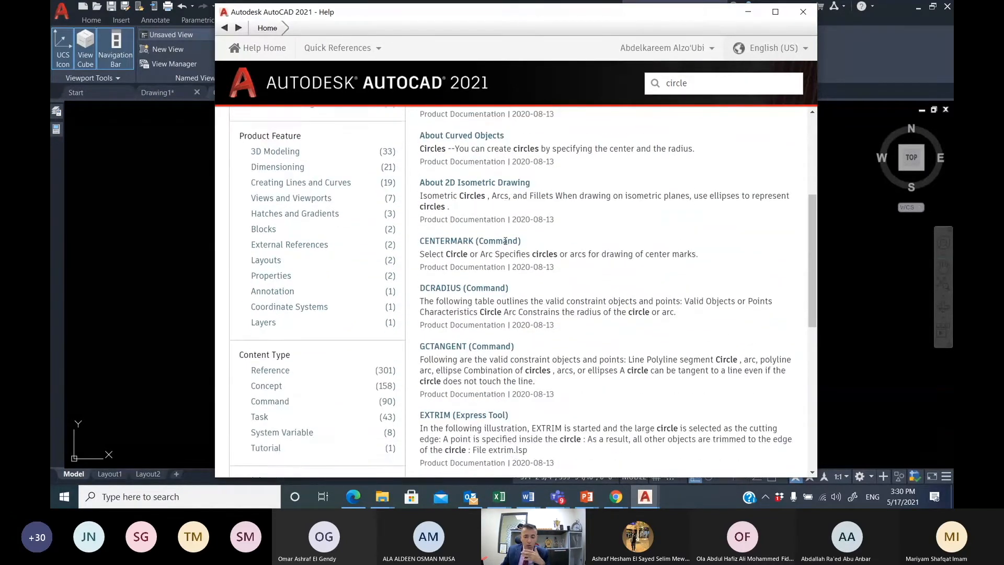
scroll(505, 241, "down", 4)
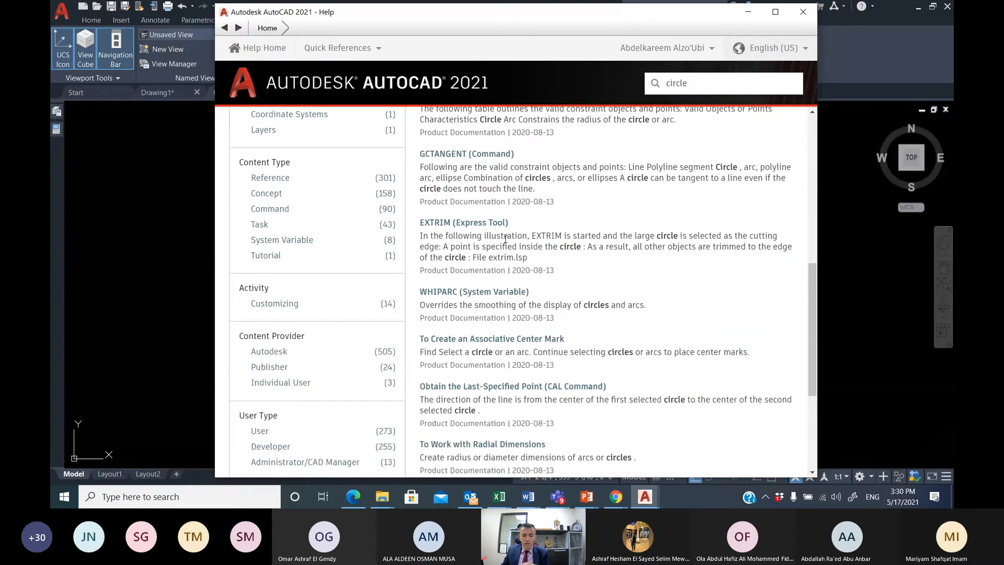
scroll(547, 319, "down", 3)
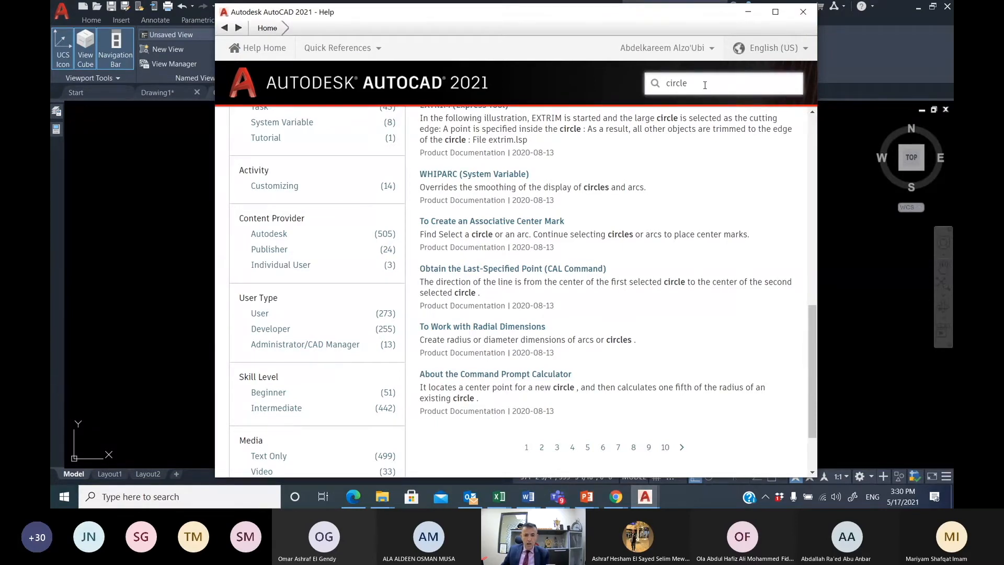
- Close the Help window and clear the keyword from the help search
left_click(803, 11)
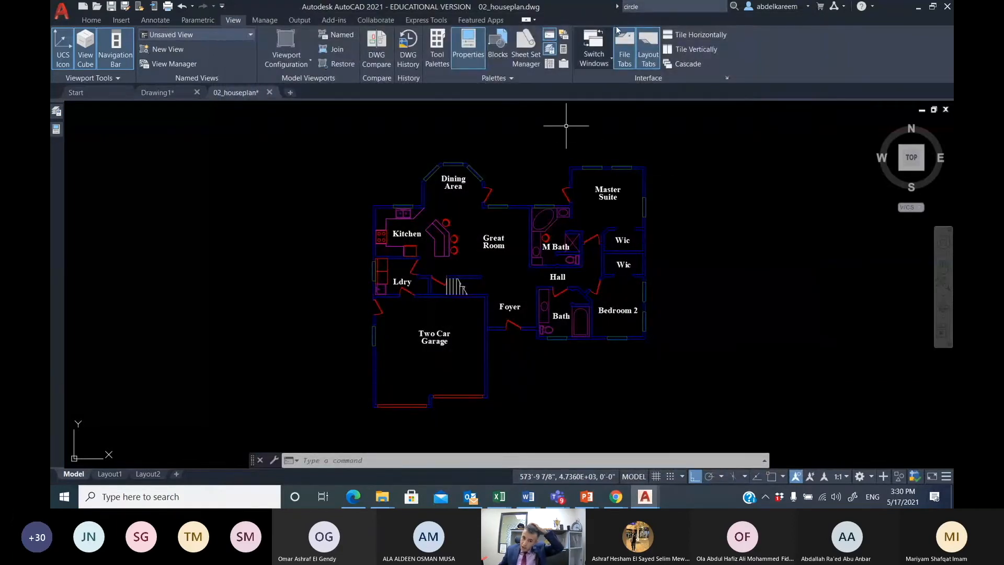
left_click(636, 7)
key("BackSpace")
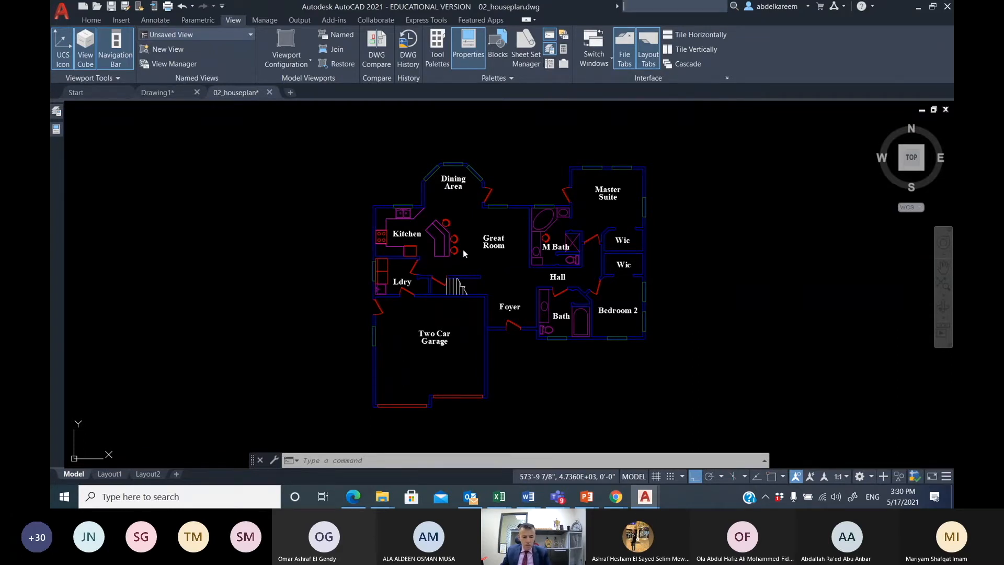
- Open the DesignCenter palette, float it over the drawing, and anchor it on the left with auto-hide
left_click(548, 64)
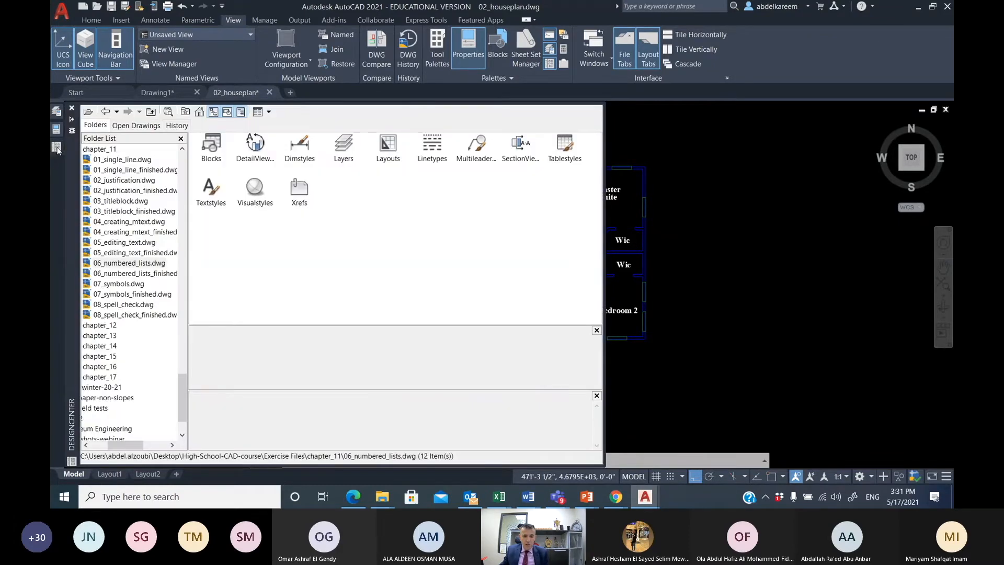
left_click_drag(74, 171, 295, 181)
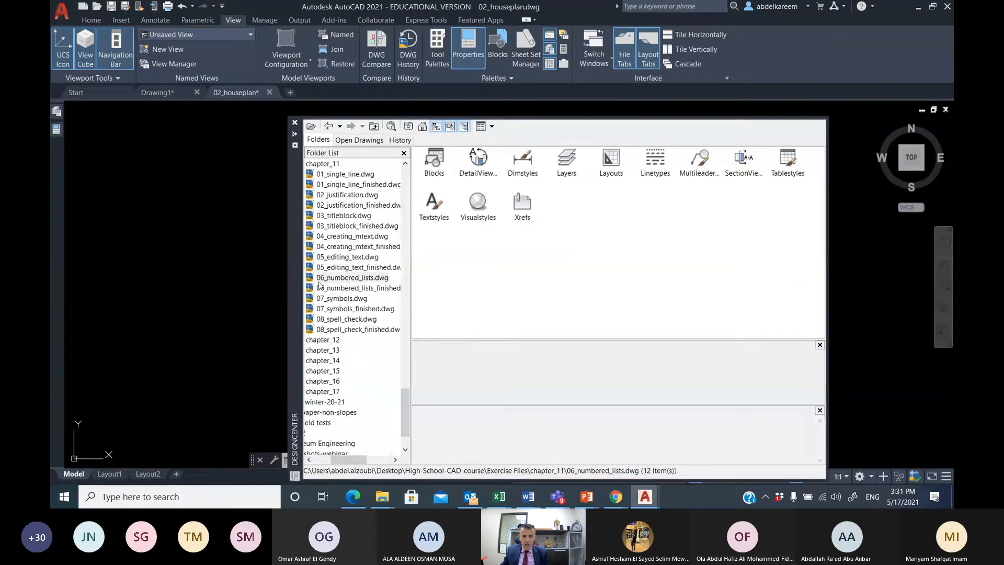
right_click(297, 252)
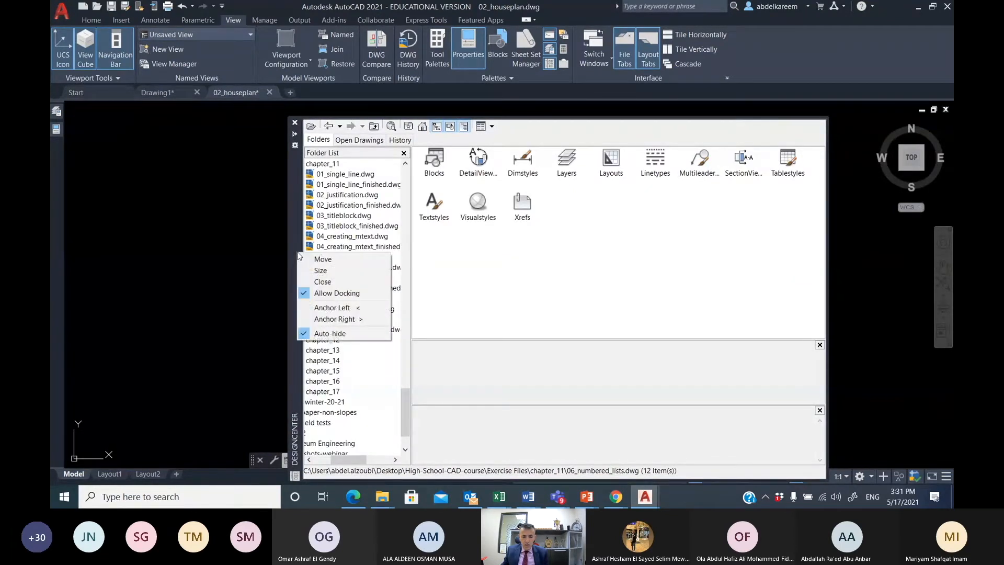
left_click(331, 310)
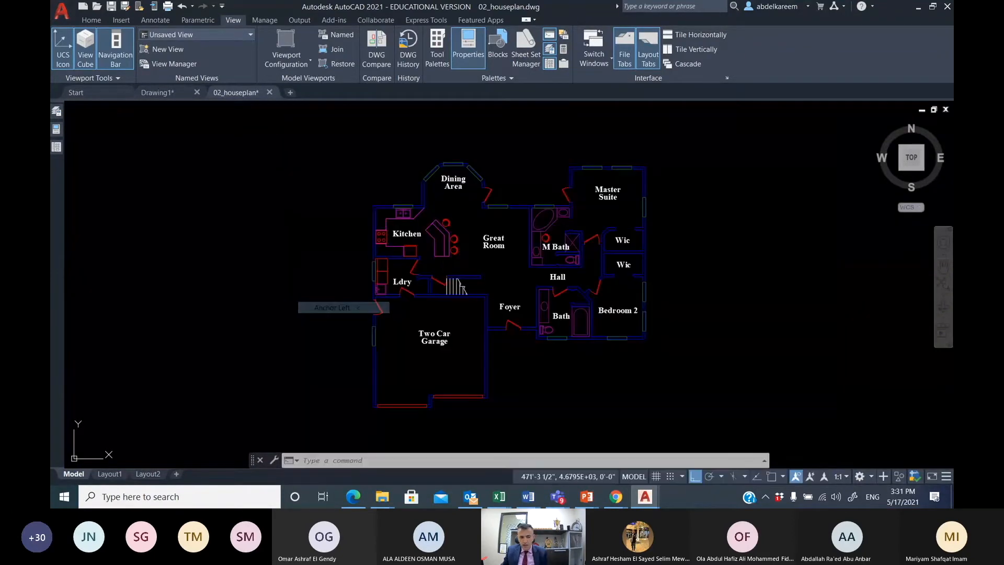
mouse_move(60, 149)
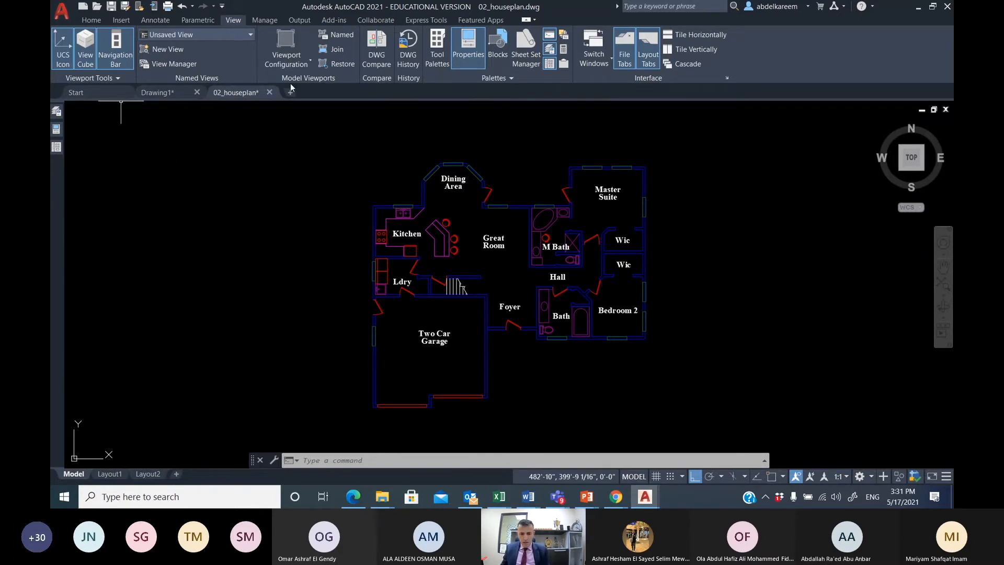
- Bring back the Home ribbon tools for drawing, modifying and annotating
left_click(91, 19)
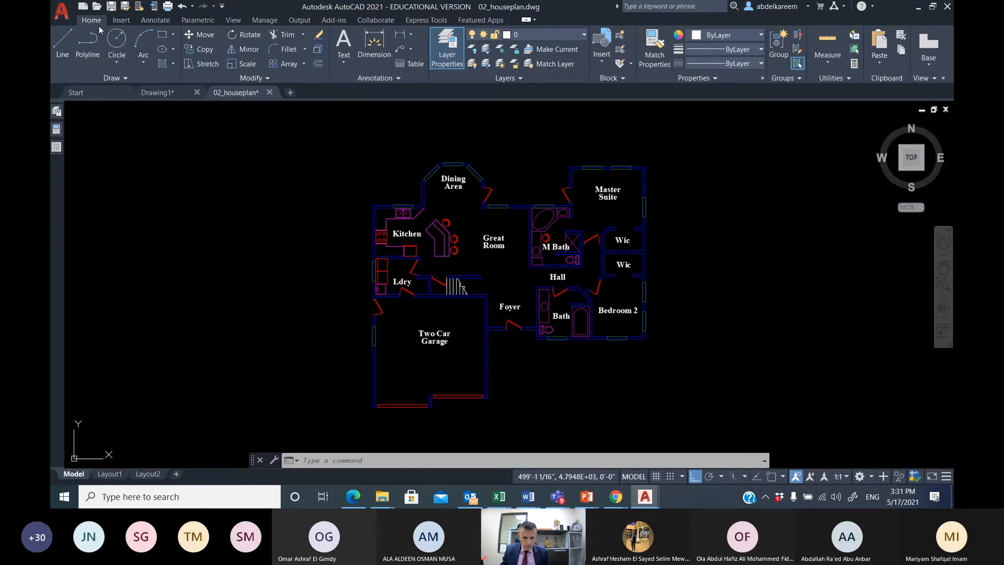
left_click(290, 177)
left_click(228, 322)
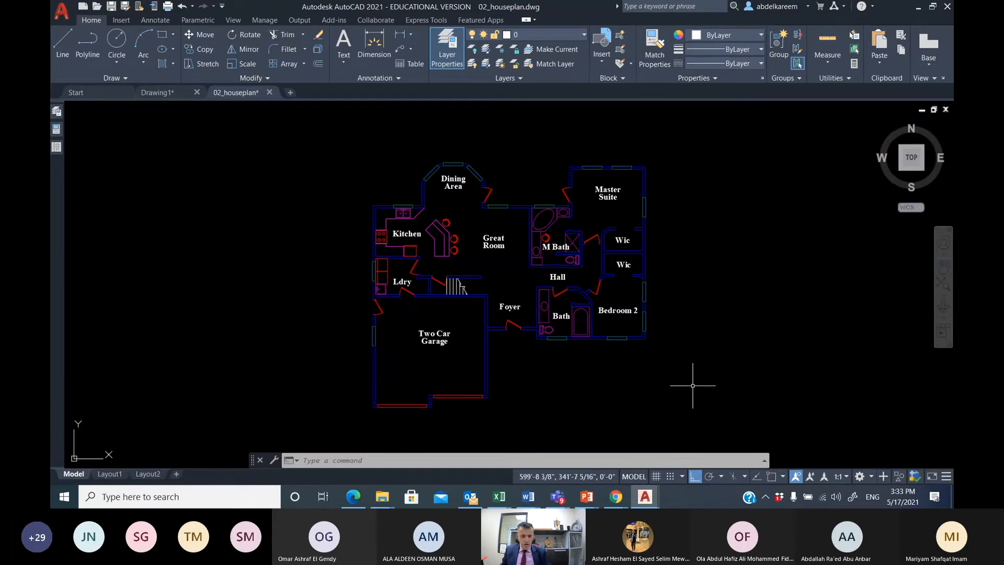
- Switch to the Microsoft Teams meeting window for the Computer Aided Design class
key("alt+Tab")
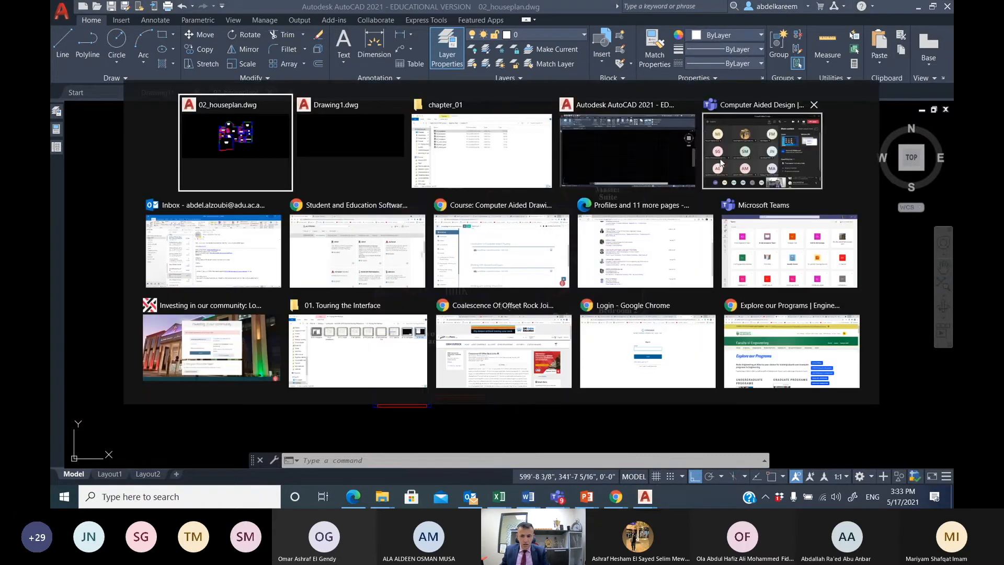
left_click(736, 160)
left_click(762, 60)
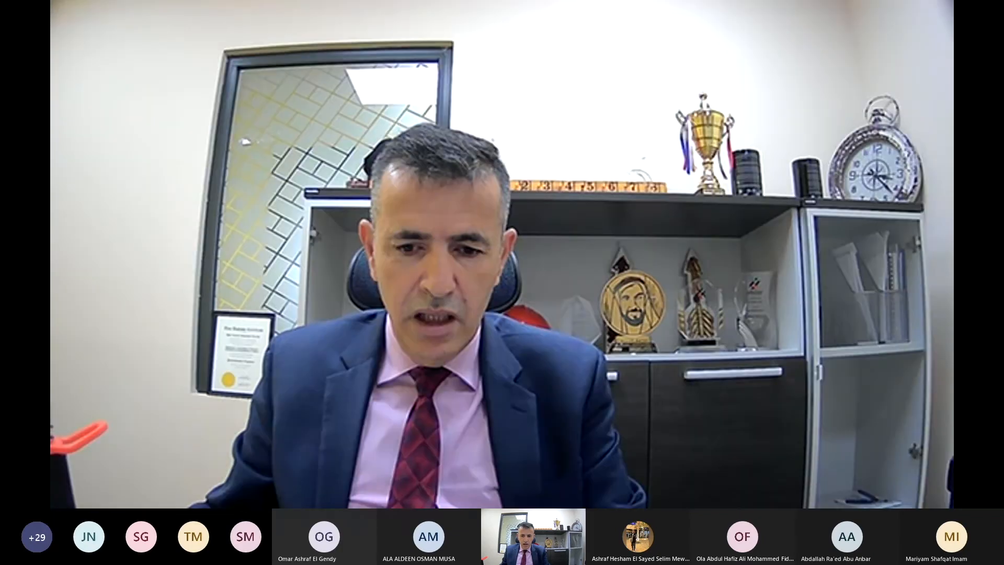
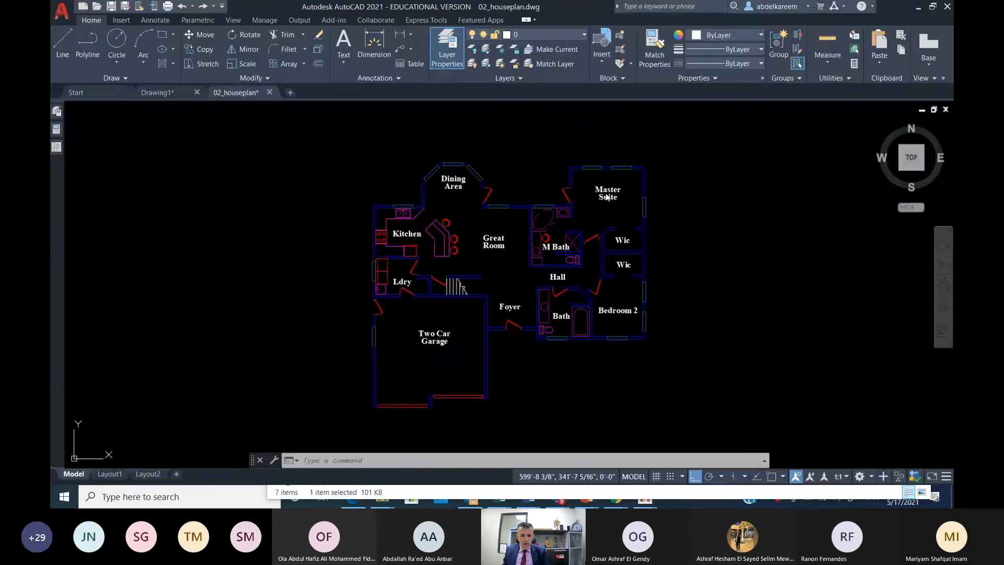
- Show the whole house plan smaller with space around it and restore the AutoCAD window down from full size
left_click(199, 287)
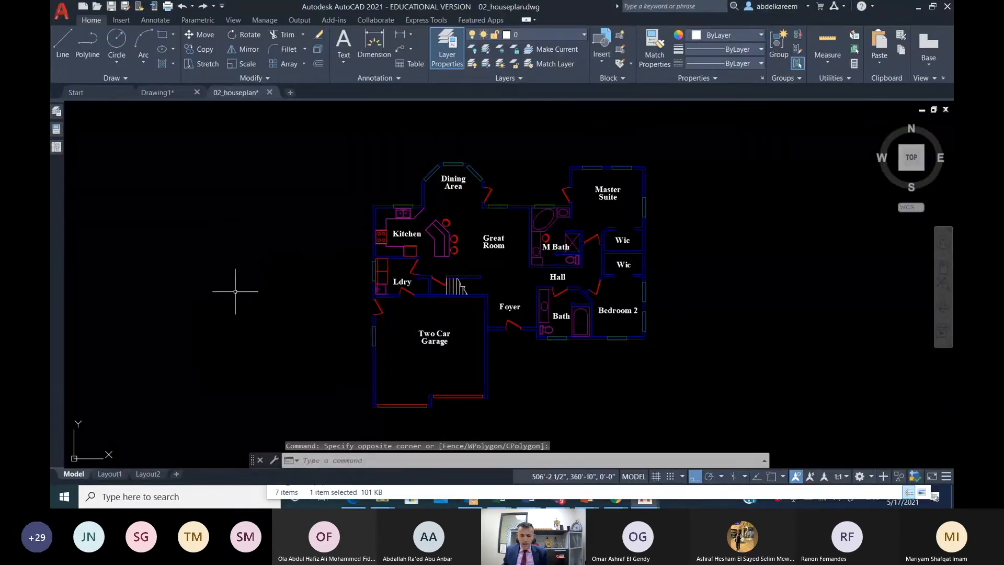
scroll(236, 284, "down", 2)
middle_click_drag(219, 286, 290, 258)
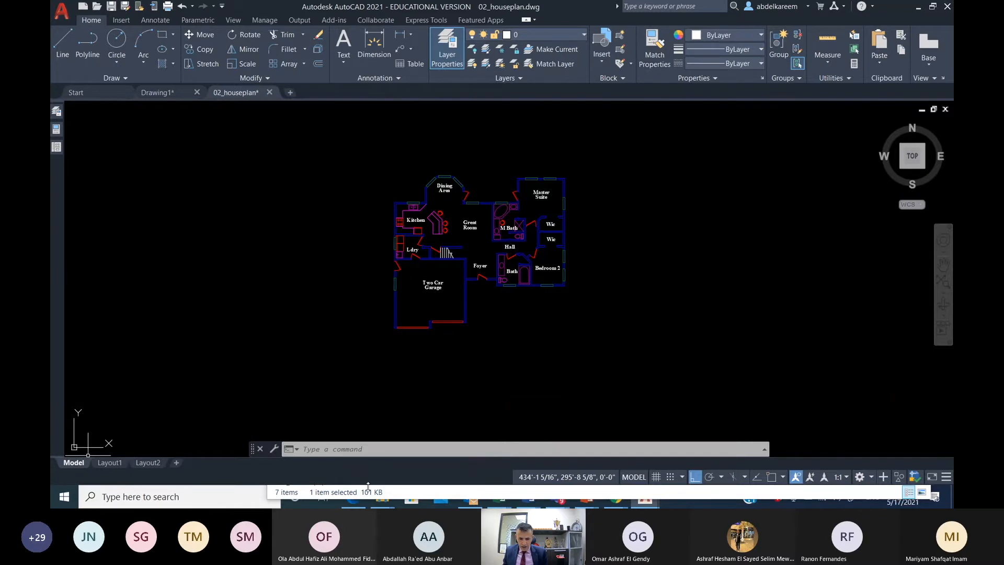
left_click(933, 8)
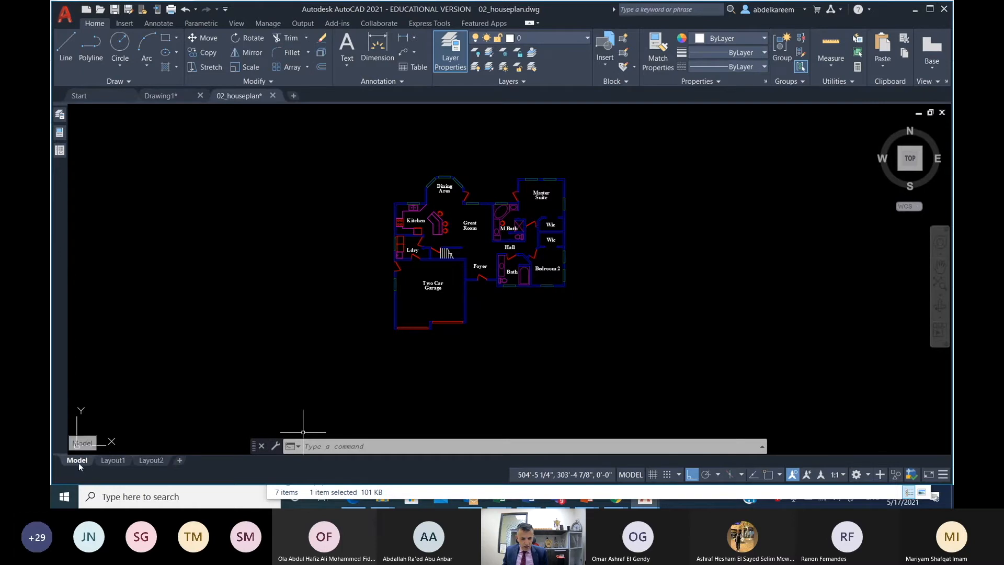
- View the Layout1 and Layout2 sheets of the house plan and add two new layouts
left_click(111, 463)
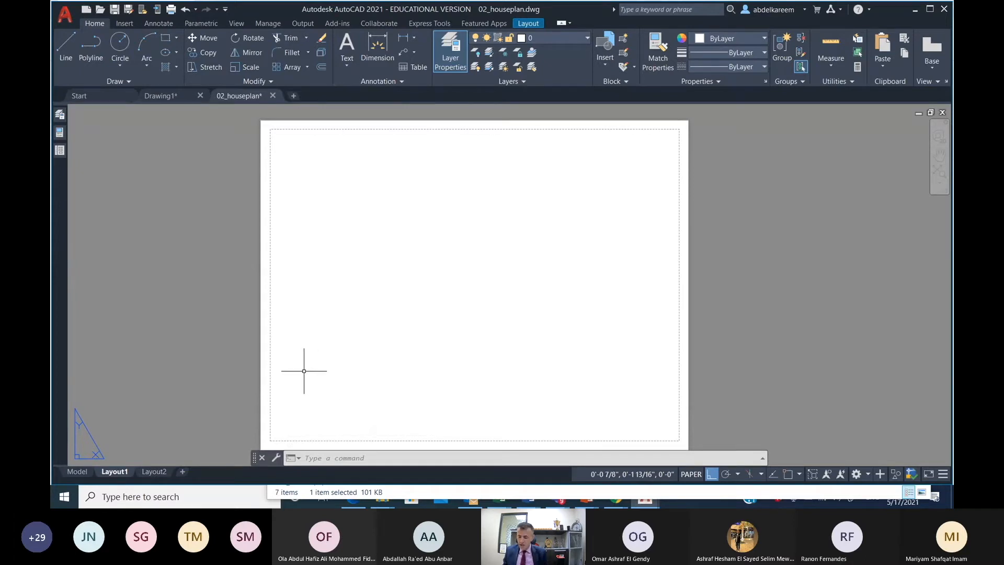
left_click(155, 472)
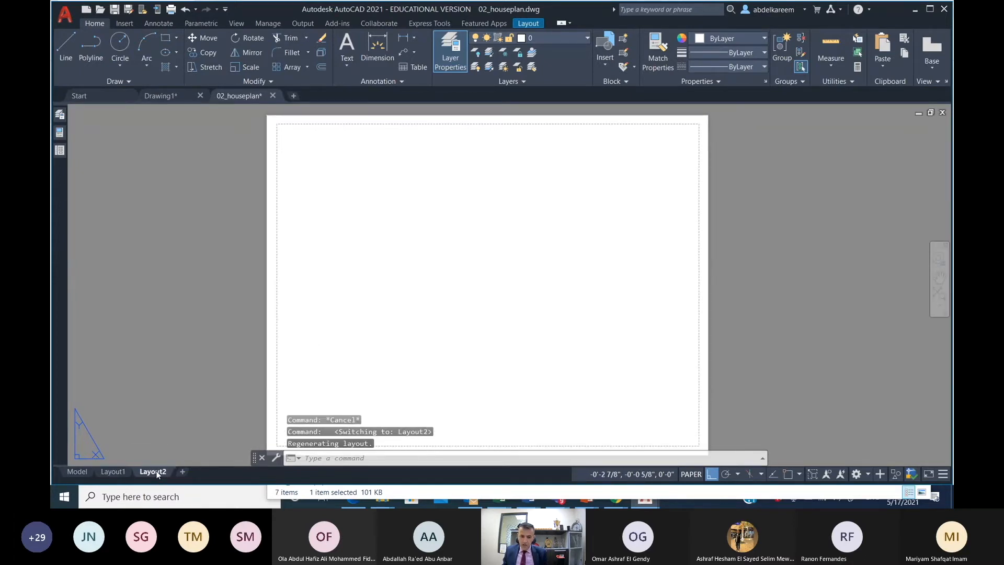
left_click(183, 472)
left_click(222, 472)
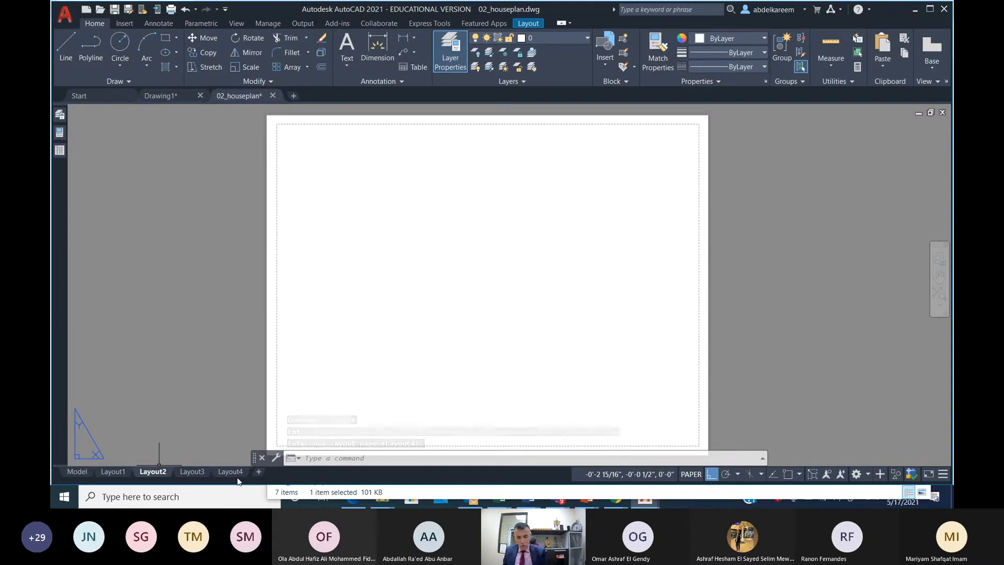
- Compare the house plan's model space with the Layout1 sheet and finish in model space
left_click(78, 471)
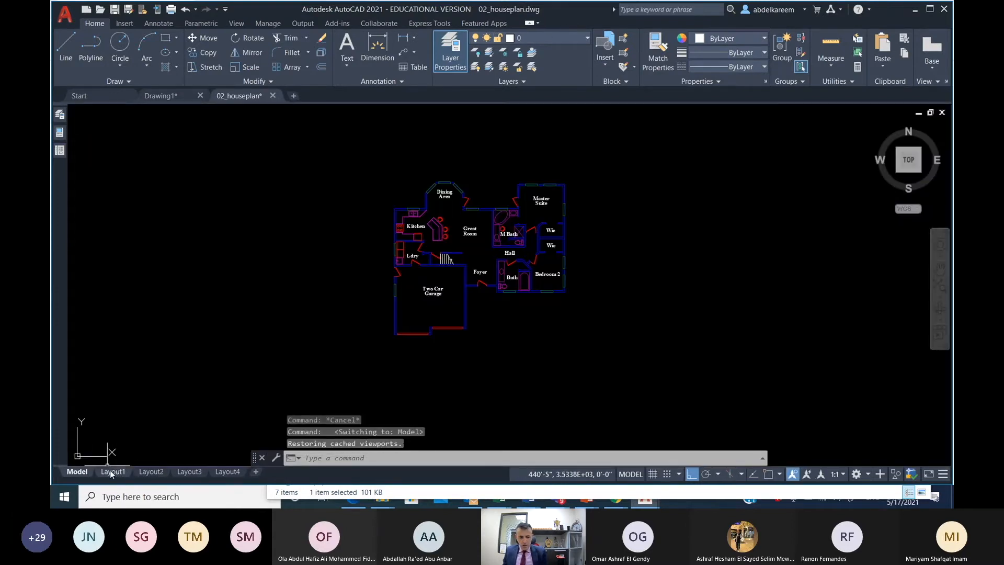
left_click(111, 473)
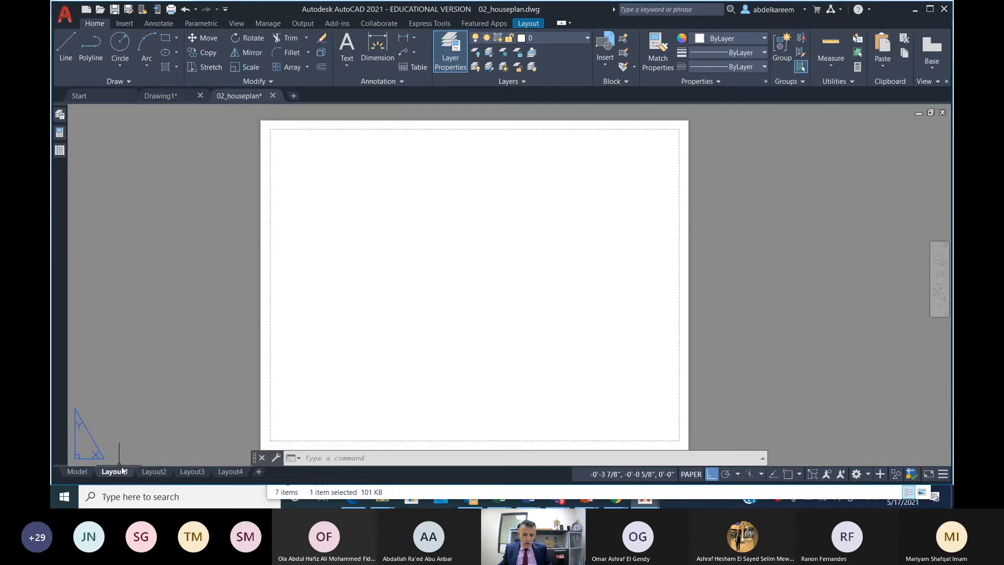
left_click(77, 472)
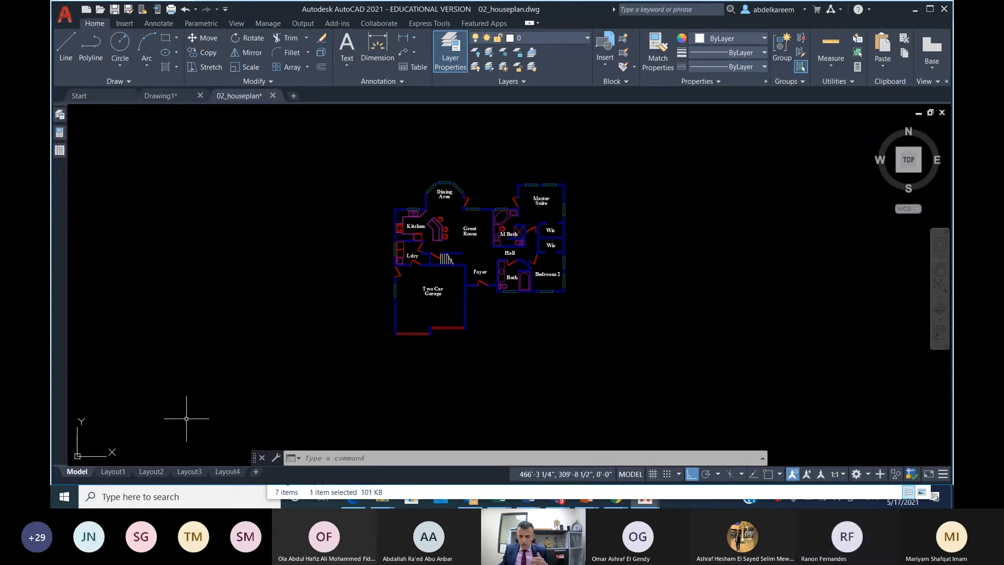
left_click(300, 460)
left_click(326, 460)
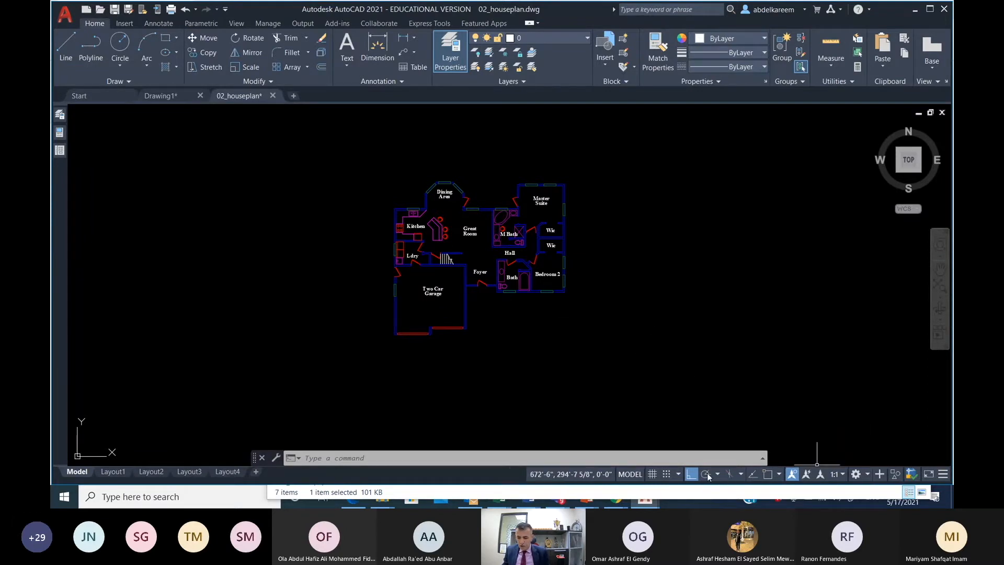
- Hide the coordinates display through the status bar customization and show it again
left_click(945, 473)
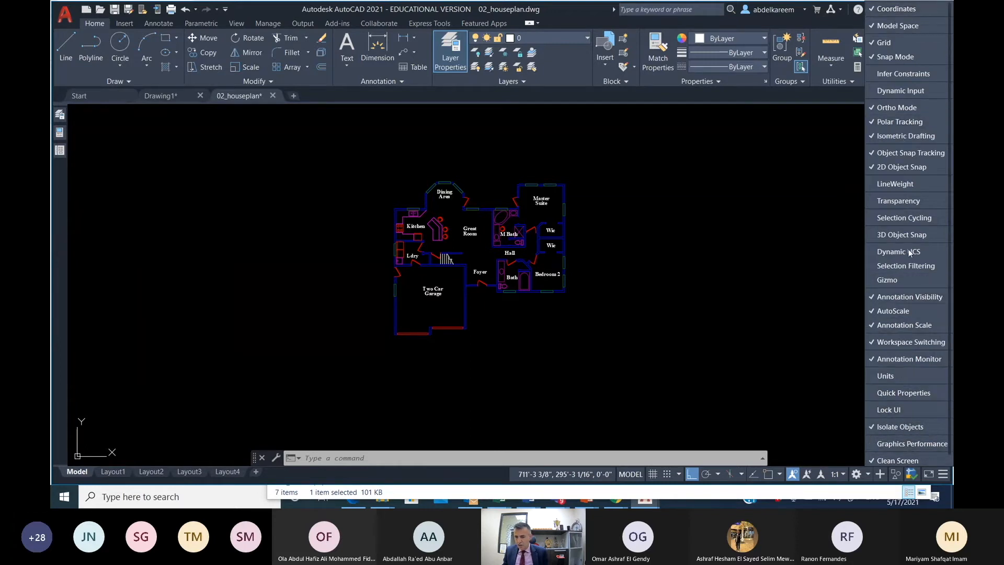
left_click(877, 11)
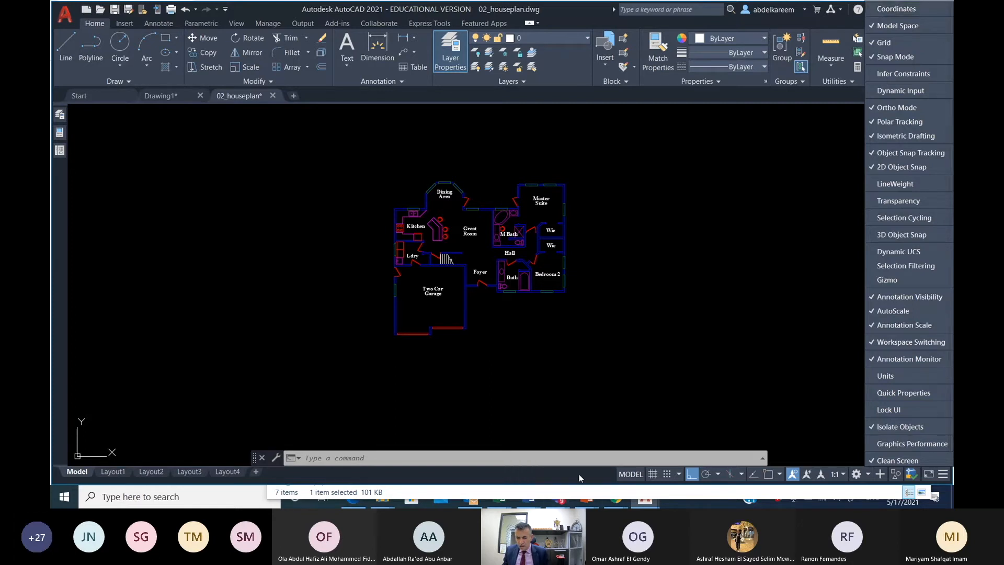
left_click(893, 10)
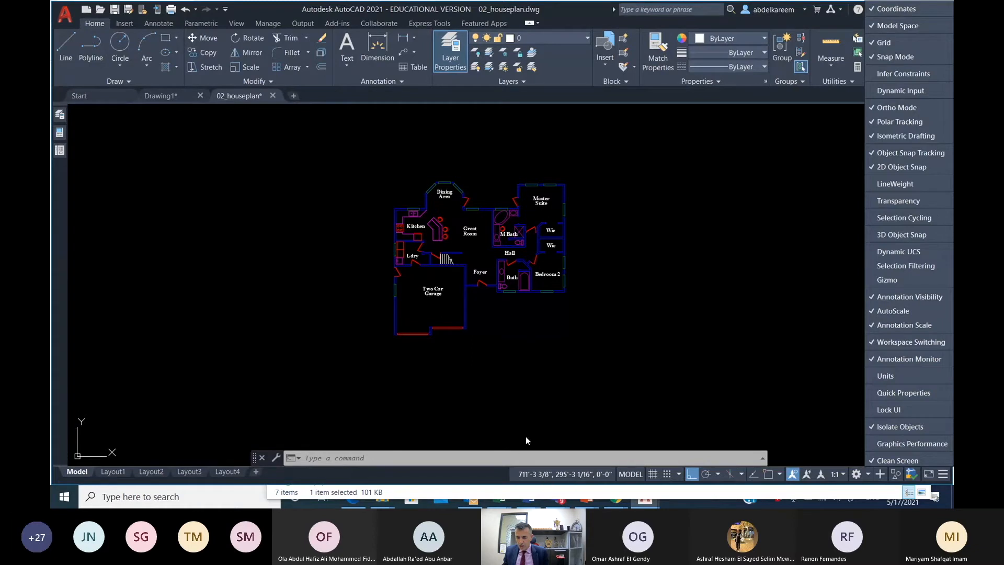
left_click(653, 418)
left_click(593, 364)
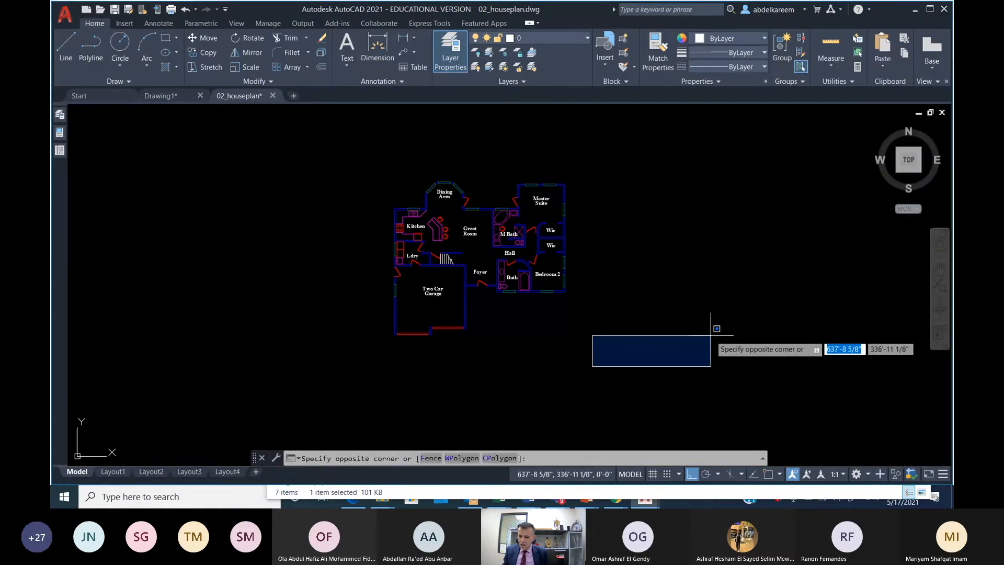
left_click(701, 337)
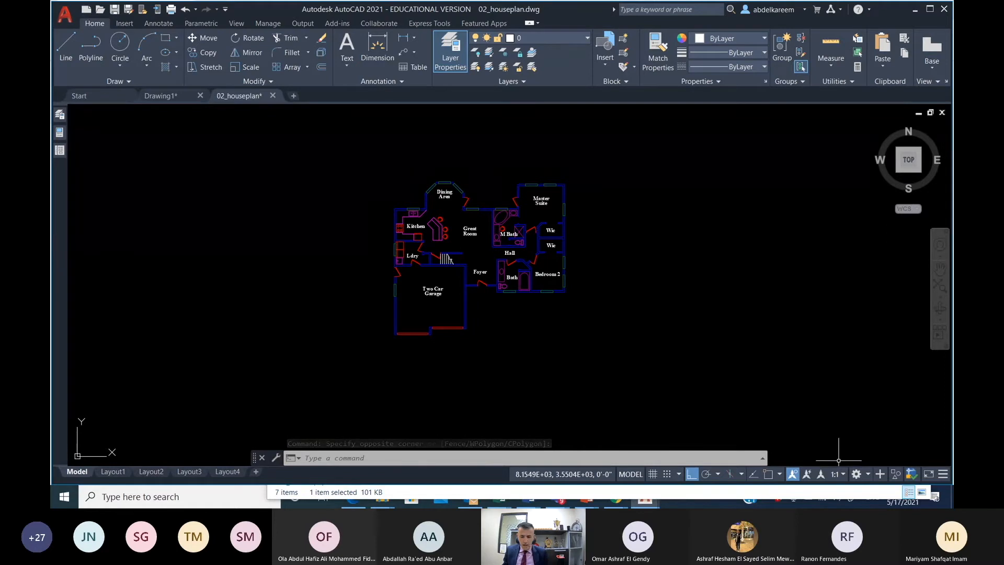
- Turn off ortho mode and the display of annotation objects at all scales
left_click(691, 474)
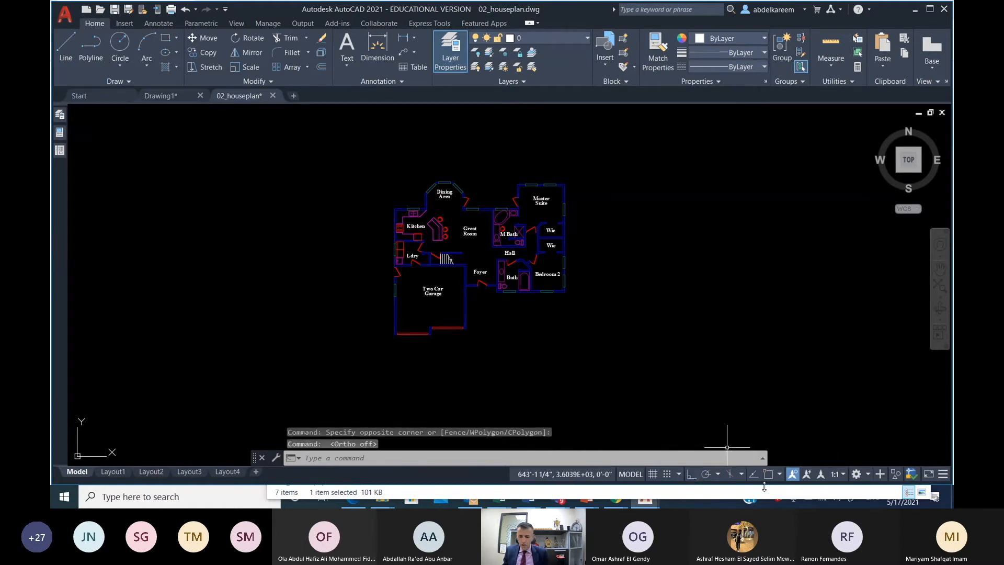
left_click(792, 473)
left_click(721, 340)
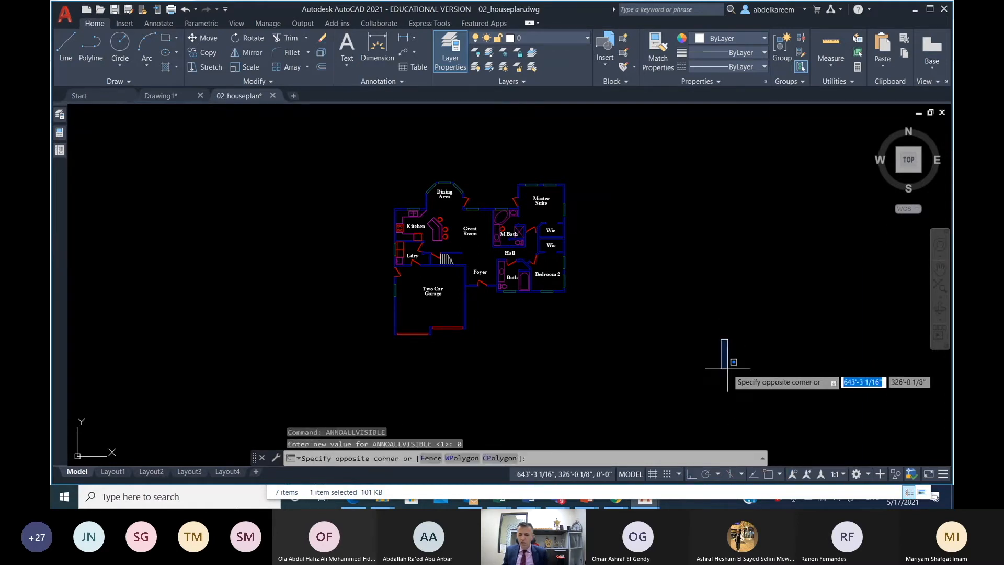
left_click(776, 422)
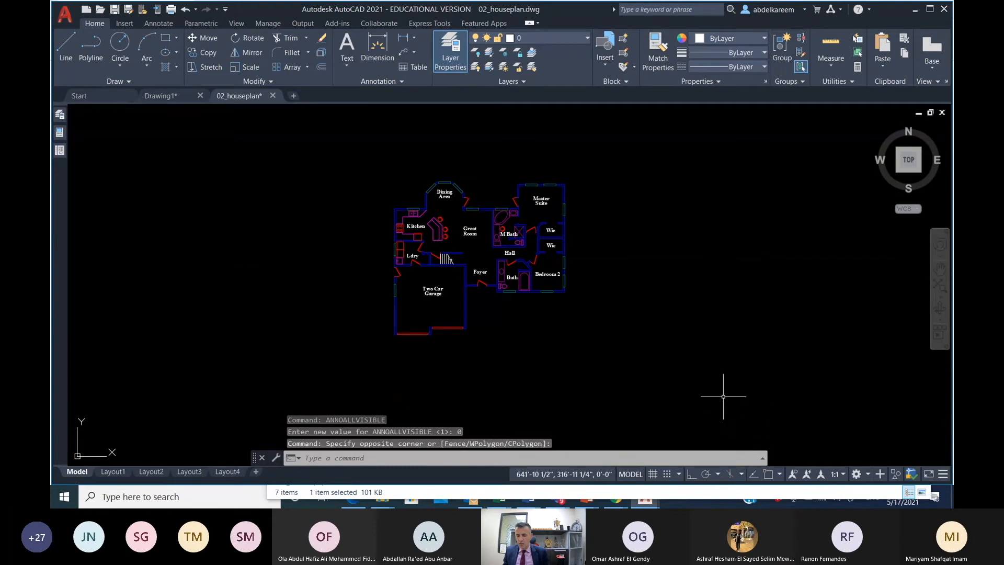
- Demonstrate polar tracking, ortho mode and the drawing grid by switching them on, ending with all of them off
left_click(706, 475)
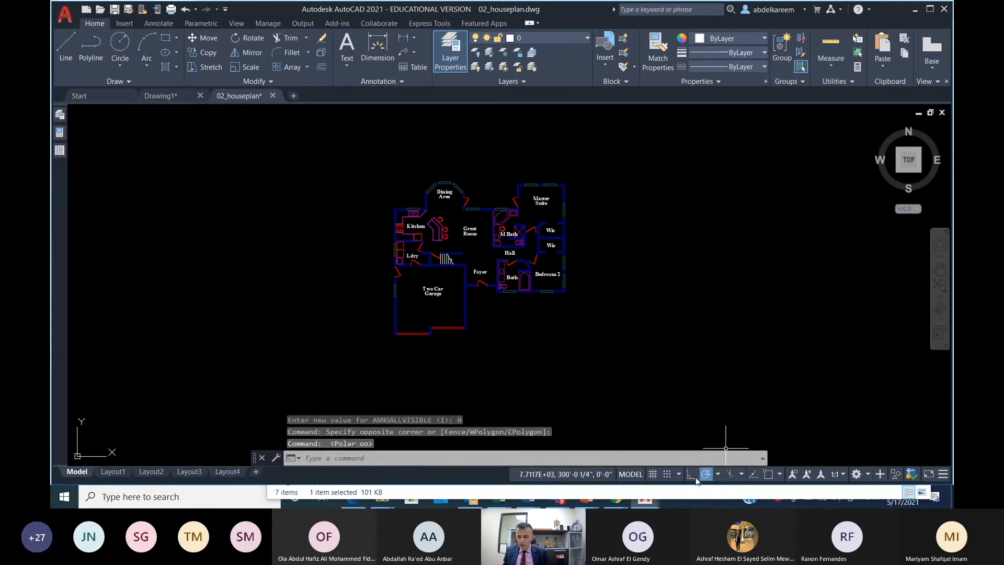
left_click(691, 475)
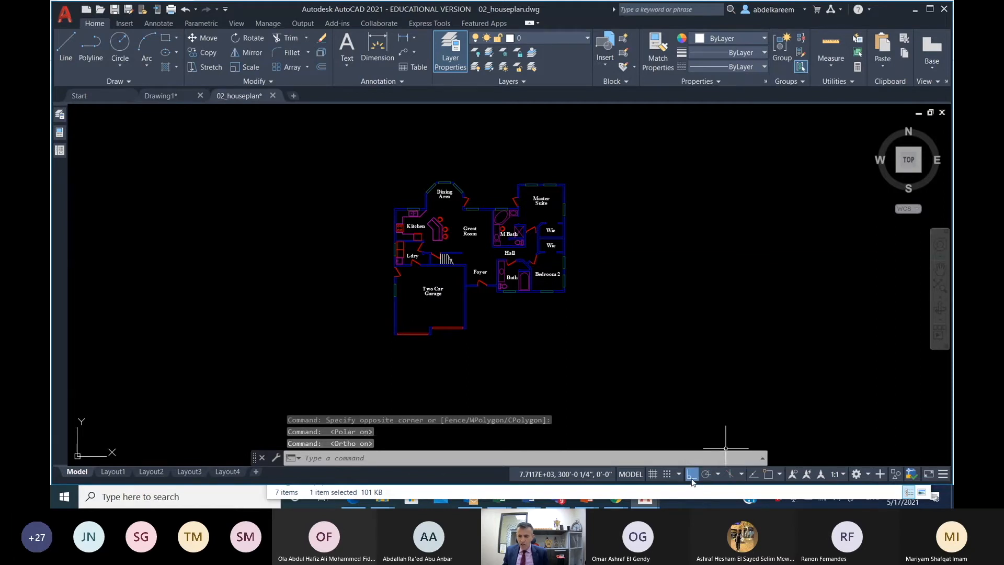
left_click(691, 476)
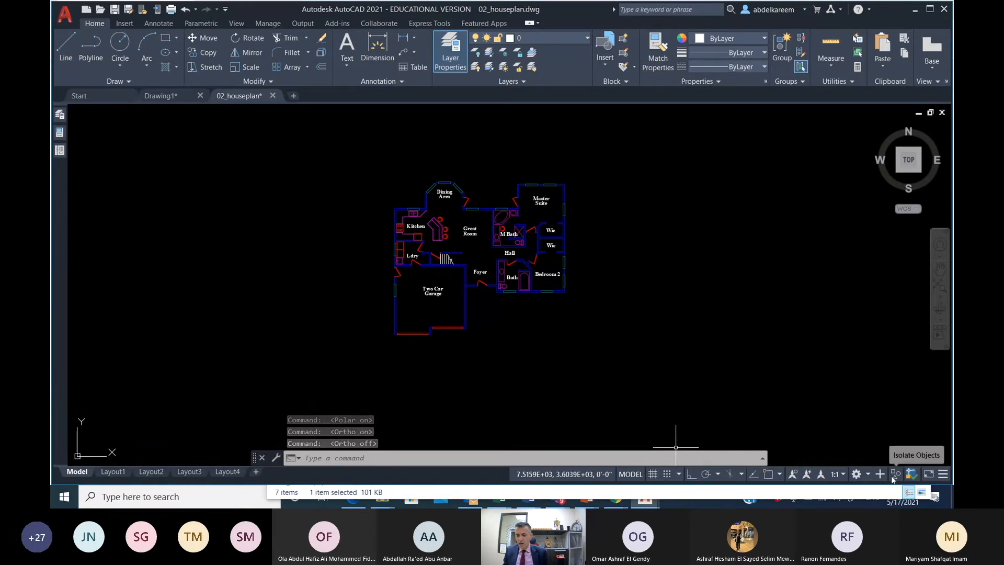
left_click(653, 475)
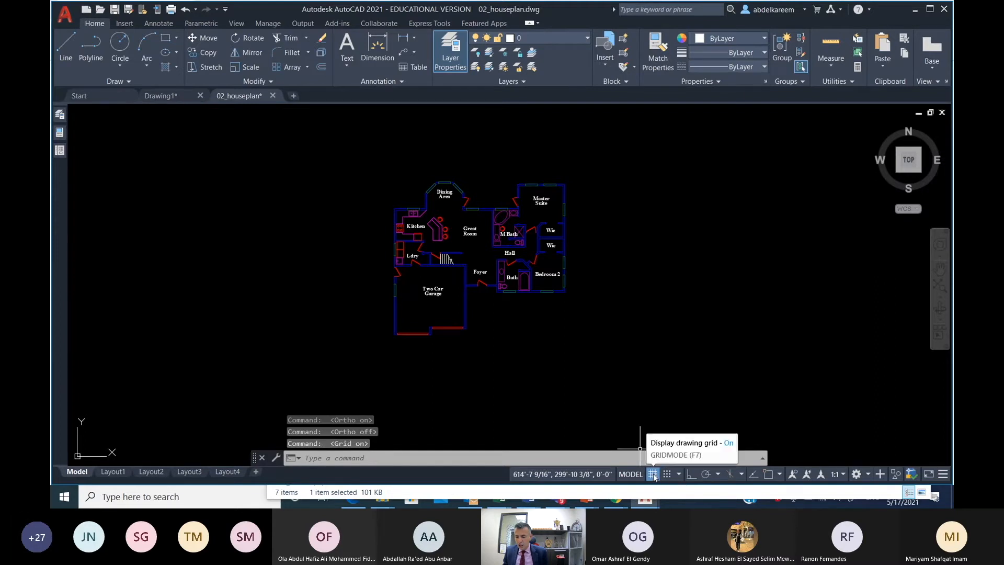
left_click(653, 476)
- Examine the house plan at different magnifications, including the area around the Bath and Hall
scroll(701, 287, "down", 4)
middle_click_drag(702, 287, 602, 294)
scroll(551, 284, "up", 4)
scroll(553, 285, "up", 6)
scroll(557, 287, "down", 6)
middle_click_drag(557, 286, 680, 272)
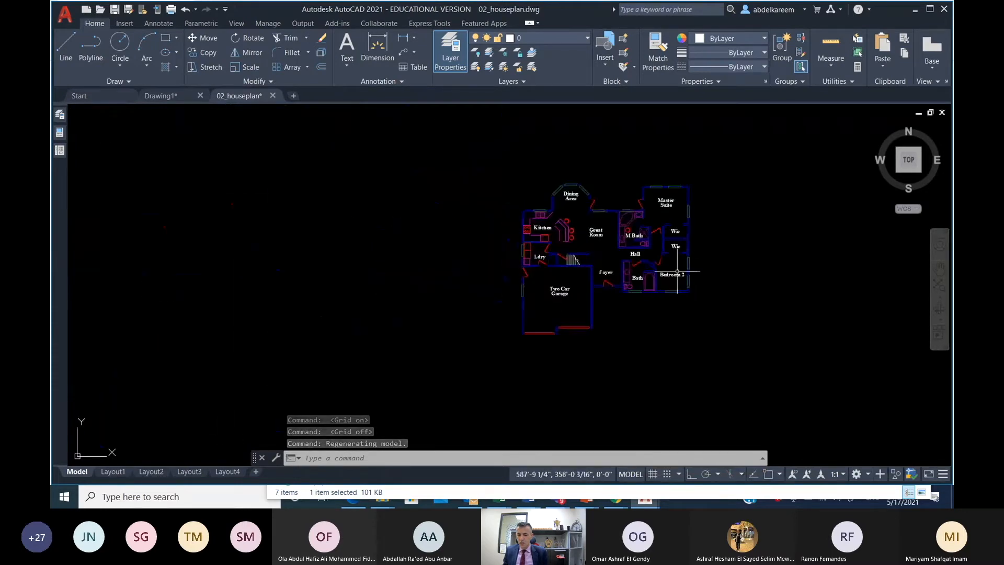
scroll(643, 265, "up", 8)
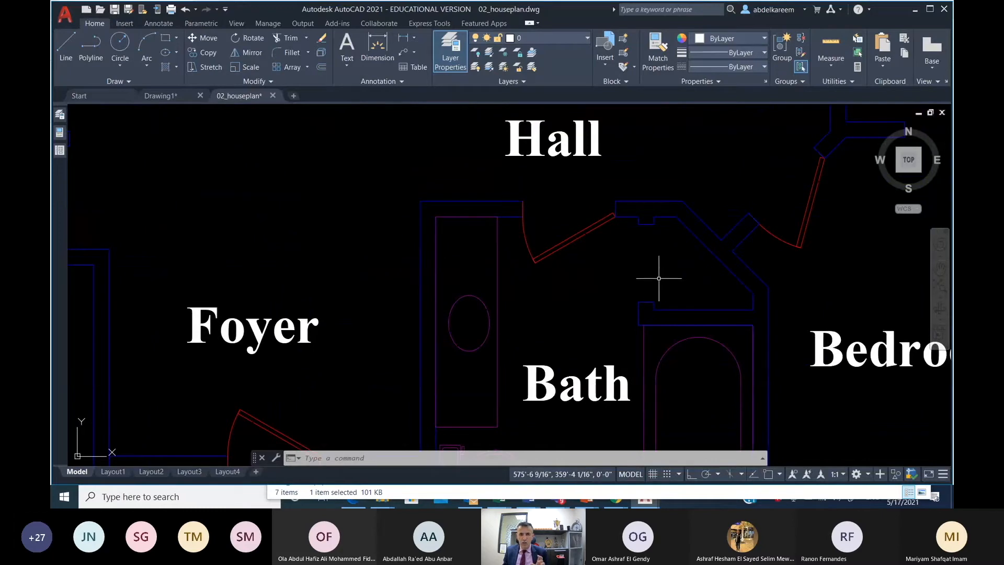
scroll(659, 278, "down", 8)
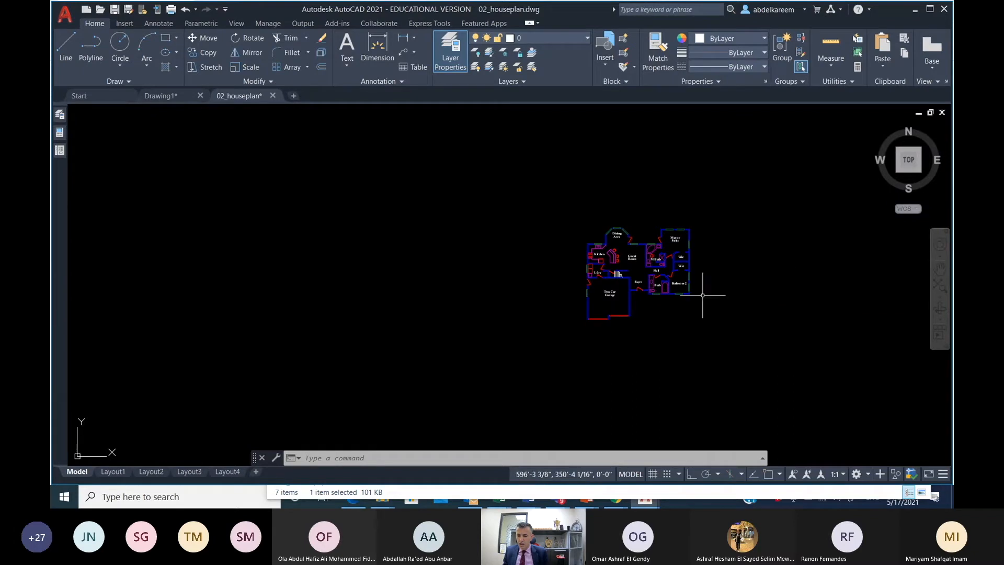
type("z")
key("Return")
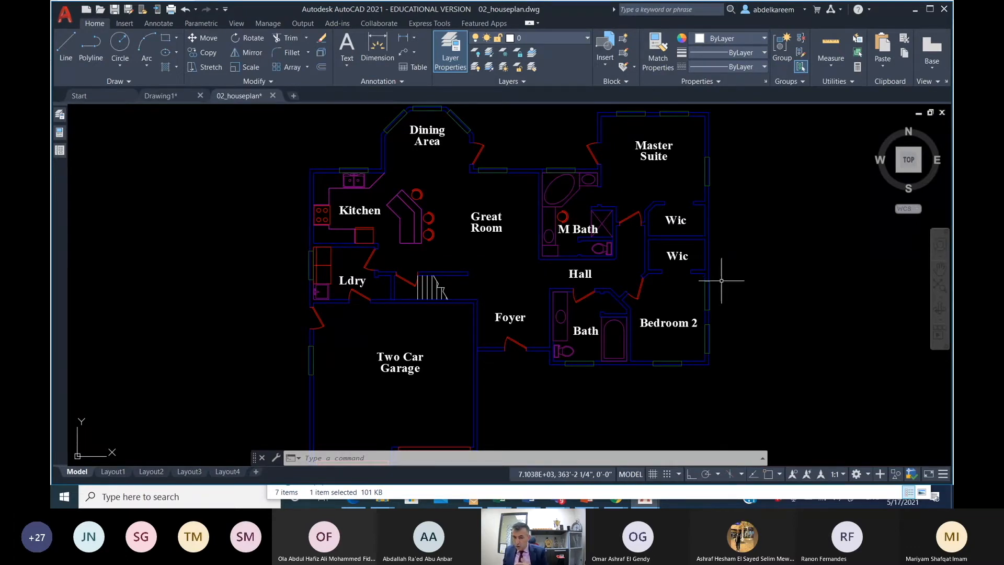
- Close the Command Line window and display it again
left_click(323, 461)
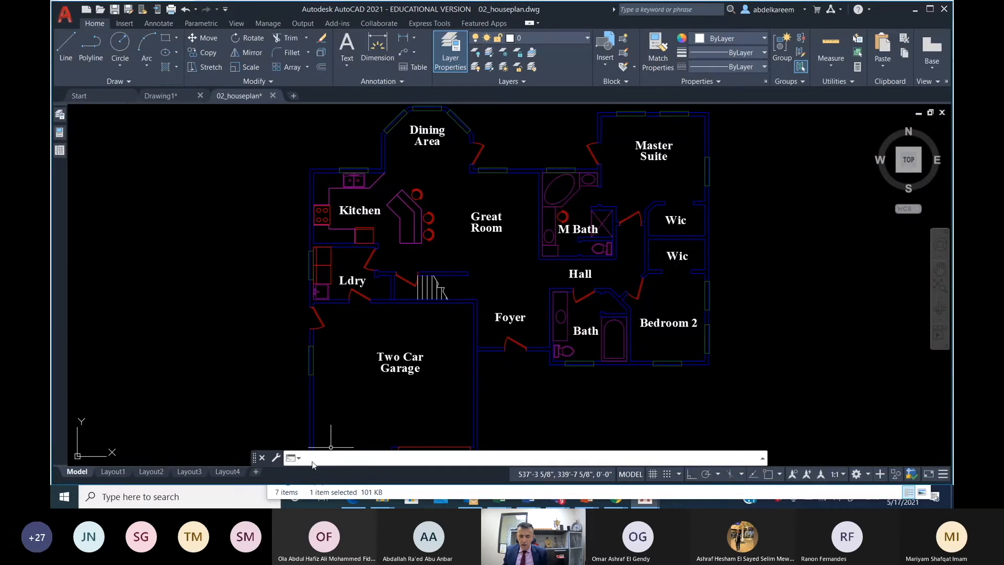
key("Escape")
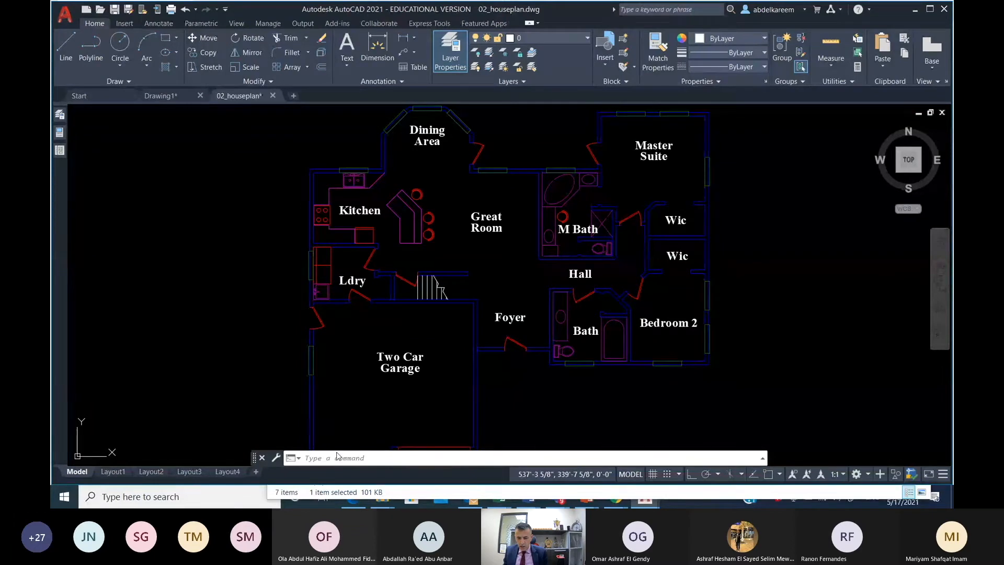
left_click(263, 457)
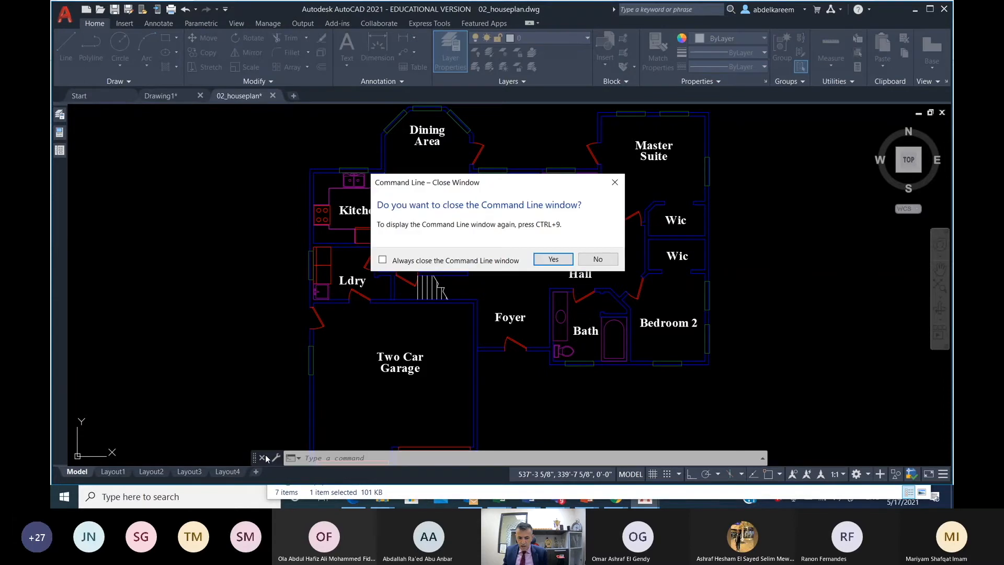
left_click(552, 259)
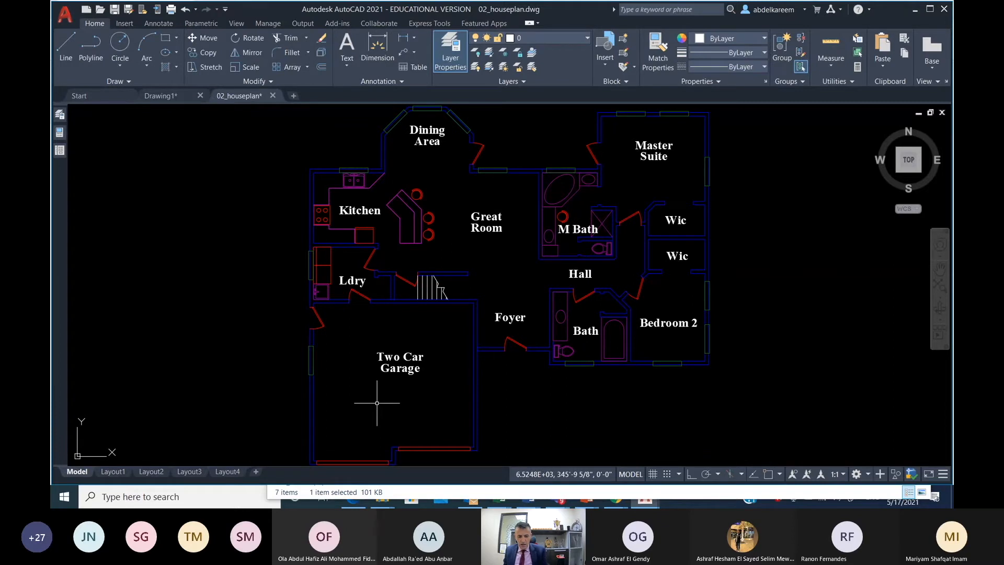
key("ctrl+9")
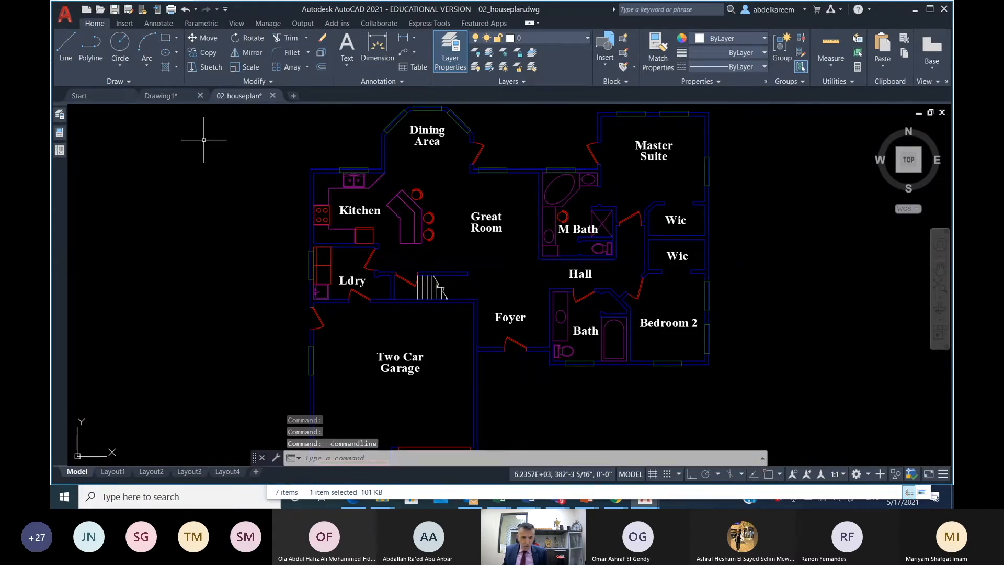
- Switch to the Drawing1 drawing and bring its origin and axes into view
left_click(181, 99)
mouse_move(260, 301)
middle_mouse_down()
mouse_move(253, 384)
mouse_move(230, 399)
middle_mouse_up()
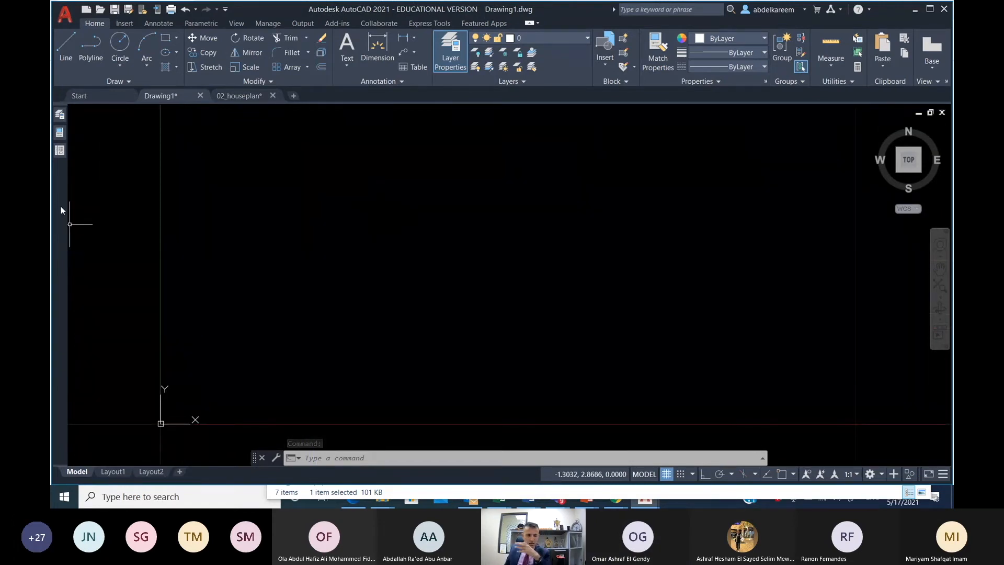
- Create a new drawing from the acad template and bring its origin into view
left_click(86, 9)
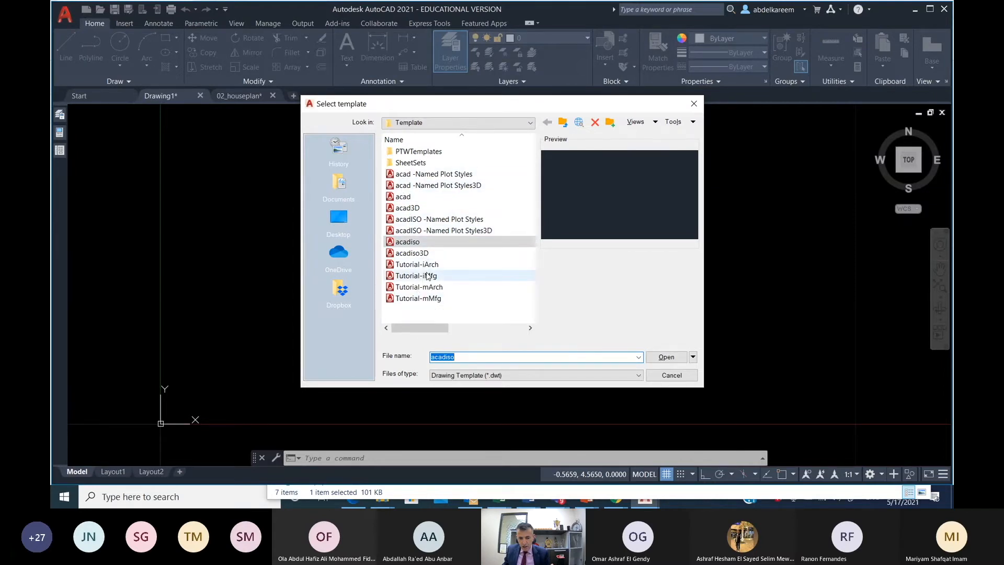
left_click(403, 197)
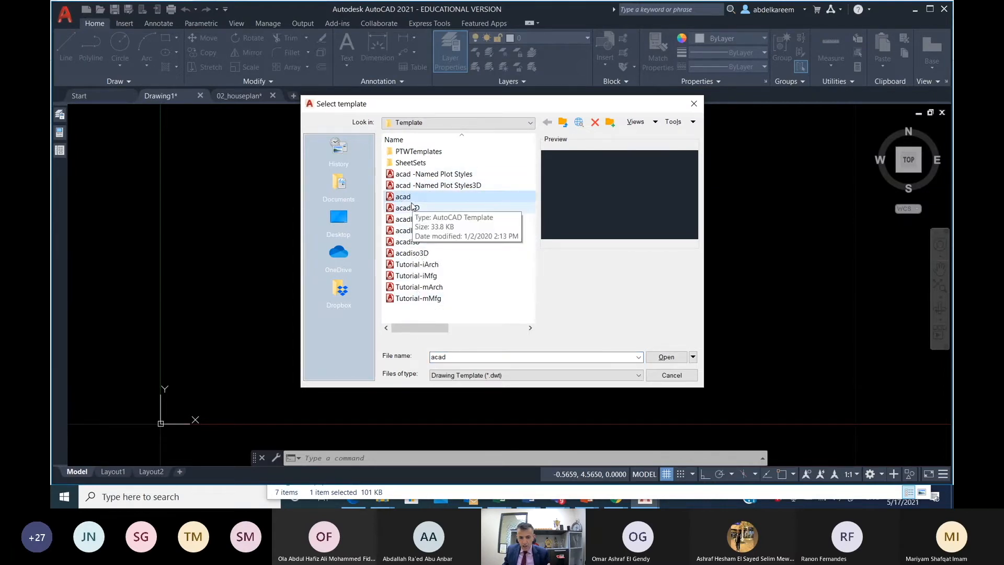
left_click(416, 243)
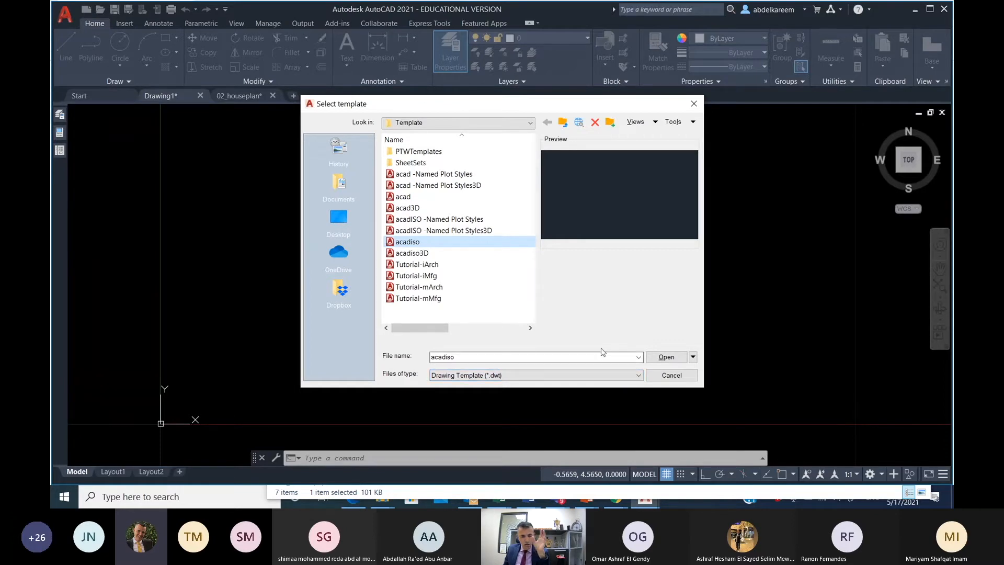
left_click(413, 197)
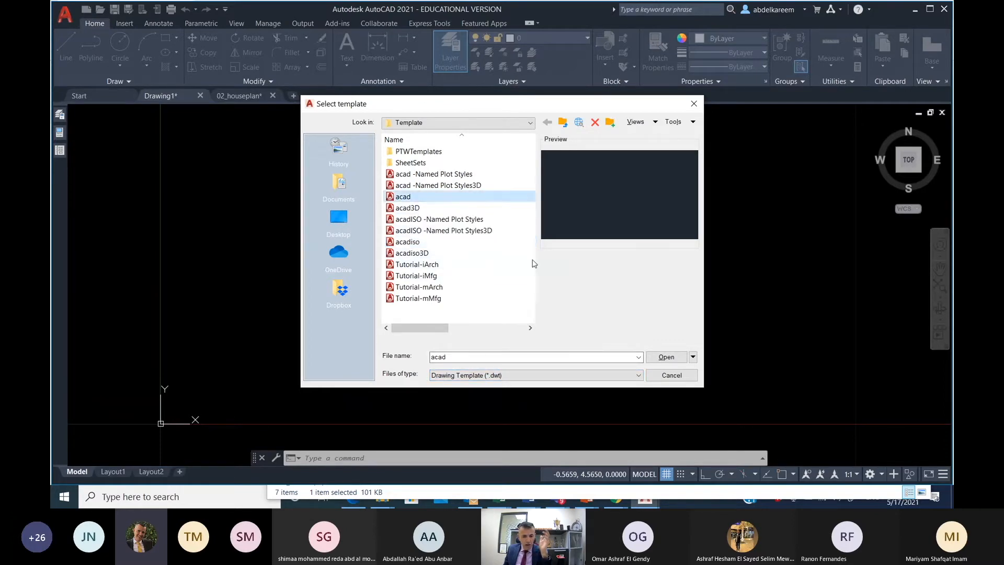
left_click(665, 358)
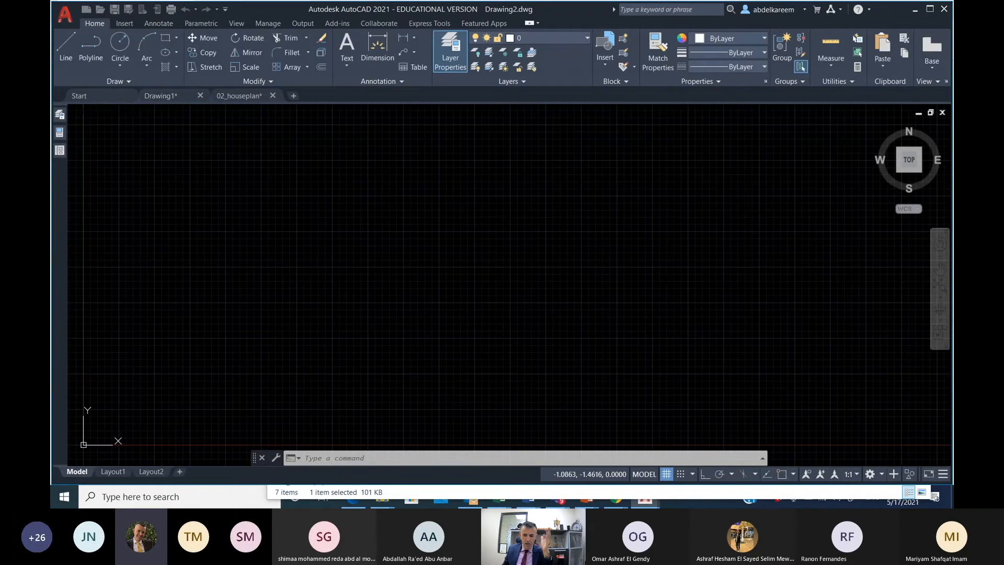
scroll(460, 269, "down", 4)
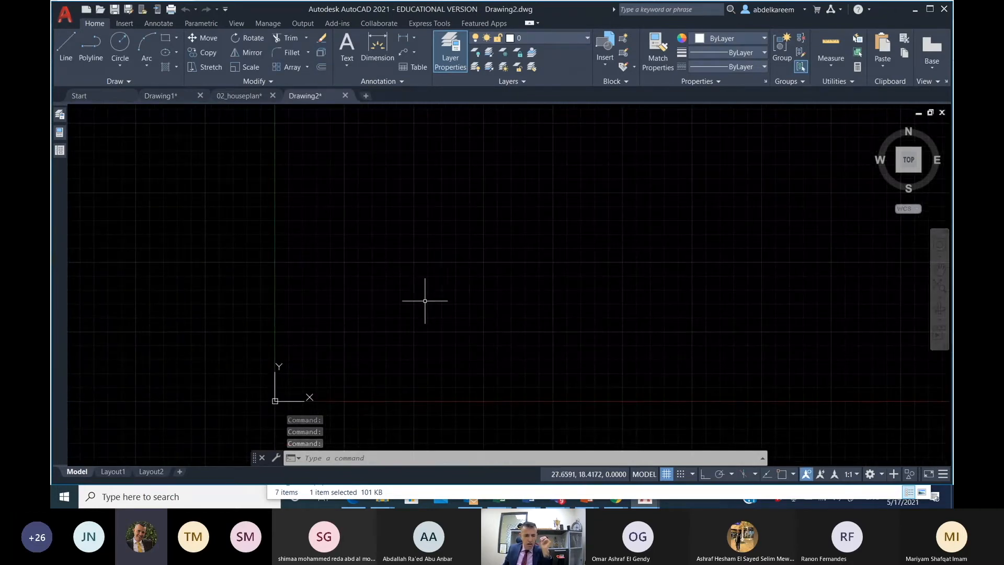
- Switch the workspace from AK to Drafting & Annotation
mouse_move(61, 141)
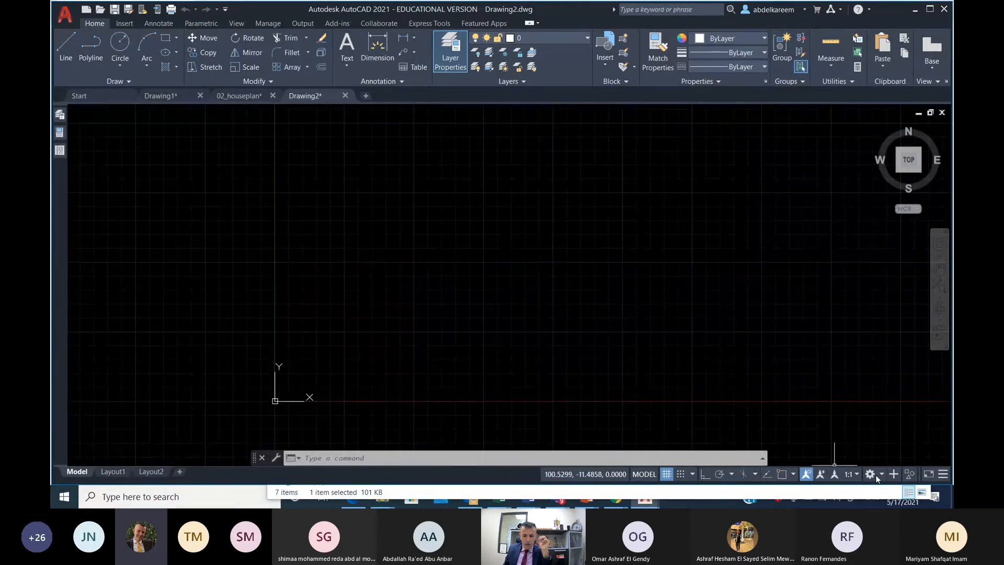
left_click(879, 475)
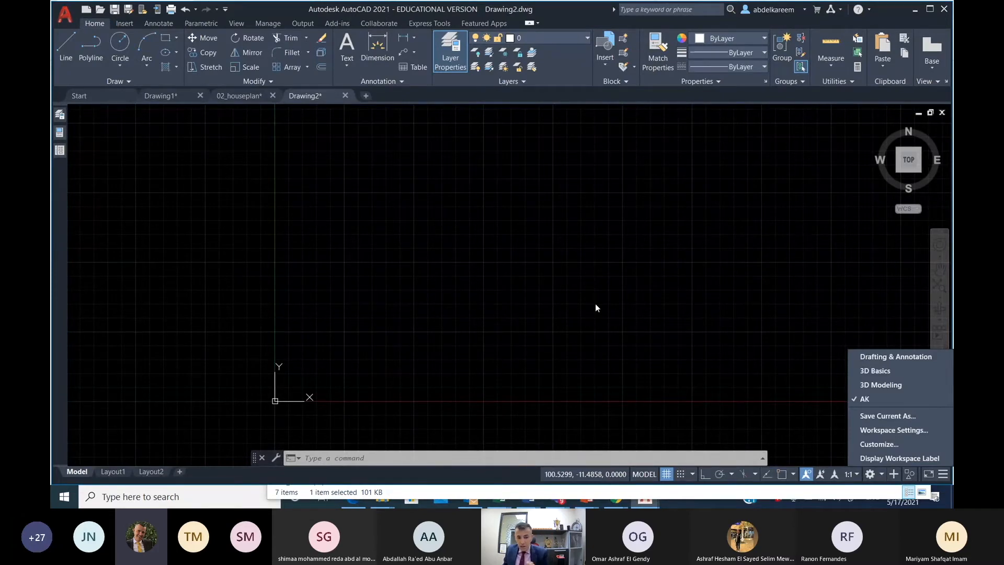
left_click(630, 325)
left_click(748, 392)
left_click(898, 443)
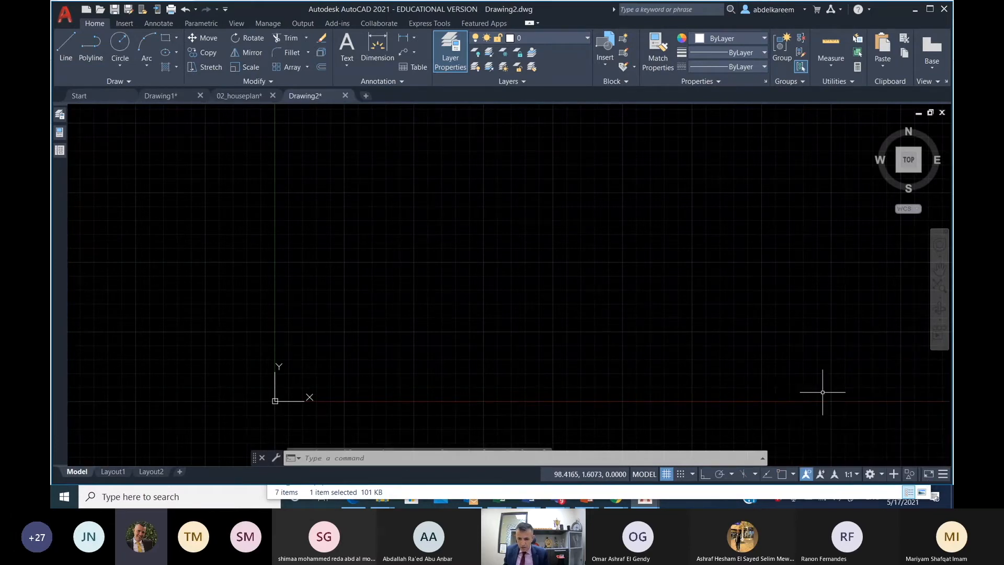
left_click(880, 474)
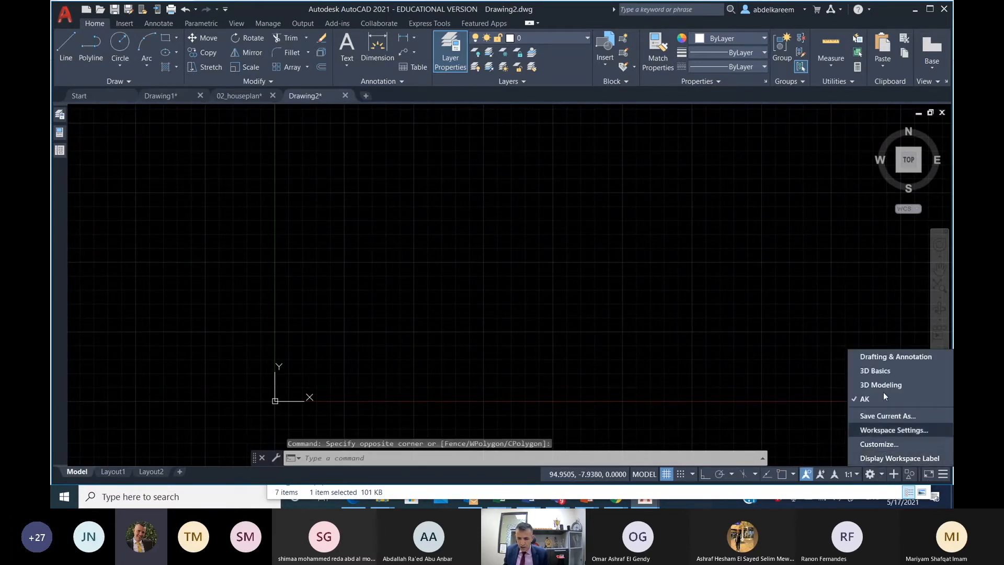
left_click(884, 361)
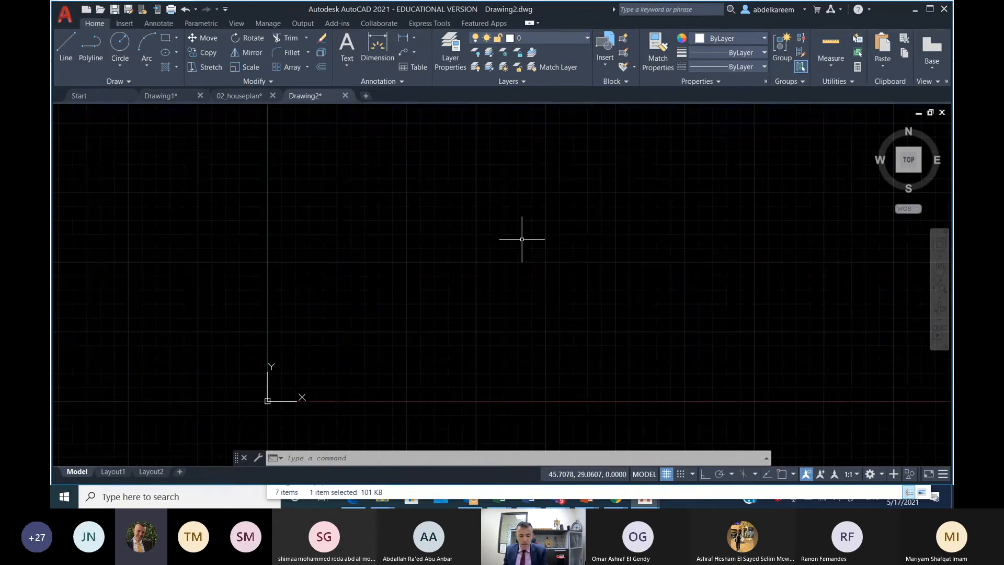
- Display the Properties palette, check its docking options, and leave it anchored with auto-hide beside the drawing area
key("ctrl+1")
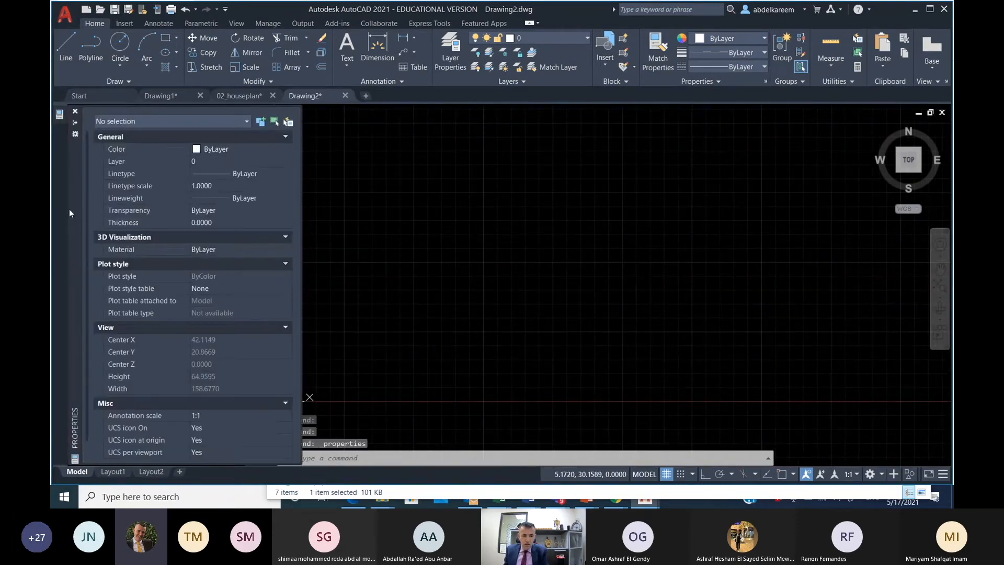
right_click(75, 207)
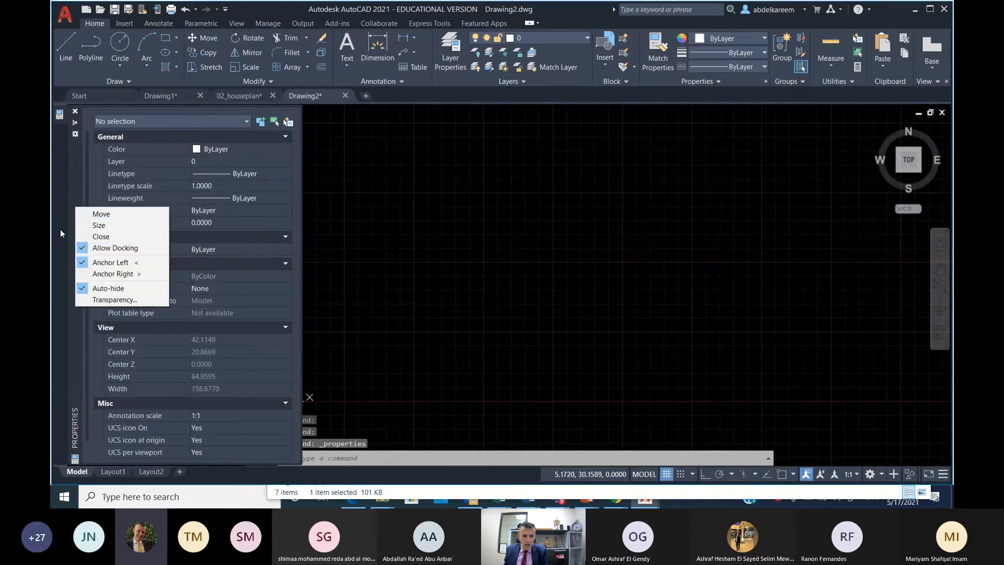
left_click(77, 198)
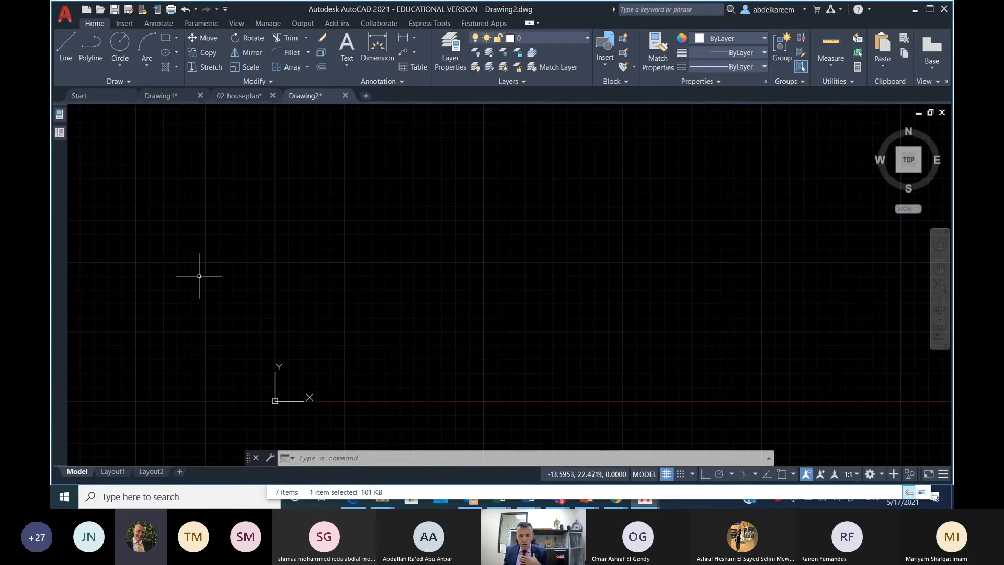
- Save the current interface setup as a custom workspace named with the instructor's name followed by "workspace"
left_click(880, 475)
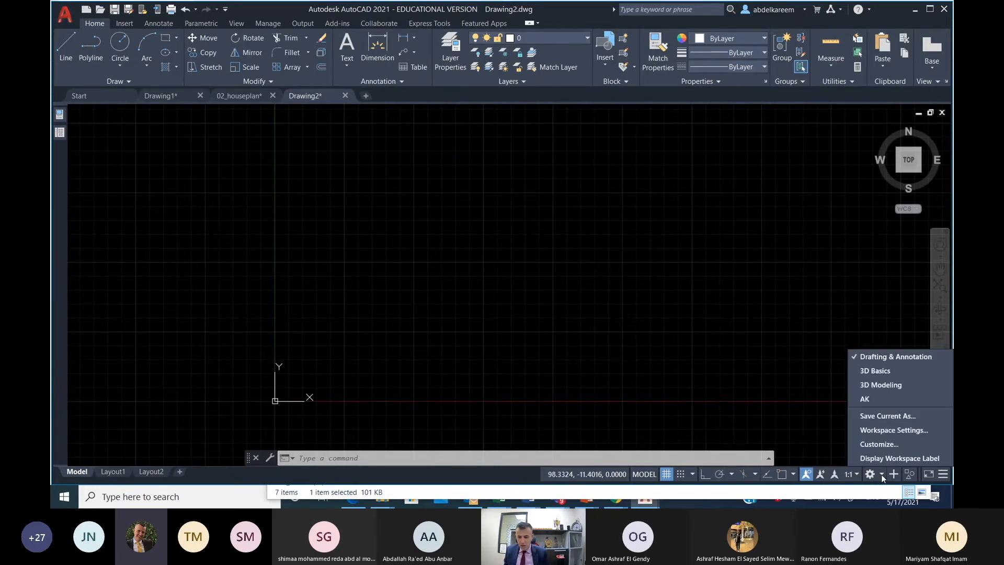
left_click(886, 421)
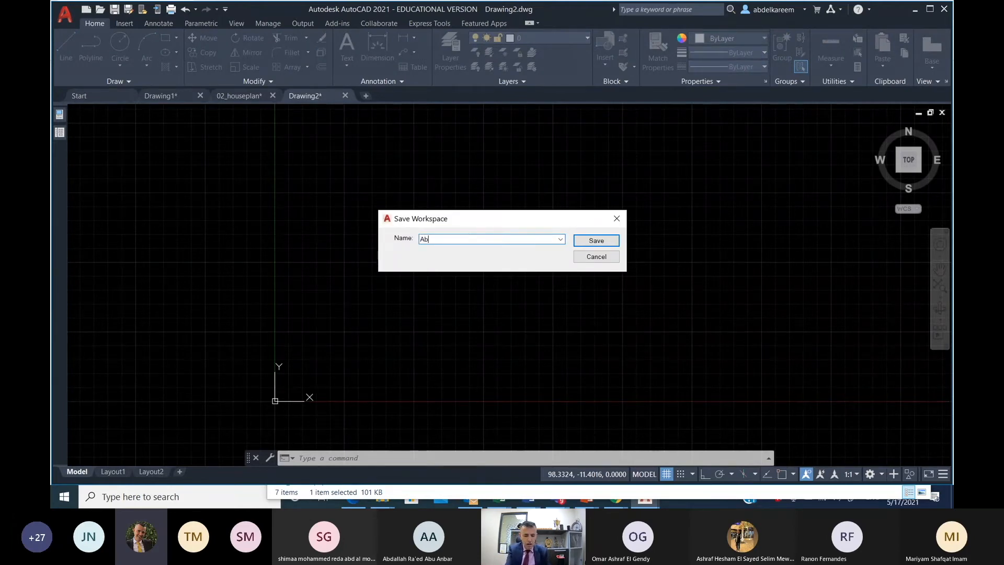
type("m ")
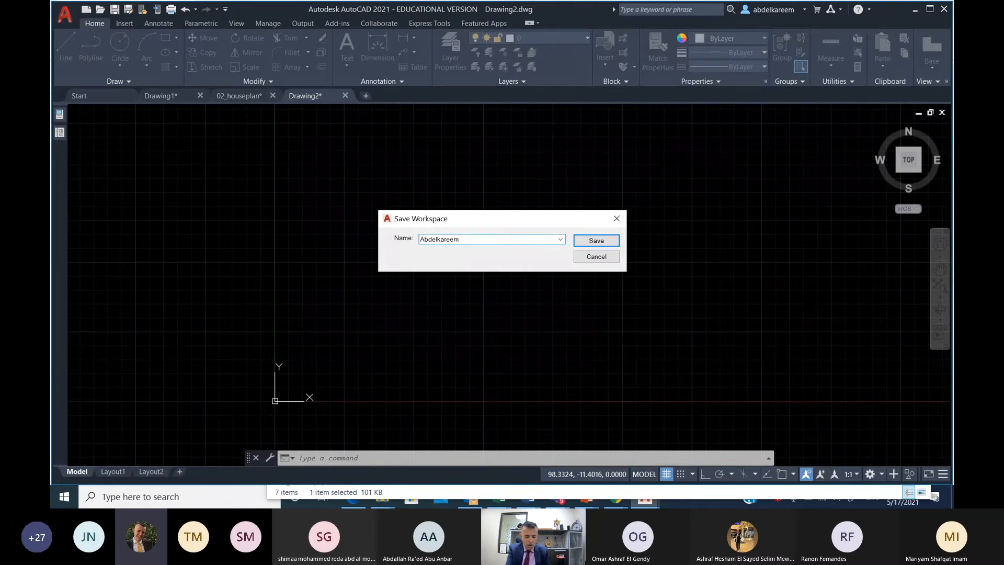
type("workspace")
left_click(595, 241)
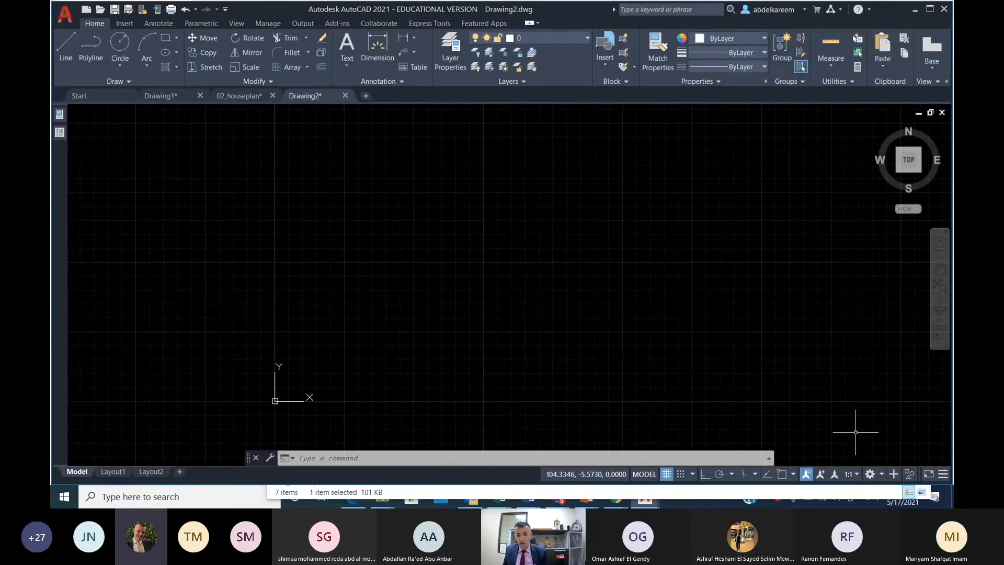
- Select the newly saved custom workspace from the workspace list, and switch back to Drafting & Annotation
left_click(882, 474)
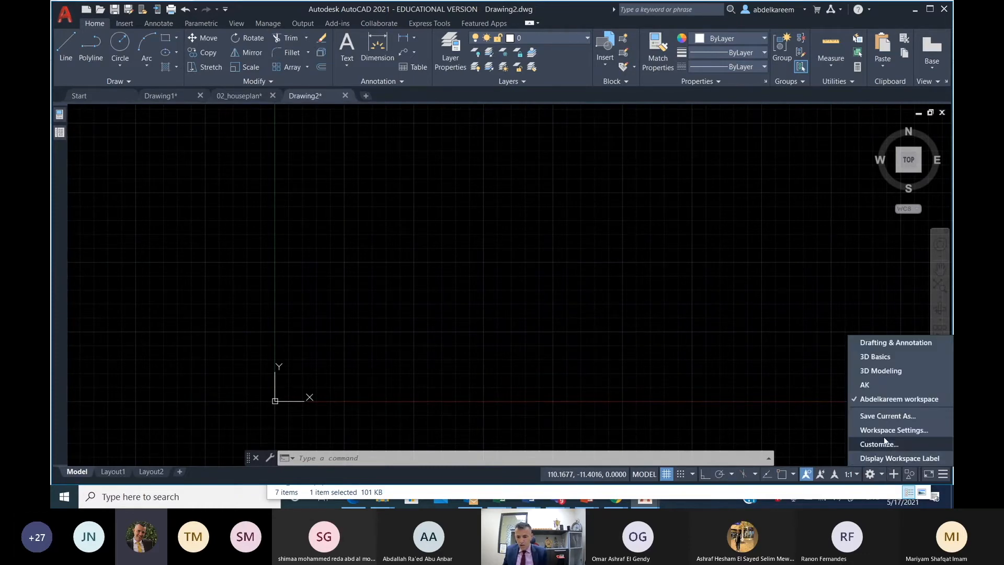
left_click(881, 401)
left_click(125, 223)
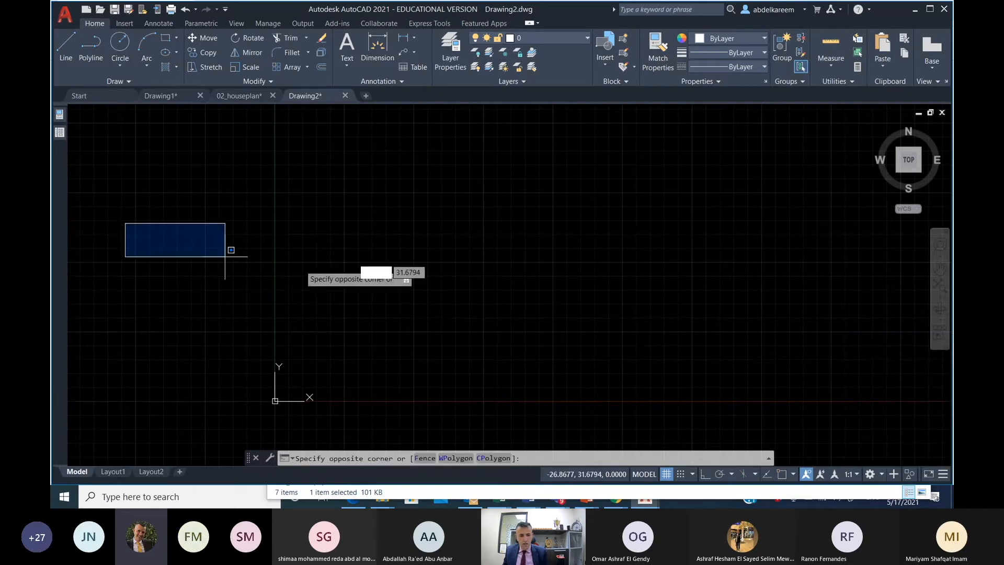
left_click(228, 254)
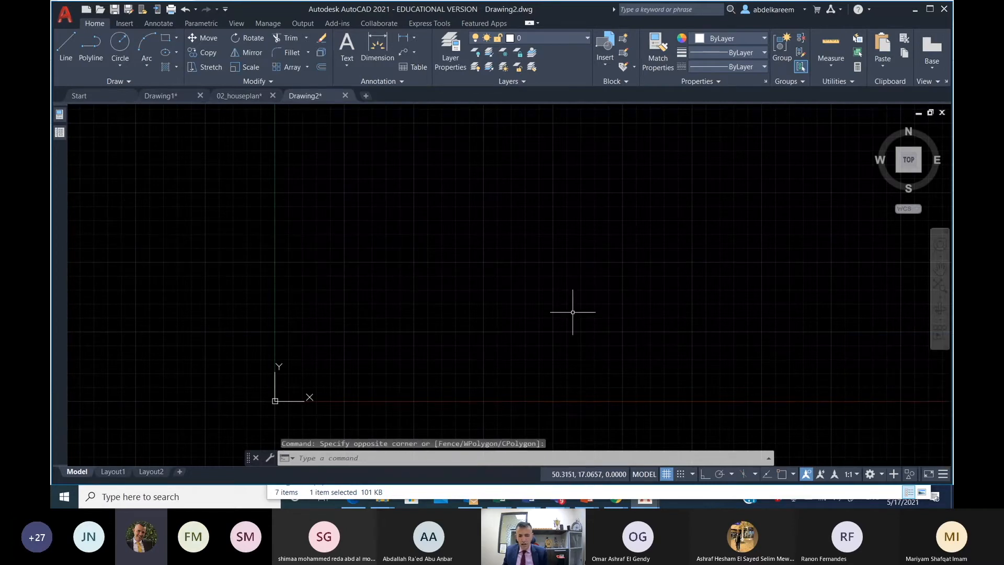
left_click(880, 474)
left_click(892, 345)
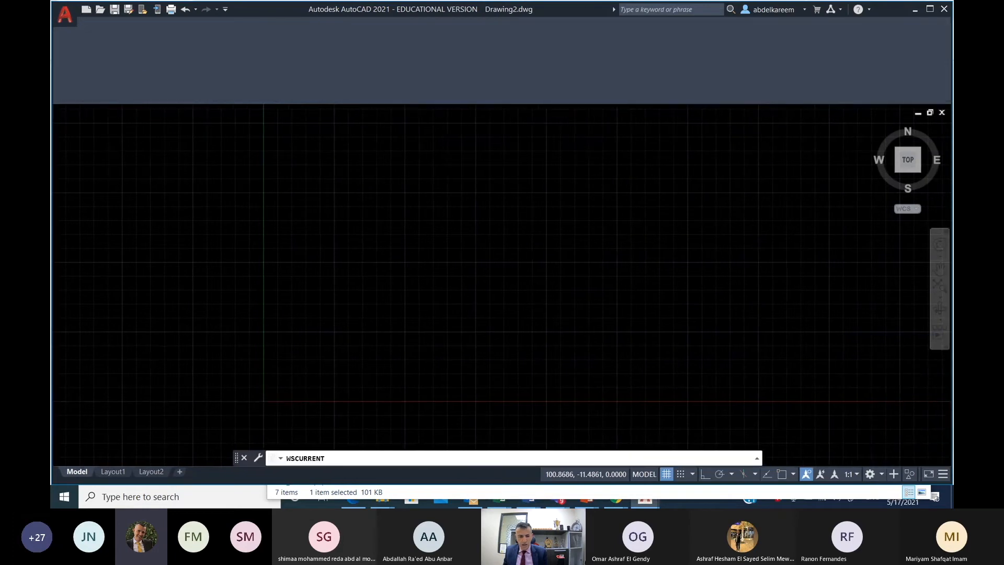
- Switch to the 3D Basics workspace to show its tools, and return to the saved custom workspace
left_click(882, 474)
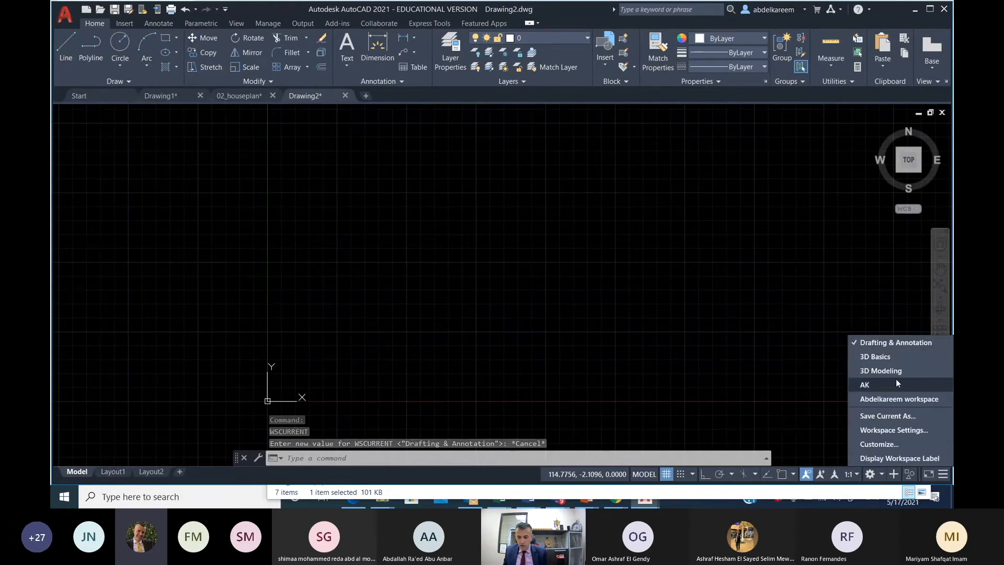
left_click(890, 358)
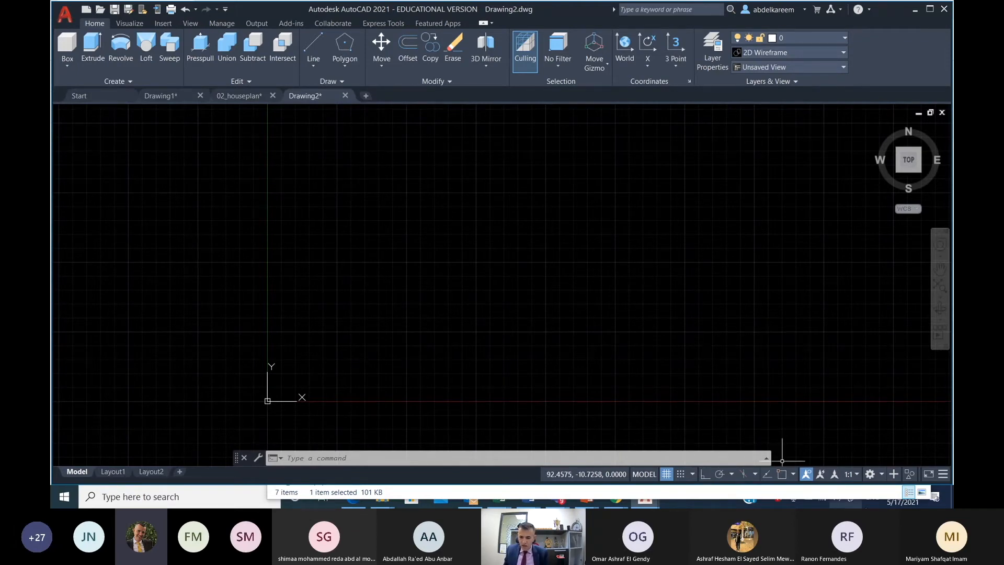
left_click(879, 474)
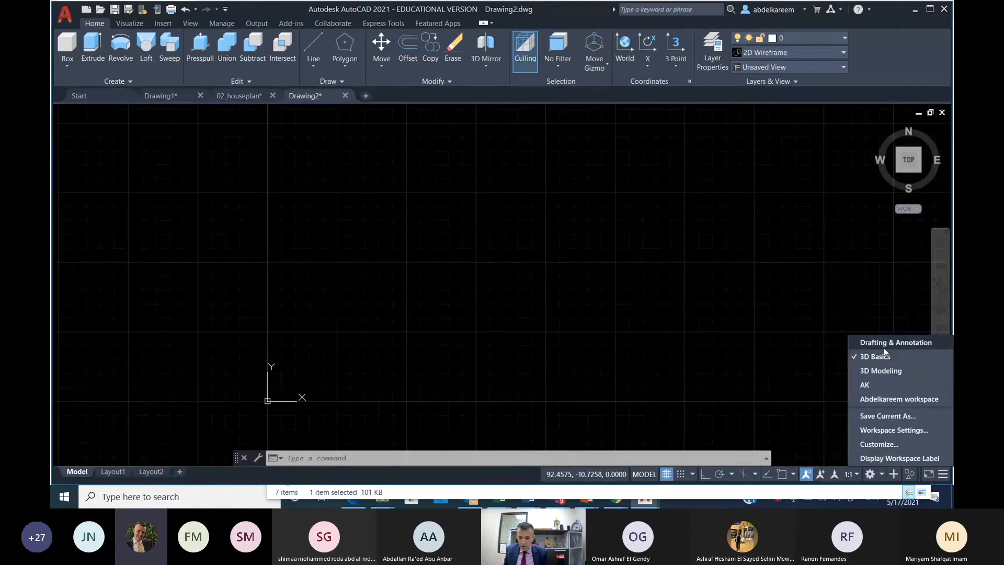
left_click(897, 400)
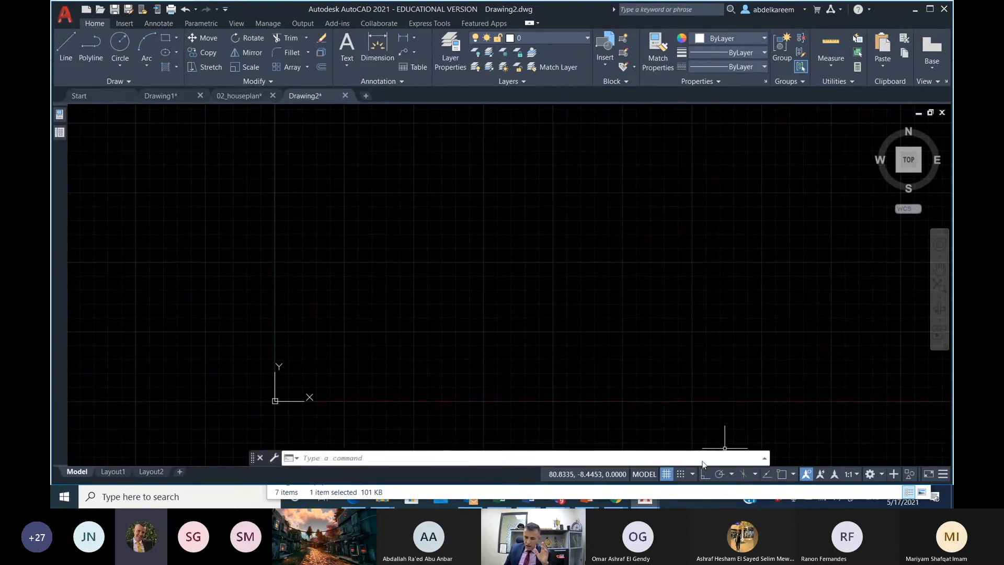
- Turn off the display of annotative objects at all scales and hide the drawing grid
left_click(806, 474)
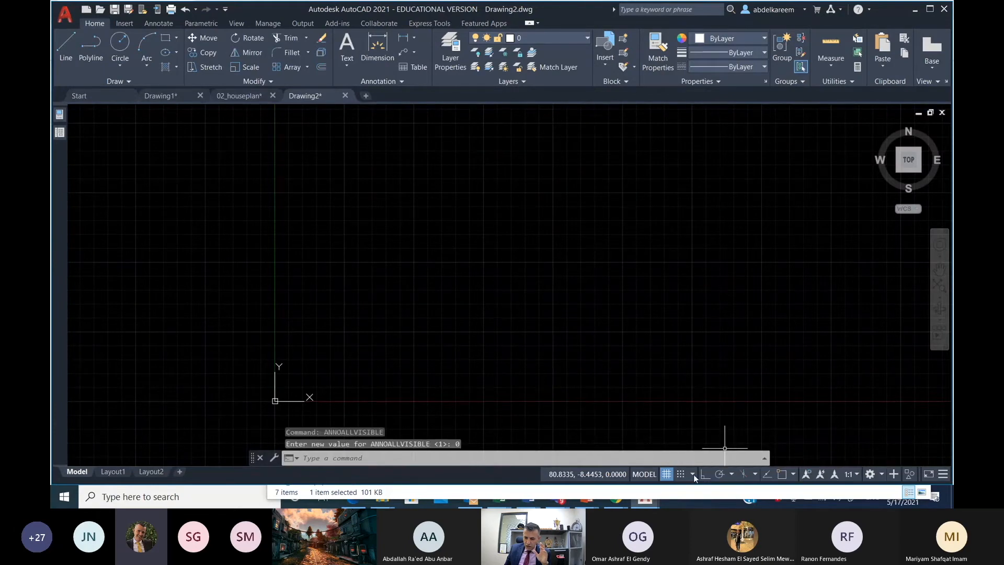
left_click(667, 474)
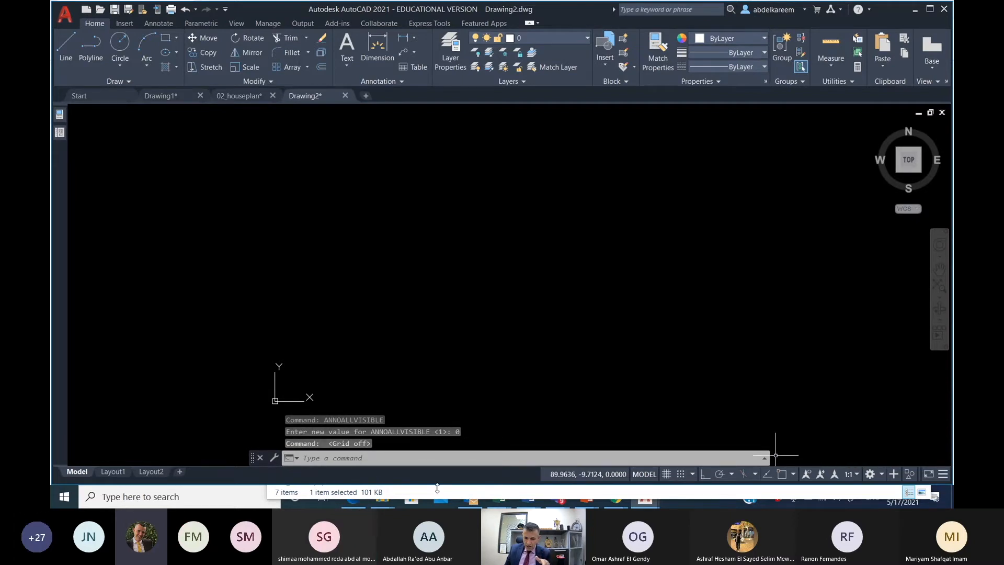
left_click(361, 461)
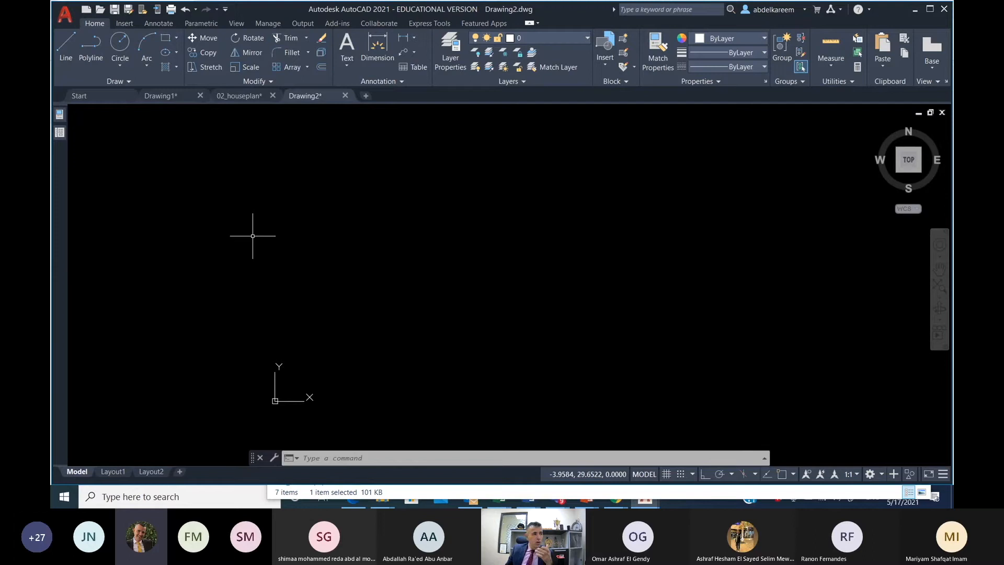
- Start a line chain with a segment about 35 units long, rising slightly to the right above the origin
left_click(67, 52)
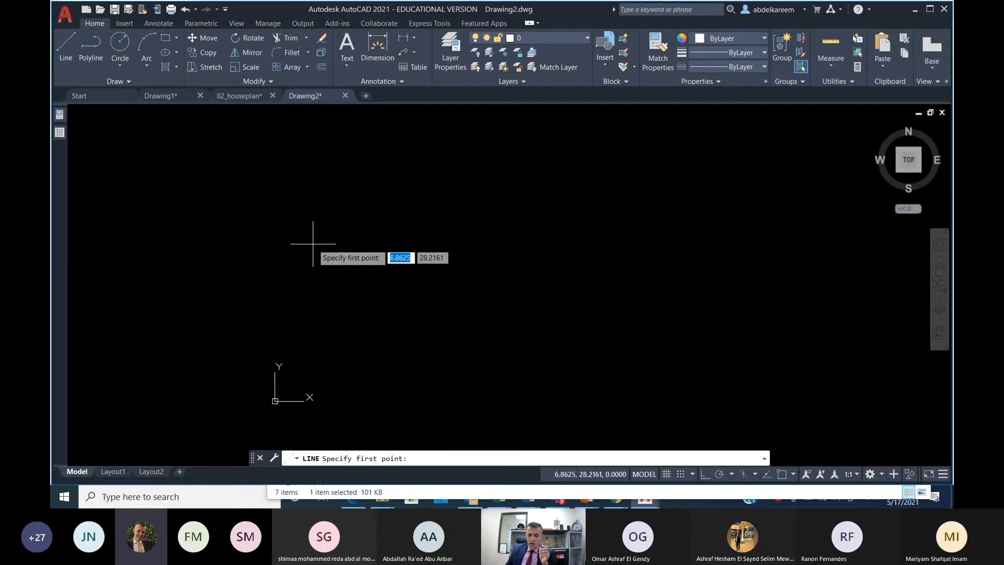
left_click(237, 181)
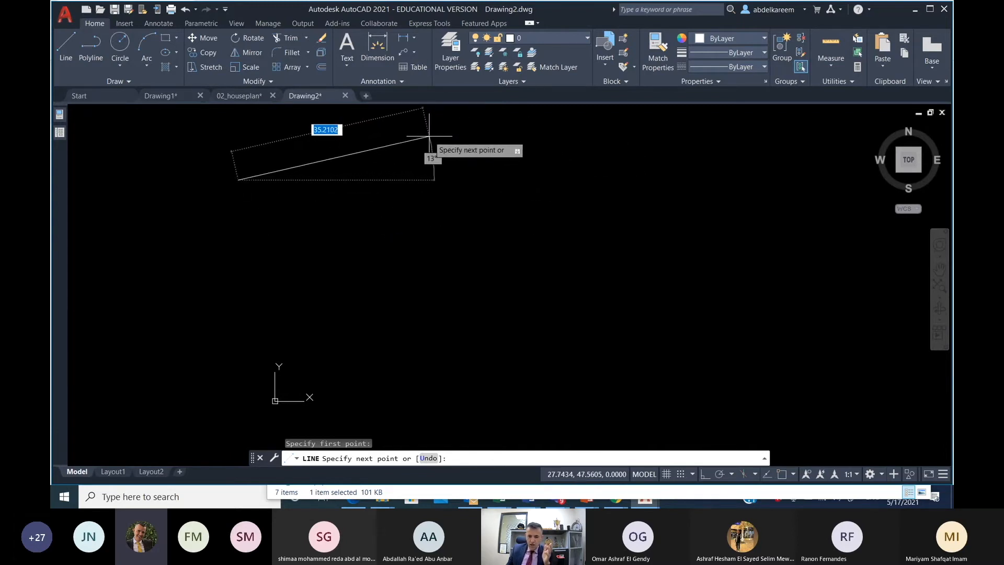
left_click(427, 134)
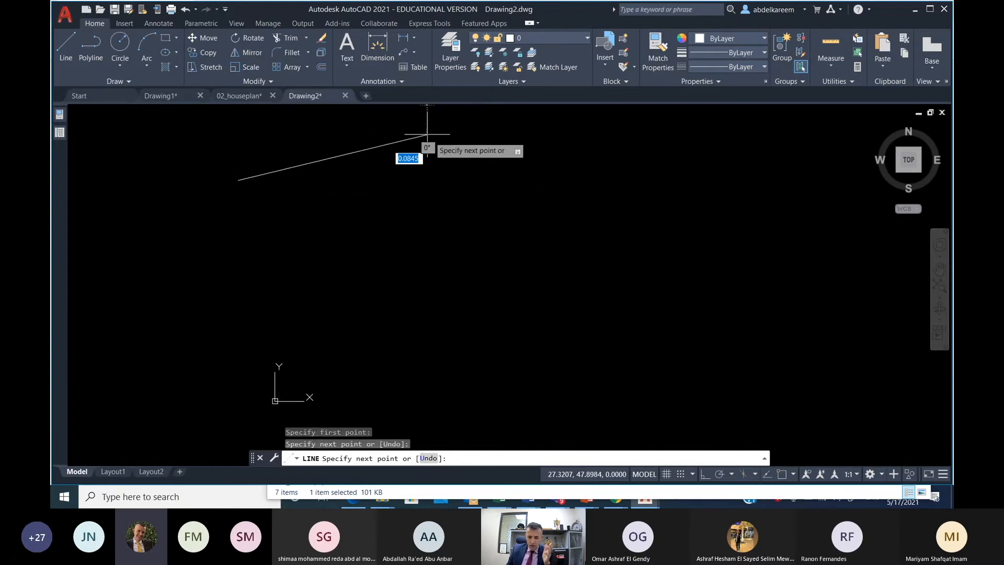
- Add two more segments to the line chain, and remove both with the Line command's Undo option
left_click(549, 269)
left_click(319, 329)
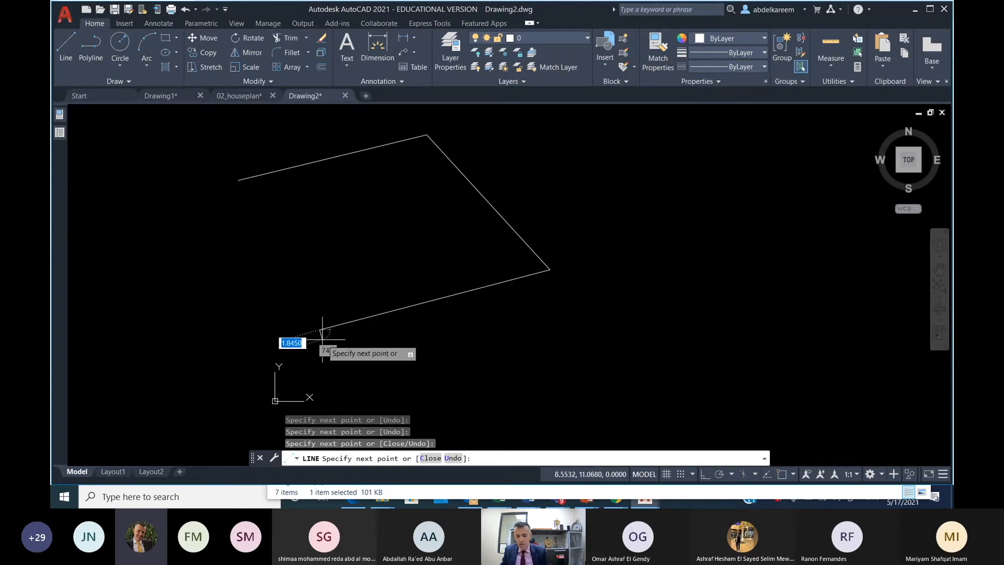
type("u")
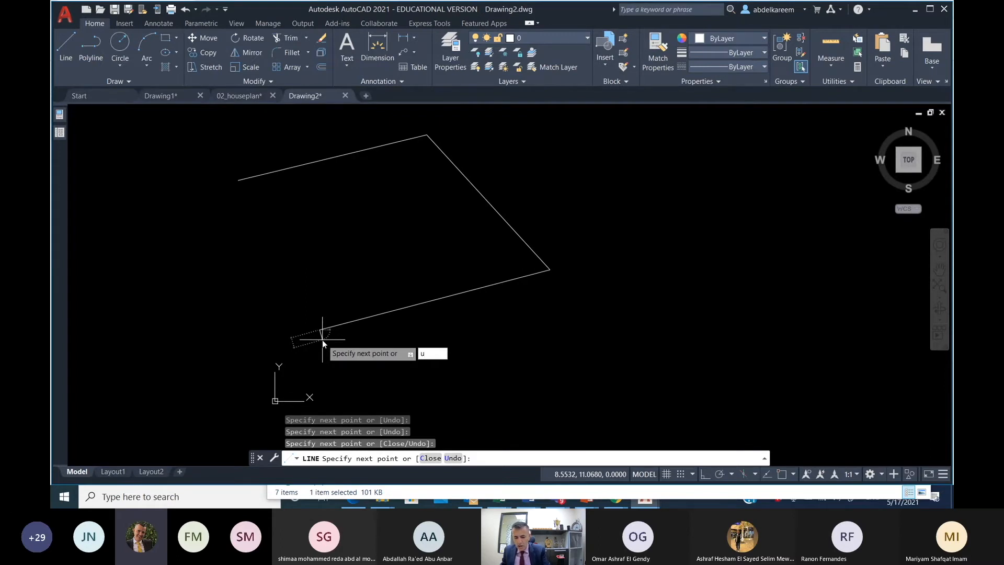
key("Return")
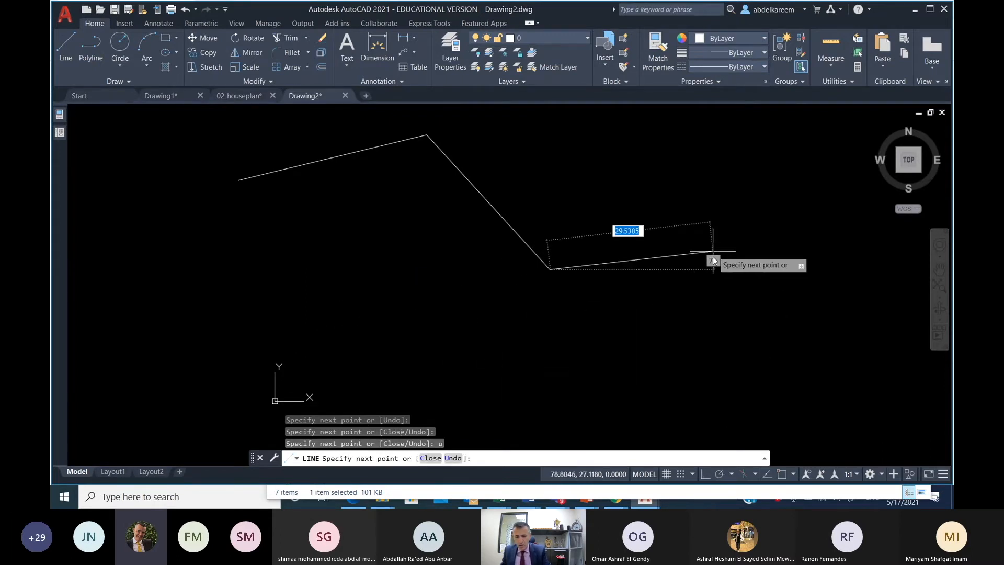
type("u")
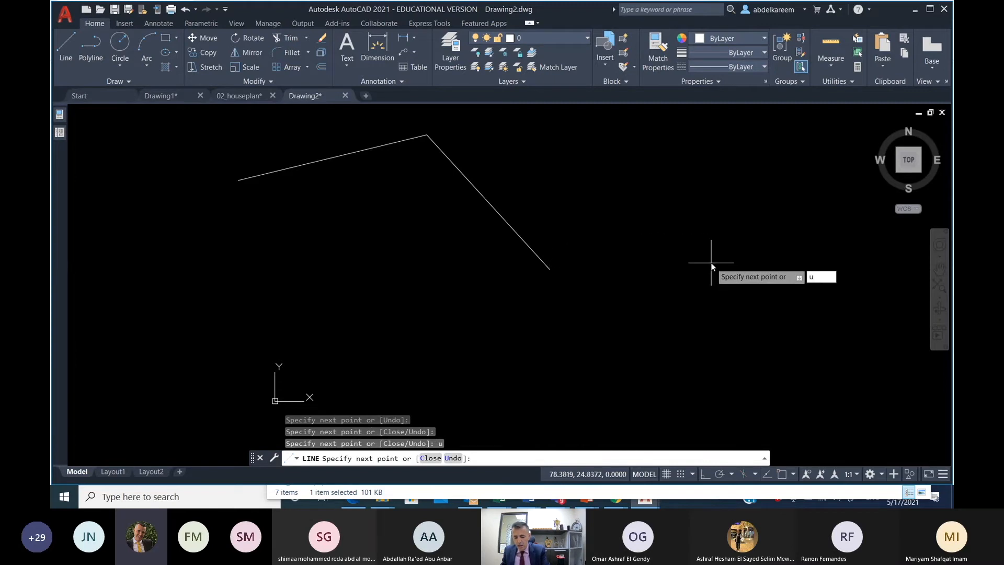
key("Return")
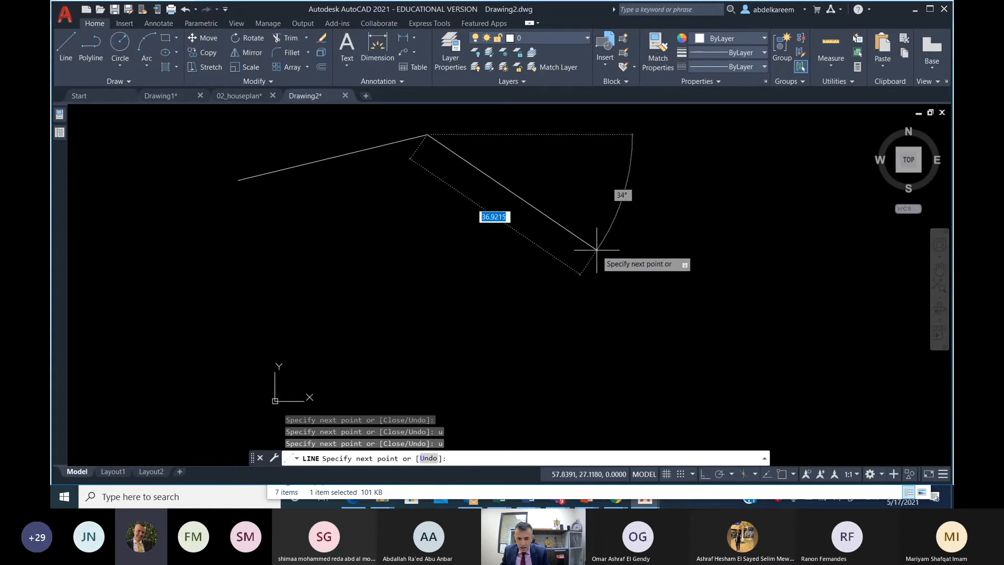
- Continue the chain with a segment about 37 units long and two more, and close it into a five-sided polygon
left_click(596, 250)
left_click(432, 333)
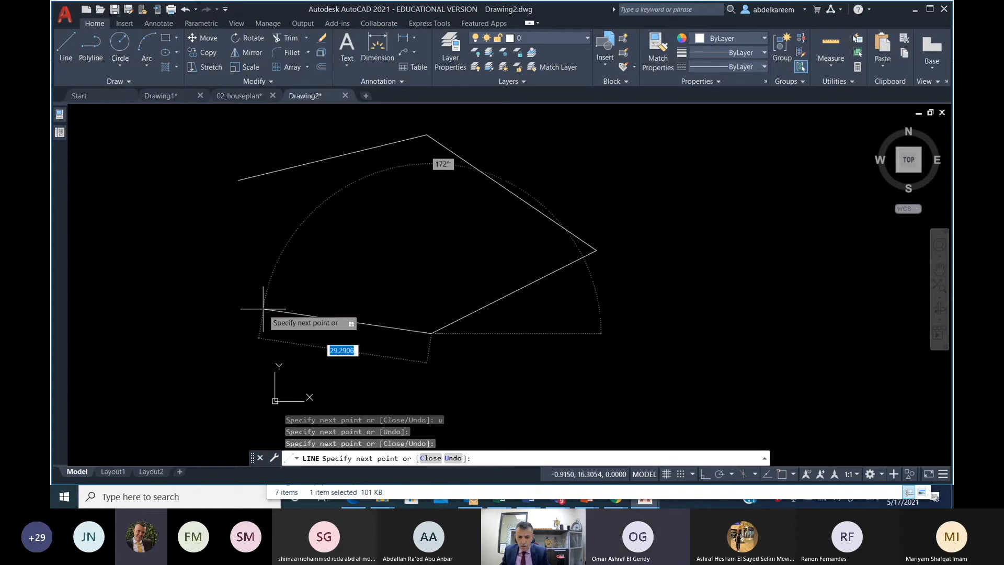
left_click(235, 300)
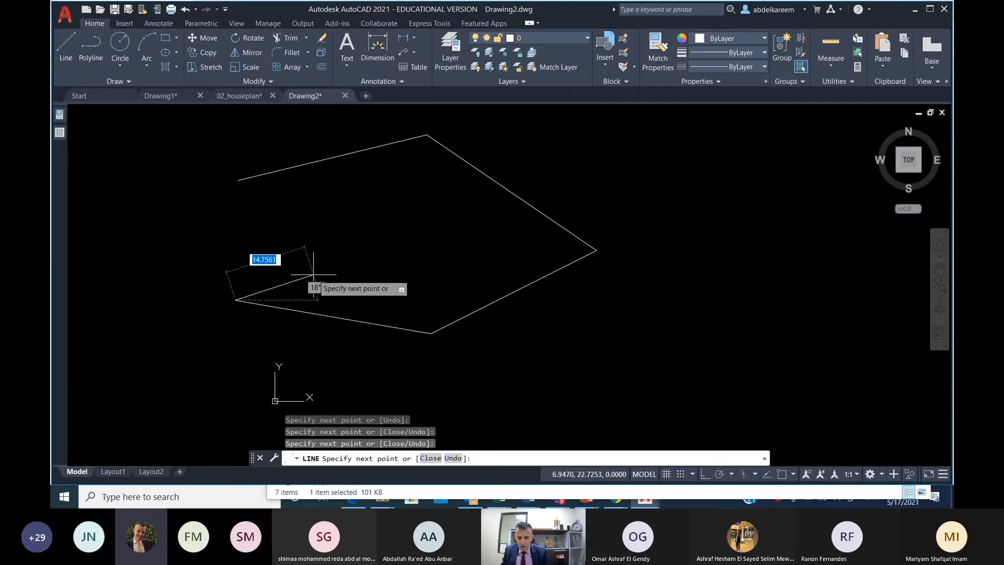
type("c")
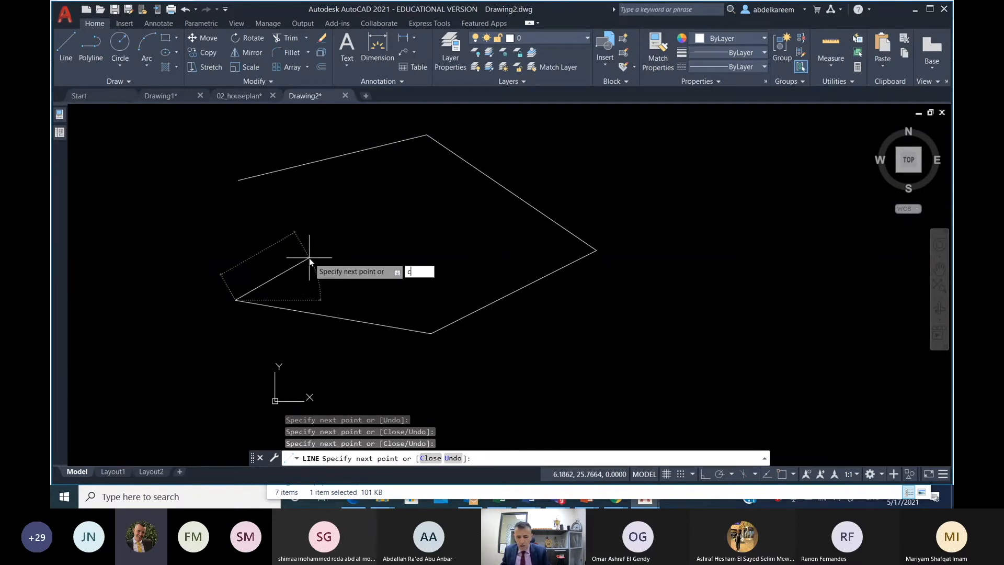
key("Return")
- Examine the closed polygon by zooming in and out and panning around its upper-left corner
scroll(360, 244, "up", 2)
scroll(360, 245, "down", 2)
middle_click_drag(352, 246, 257, 233)
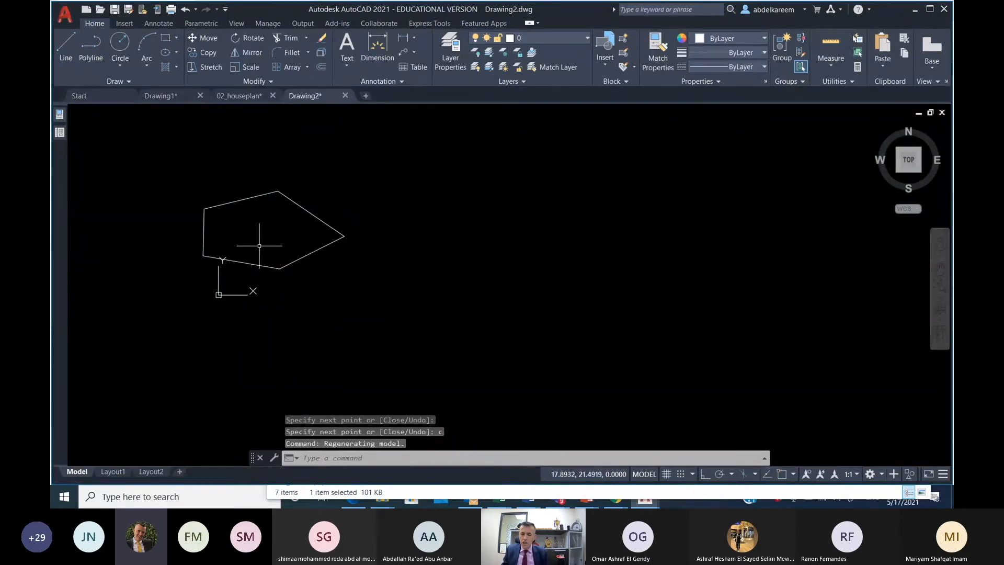
scroll(214, 211, "up", 6)
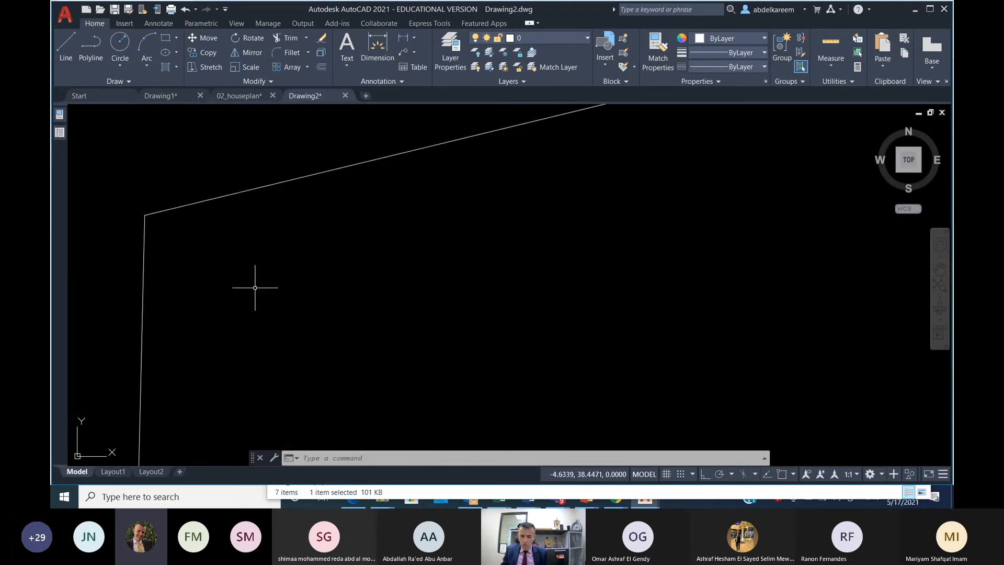
scroll(257, 287, "down", 6)
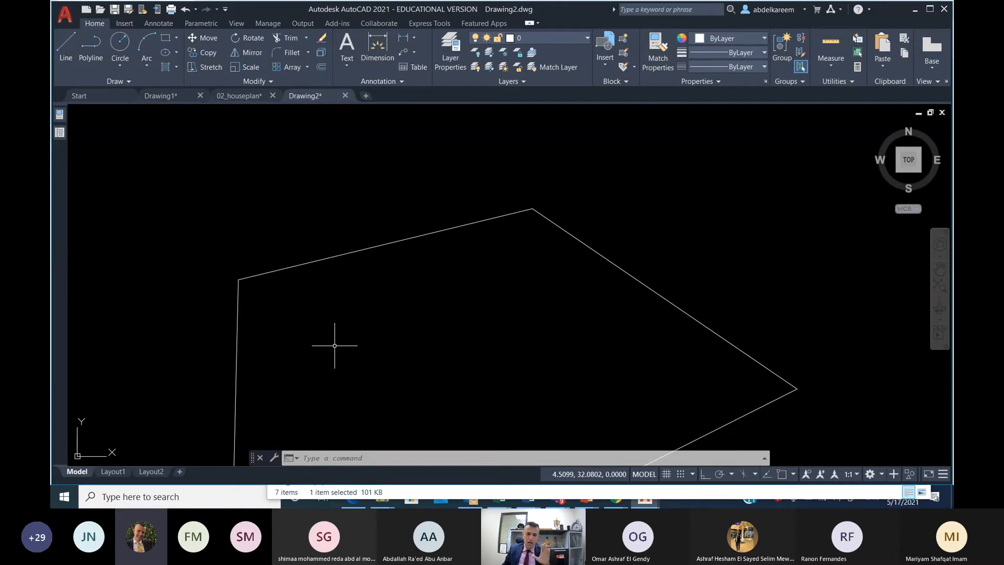
scroll(208, 278, "up", 2)
scroll(350, 329, "up", 2)
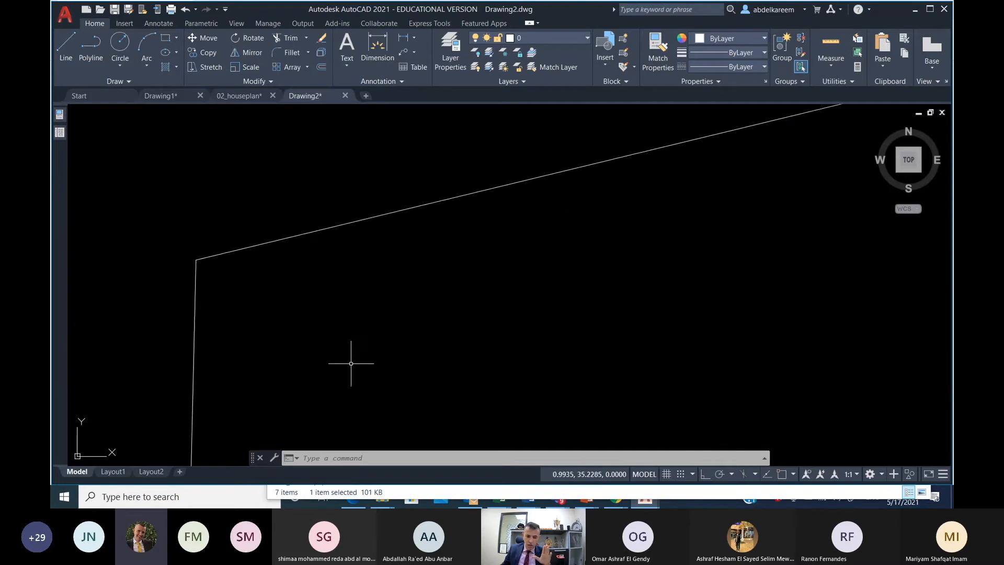
mouse_move(232, 286)
middle_mouse_down()
mouse_move(199, 262)
mouse_move(223, 159)
mouse_move(309, 329)
middle_mouse_up()
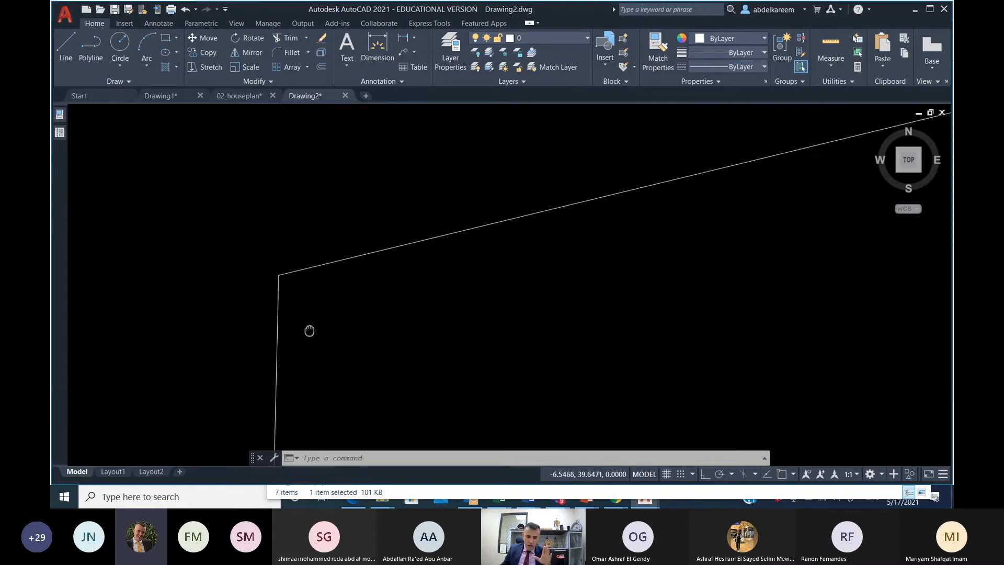
middle_click_drag(212, 158, 352, 354)
mouse_move(460, 418)
middle_mouse_down()
mouse_move(455, 291)
mouse_move(436, 263)
middle_mouse_up()
middle_click_drag(413, 413, 314, 201)
middle_click_drag(325, 279, 360, 392)
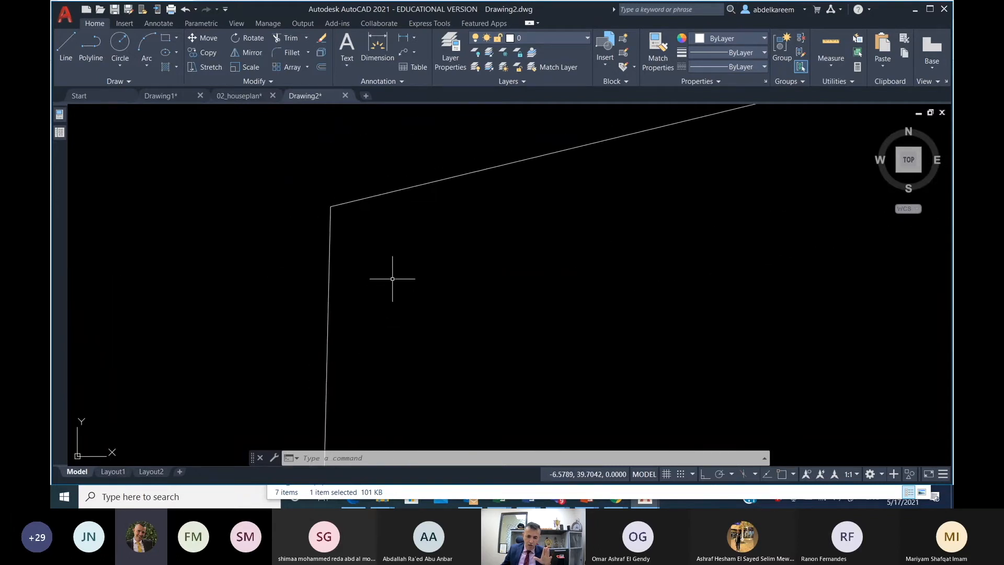
mouse_move(394, 274)
middle_mouse_down()
mouse_move(359, 298)
mouse_move(359, 282)
mouse_move(453, 280)
mouse_move(419, 267)
mouse_move(432, 330)
mouse_move(484, 301)
mouse_move(399, 298)
mouse_move(495, 354)
mouse_move(554, 275)
mouse_move(399, 340)
mouse_move(523, 287)
mouse_move(419, 329)
mouse_move(511, 317)
middle_mouse_up()
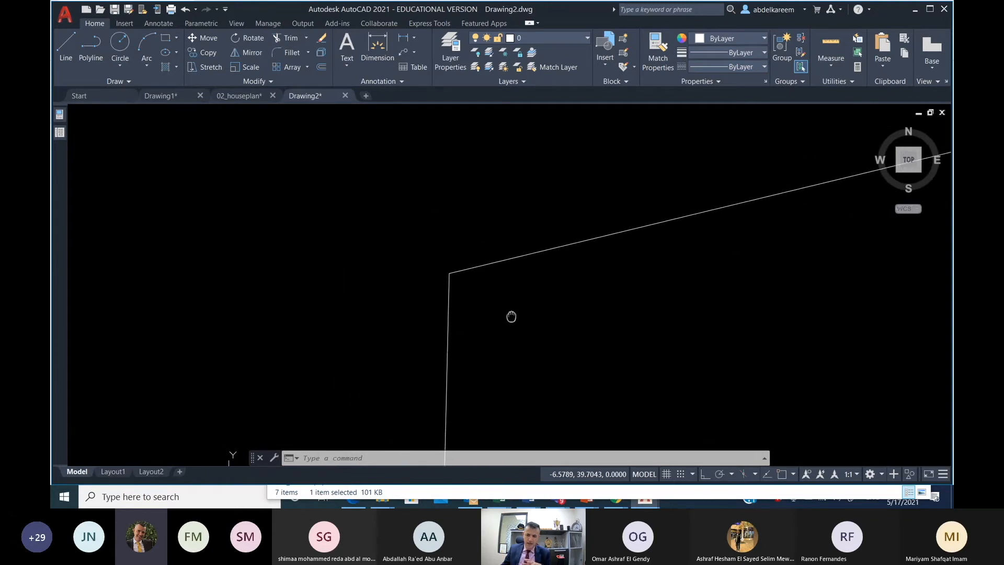
- Magnify the polygon's upper-left corner to inspect where its two lines meet, and zoom to the drawing extents
scroll(454, 275, "up", 5)
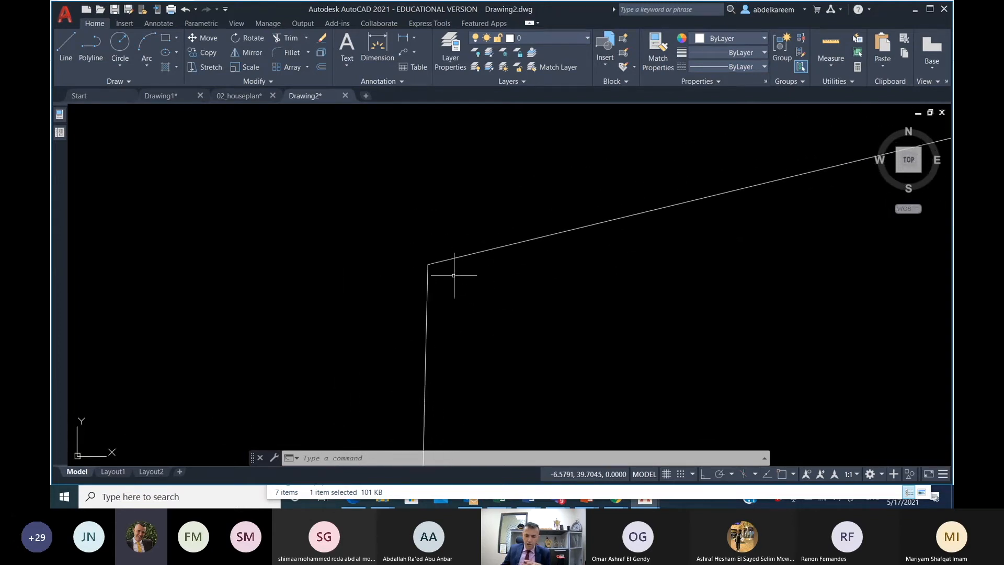
scroll(453, 275, "up", 3)
scroll(403, 253, "up", 5)
scroll(453, 300, "up", 5)
scroll(431, 314, "up", 5)
scroll(476, 236, "up", 5)
scroll(519, 178, "up", 5)
scroll(515, 249, "up", 4)
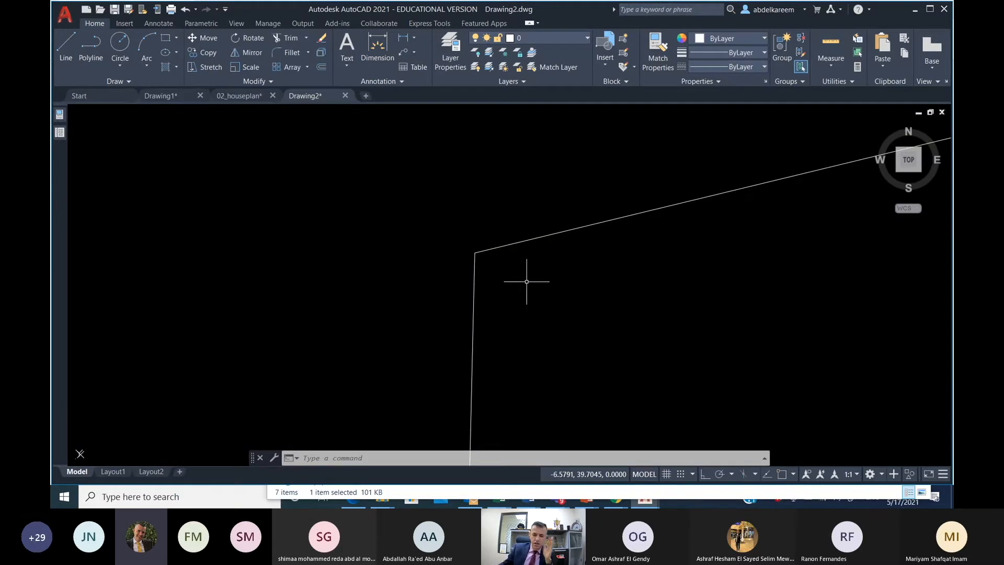
scroll(526, 283, "down", 8)
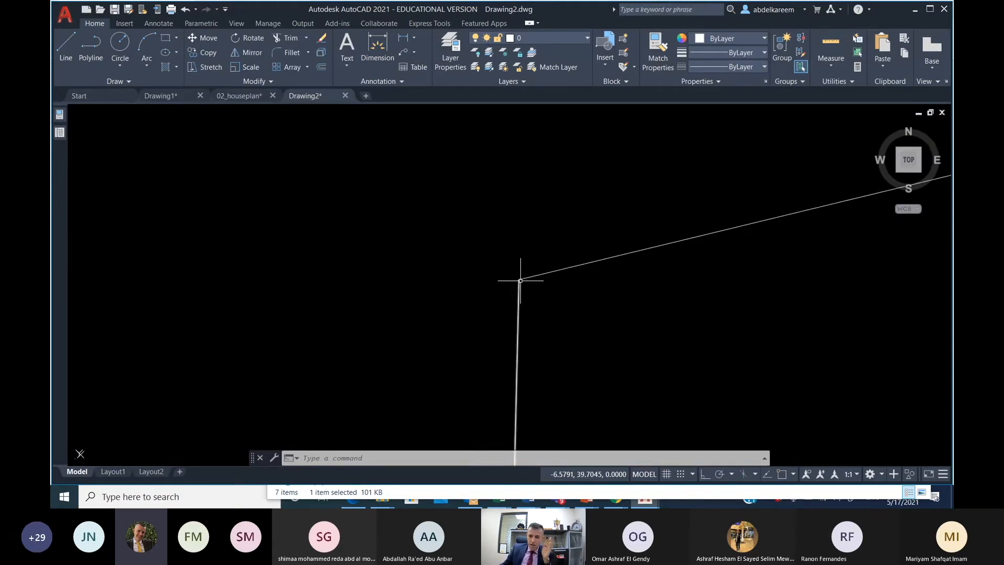
middle_click(481, 239)
middle_click(480, 239)
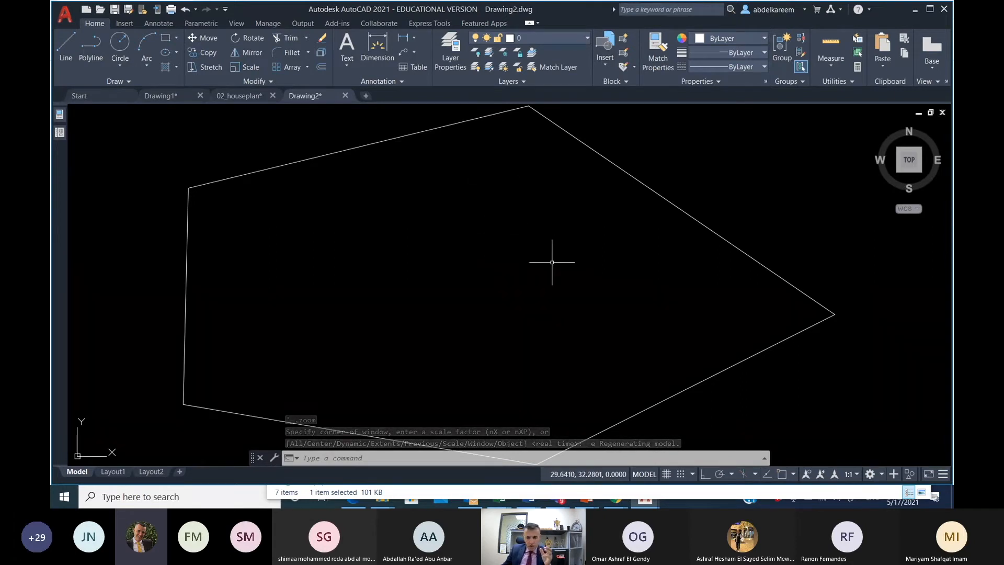
- Draw a second, larger five-sided polygon to the right of the first one with Line, finishing it with the Close option
scroll(555, 260, "down", 6)
middle_click_drag(556, 261, 263, 255)
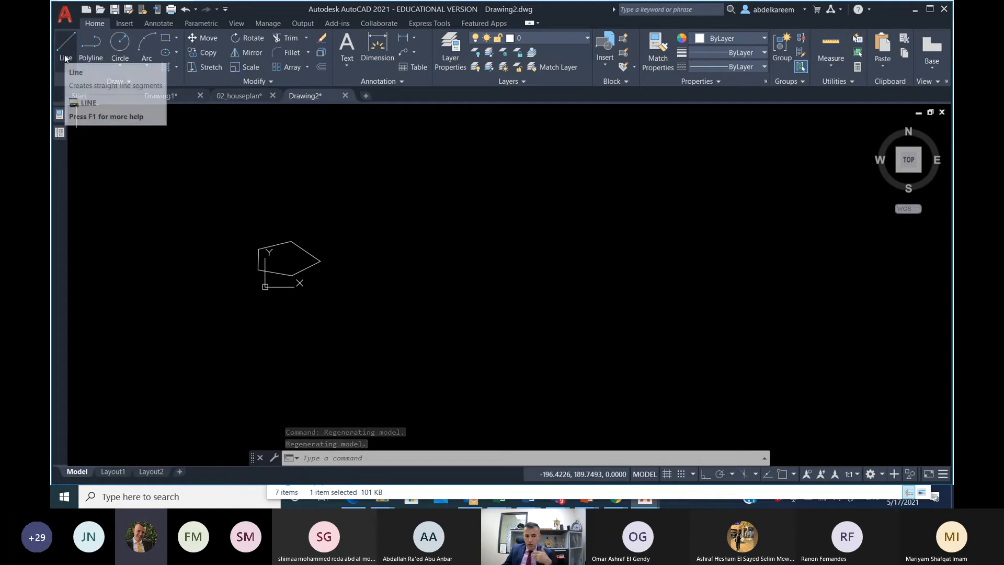
left_click(64, 54)
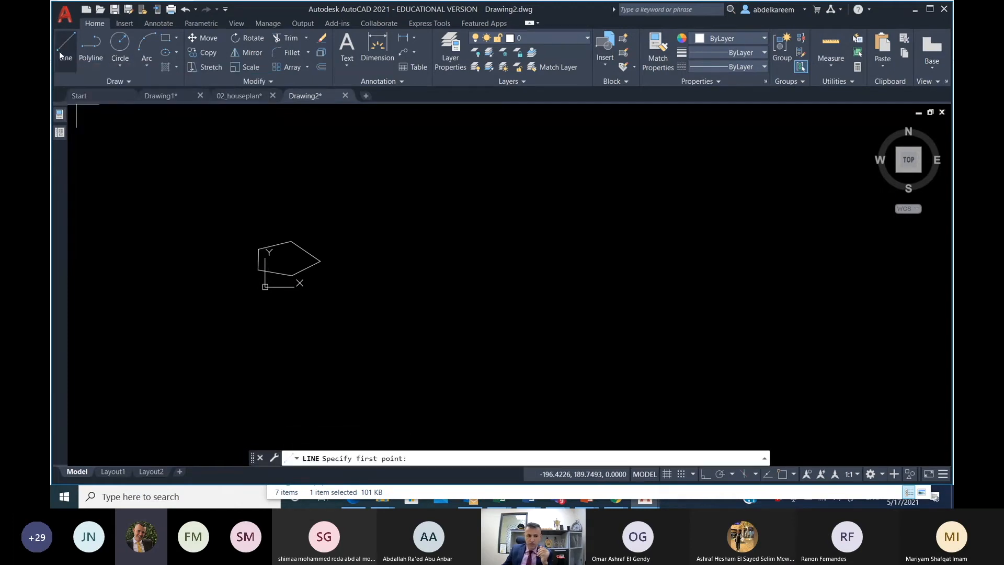
left_click(632, 206)
left_click(754, 246)
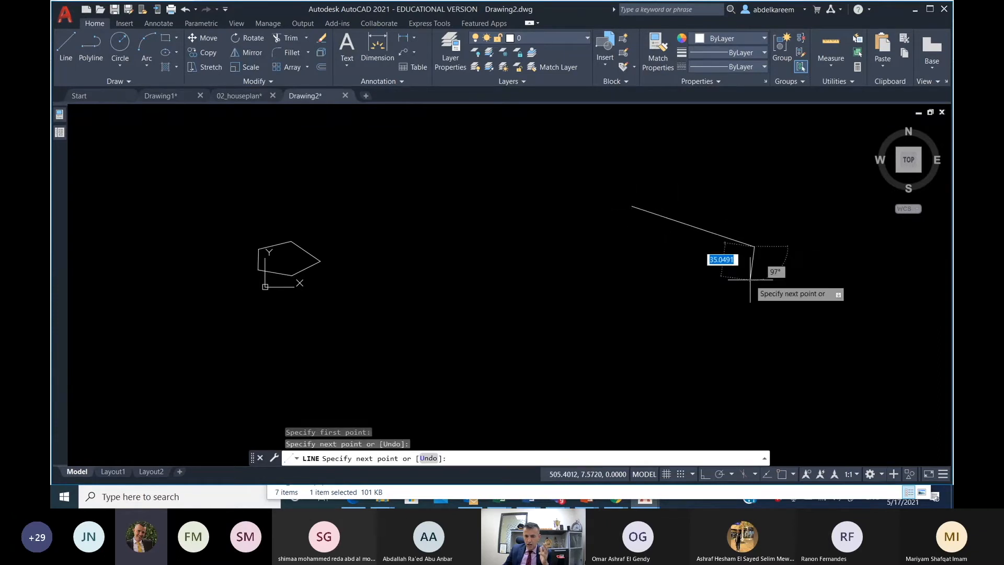
left_click(684, 348)
left_click(535, 328)
left_click(475, 202)
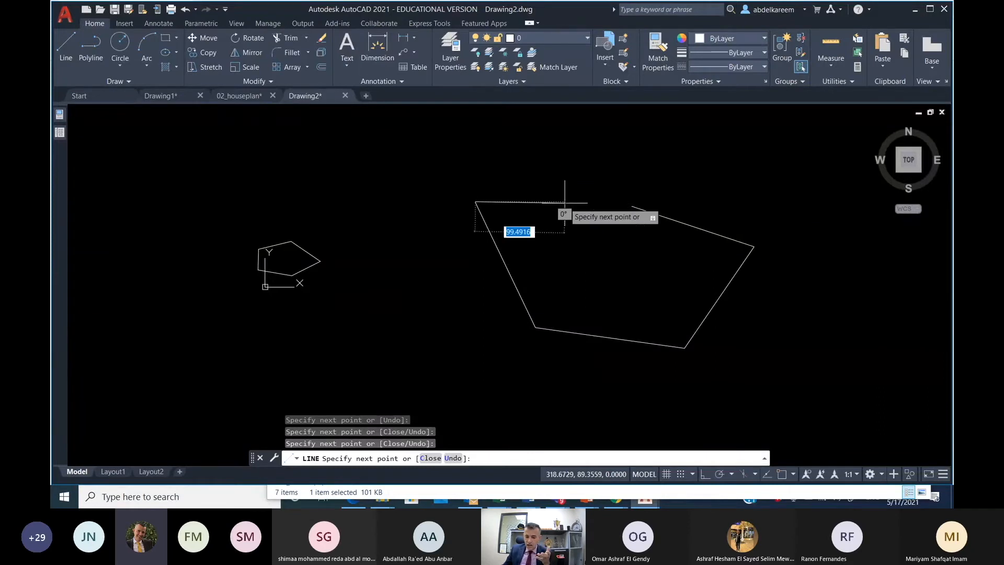
right_click(406, 188)
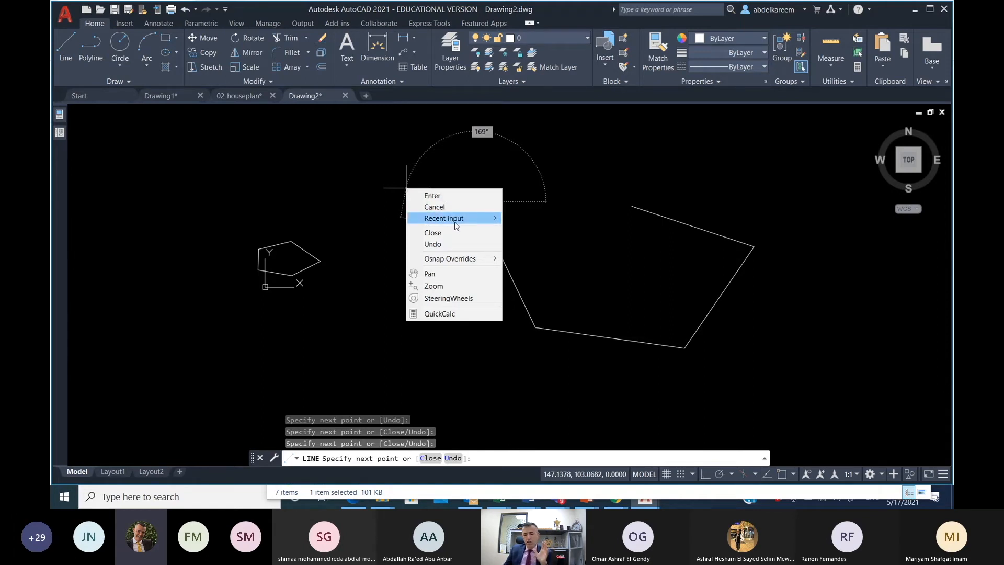
mouse_move(456, 225)
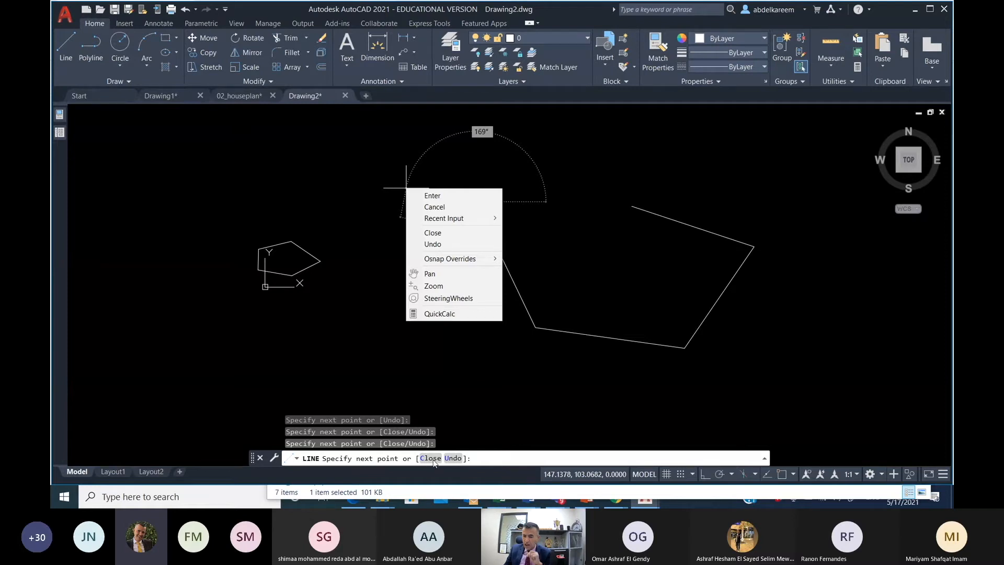
left_click(452, 234)
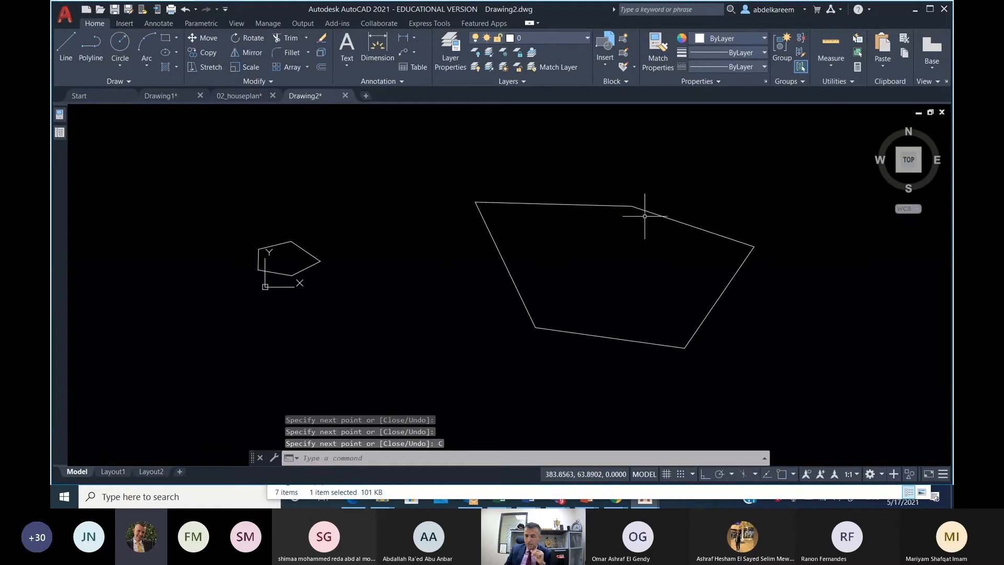
- Draw a third five-sided polygon to the right of the second, starting LINE from the command line and finishing with its Close option
middle_click_drag(637, 224, 332, 219)
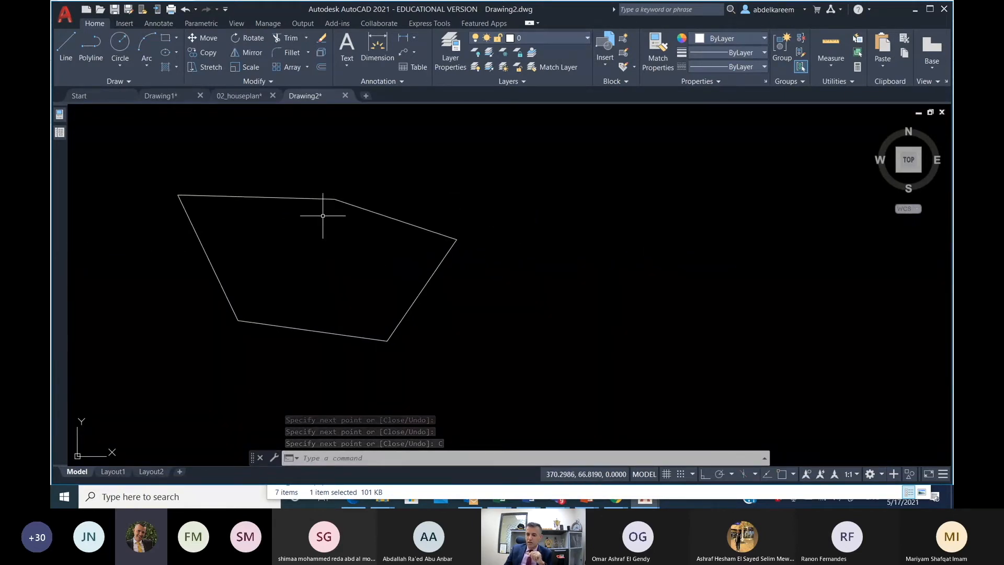
left_click(389, 463)
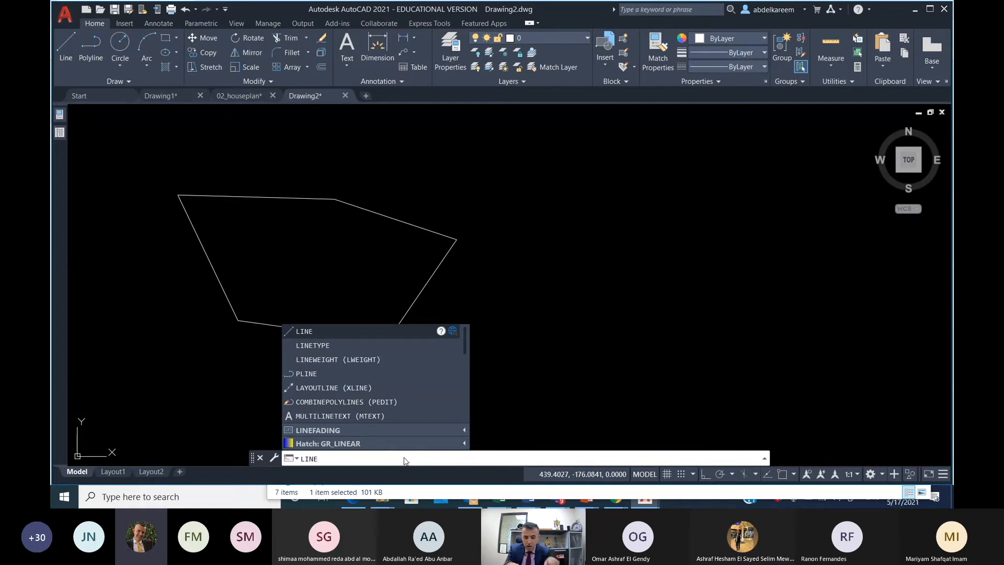
key("Return")
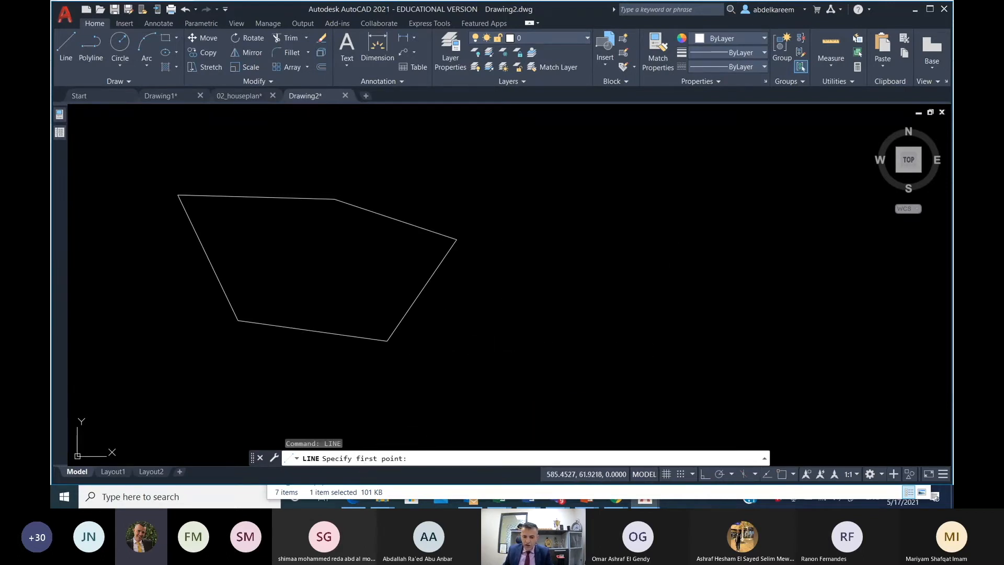
left_click(530, 219)
left_click(718, 153)
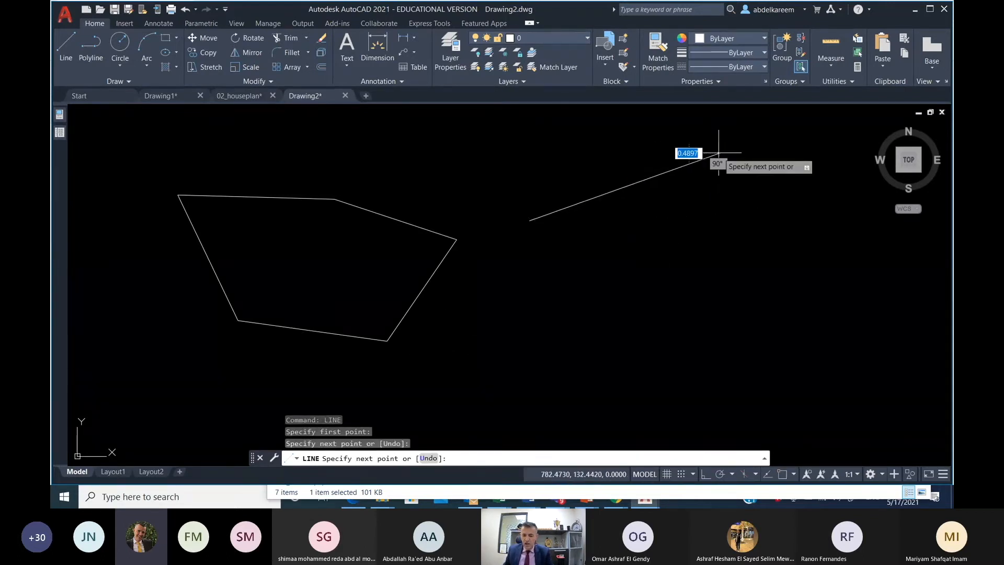
left_click(832, 250)
left_click(646, 300)
left_click(501, 315)
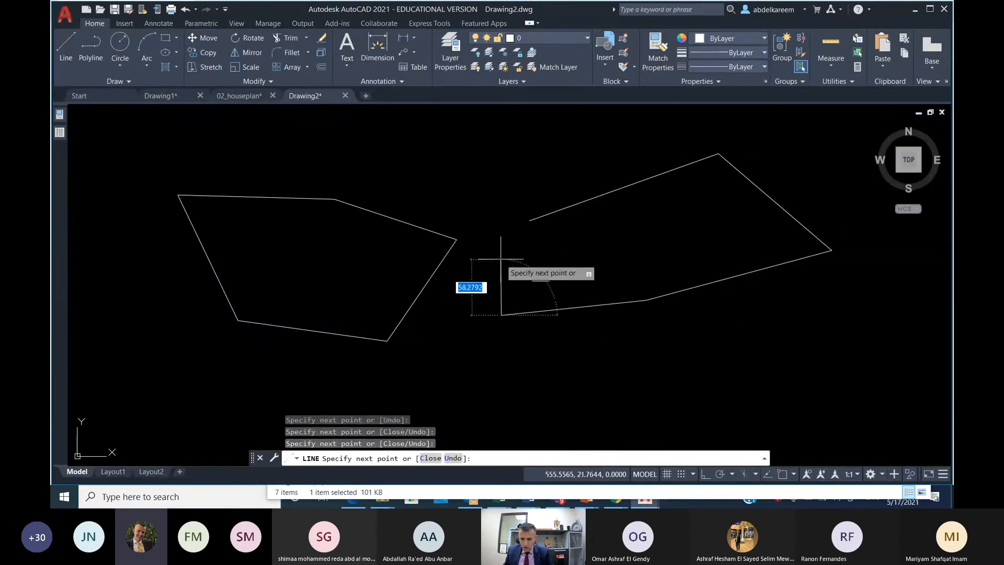
left_click(426, 458)
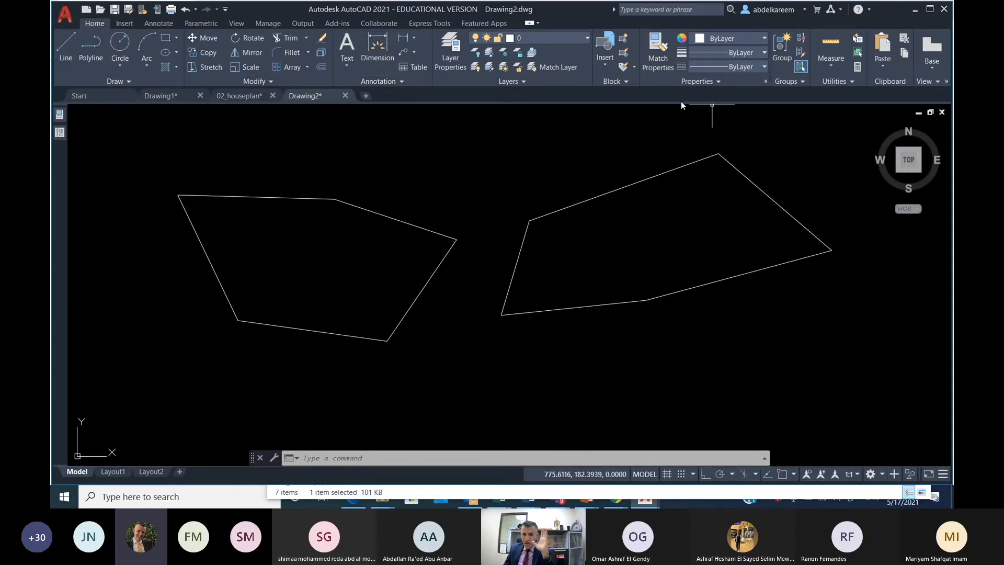
left_click(67, 15)
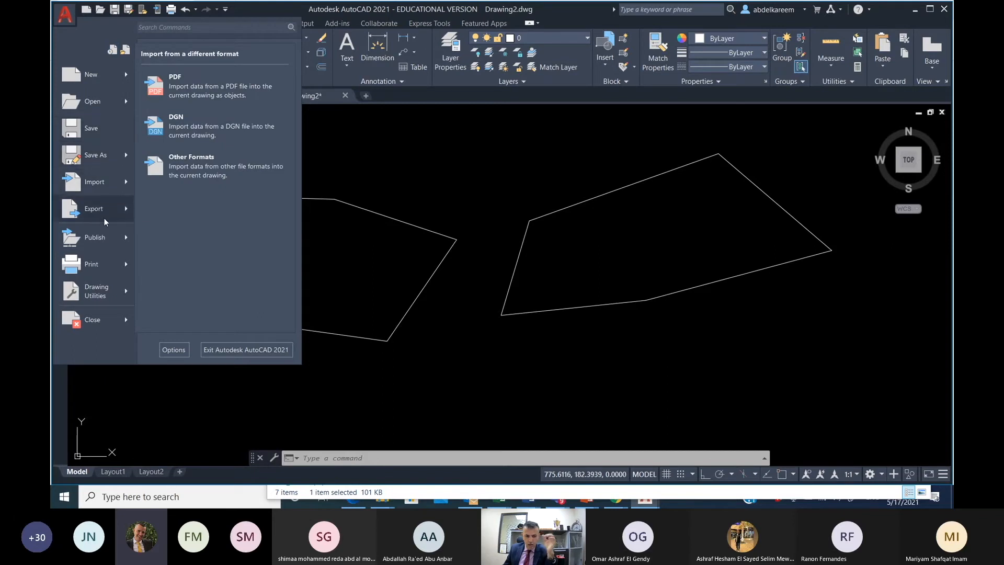
left_click(337, 242)
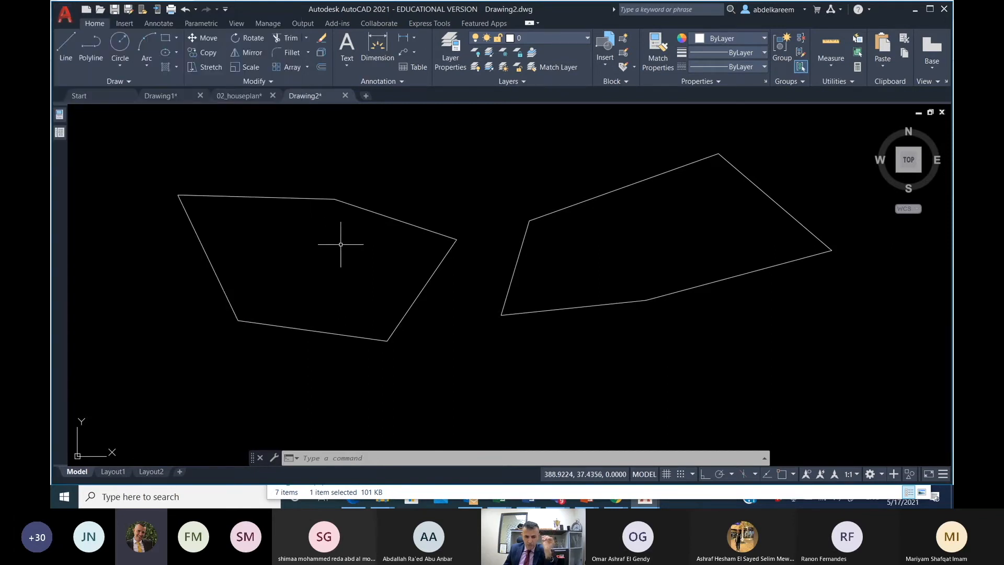
left_click(173, 318)
key("Escape")
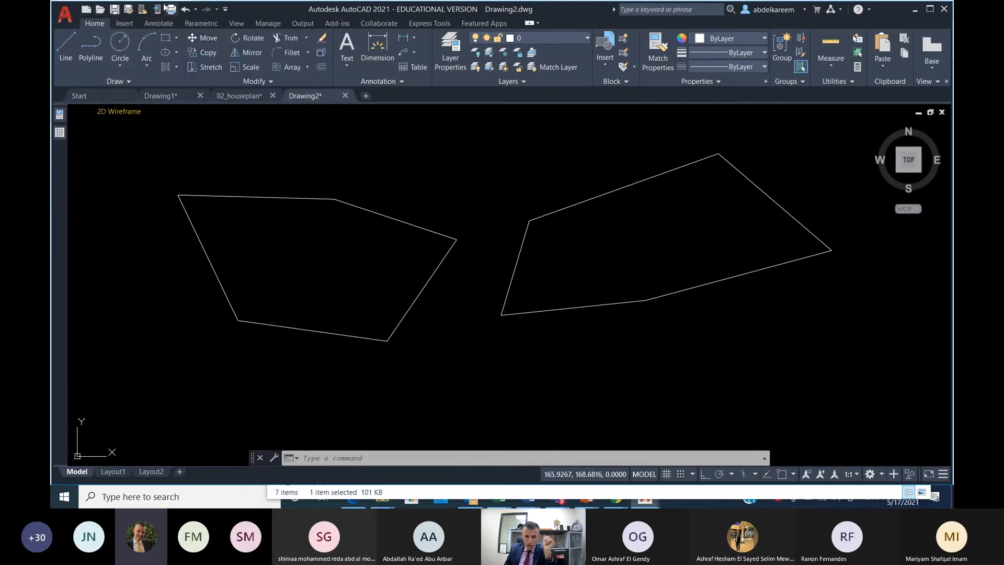
- Add the Layer control to the Quick Access Toolbar
left_click(225, 9)
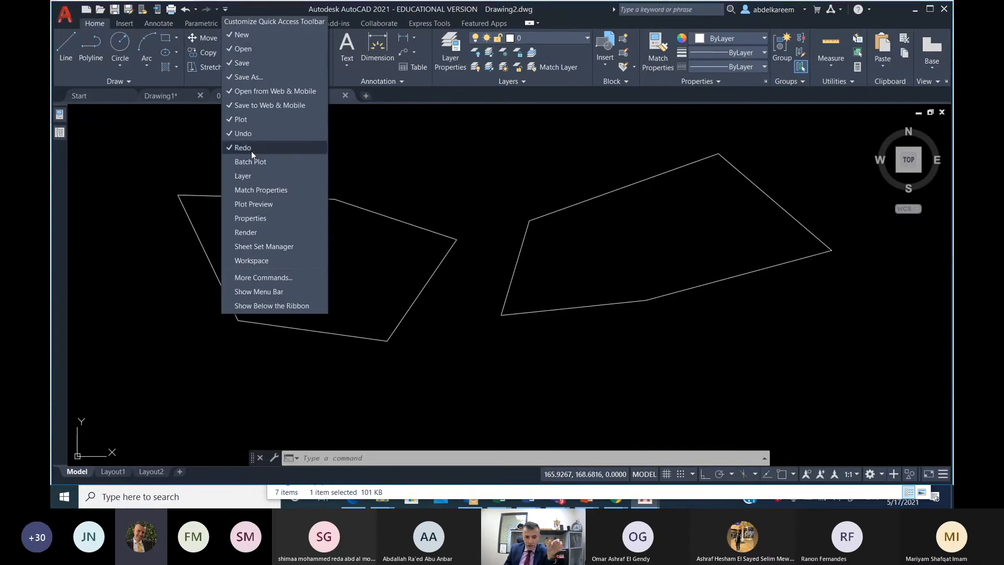
left_click(250, 176)
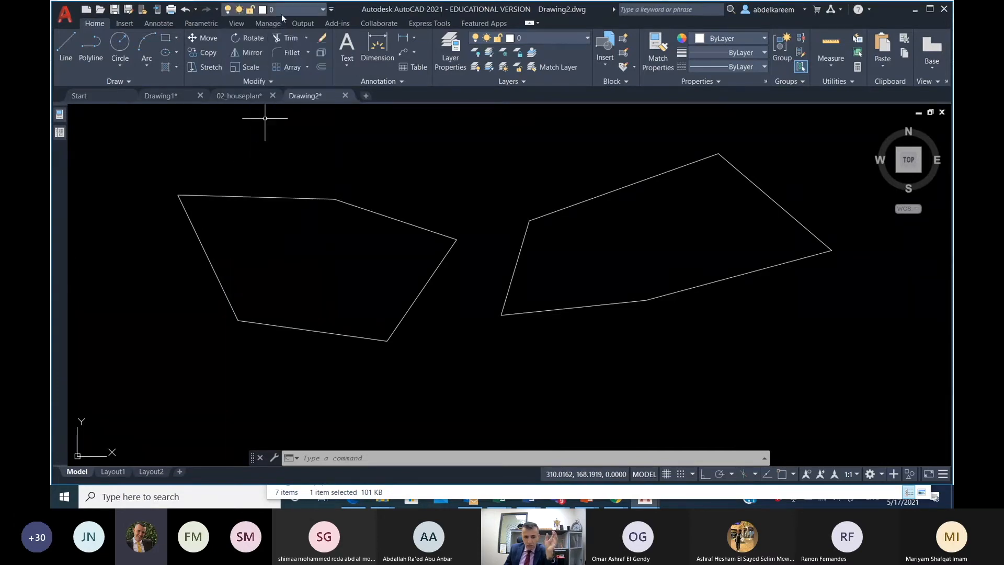
left_click(332, 10)
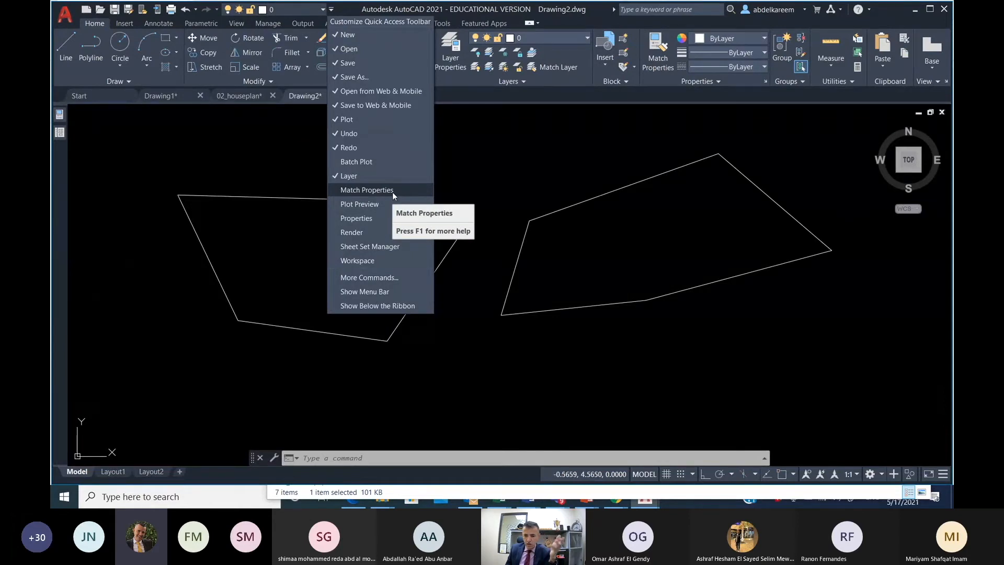
left_click(480, 192)
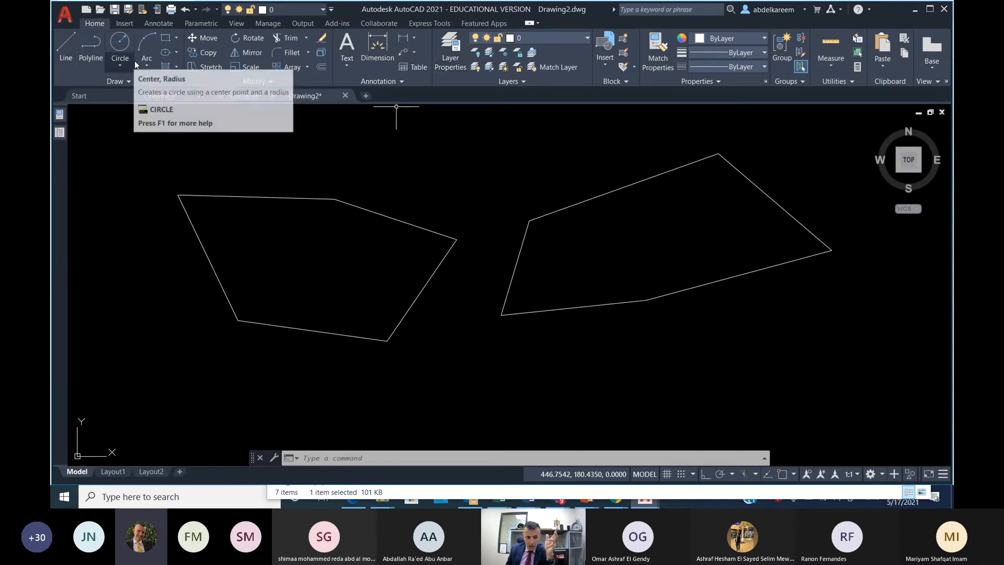
- Open the Dimension Style Manager and view the options for creating a new dimension style, leaving without creating one
left_click(132, 82)
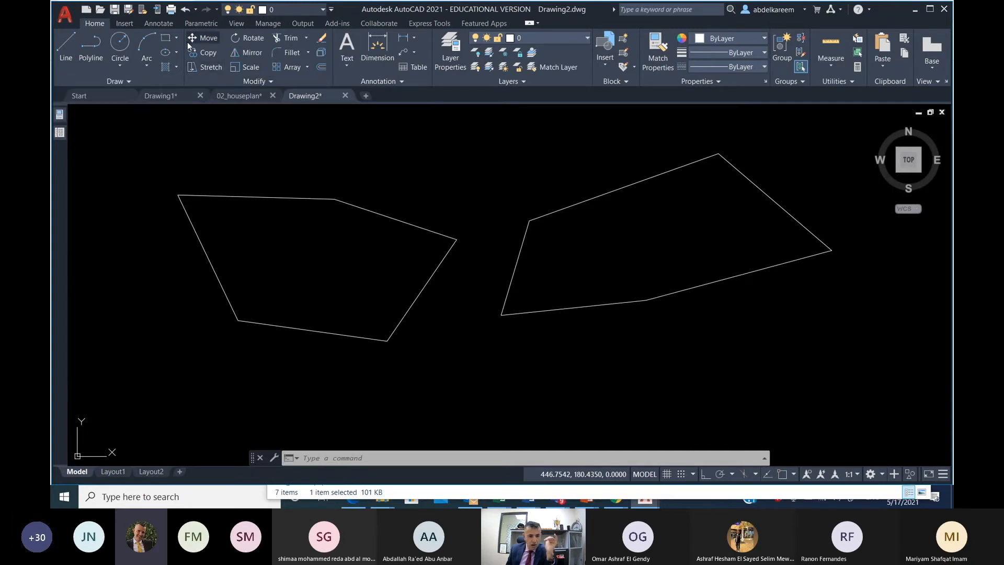
left_click(160, 24)
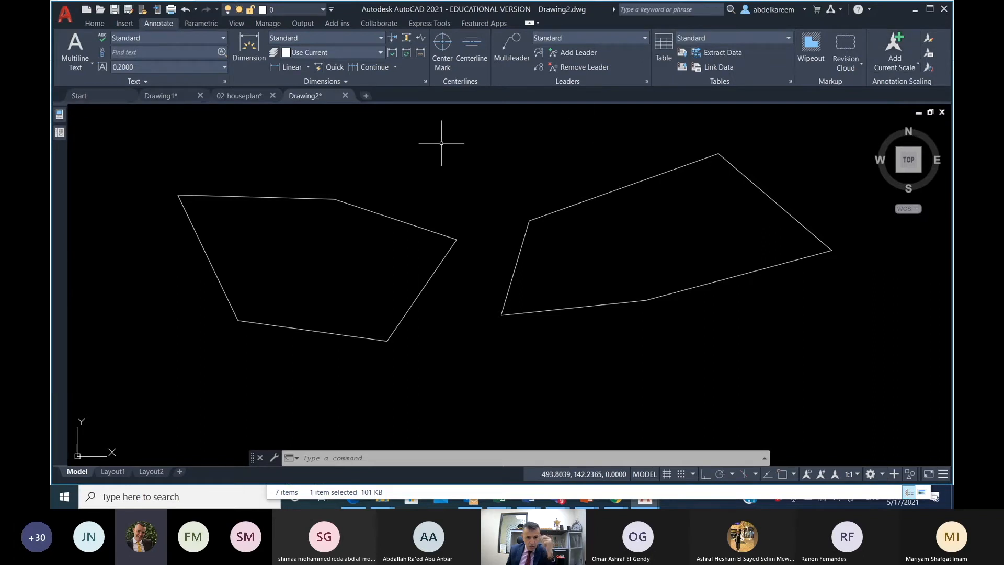
mouse_move(233, 97)
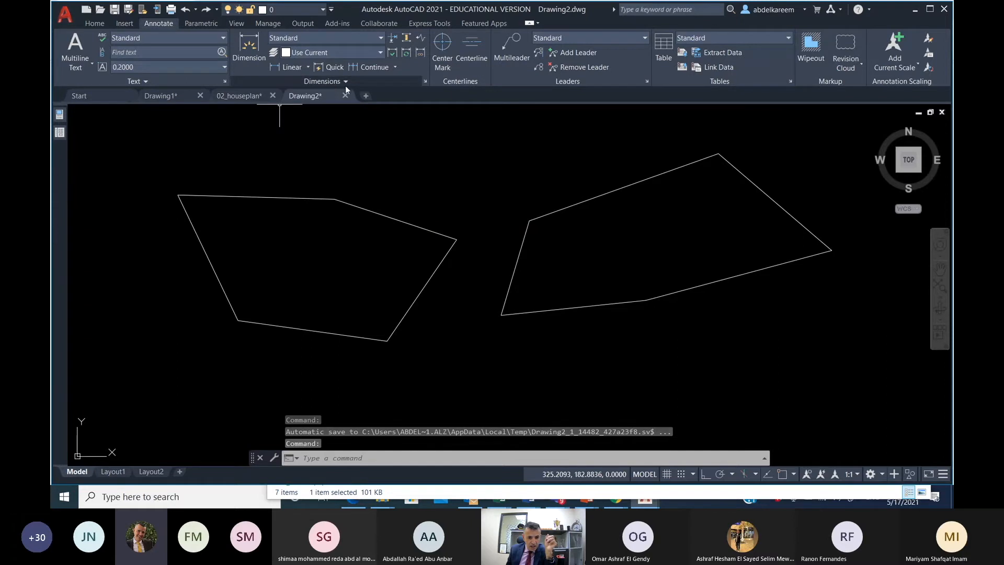
left_click(425, 83)
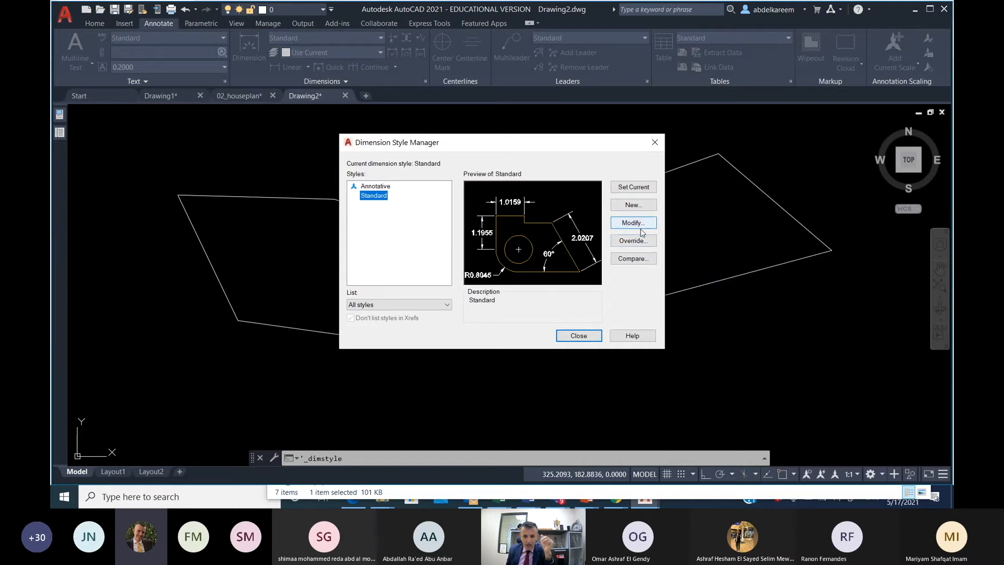
left_click(634, 205)
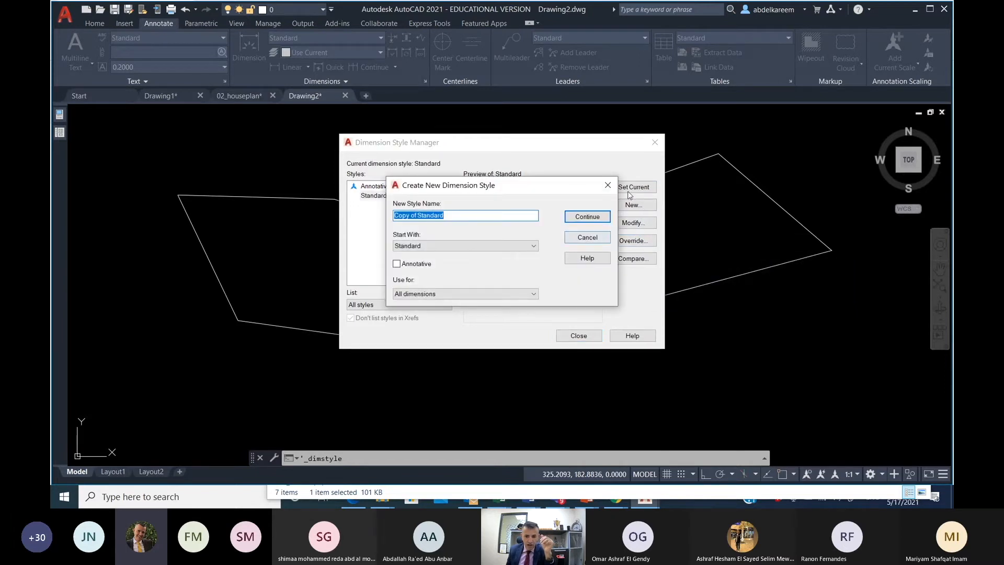
left_click(600, 239)
- Examine the Standard dimension style's arrow, text, fit, primary and alternate unit, and tolerance settings without changing them
left_click(642, 224)
left_click(375, 124)
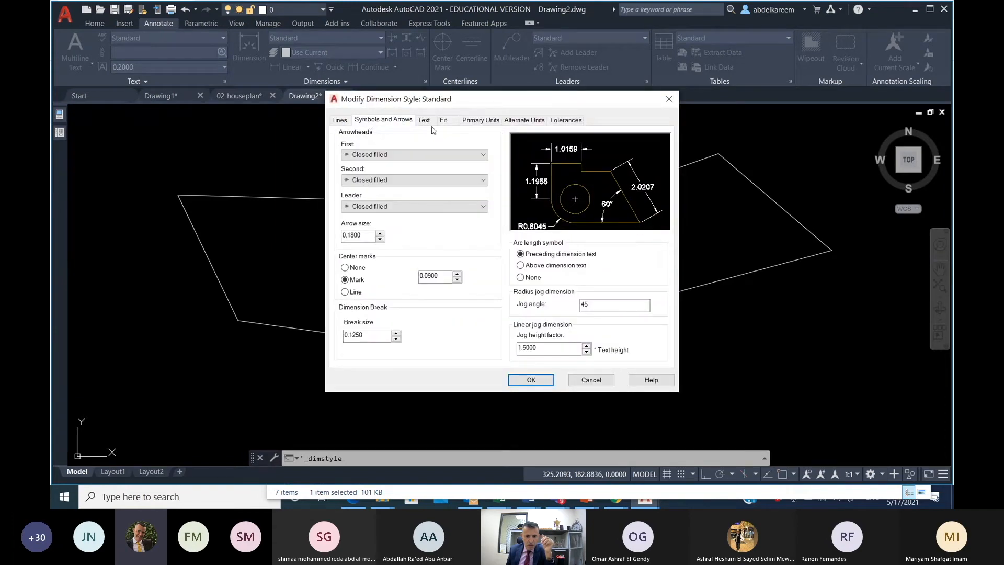
left_click(424, 120)
left_click(445, 121)
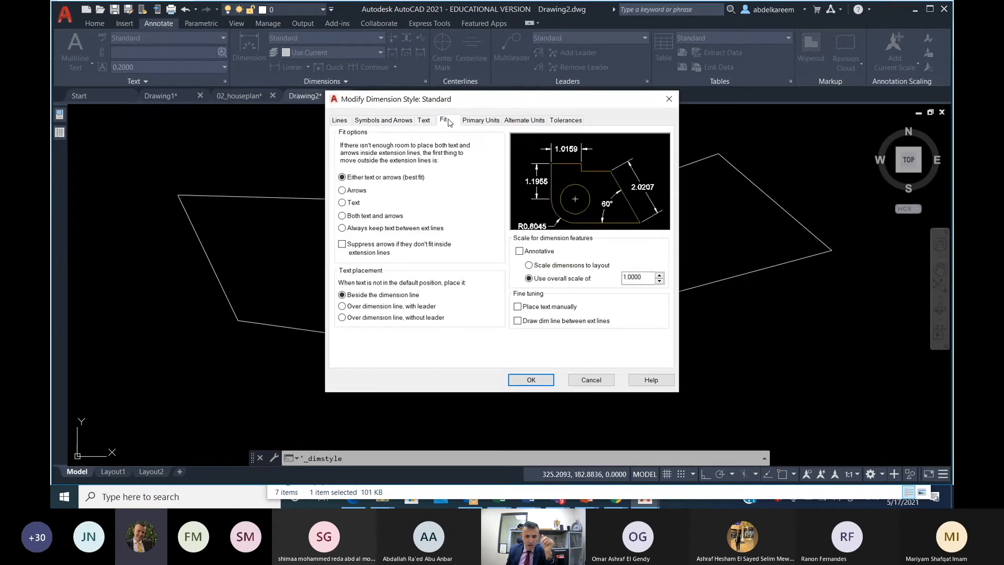
left_click(479, 122)
left_click(513, 126)
left_click(578, 124)
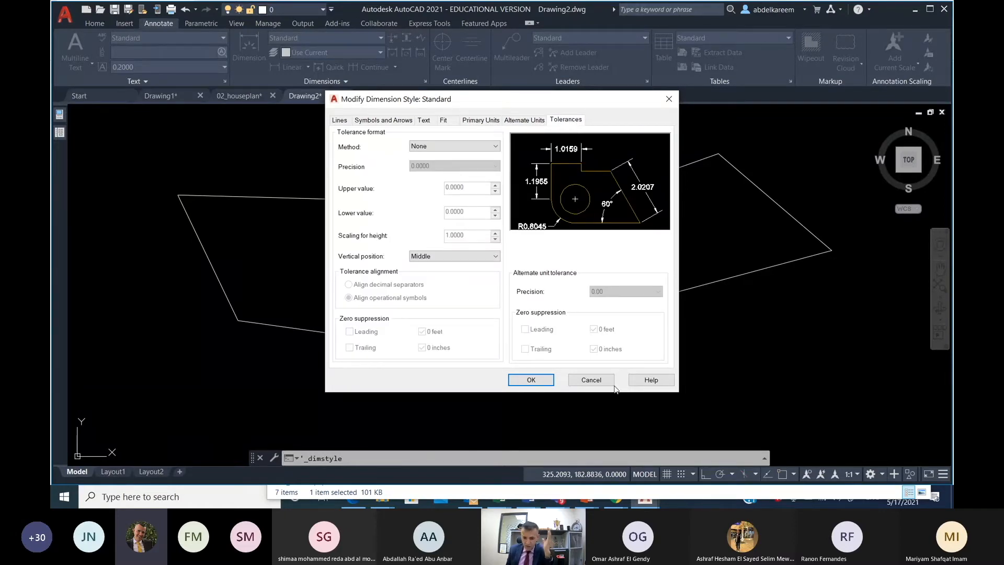
left_click(591, 380)
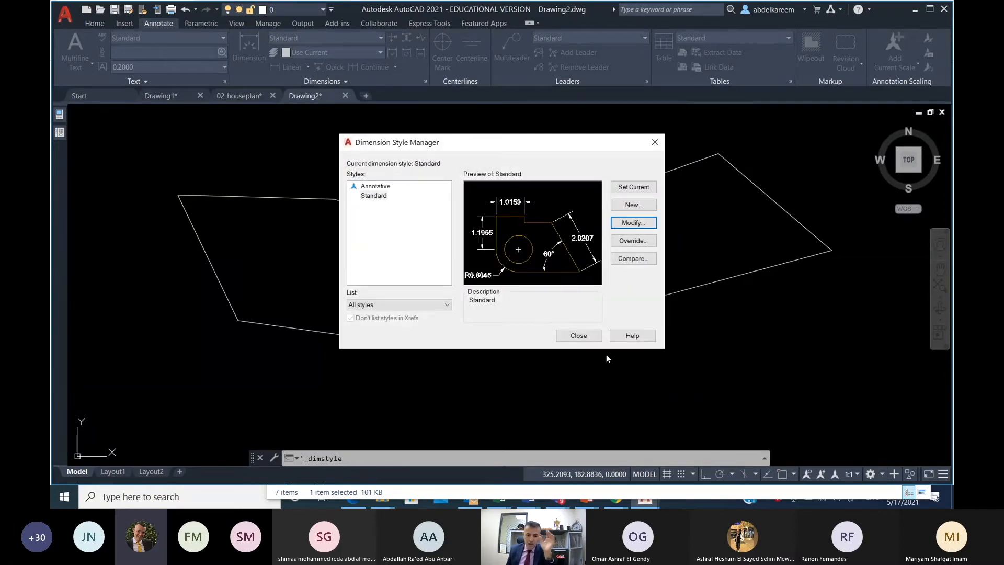
left_click(583, 336)
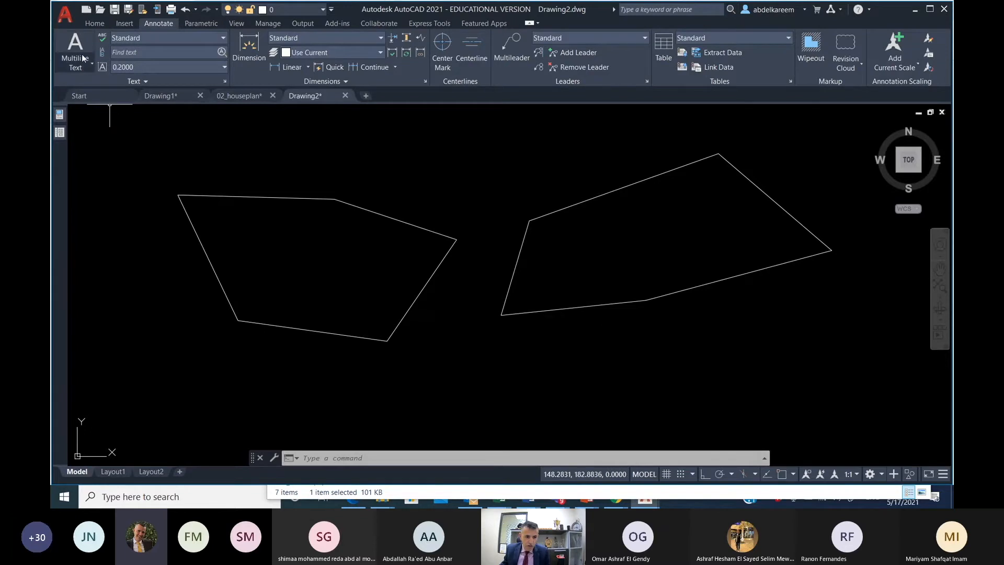
- Draw an open chain of three line segments with Line, well to the right of the existing polygons
left_click(95, 23)
middle_click_drag(427, 178, 306, 253)
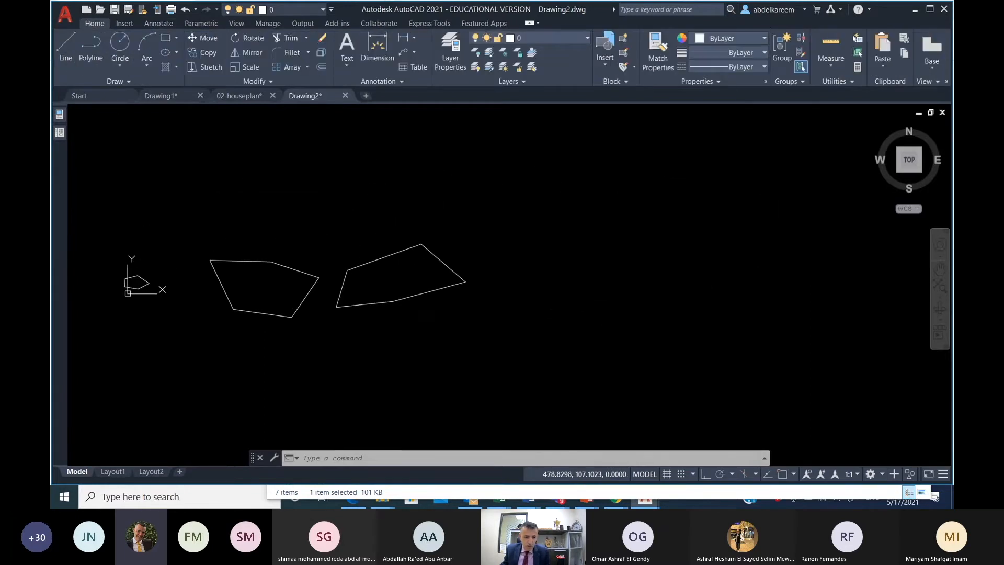
left_click(73, 43)
left_click(572, 202)
left_click(752, 228)
left_click(687, 309)
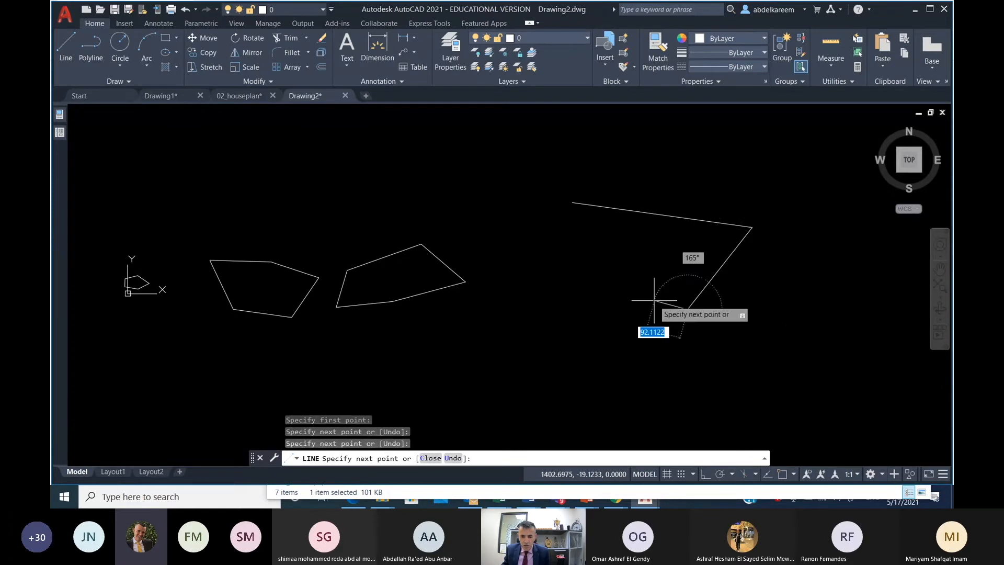
left_click(545, 281)
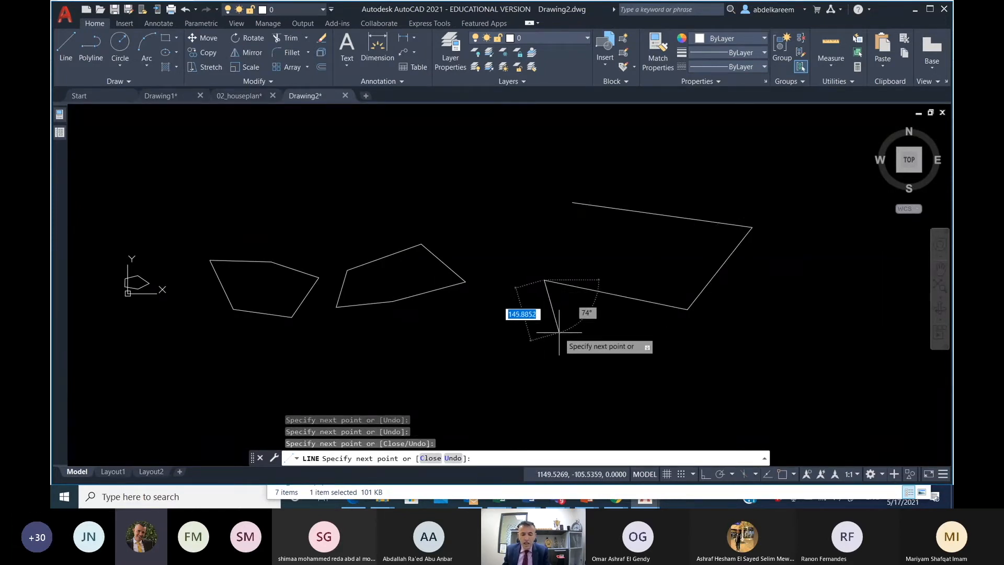
key("Escape")
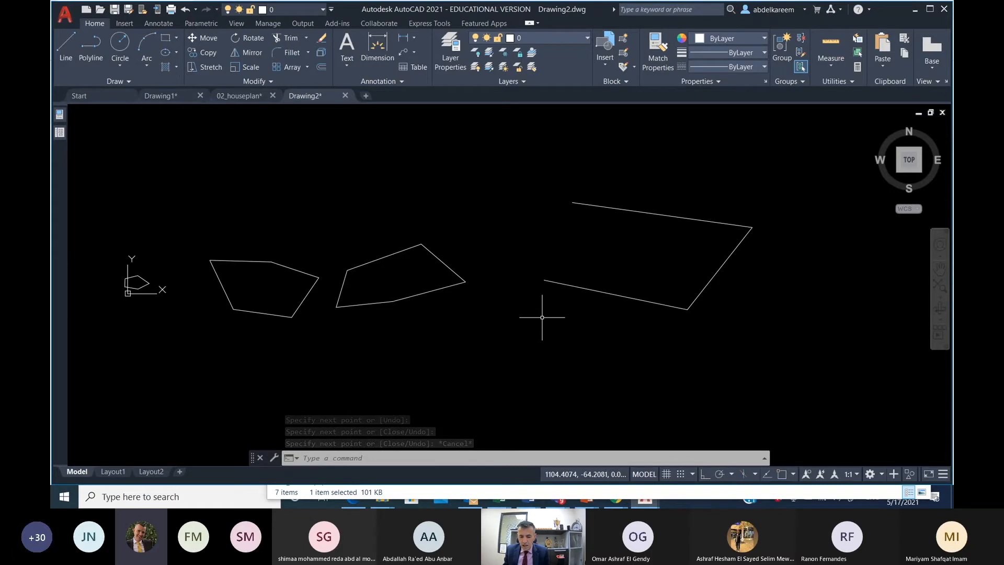
- Draw an open zigzag of five line segments, starting above the polygons, running down between them and ending near the three-segment chain
left_click(66, 46)
left_click(299, 184)
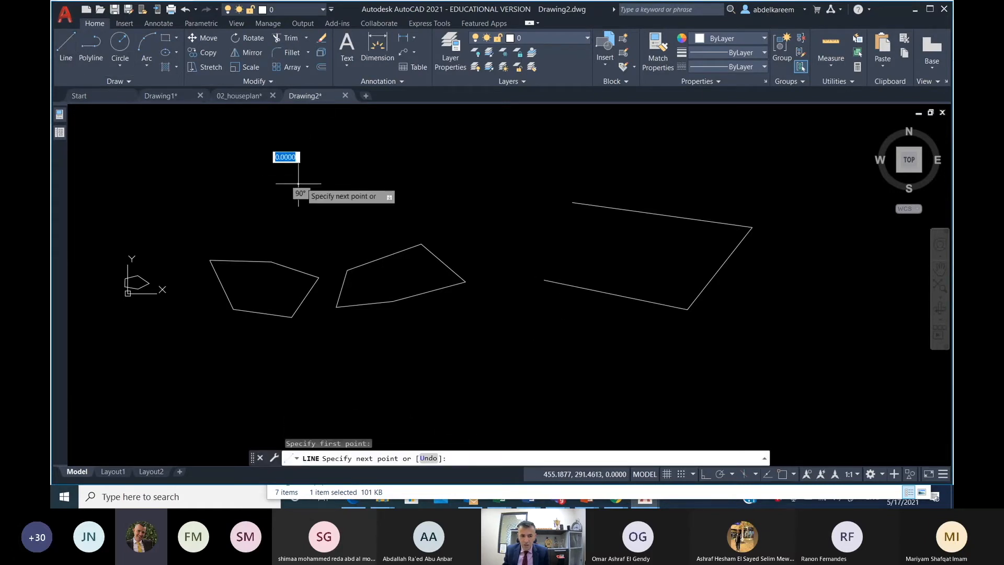
left_click(420, 162)
left_click(400, 234)
left_click(263, 228)
left_click(357, 349)
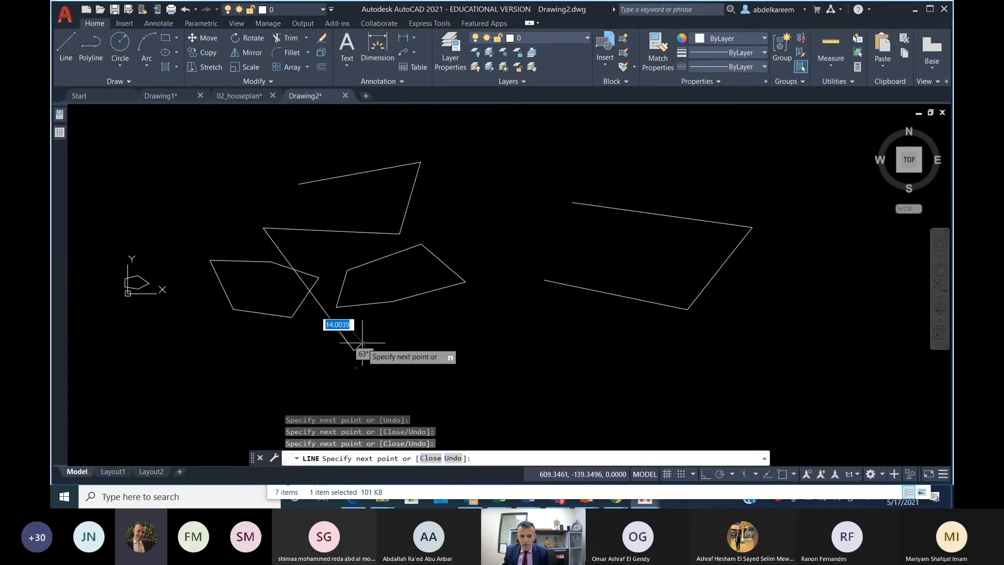
left_click(574, 223)
key("Escape")
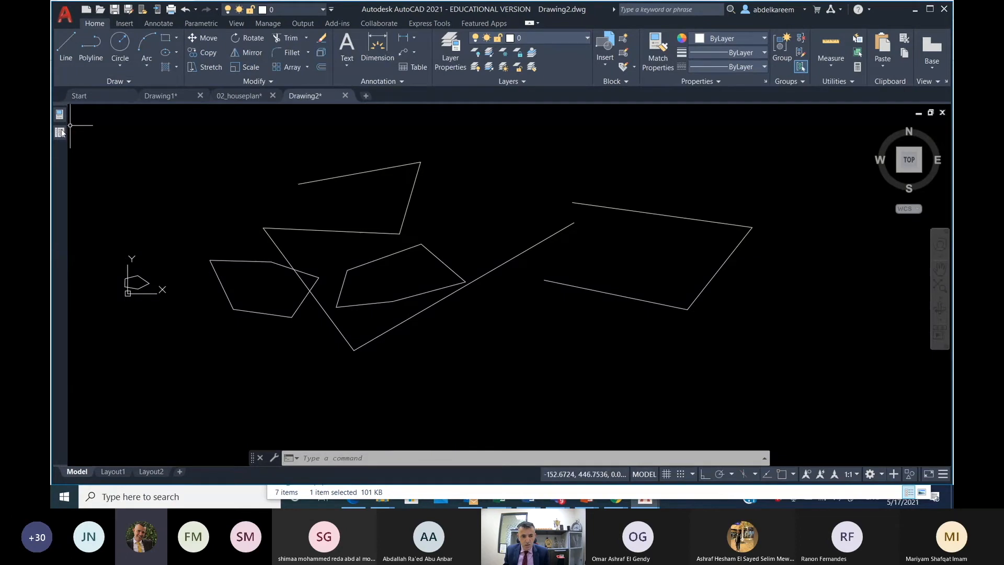
mouse_move(60, 117)
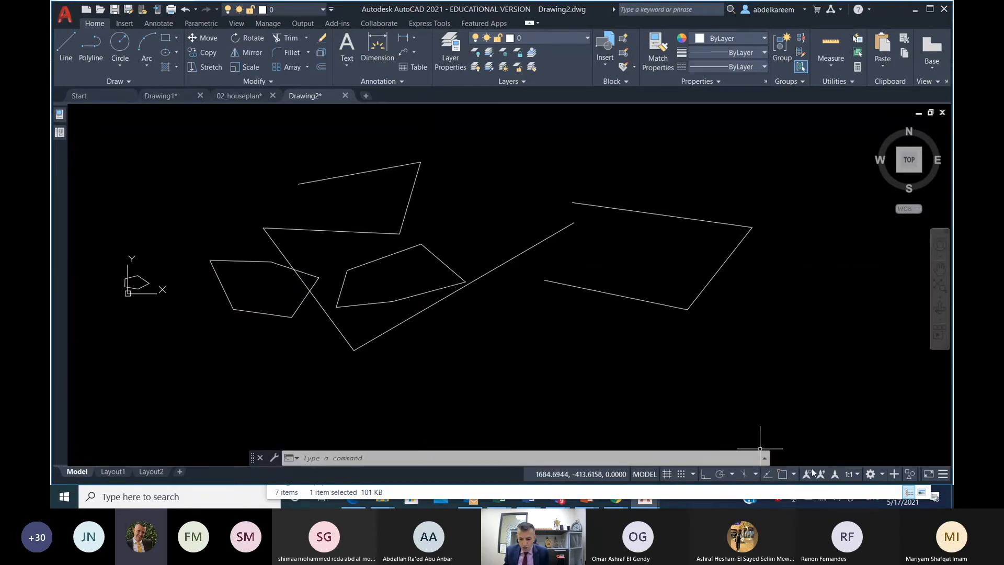
left_click(881, 473)
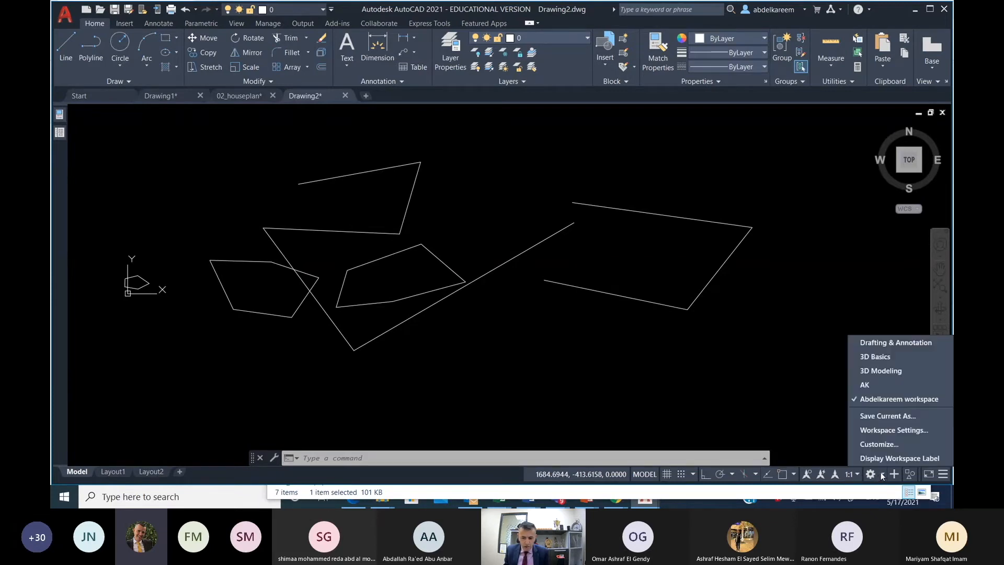
left_click(823, 294)
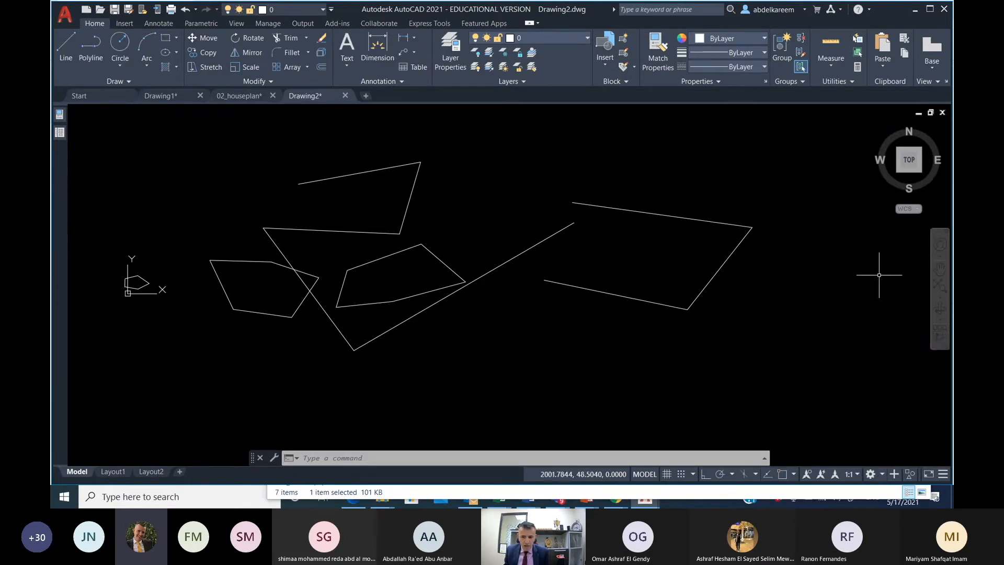
- Show the drawing in the SW Isometric view and return it to the Top view
left_click(899, 172)
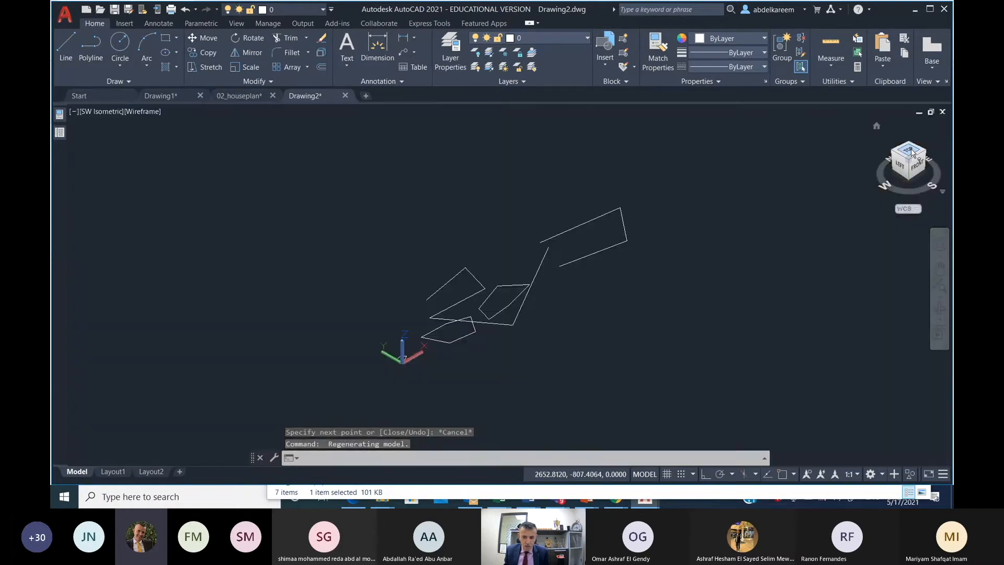
left_click(910, 151)
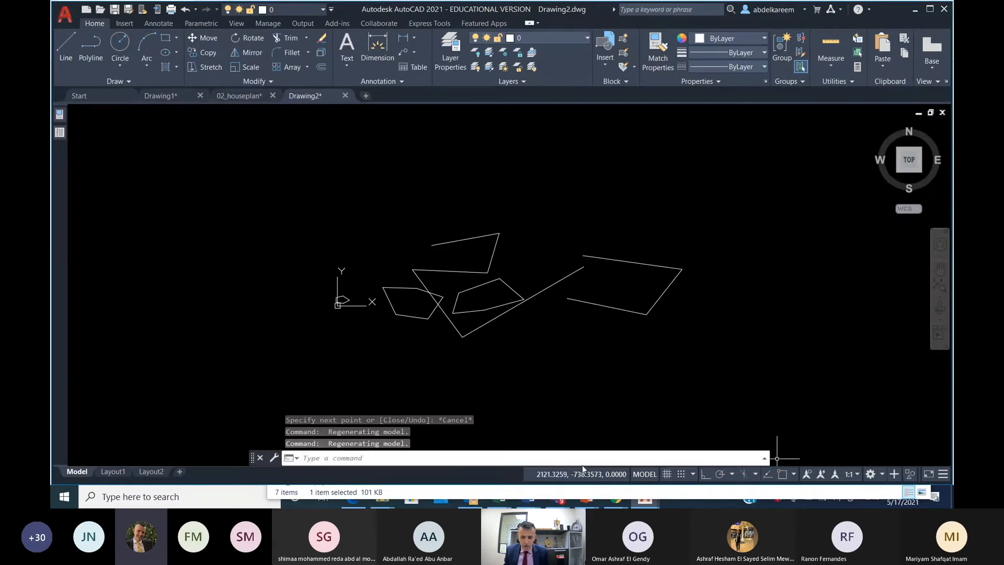
left_click(944, 474)
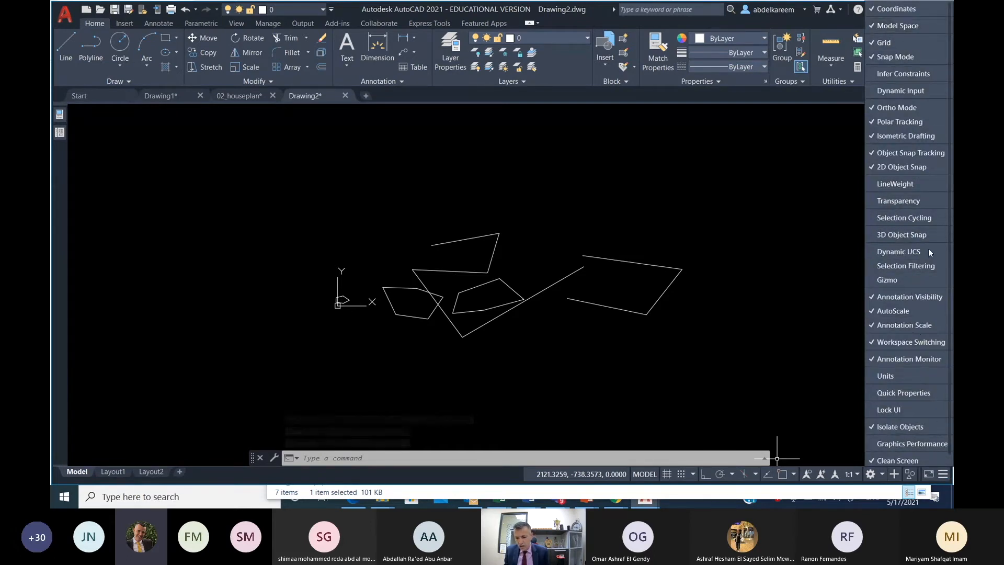
left_click(331, 347)
- Examine the UCS origin with the small polygon beside it and the surrounding polygons and lines
scroll(387, 286, "up", 4)
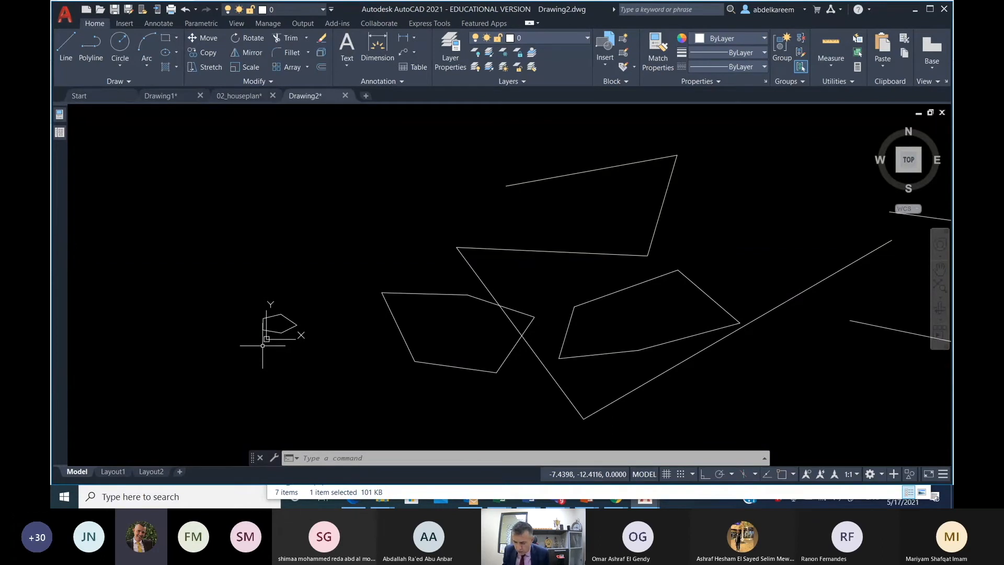
scroll(259, 340, "up", 4)
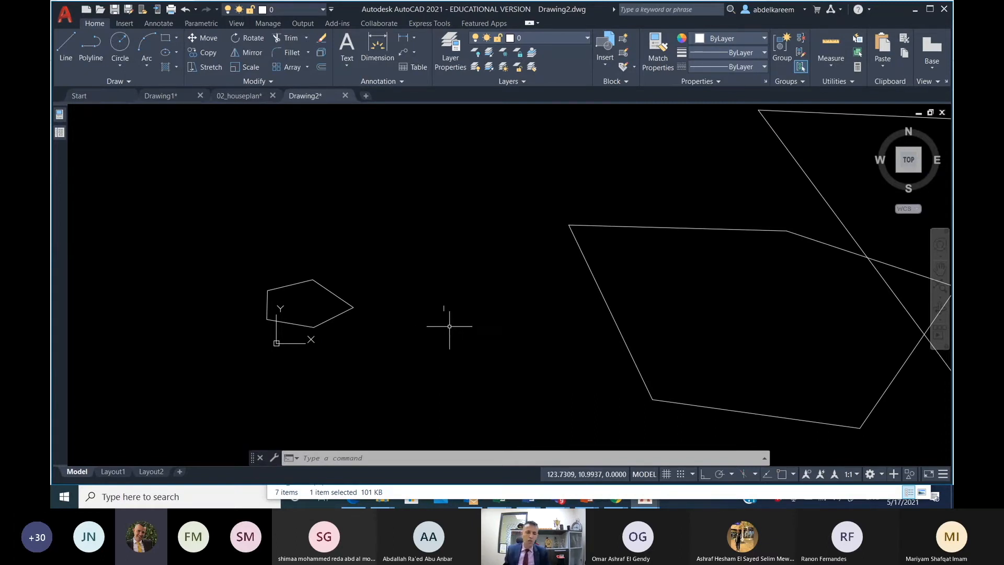
middle_click_drag(406, 323, 222, 323)
scroll(300, 297, "down", 2)
middle_click_drag(306, 290, 202, 327)
middle_click_drag(284, 277, 285, 335)
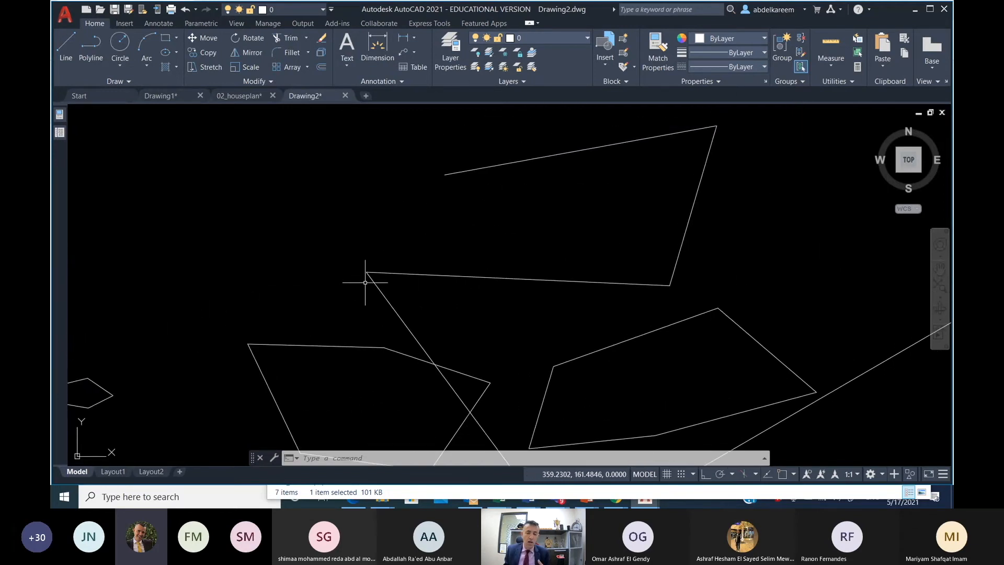
middle_click_drag(365, 275, 560, 251)
middle_click_drag(340, 325, 335, 222)
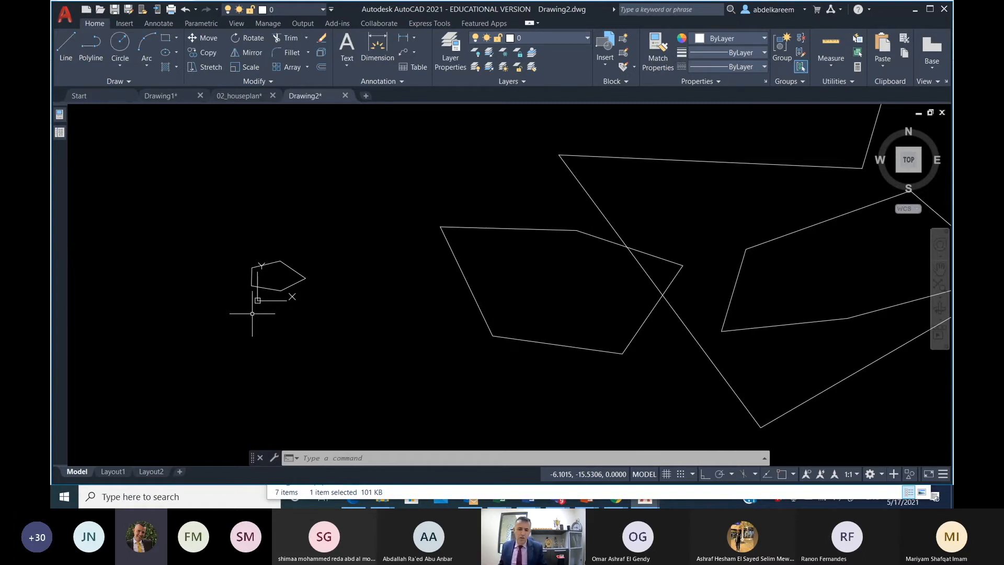
scroll(425, 222, "down", 4)
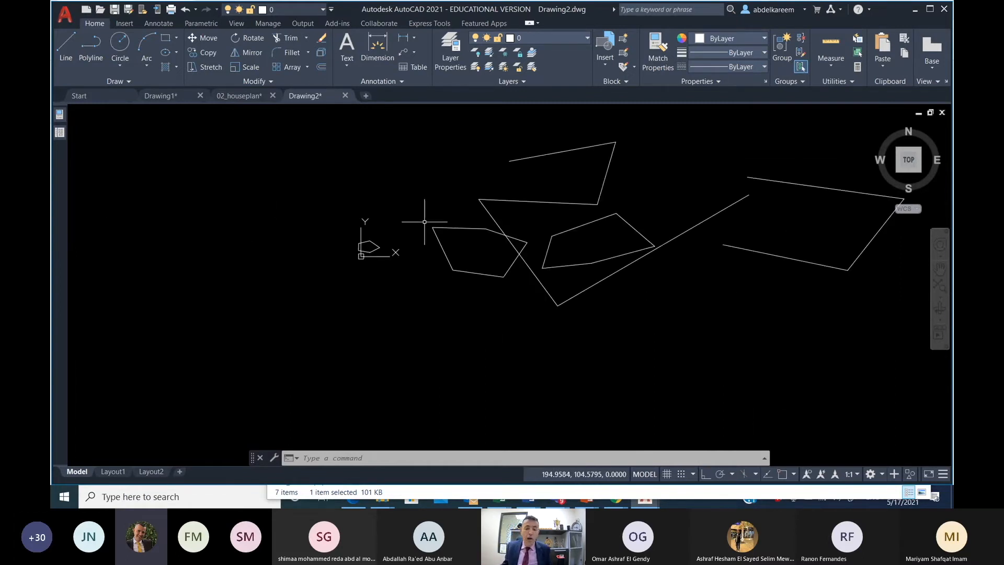
- Open the Options dialog for the current drawing to view its display settings
middle_click_drag(488, 218, 364, 279)
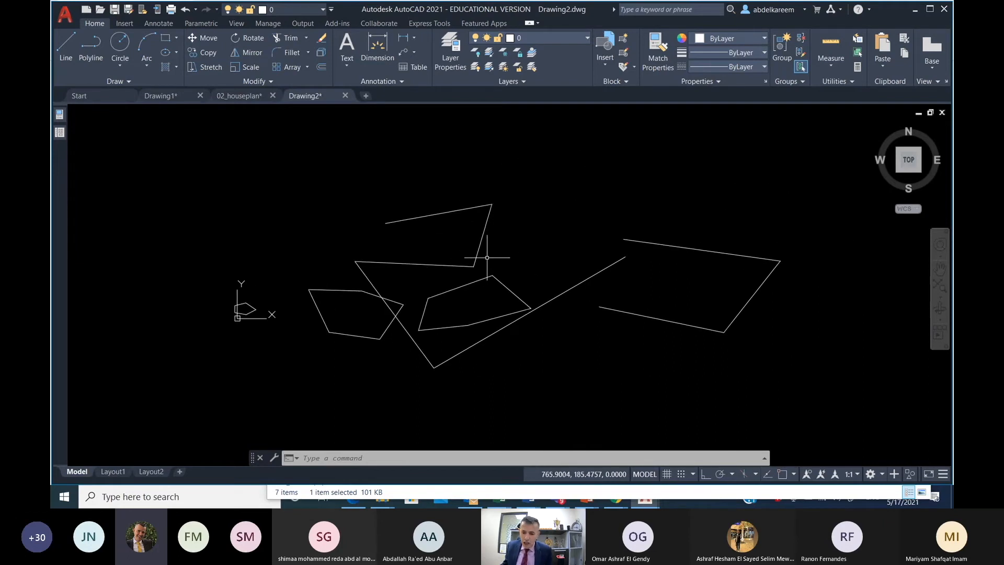
mouse_move(531, 233)
middle_mouse_down()
mouse_move(392, 267)
mouse_move(414, 249)
middle_mouse_up()
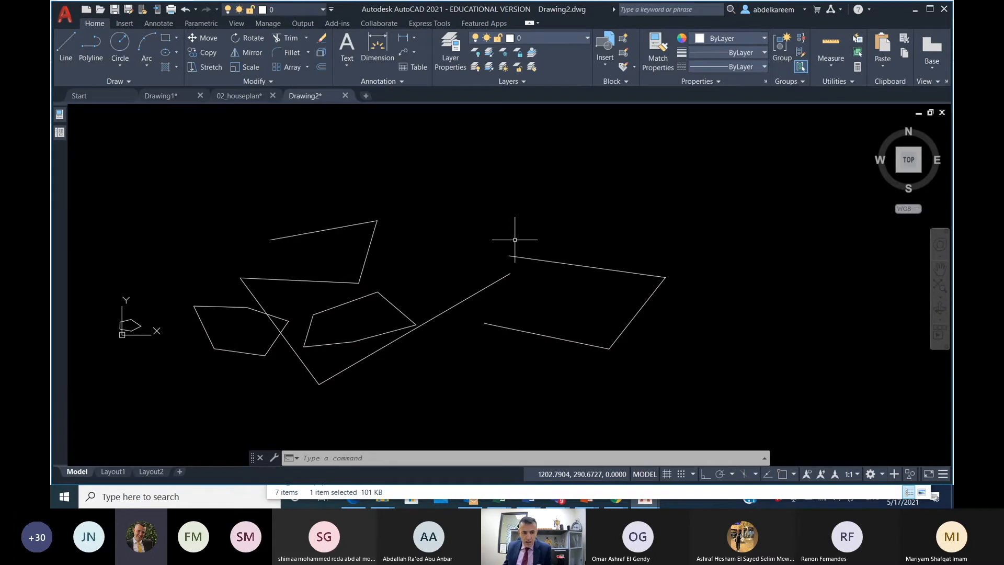
right_click(541, 210)
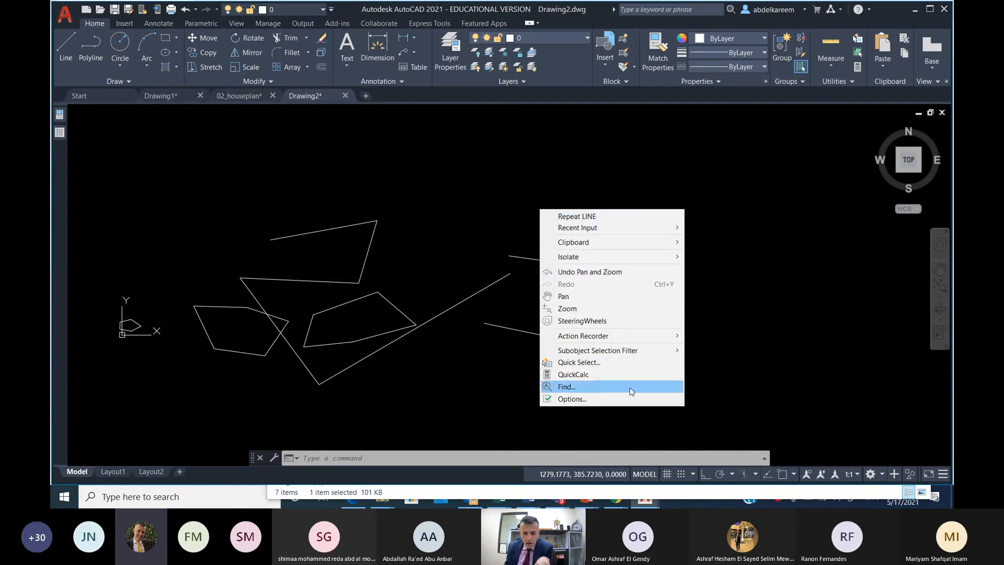
left_click(627, 400)
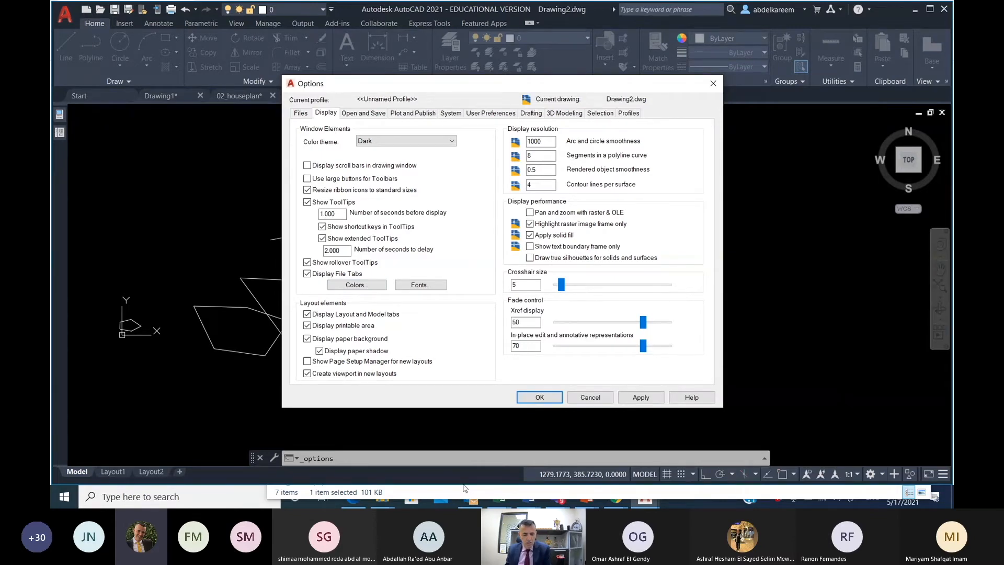
- Switch to File Explorer, open the 07_color_demo drawing from the chapter_01 folder, and close the Options dialog
key("alt+Tab")
key("alt+Tab")
key("alt+Tab")
key("alt+Tab")
key("alt+Tab")
key("alt+Tab")
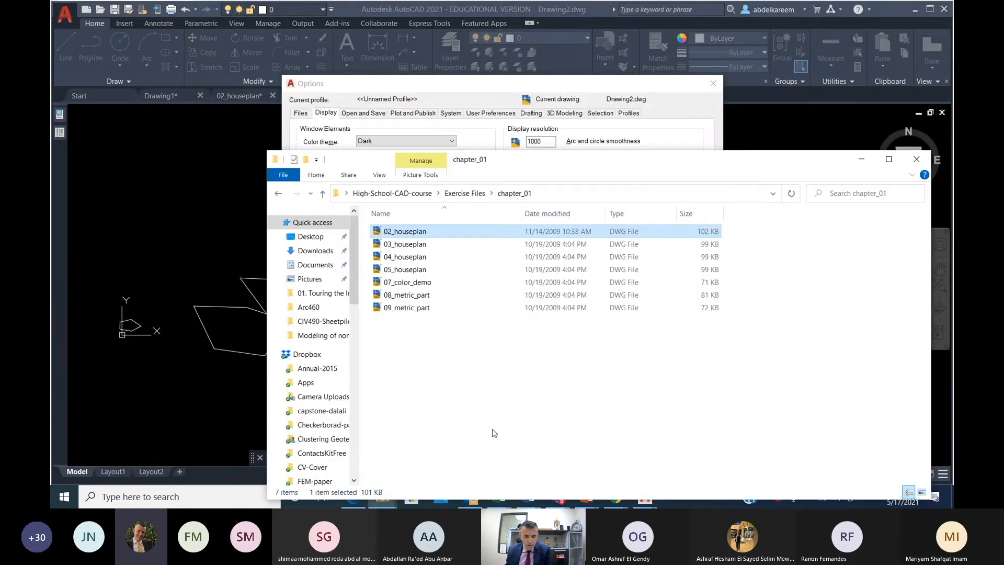
double_click(418, 281)
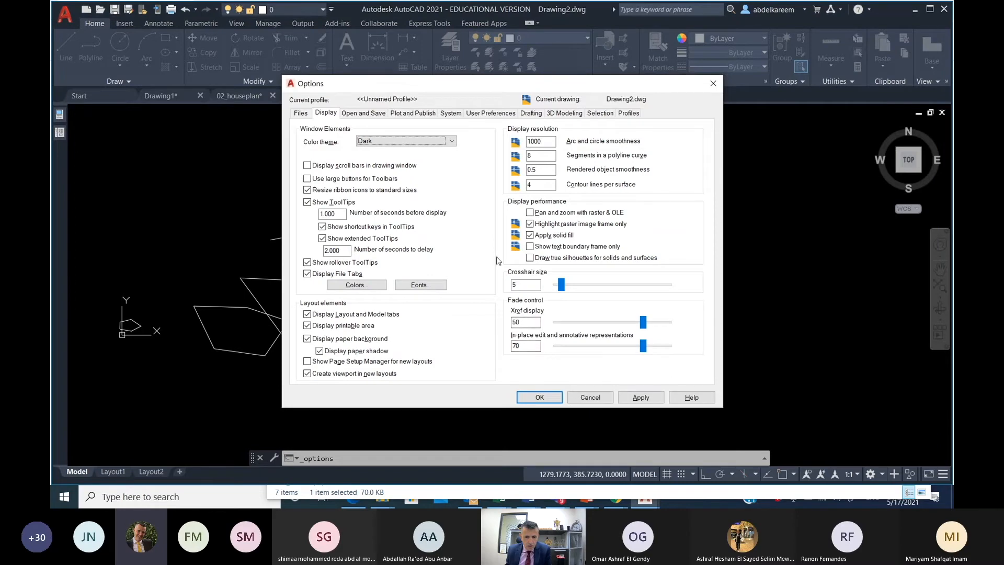
left_click(539, 397)
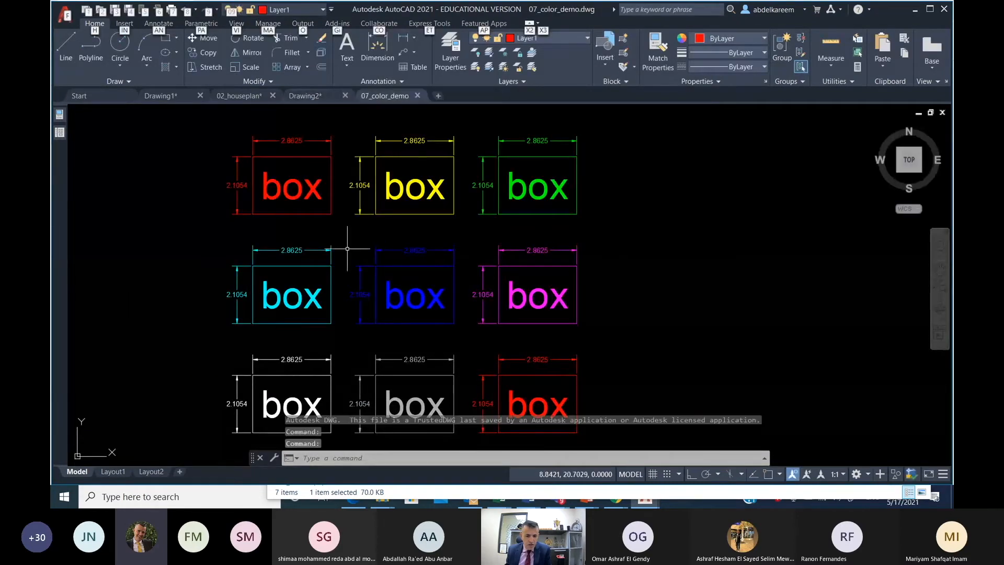
- Set the 2D model space uniform background color to White and apply it to the drawing window
mouse_move(244, 261)
middle_mouse_down()
mouse_move(366, 230)
mouse_move(363, 240)
middle_mouse_up()
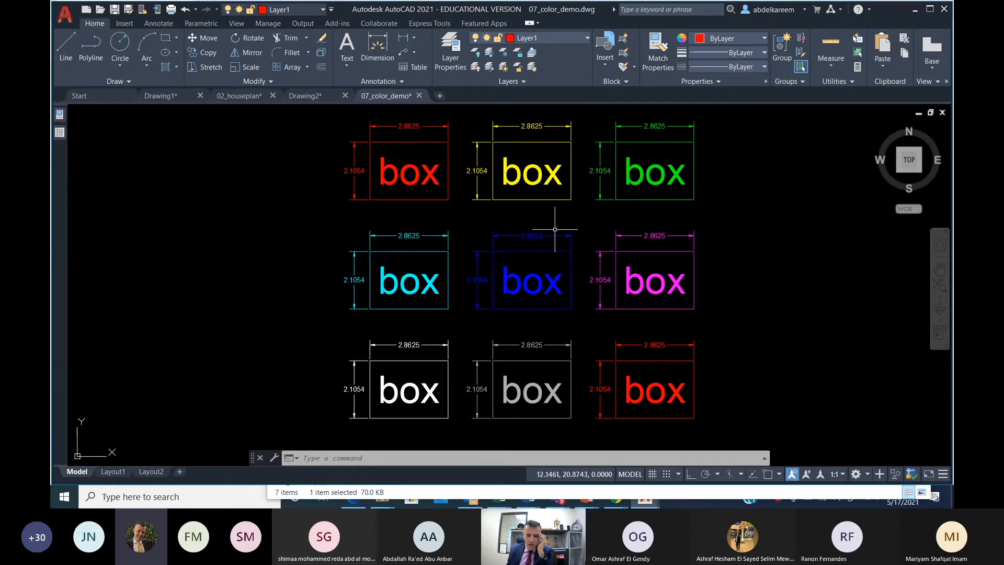
middle_click_drag(553, 227, 488, 253)
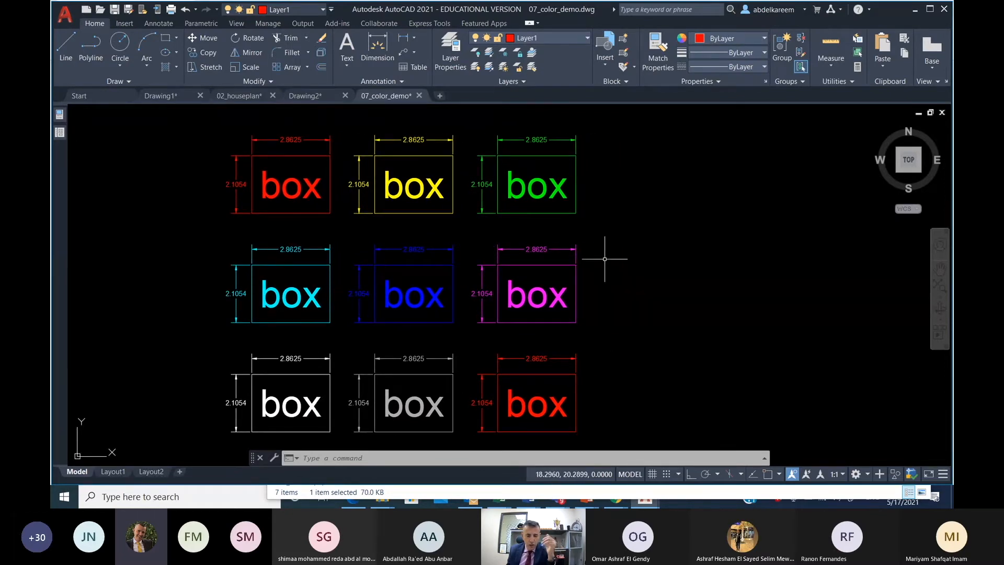
right_click(640, 248)
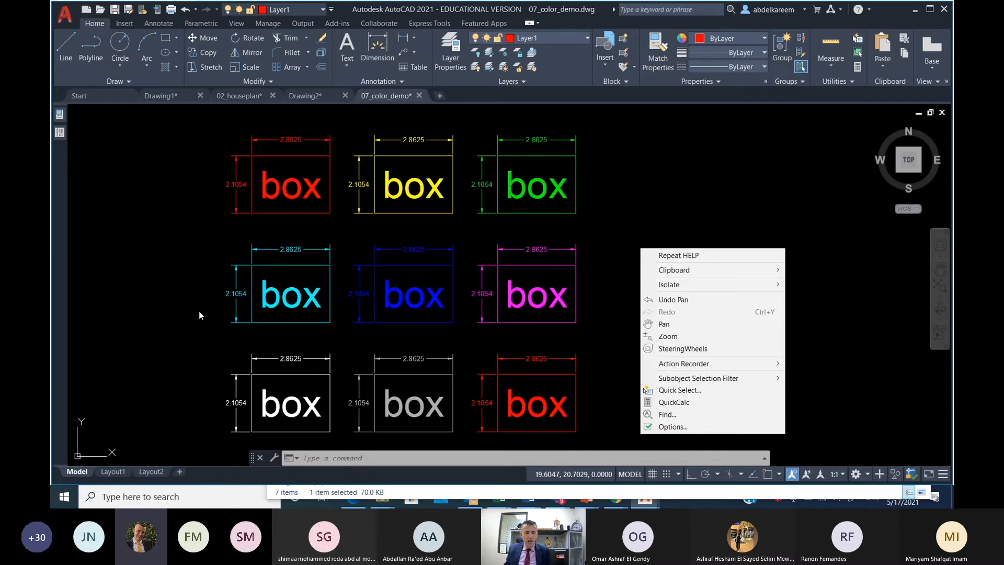
left_click(664, 426)
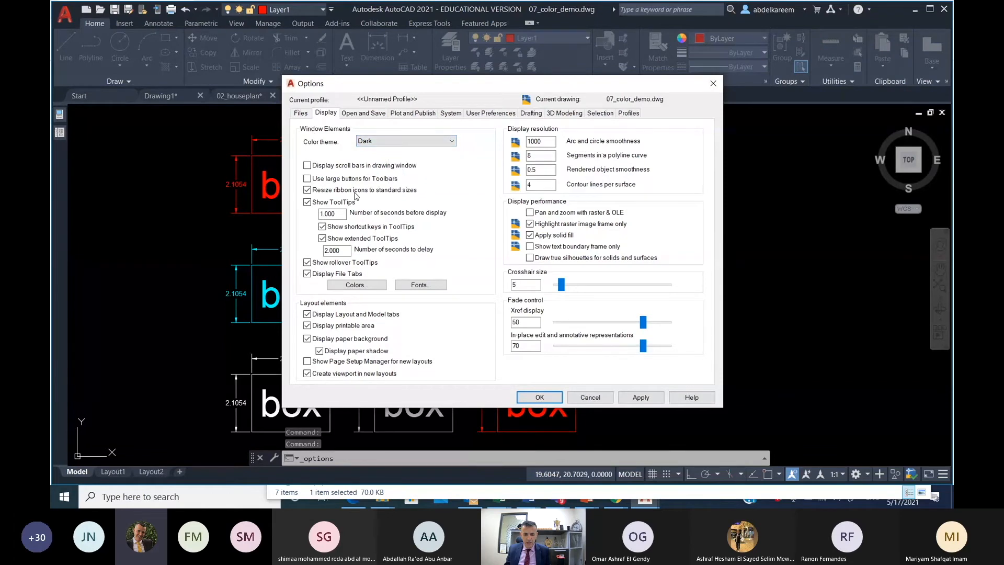
left_click(372, 285)
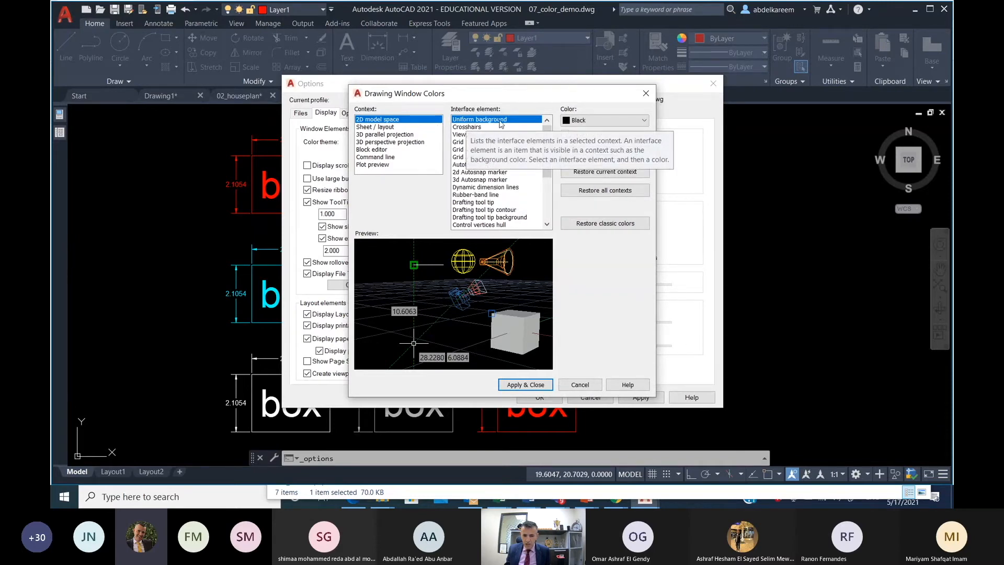
left_click(648, 124)
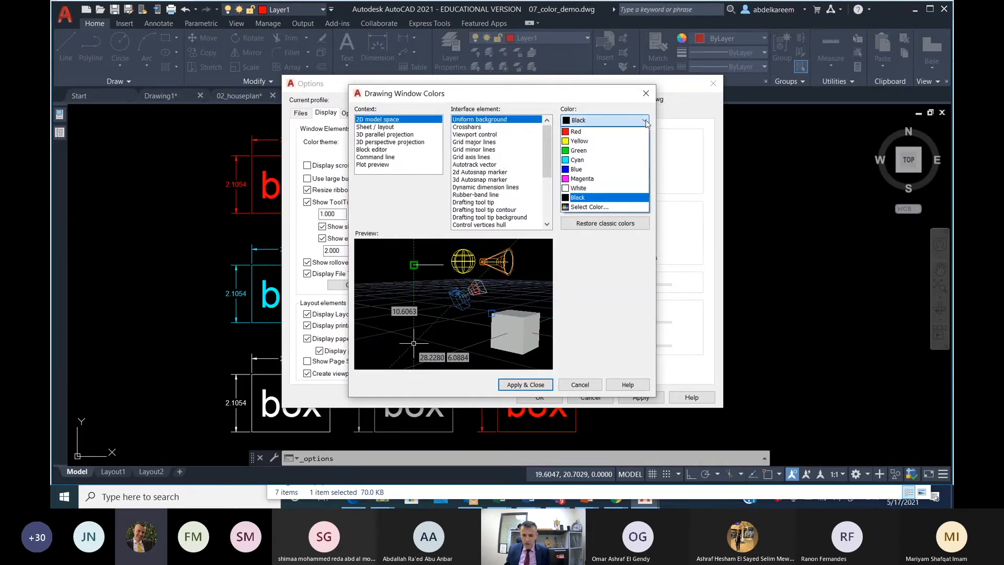
left_click(600, 190)
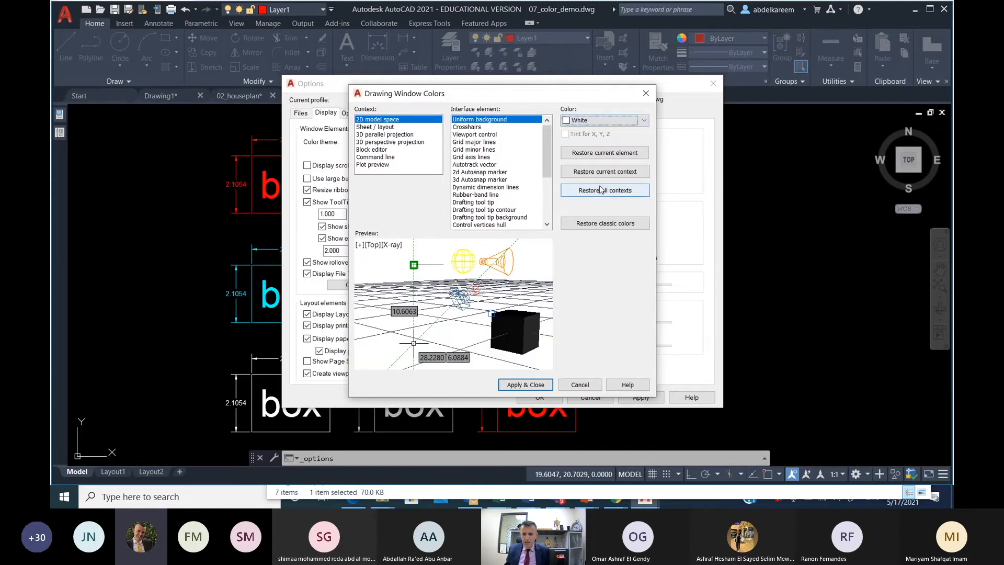
left_click(516, 385)
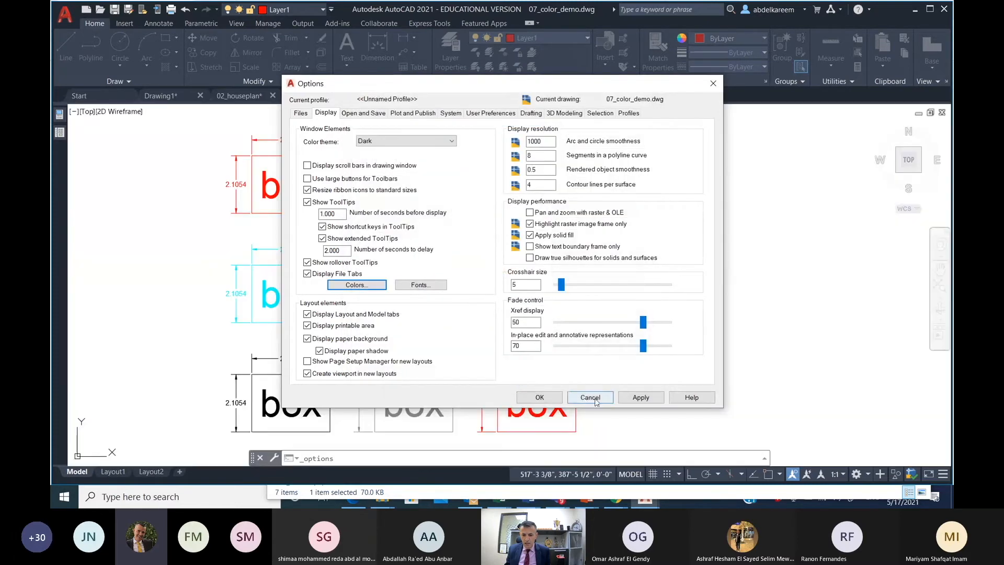
left_click(630, 401)
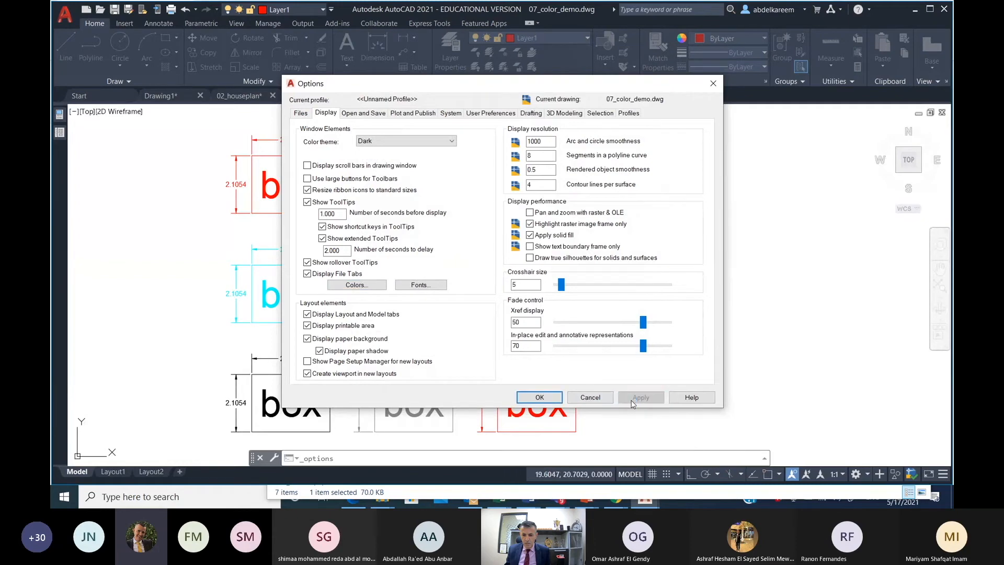
left_click(540, 398)
- Set the 2D model space uniform background color back to Black and apply it
mouse_move(415, 180)
middle_mouse_down()
mouse_move(580, 177)
mouse_move(575, 216)
middle_mouse_up()
middle_click_drag(567, 215, 487, 203)
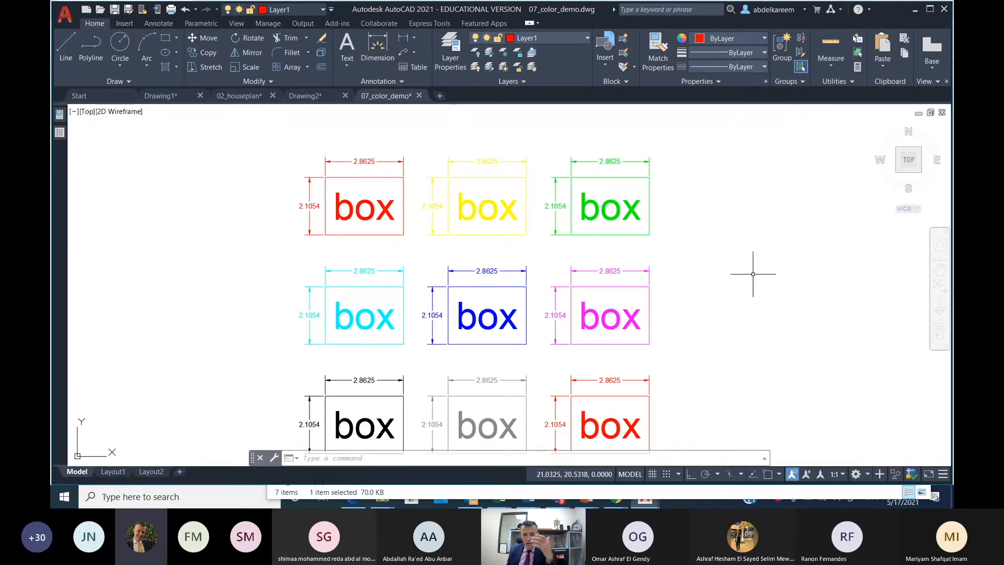
mouse_move(683, 230)
middle_mouse_down()
mouse_move(572, 248)
mouse_move(574, 227)
middle_mouse_up()
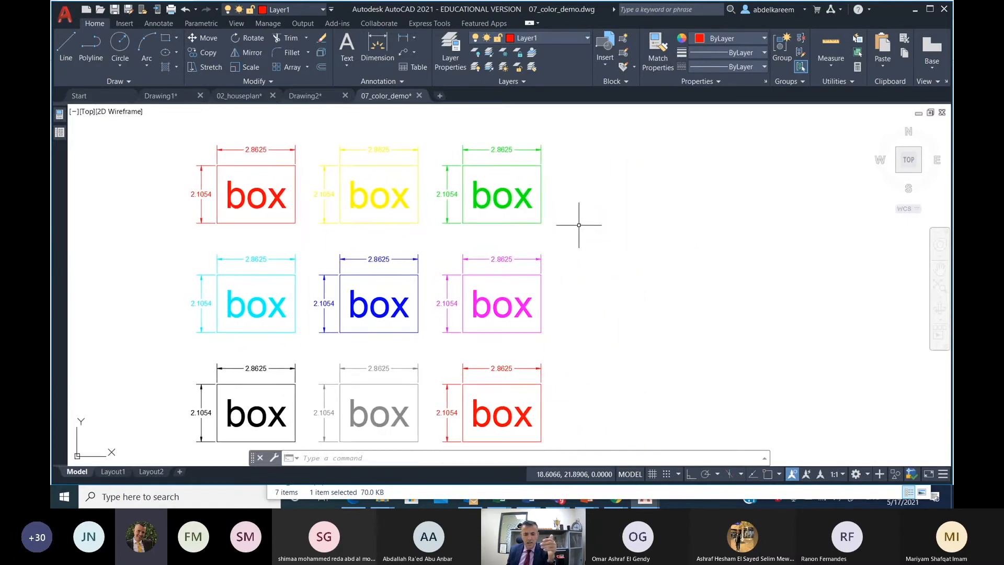
right_click(582, 225)
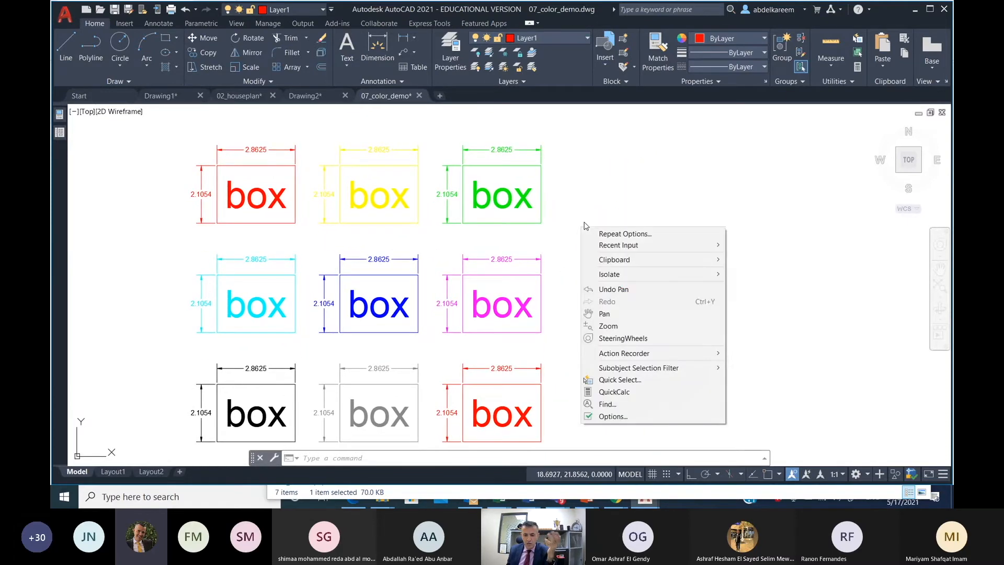
left_click(657, 417)
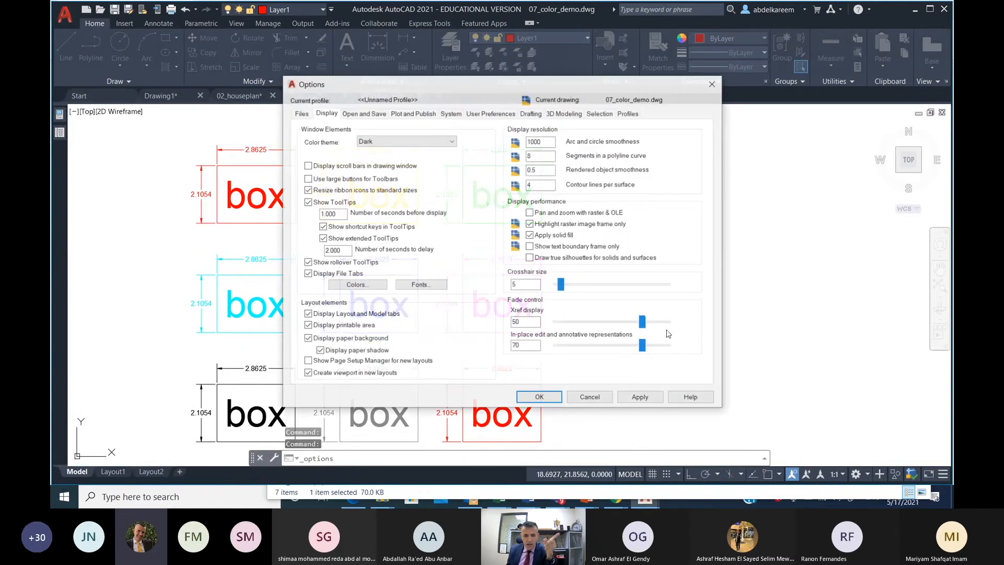
left_click(350, 285)
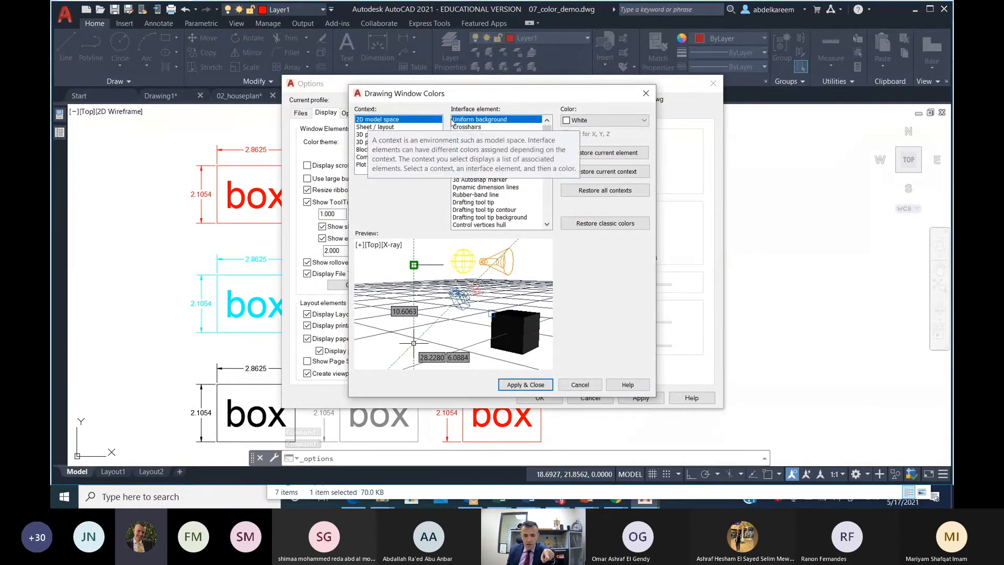
left_click(628, 120)
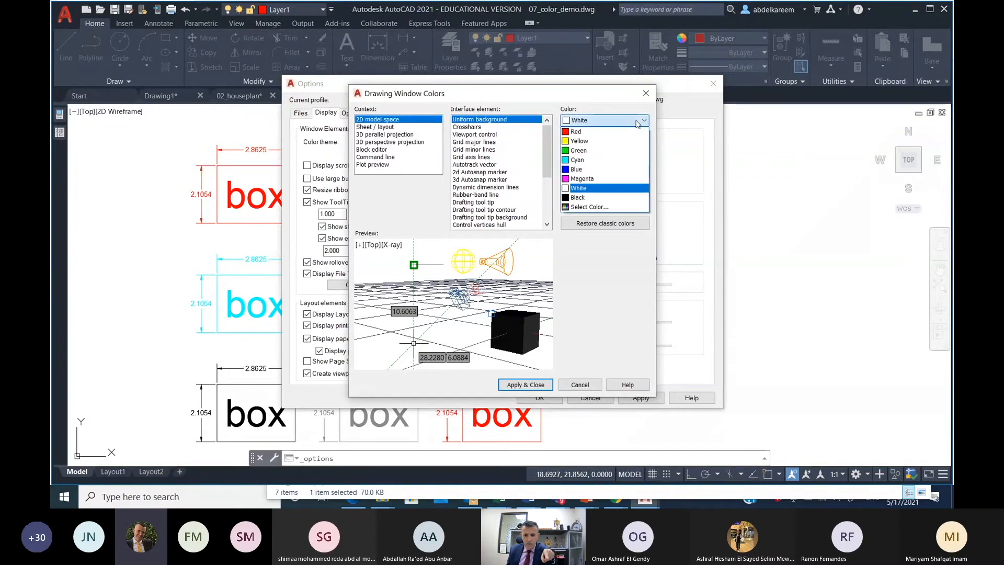
left_click(602, 199)
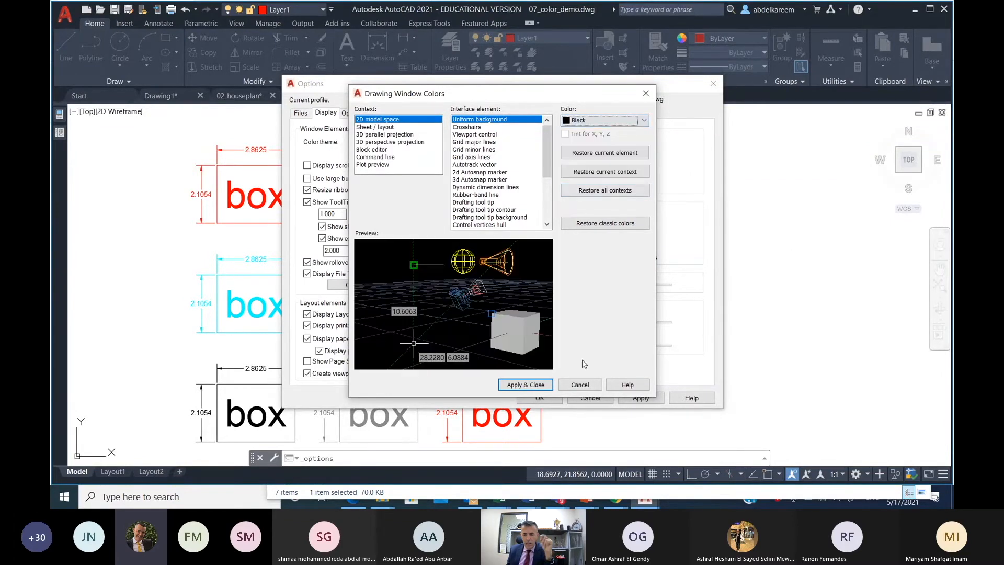
left_click(525, 385)
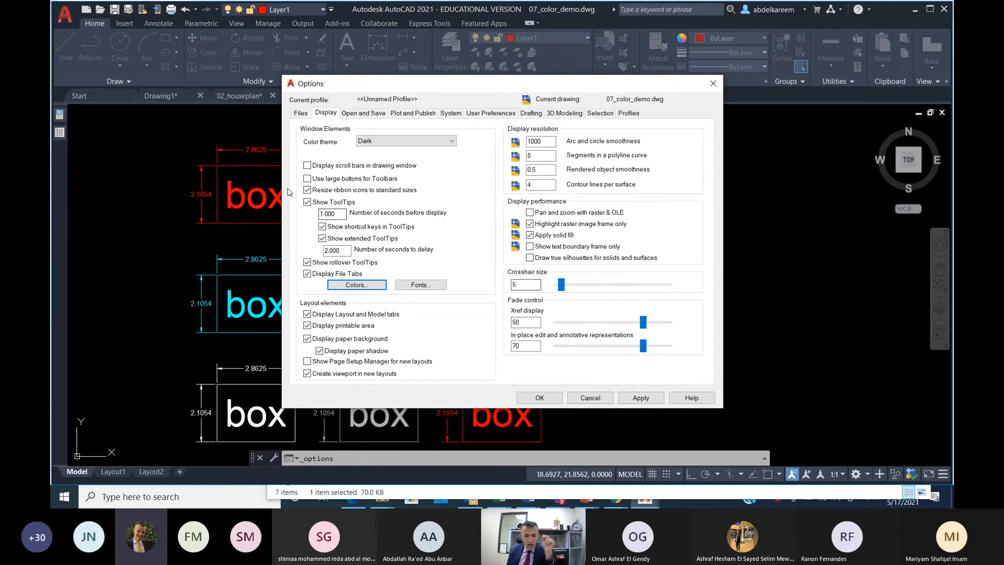
- Enable and apply scroll bars in the drawing window, and clear that option again
left_click(308, 165)
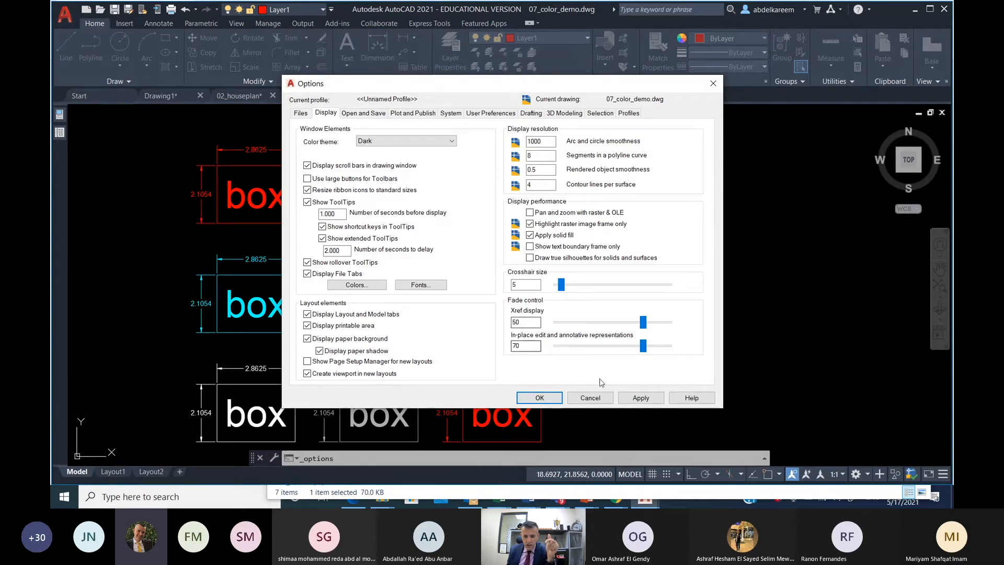
left_click(633, 397)
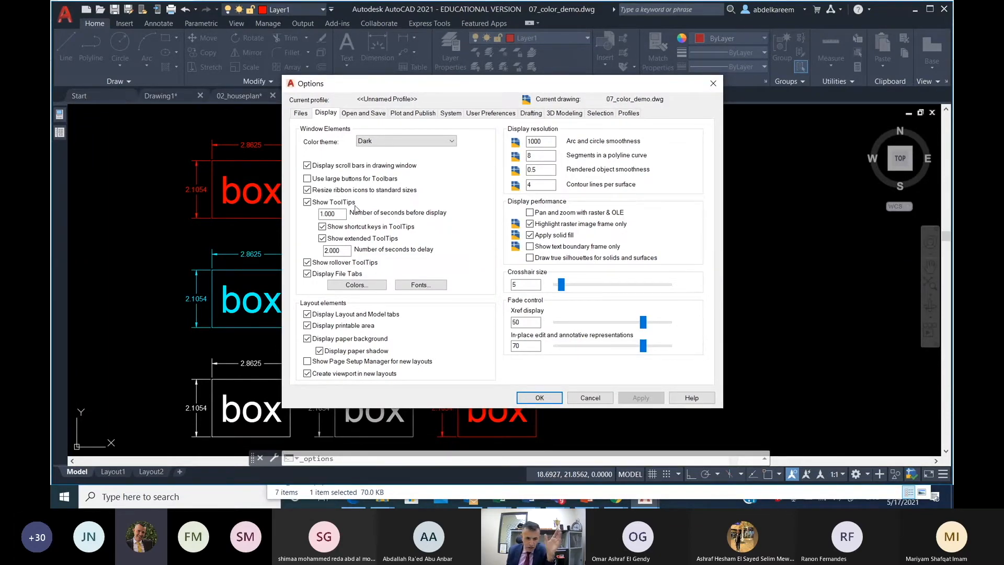
left_click(307, 166)
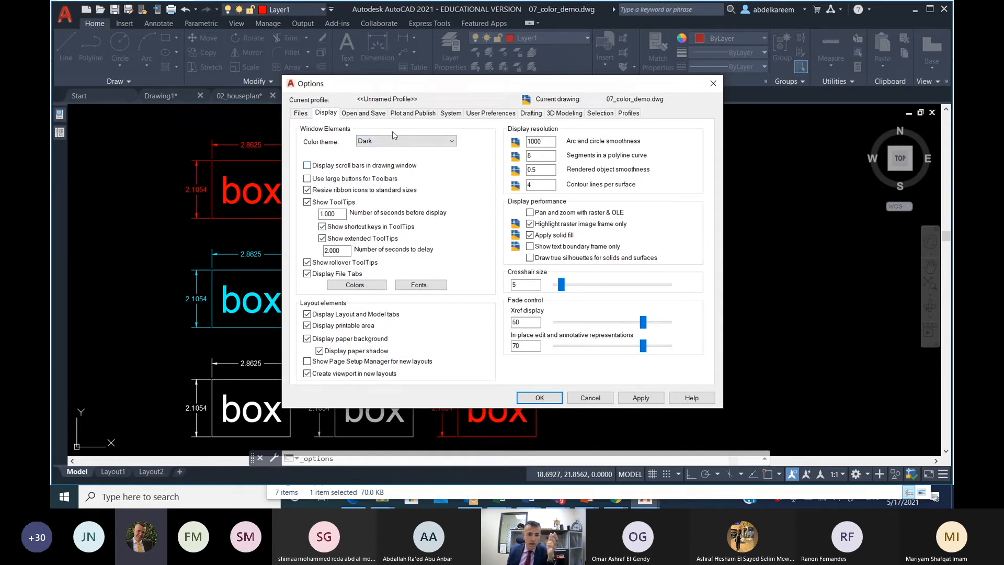
- Look over the plot and publish options and user preferences, and slightly increase the AutoSnap marker size in the drafting options
left_click(401, 114)
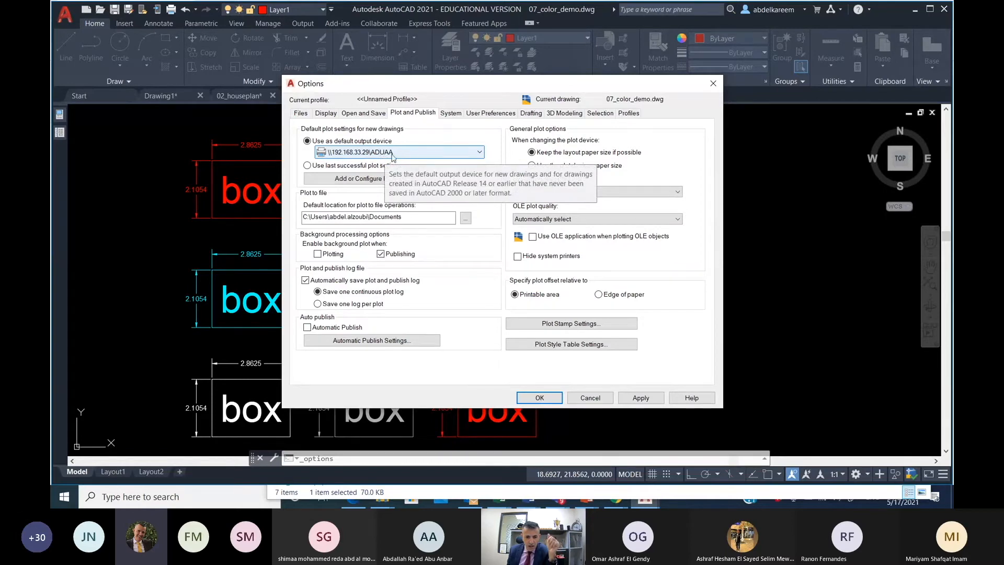
left_click(478, 114)
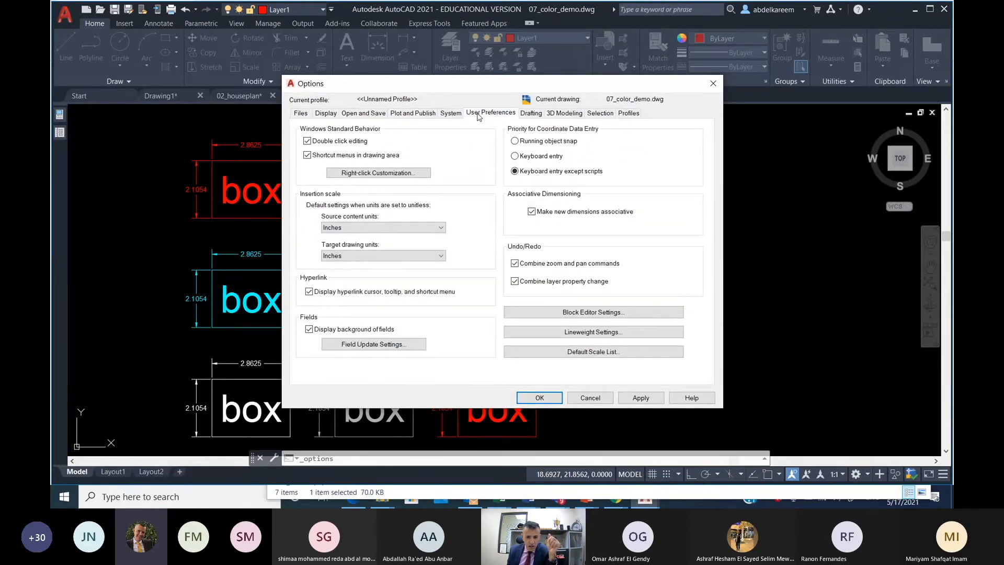
left_click(521, 115)
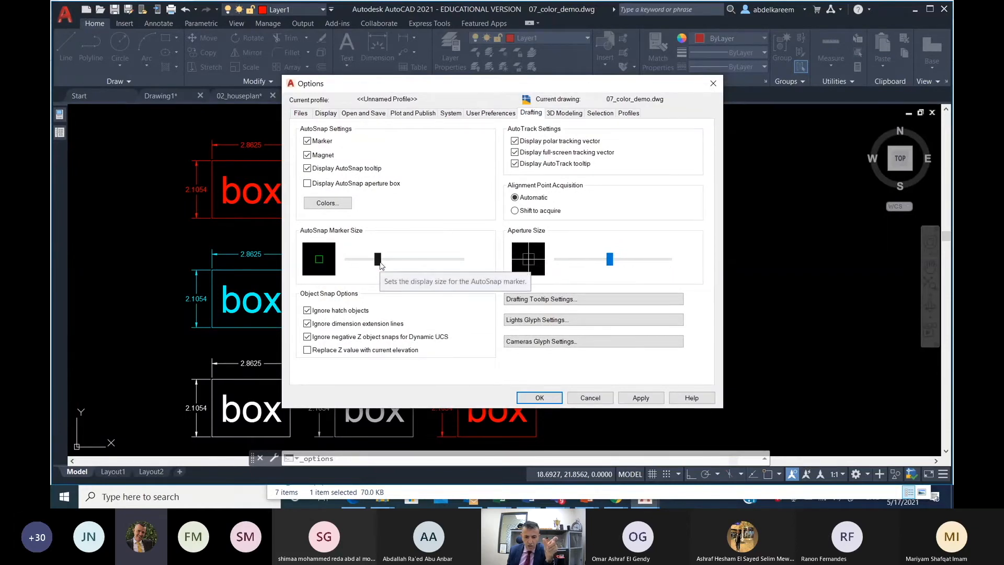
left_click_drag(379, 263, 382, 261)
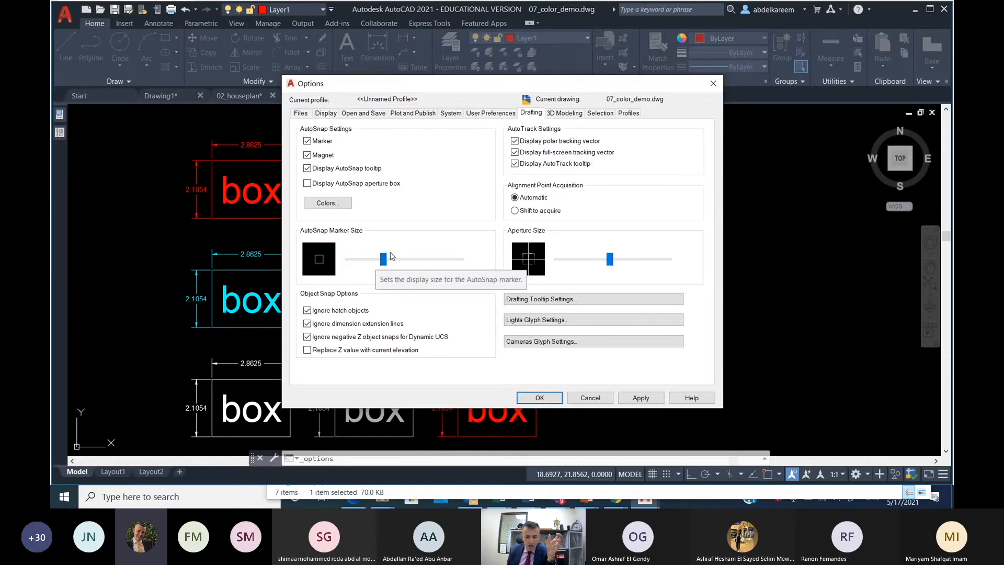
- Set the default save format for drawings to AutoCAD 2013/LT2013 Drawing (*.dwg)
left_click(358, 116)
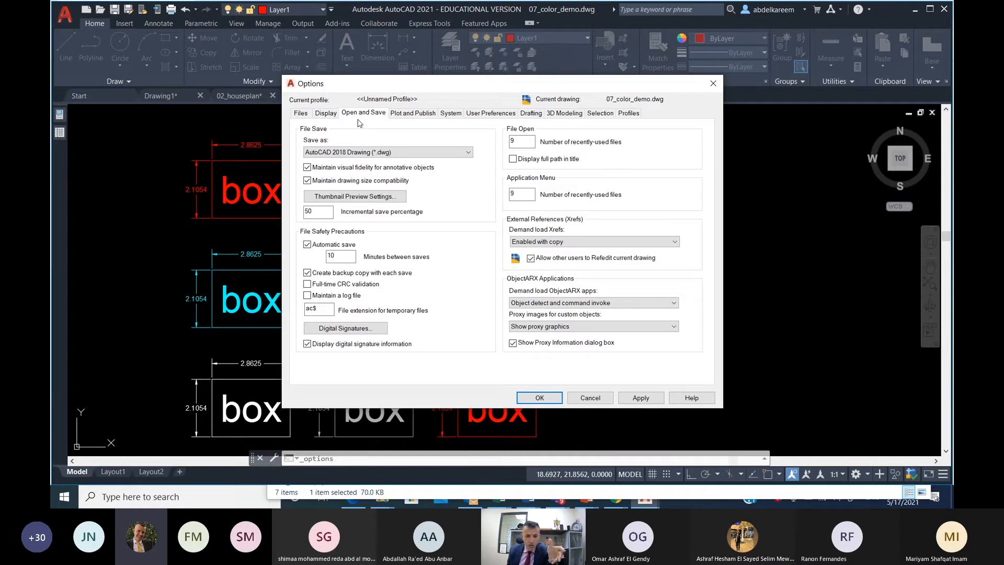
left_click(469, 153)
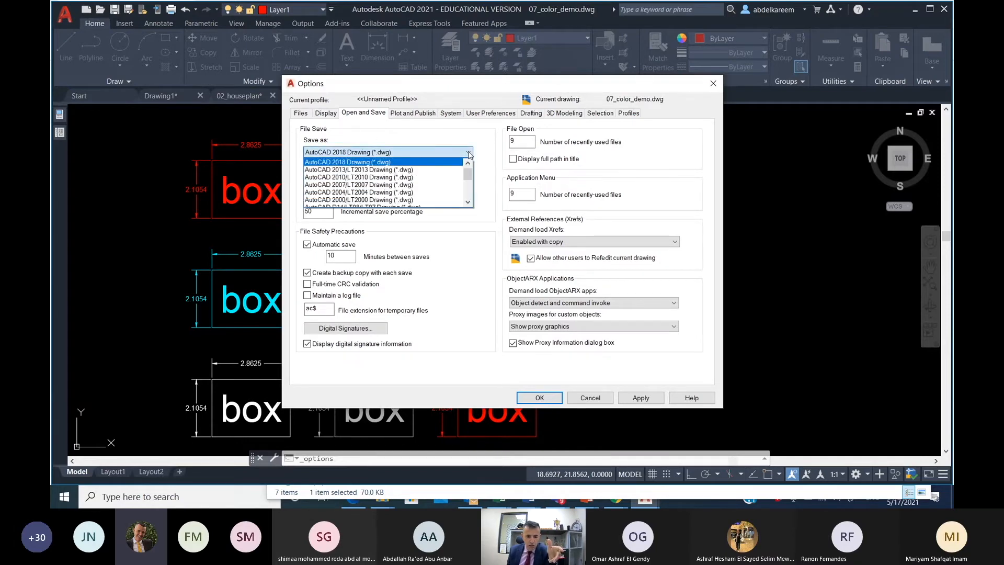
mouse_move(468, 174)
left_mouse_down()
mouse_move(475, 197)
mouse_move(477, 174)
left_mouse_up()
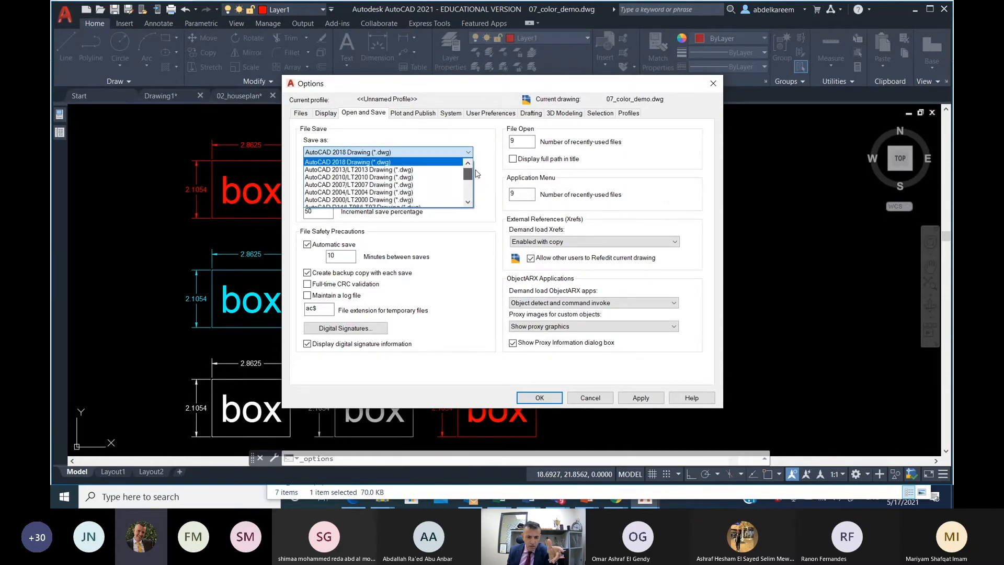
left_click(316, 170)
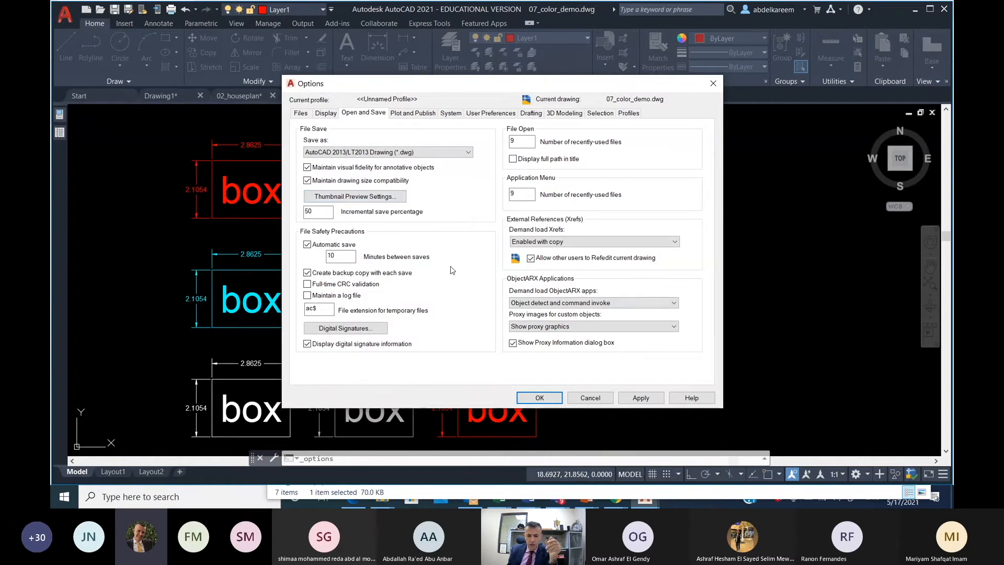
- Look through the available DWG, template and DXF formats for saving drawings, keeping the current format
left_click(468, 152)
left_click_drag(470, 173, 467, 151)
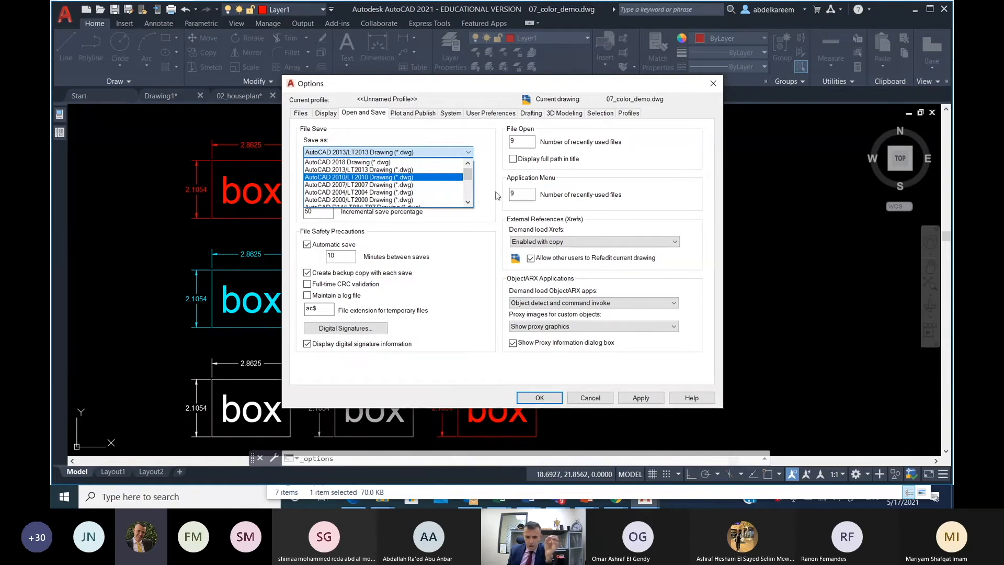
left_click(468, 202)
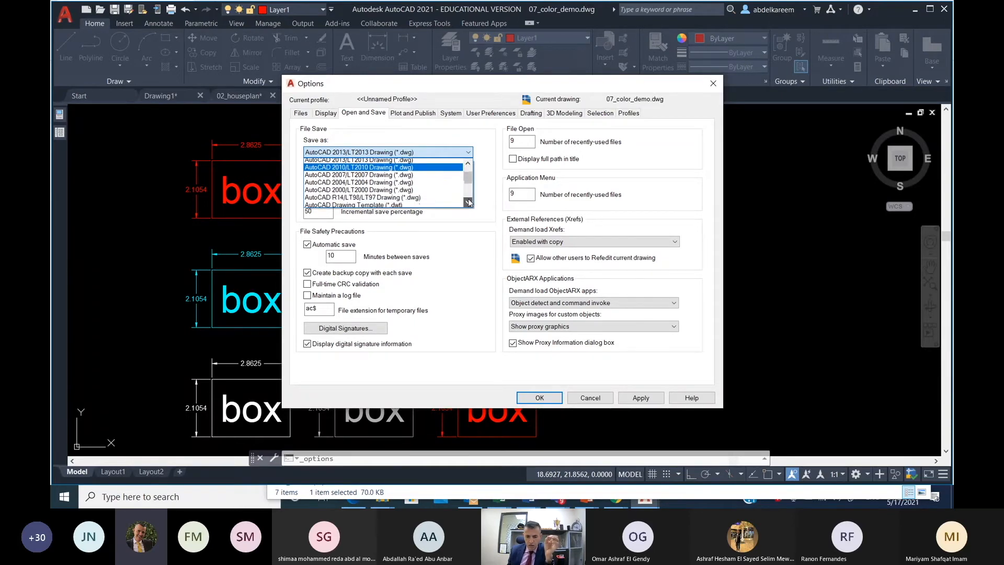
scroll(405, 189, "down", 2)
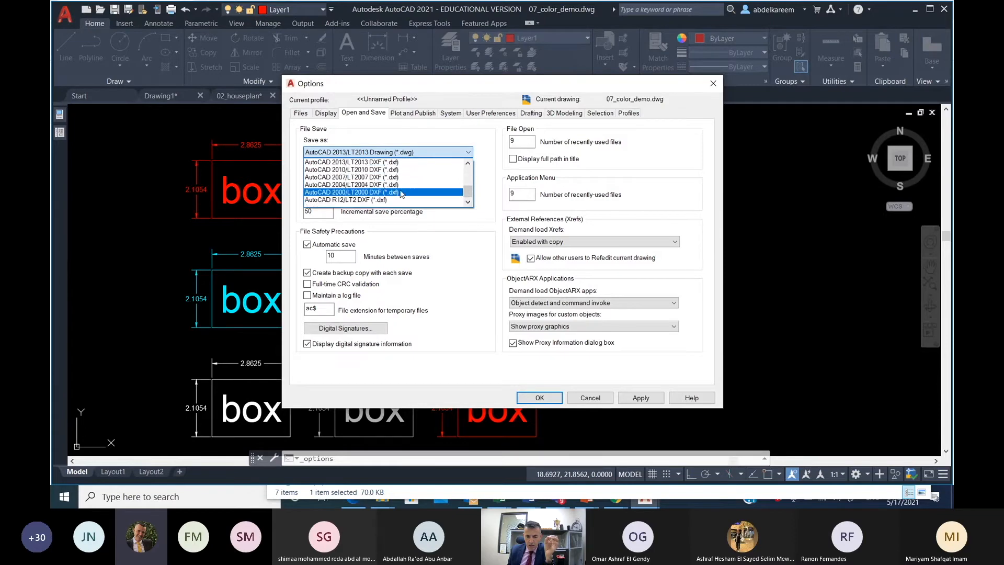
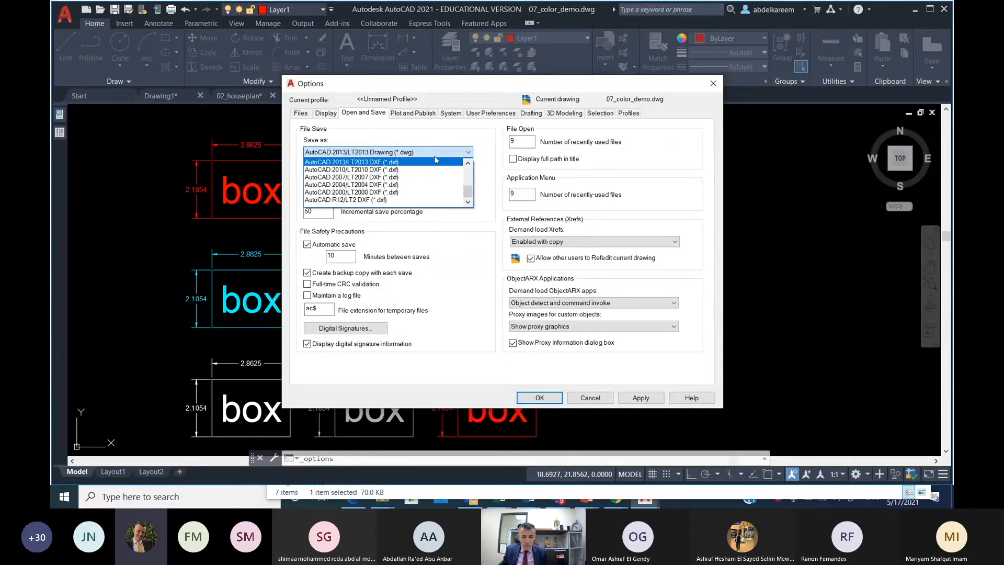
left_click(554, 118)
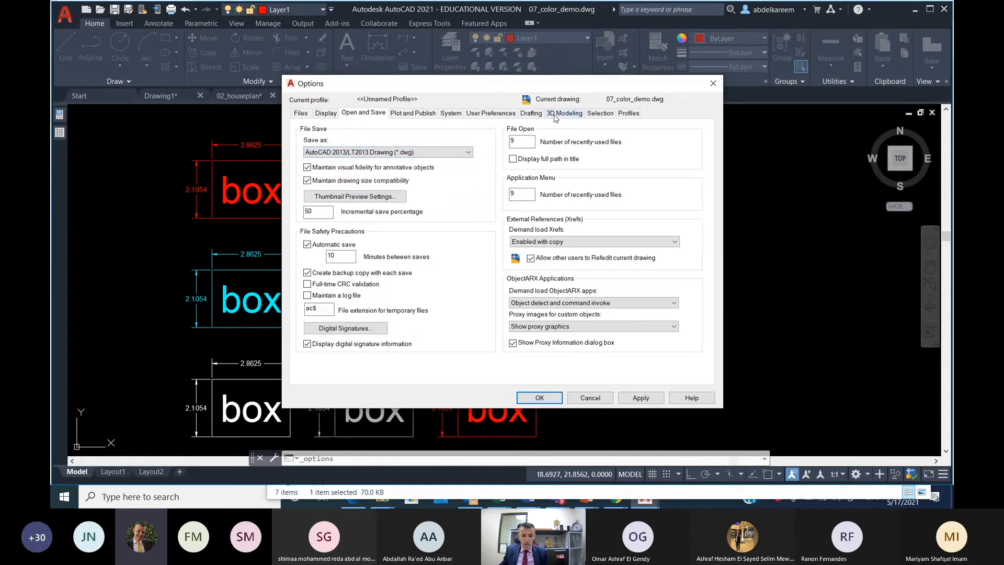
- Look over the user preferences and display settings, and apply and close the Options
left_click(535, 114)
left_click(498, 113)
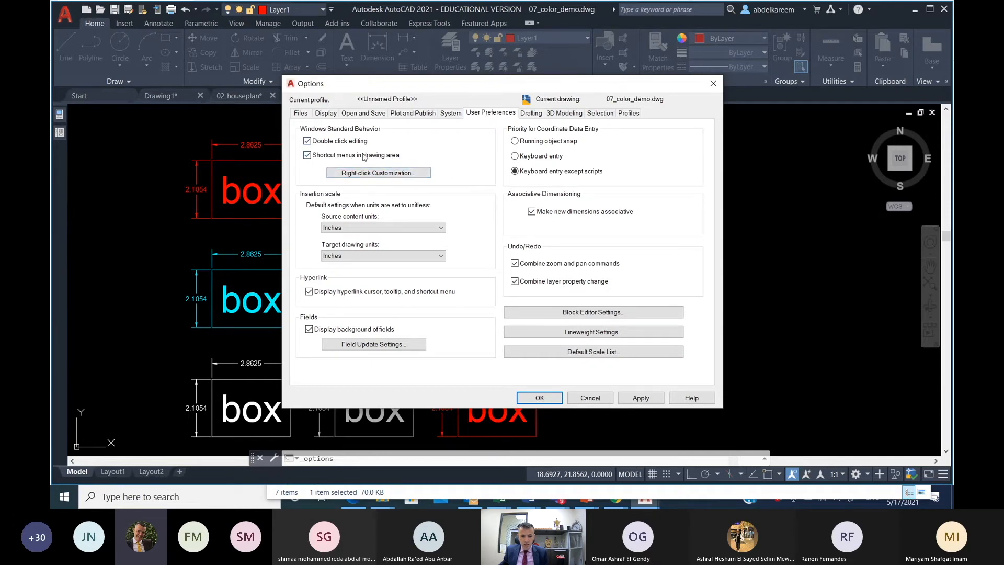
mouse_move(390, 155)
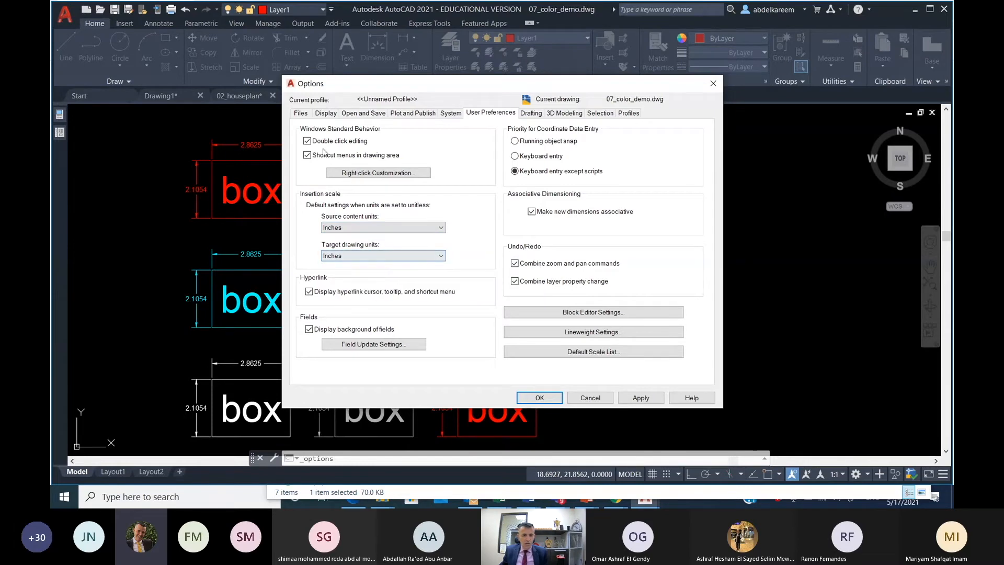
left_click(322, 113)
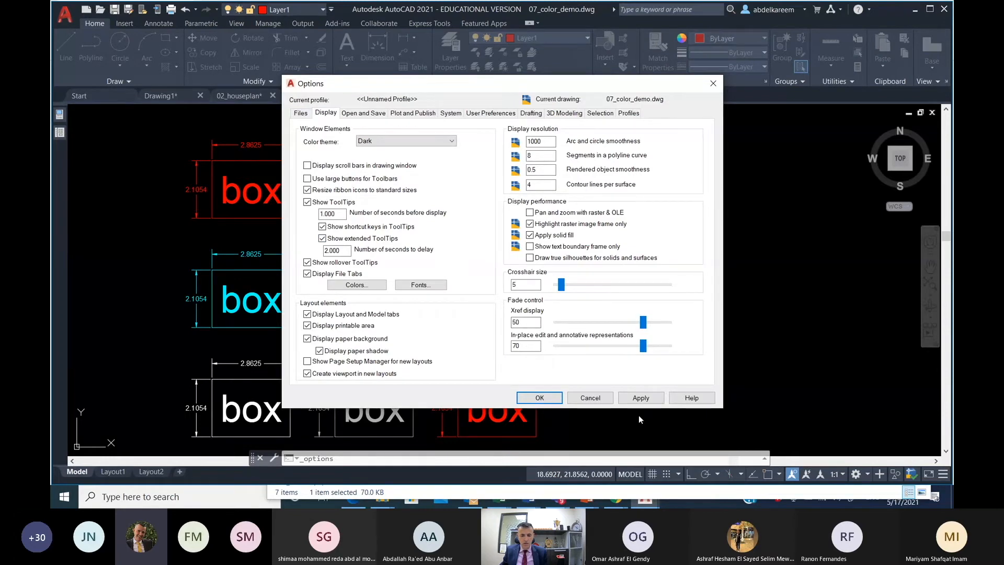
left_click(630, 396)
left_click(539, 397)
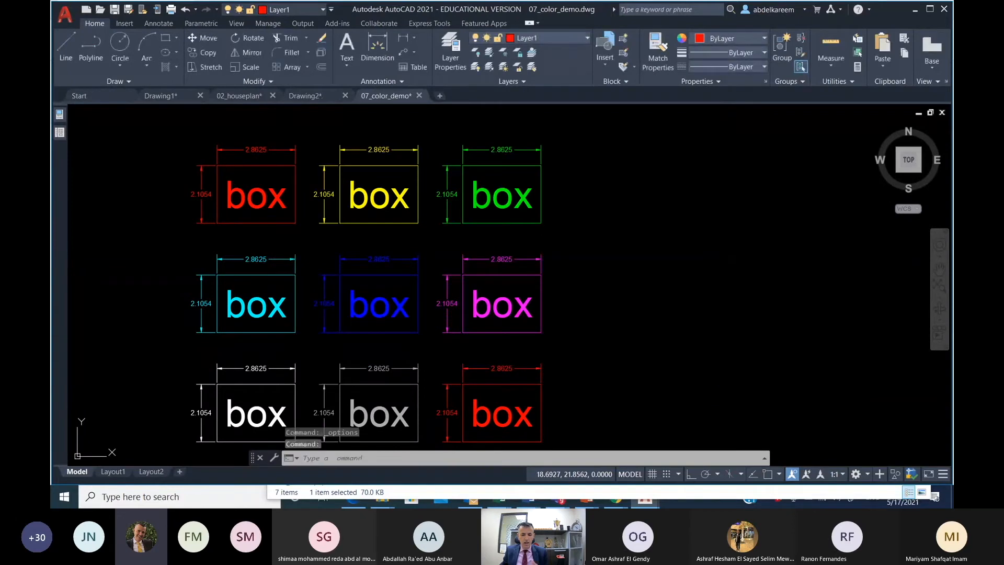
mouse_move(381, 298)
middle_mouse_down()
mouse_move(437, 270)
mouse_move(542, 280)
mouse_move(513, 226)
middle_mouse_up()
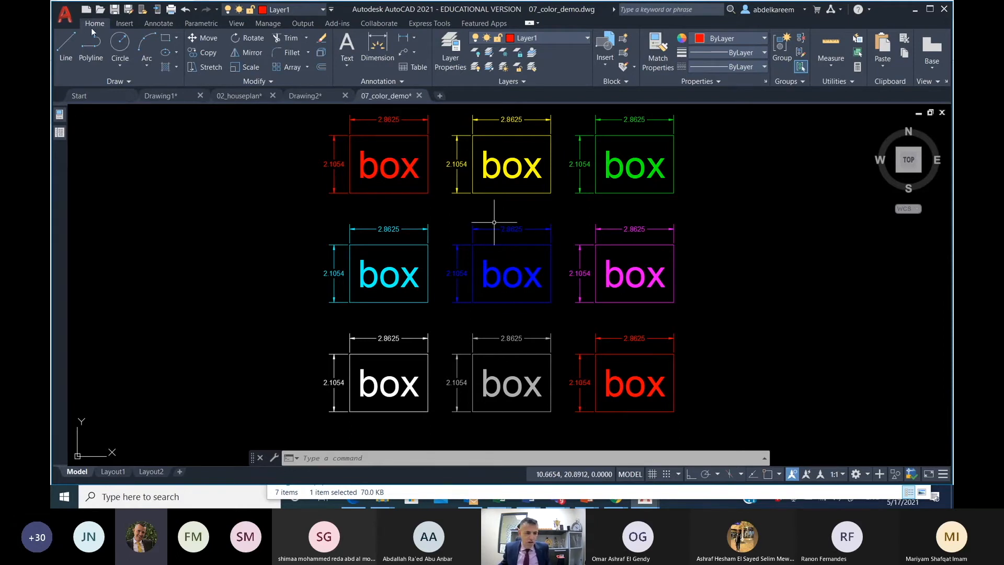
left_click(71, 19)
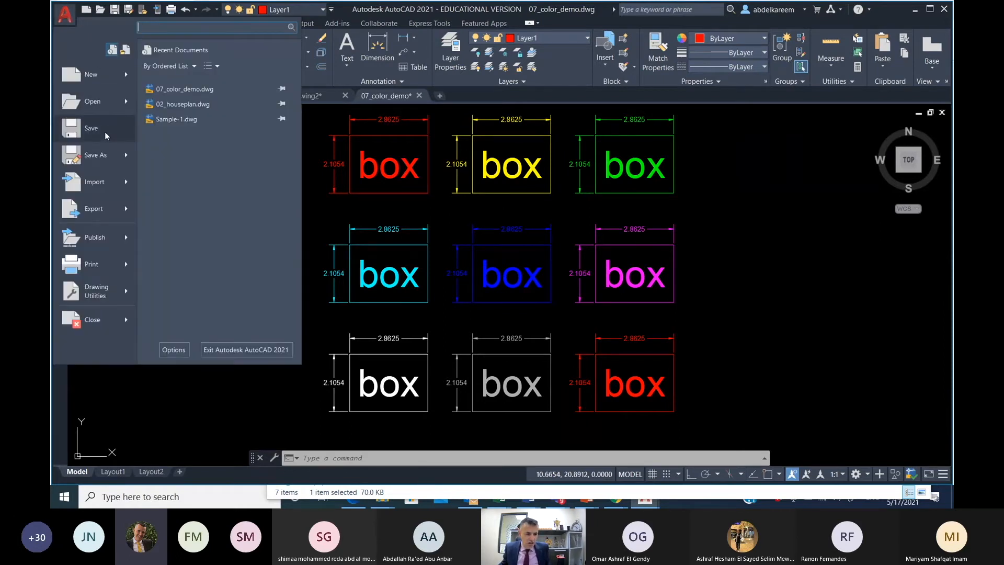
left_click(880, 260)
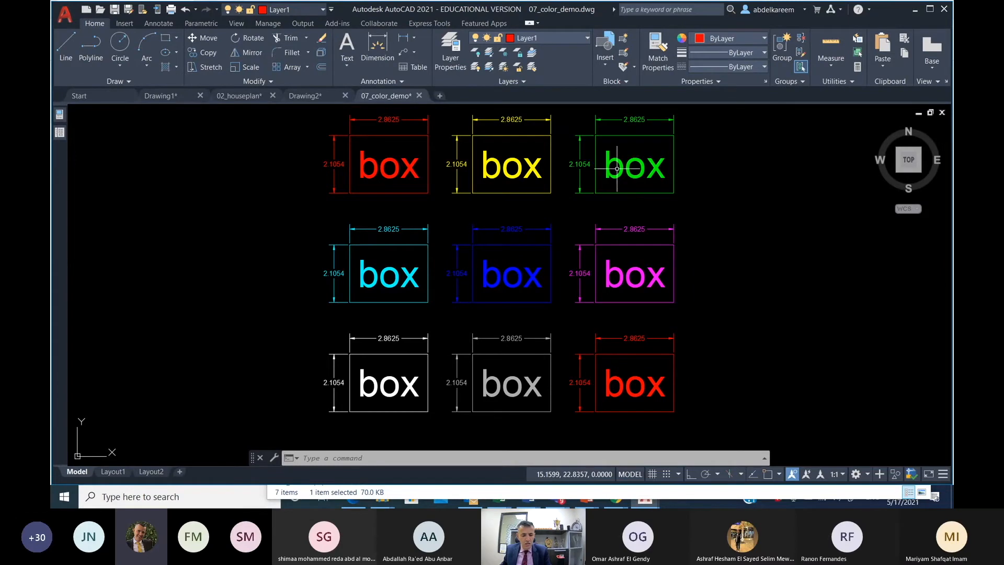
- Switch to File Explorer and open the 01_ball_diamond drawing from the chapter_02 exercise folder
key("alt+Tab")
key("alt+Tab")
key("alt+Tab")
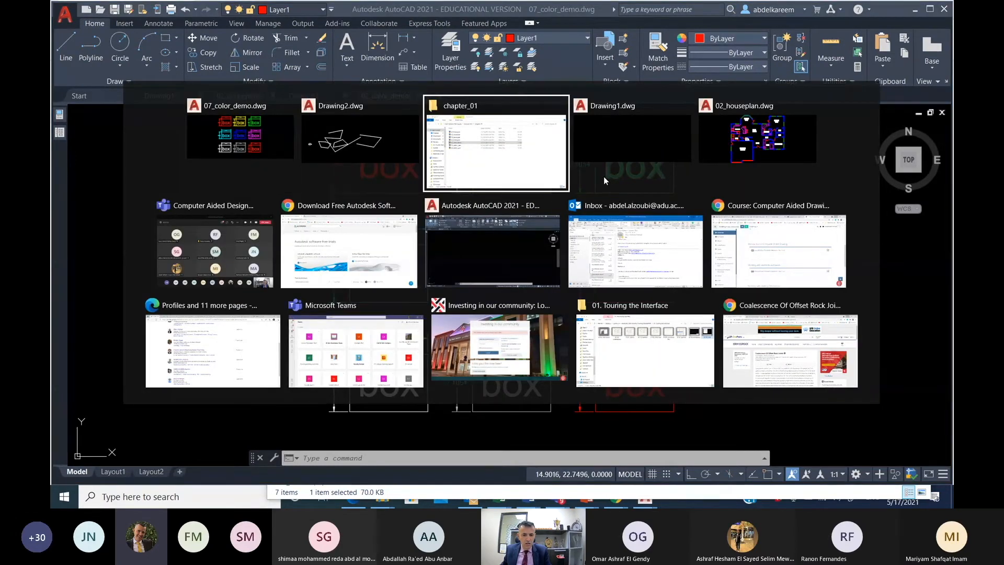
left_click(466, 195)
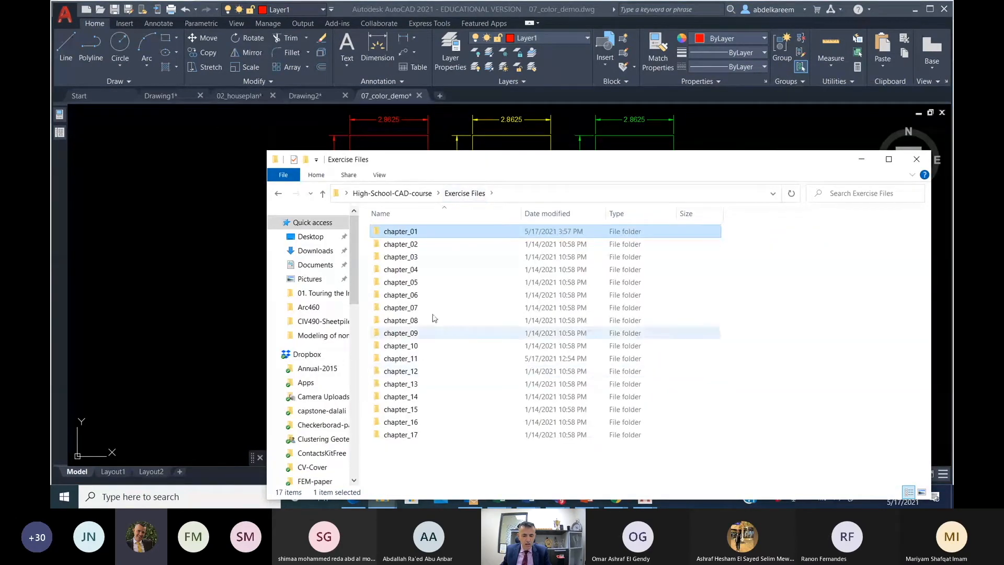
double_click(409, 246)
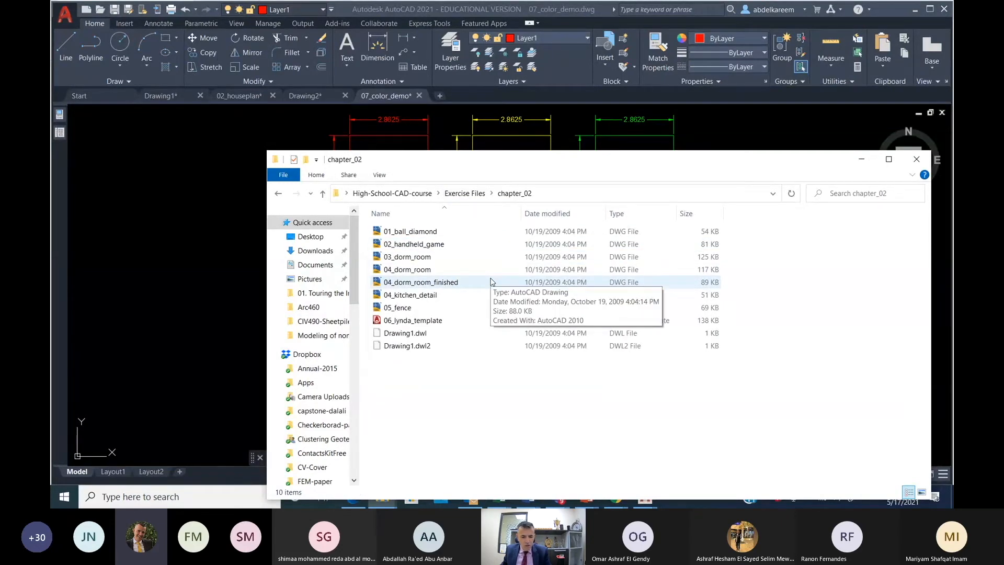
double_click(411, 231)
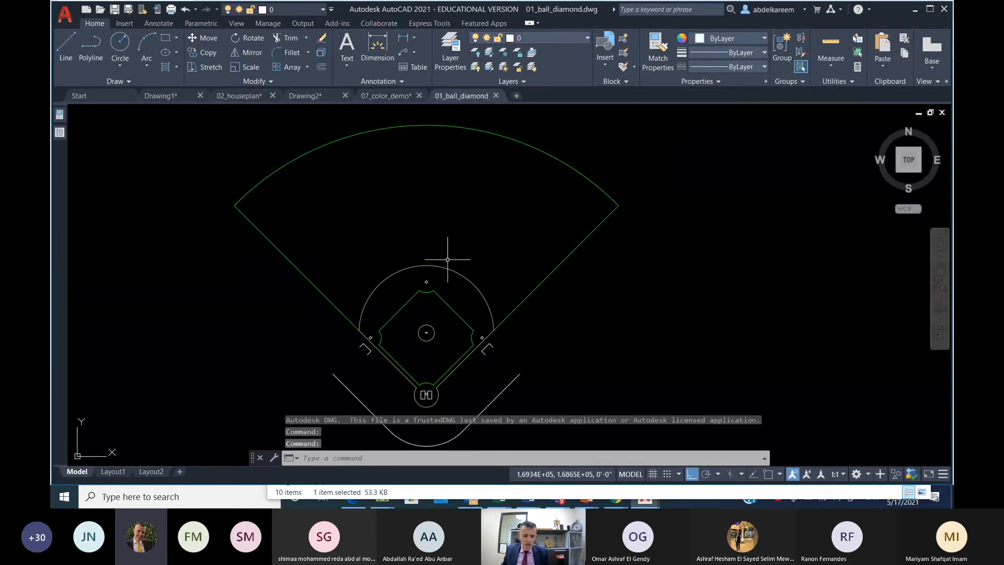
- Inspect the ball diamond drawing and check its length type, precision and insertion scale in the Drawing Units settings, without changing them
scroll(448, 258, "down", 3)
scroll(481, 260, "up", 3)
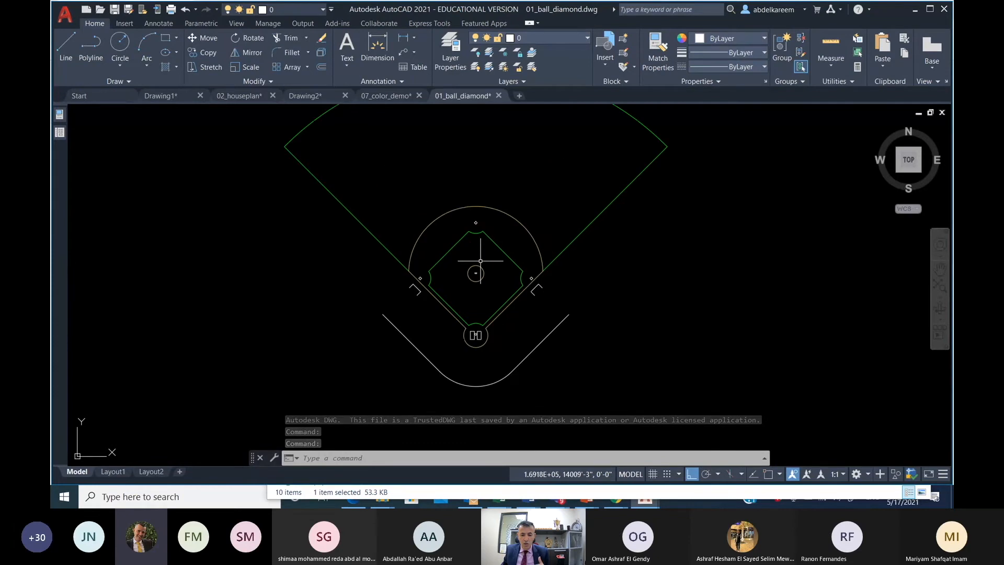
middle_click_drag(477, 262, 460, 329)
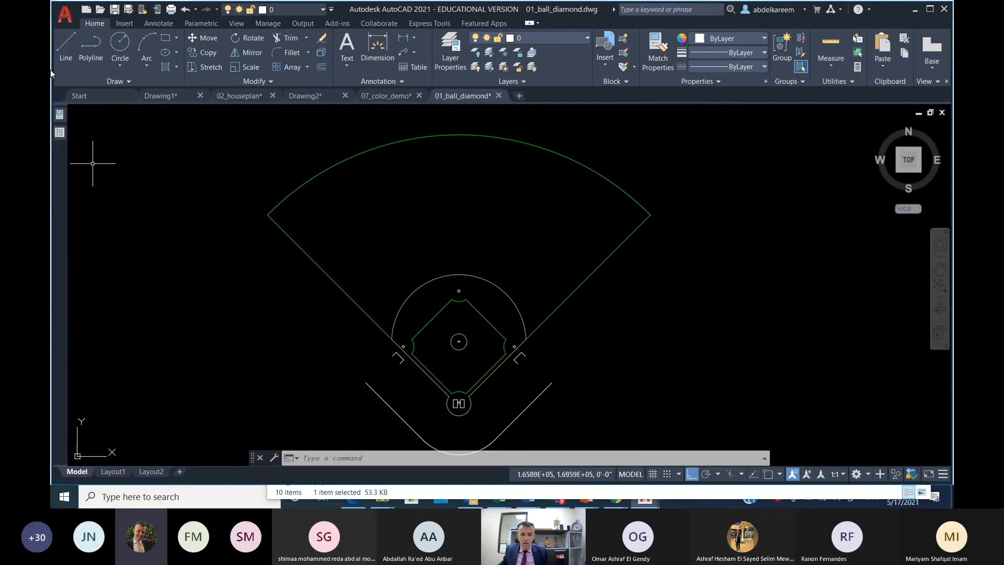
left_click(65, 24)
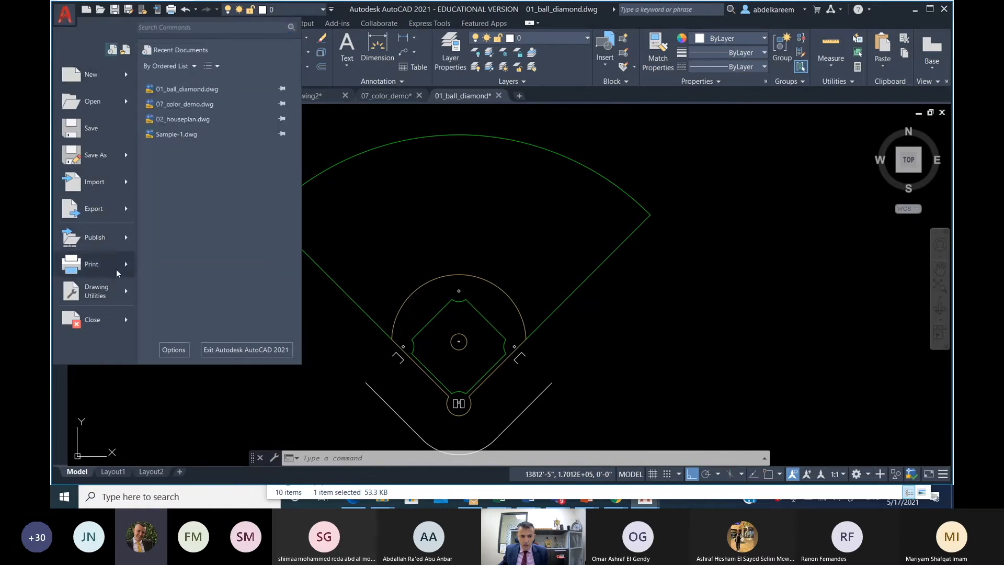
mouse_move(107, 296)
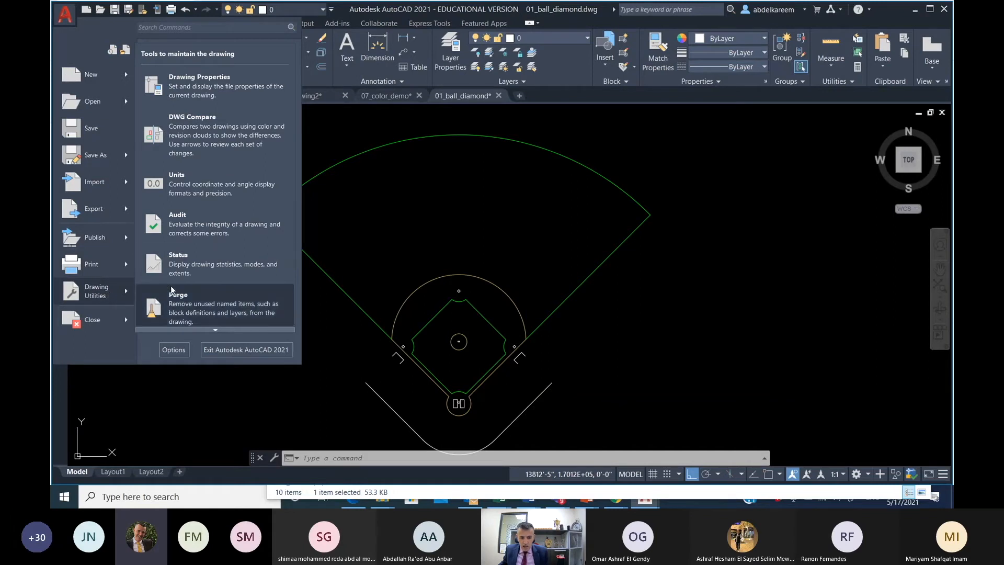
left_click(182, 184)
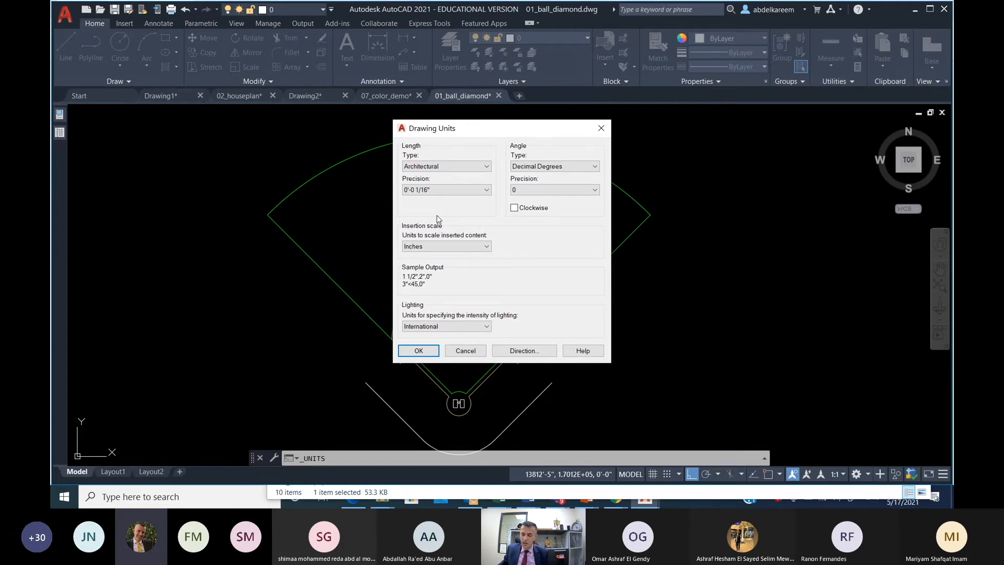
left_click(465, 351)
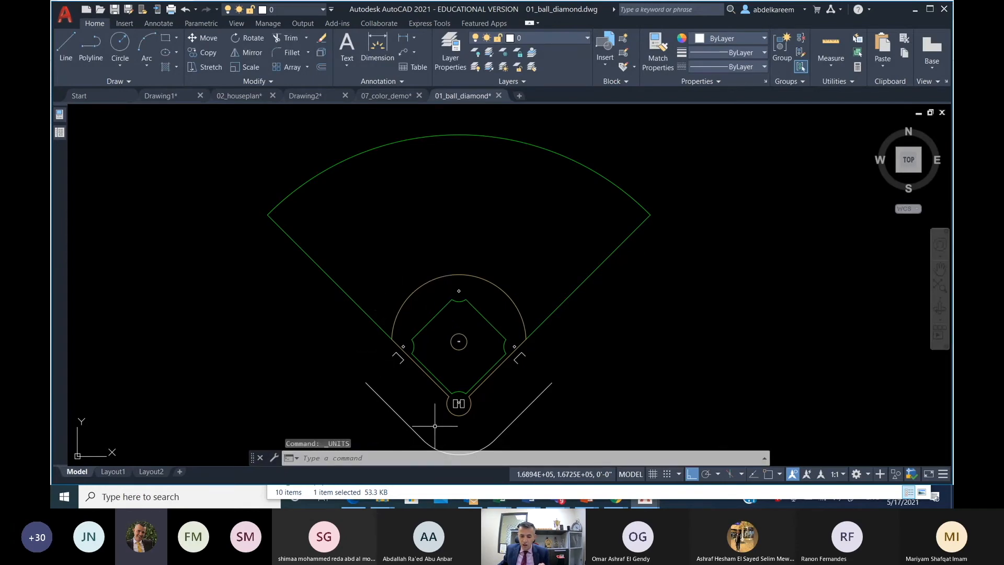
- Open the 02_handheld_game drawing from the chapter_02 folder and check its settings with the UNITS command
key("alt+Tab")
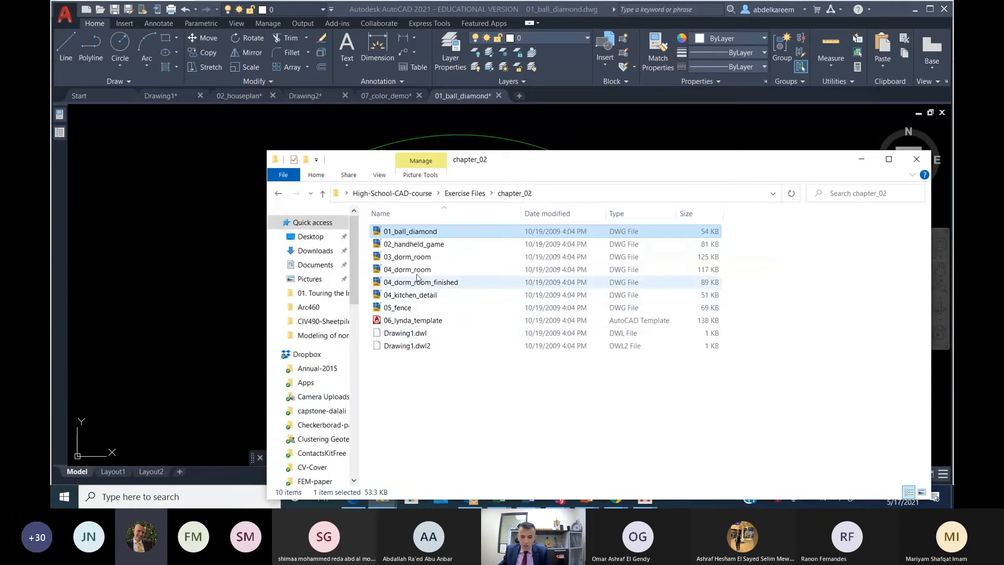
double_click(420, 247)
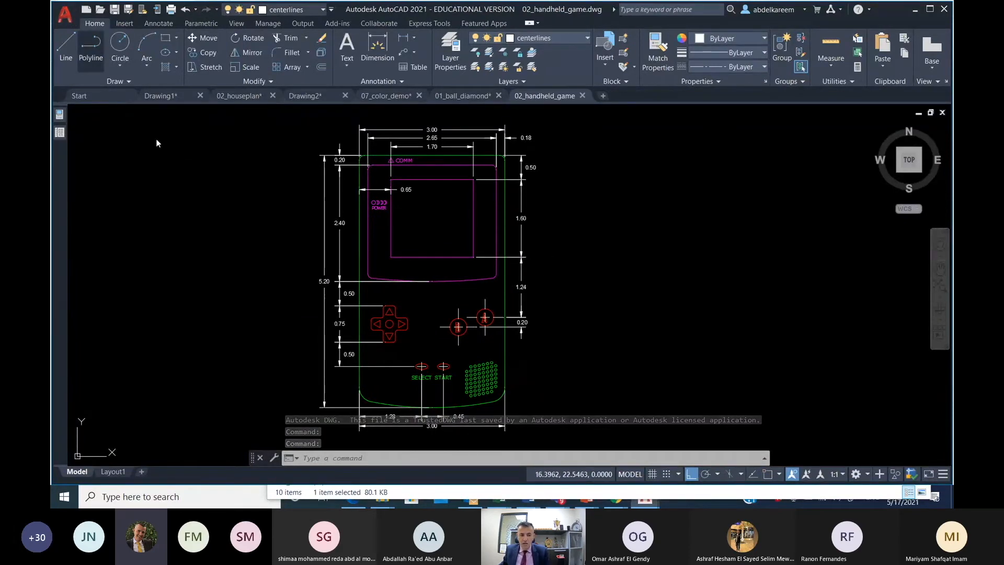
left_click(352, 458)
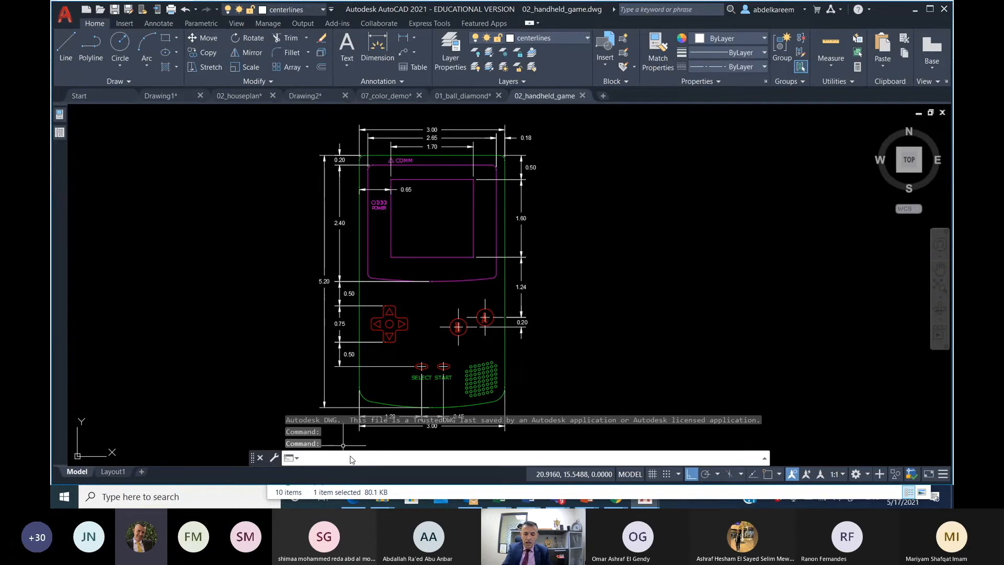
type("unit")
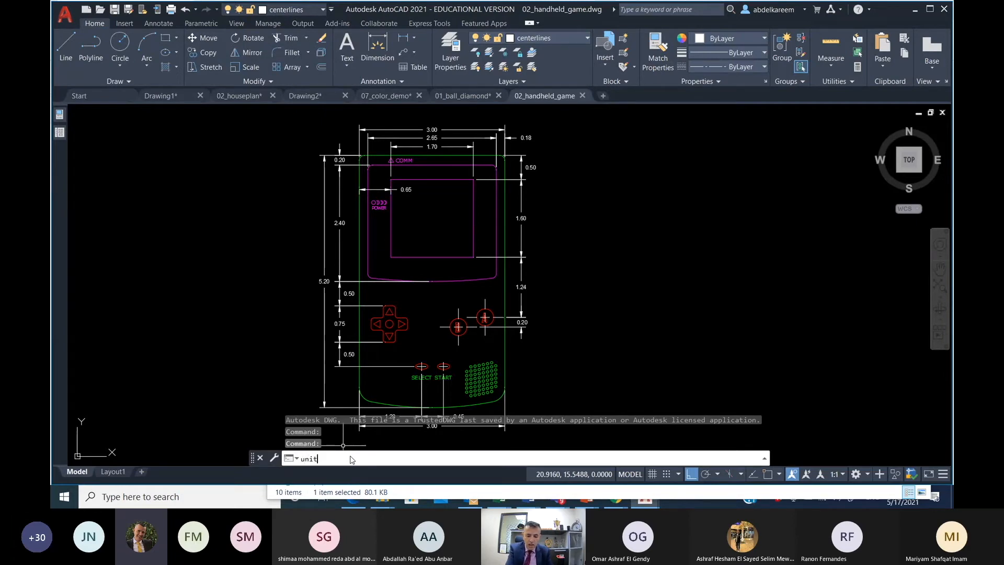
type("s")
key("Return")
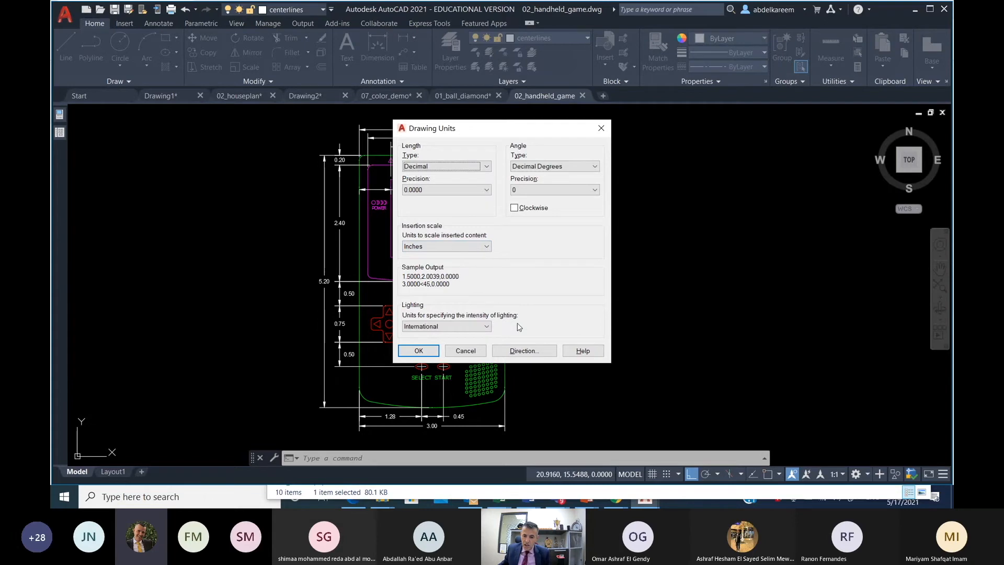
left_click(418, 351)
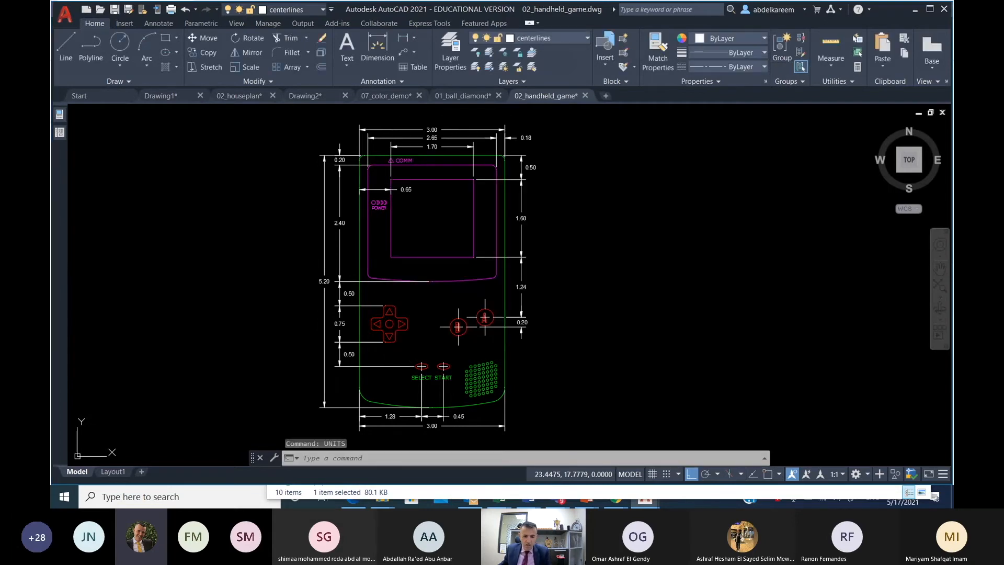
- Open the 04_dorm_room drawing from the chapter_02 folder and examine its floor plan up close
key("alt+Tab")
key("Tab")
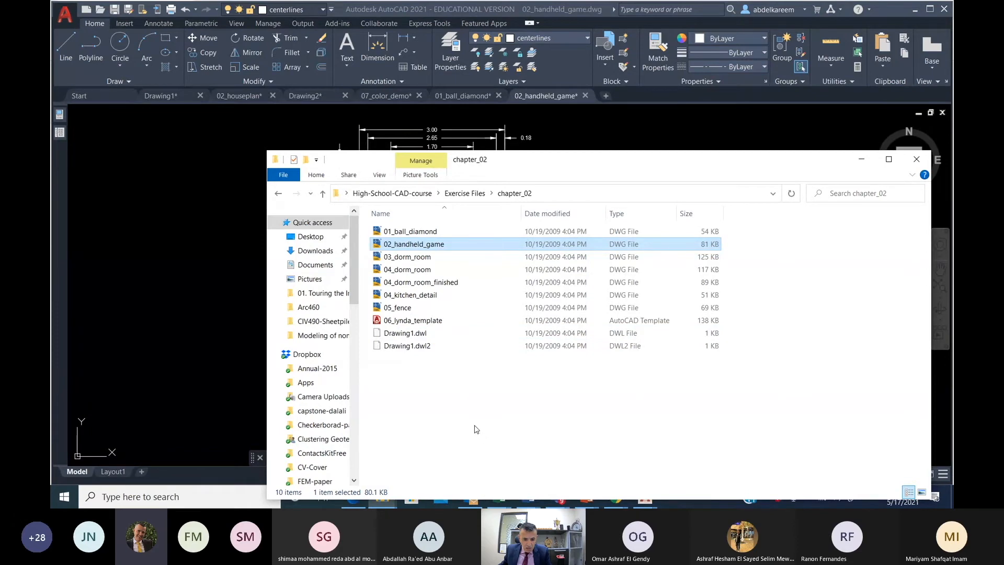
double_click(413, 269)
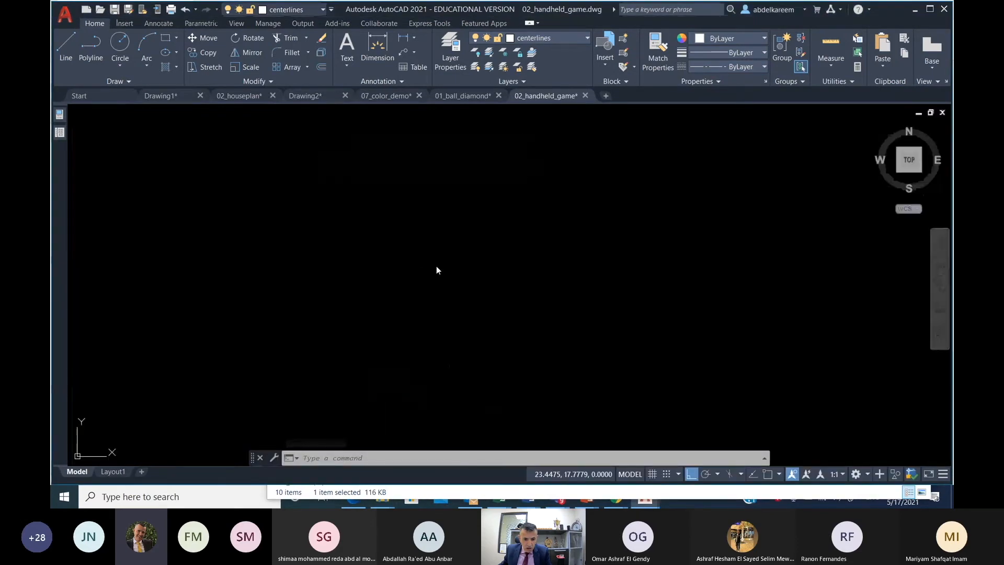
scroll(432, 247, "down", 2)
middle_click_drag(423, 243, 355, 224)
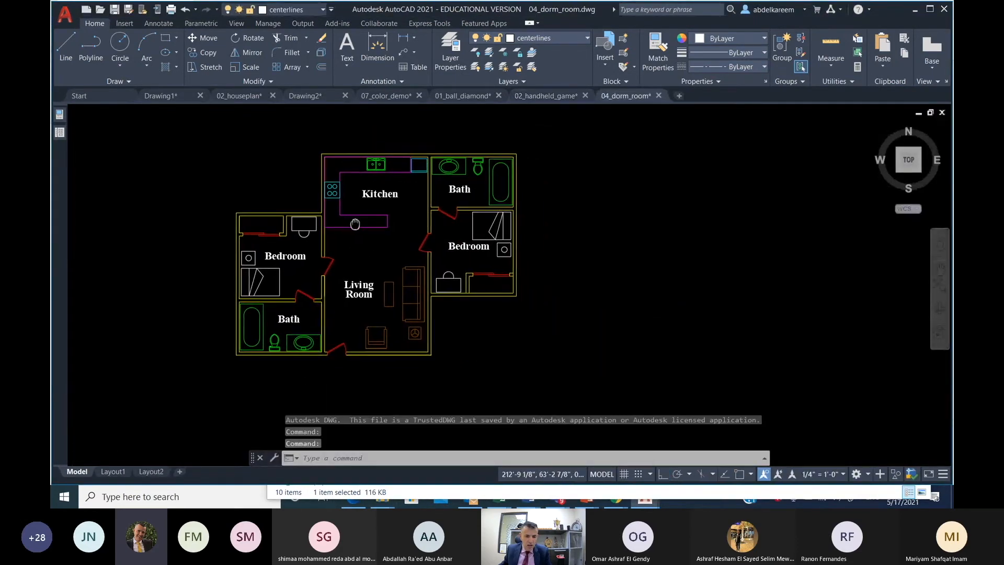
scroll(165, 238, "up", 2)
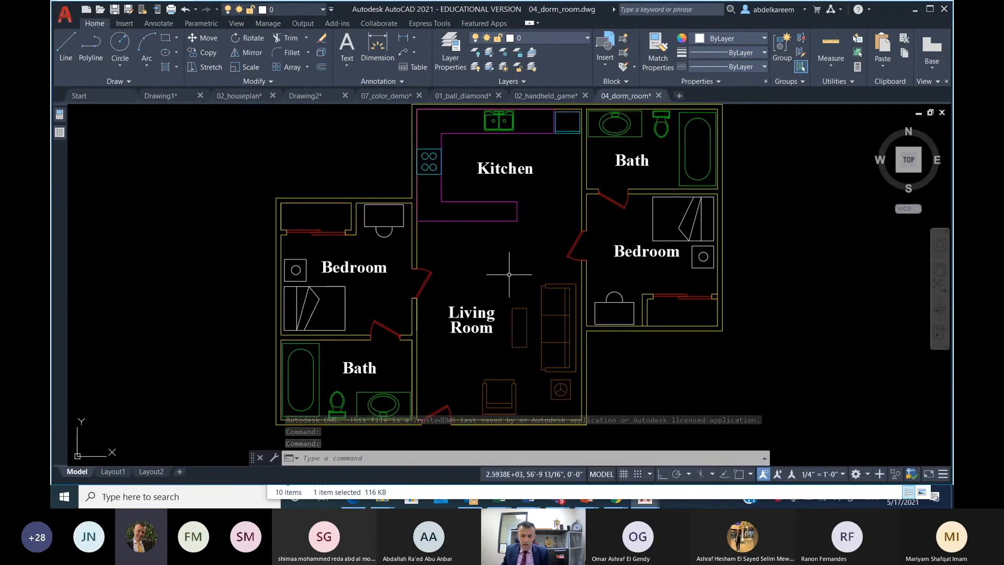
middle_click_drag(448, 242, 420, 275)
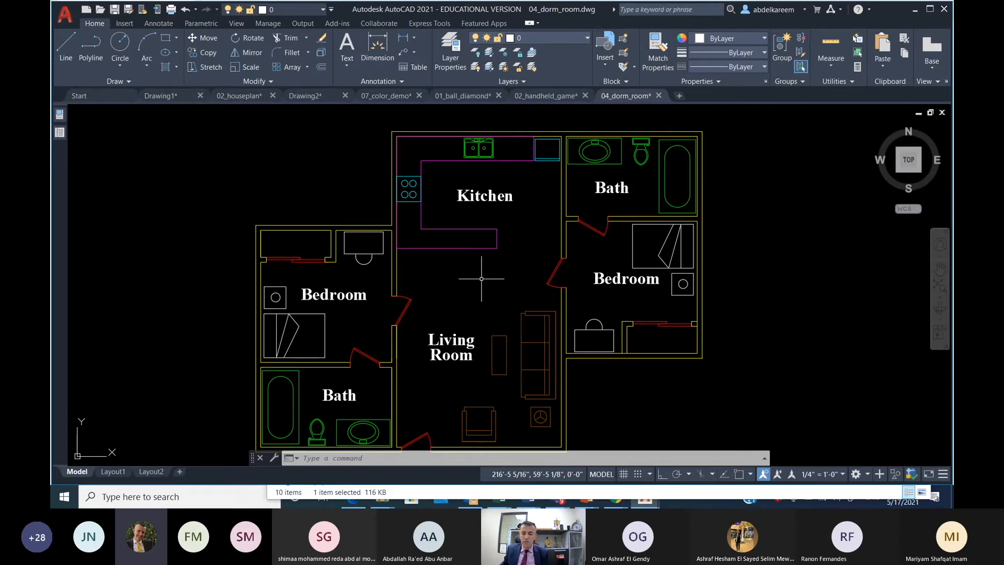
- Create a new drawing from the acadiso template
left_click(86, 9)
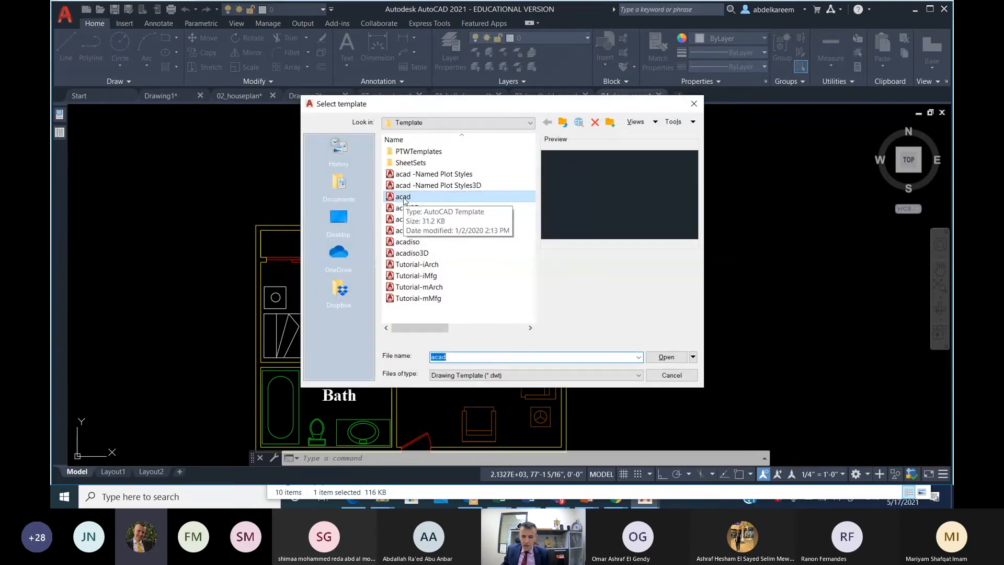
left_click(416, 243)
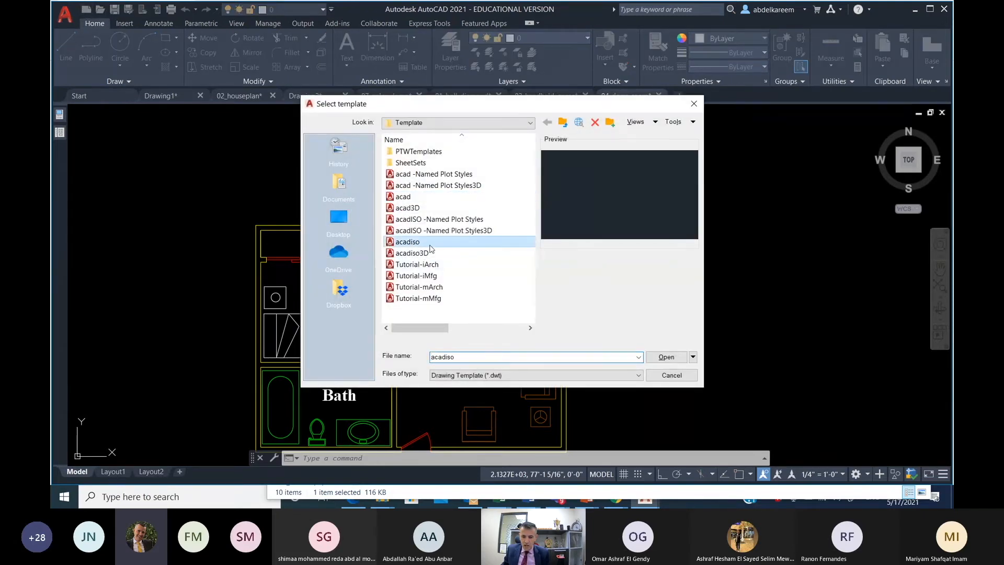
left_click(666, 357)
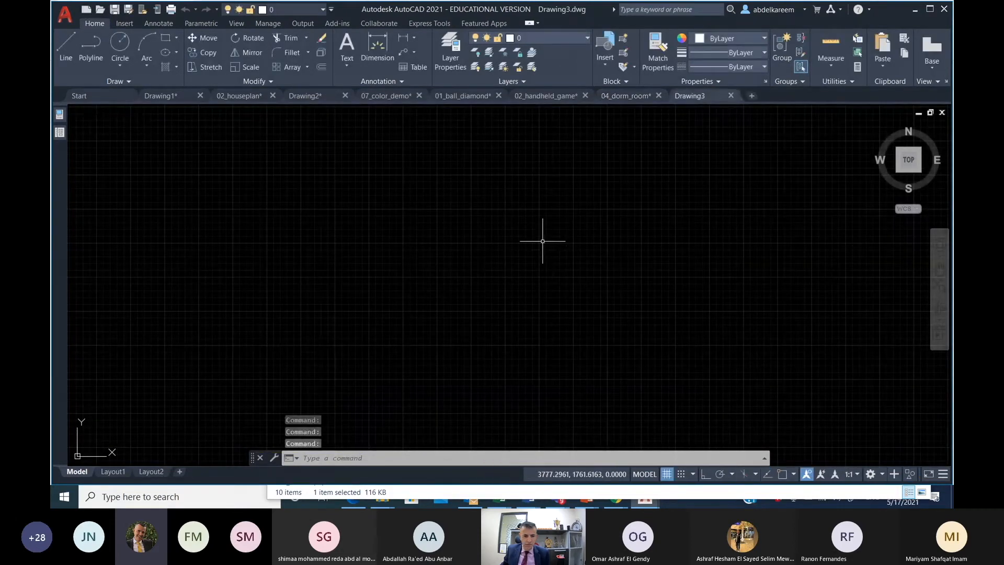
- Check the new drawing's unit settings with the UNITS command and review the insertion scale options without changing them
left_click(340, 458)
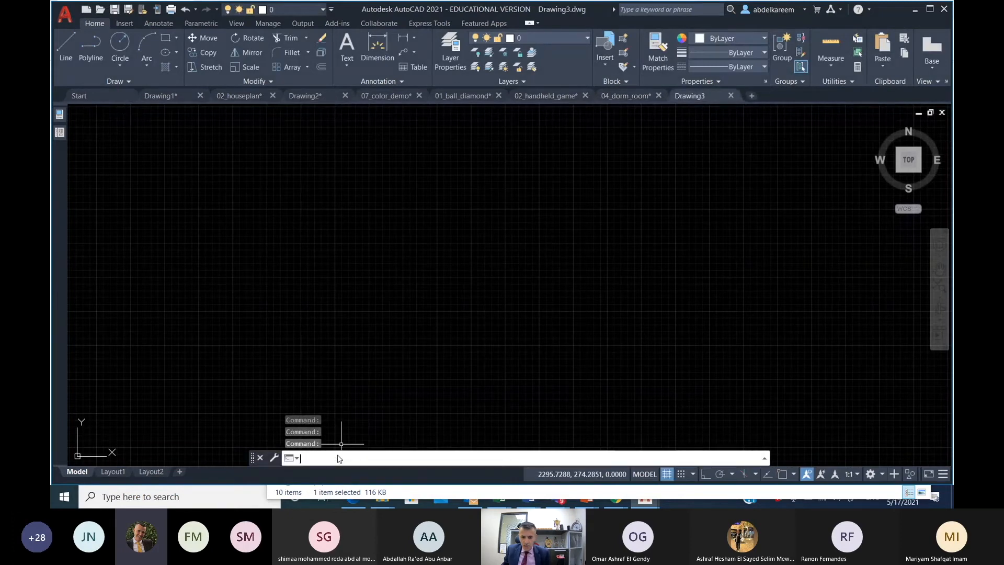
type("unit")
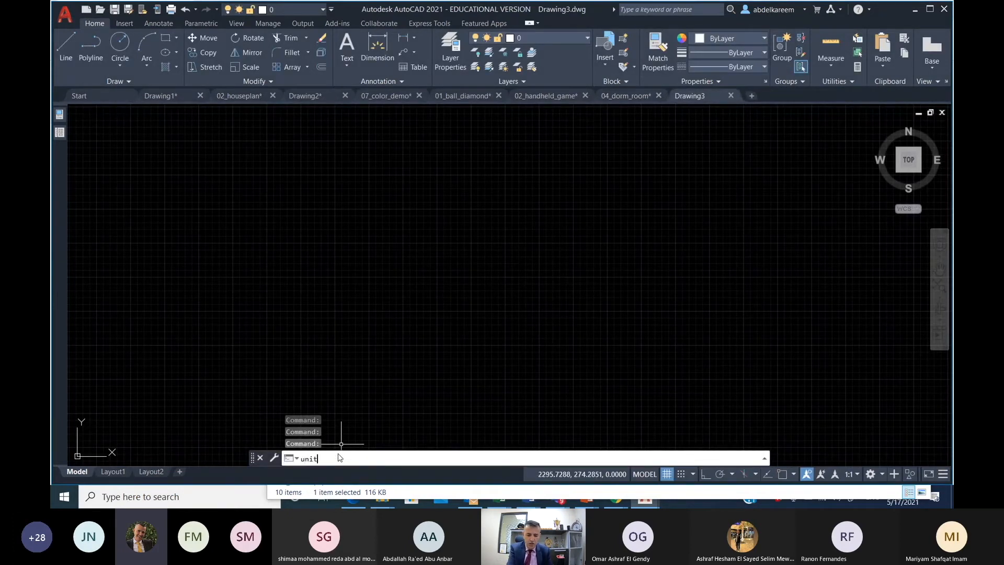
type("s")
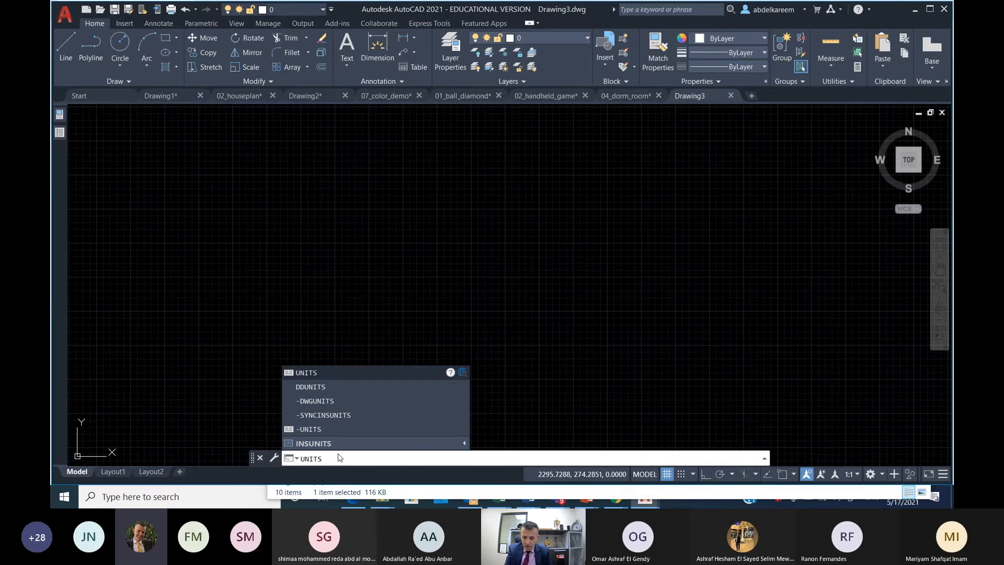
key("Return")
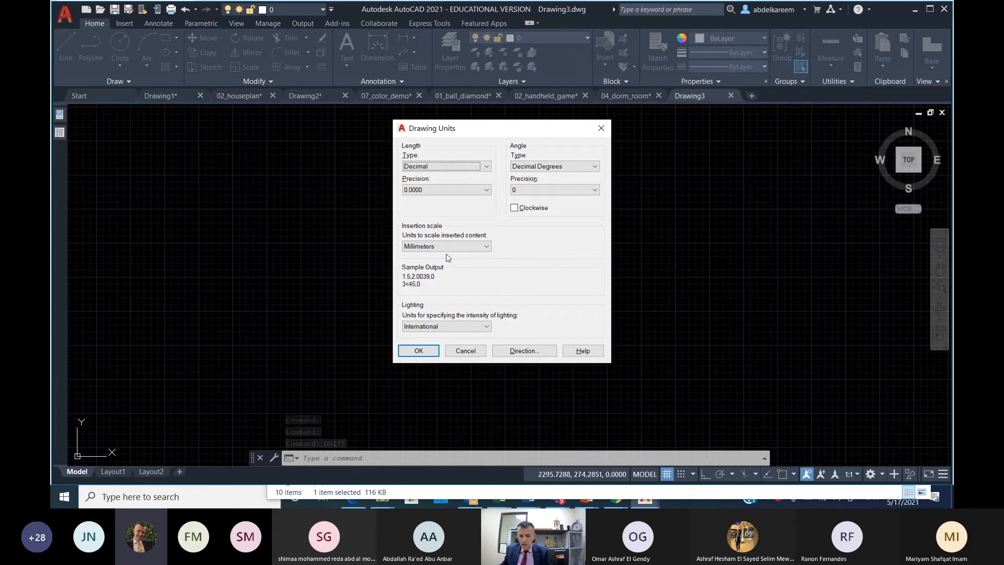
left_click(486, 246)
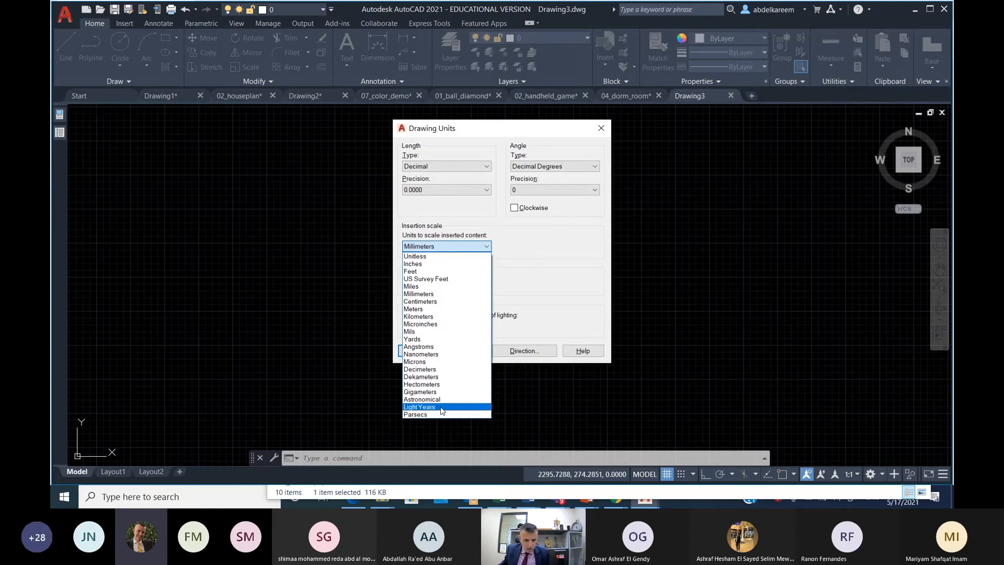
left_click(502, 142)
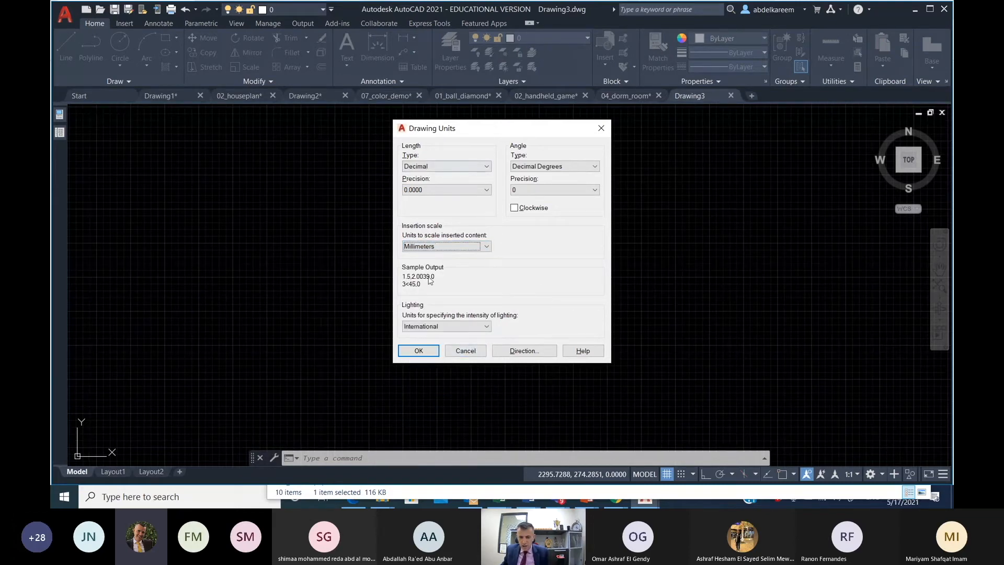
left_click(453, 350)
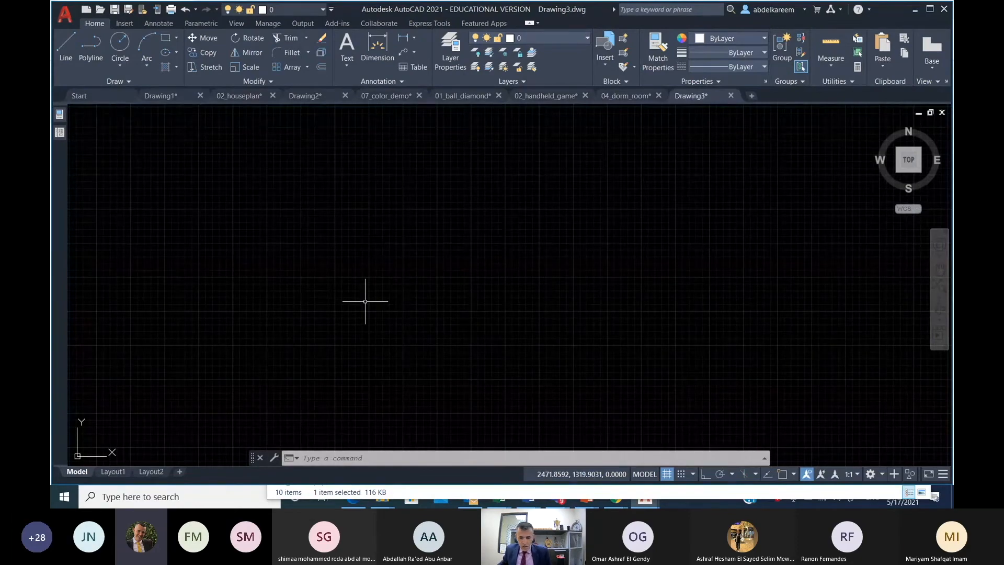
- Switch to File Explorer and open the 01_lines drawing from the chapter_03 exercise folder
key("alt+Tab")
key("alt+Tab")
key("alt+Tab")
key("alt+Tab")
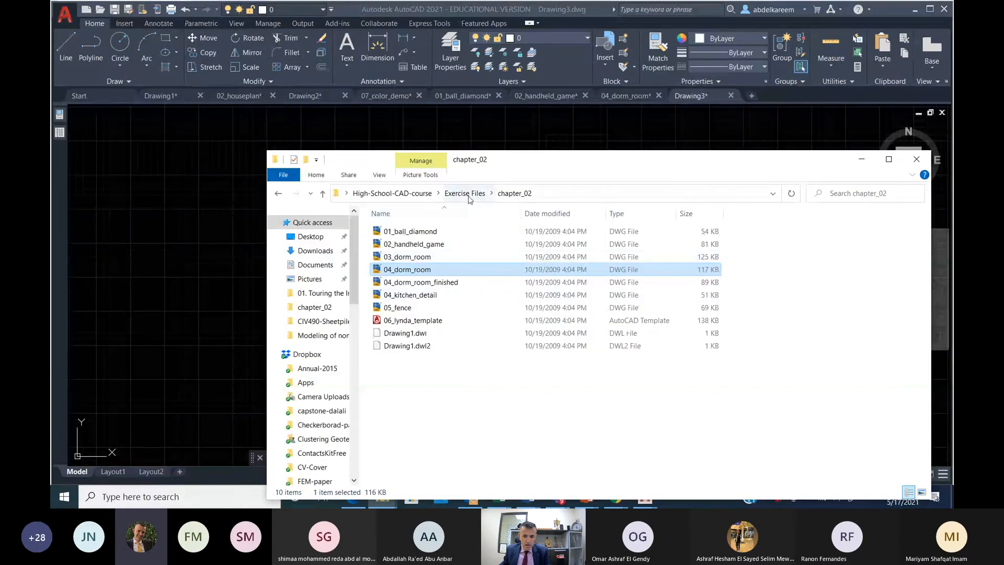
left_click(465, 193)
double_click(401, 260)
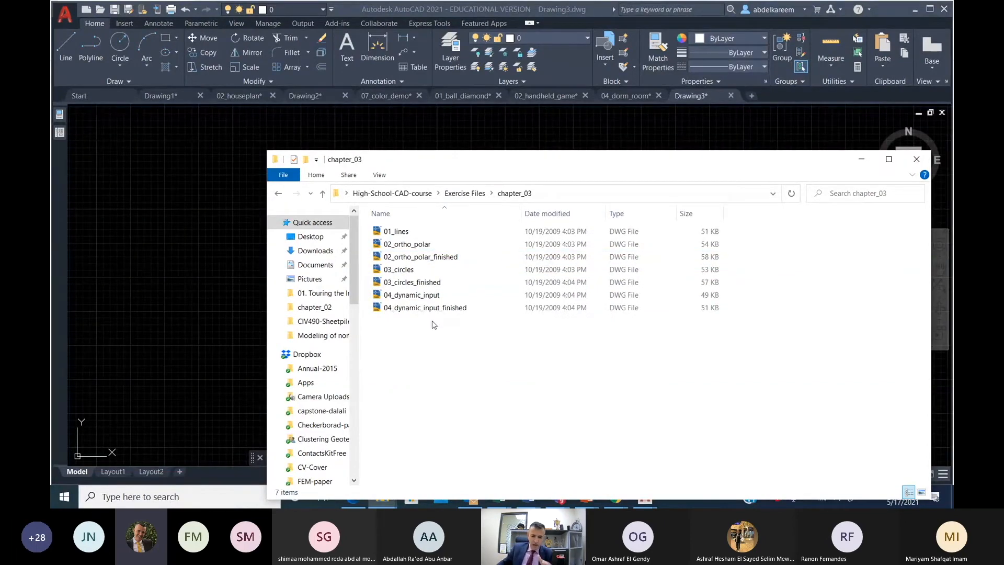
left_click_drag(445, 166, 468, 140)
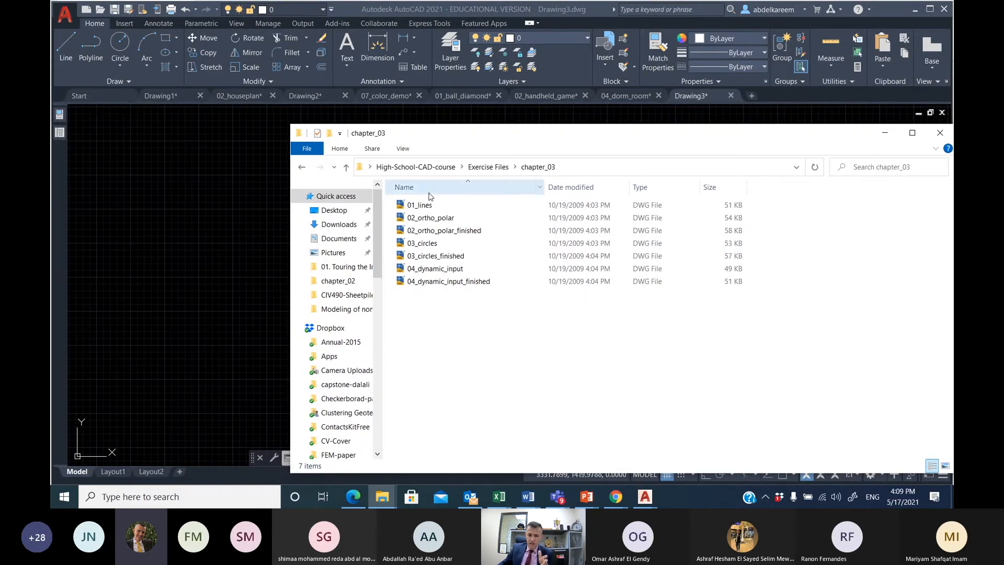
double_click(424, 208)
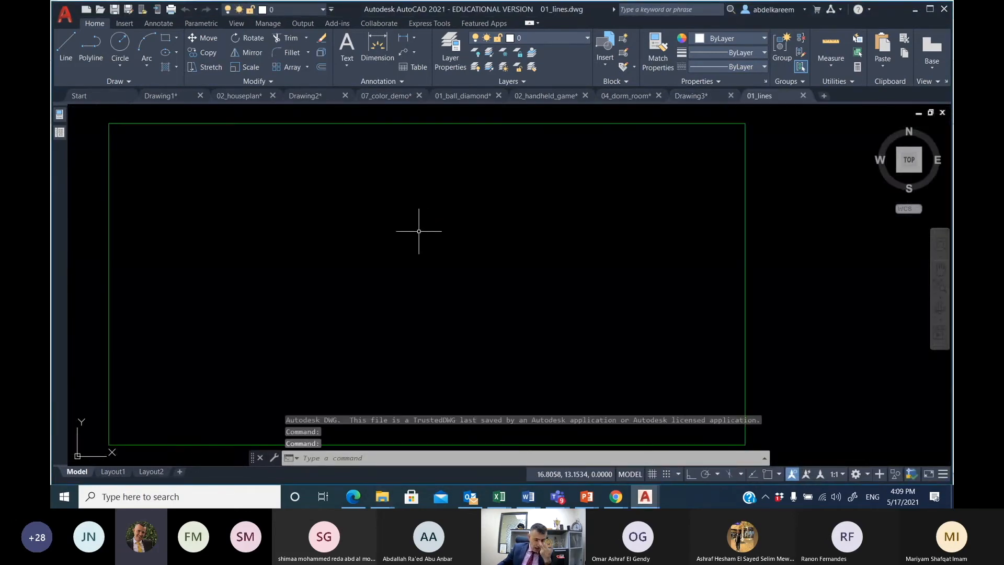
- Beside the green rectangle, use Line to draw a 30-unit top side rightward and a 15-unit side downward from its end
scroll(419, 227, "down", 5)
middle_click_drag(419, 225, 329, 224)
scroll(254, 244, "up", 4)
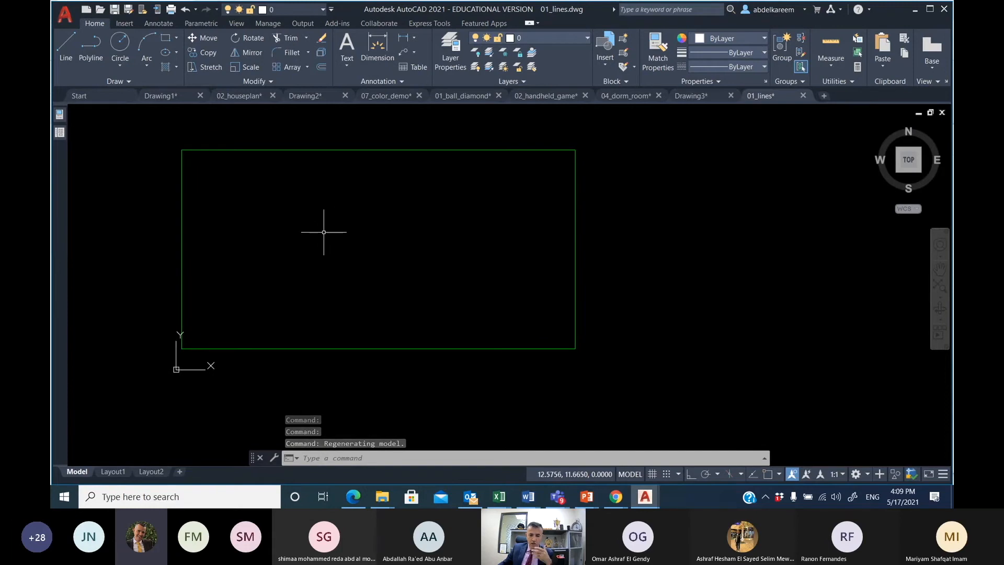
scroll(352, 240, "down", 2)
middle_click_drag(352, 240, 268, 234)
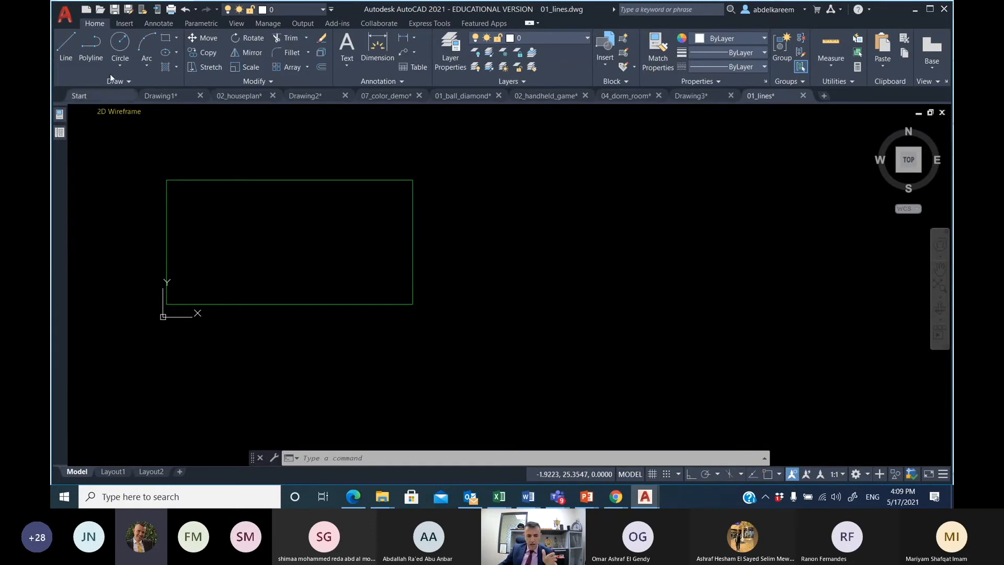
left_click(73, 38)
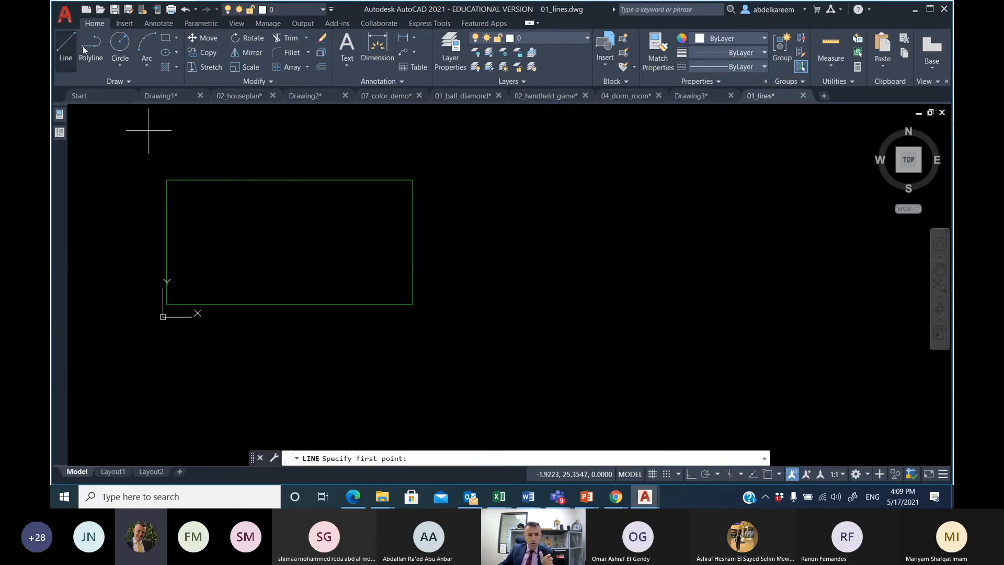
left_click(461, 180)
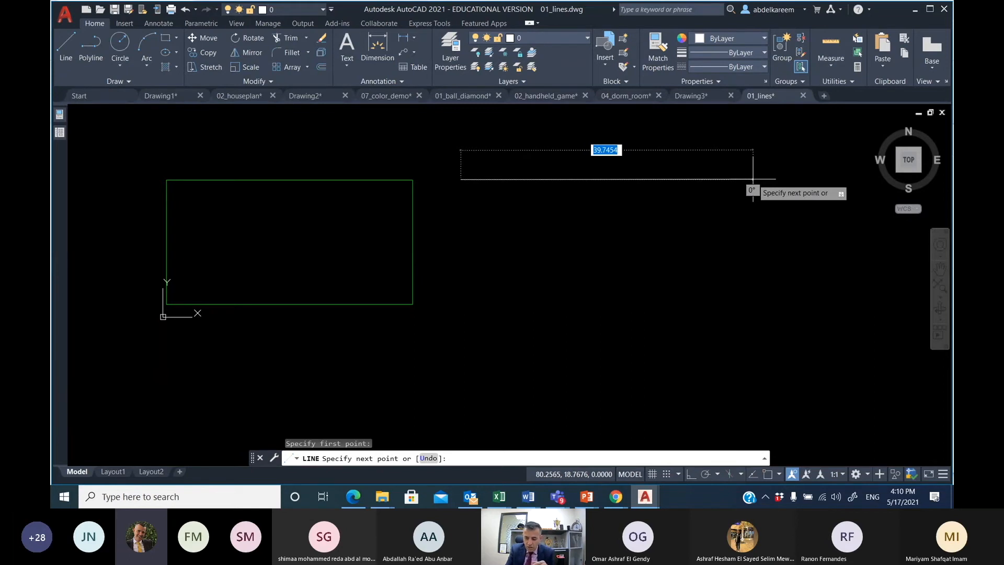
type("30")
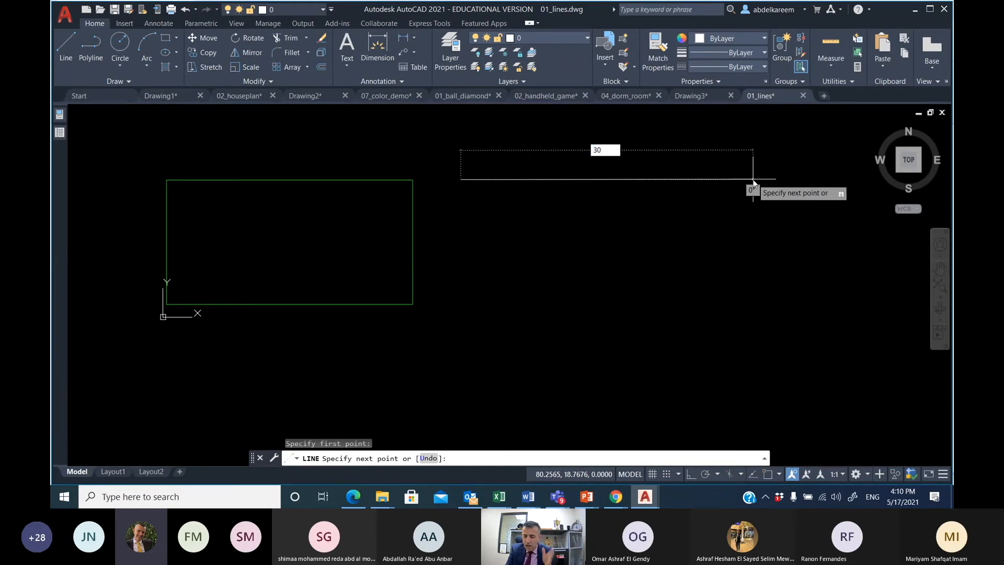
key("Return")
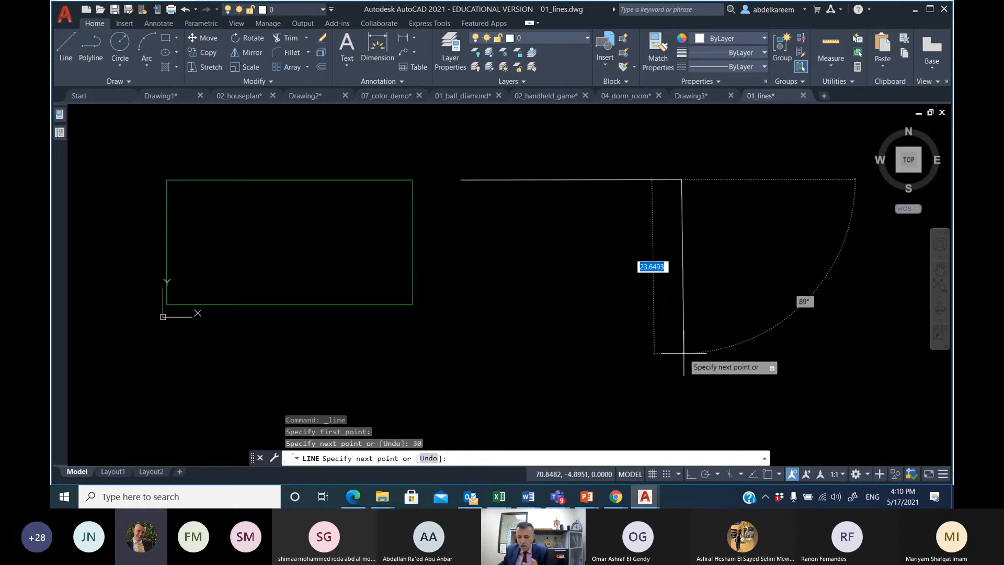
type("15")
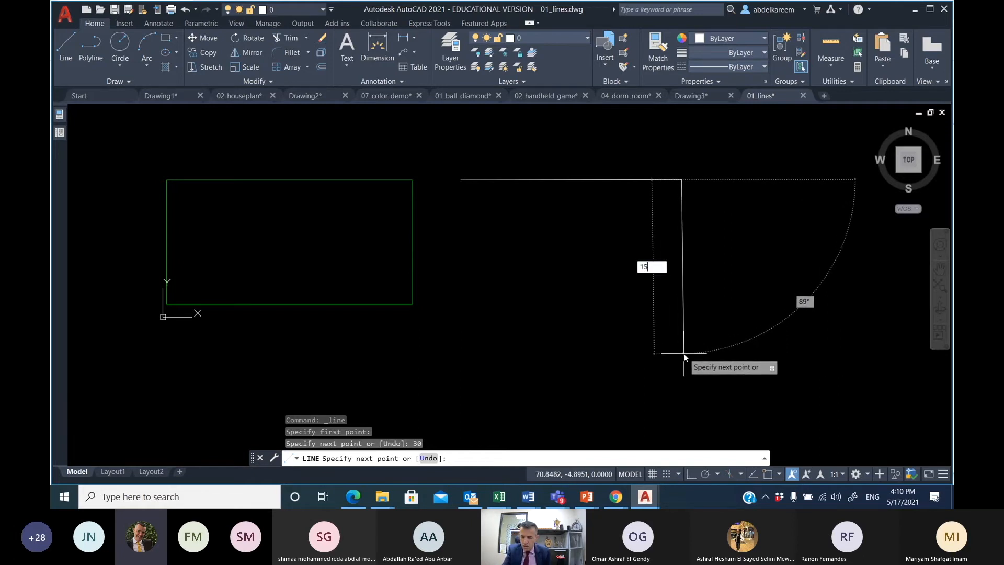
key("Return")
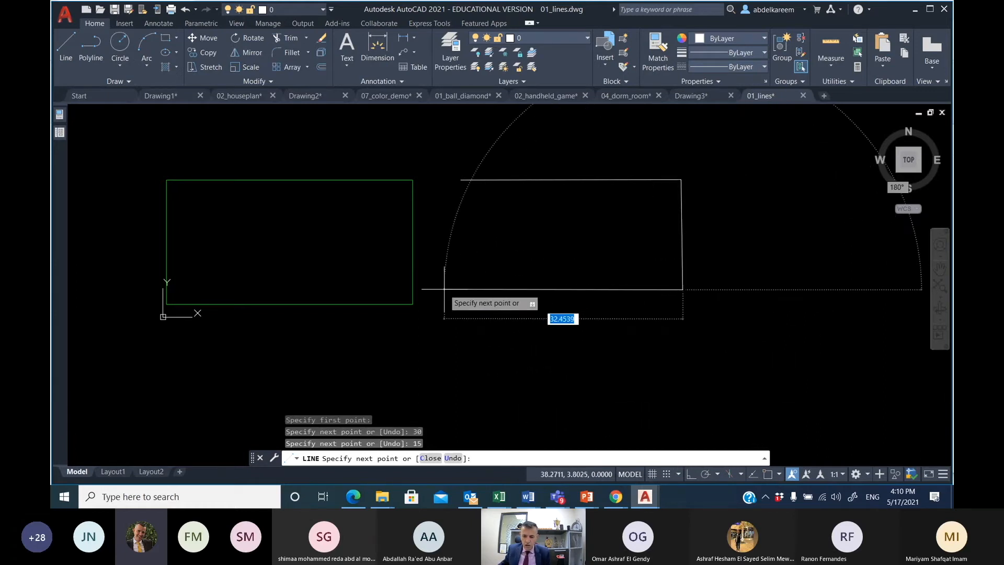
- Continue the outline with a 30-unit bottom side leftward and a 15-unit side upward toward the starting point, and end the line
type("30")
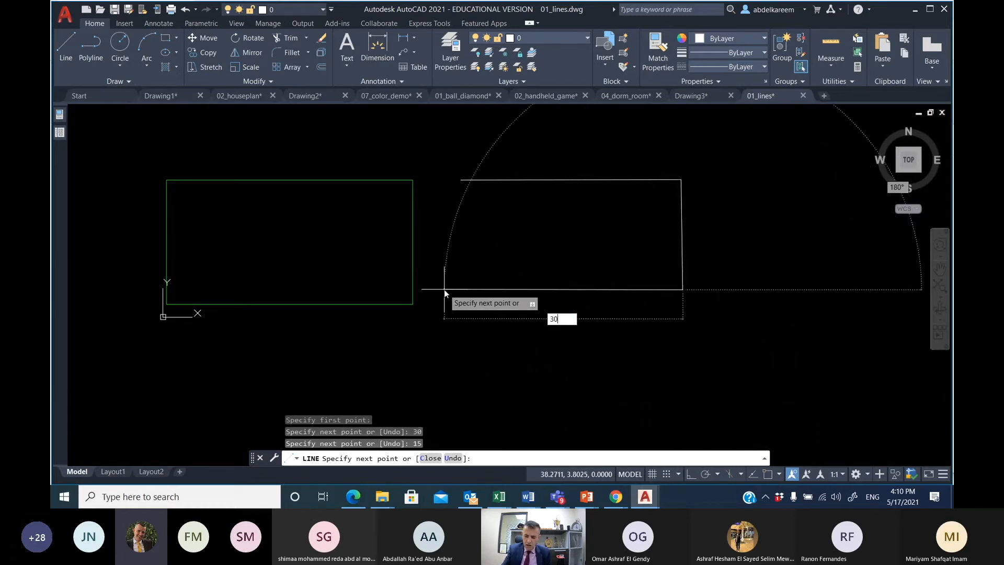
key("Return")
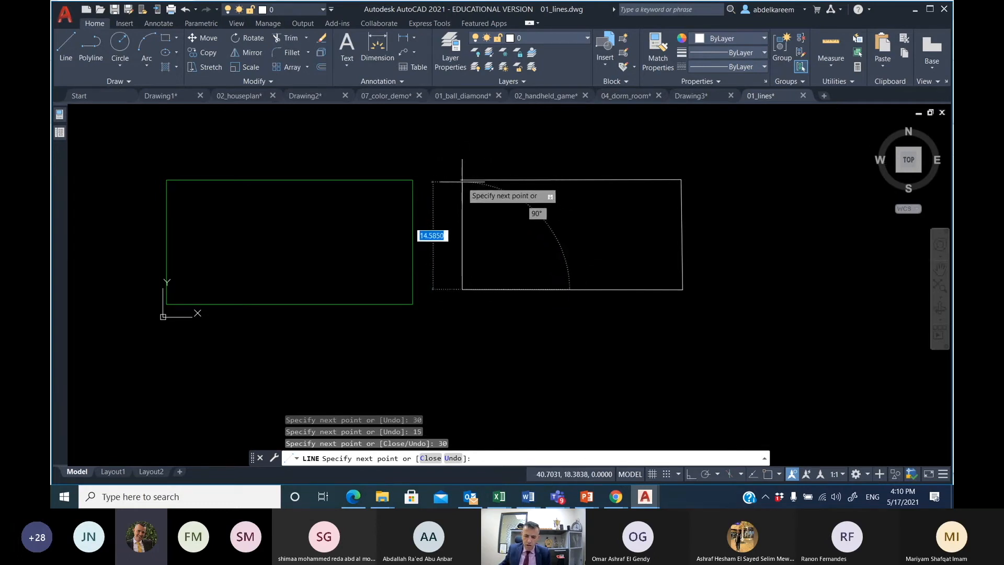
type("15")
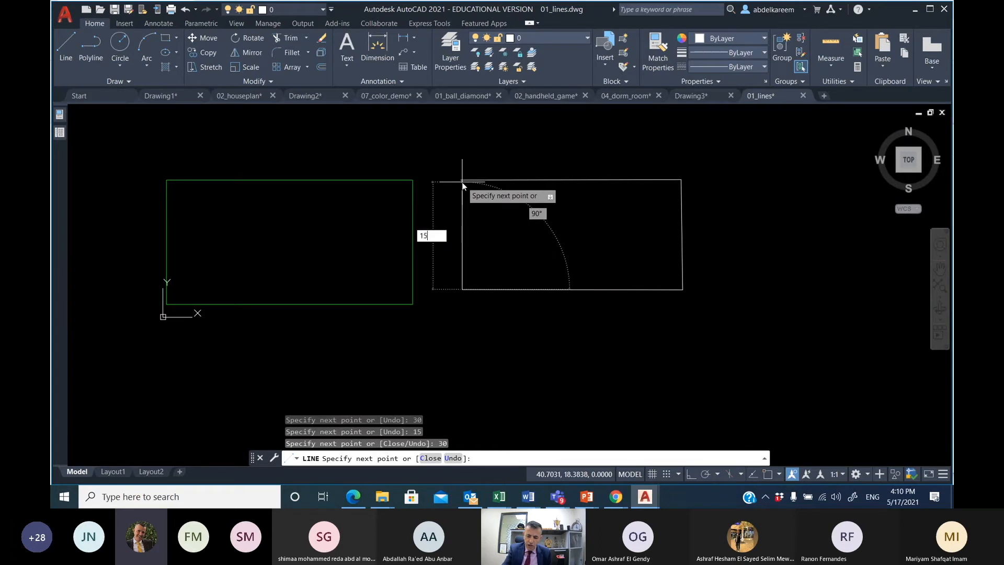
key("Return")
key("Escape")
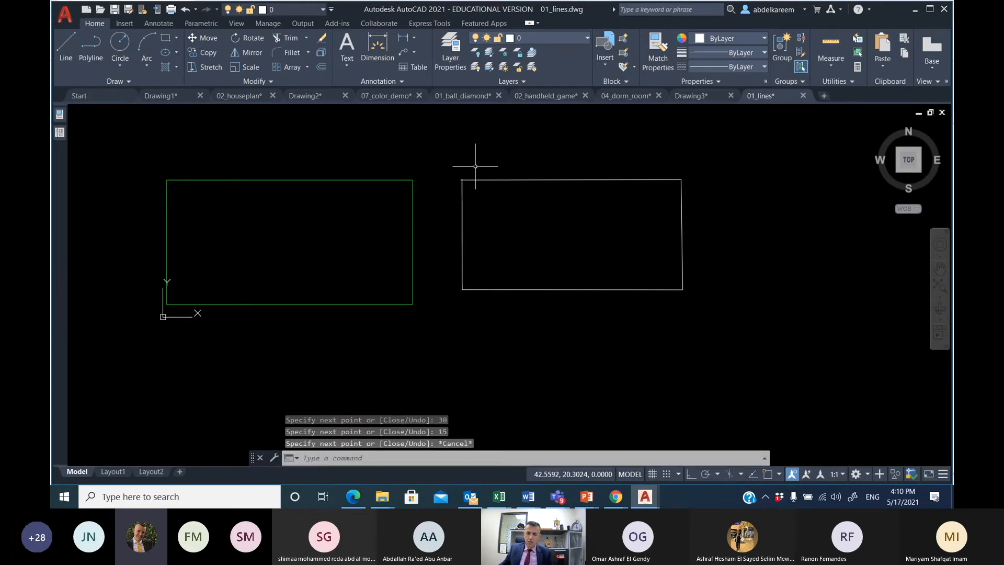
- Examine up close how the lines meet at the upper-left corner of the white rectangle, and compare its other sides
scroll(455, 188, "up", 6)
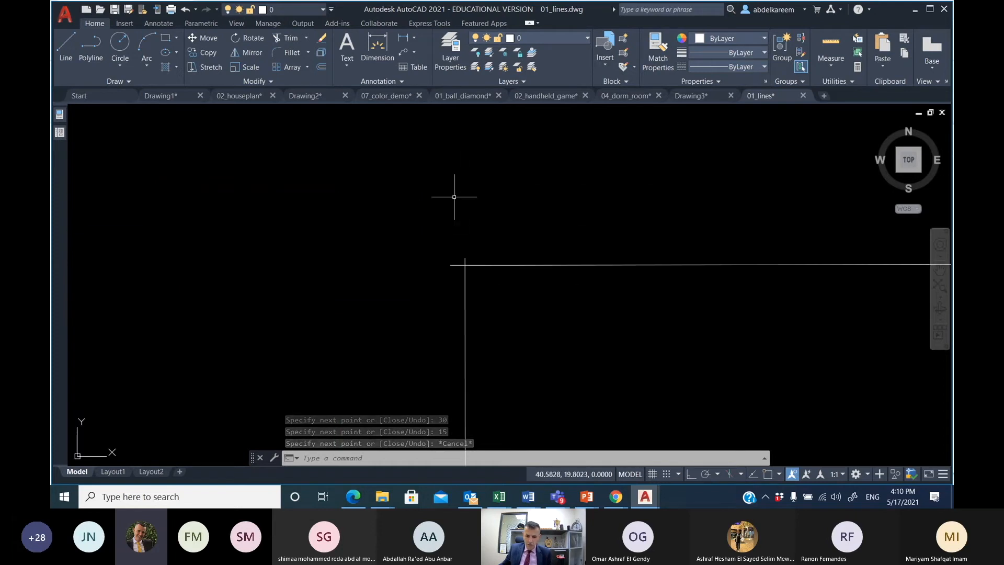
scroll(406, 193, "up", 6)
scroll(410, 218, "down", 2)
middle_click_drag(410, 223, 400, 254)
scroll(400, 254, "down", 2)
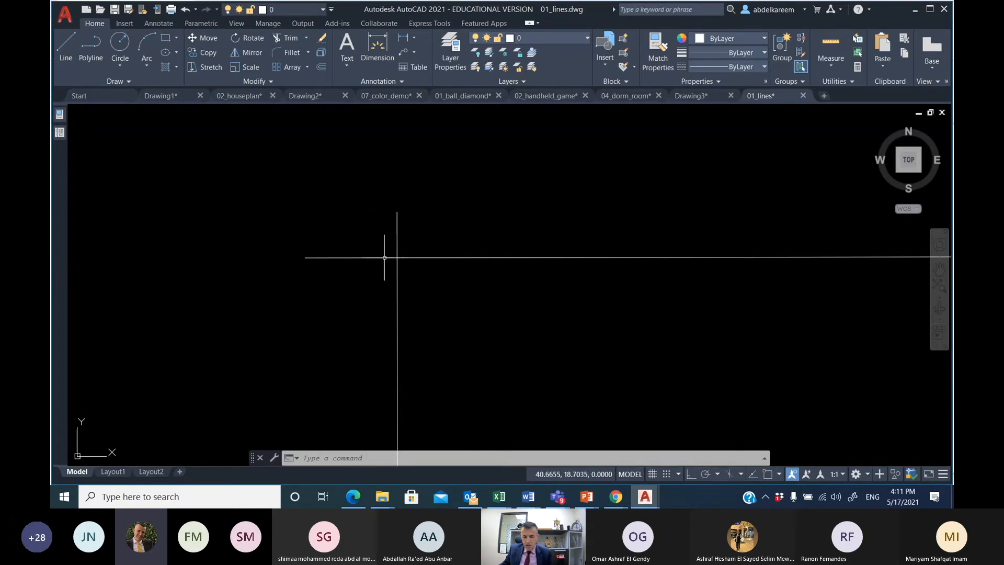
scroll(432, 292, "down", 6)
middle_click_drag(416, 269, 247, 140)
scroll(456, 270, "down", 2)
scroll(456, 270, "down", 2)
middle_click_drag(456, 270, 366, 191)
scroll(491, 256, "down", 4)
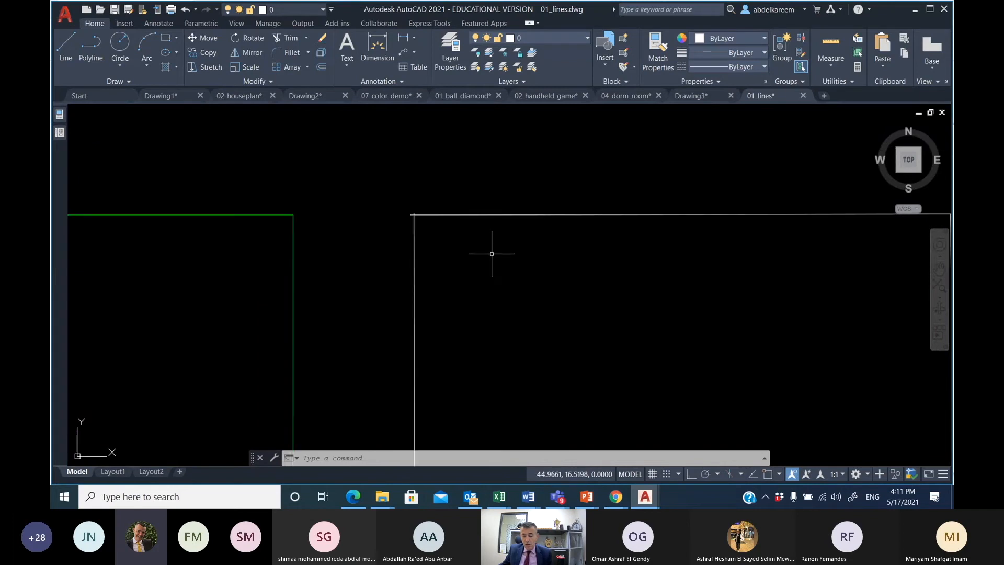
mouse_move(488, 255)
middle_mouse_down()
mouse_move(439, 222)
mouse_move(395, 220)
middle_mouse_up()
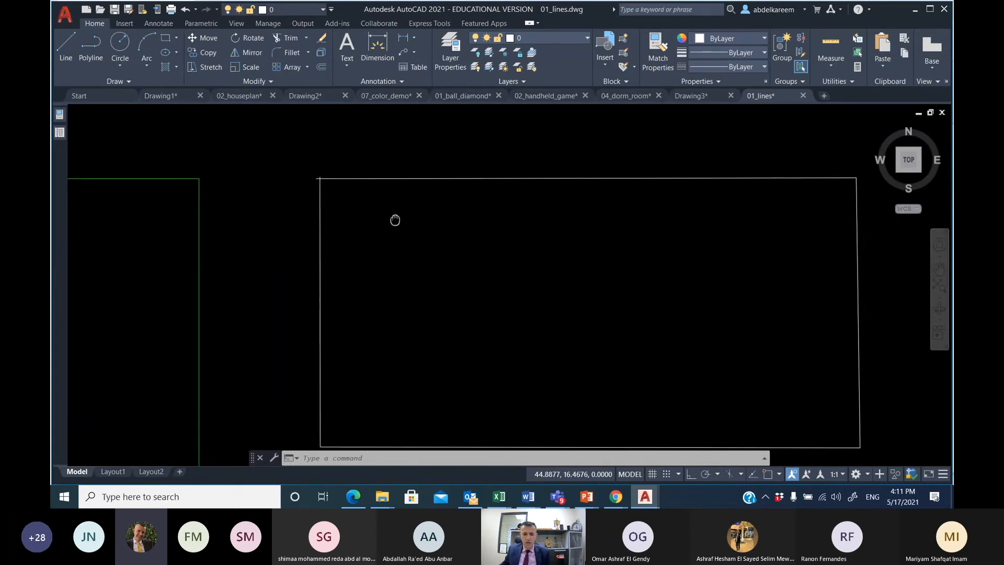
scroll(309, 180, "up", 2)
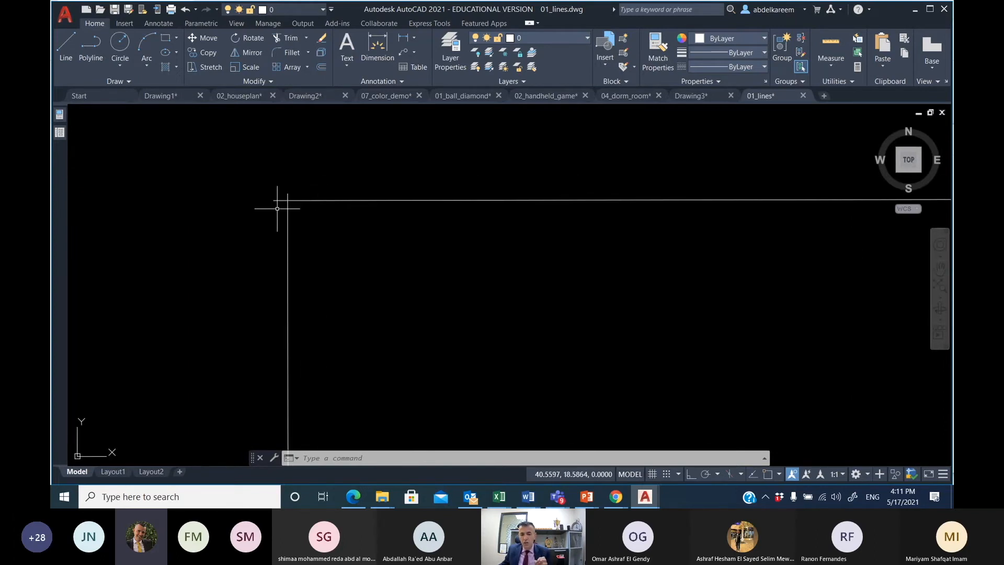
- Erase the four white lines of the rough rectangle beside the green rectangle
scroll(367, 231, "down", 1)
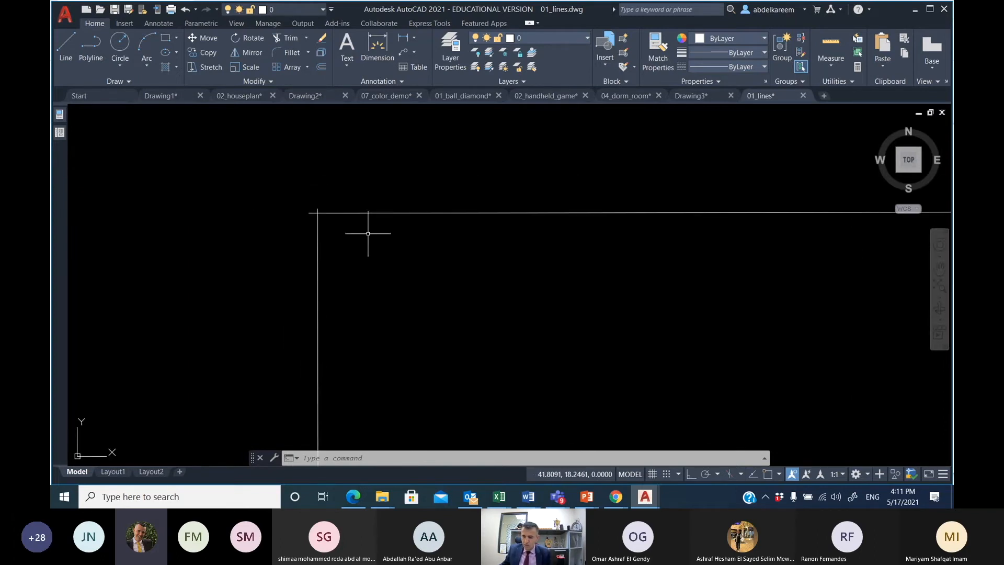
scroll(365, 232, "down", 2)
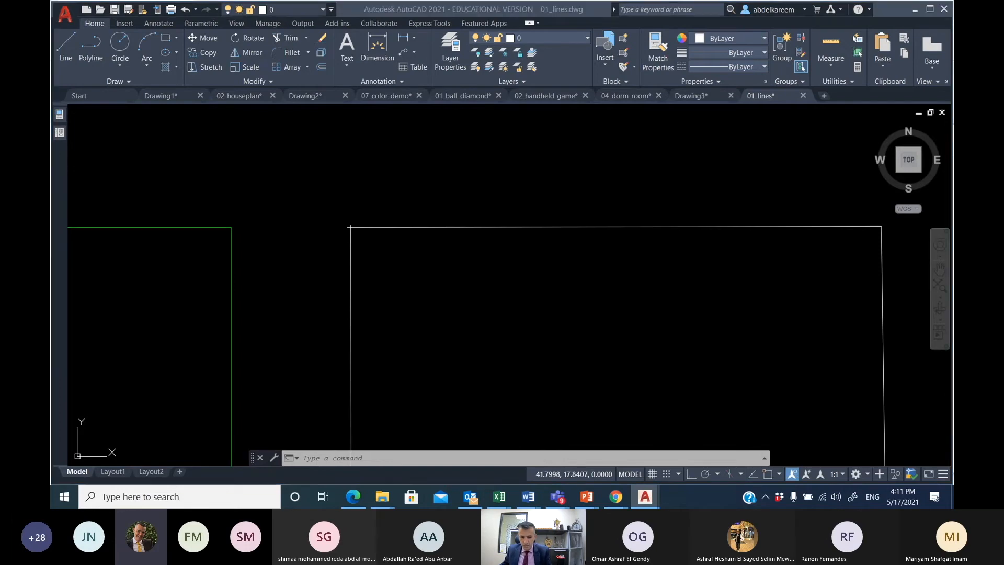
key("alt+Tab")
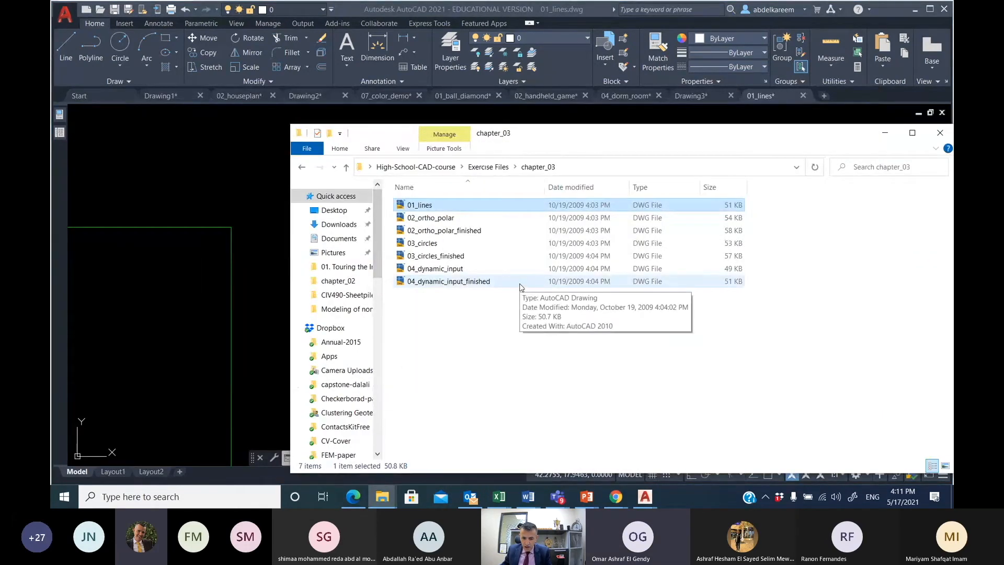
left_click(266, 277)
scroll(377, 254, "down", 3)
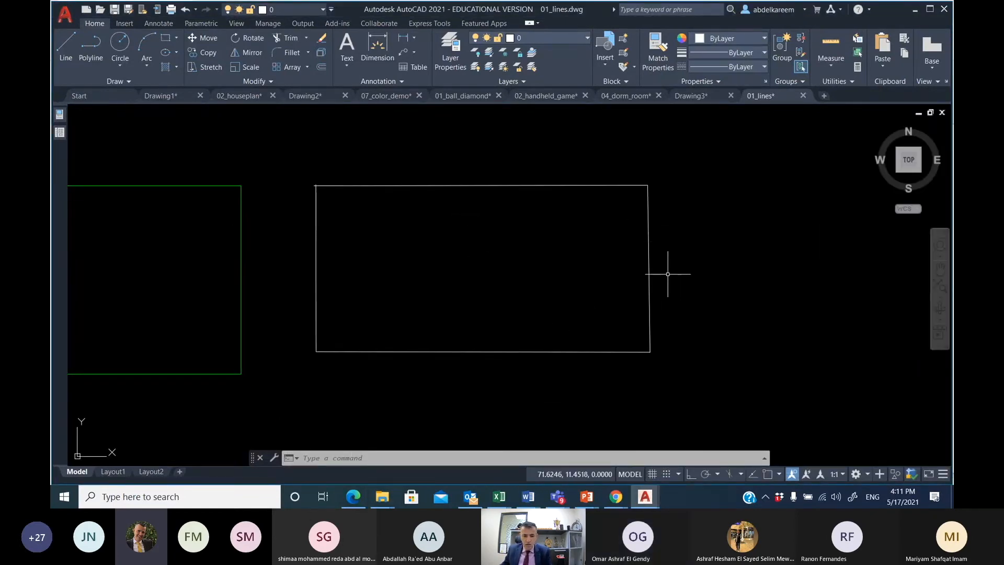
left_click_drag(701, 379, 302, 148)
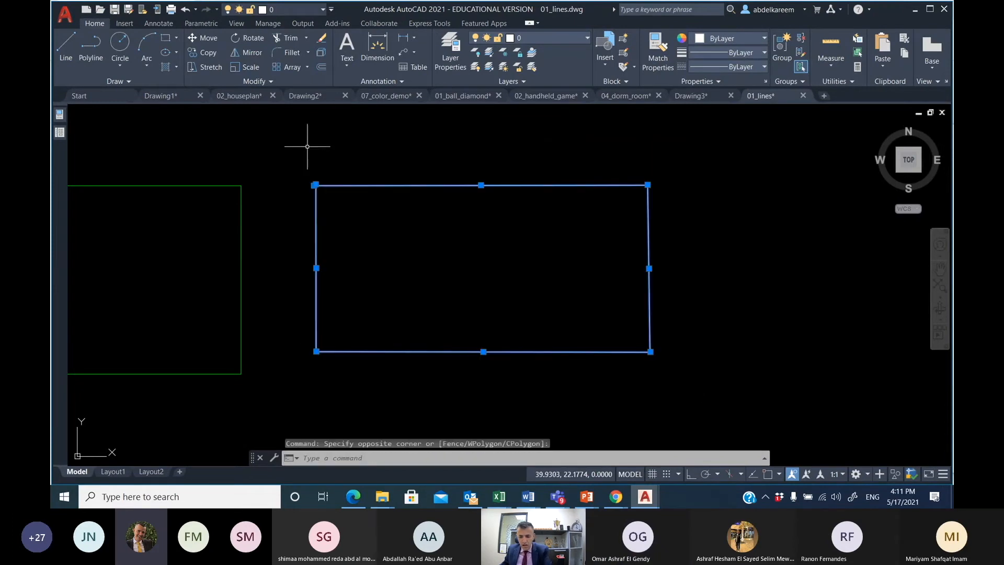
key("Delete")
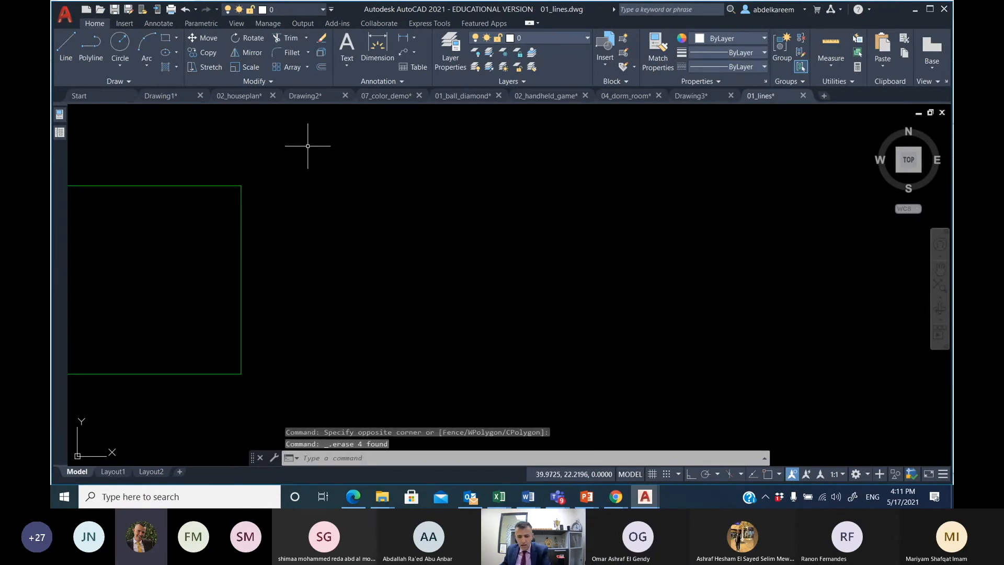
- Draw a closed four-sided outline beside the green rectangle using line segments of 30, 15 and 30 units, without ortho mode
left_click(67, 45)
left_click(399, 183)
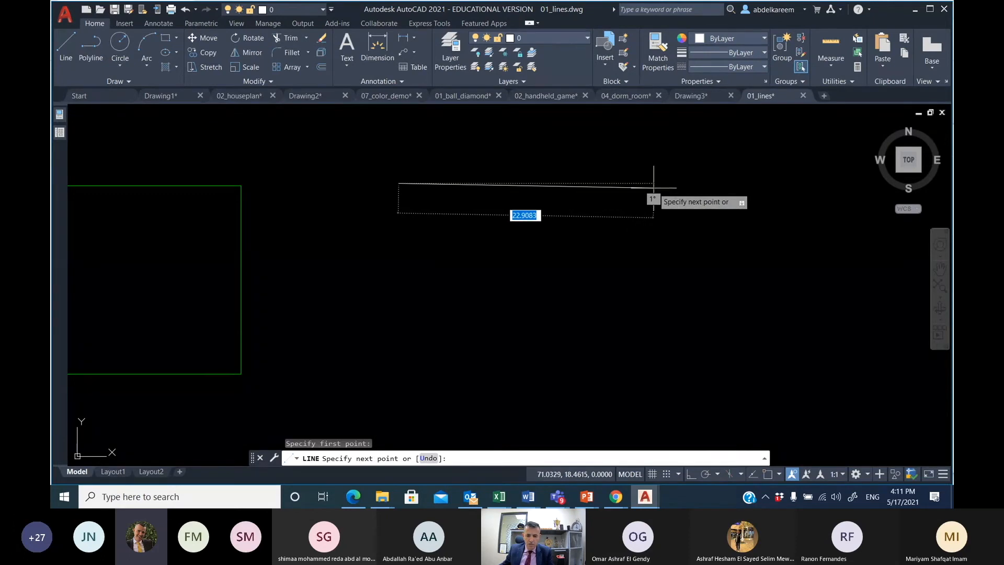
type("30")
key("Return")
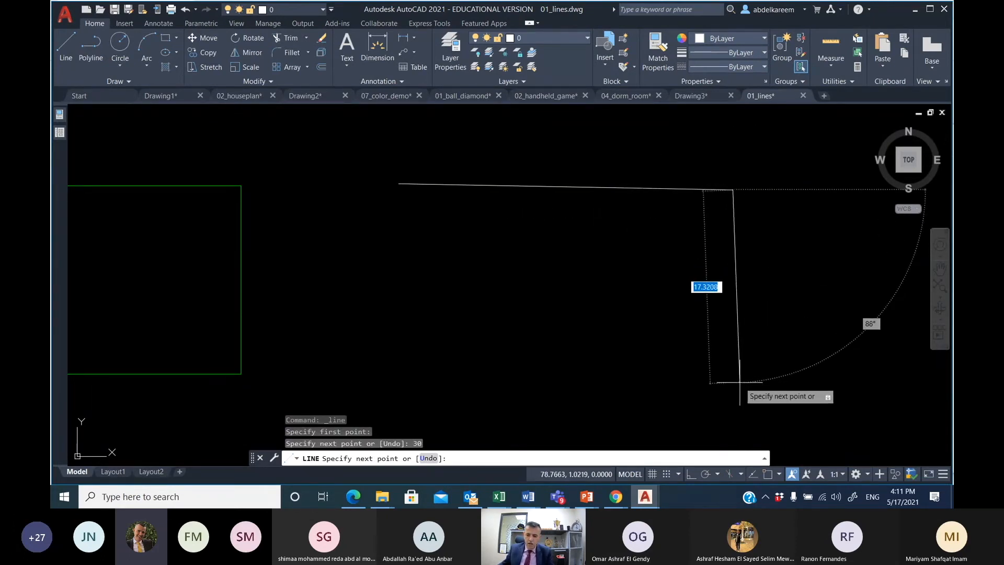
type("15")
key("Return")
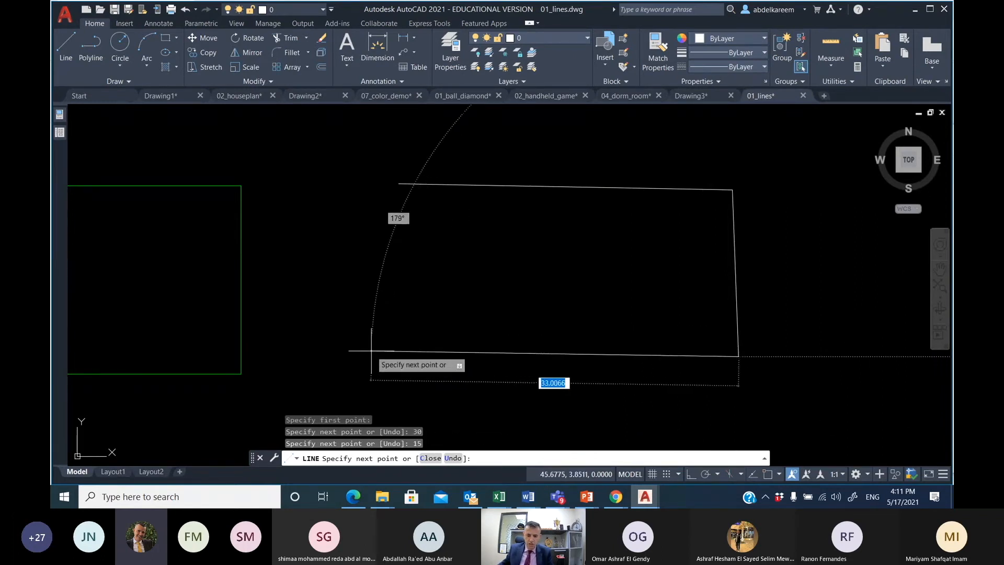
type("30")
key("Return")
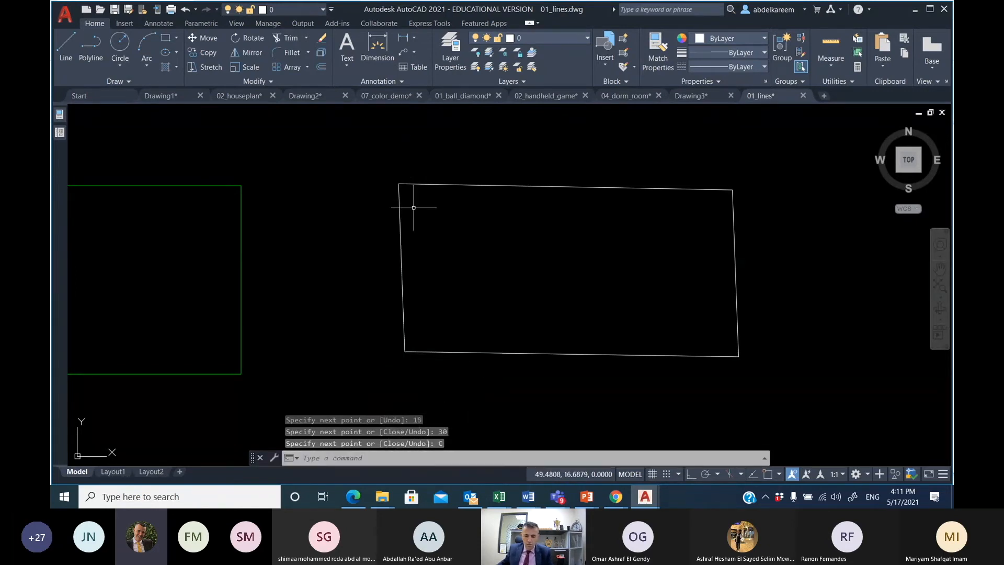
- Erase all four lines of the slanted outline beside the green rectangle
scroll(467, 258, "up", 4)
scroll(468, 258, "down", 4)
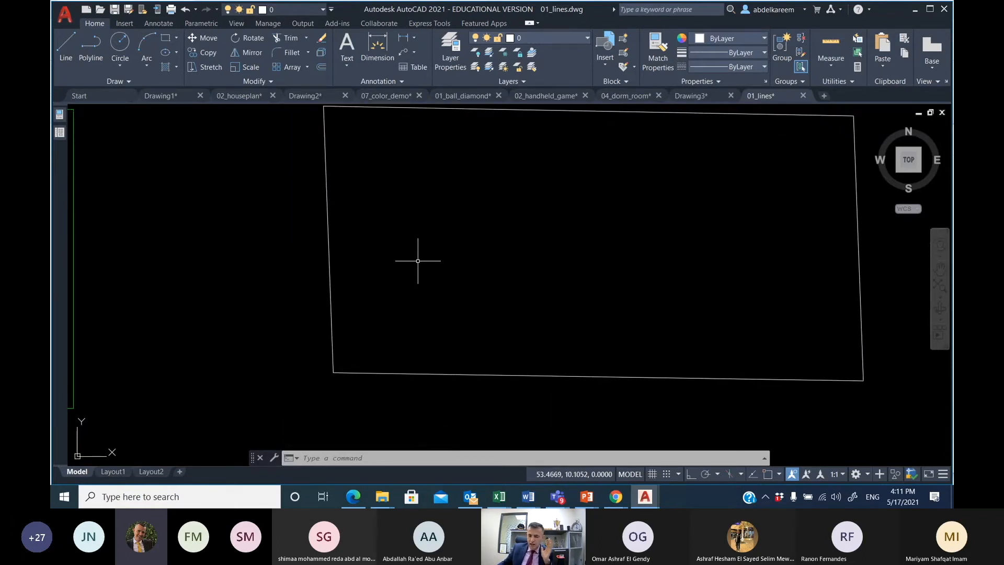
middle_click_drag(342, 219, 345, 245)
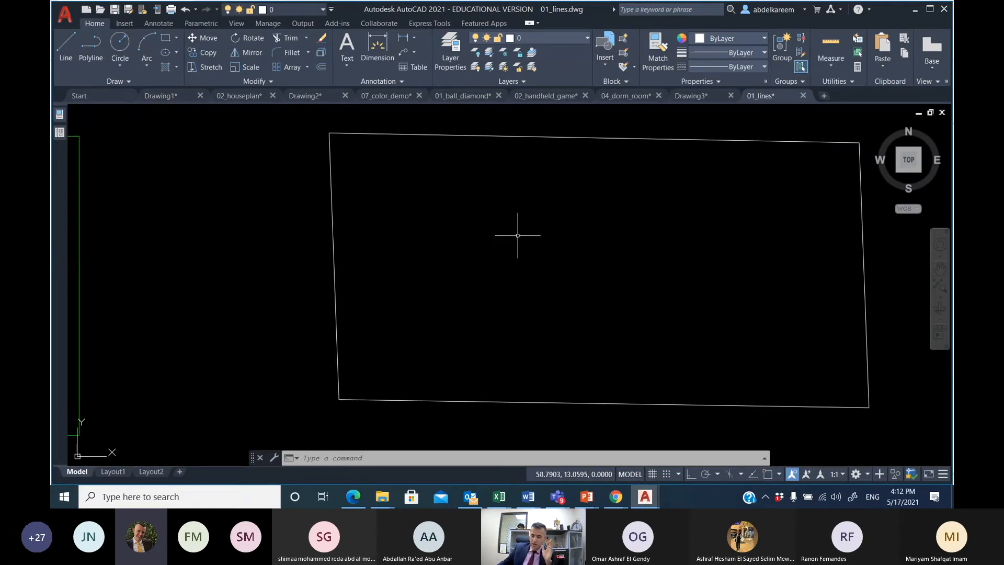
scroll(518, 236, "down", 4)
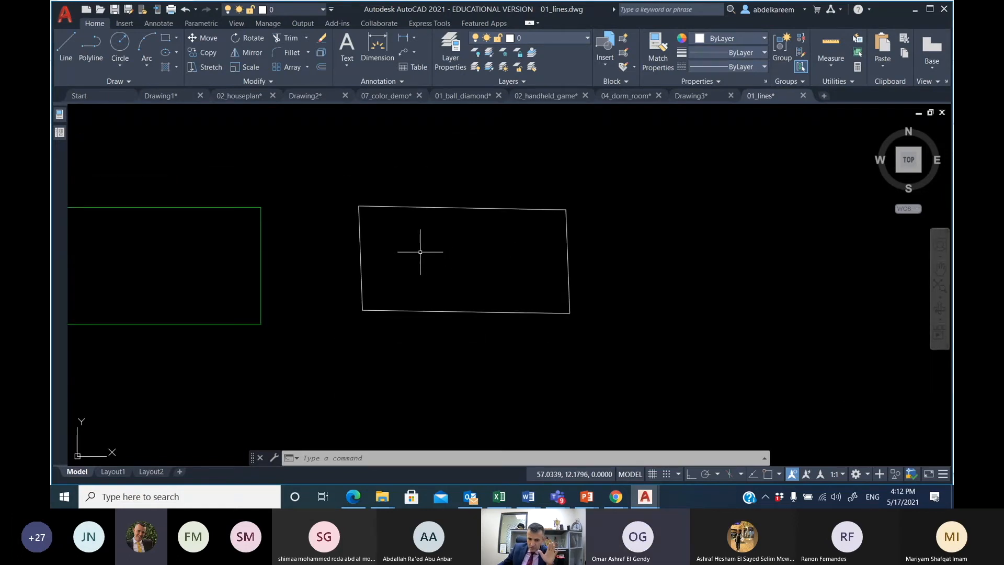
left_click(648, 341)
left_click(310, 158)
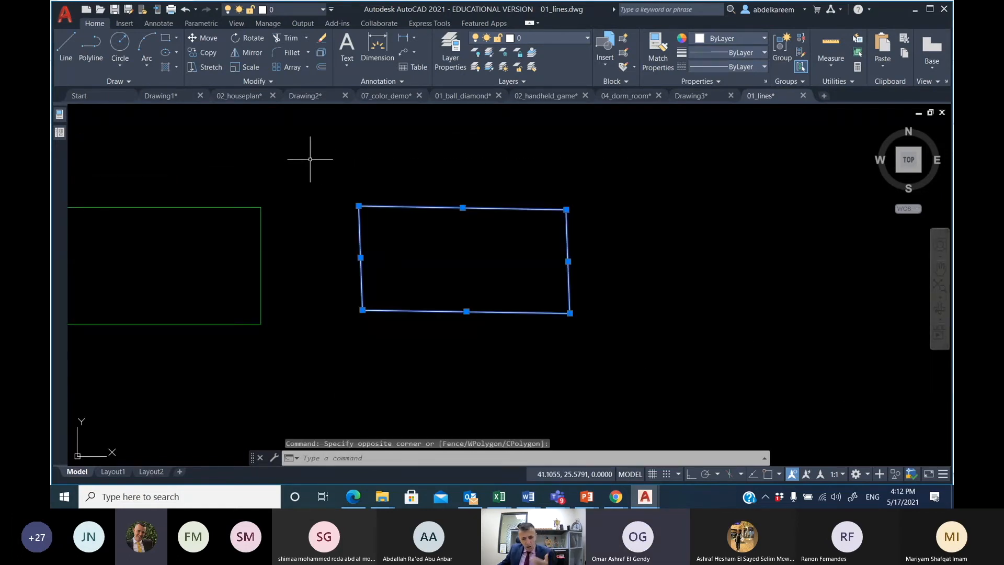
key("Delete")
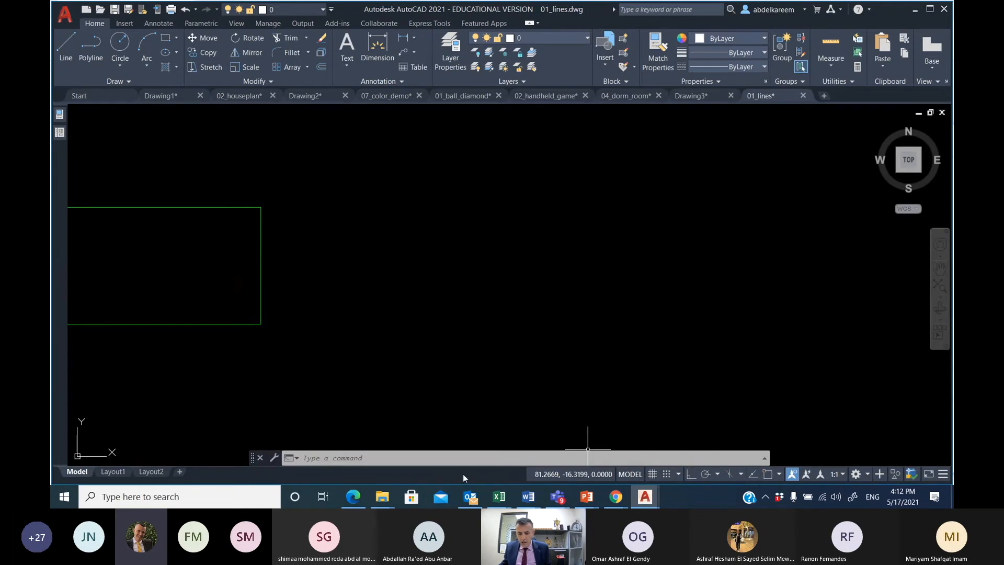
- Turn on ortho mode and set annotation objects to show only at the current scale
left_click(689, 475)
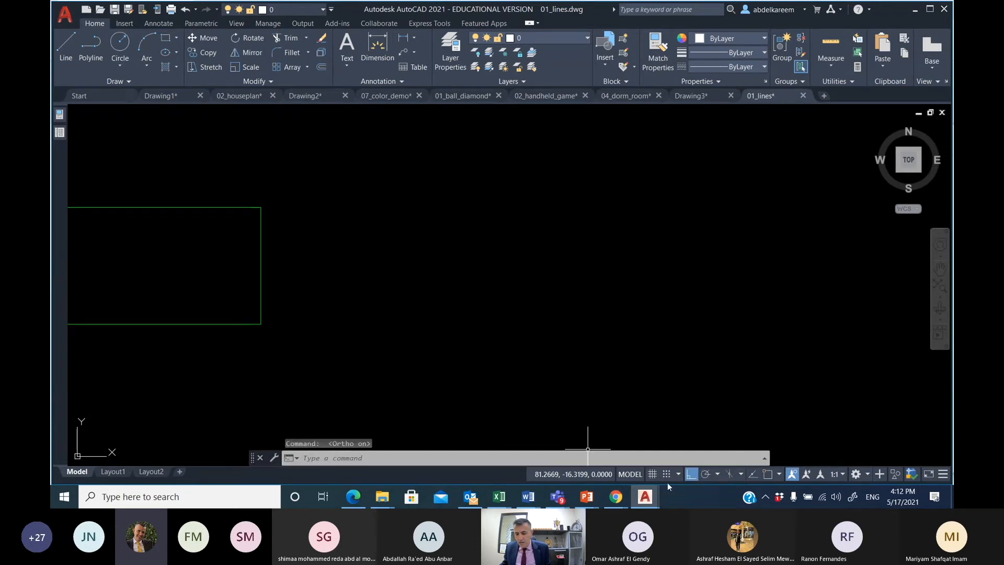
left_click(794, 474)
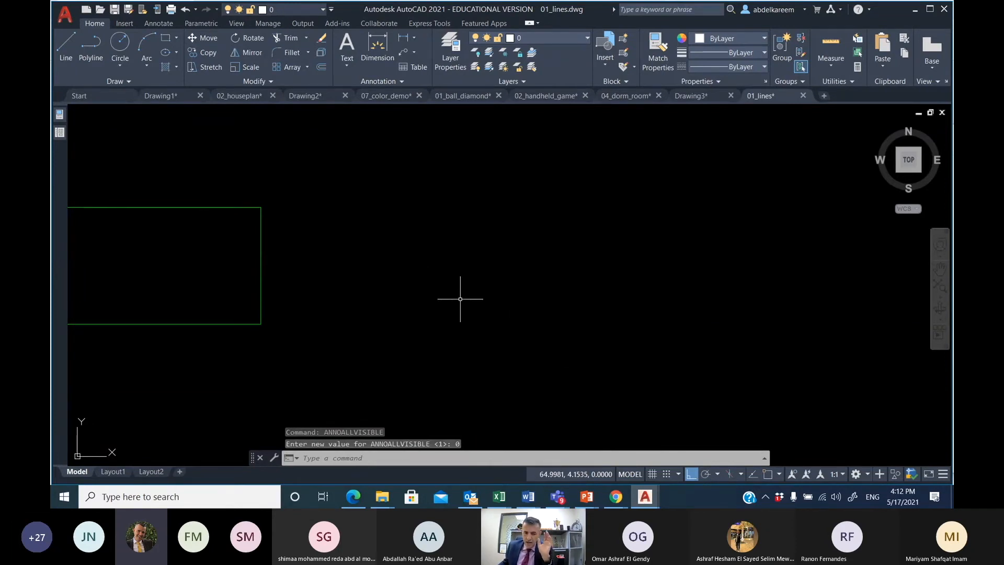
- Draw a closed rectangle with the Line command in ortho mode: 30 units across, 15 down, 30 back, closing to the start point
left_click(68, 46)
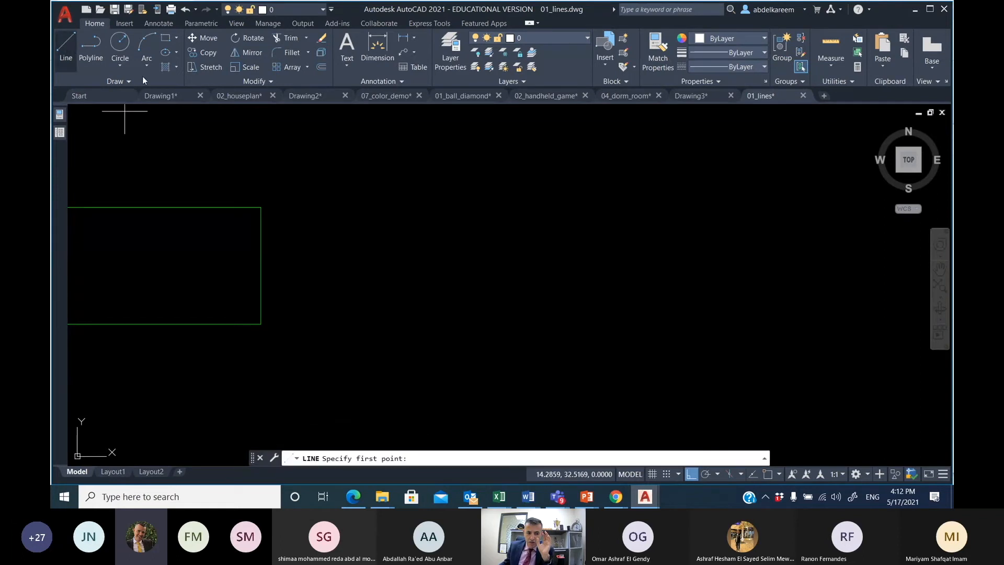
left_click(409, 181)
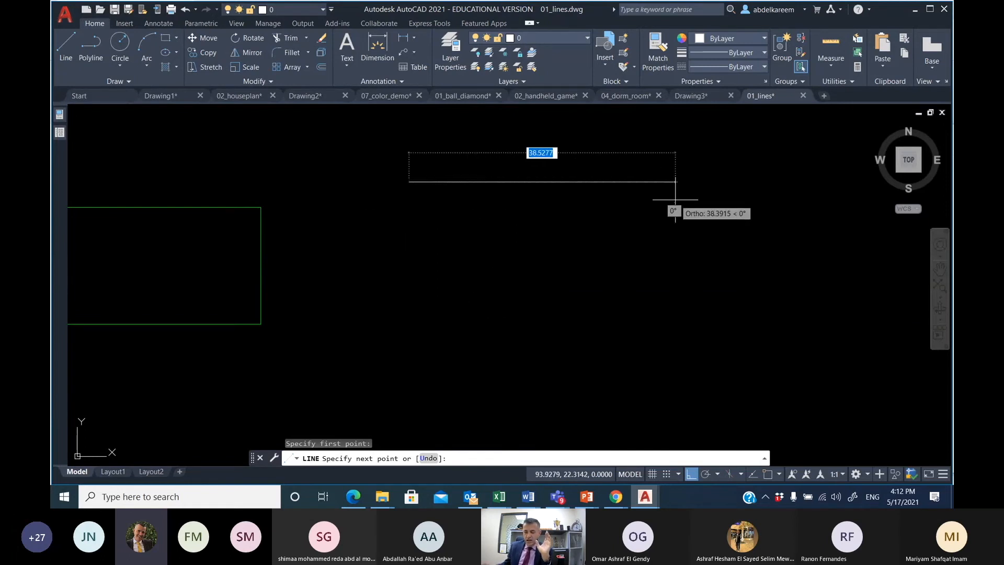
type("30")
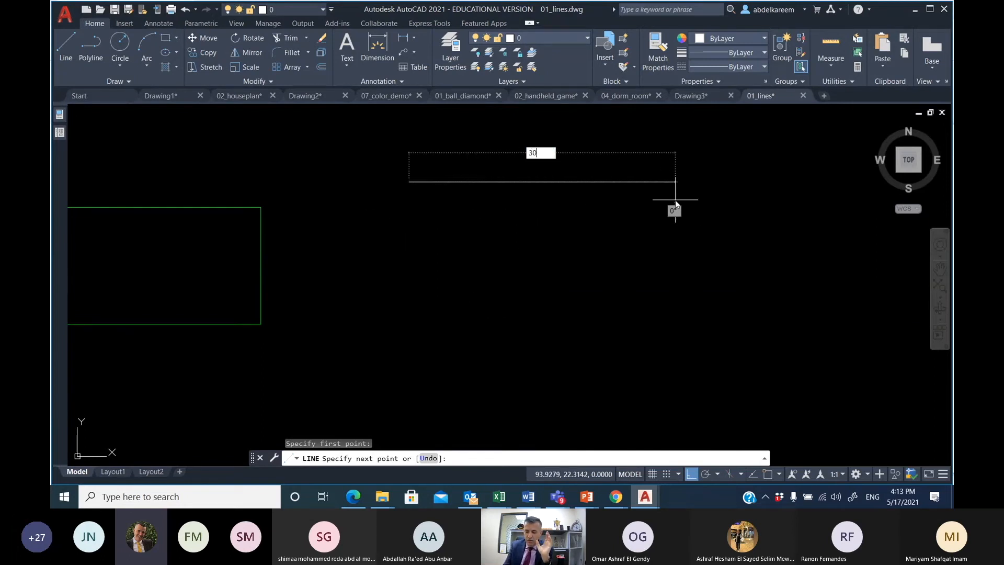
key("Return")
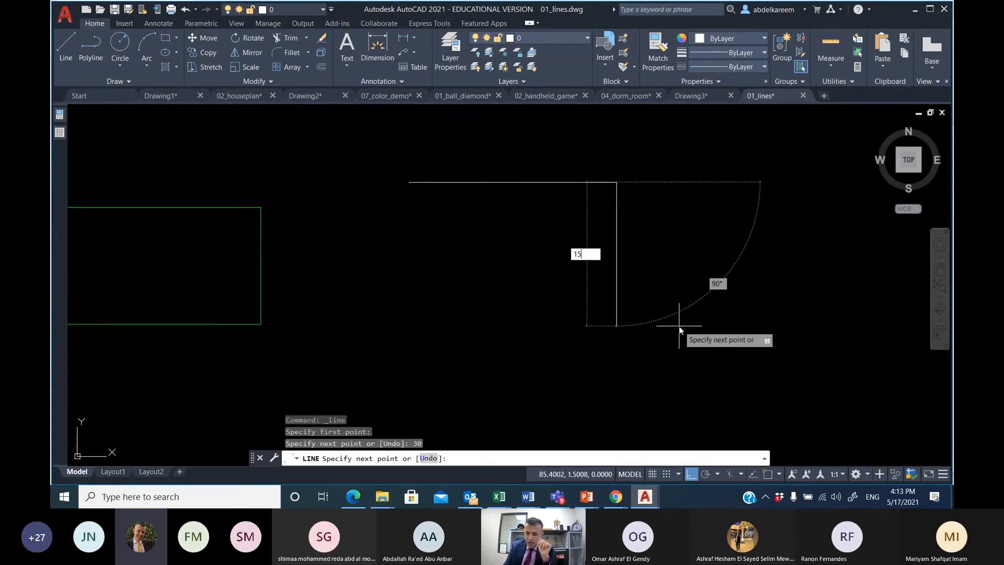
key("Return")
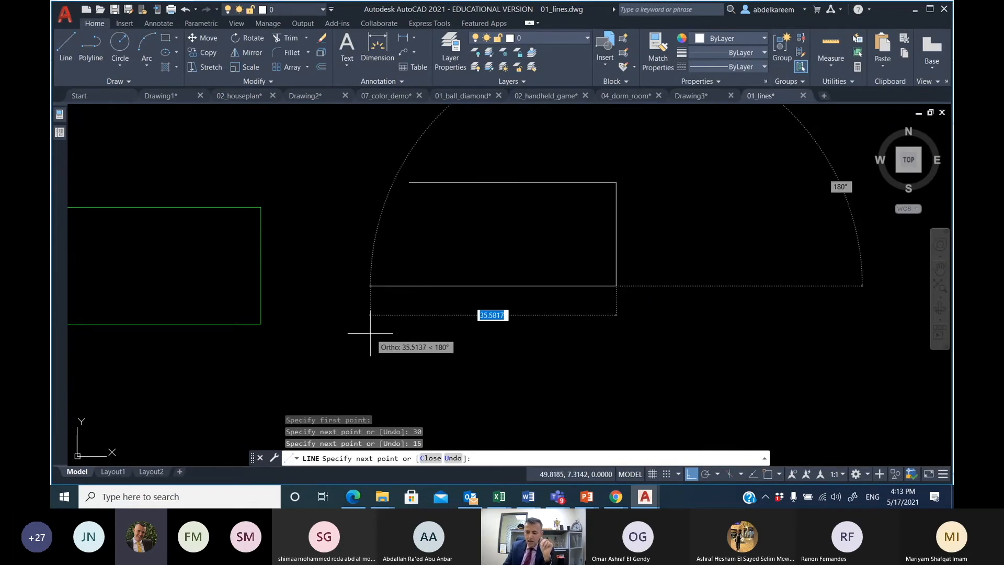
type("30")
key("Return")
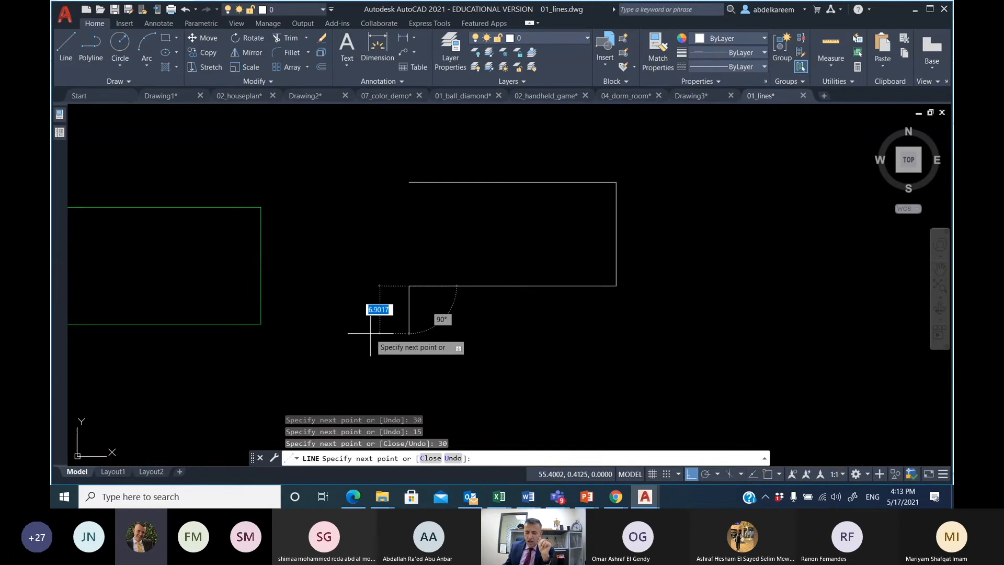
type("c")
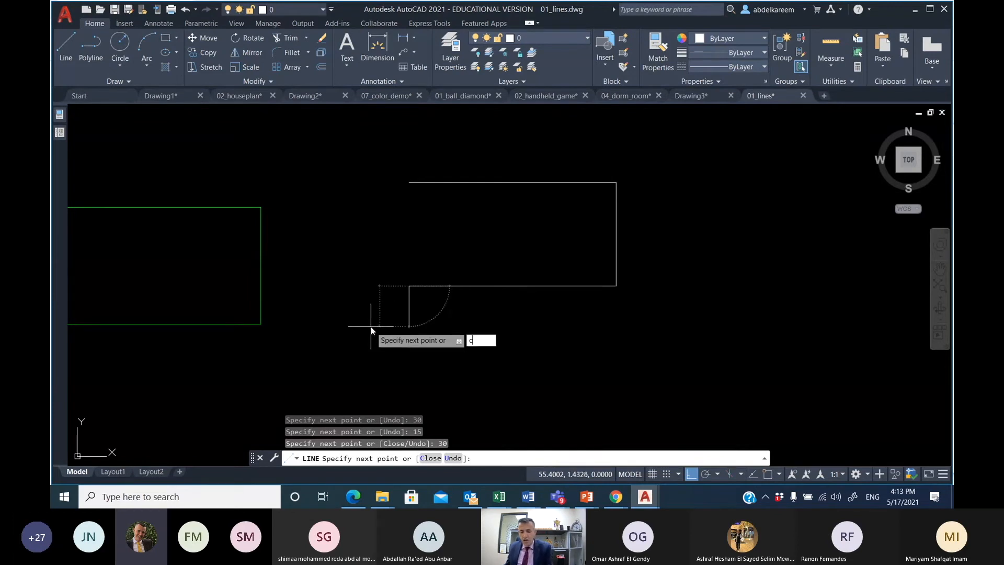
key("Return")
- Erase the four lines of the 30 by 15 rectangle, and switch ortho mode off and on again
mouse_move(488, 192)
middle_mouse_down()
mouse_move(407, 268)
mouse_move(400, 220)
middle_mouse_up()
scroll(414, 294, "up", 2)
scroll(414, 293, "up", 2)
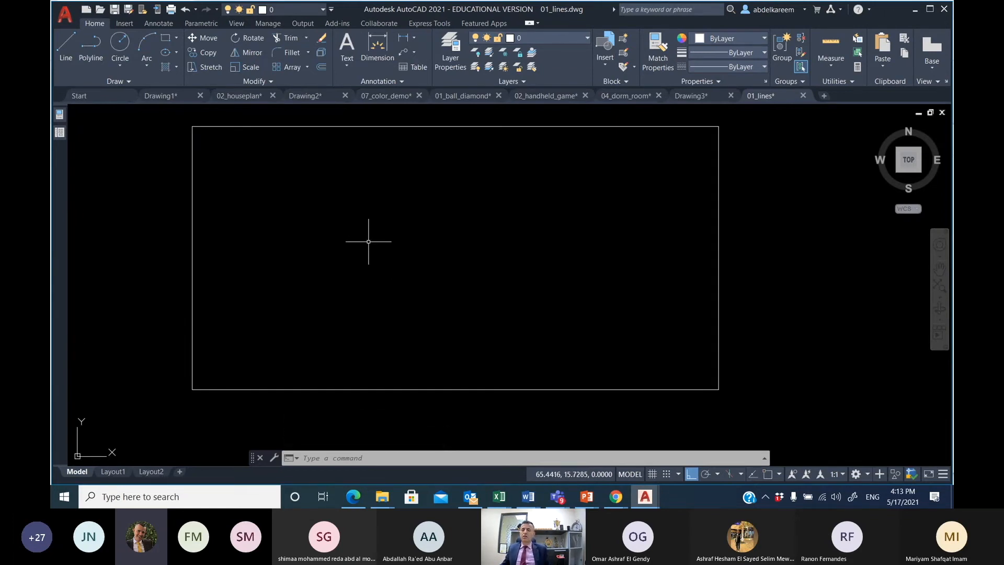
scroll(284, 285, "down", 2)
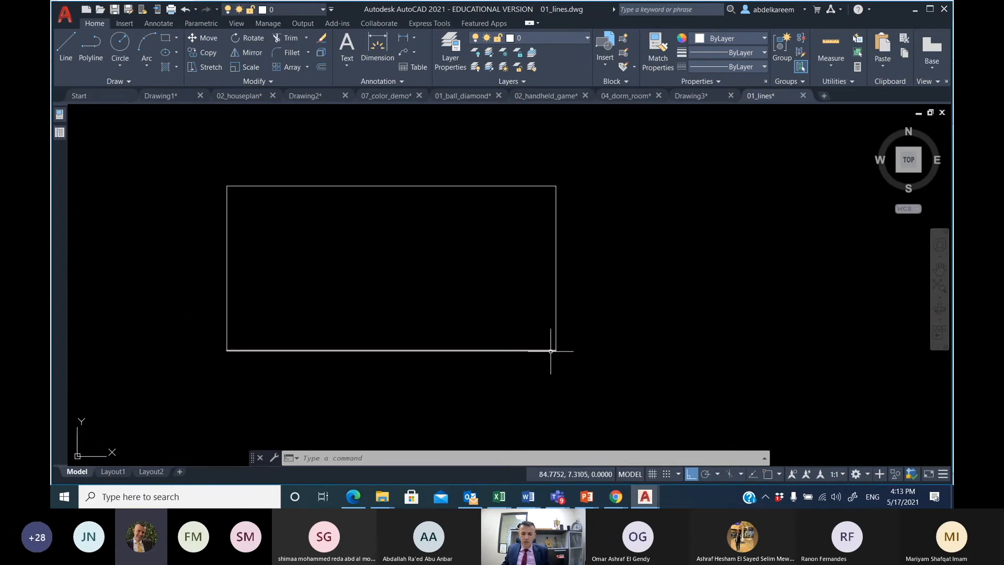
left_click(587, 374)
left_click(166, 127)
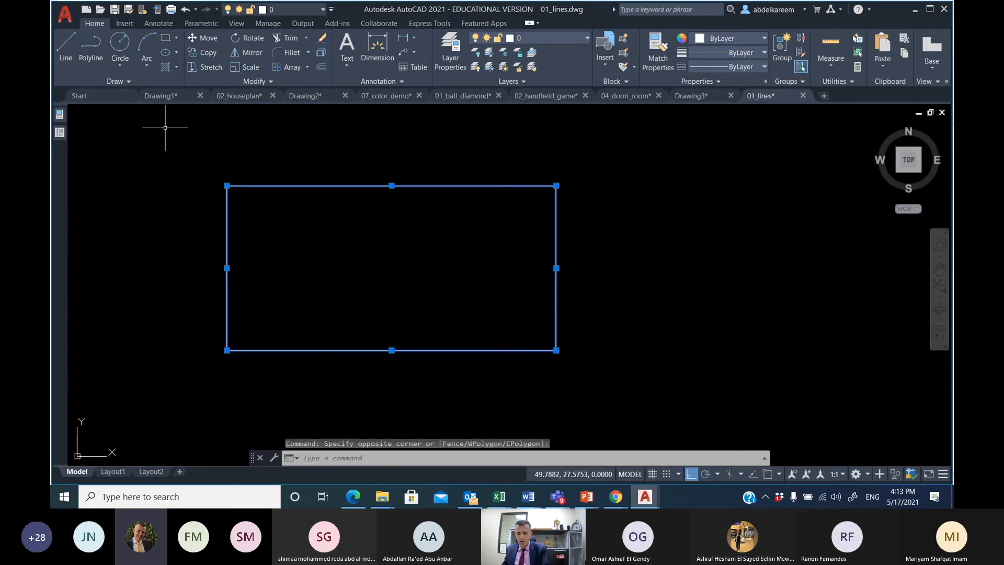
key("Delete")
left_click(691, 474)
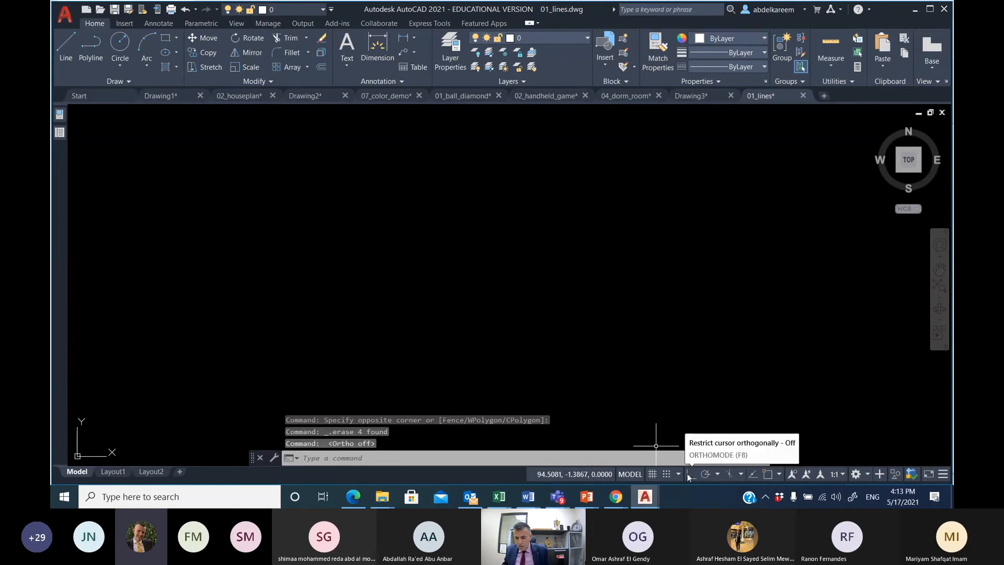
left_click(688, 474)
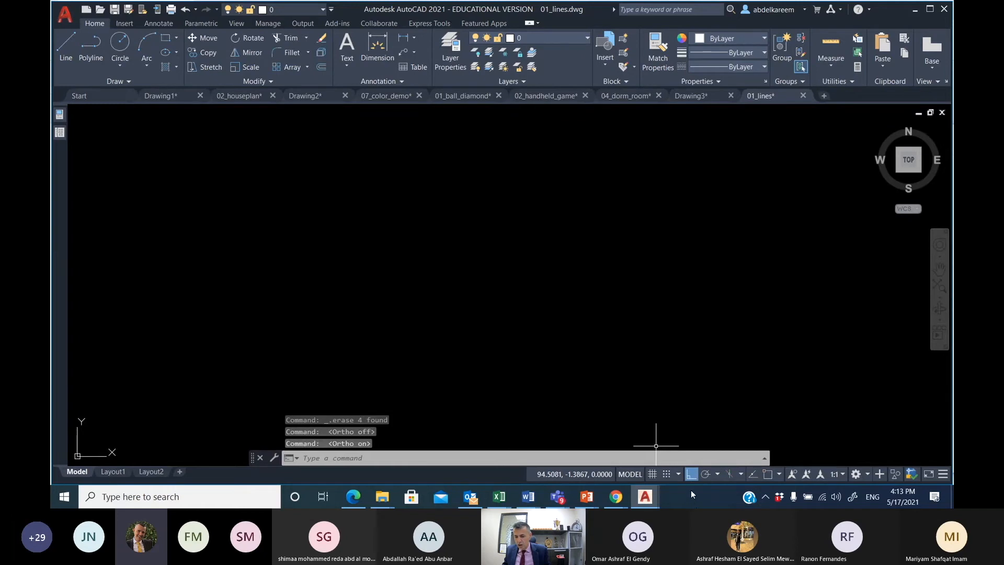
- Draw a closed rectangle with the Line command in ortho mode: 15 units down, 30 to the right, 15 up, closing to the start point
left_click(66, 47)
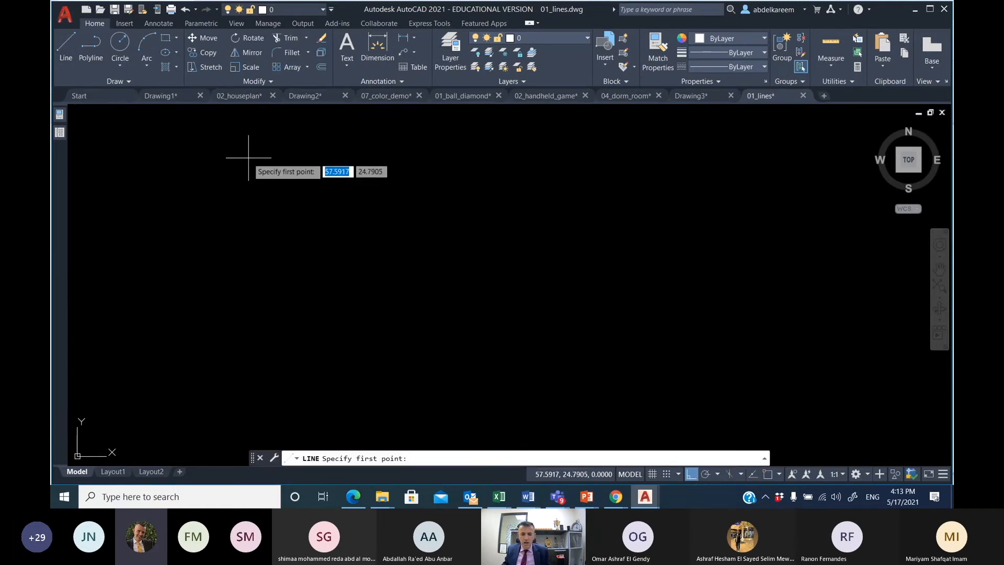
left_click(231, 175)
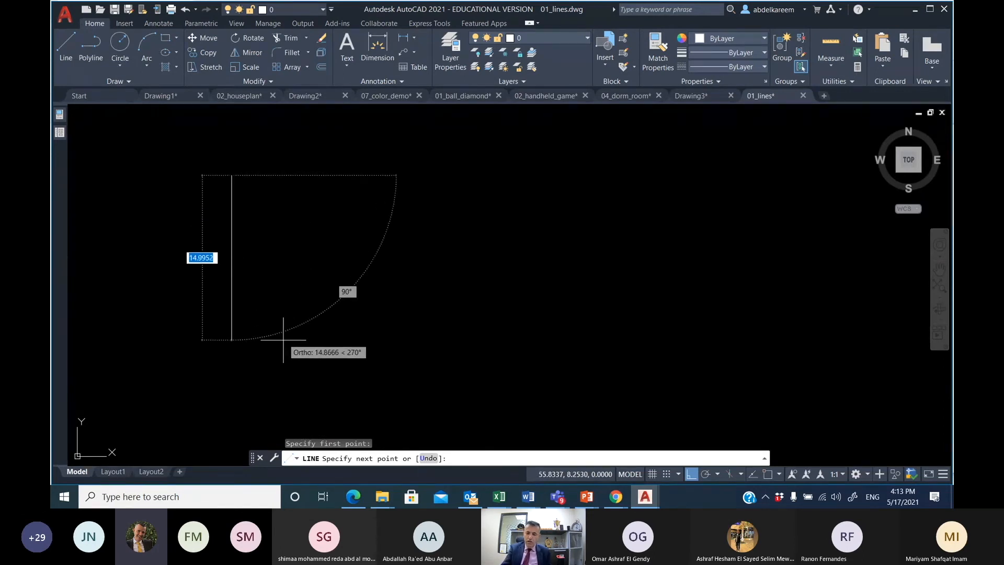
type("15")
key("Return")
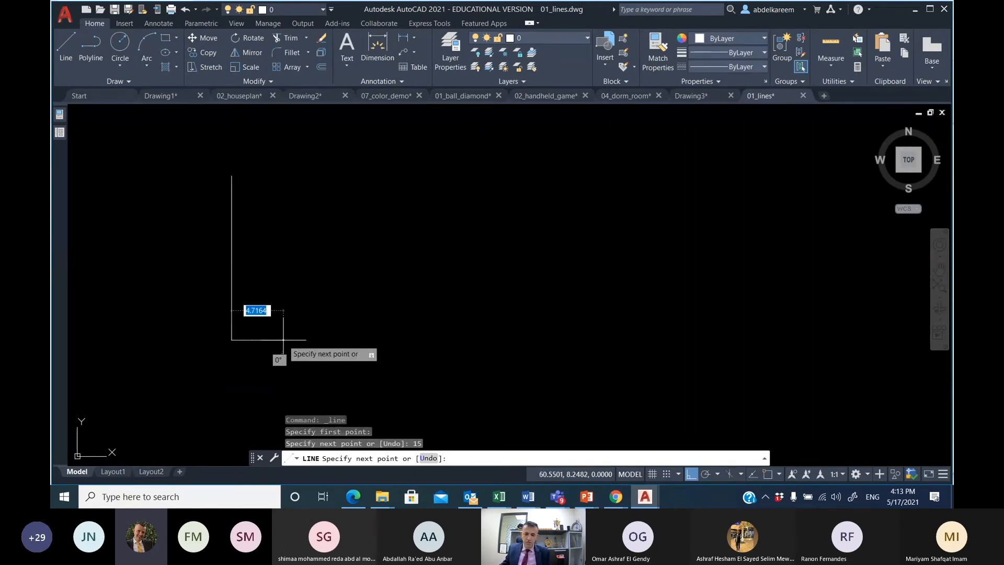
type("30")
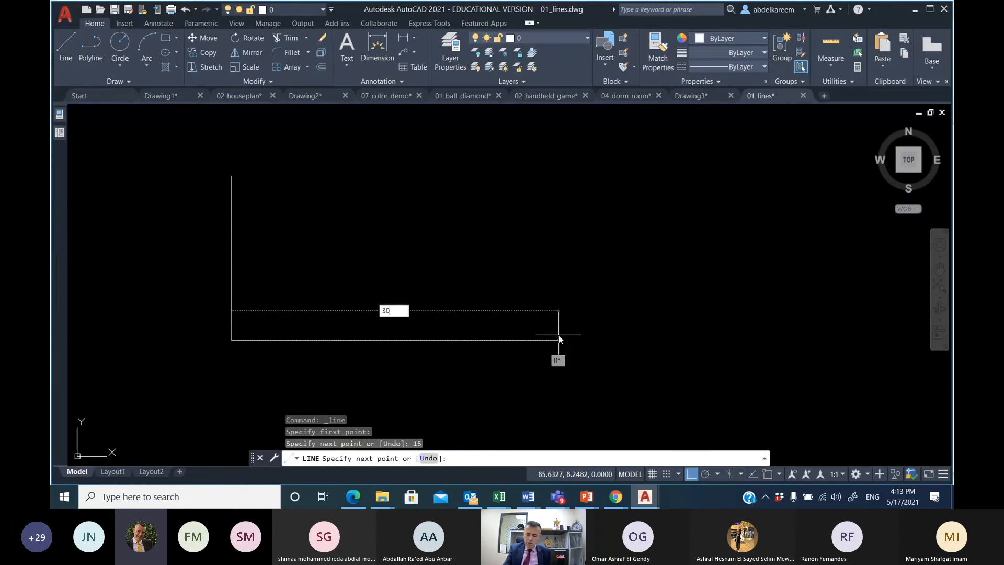
key("Return")
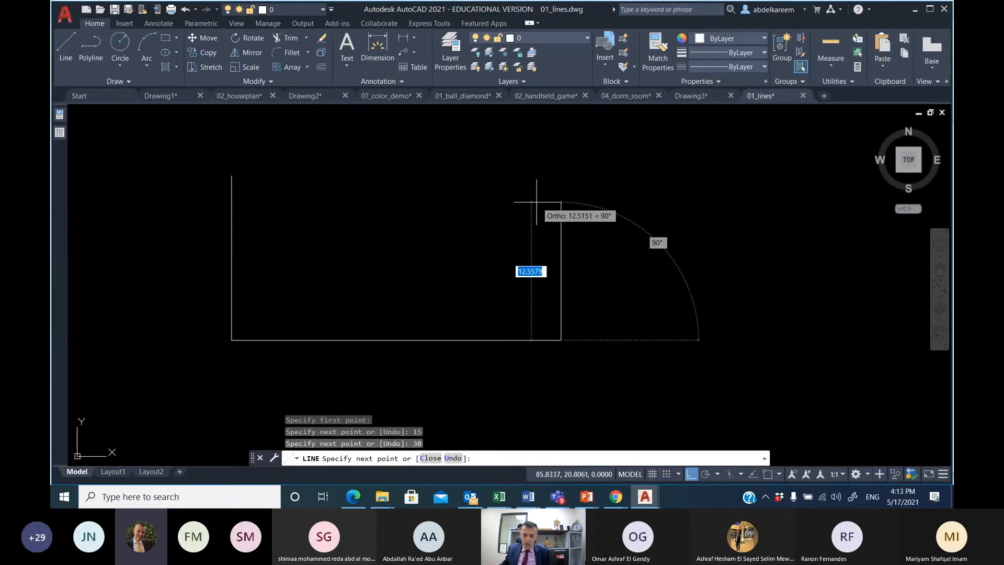
type("15")
key("Return")
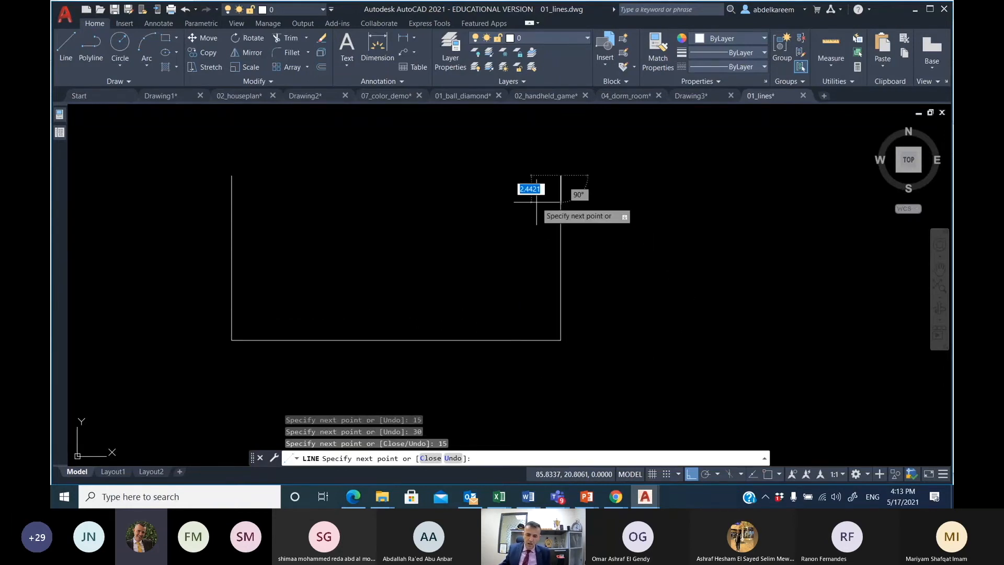
type("c")
key("Return")
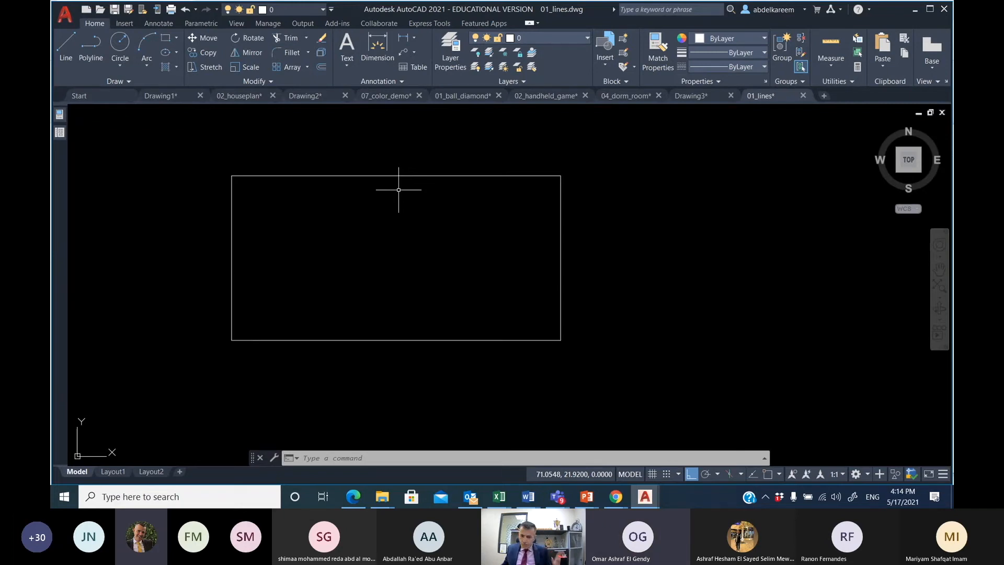
- Switch to File Explorer and open the 02_ortho_polar drawing from the chapter_03 folder
scroll(398, 189, "down", 4)
middle_click_drag(383, 213, 390, 265)
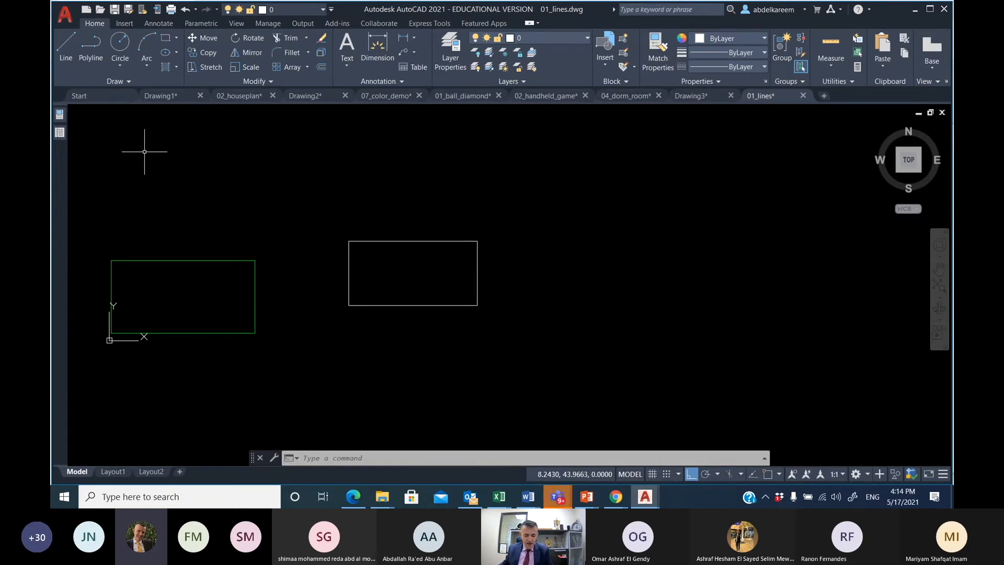
key("alt+Tab")
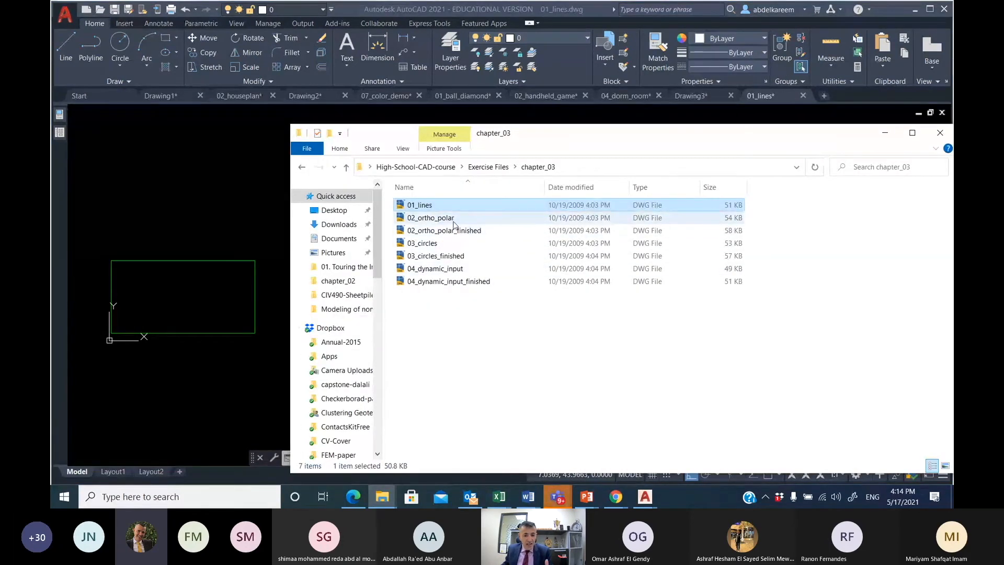
double_click(431, 218)
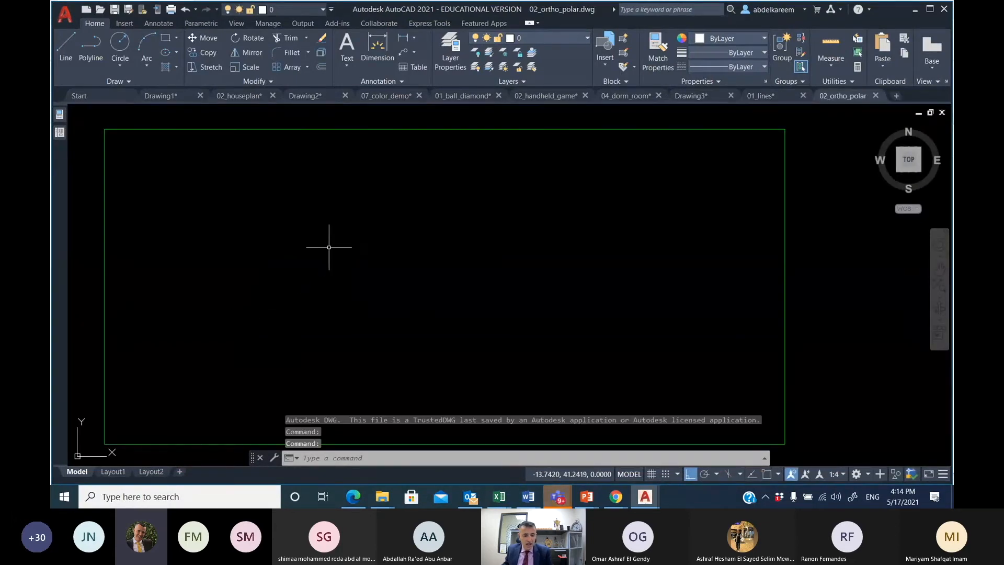
- Turn on polar tracking in place of ortho mode for the 02_ortho_polar drawing
middle_click_drag(327, 223, 276, 226)
middle_click_drag(414, 233, 627, 236)
mouse_move(802, 276)
middle_mouse_down()
mouse_move(399, 276)
mouse_move(631, 254)
middle_mouse_up()
scroll(386, 252, "down", 2)
scroll(386, 252, "down", 2)
mouse_move(539, 254)
middle_mouse_down()
mouse_move(615, 262)
mouse_move(475, 244)
middle_mouse_up()
scroll(615, 263, "up", 4)
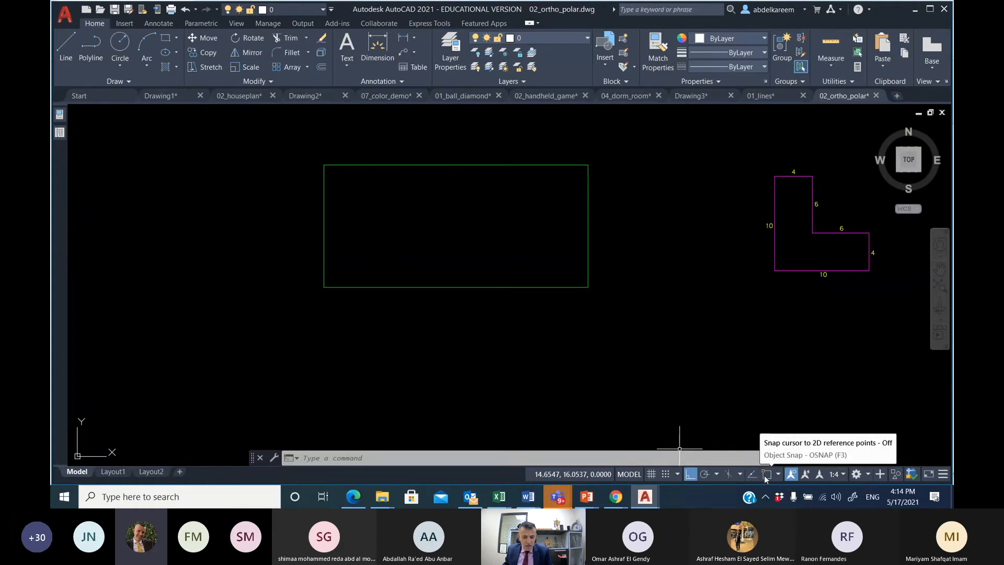
left_click(678, 474)
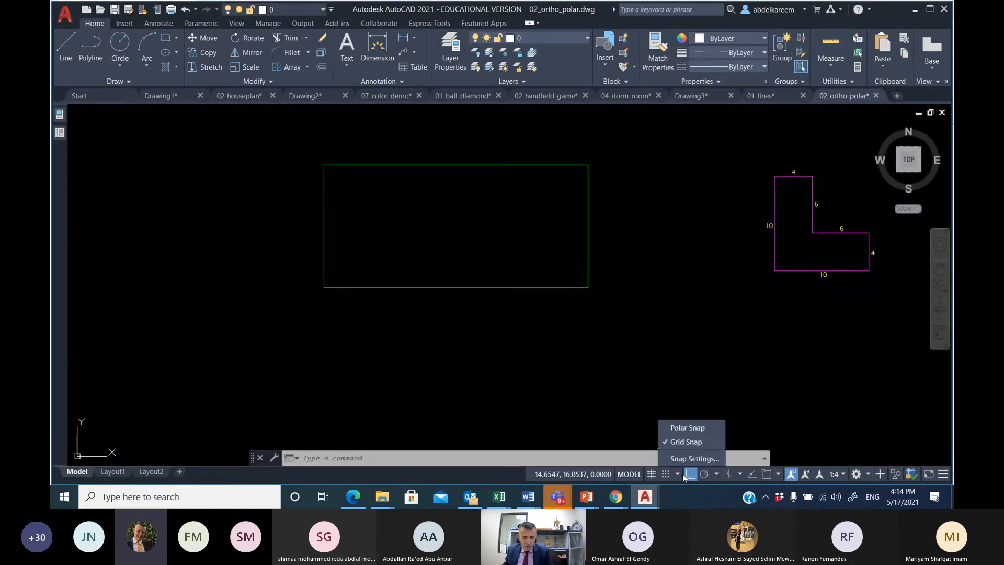
left_click(622, 438)
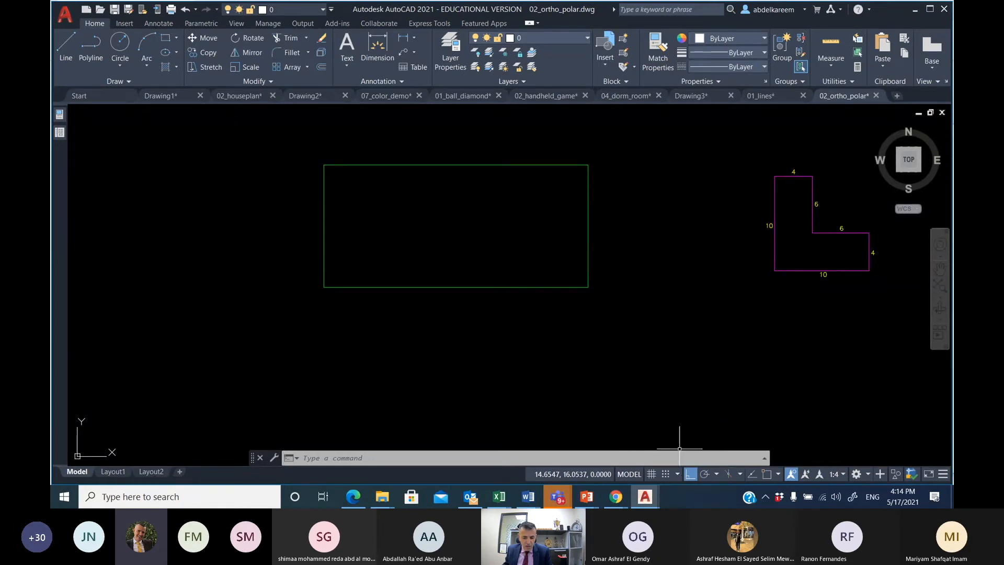
left_click(704, 475)
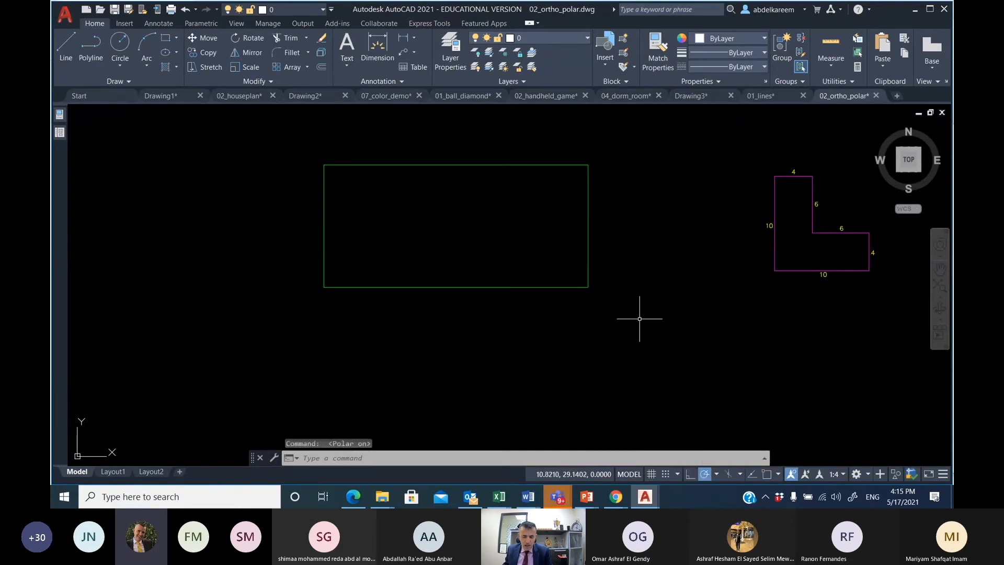
- Start a line above the green rectangle's upper-left corner and set the polar tracking increment to 15 degrees
mouse_move(521, 241)
middle_mouse_down()
mouse_move(441, 256)
mouse_move(426, 239)
middle_mouse_up()
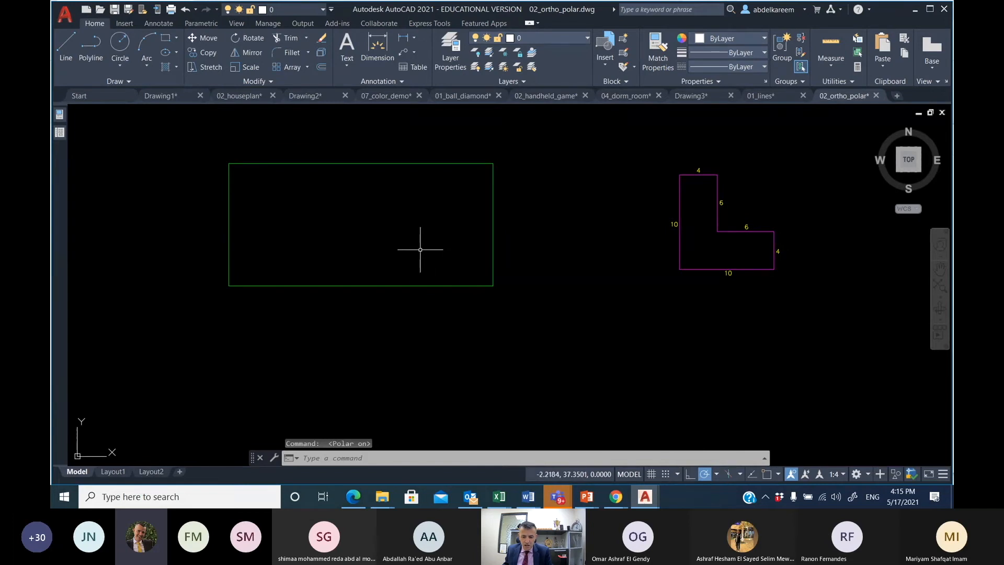
middle_click_drag(507, 218, 425, 218)
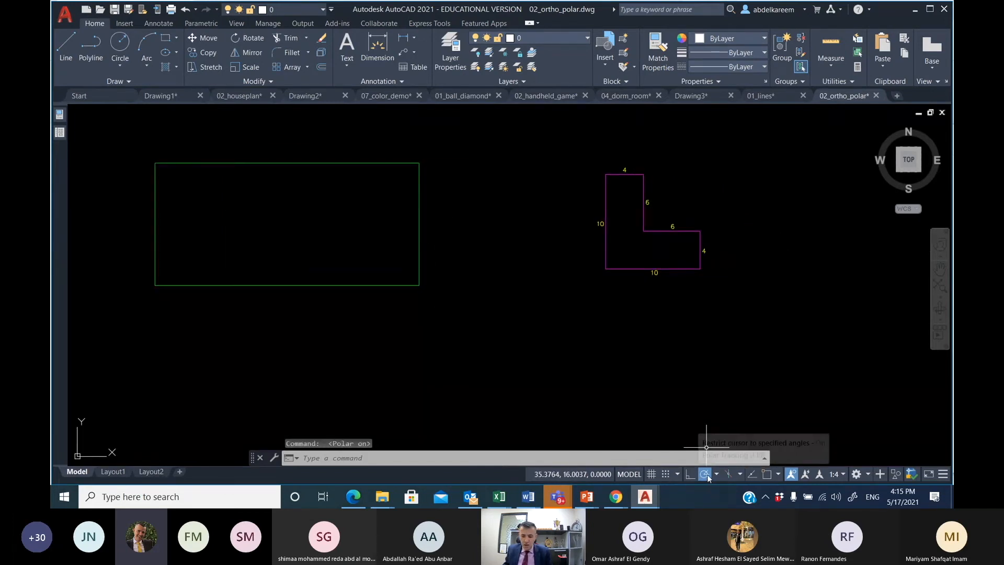
middle_click_drag(278, 203, 289, 224)
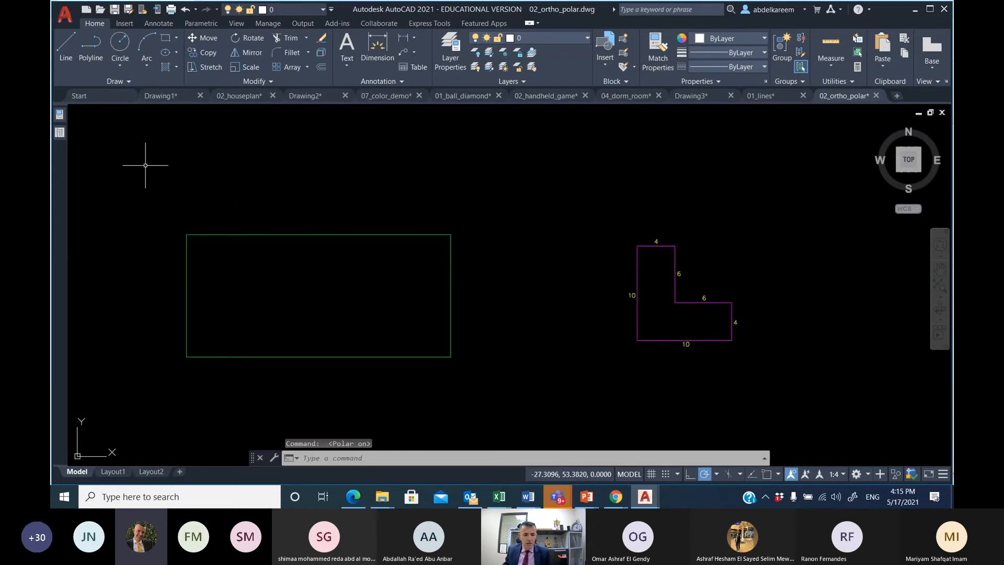
left_click(65, 44)
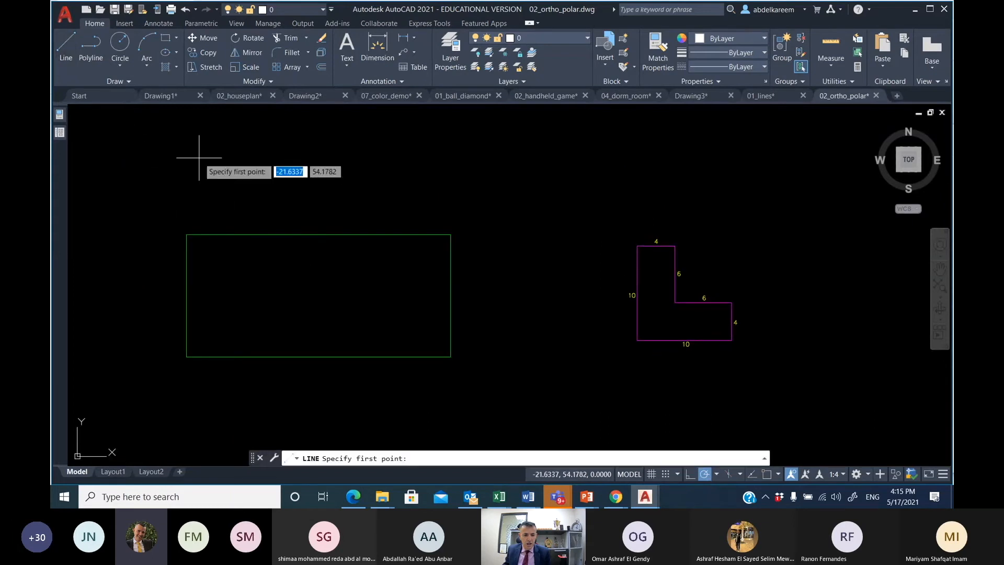
left_click(187, 194)
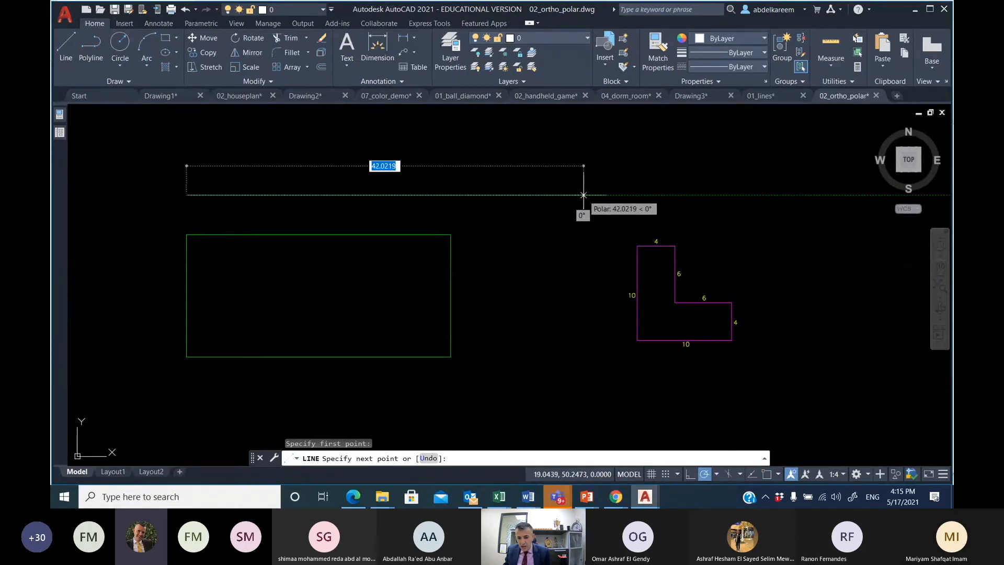
middle_click_drag(546, 195, 726, 215)
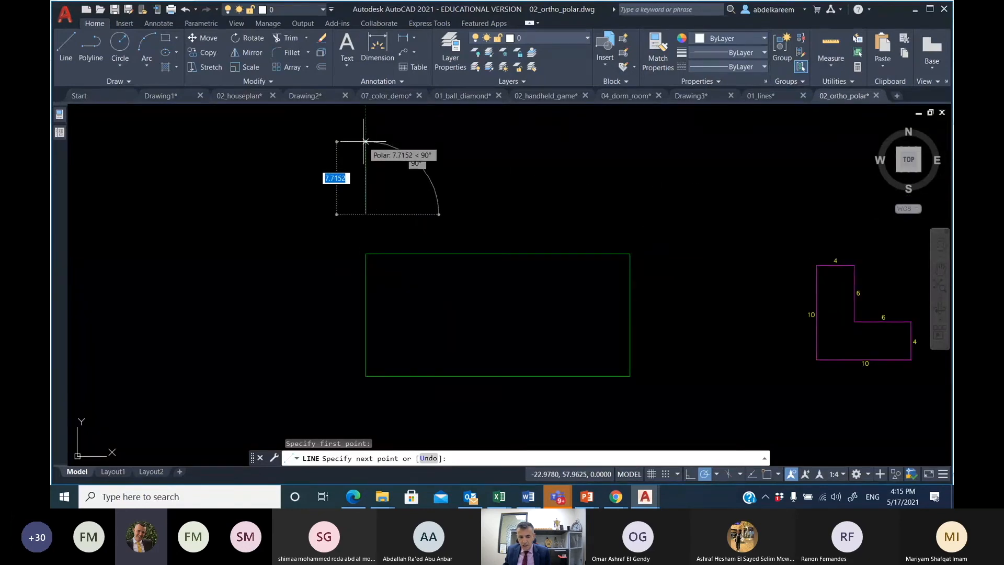
middle_click_drag(366, 164, 368, 260)
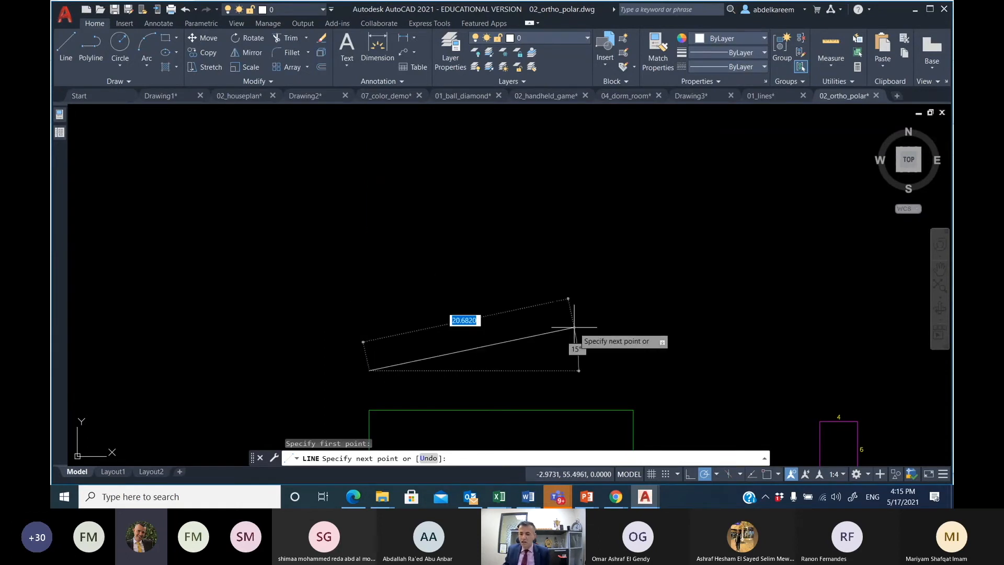
left_click(716, 474)
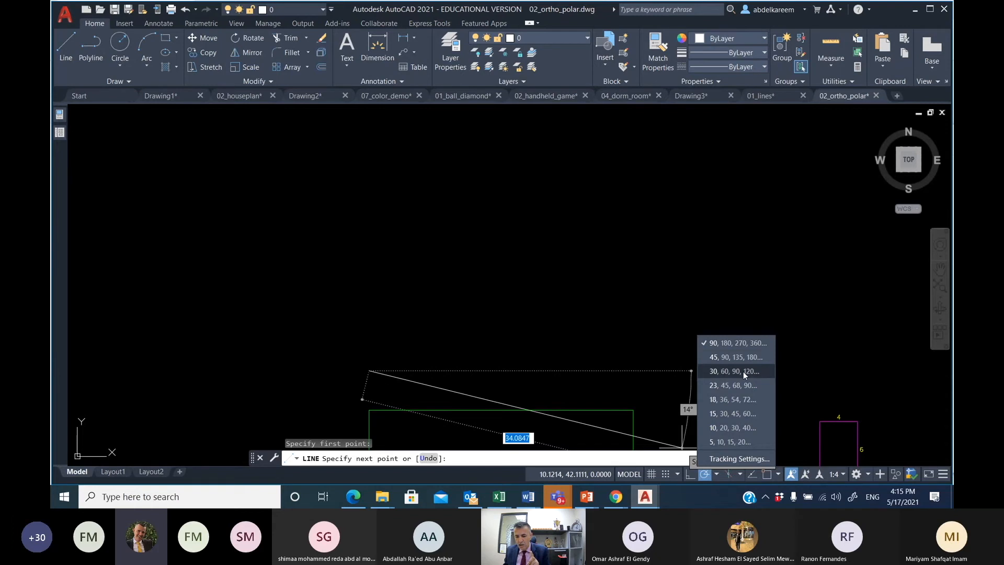
left_click(737, 413)
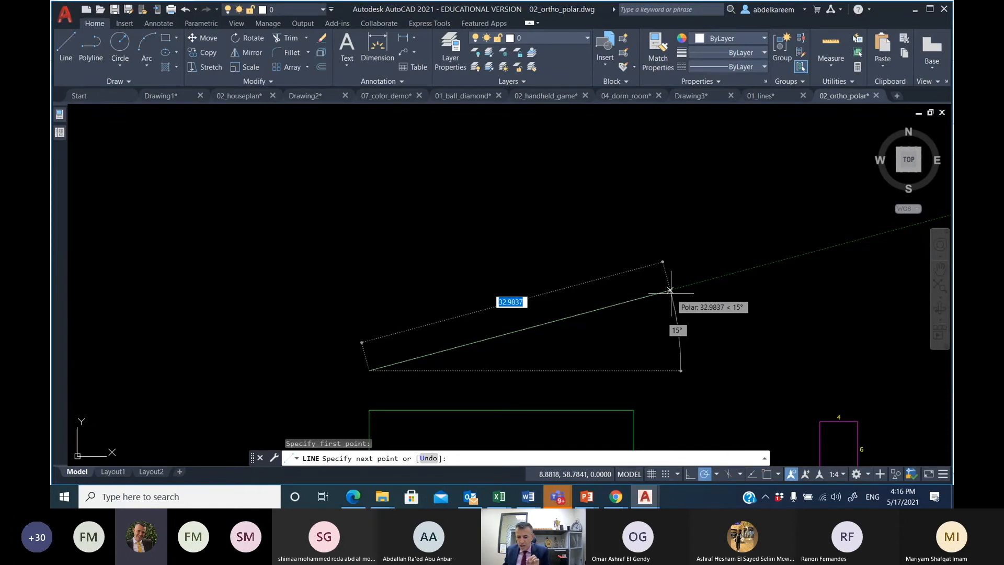
- Draw four connected segments along polar angles: about 33 units at 15°, about 8.4 units at 30°, and two short ones at 60° and 90°
left_click(671, 291)
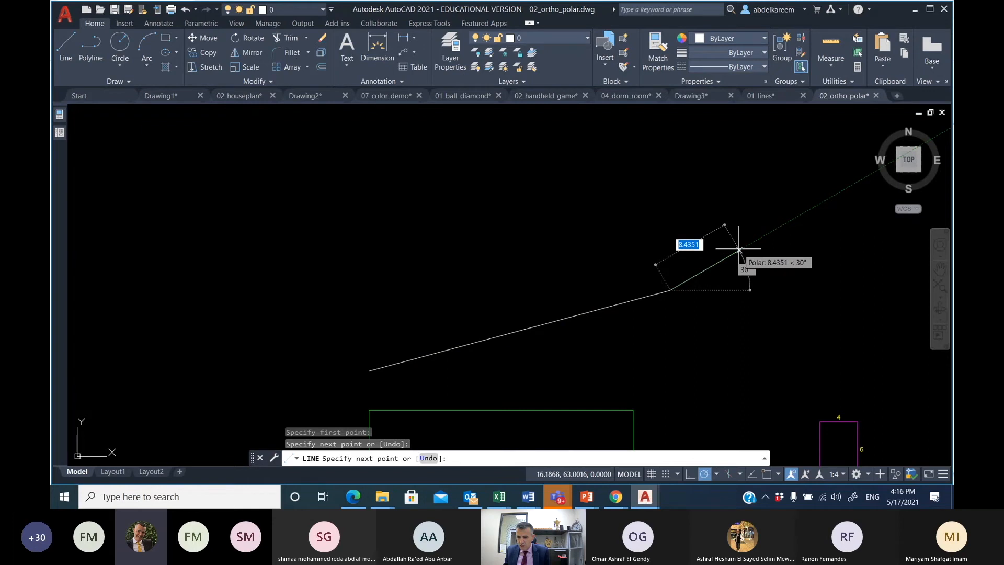
left_click(739, 250)
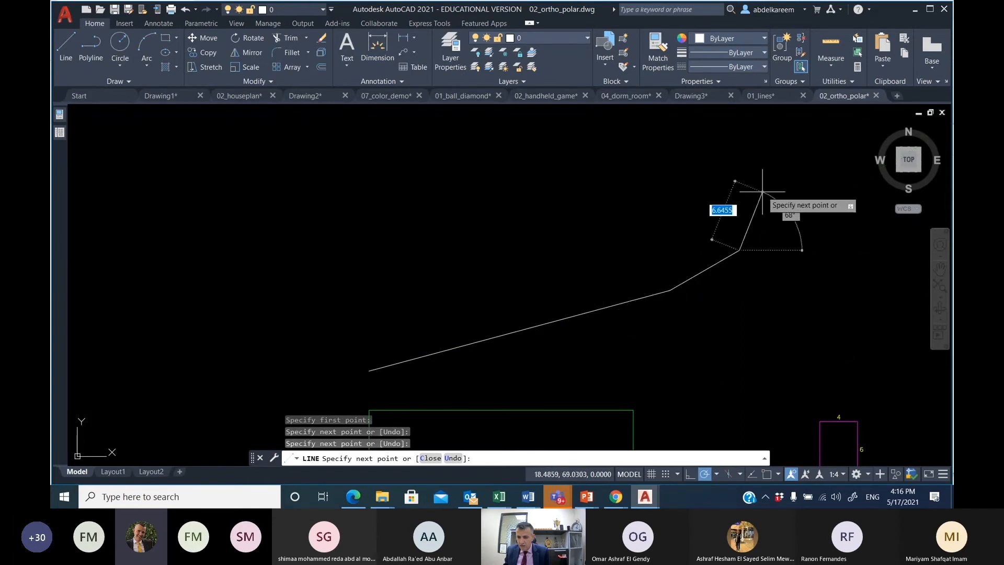
left_click(778, 183)
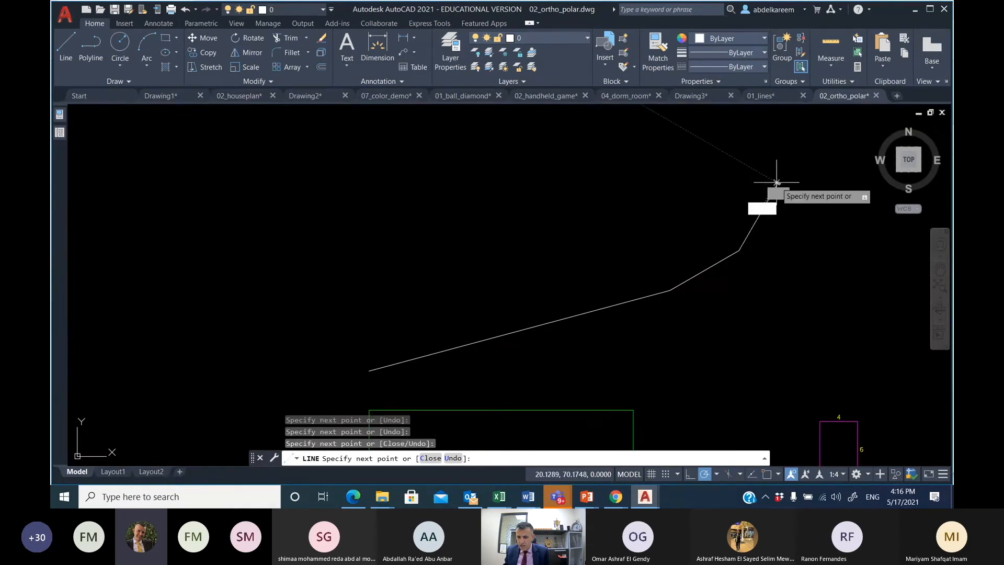
left_click(778, 137)
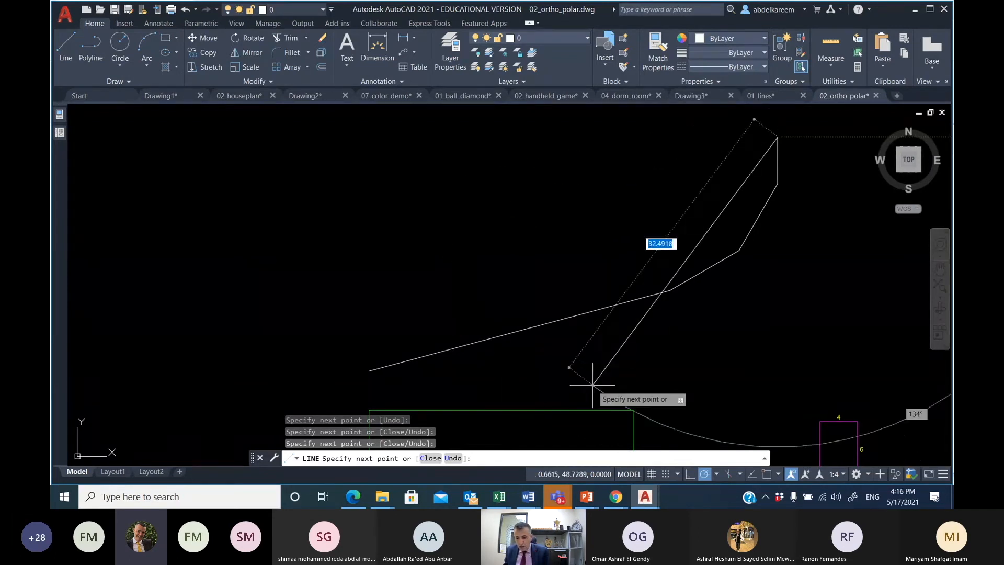
- Open the polar tracking settings, review the available increment angles, and cancel the dialog
left_click(716, 474)
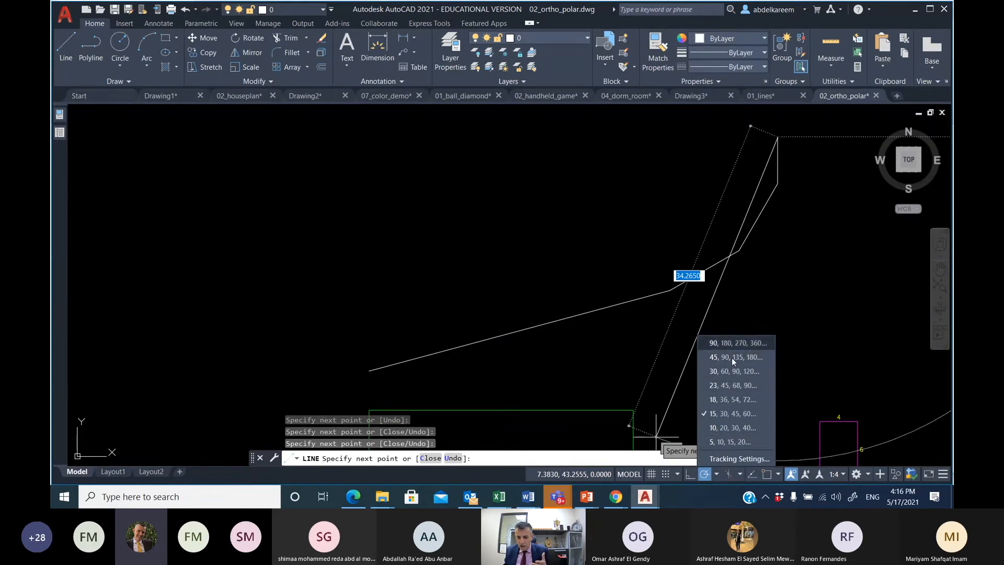
left_click(739, 458)
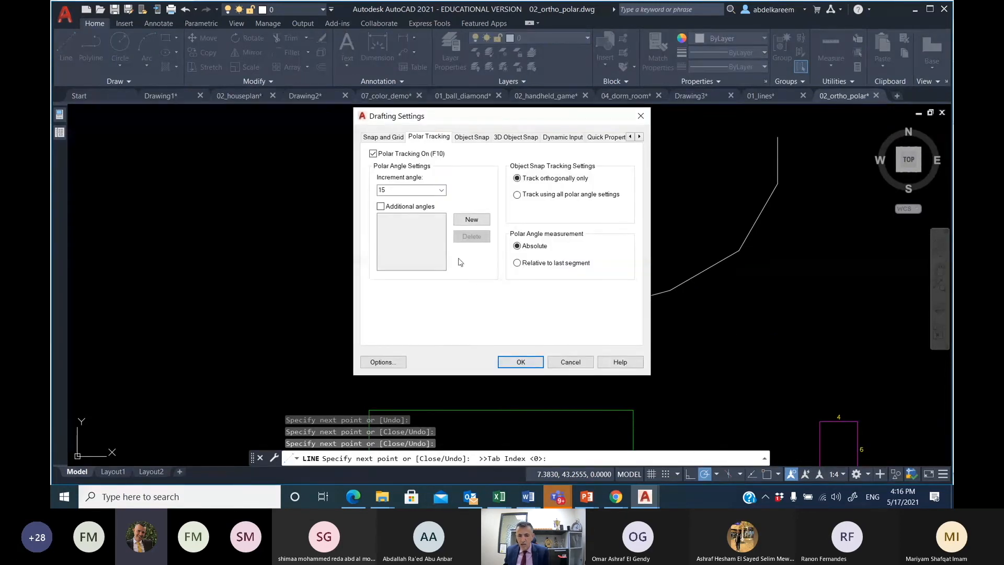
left_click(441, 191)
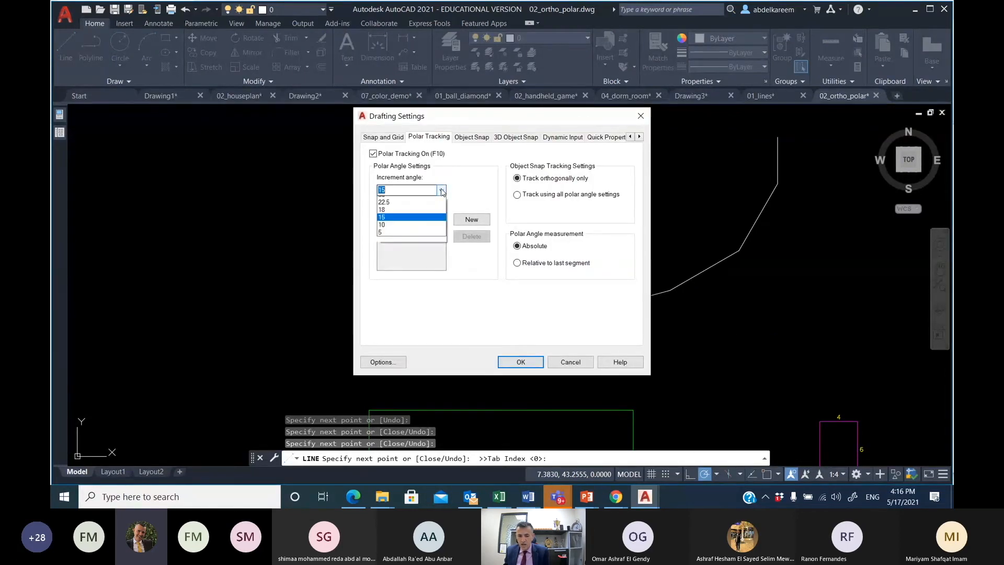
left_click(402, 189)
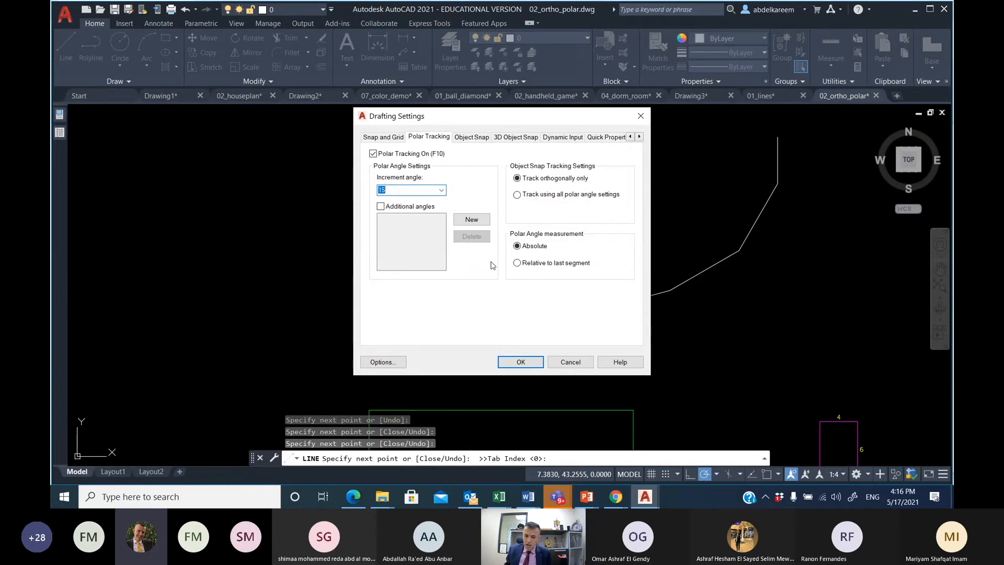
left_click(559, 362)
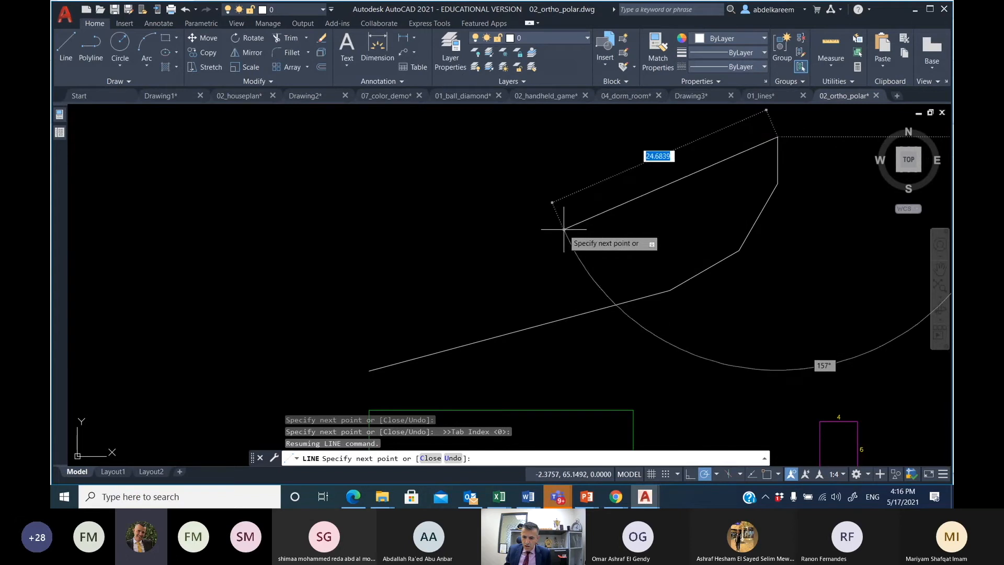
- End the Line command after the vertical segment and set the polar tracking increment to 45 degrees
right_click(563, 228)
left_click(599, 247)
middle_click_drag(624, 404, 583, 231)
middle_click_drag(511, 321, 575, 247)
middle_click_drag(446, 315, 362, 283)
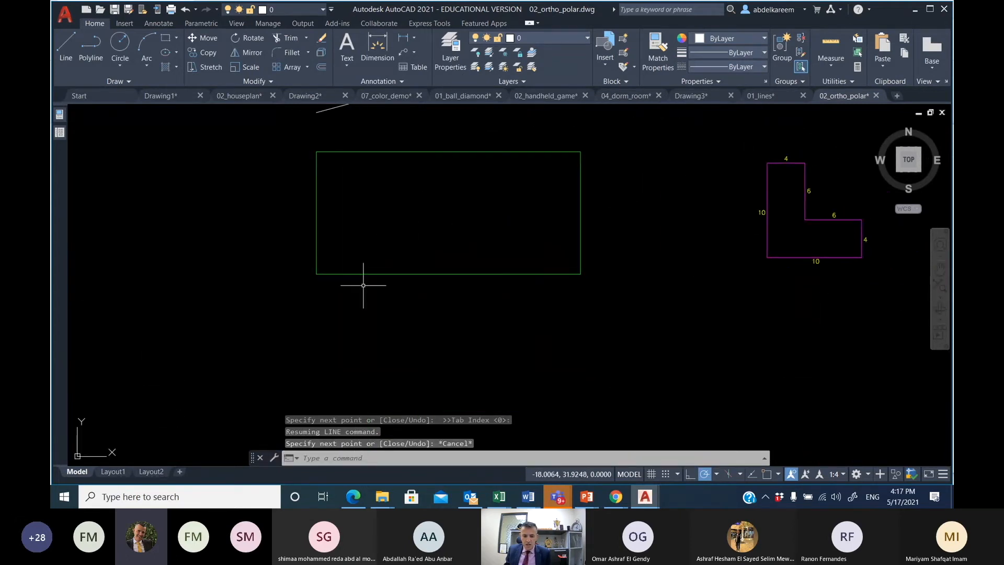
left_click(717, 474)
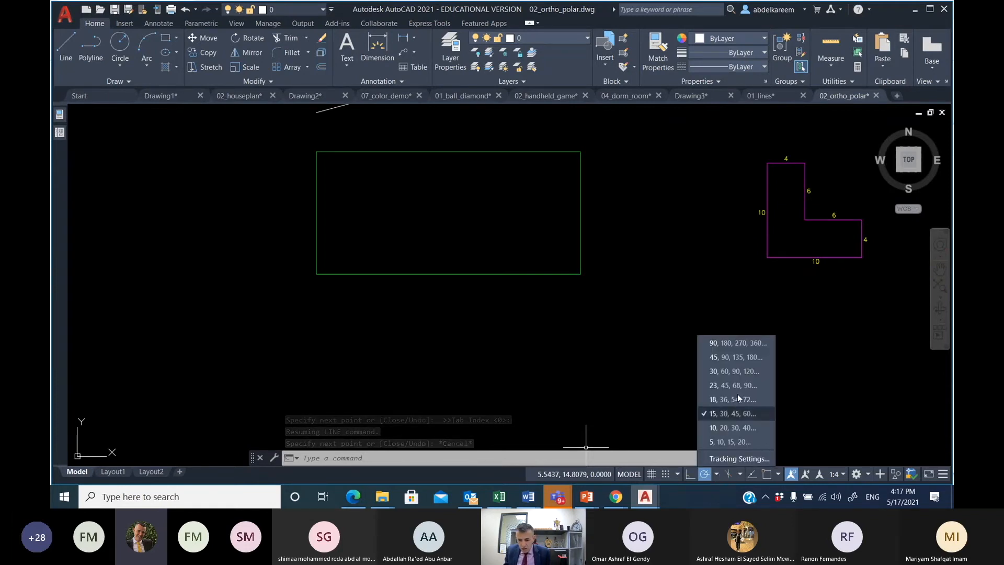
left_click(741, 353)
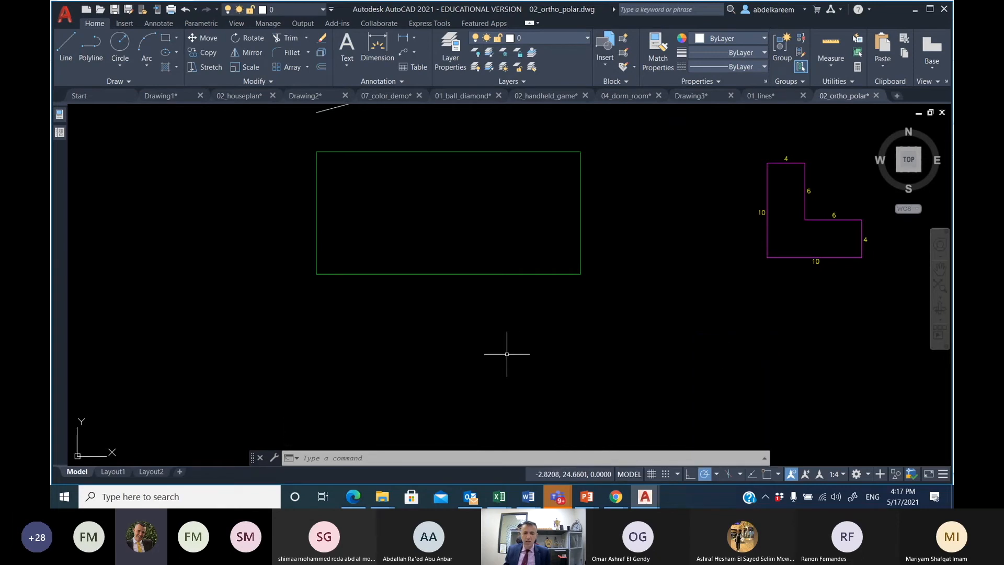
- Start a line just below the green rectangle's lower-left corner and draw segments 30 units right and 15 units down
scroll(384, 166, "down", 2)
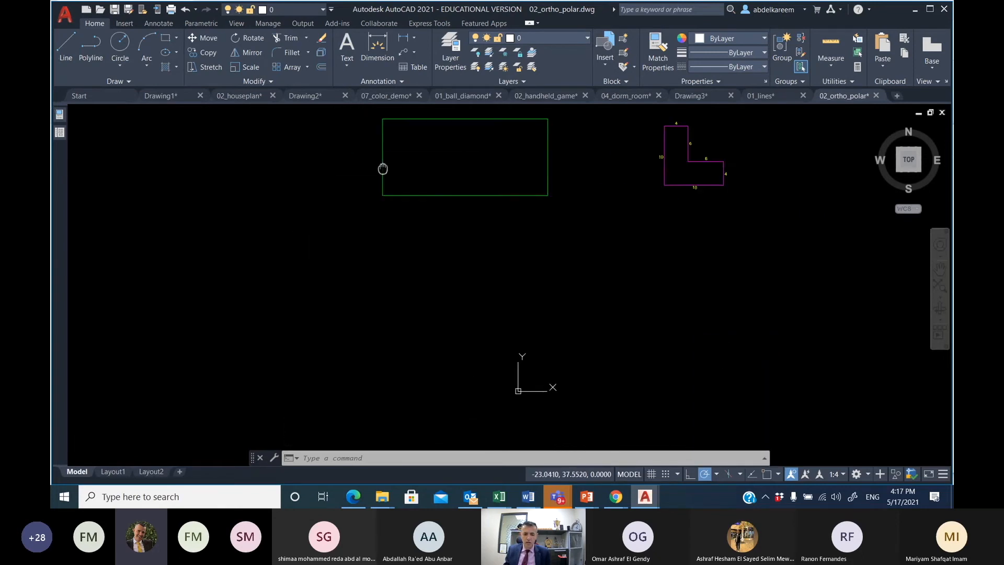
scroll(444, 201, "up", 2)
middle_click_drag(449, 200, 463, 283)
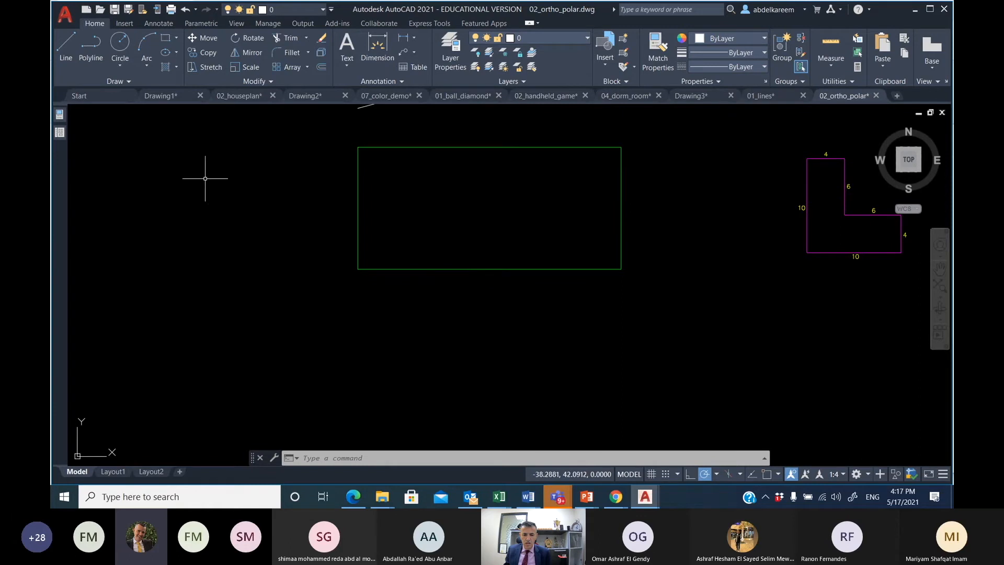
left_click(73, 46)
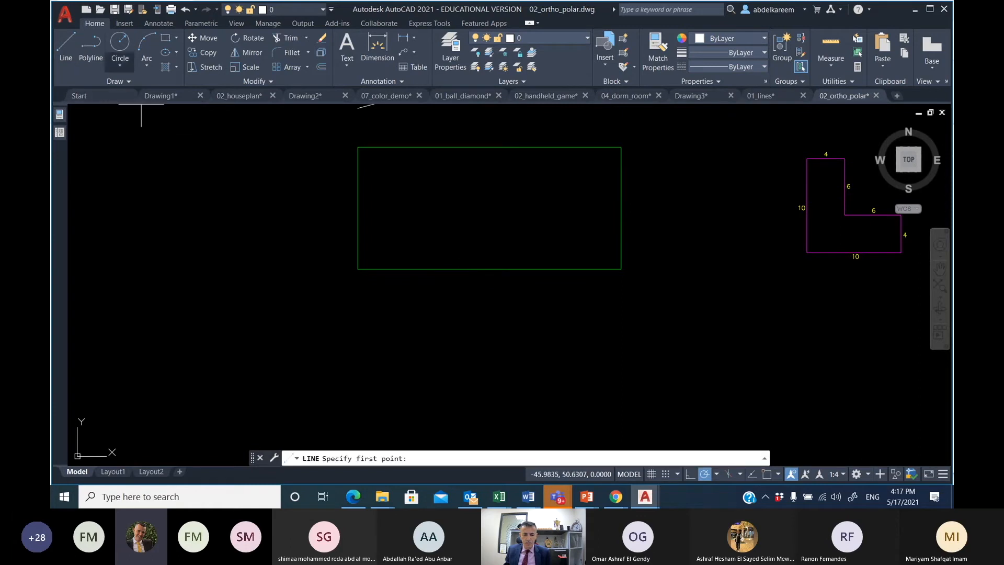
left_click(356, 307)
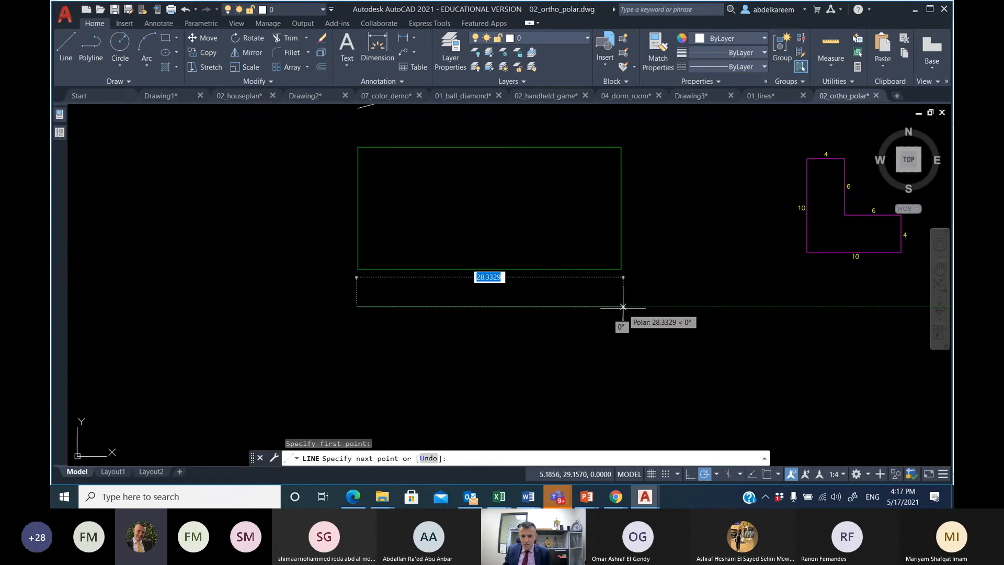
type("30")
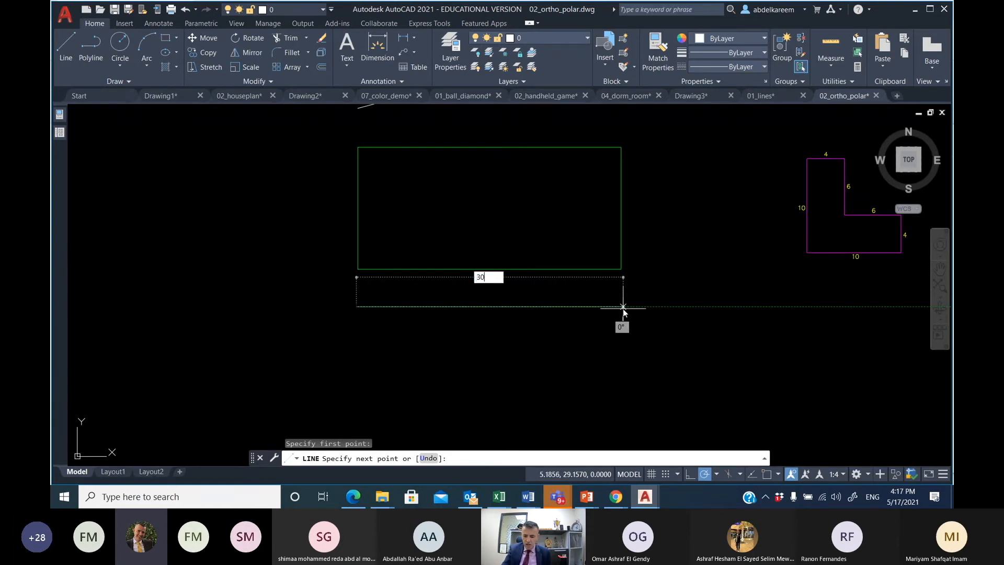
key("Return")
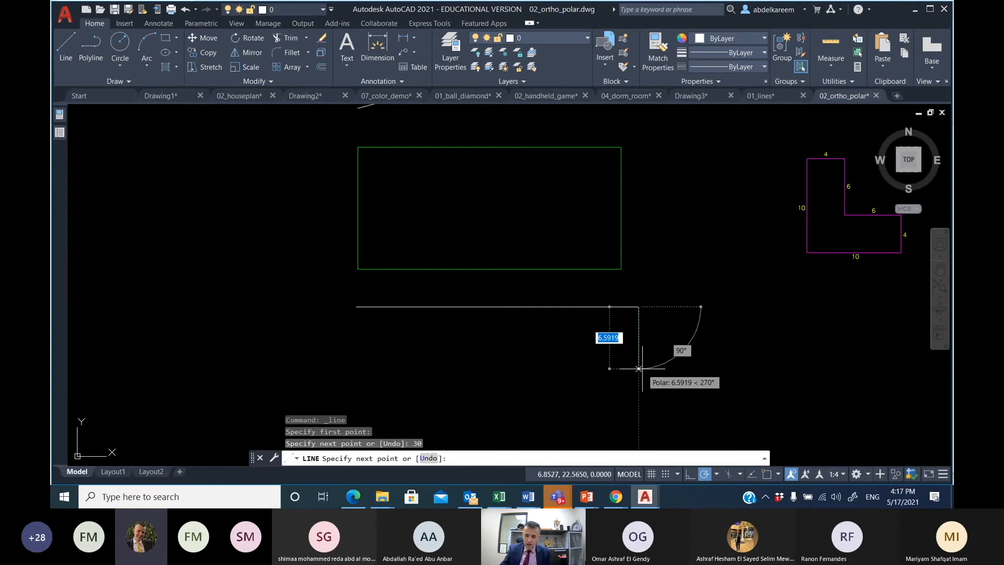
key("Return")
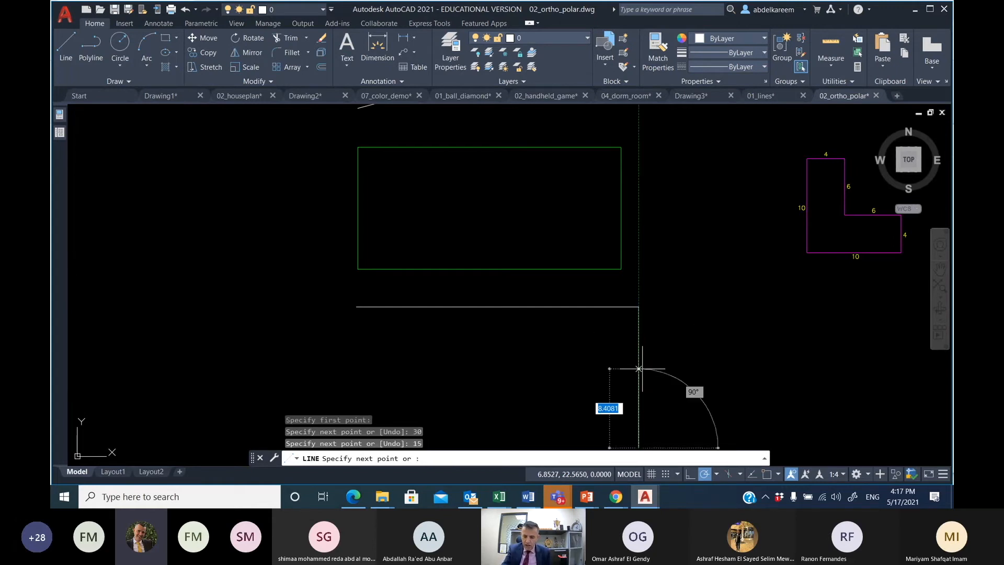
- Complete the rectangle outline with segments 30 units left and 15 units up, and end the Line command
scroll(548, 380, "down", 2)
middle_click_drag(548, 380, 546, 372)
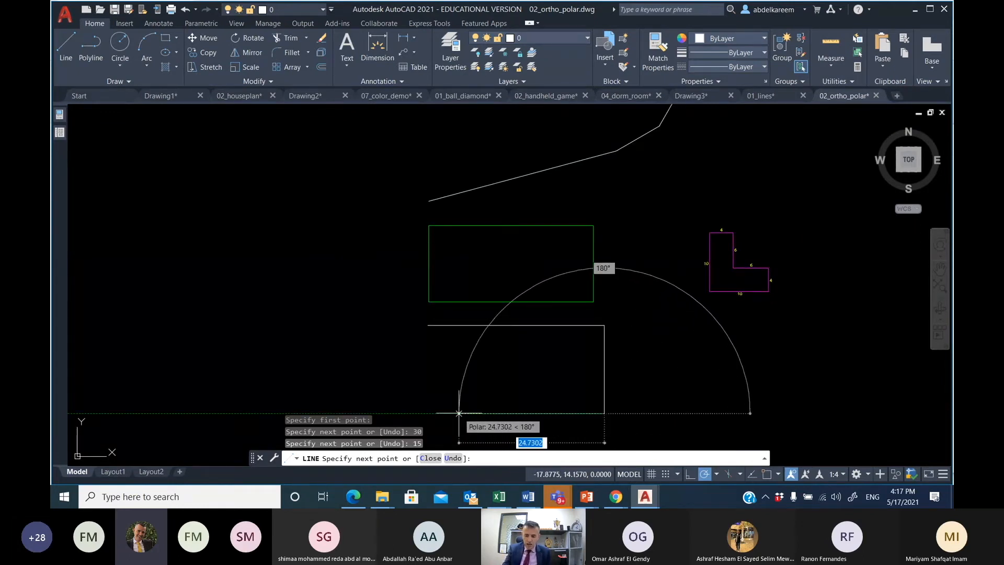
type("30")
key("Return")
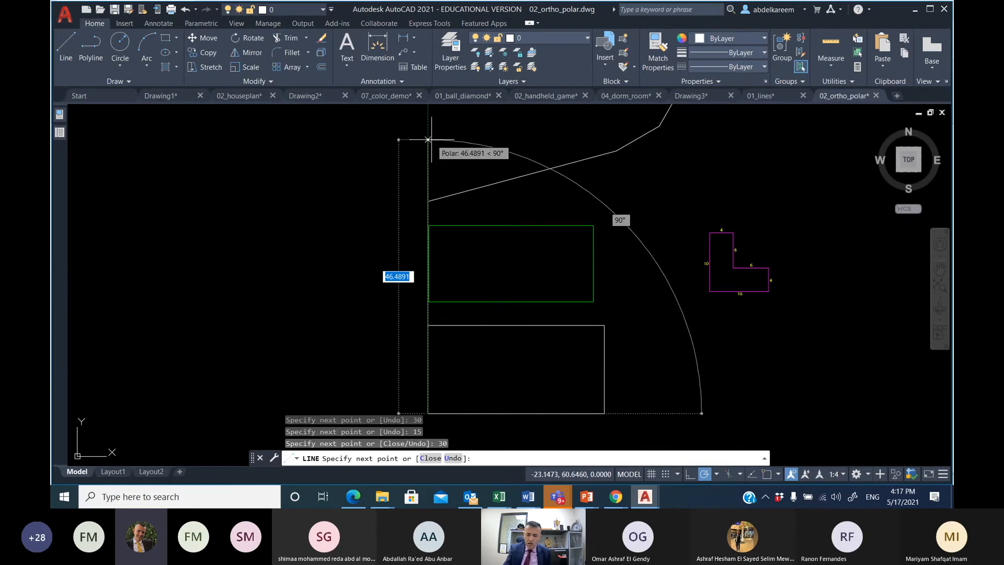
type("15")
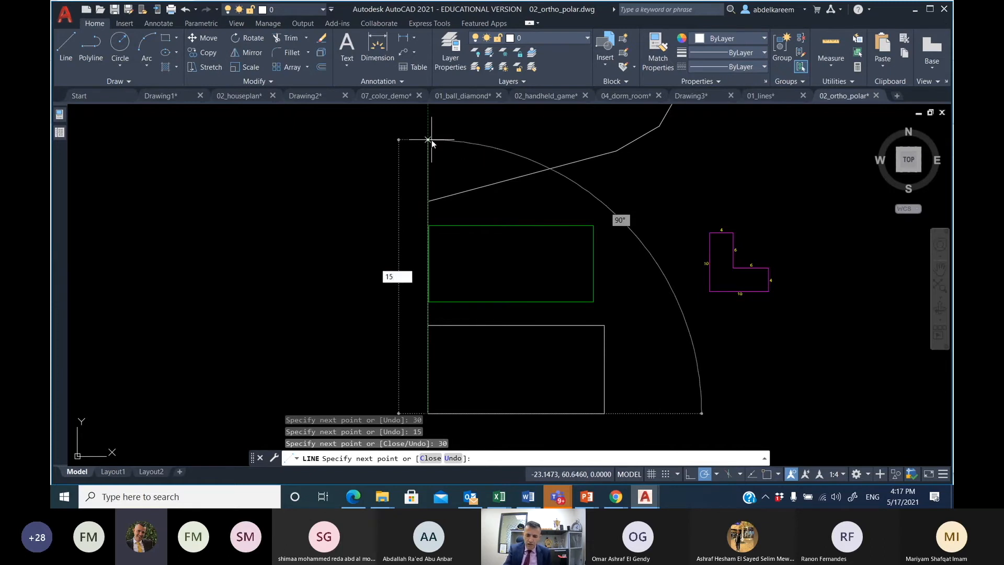
key("Return")
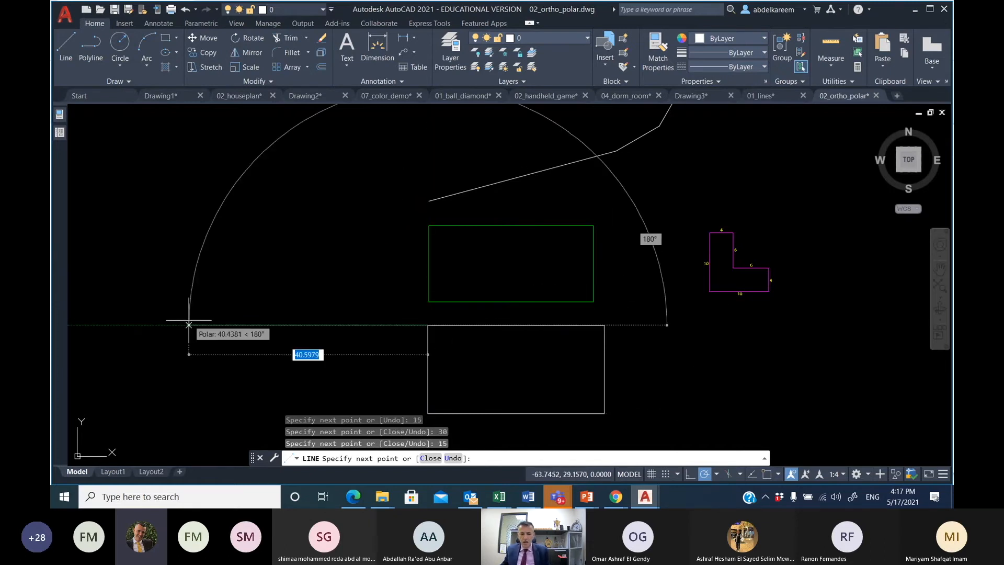
right_click(253, 302)
left_click(278, 307)
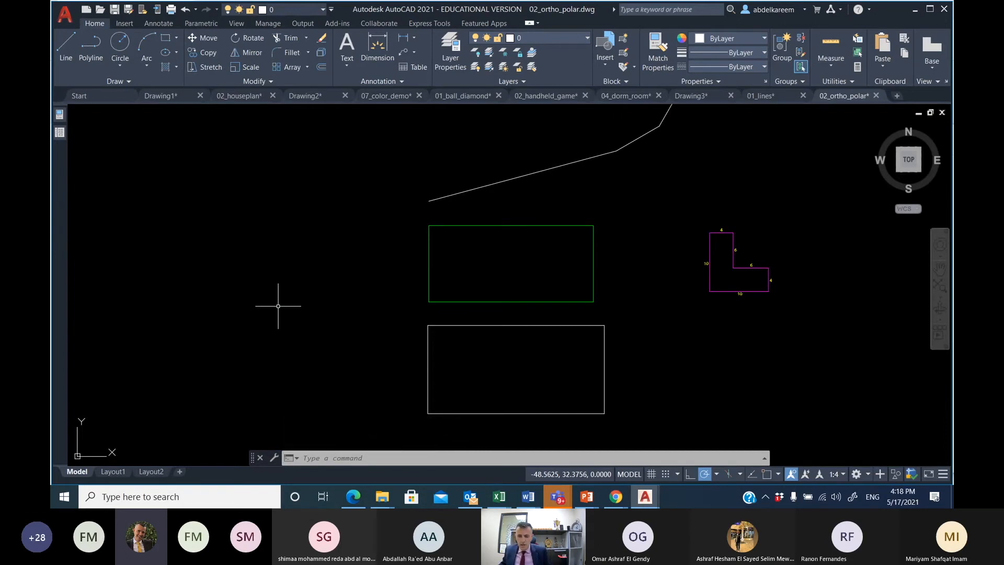
- Start an L-shape outline to the right of the magenta L-shape with segments 4 units right, 6 down and 6 right
mouse_move(786, 278)
middle_mouse_down()
mouse_move(505, 302)
mouse_move(412, 291)
middle_mouse_up()
scroll(539, 298, "up", 5)
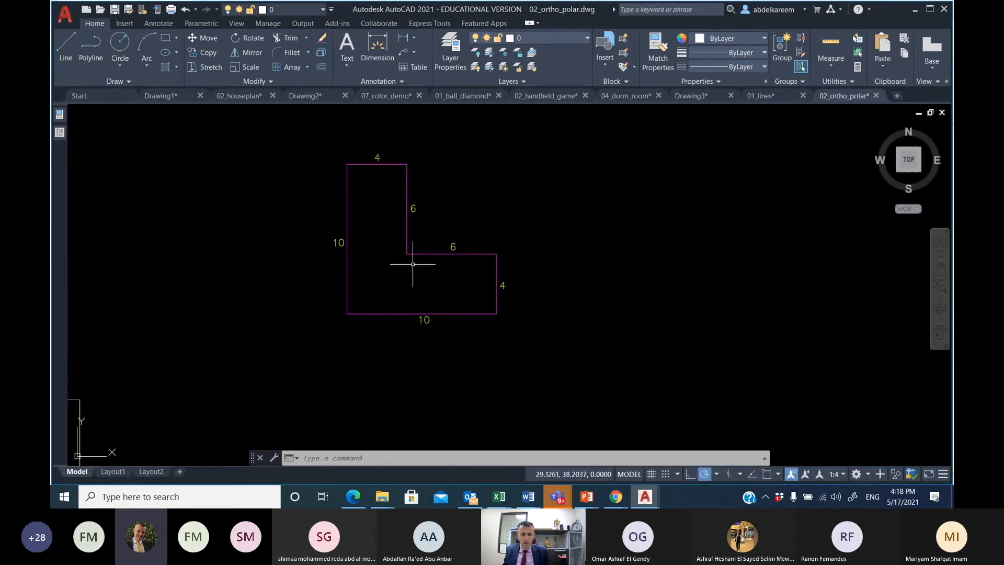
left_click(62, 58)
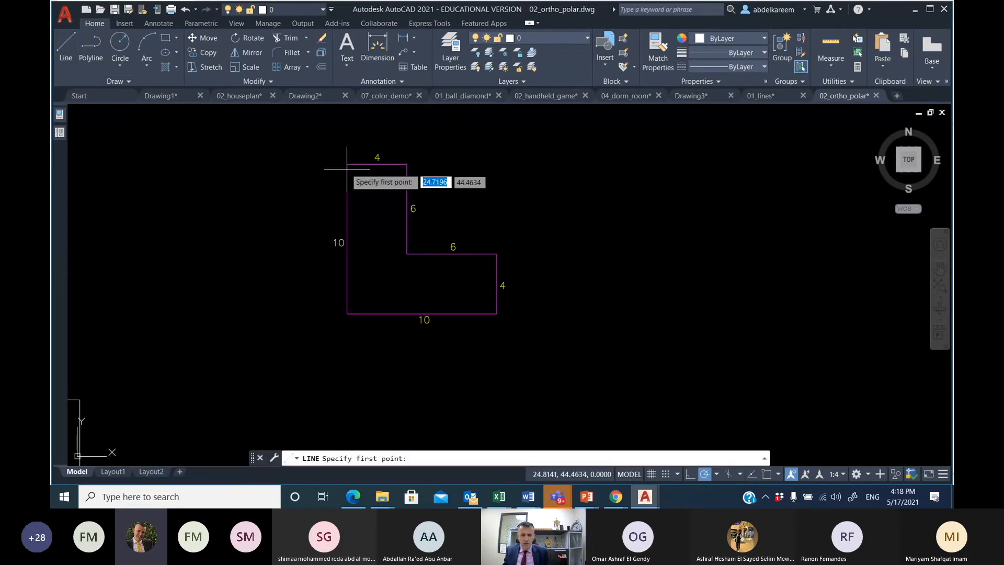
left_click(588, 163)
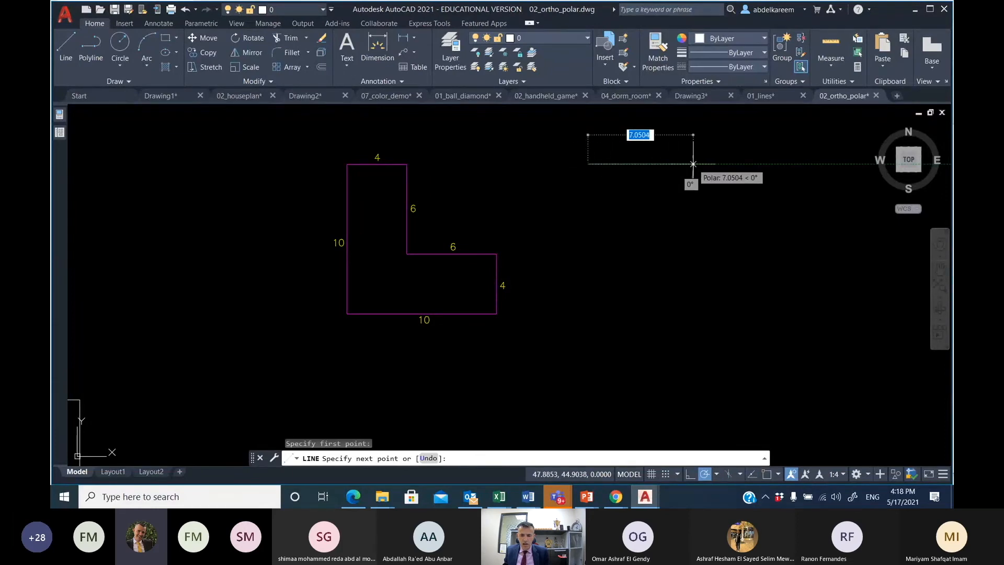
type("4")
key("Return")
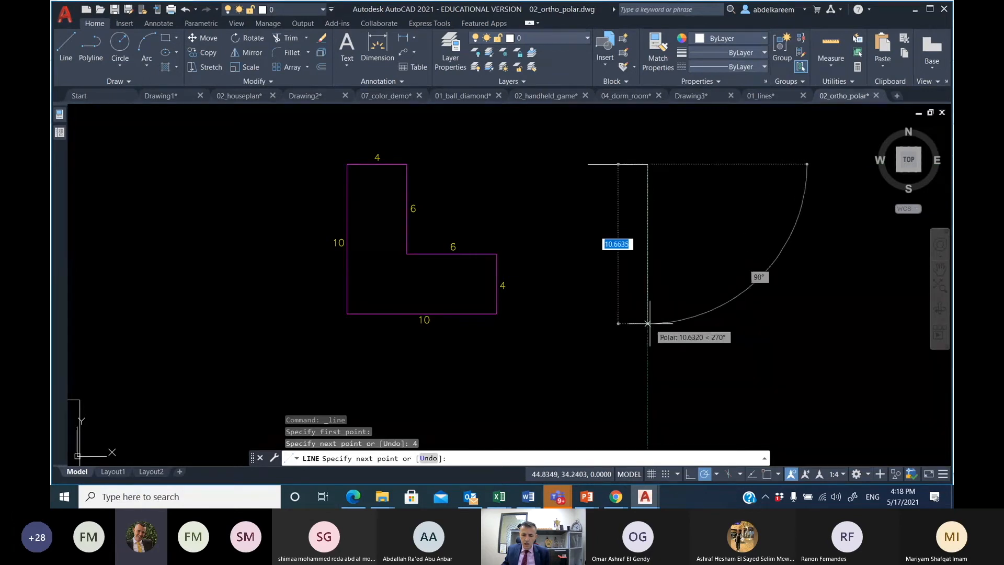
type("6")
key("Return")
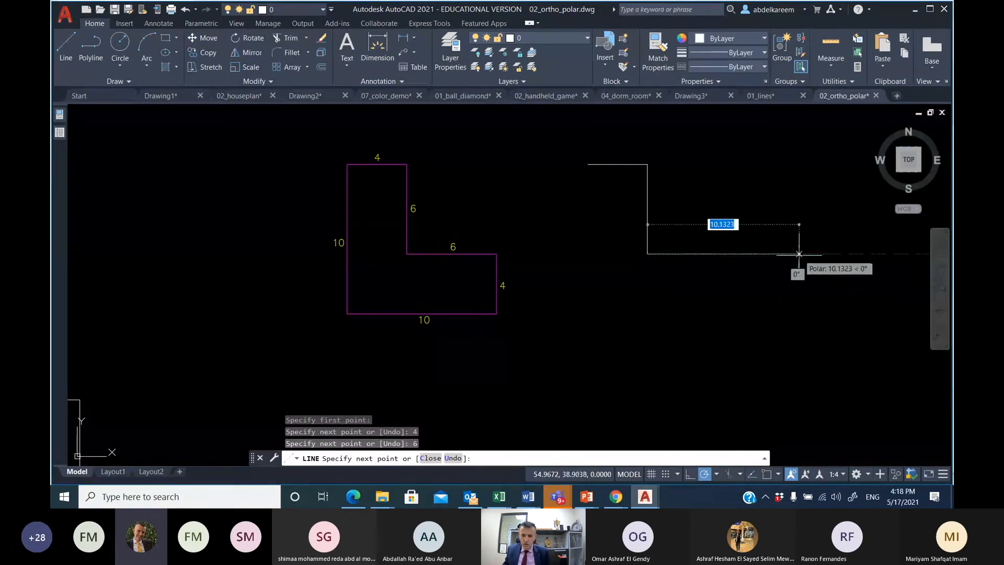
type("6")
key("Return")
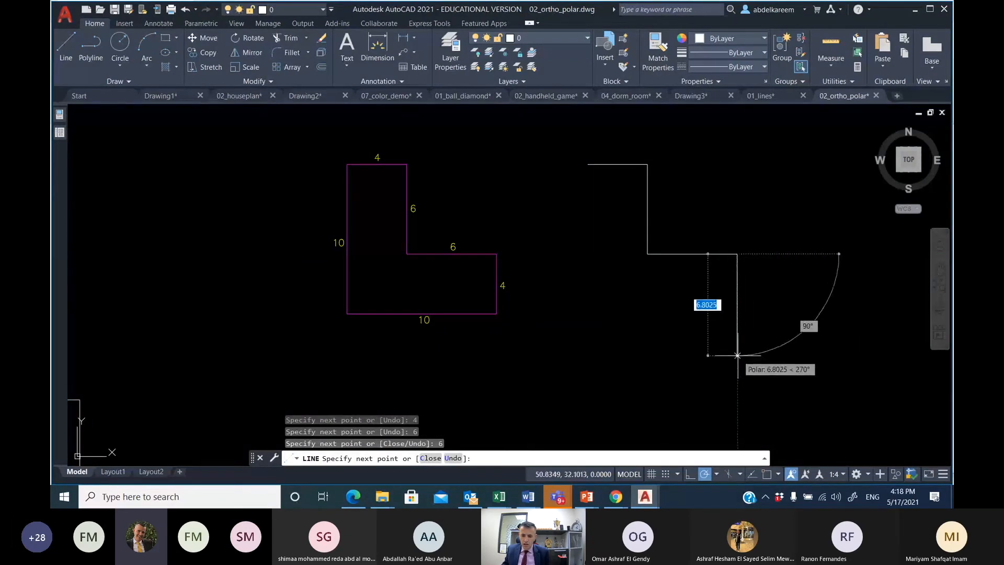
- Close the L-shape outline with segments 4 units down, 10 left and 10 up, and end the Line command
type("4")
key("Return")
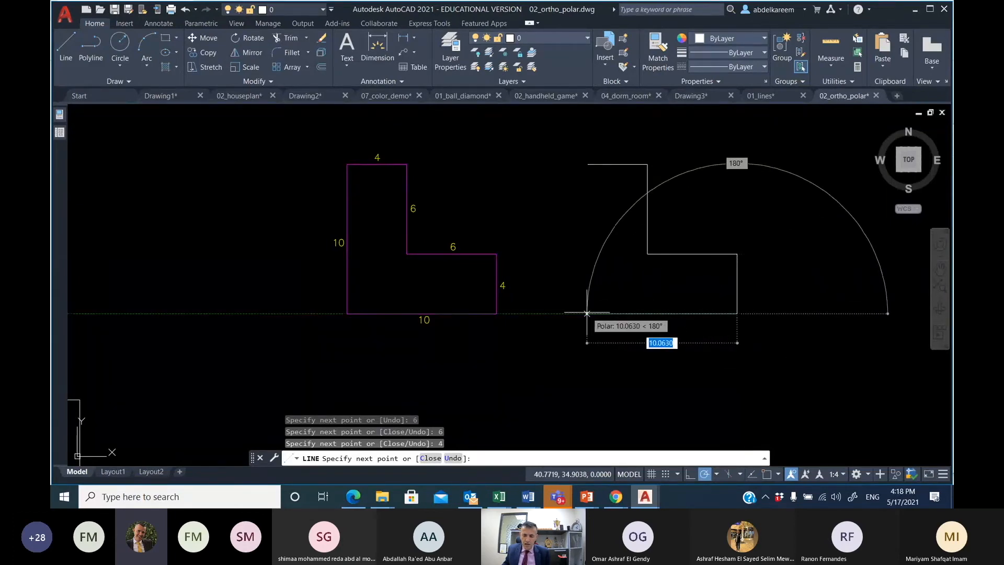
type("10")
key("Return")
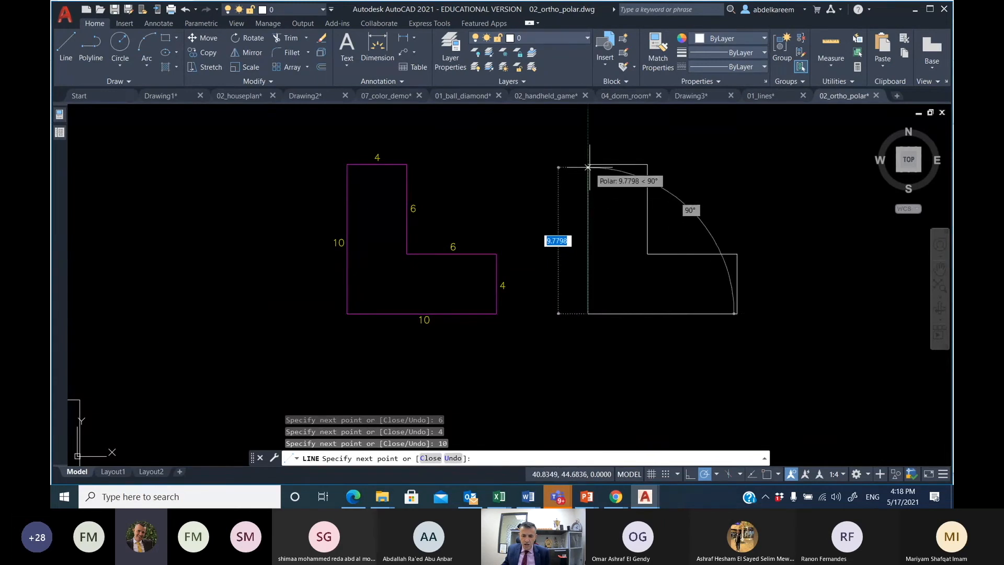
type("10")
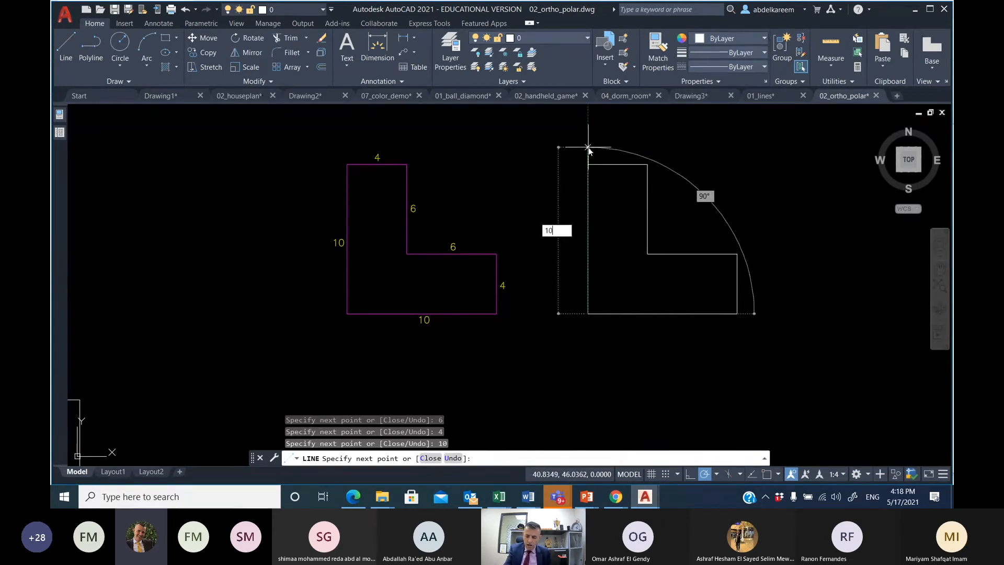
key("Return")
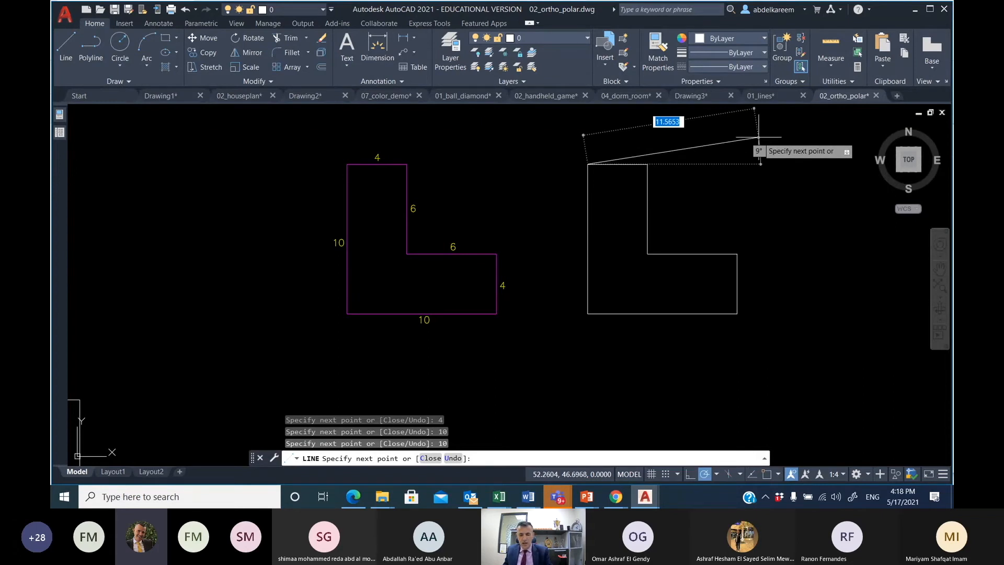
key("Escape")
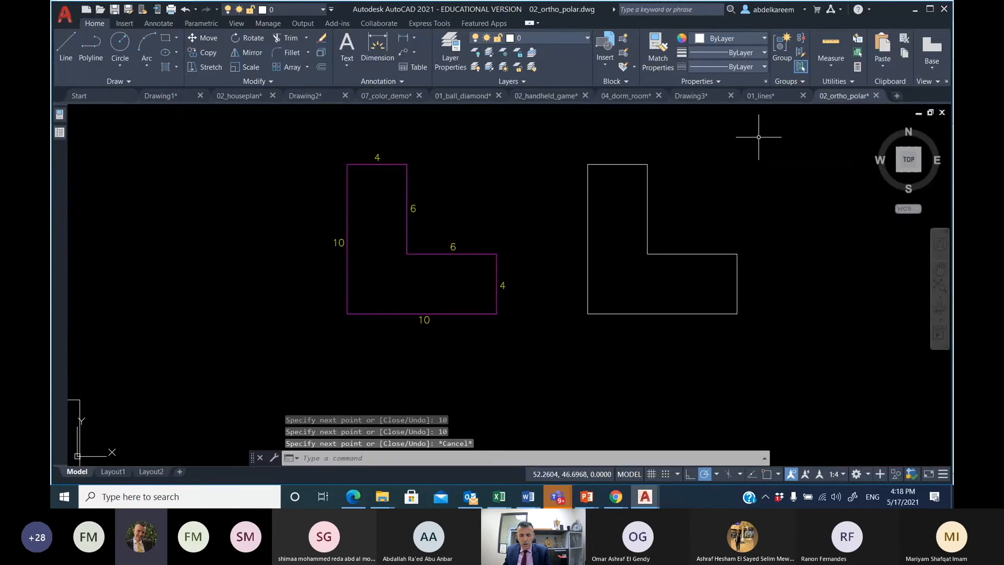
- Set the polar tracking increment to 45 degrees for copying the magenta figure with the two 45° angles
mouse_move(703, 224)
middle_mouse_down()
mouse_move(312, 227)
mouse_move(341, 202)
mouse_move(320, 230)
mouse_move(94, 220)
middle_mouse_up()
middle_click_drag(652, 222, 363, 224)
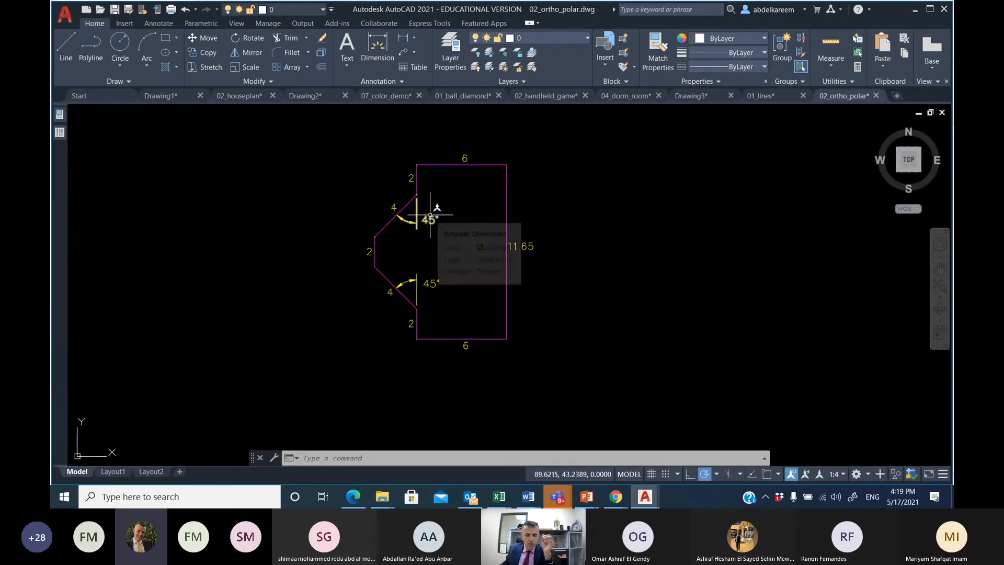
left_click(717, 473)
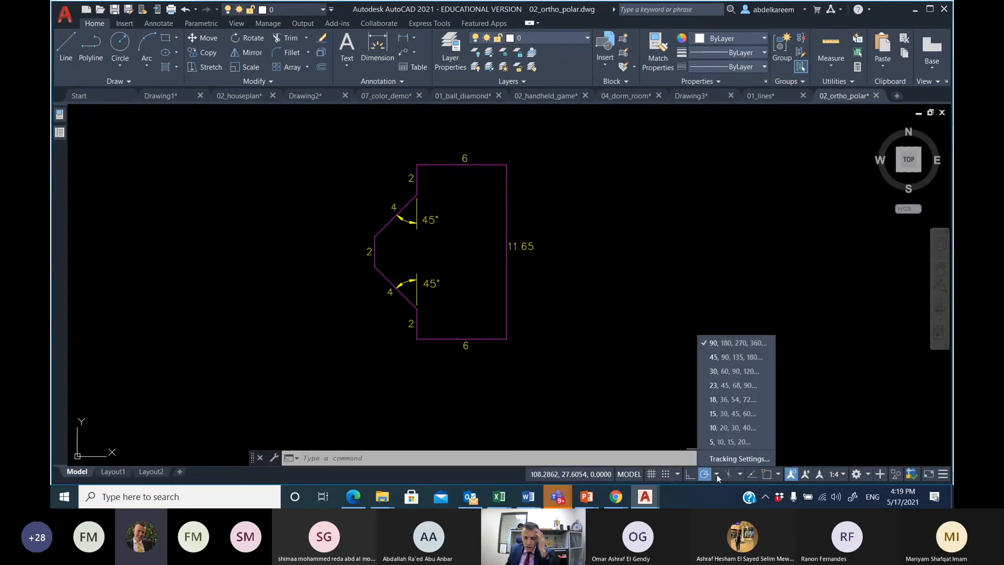
left_click(730, 357)
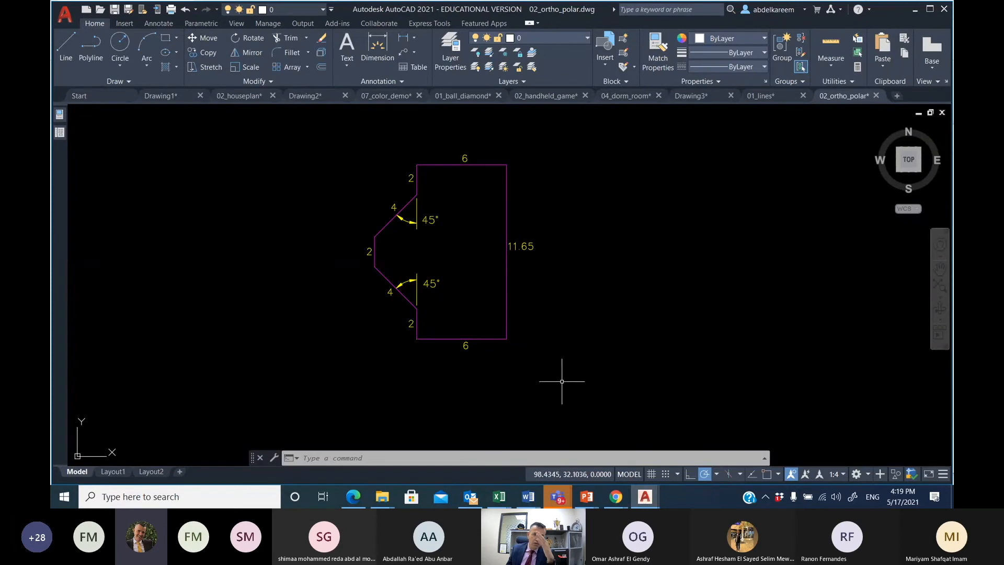
- Start a line to the right of the magenta 45° figure and draw segments 6 units left and 2 units down
left_click(71, 45)
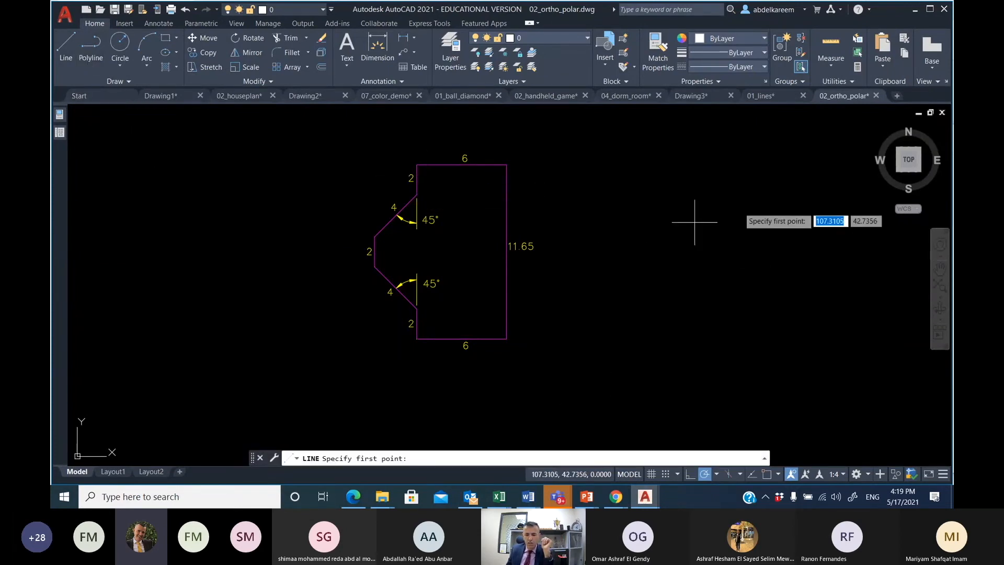
left_click(742, 167)
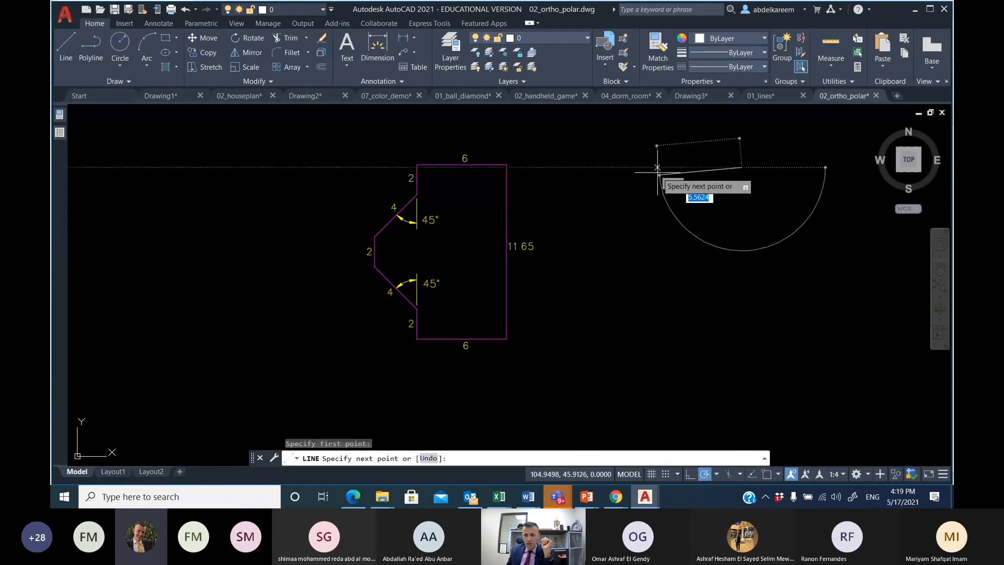
type("6")
key("Return")
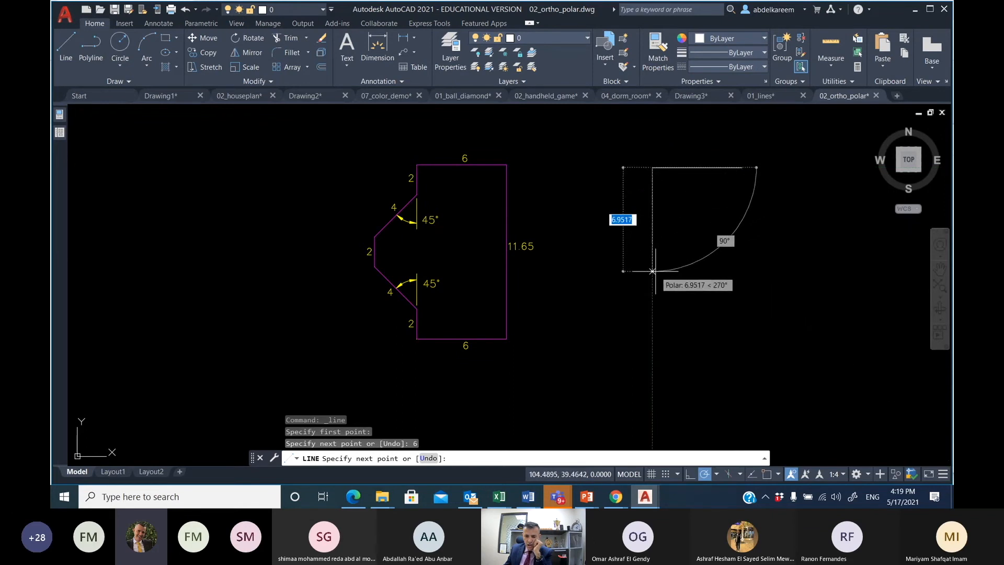
type("2")
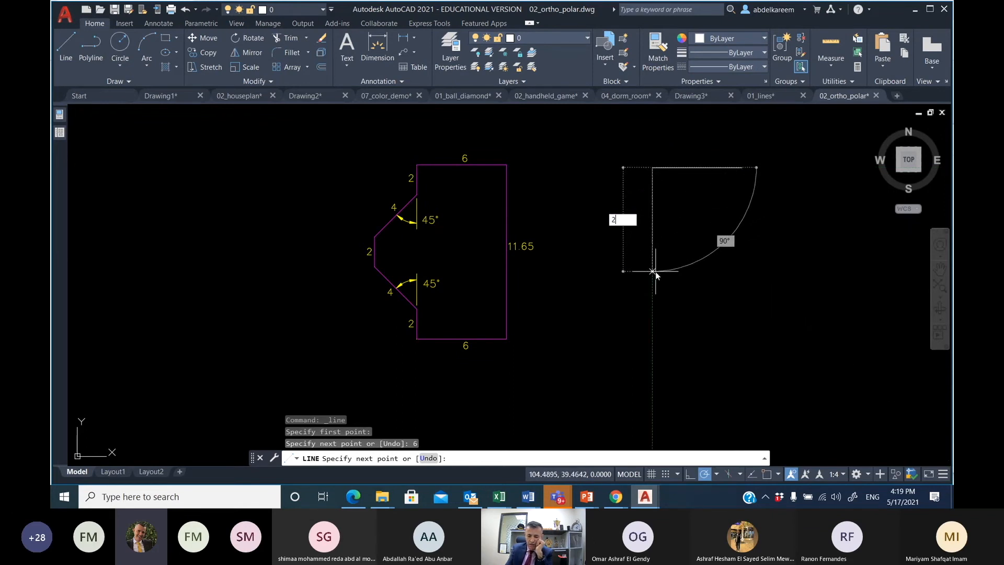
key("Return")
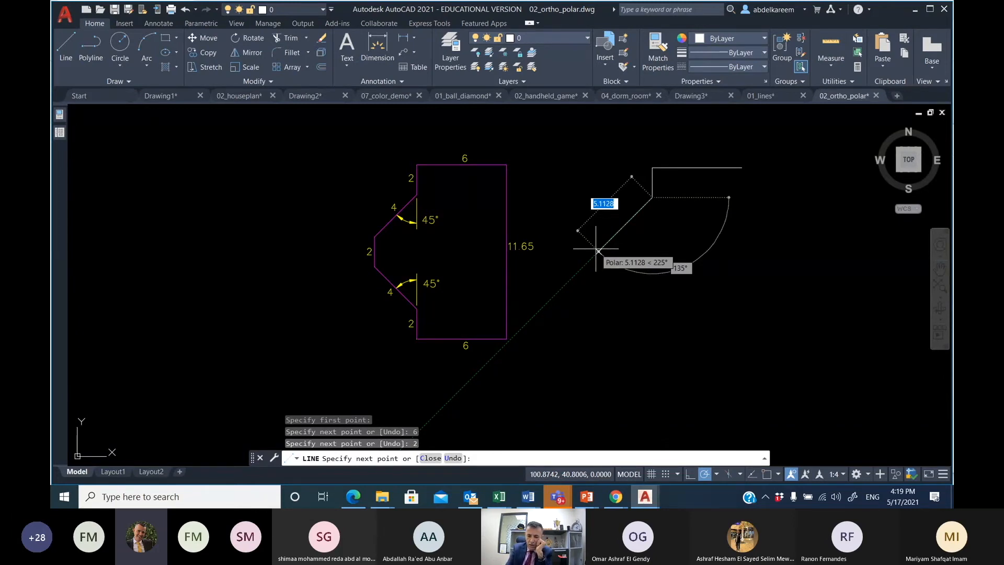
- Continue the 45° figure's outline with segments 4 units down-left at 225°, 2 units down and 4 units down-right at 315°
type("4")
key("Return")
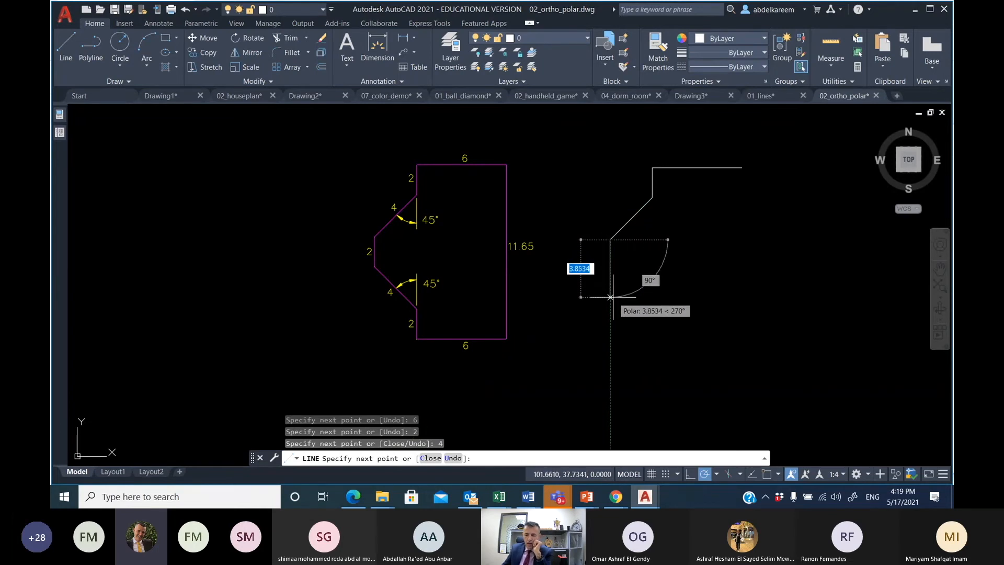
type("2")
key("Return")
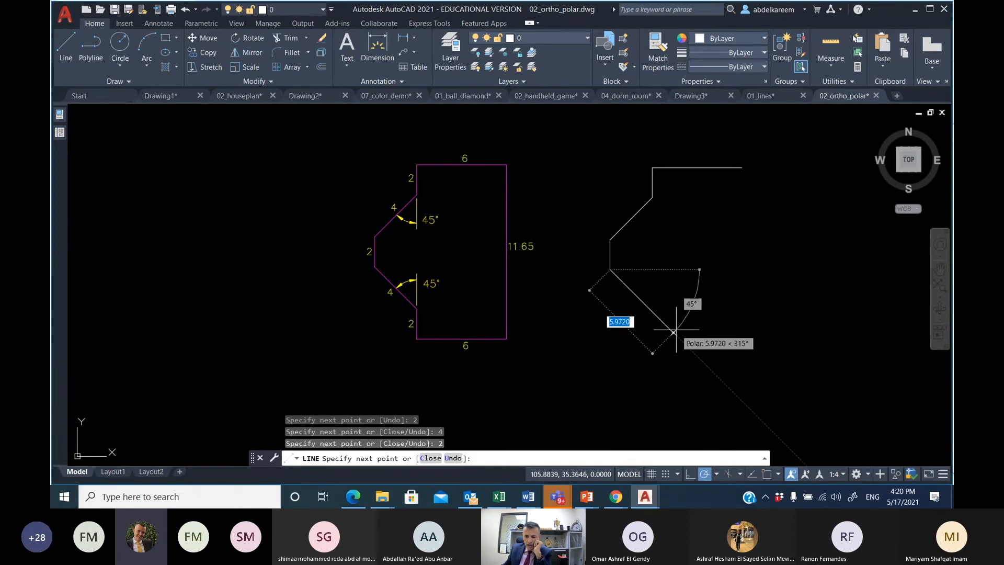
type("4")
key("Return")
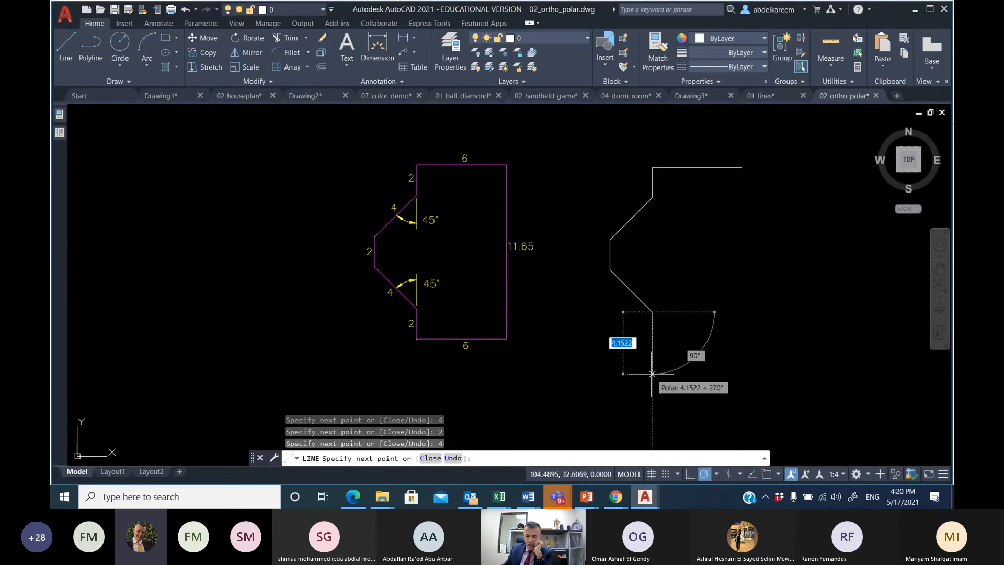
- Finish the outline with segments 2 units down and 6 units right, and close it back to its start point
type("2")
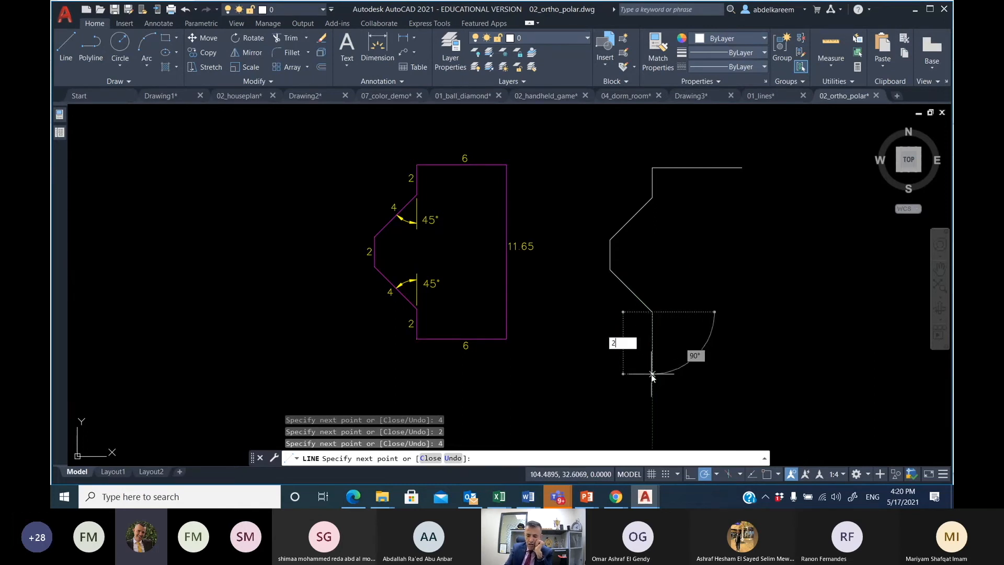
key("Return")
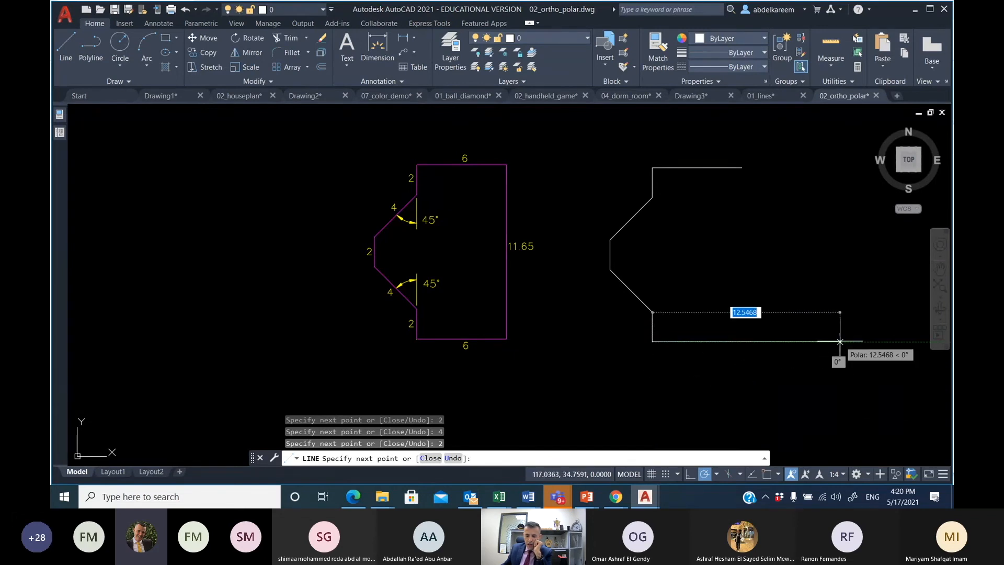
type("6")
key("Return")
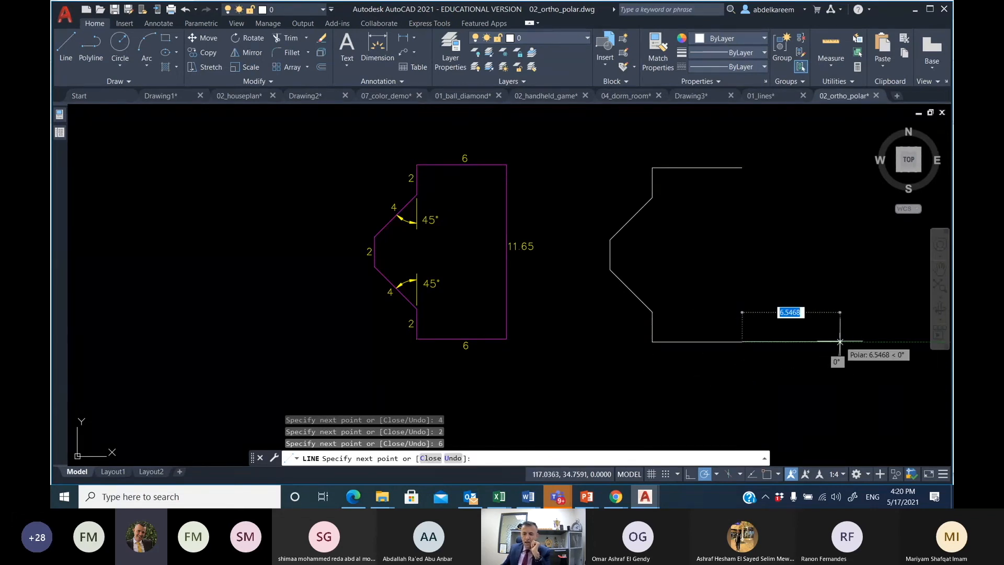
type("c")
key("Return")
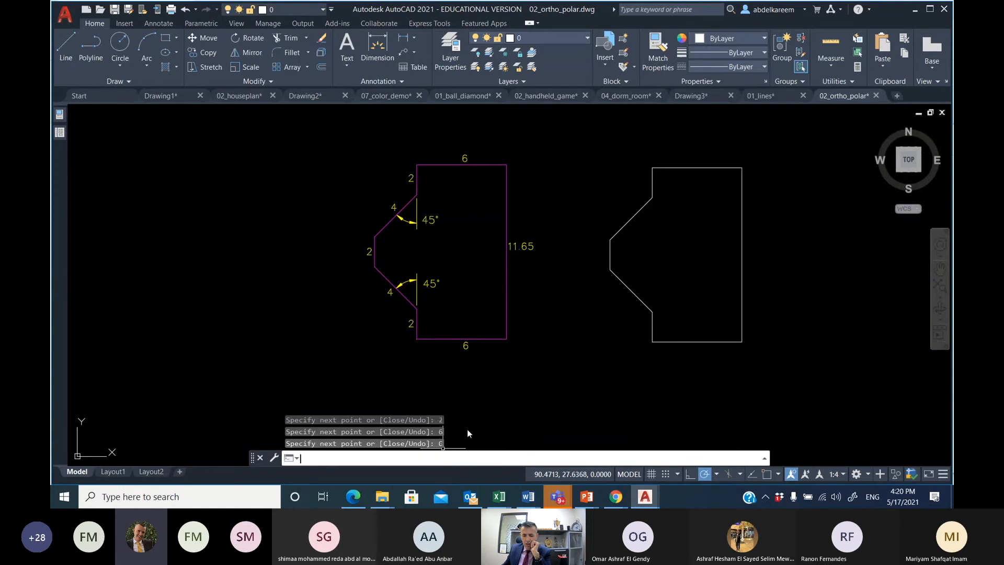
middle_click_drag(715, 258, 589, 267)
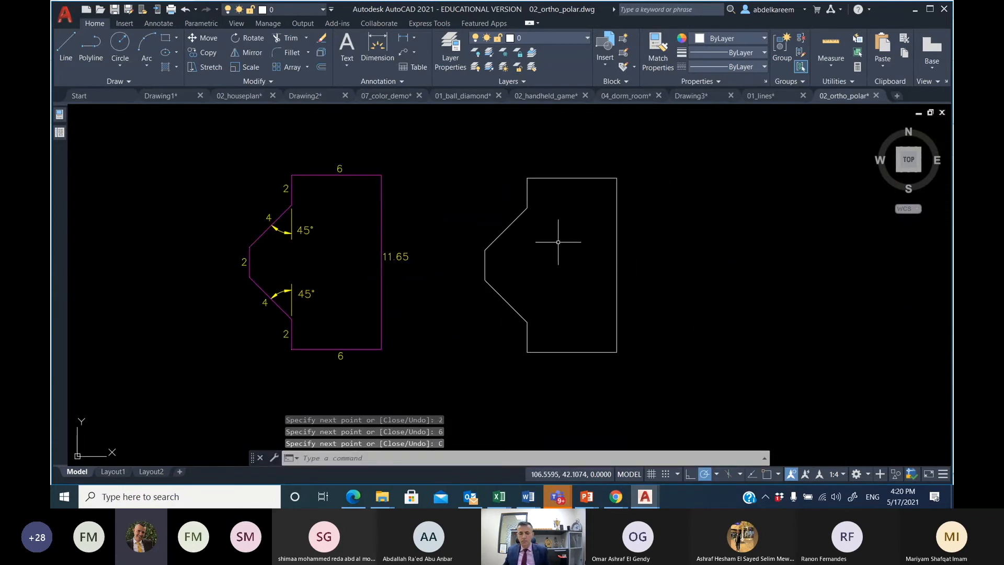
scroll(558, 242, "down", 3)
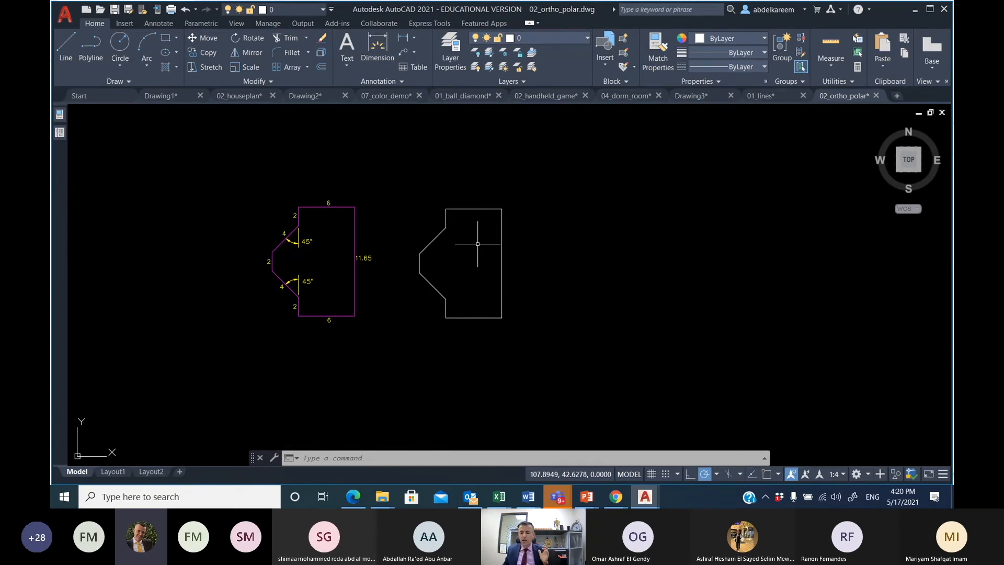
- Switch between Ortho mode and Polar Tracking, finishing with Polar Tracking on
left_click(689, 474)
left_click(704, 475)
left_click(704, 474)
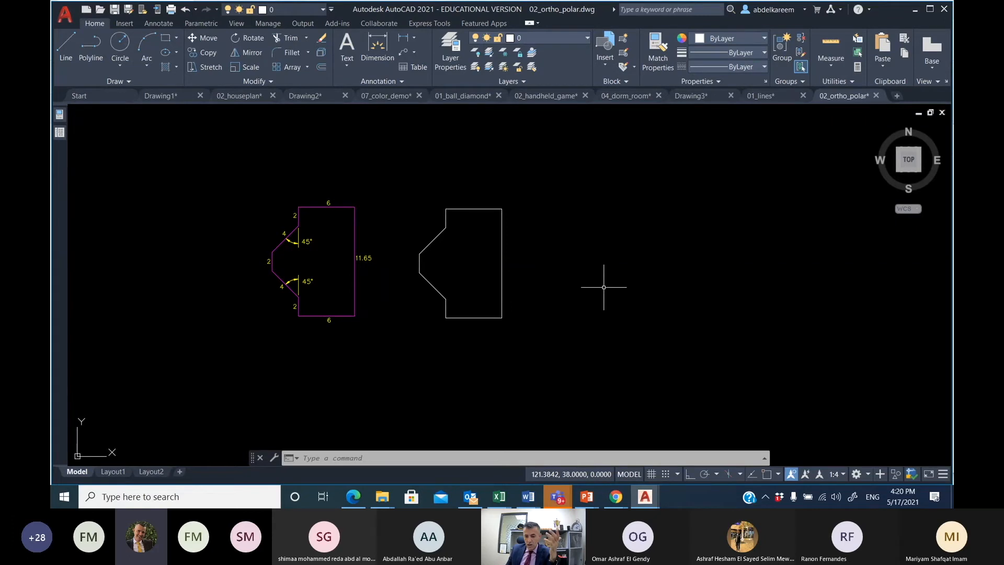
left_click(689, 477)
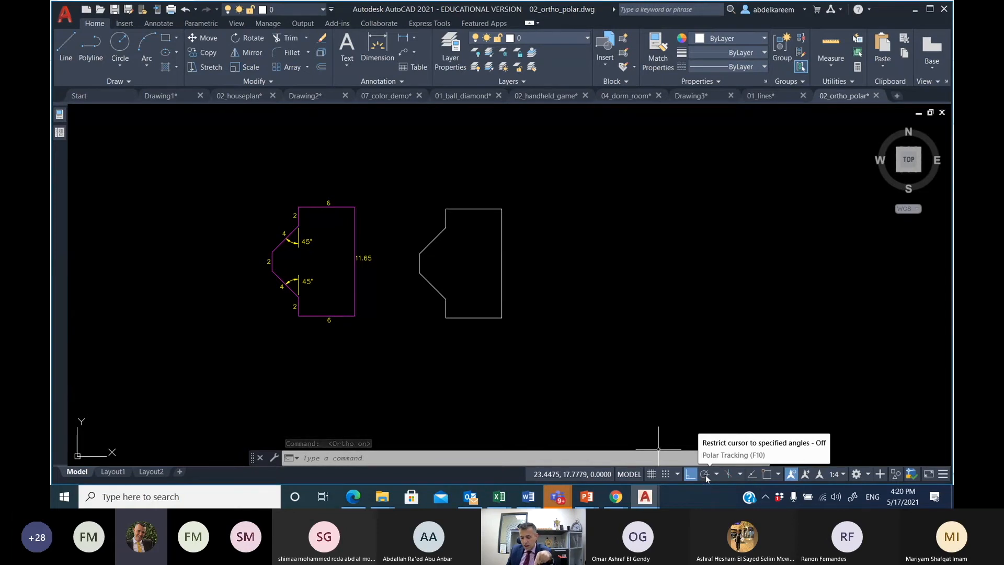
left_click(705, 475)
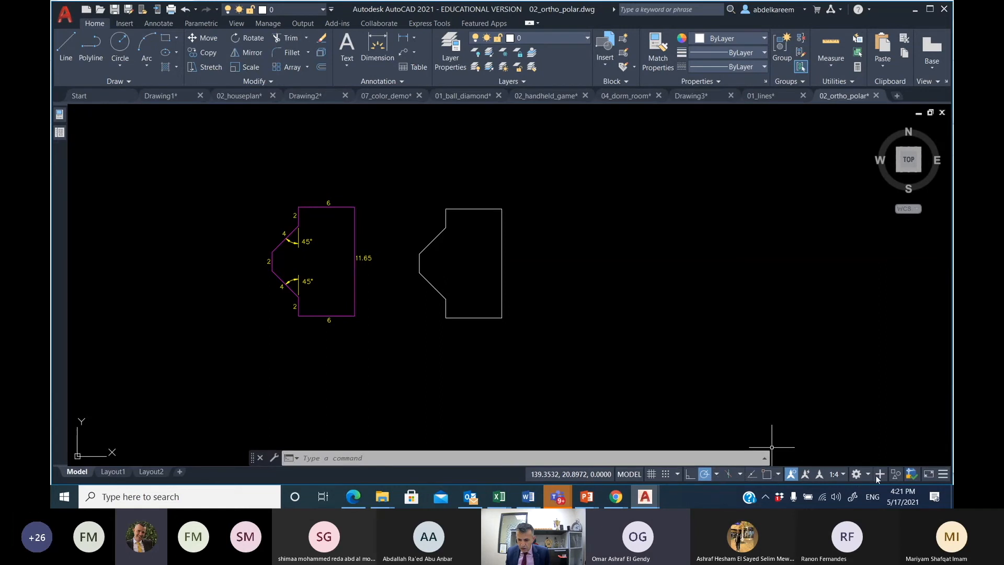
- Customize the status bar to hide the Isometric Drafting toggle and show the Dynamic Input toggle
left_click(943, 474)
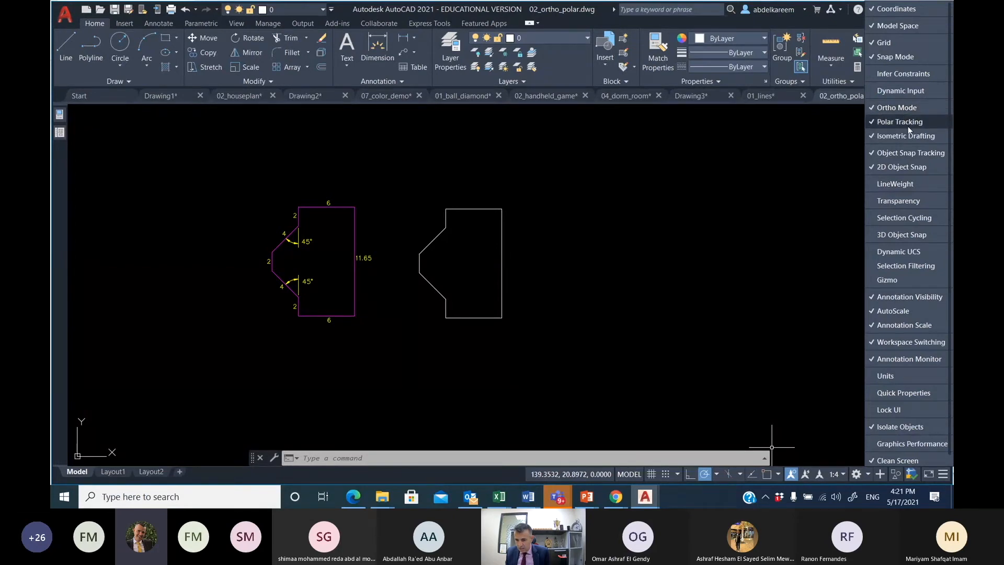
left_click(878, 136)
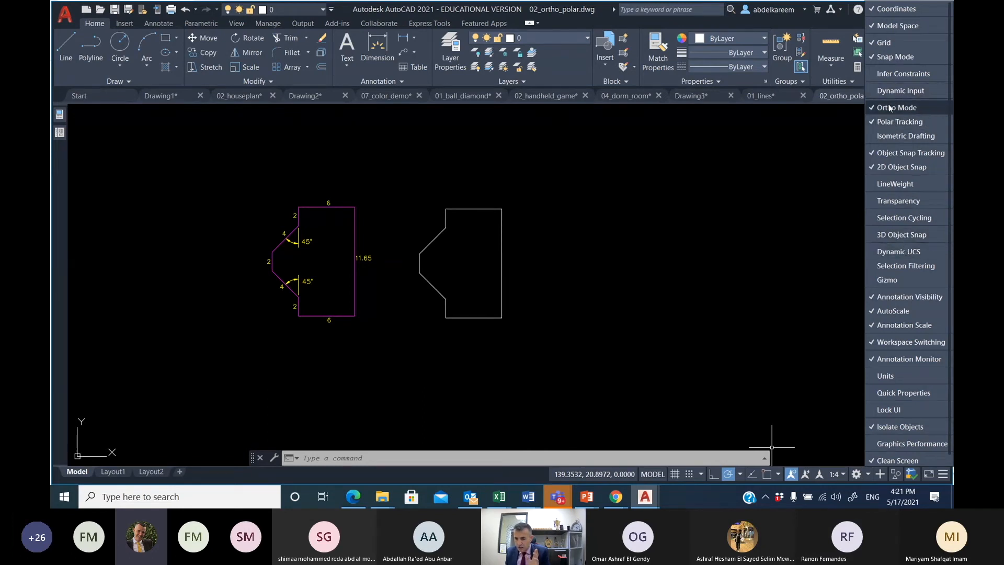
left_click(892, 91)
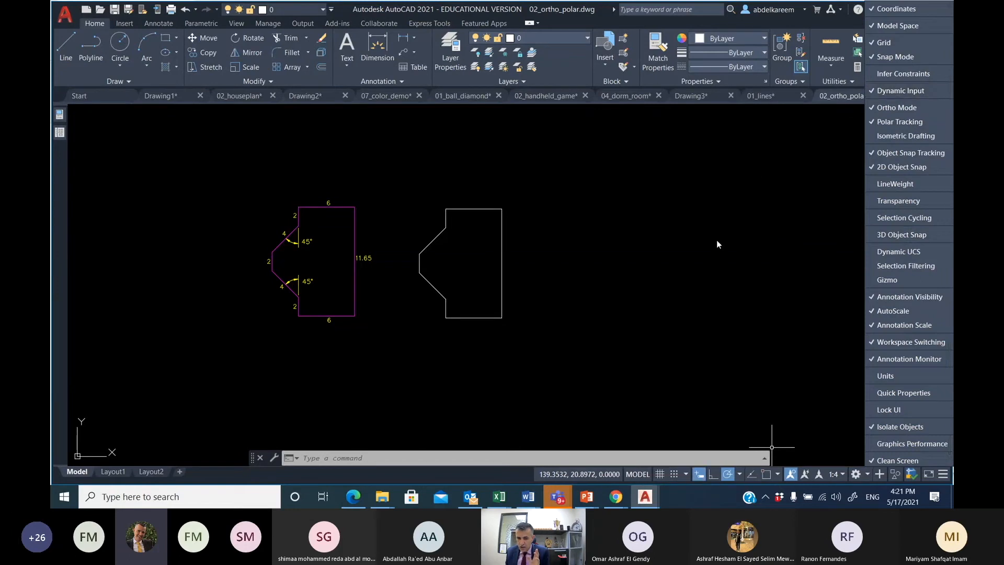
- Start a trial line to the right of the white figure, turn Dynamic Input off and cancel the line
middle_click_drag(588, 336, 481, 341)
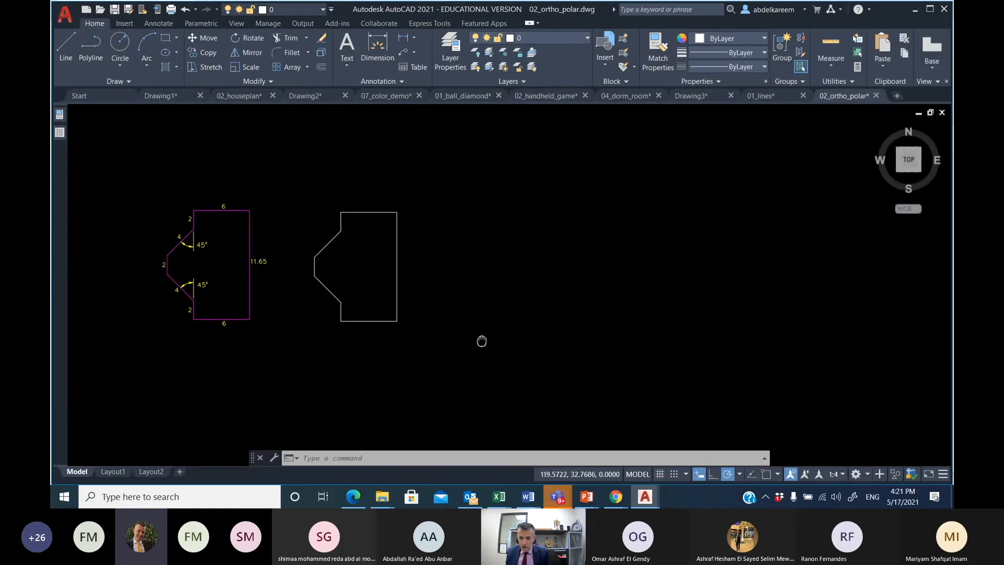
left_click(61, 52)
left_click(475, 222)
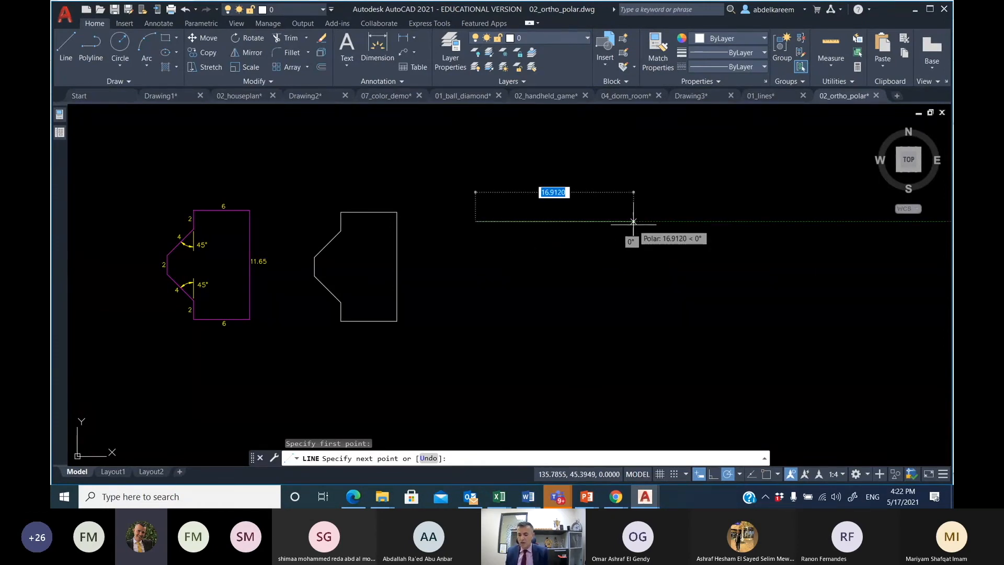
left_click(699, 474)
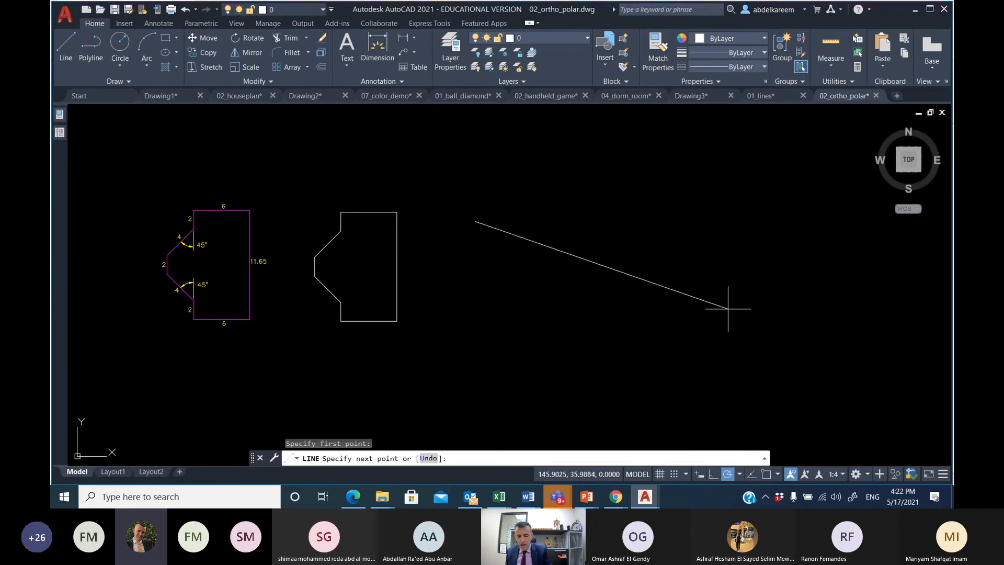
key("Escape")
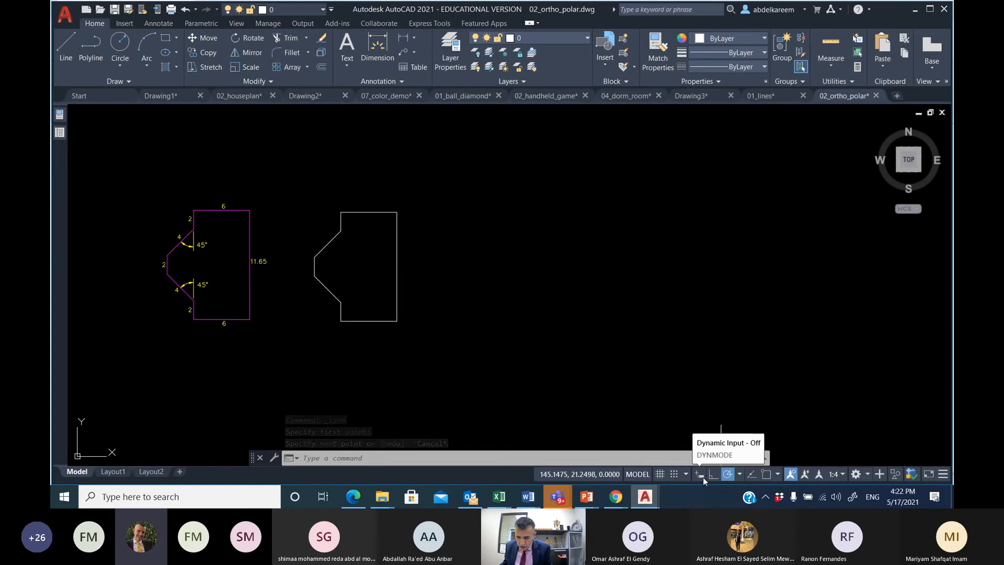
- Hide the Dynamic Input toggle from the status bar and show it again
left_click(943, 474)
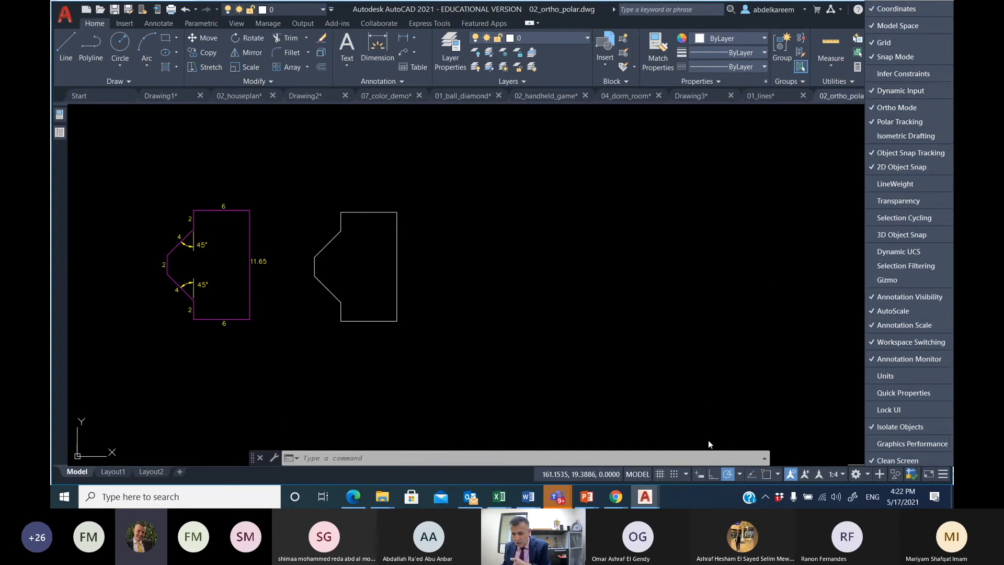
left_click(901, 91)
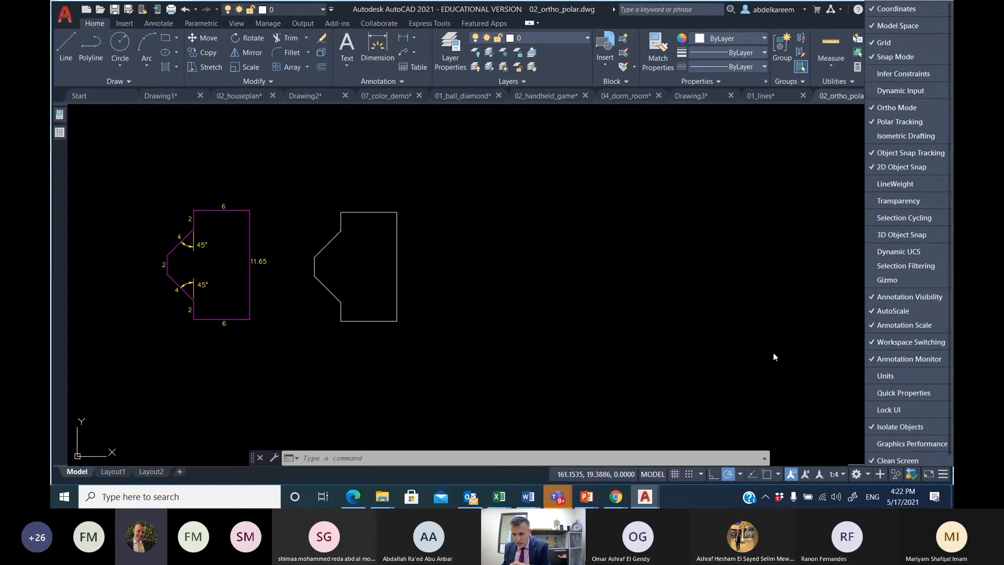
left_click(714, 453)
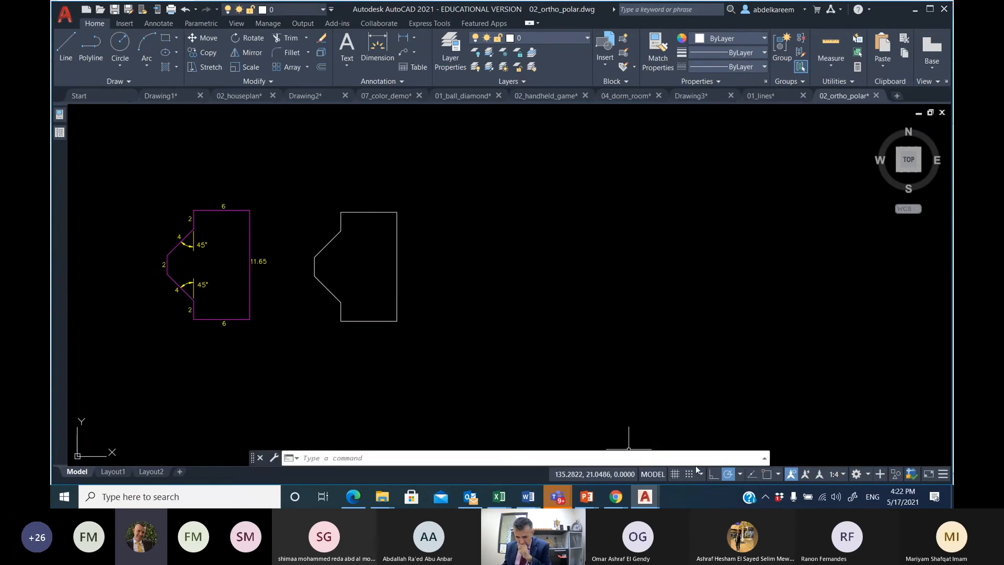
left_click(944, 474)
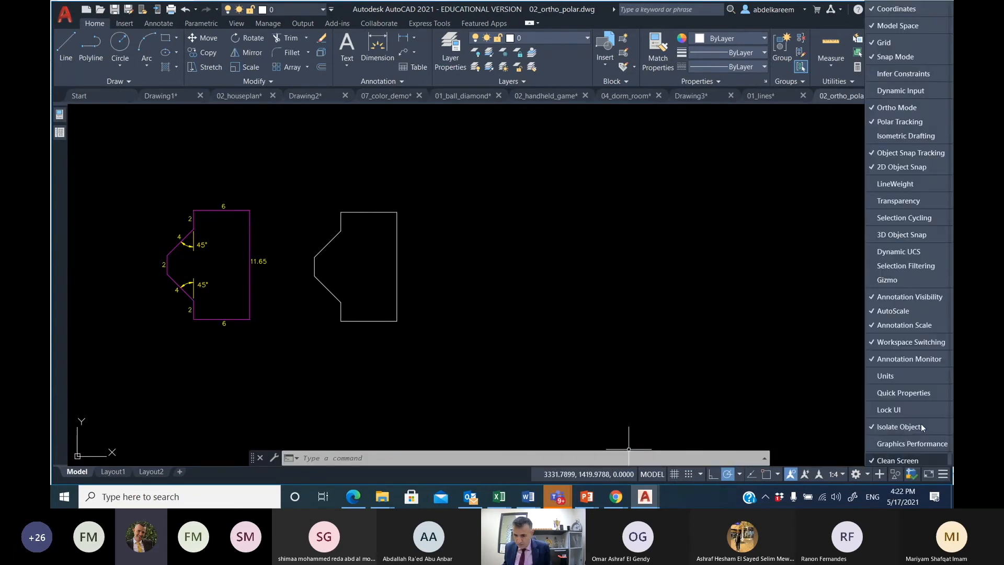
left_click(910, 92)
left_click(599, 306)
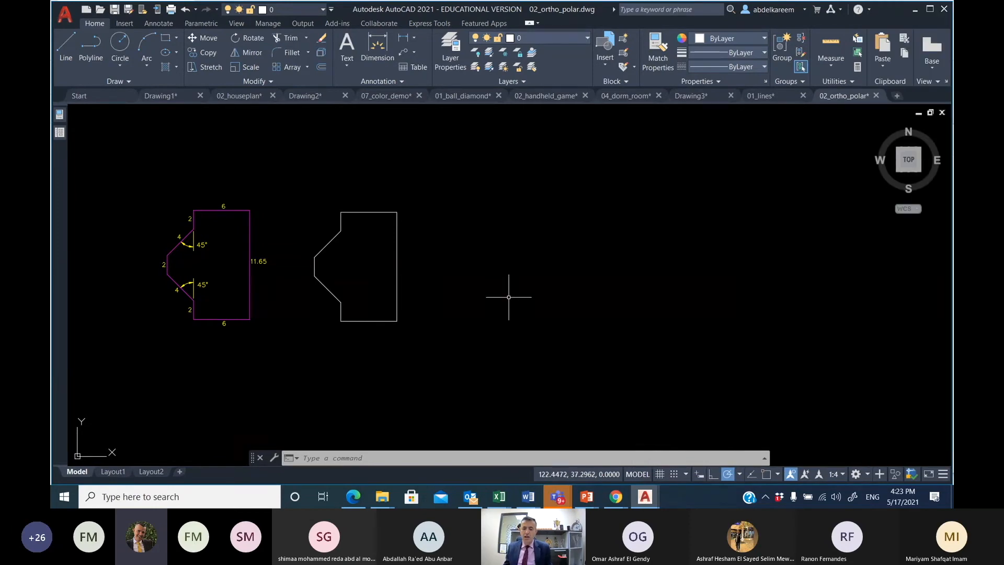
- Switch to File Explorer and open the drawing 03_circles from the chapter_03 folder
key("alt+Tab")
key("alt+Tab")
key("alt+Tab")
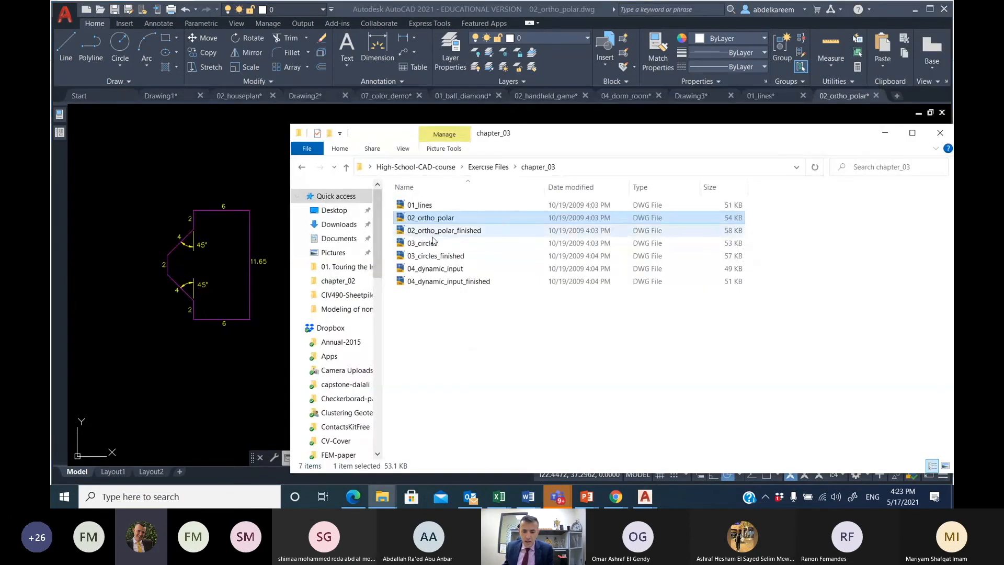
double_click(435, 243)
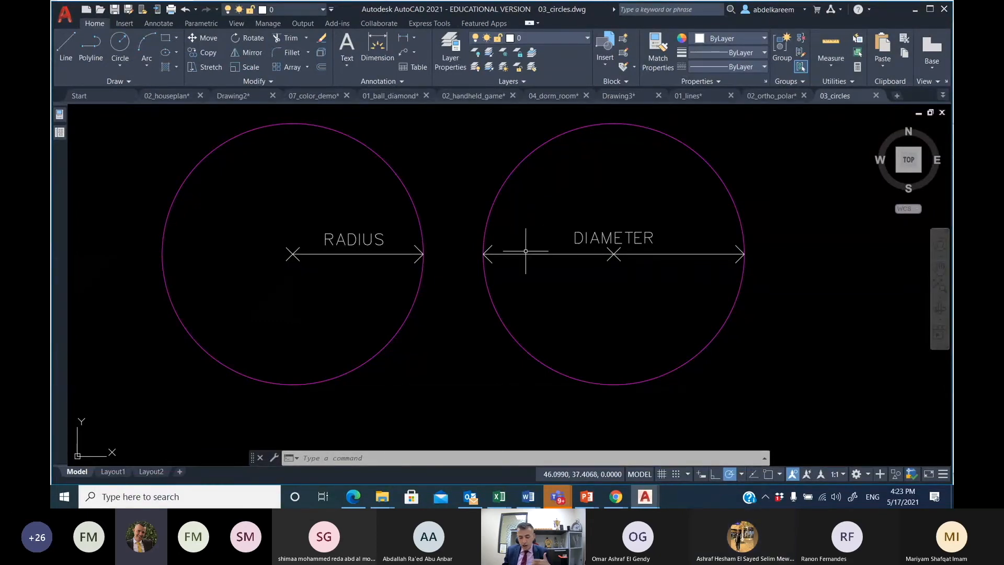
scroll(524, 252, "down", 2)
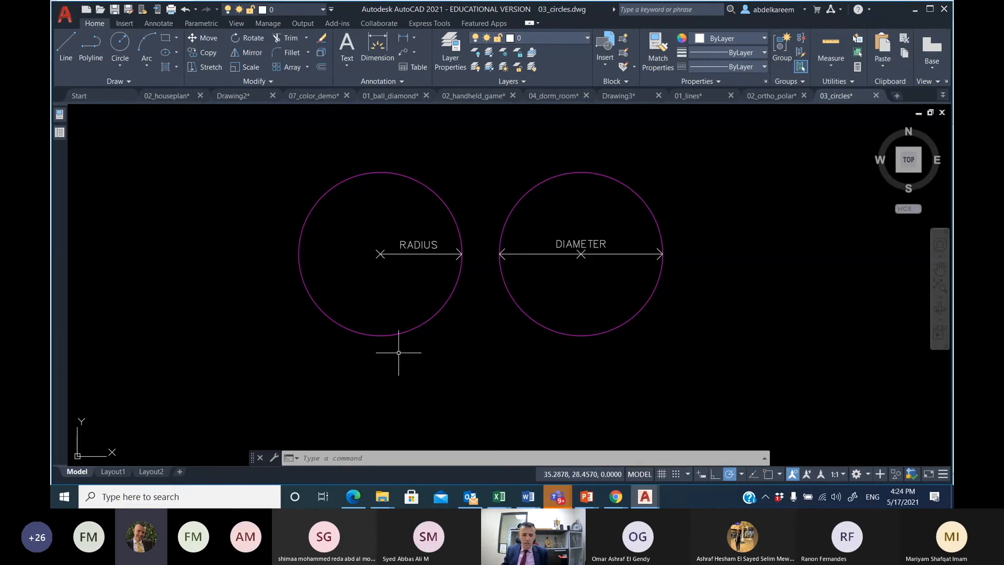
- Open the QuickCalc calculator with the CALCULATOR command, set it to Anchor Left and close it
left_click(329, 460)
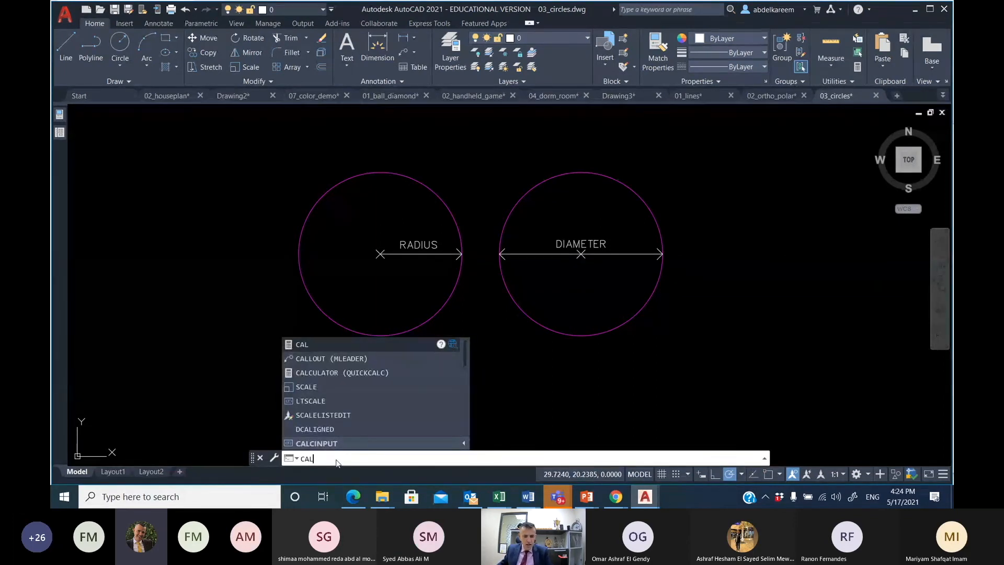
left_click(333, 373)
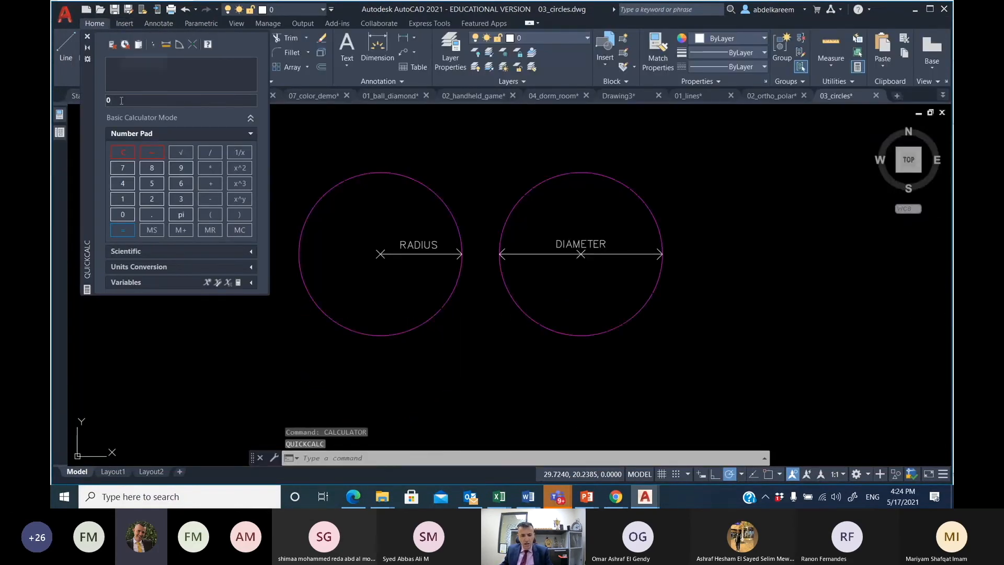
right_click(90, 139)
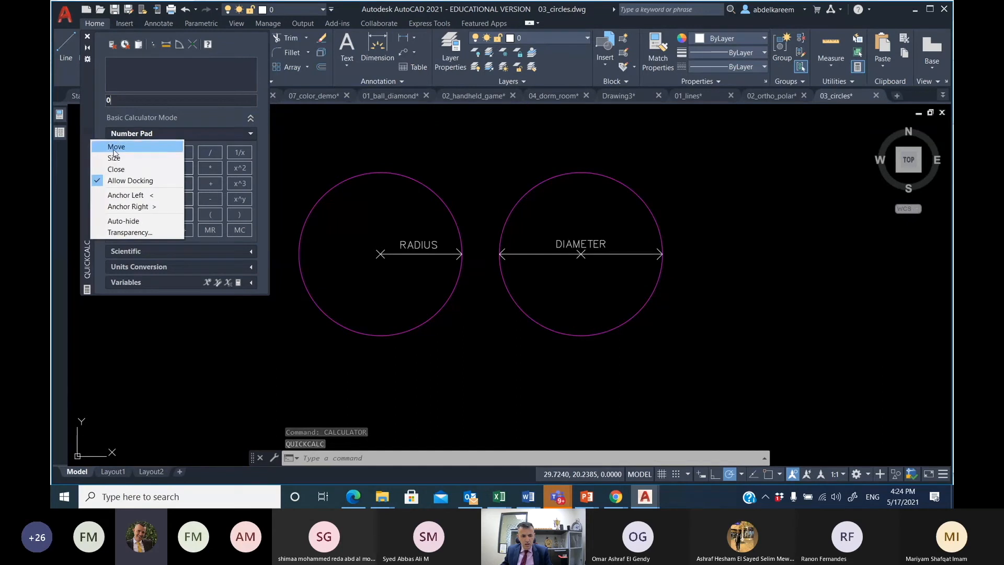
left_click(125, 195)
mouse_move(61, 155)
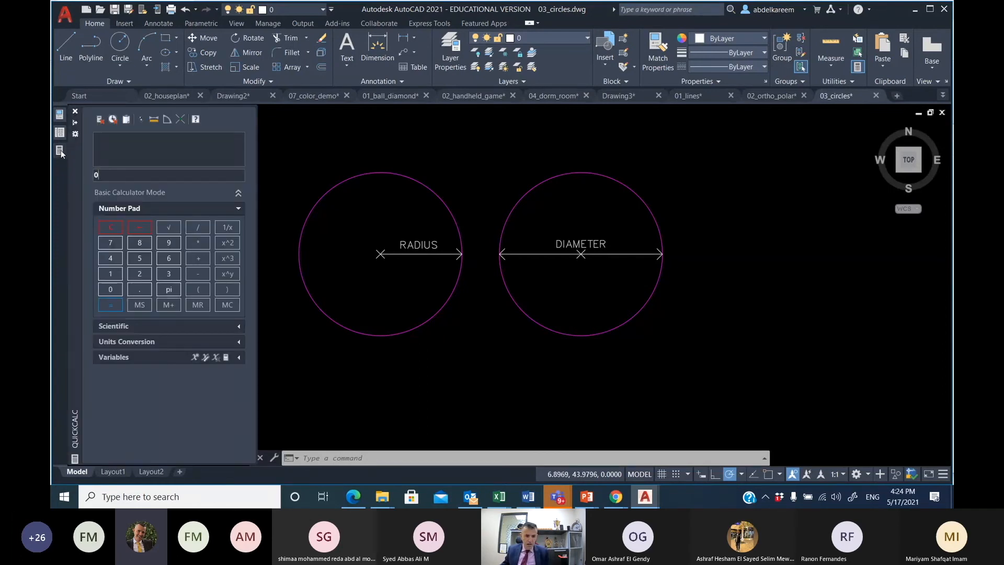
left_click(75, 113)
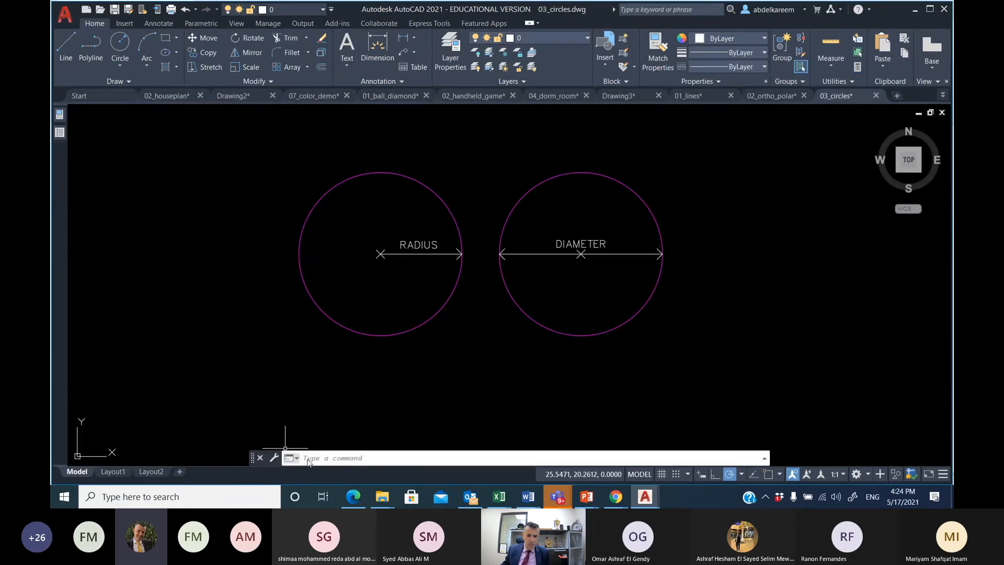
left_click(354, 459)
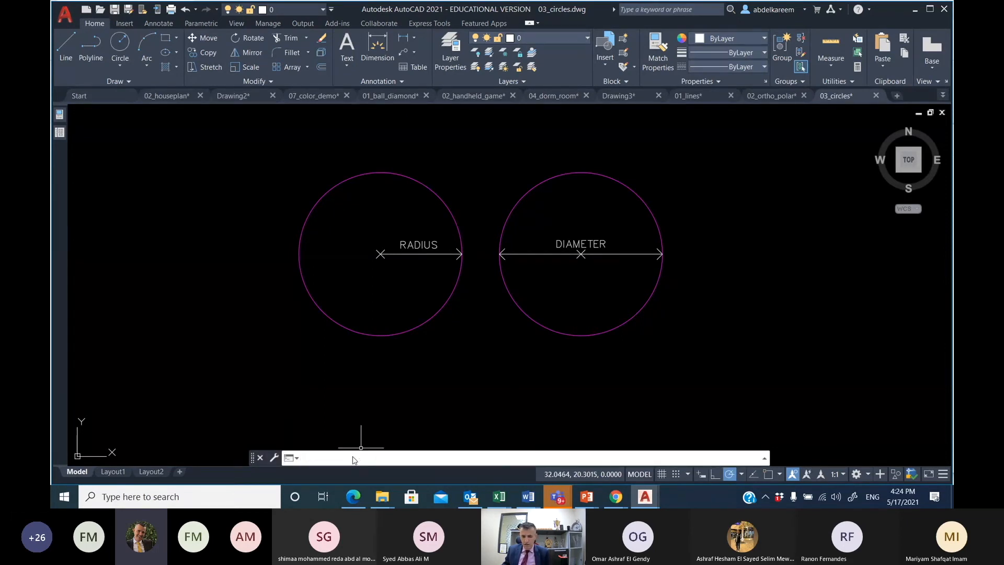
scroll(433, 334, "down", 6)
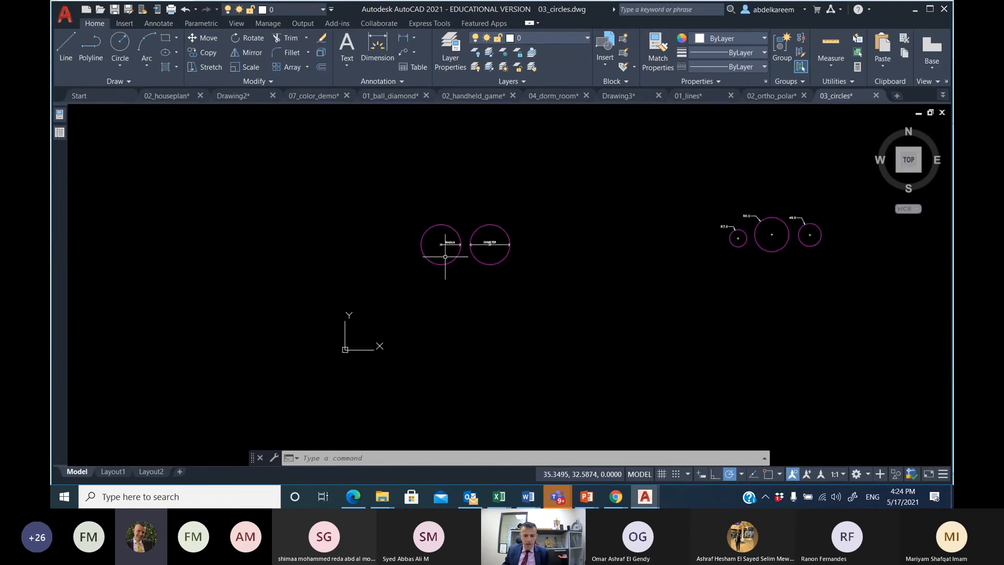
scroll(445, 256, "up", 8)
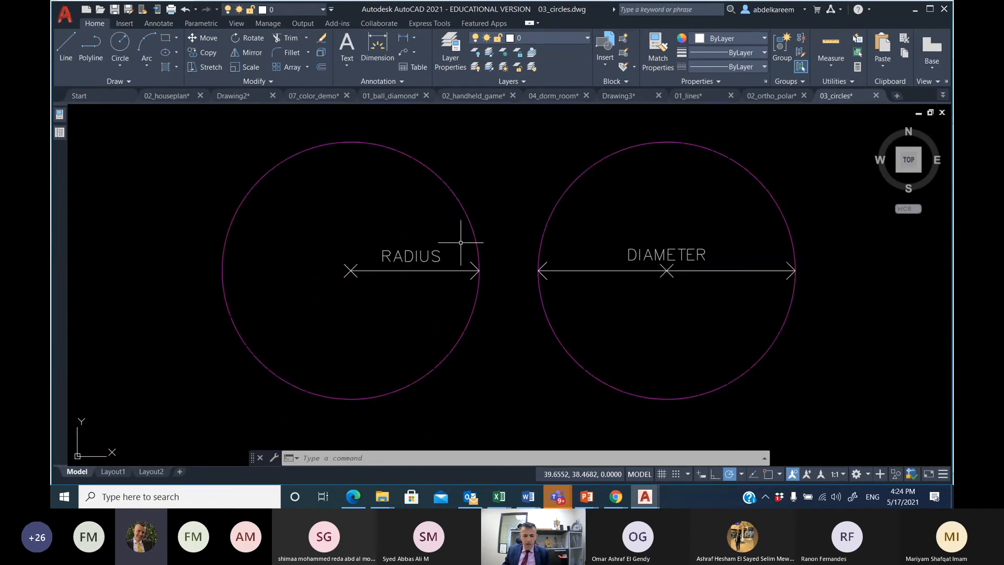
- Draw a circle of radius 3 from a centre point placed below the magenta R3.0 circle
left_click(122, 66)
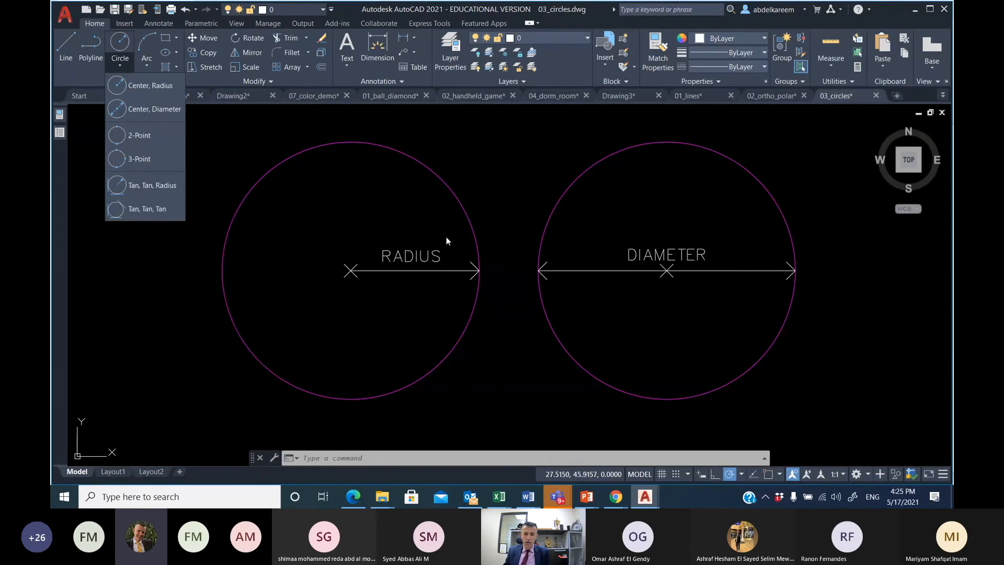
scroll(446, 236, "down", 5)
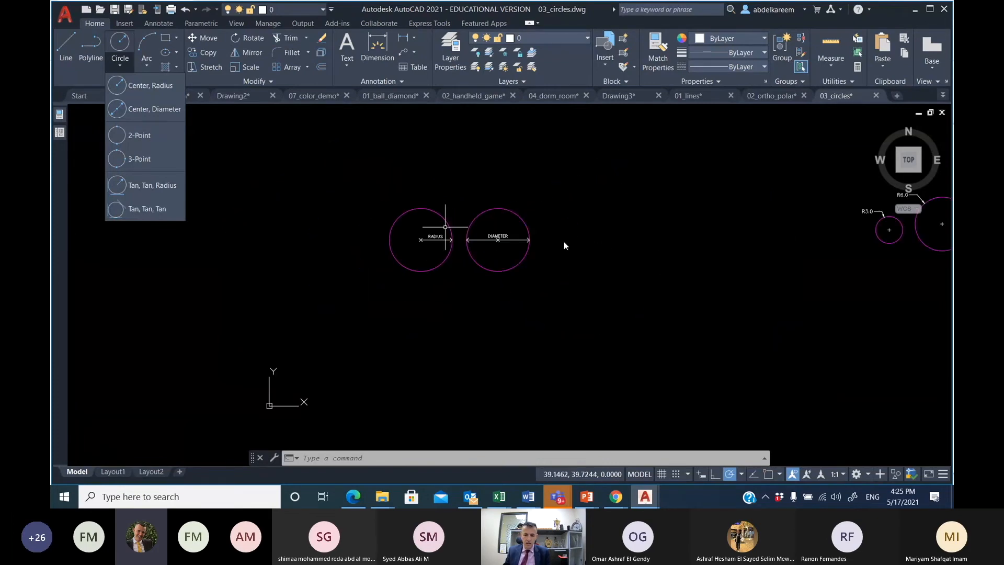
left_click(646, 257)
middle_click_drag(671, 244, 186, 225)
scroll(373, 262, "up", 6)
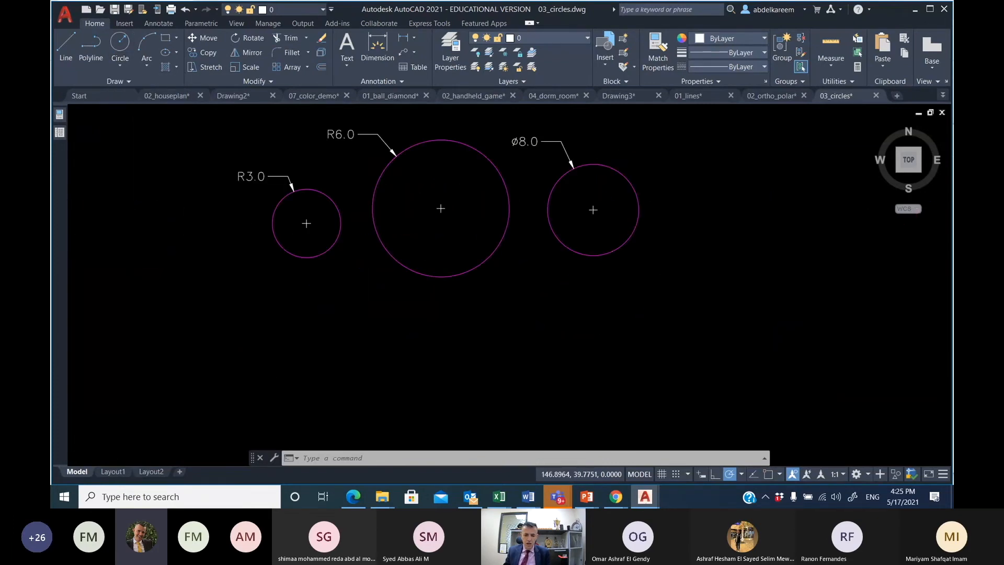
scroll(373, 262, "down", 4)
mouse_move(378, 281)
middle_mouse_down()
mouse_move(377, 233)
mouse_move(425, 204)
mouse_move(452, 200)
middle_mouse_up()
scroll(356, 217, "up", 2)
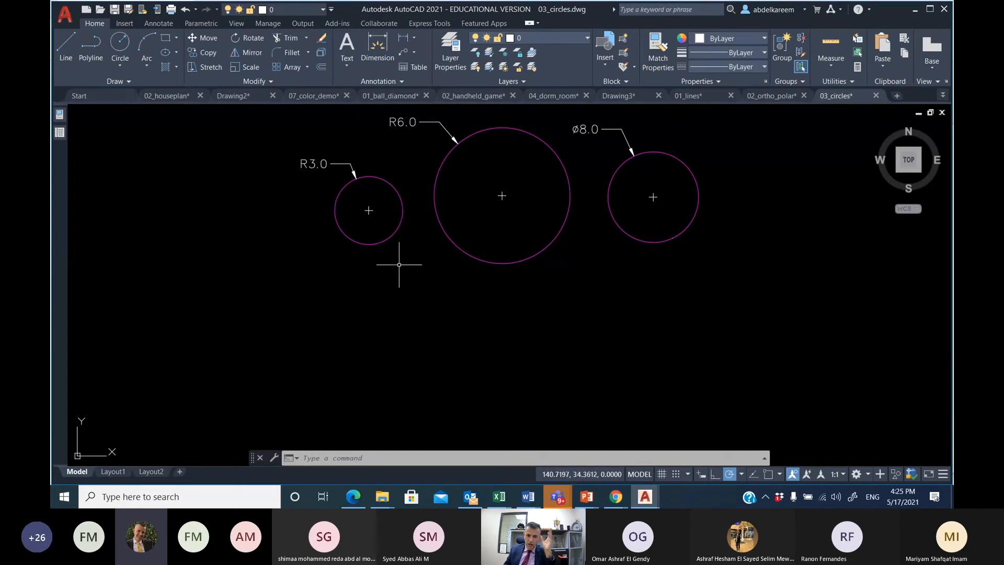
middle_click_drag(367, 227, 283, 223)
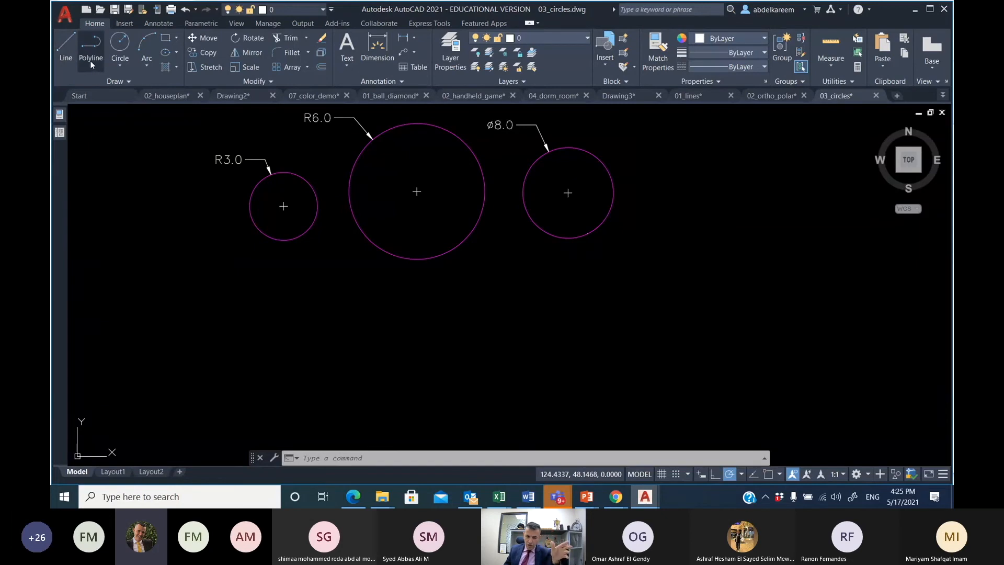
left_click(123, 43)
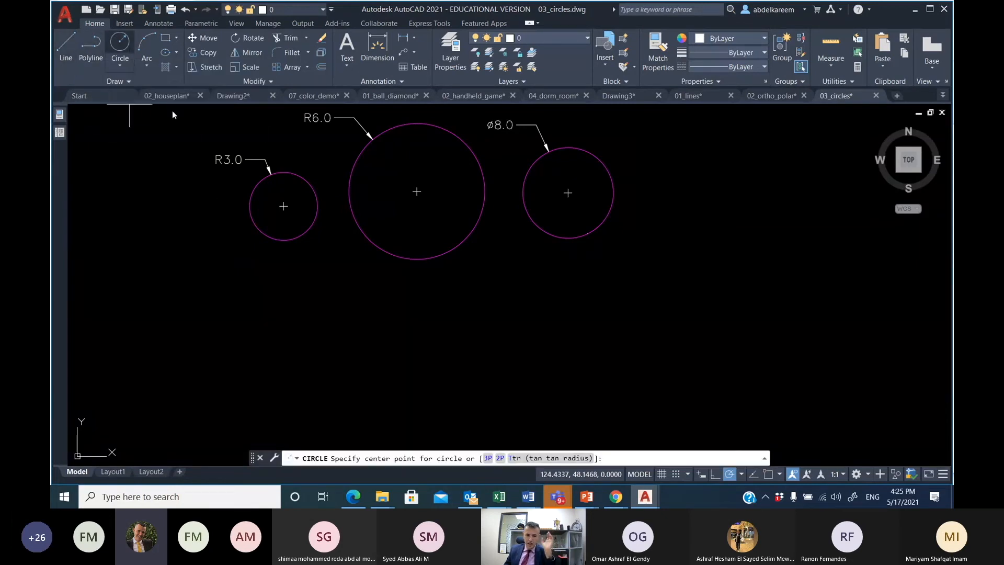
left_click(280, 353)
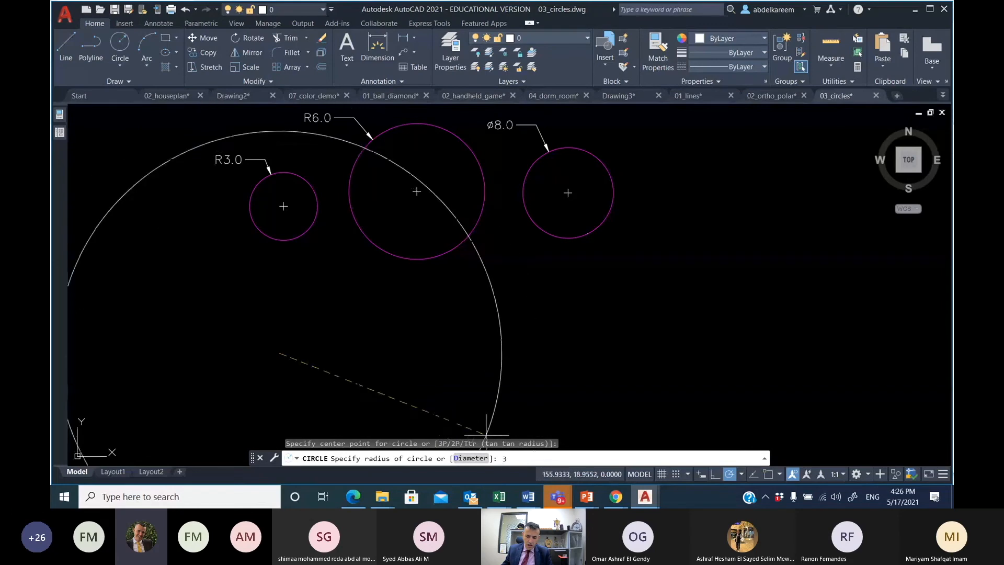
key("Return")
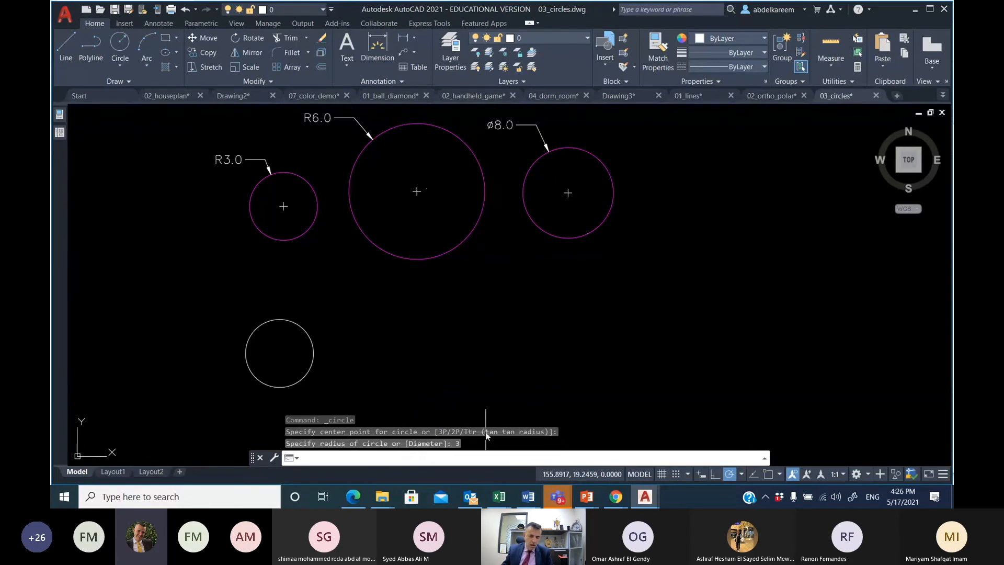
- Draw a circle of radius 6 from a centre point placed below the magenta R6.0 circle
mouse_move(321, 354)
middle_mouse_down()
mouse_move(320, 298)
mouse_move(292, 284)
mouse_move(253, 351)
middle_mouse_up()
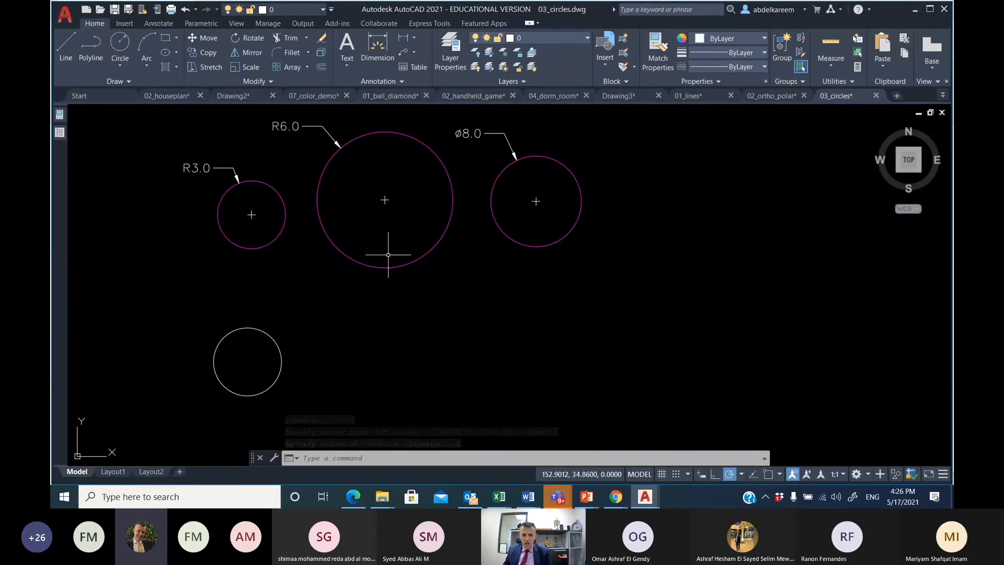
left_click(117, 45)
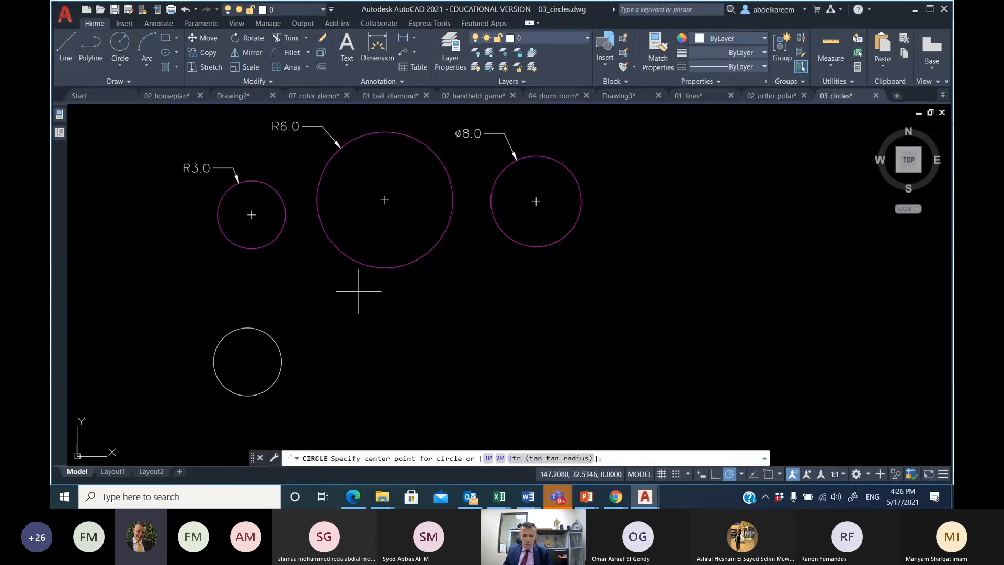
left_click(393, 363)
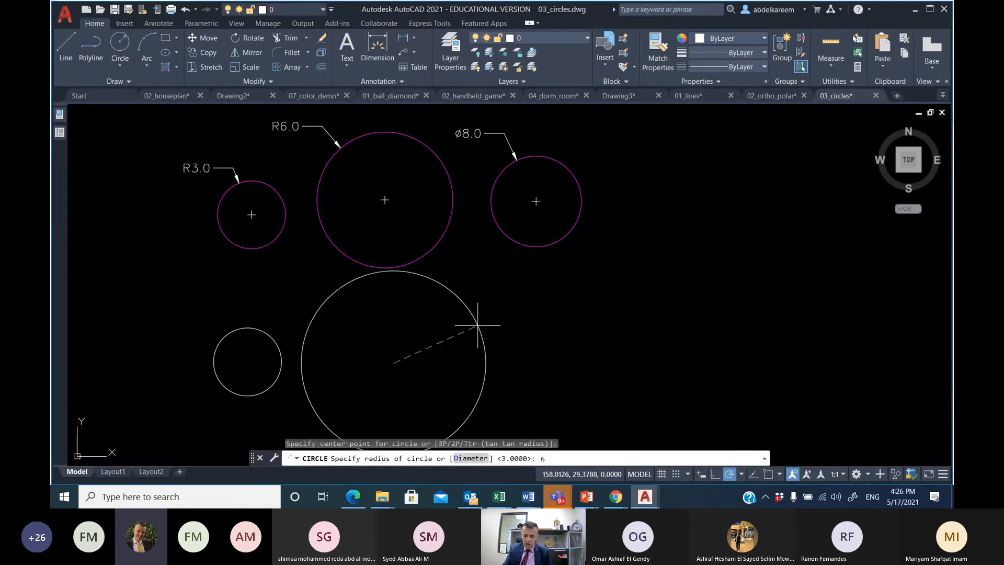
key("Return")
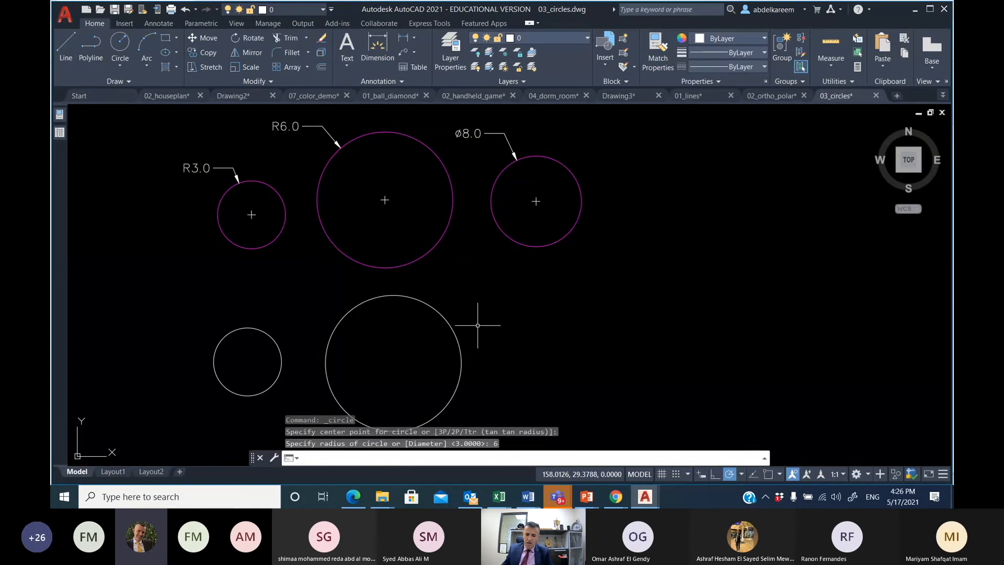
- Draw a circle below the magenta ø8.0 circle, switching the Circle command to its Diameter option and entering a diameter of 8
middle_click_drag(498, 332, 376, 327)
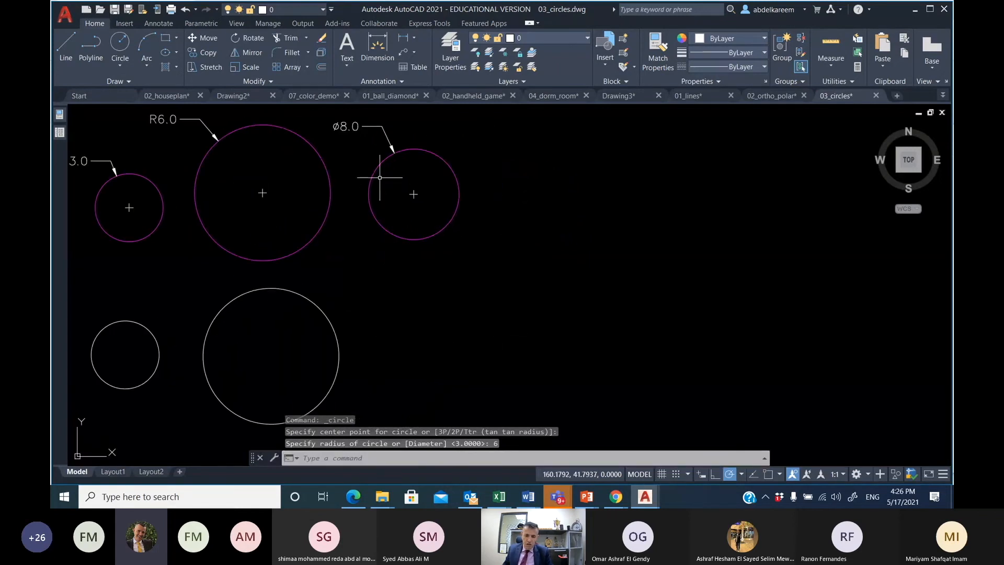
mouse_move(353, 164)
middle_mouse_down()
mouse_move(402, 178)
mouse_move(573, 180)
middle_mouse_up()
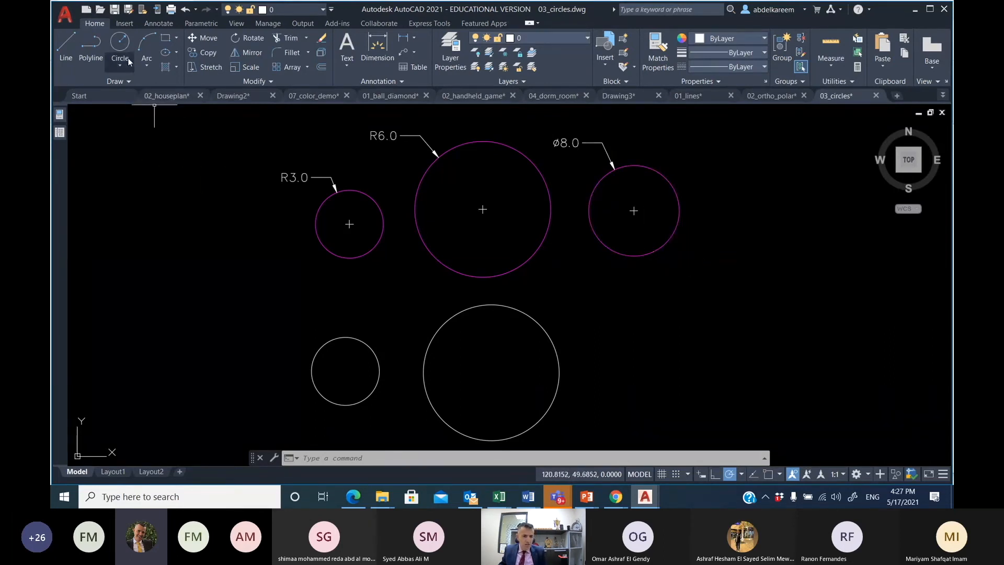
left_click(120, 43)
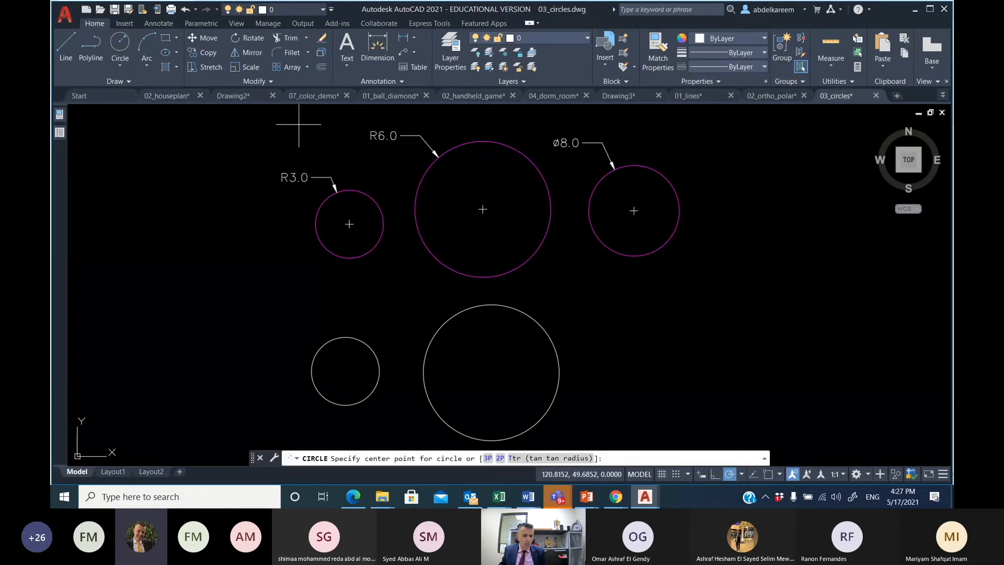
left_click(664, 373)
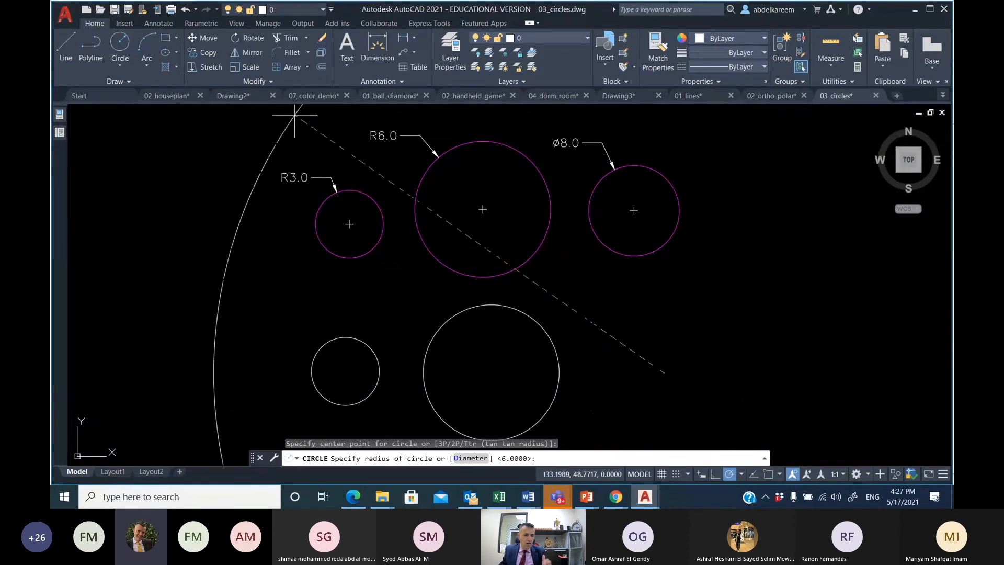
left_click(464, 459)
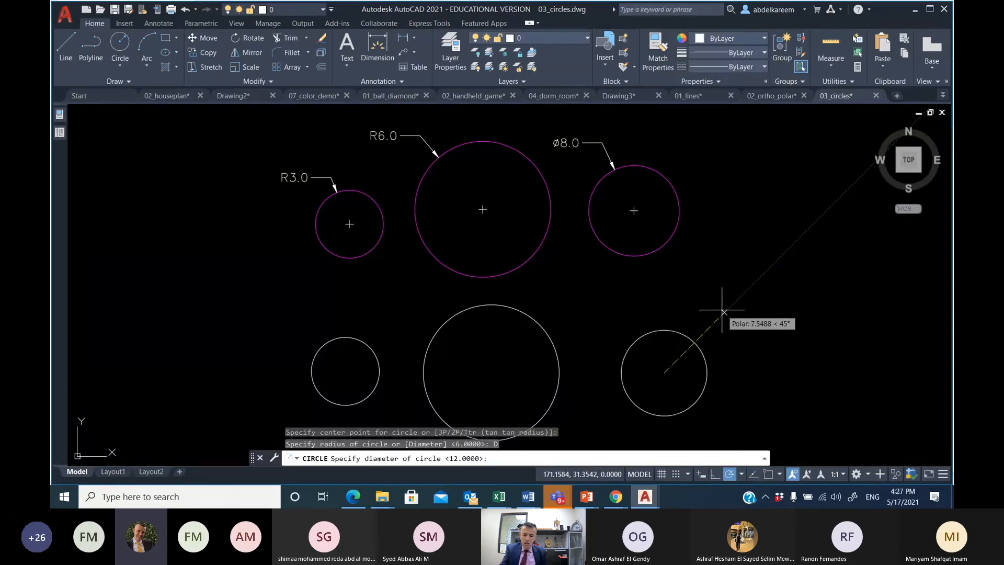
type("8")
key("Return")
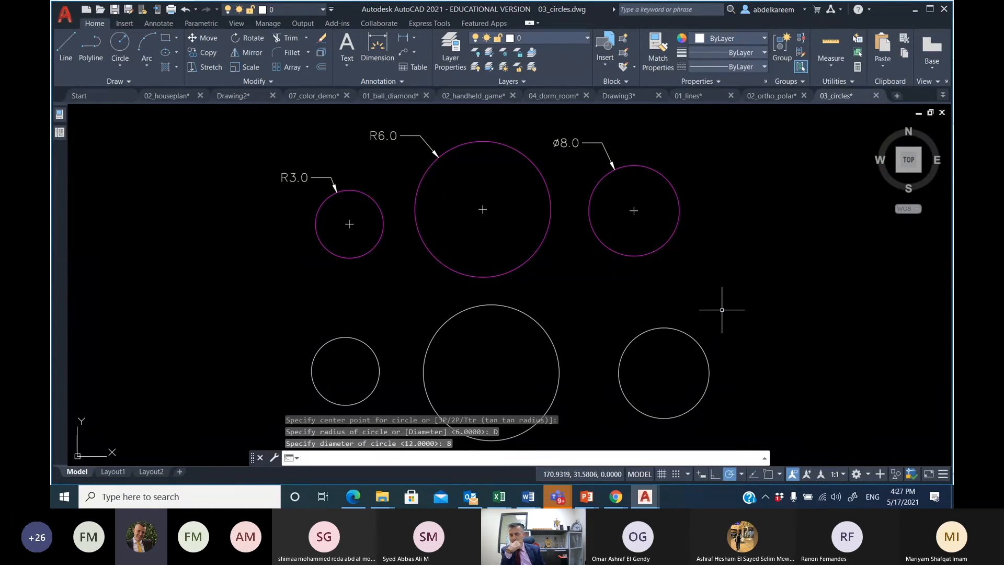
- Draw another circle of diameter 8 with the Center, Diameter method in the free space to the right of the ø8.0 circle
left_click(118, 65)
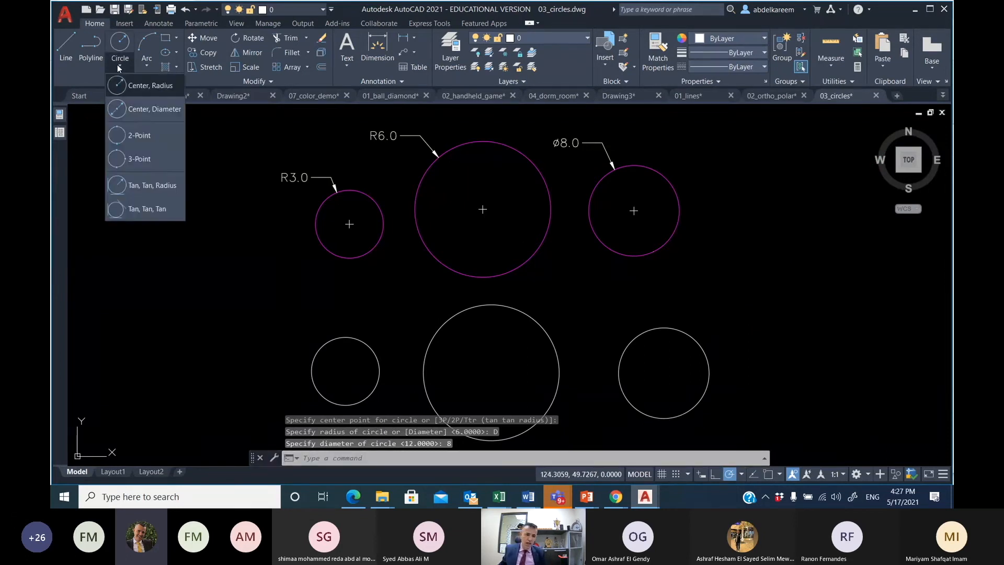
left_click(132, 109)
left_click(791, 271)
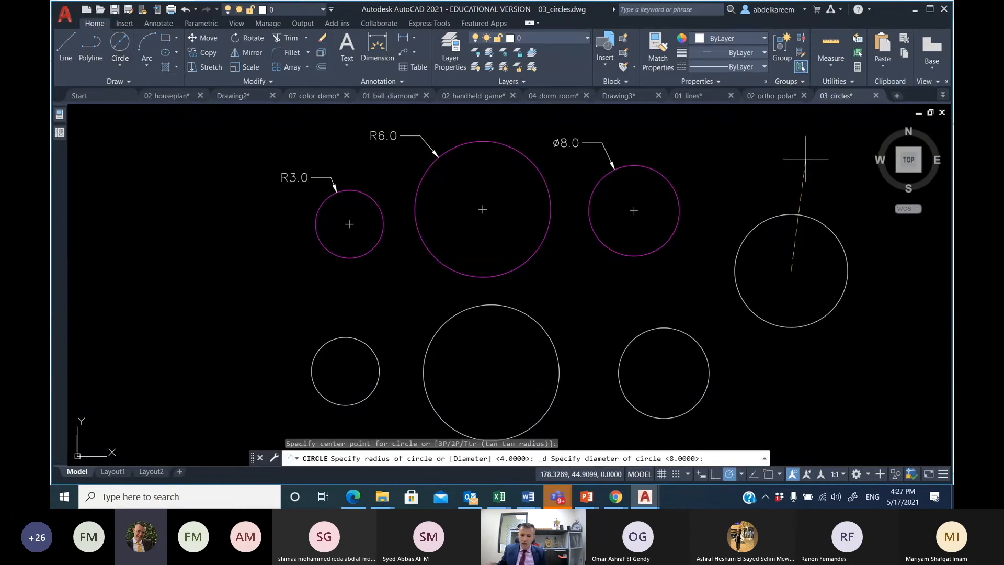
key("Return")
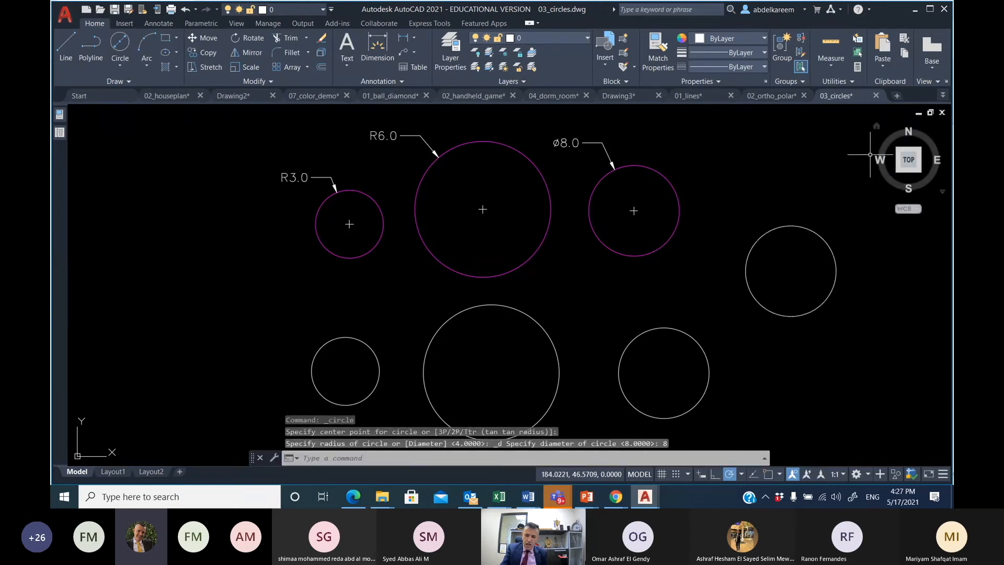
left_click(125, 45)
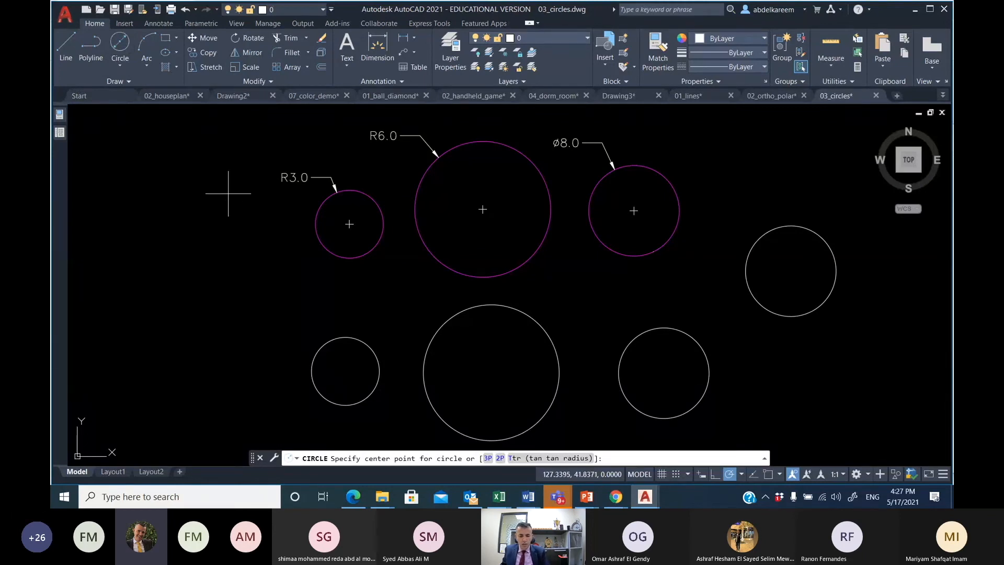
key("Escape")
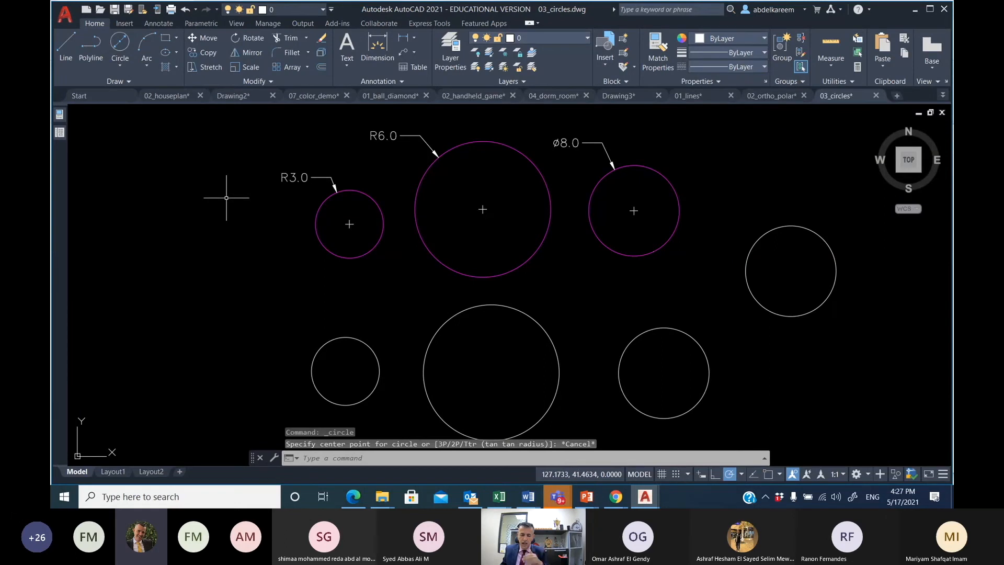
- Draw a 2-Point circle overlapping the lower part of the magenta ø8.0 circle
left_click(122, 64)
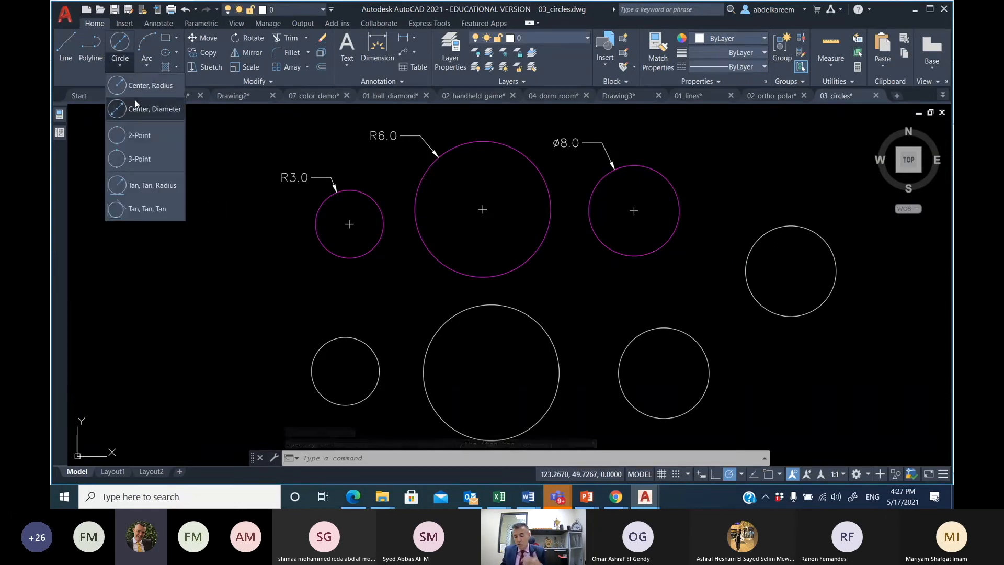
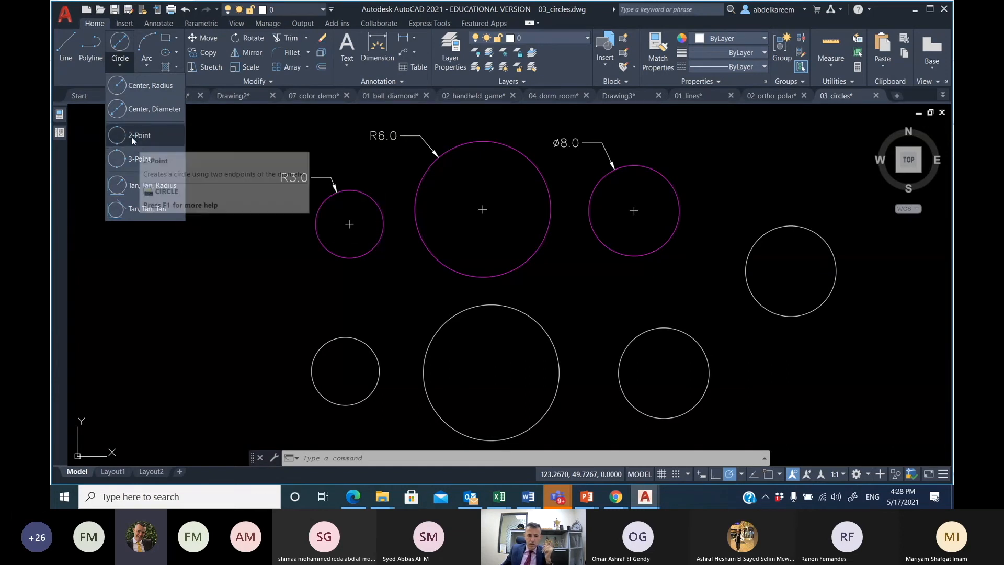
left_click(607, 283)
left_click(696, 271)
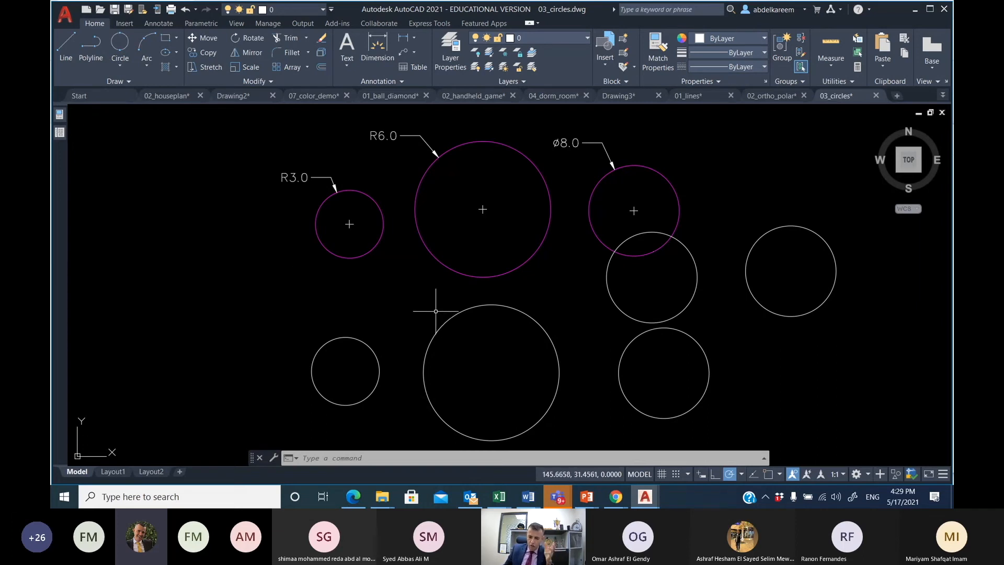
- Draw a large 3-Point circle to the left of the magenta circles, crossing the R3.0 circle
mouse_move(470, 300)
middle_mouse_down()
mouse_move(301, 288)
mouse_move(312, 342)
mouse_move(401, 372)
mouse_move(422, 327)
middle_mouse_up()
left_click(118, 66)
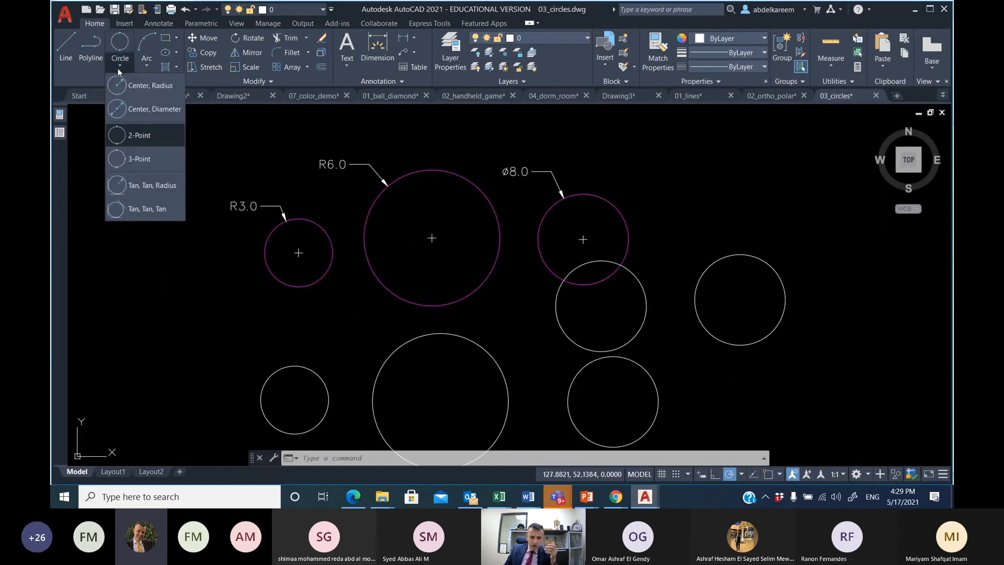
left_click(137, 158)
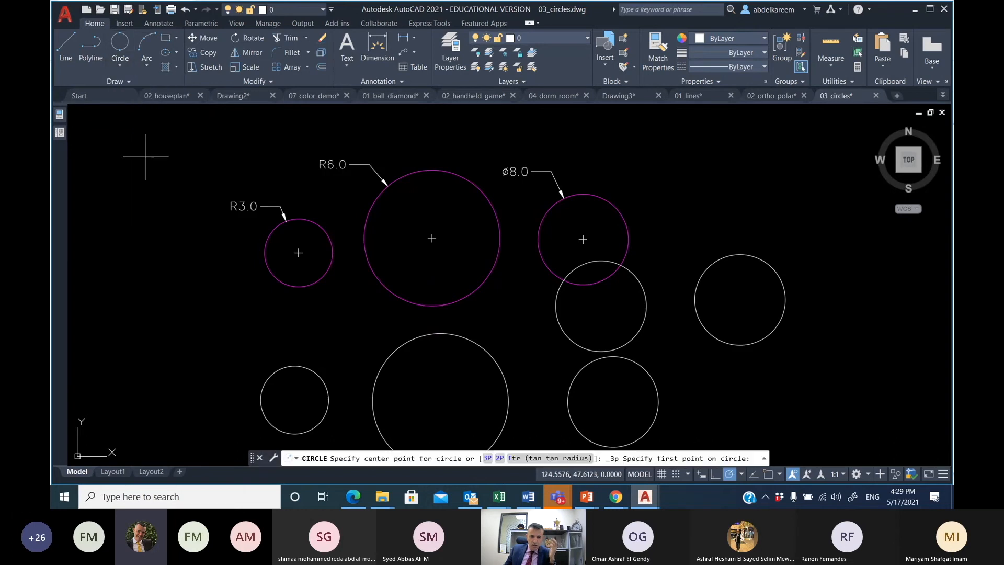
left_click(118, 162)
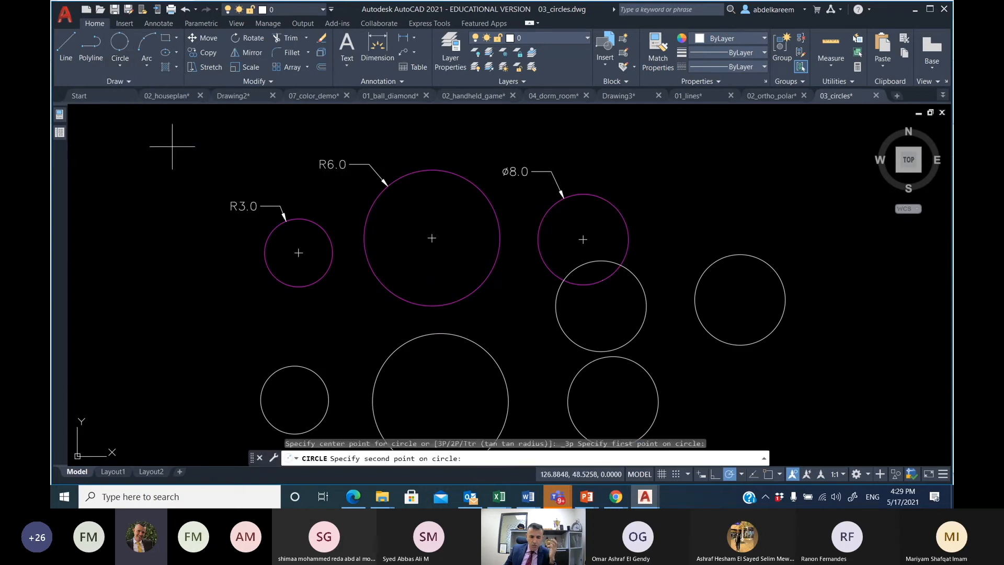
left_click(212, 153)
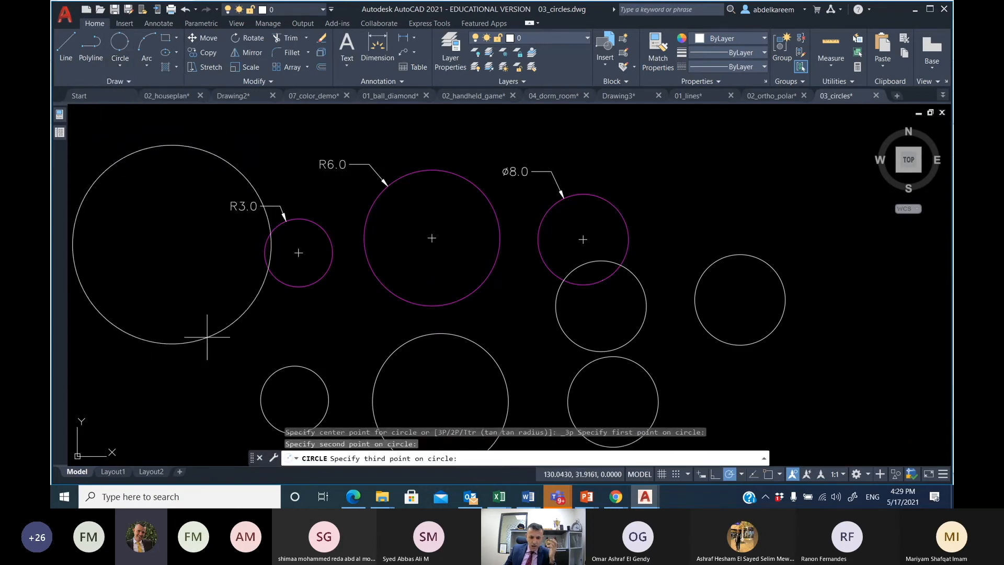
left_click(208, 360)
- Draw a circle of radius 3 tangent to the magenta R6.0 and R3.0 circles with the Tan, Tan, Radius method
middle_click_drag(193, 211, 290, 200)
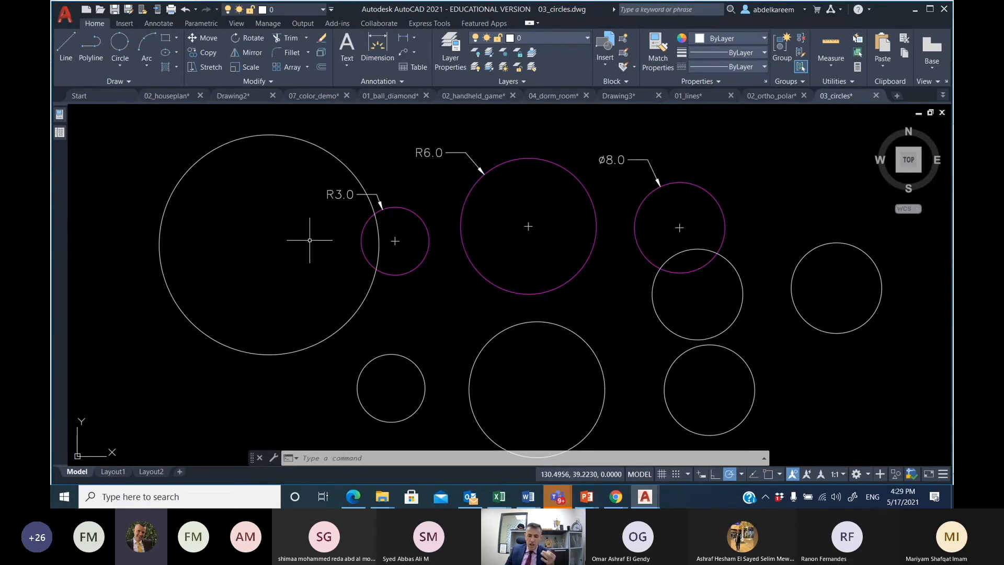
mouse_move(308, 240)
middle_mouse_down()
mouse_move(208, 255)
mouse_move(233, 264)
middle_mouse_up()
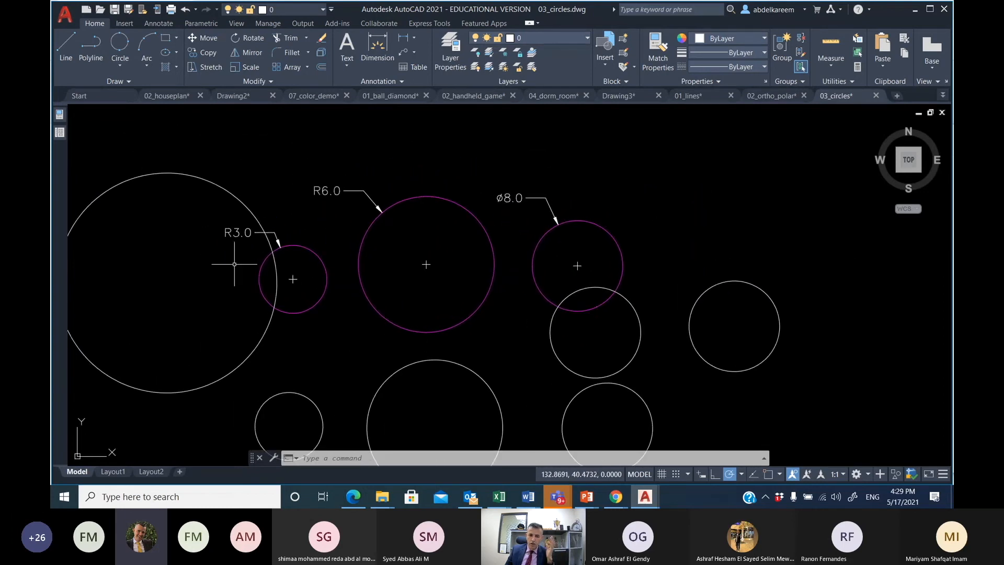
left_click(119, 65)
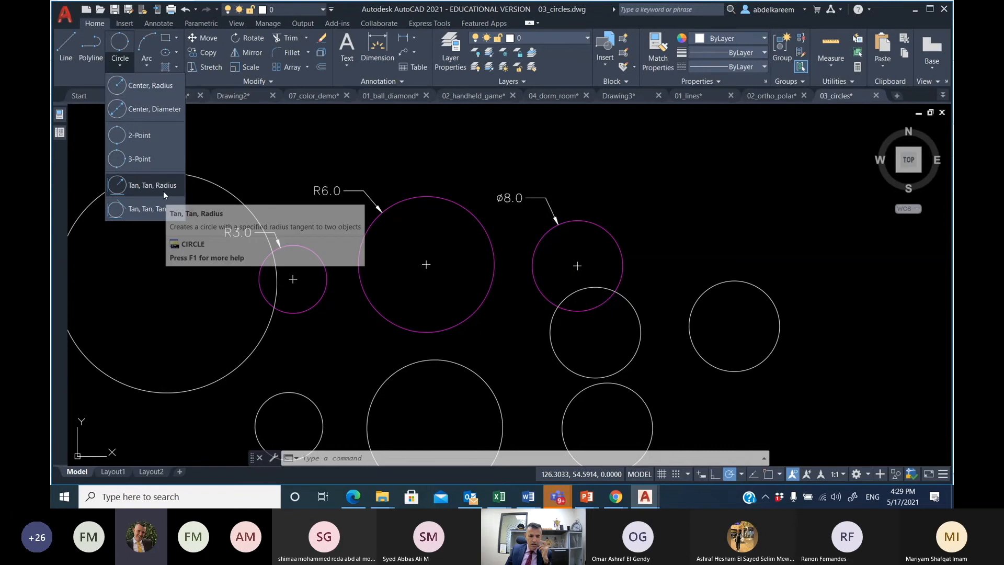
left_click(146, 187)
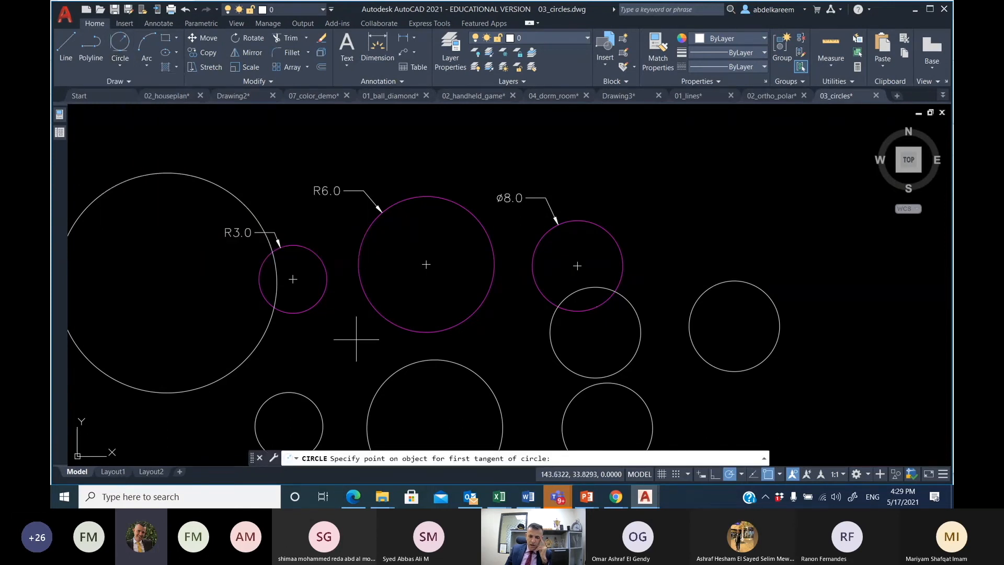
scroll(340, 242, "up", 4)
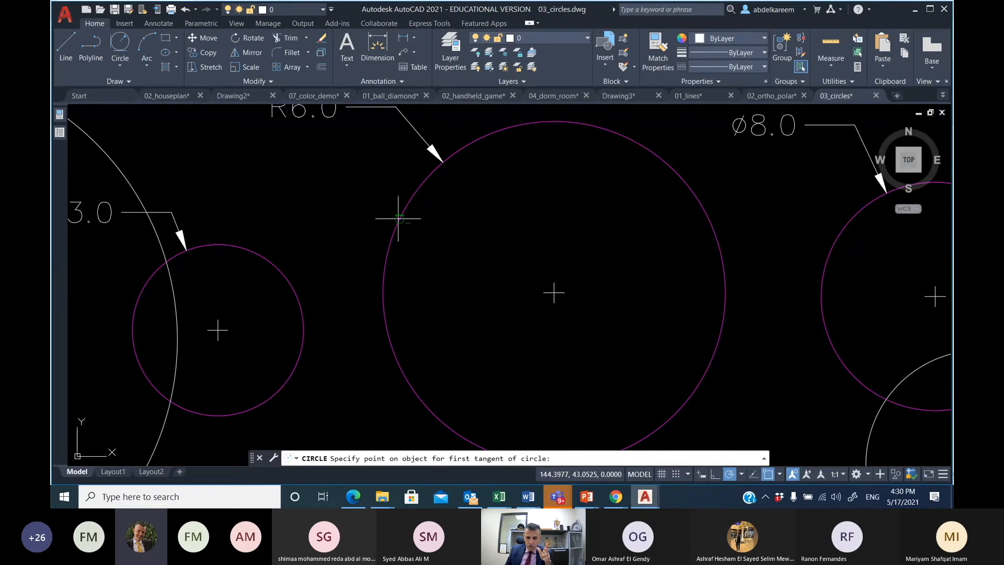
scroll(400, 216, "up", 2)
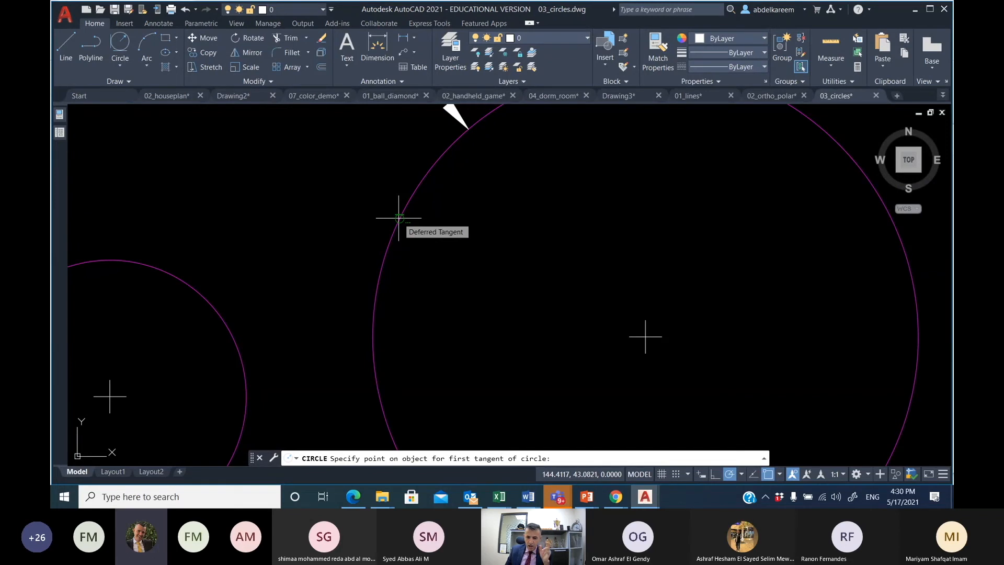
left_click(391, 247)
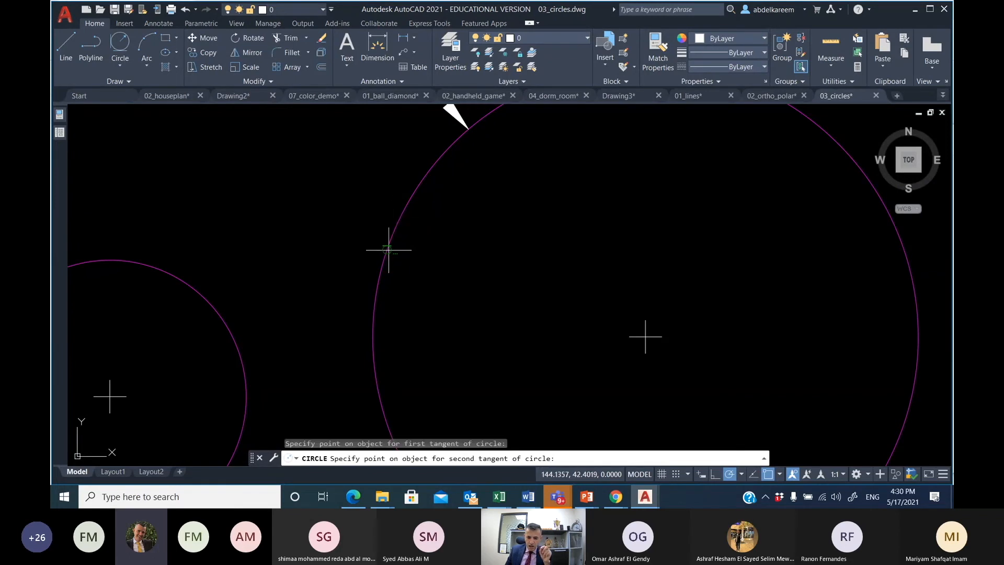
left_click(201, 291)
scroll(235, 216, "down", 6)
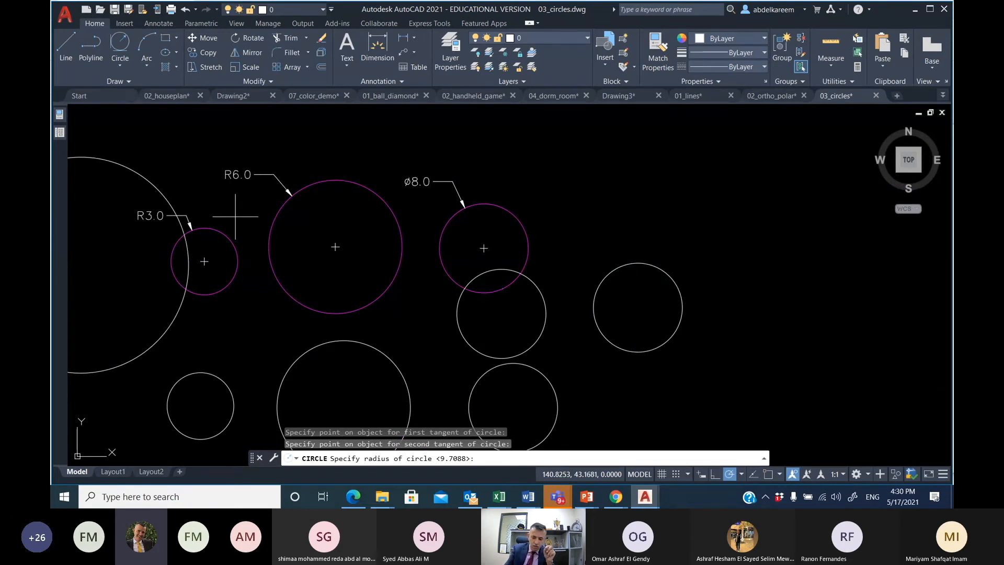
key("Return")
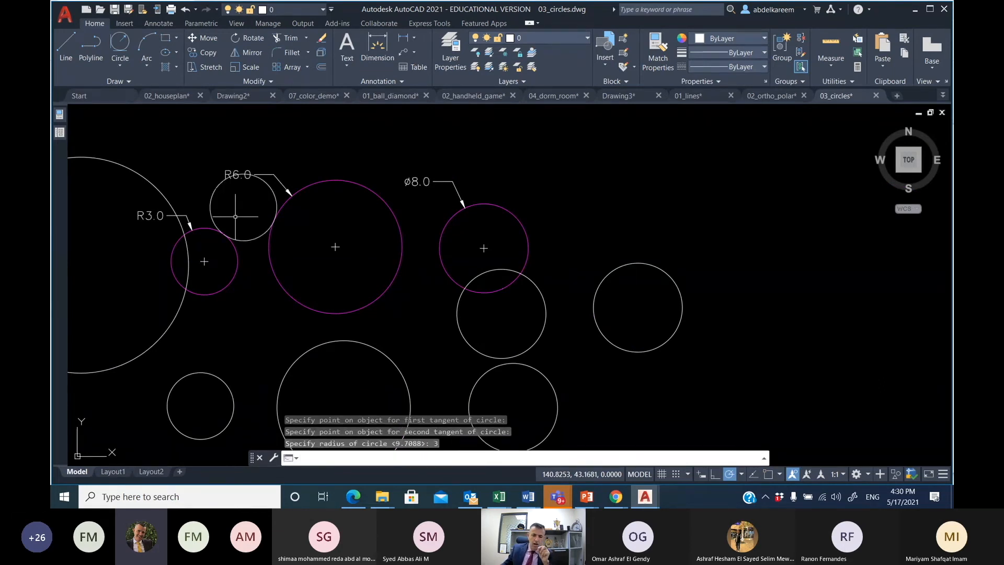
- Select the radius 3 tangent circle and the magenta R6.0 and R3.0 circles to examine where they touch
scroll(261, 217, "up", 4)
middle_click_drag(261, 217, 333, 308)
left_click(372, 271)
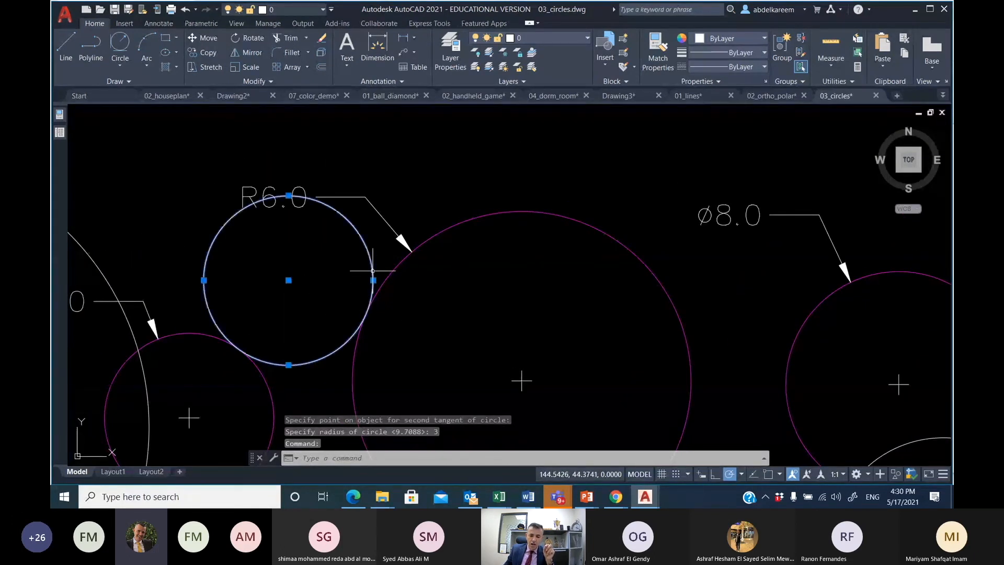
left_click(378, 292)
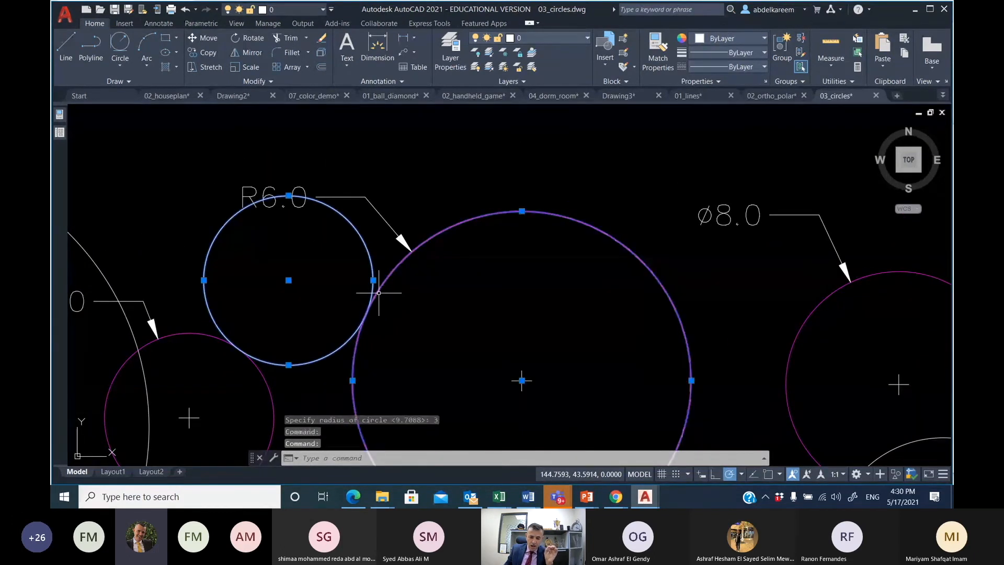
left_click(191, 339)
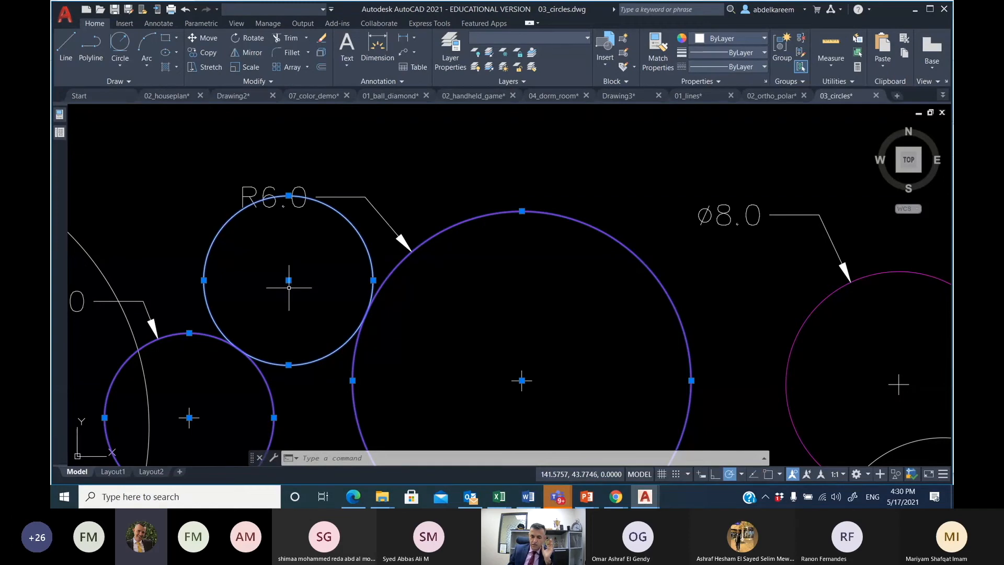
- Draw a Tan, Tan, Tan circle in the gap between the magenta R3.0 and R6.0 circles and the white tangent circle above
scroll(291, 287, "down", 4)
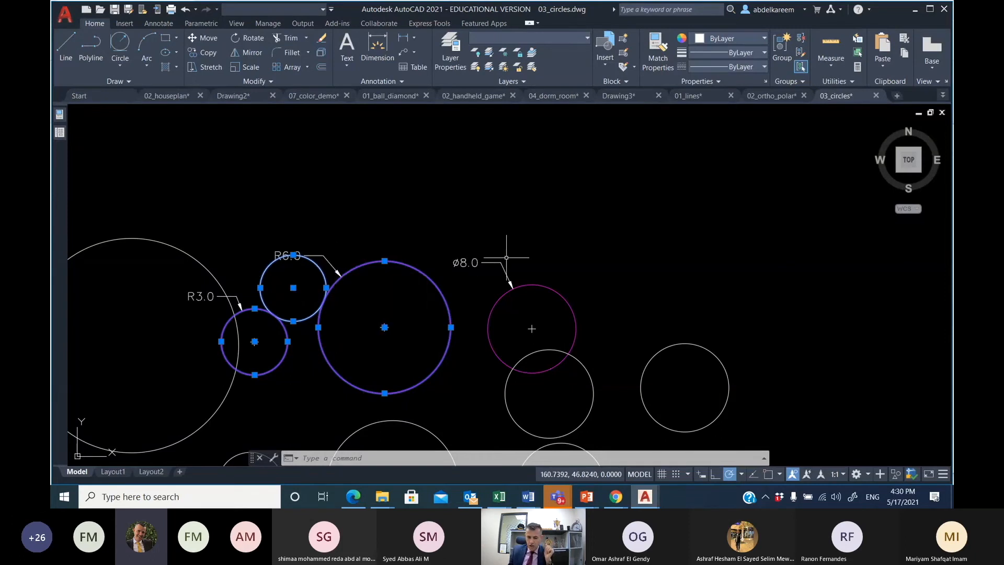
scroll(510, 256, "down", 2)
middle_click_drag(509, 256, 405, 226)
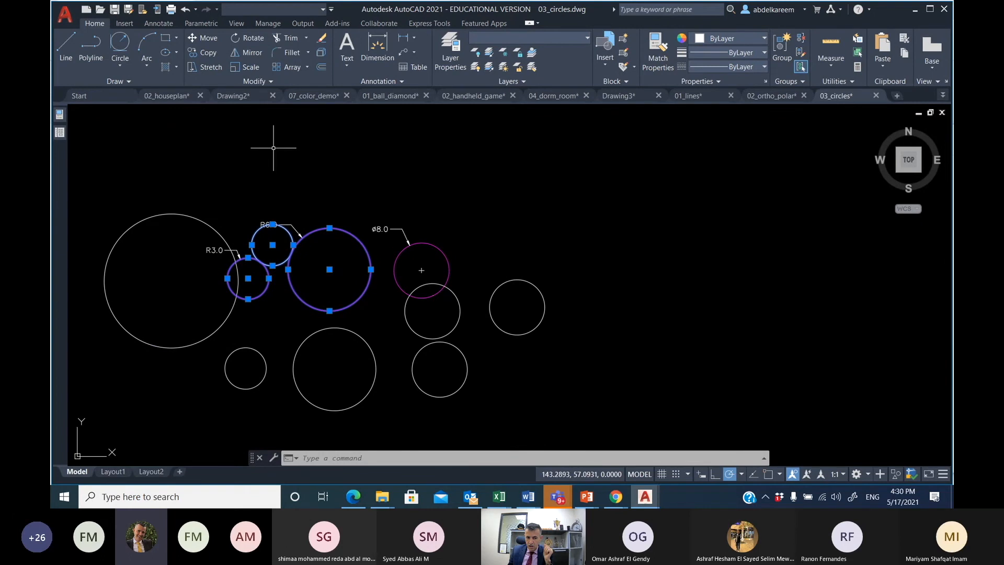
left_click(121, 67)
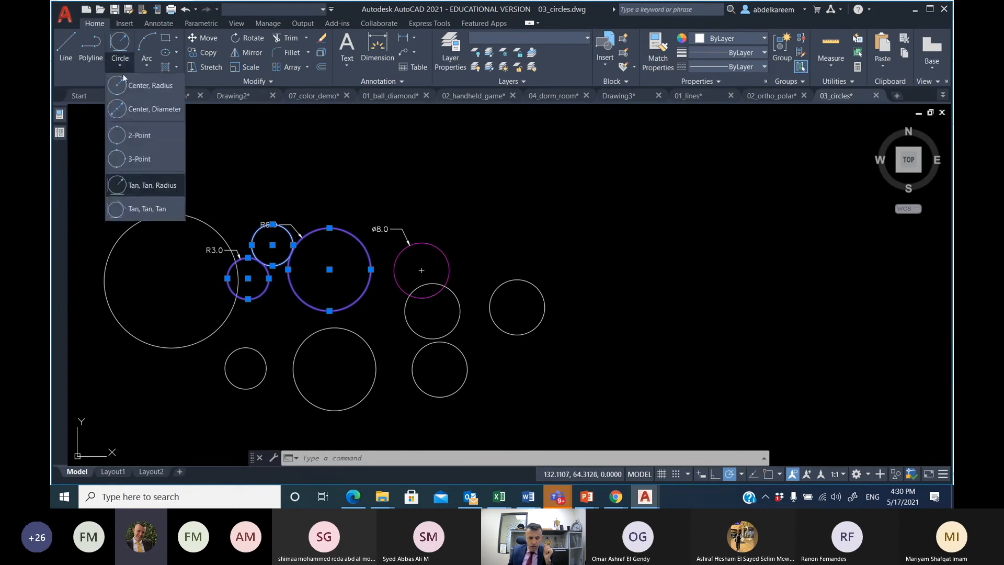
left_click(137, 210)
scroll(257, 277, "up", 5)
scroll(257, 277, "up", 2)
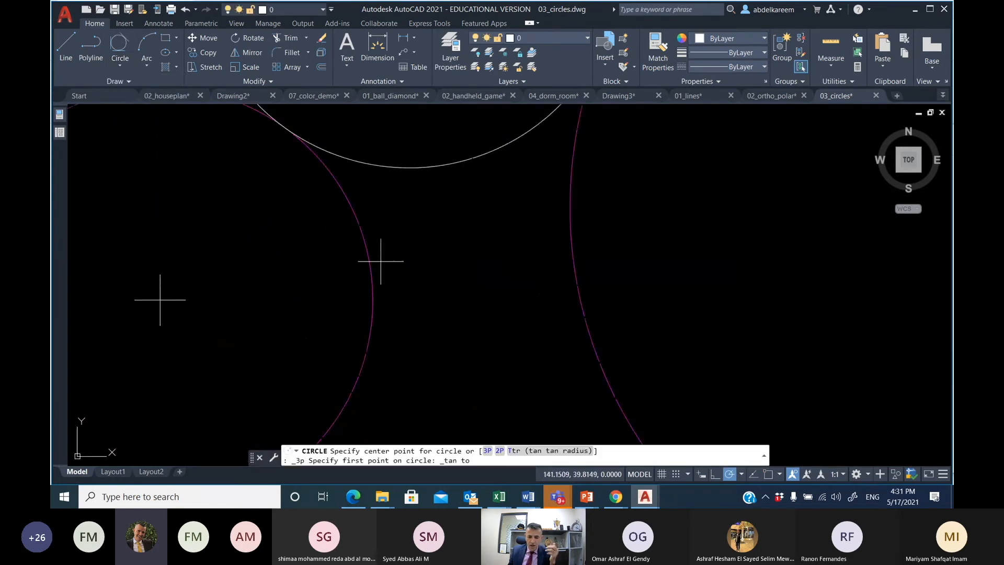
left_click(569, 232)
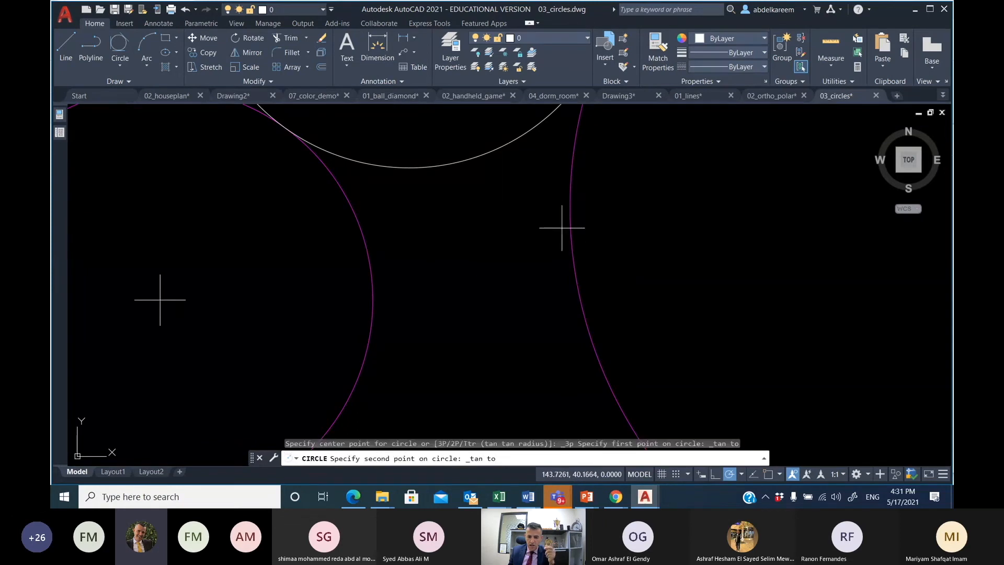
left_click(459, 163)
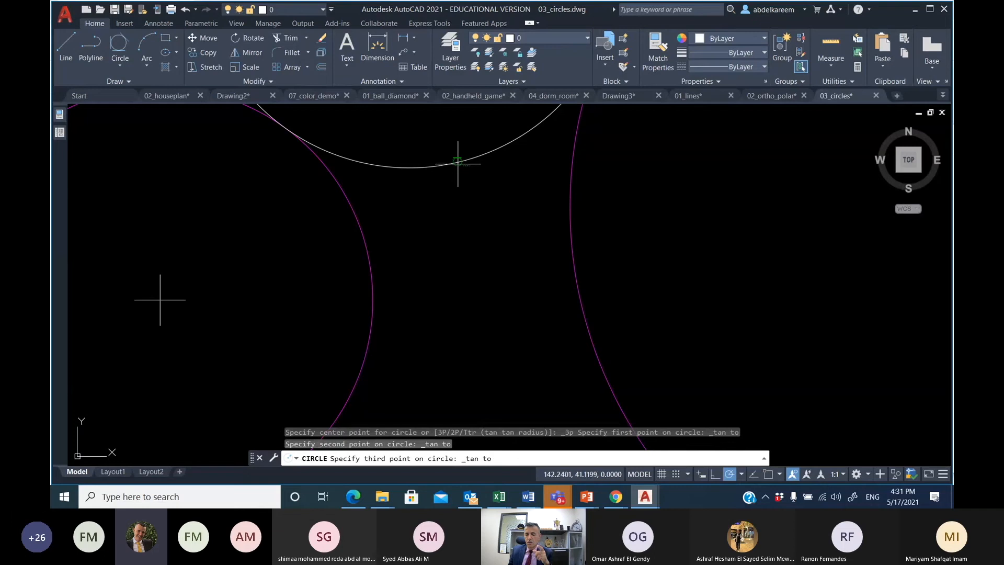
left_click(600, 356)
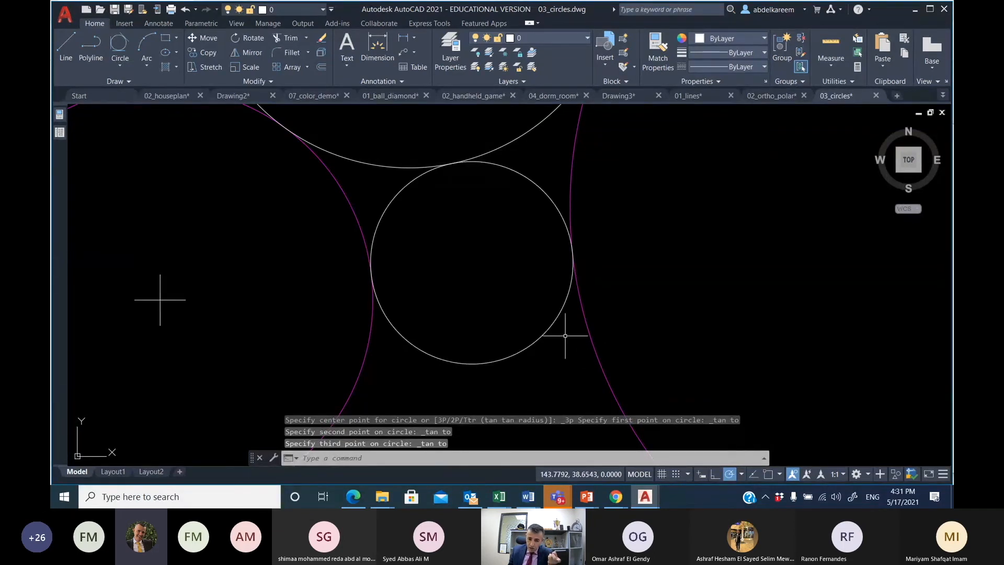
- Select the small three-tangent circle to examine its fit among its neighbours, and clear the selection
left_click(548, 329)
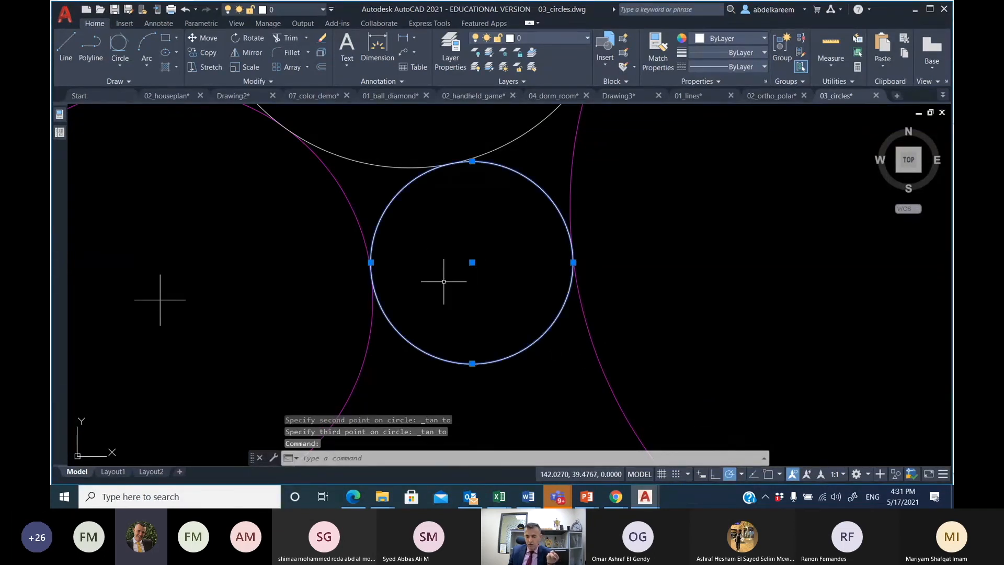
scroll(465, 286, "down", 2)
scroll(465, 286, "down", 5)
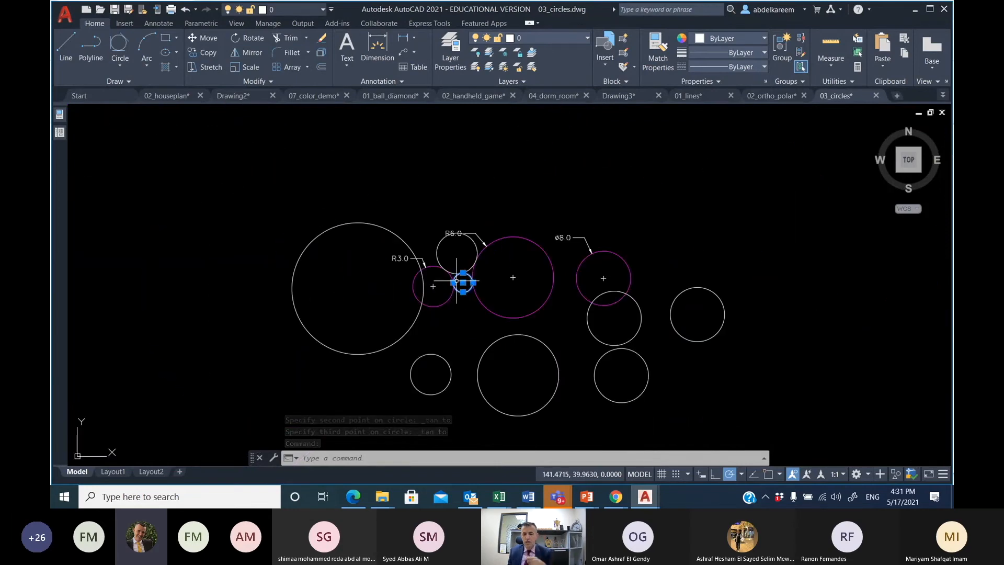
key("Escape")
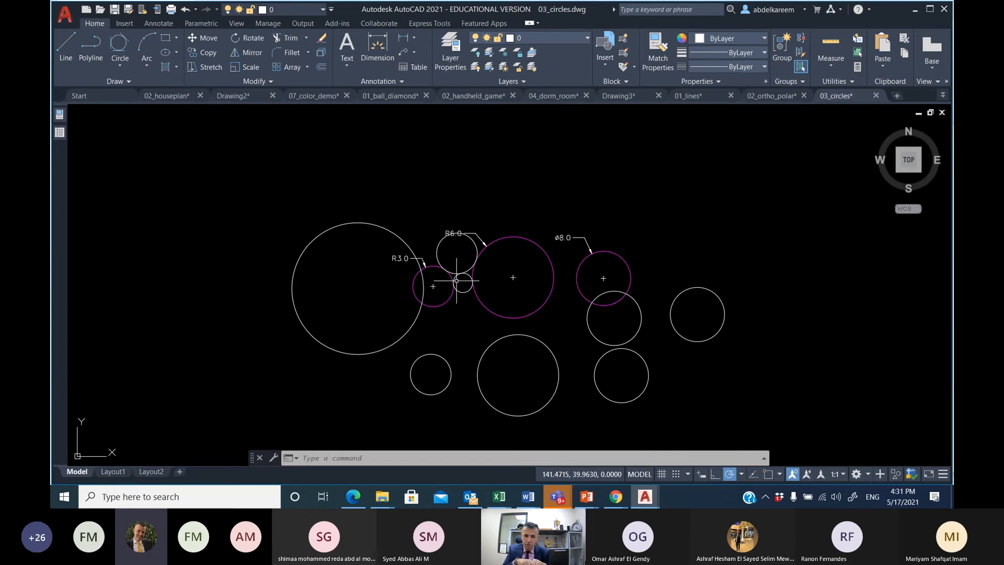
- Undo the Tan, Tan, Tan circle, the Tan, Tan, Radius circle and the large 3-Point circle
right_click(505, 154)
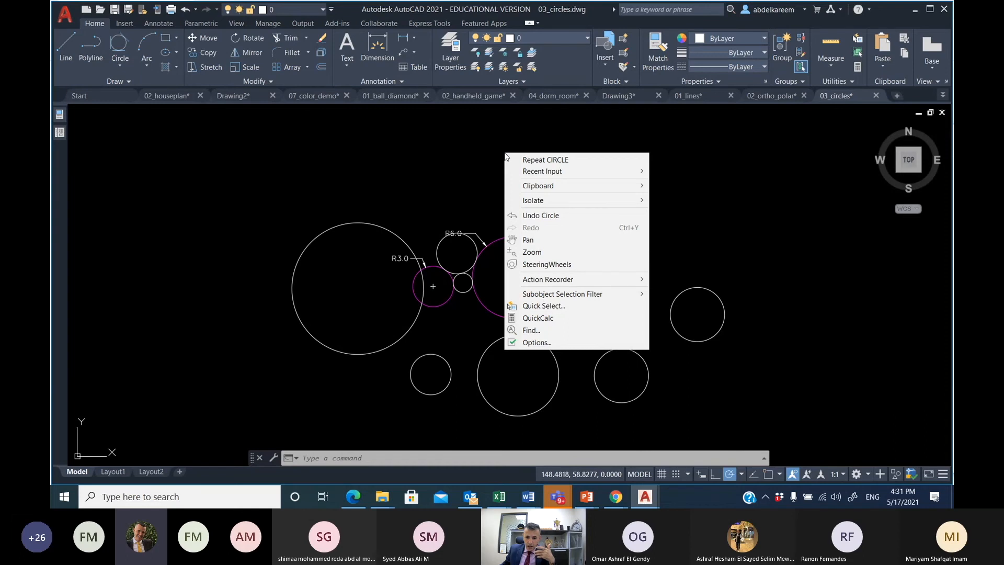
left_click(551, 216)
right_click(539, 191)
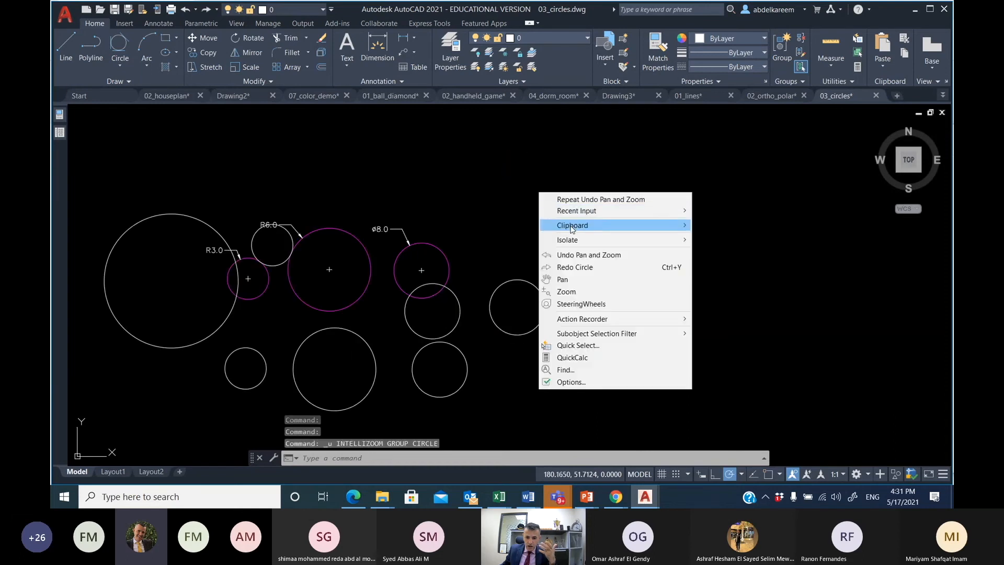
left_click(593, 257)
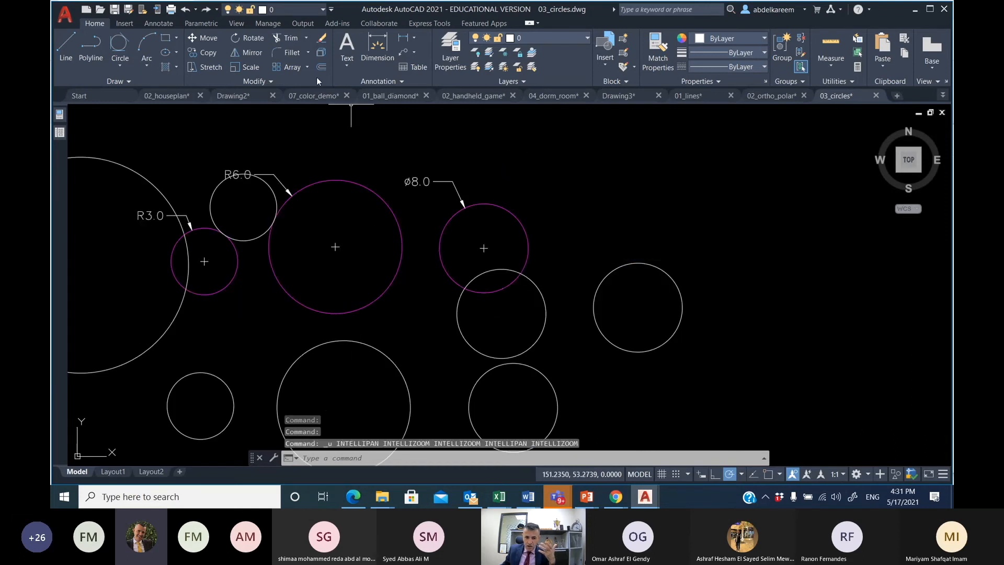
left_click(186, 10)
left_click(186, 10)
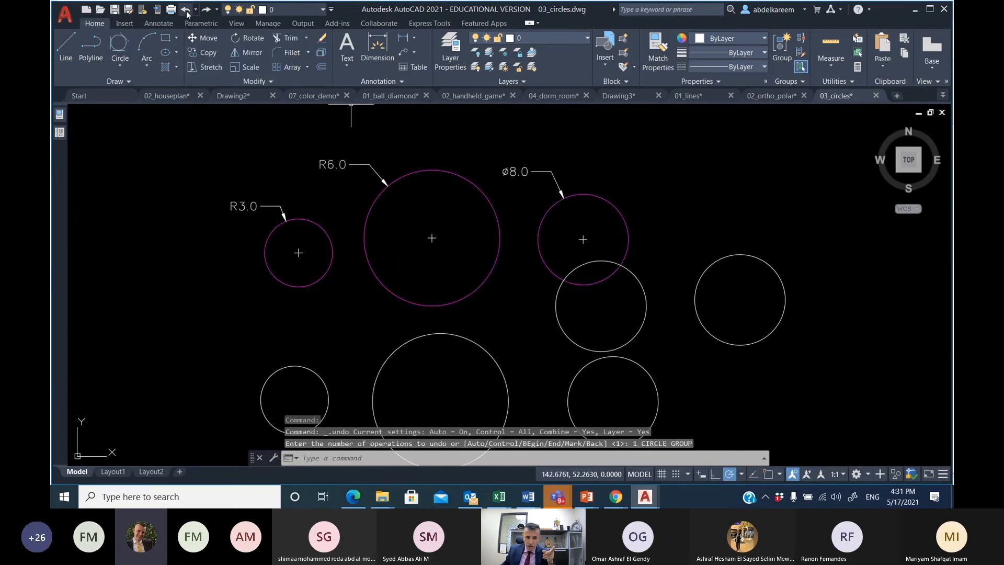
- Undo all the remaining white practice circles in two multi-command undos, leaving only the three magenta dimensioned circles
left_click(196, 10)
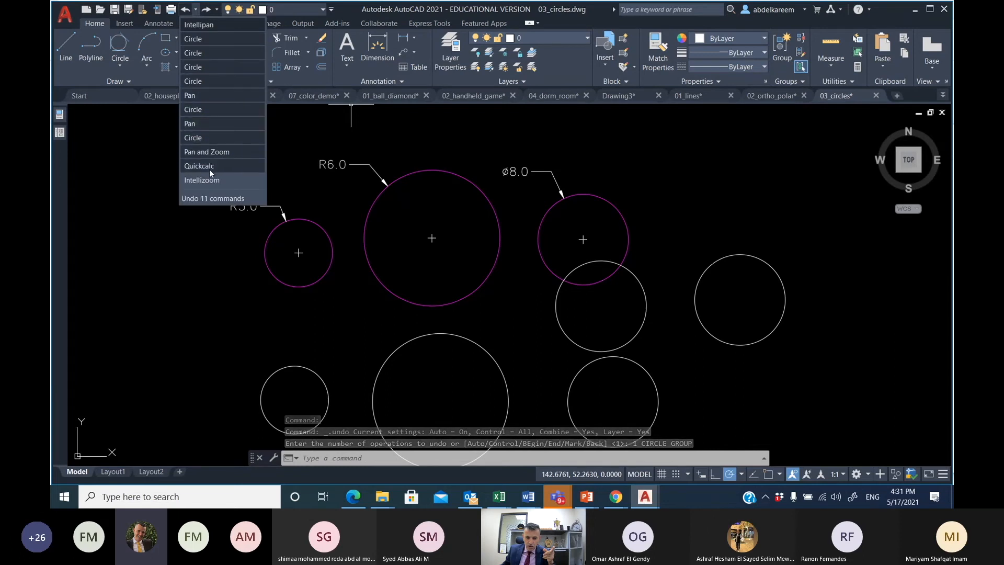
left_click(209, 108)
middle_click_drag(362, 220, 511, 226)
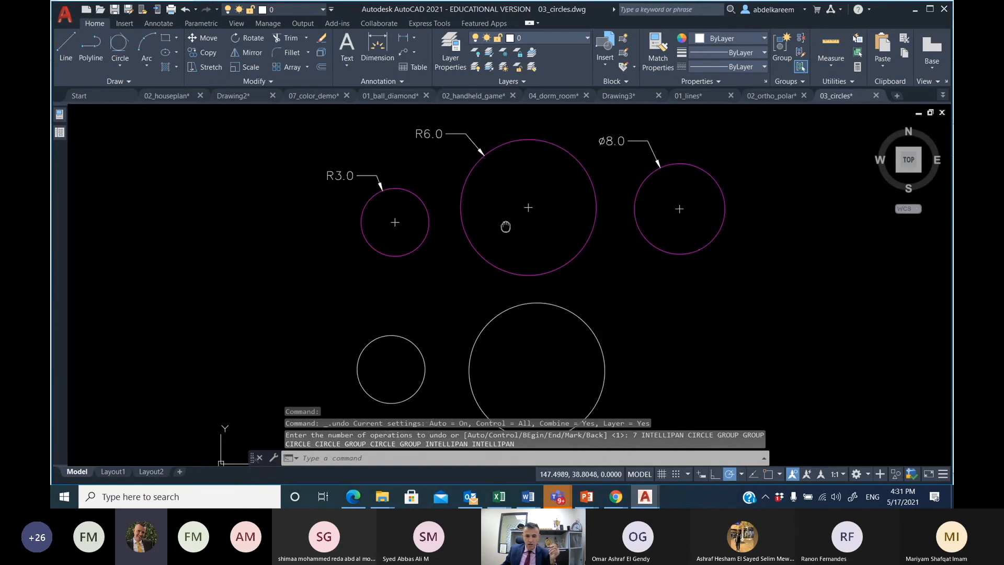
left_click(196, 10)
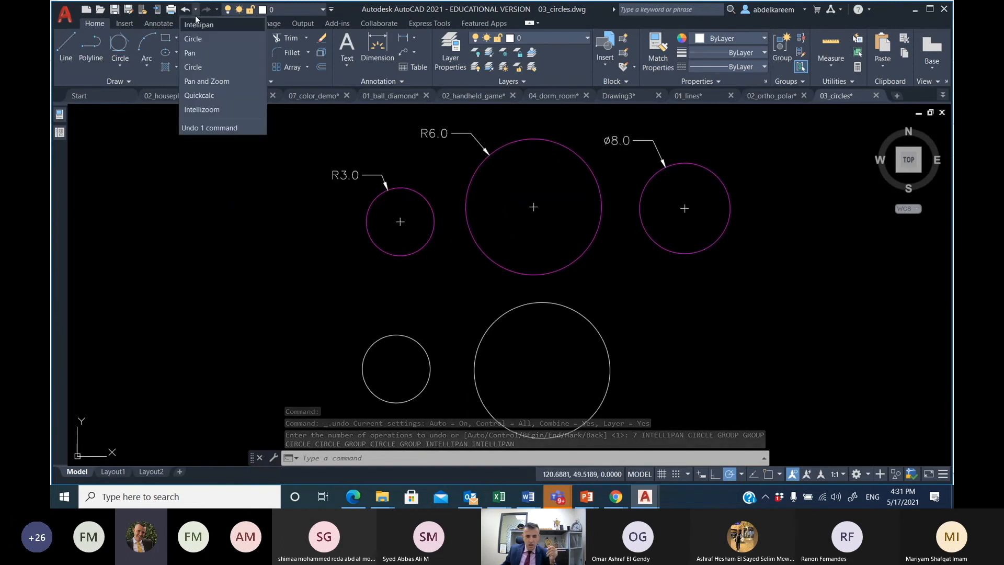
left_click(205, 74)
- Draw a circle of radius 3 below the magenta R3.0 circle with the Center, Radius method
scroll(442, 262, "down", 3)
scroll(442, 261, "up", 2)
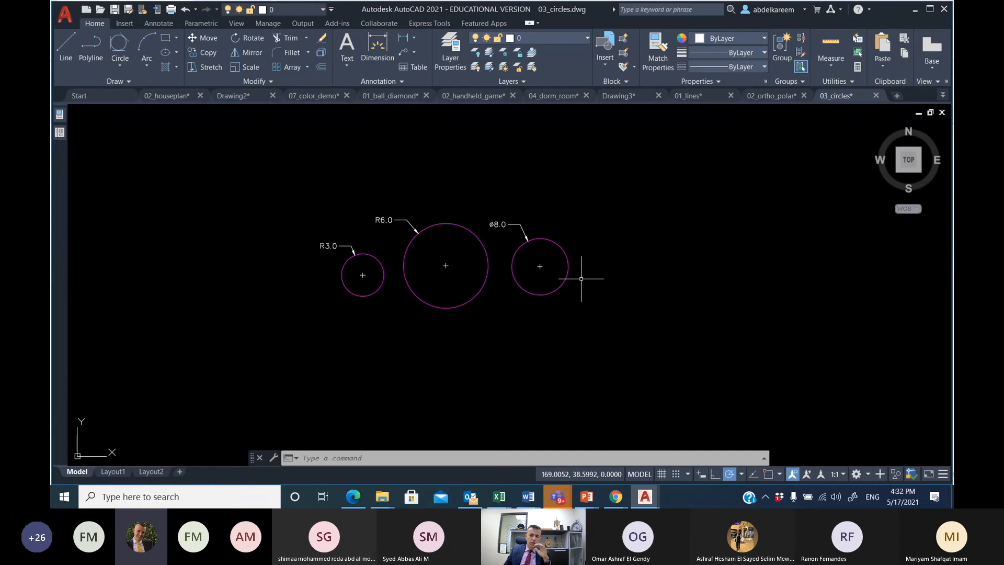
scroll(486, 264, "down", 4)
middle_click_drag(498, 263, 469, 262)
scroll(455, 280, "up", 8)
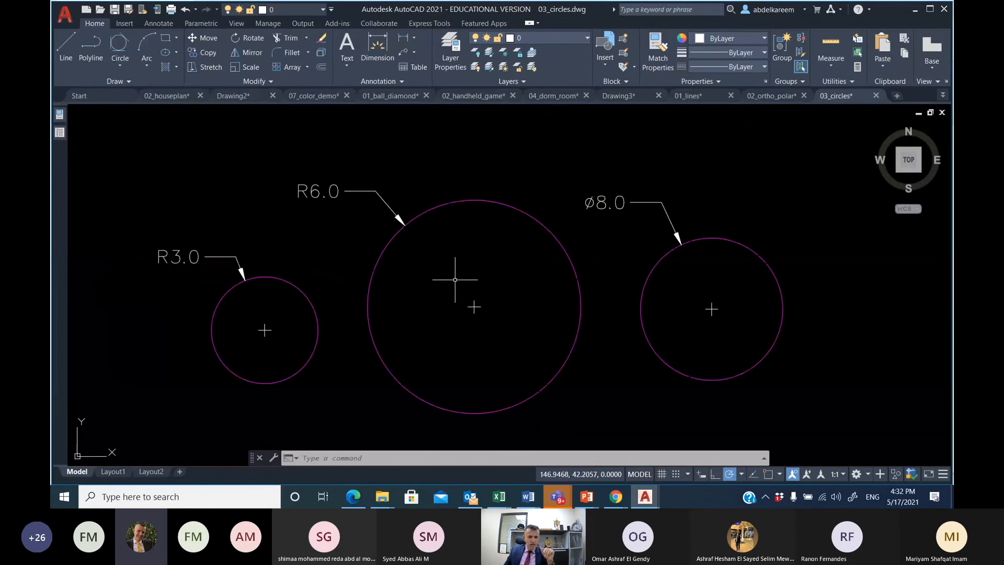
scroll(360, 209, "down", 2)
left_click(124, 66)
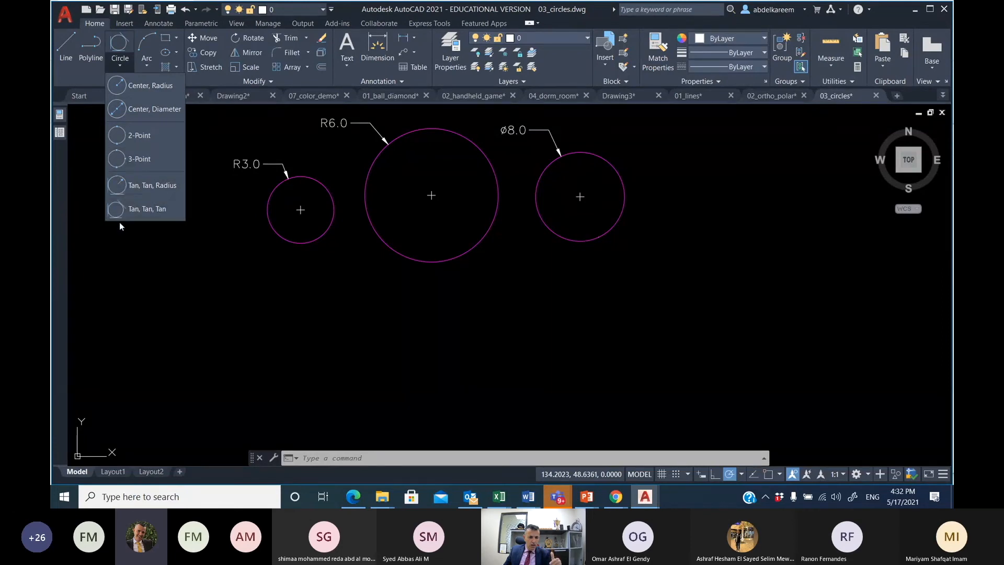
left_click(136, 87)
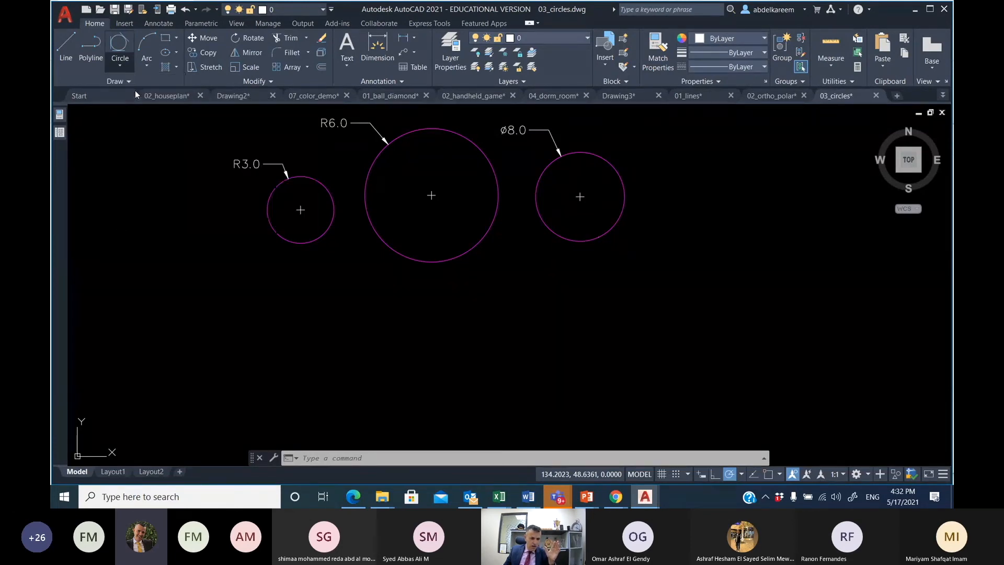
left_click(287, 315)
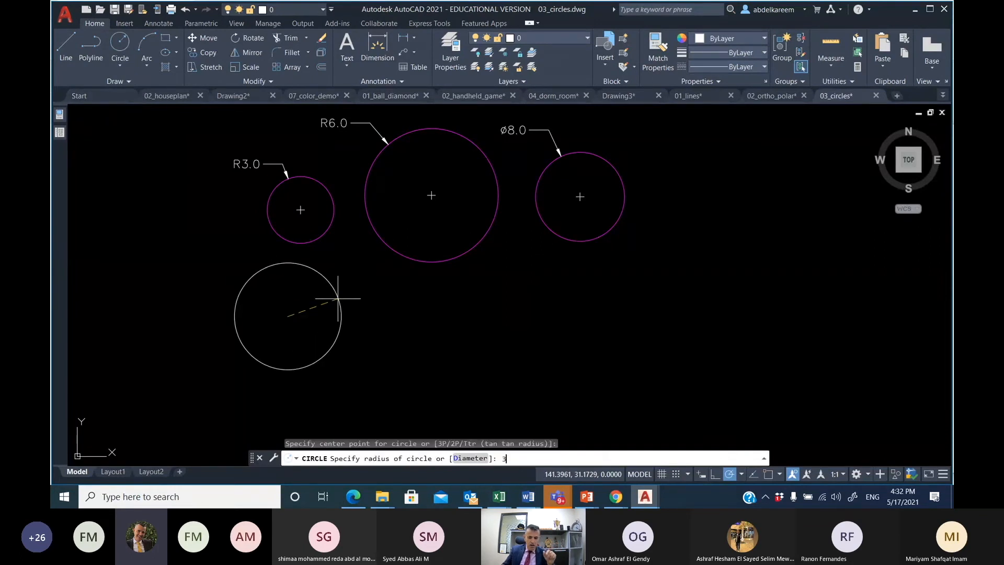
key("Return")
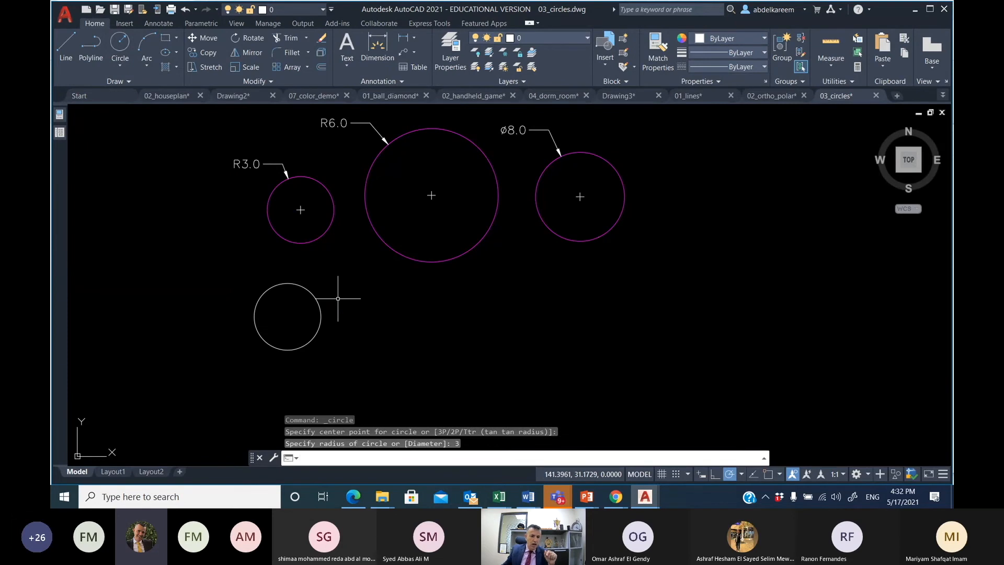
left_click(119, 62)
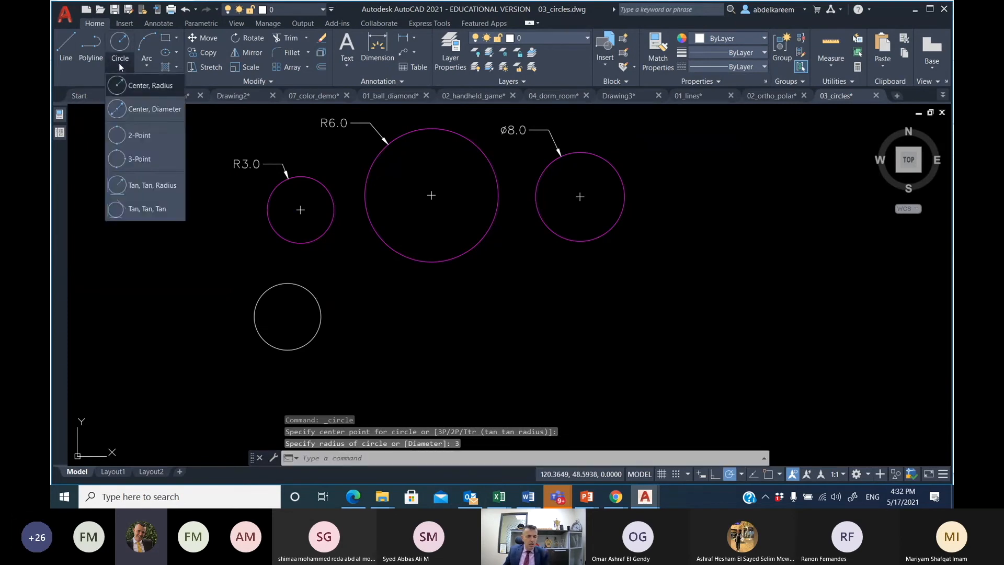
left_click(137, 90)
key("Escape")
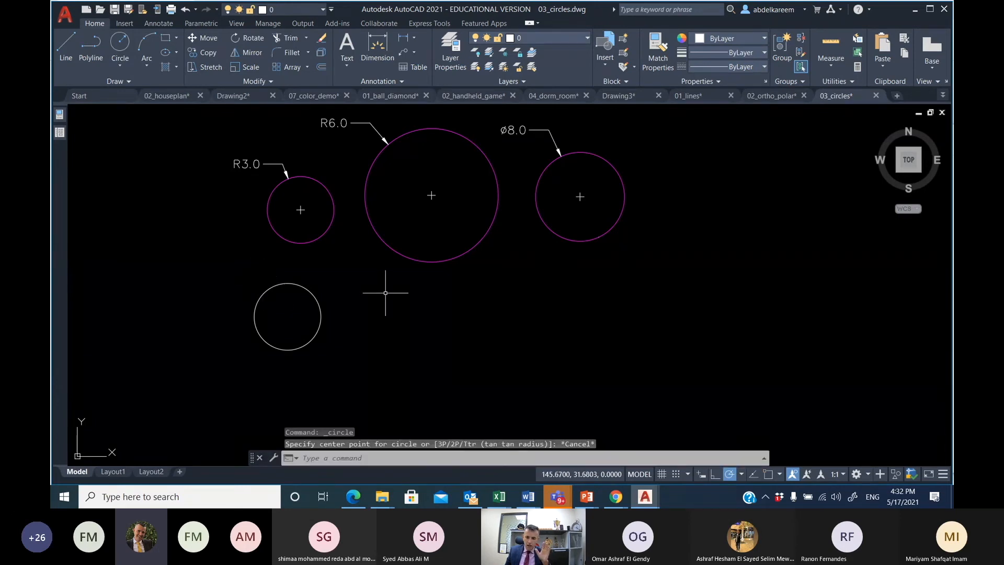
right_click(580, 282)
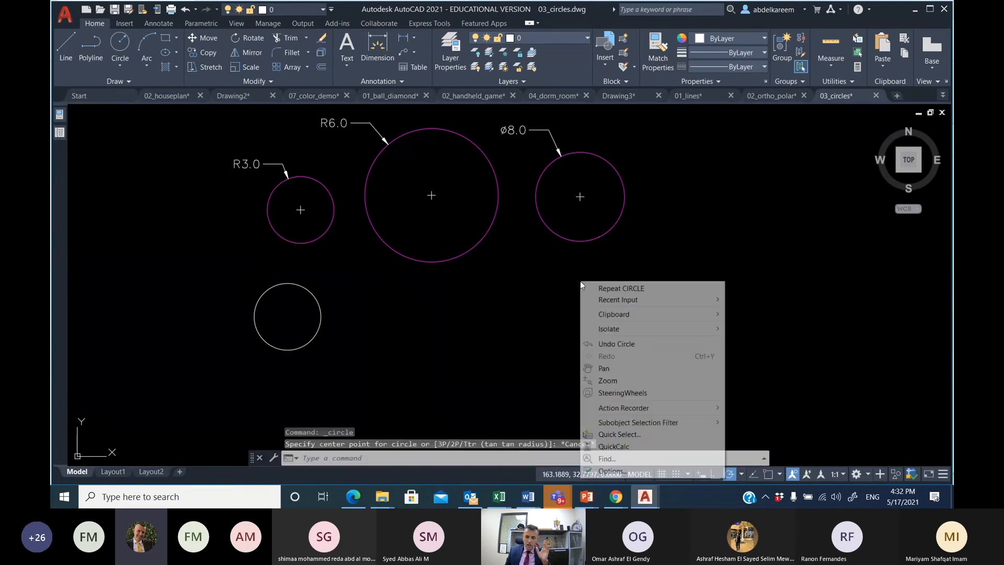
left_click(632, 288)
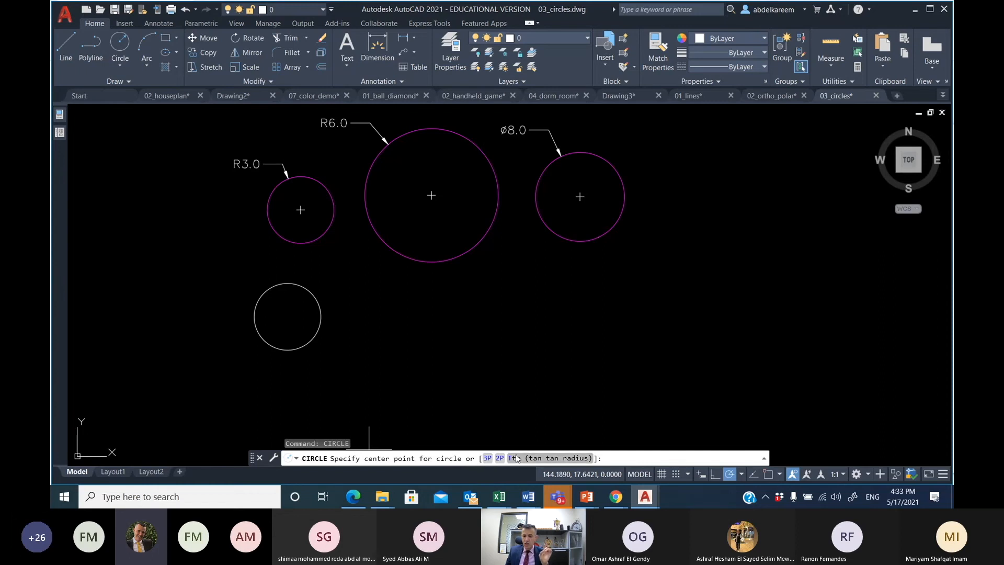
right_click(595, 270)
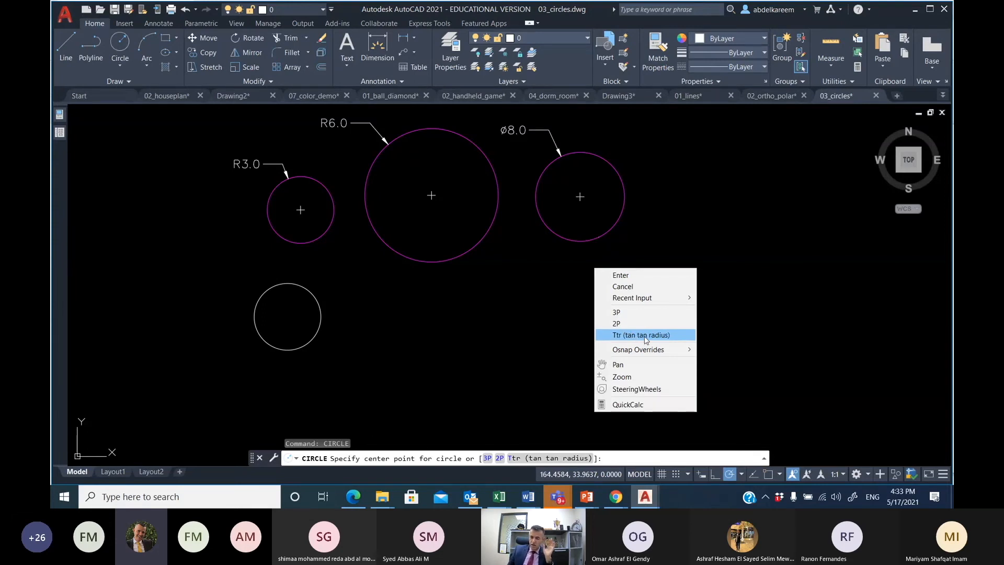
left_click(635, 286)
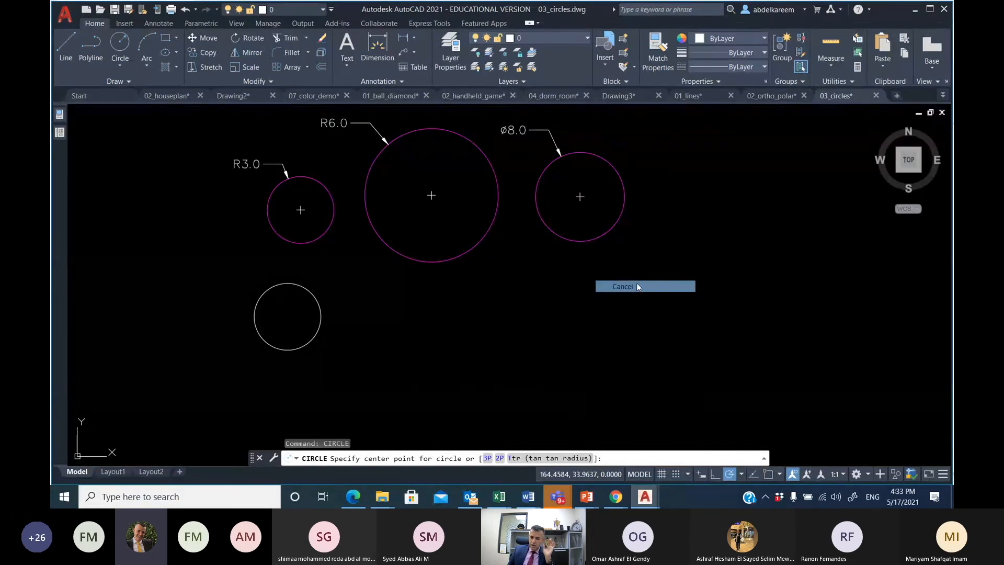
- Draw a circle of diameter 12 below the magenta R6.0 and Ø8.0 circles with the Center, Diameter method
left_click(120, 67)
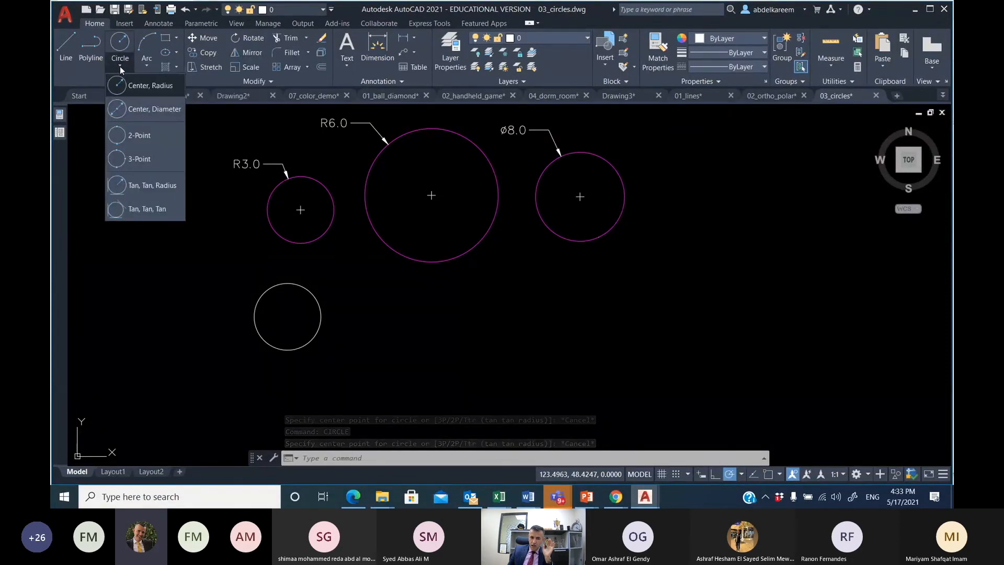
left_click(119, 109)
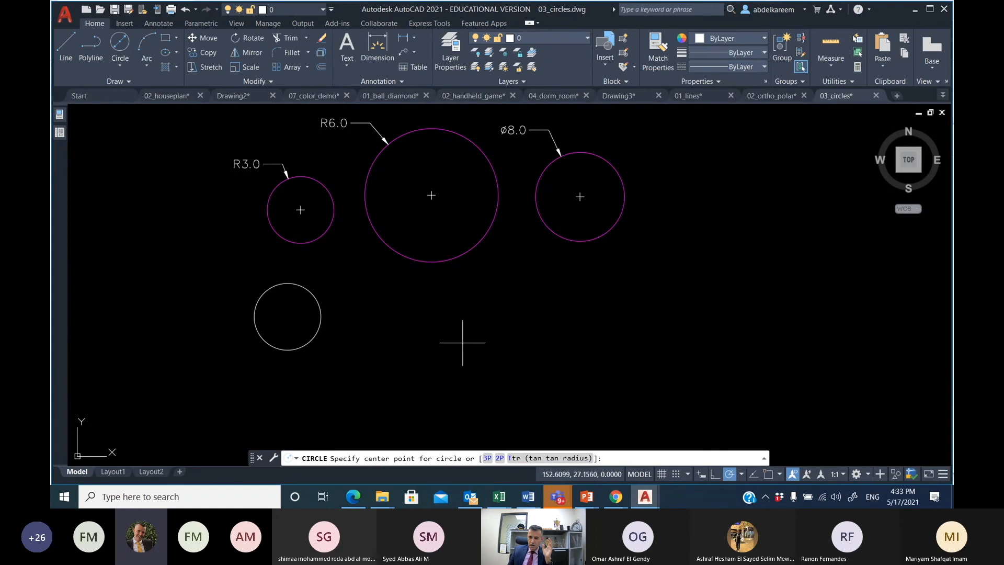
left_click(502, 328)
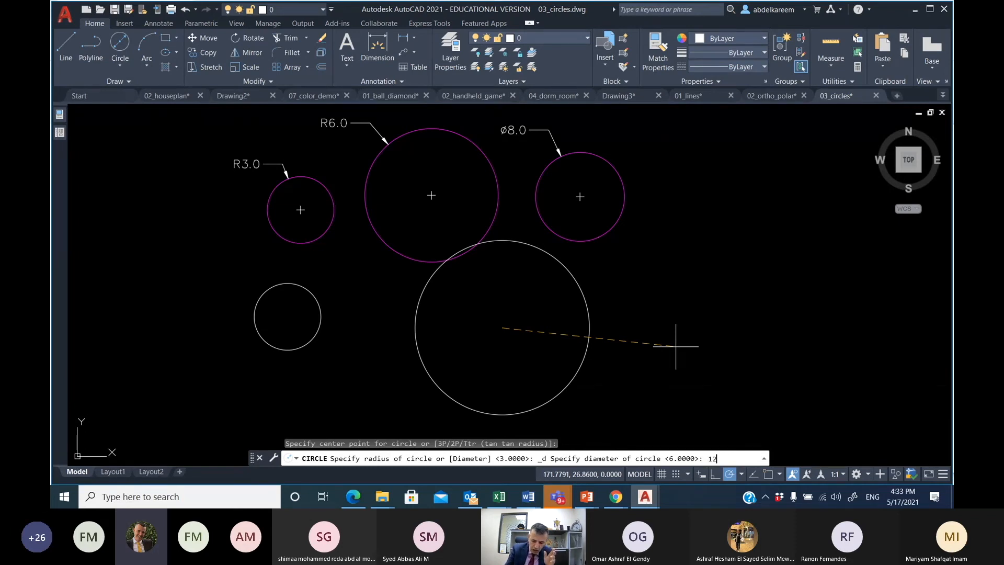
key("Return")
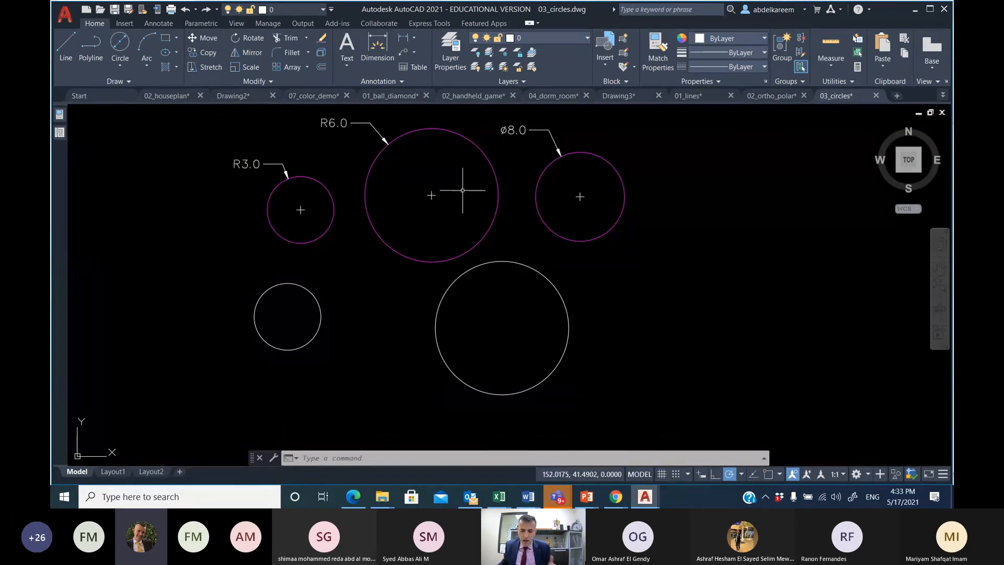
- Draw a Tan, Tan, Radius circle of radius 4 tangent to the facing sides of the magenta R6.0 and Ø8.0 circles
middle_click_drag(462, 191, 363, 211)
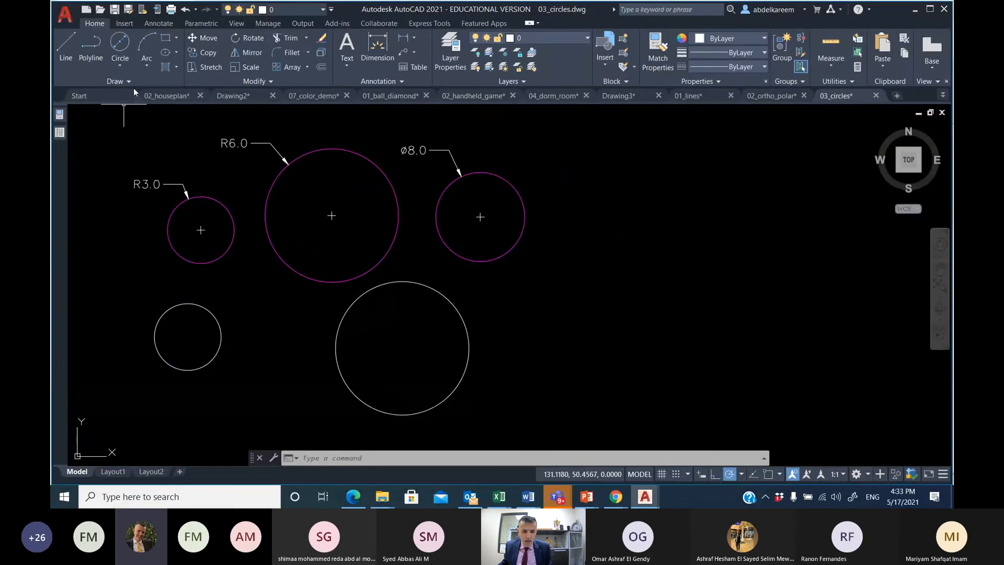
left_click(121, 66)
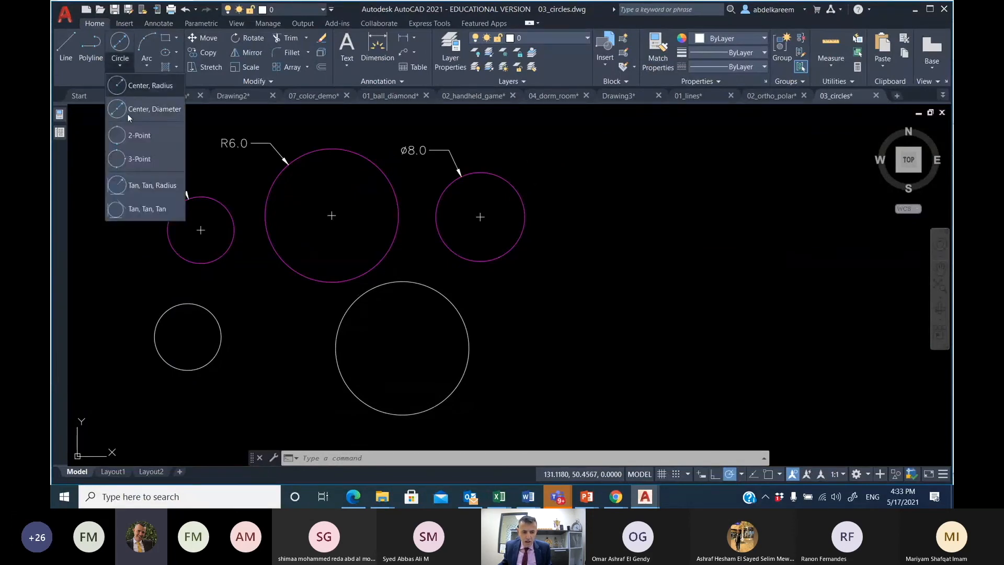
left_click(149, 183)
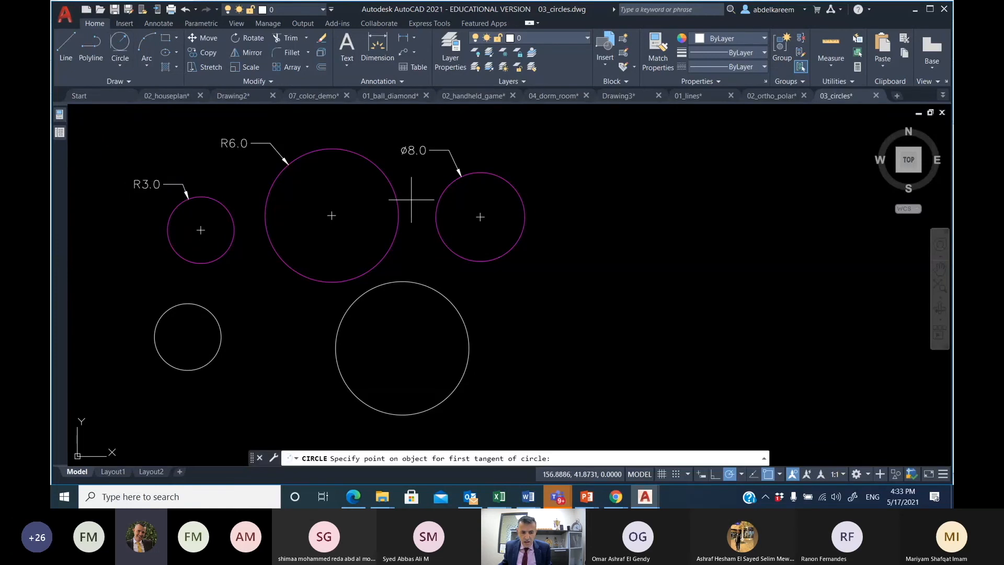
left_click(399, 226)
left_click(436, 225)
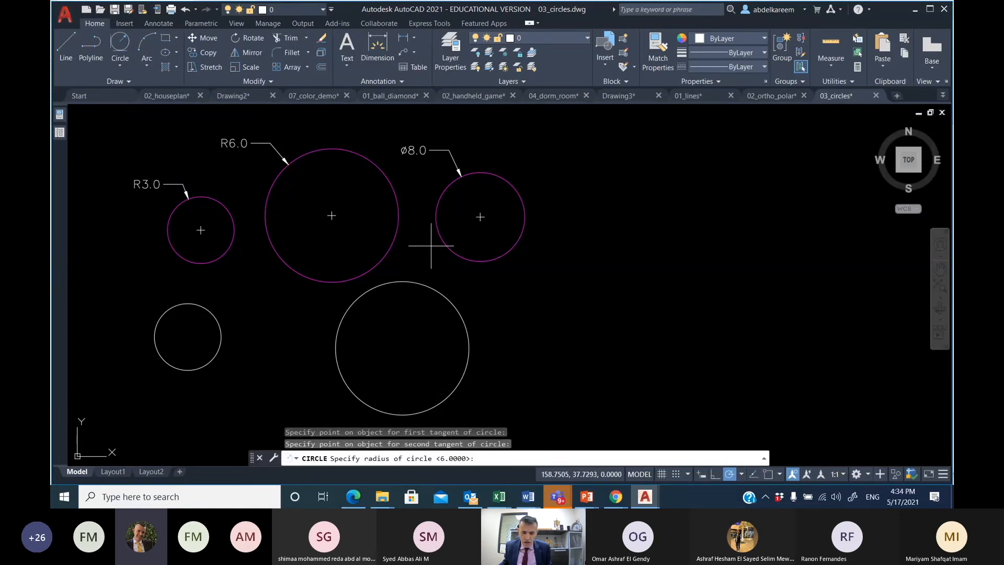
key("Return")
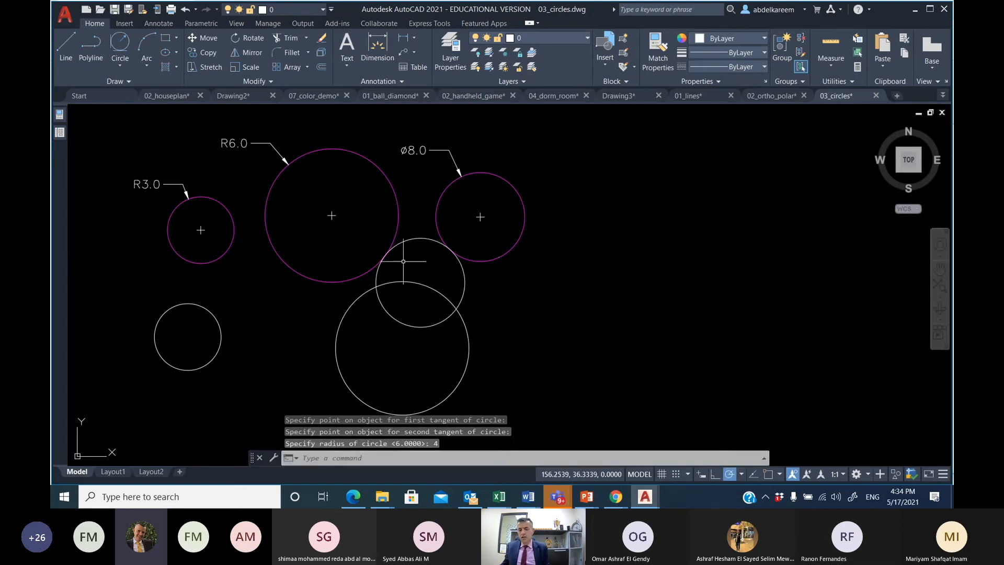
- Erase the overlapping Tan, Tan, Radius circle and the 12-diameter circle below the magenta samples together
scroll(403, 262, "down", 2)
left_click(482, 348)
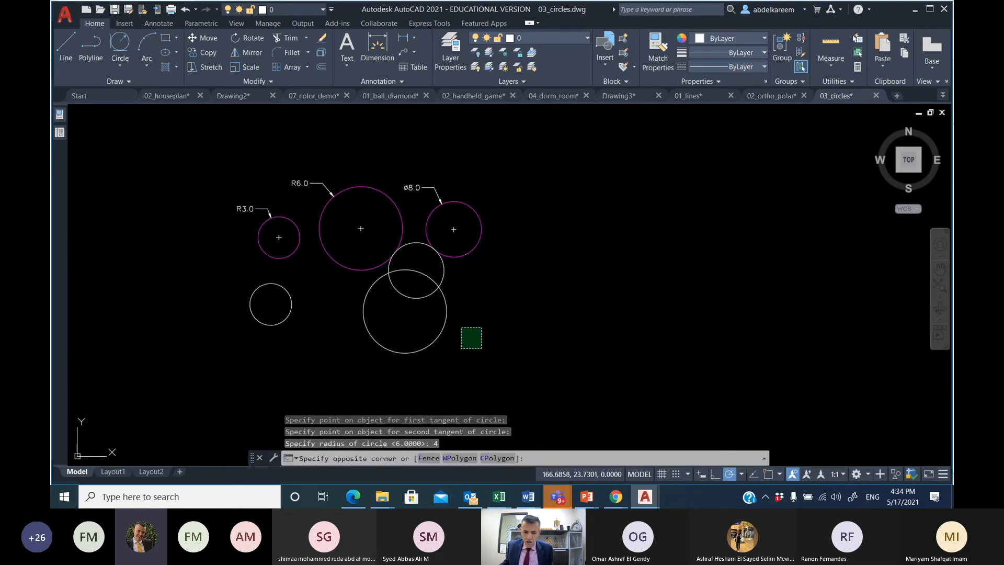
left_click(408, 276)
key("Delete")
- Draw a radius 4 circle above and tangent to the magenta Ø8.0 and R6.0 circles, using the Circle command's Ttr option
scroll(370, 253, "up", 5)
middle_click_drag(370, 253, 385, 341)
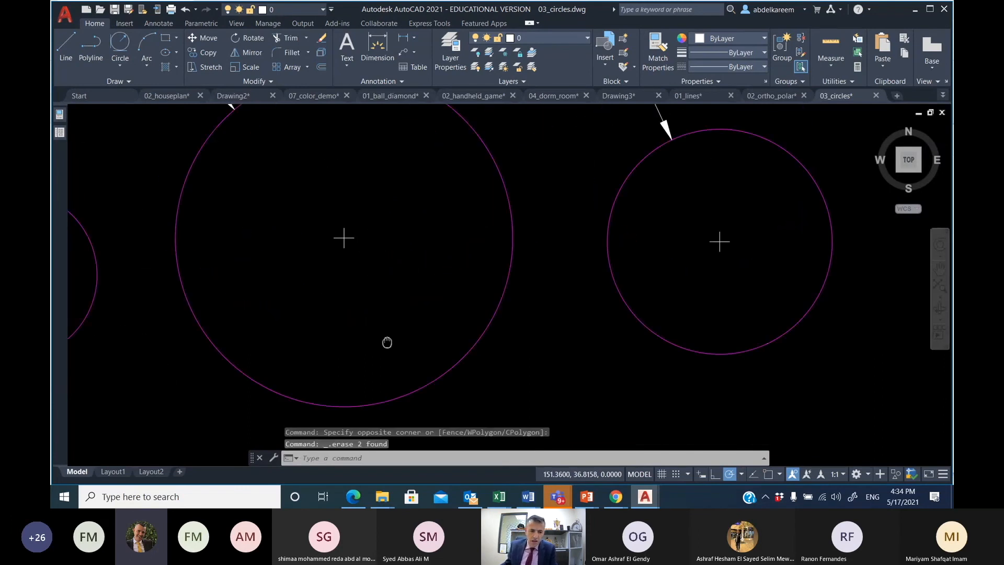
left_click(118, 64)
left_click(138, 82)
scroll(584, 292, "down", 4)
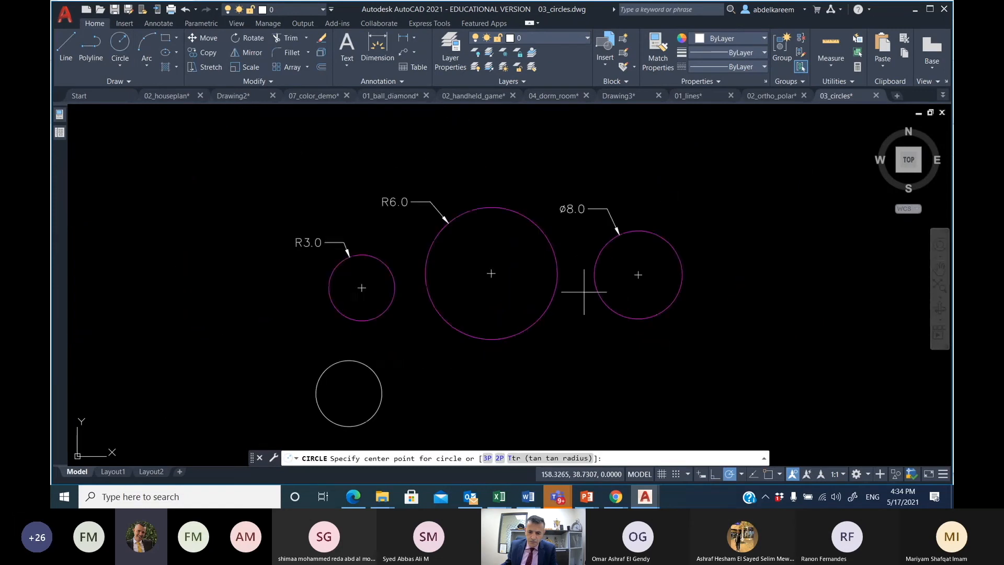
scroll(584, 292, "up", 2)
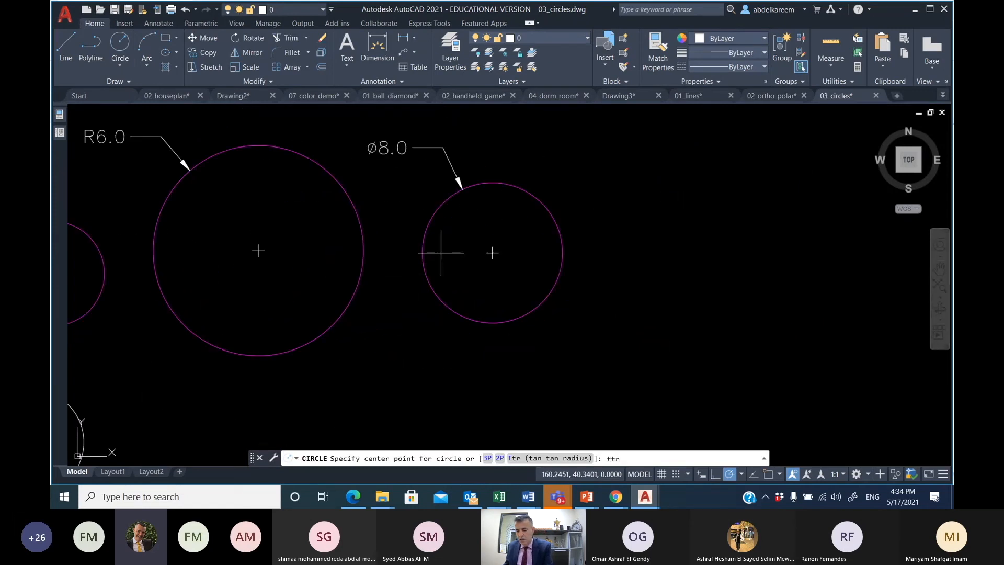
type("ttr")
key("Return")
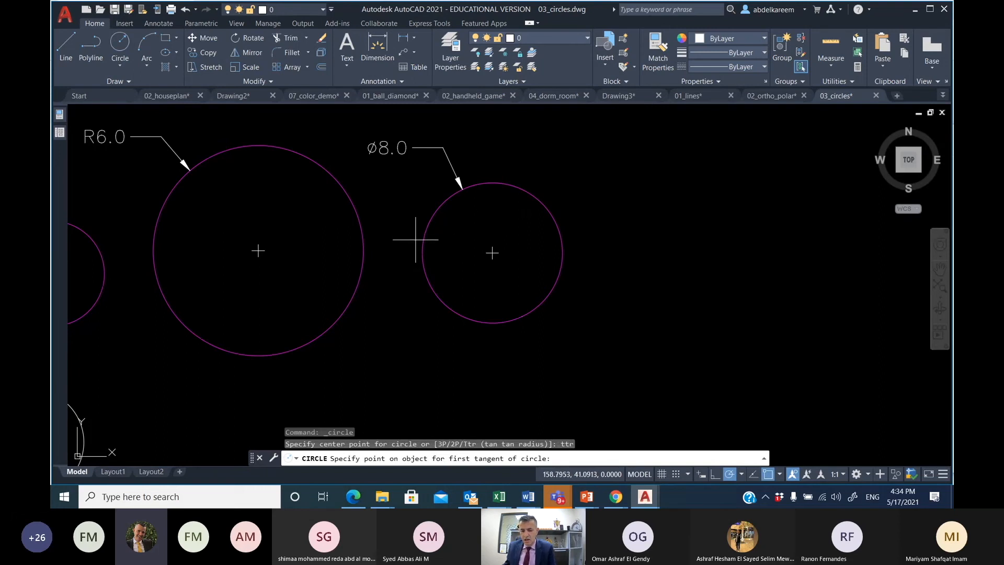
left_click(426, 233)
left_click(369, 244)
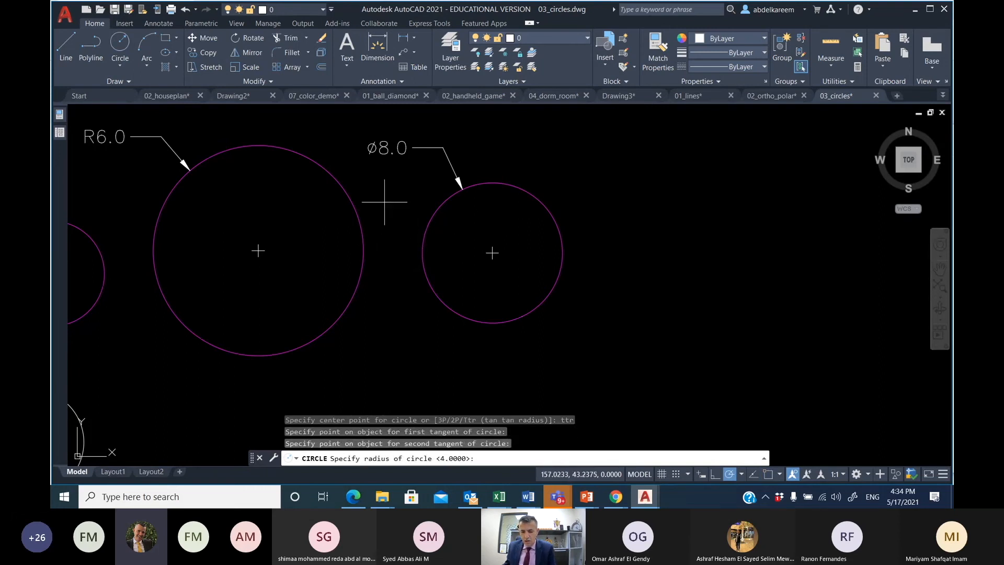
key("Return")
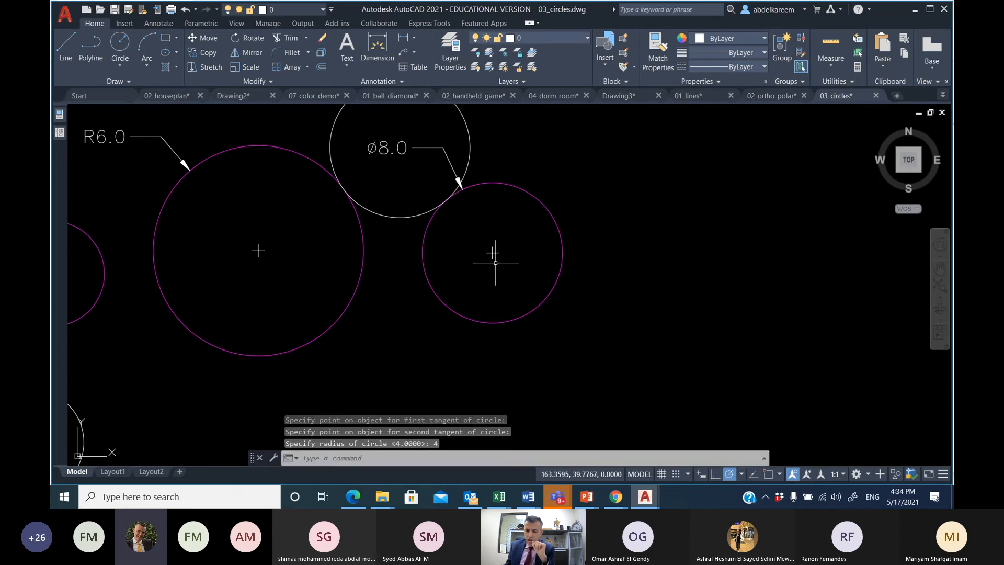
- Draw a freehand circle to the right of the magenta Ø8.0 circle using the Circle command's 2P option
left_click(125, 61)
left_click(140, 89)
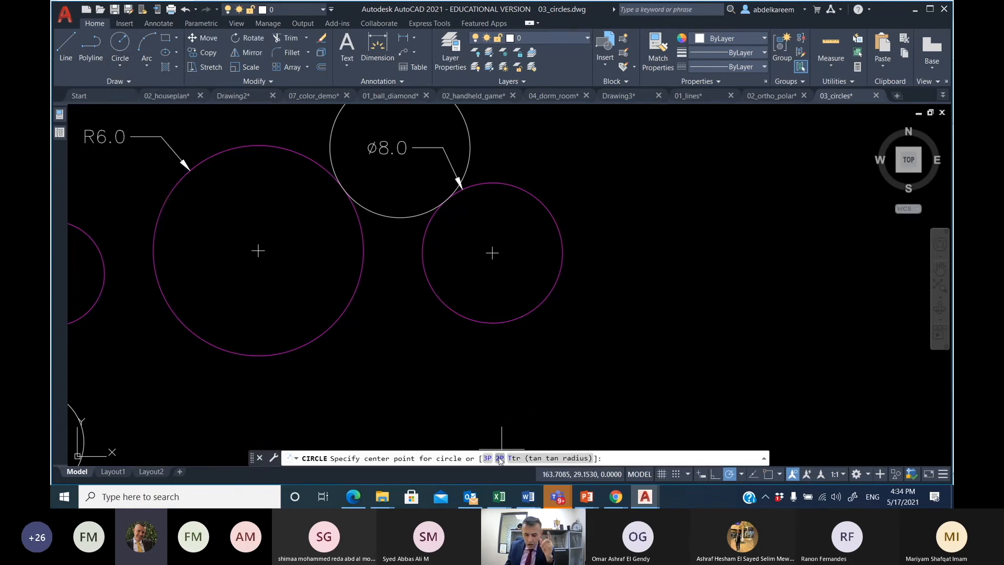
left_click(499, 458)
left_click(638, 202)
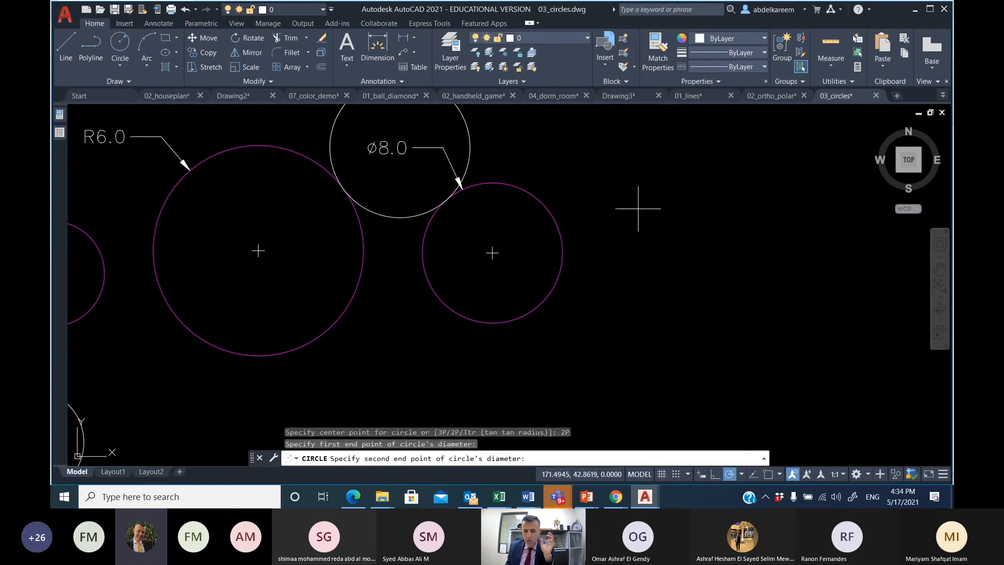
left_click(785, 194)
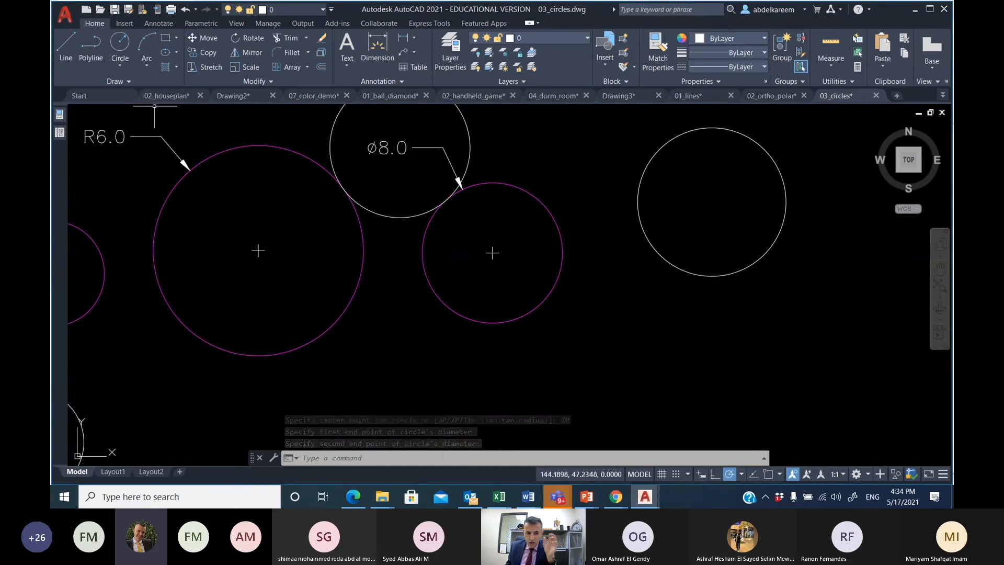
- Draw a large freehand circle overlapping the Ø8.0 circle and the two-point circle, using the Circle command's 3P option
left_click(120, 44)
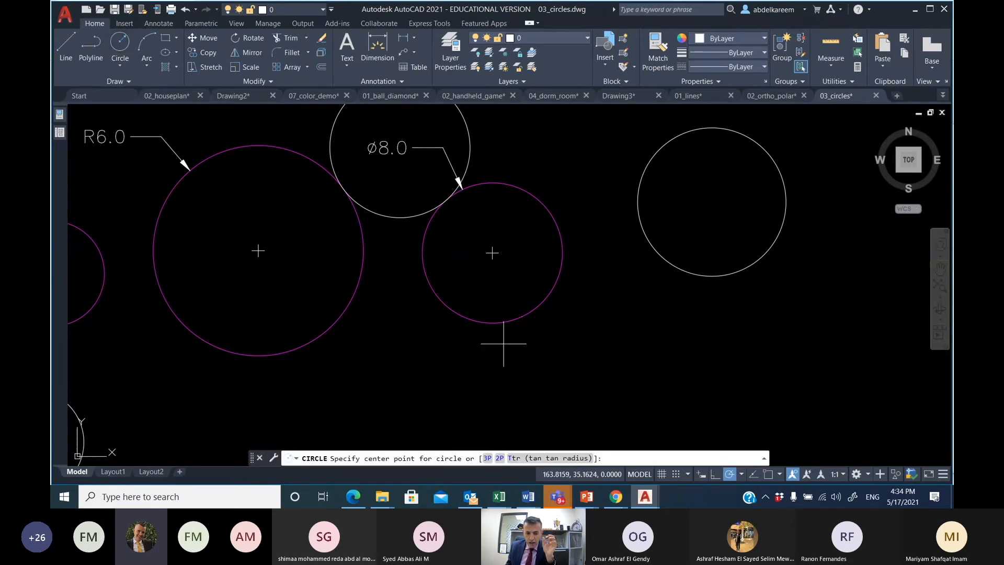
left_click(488, 458)
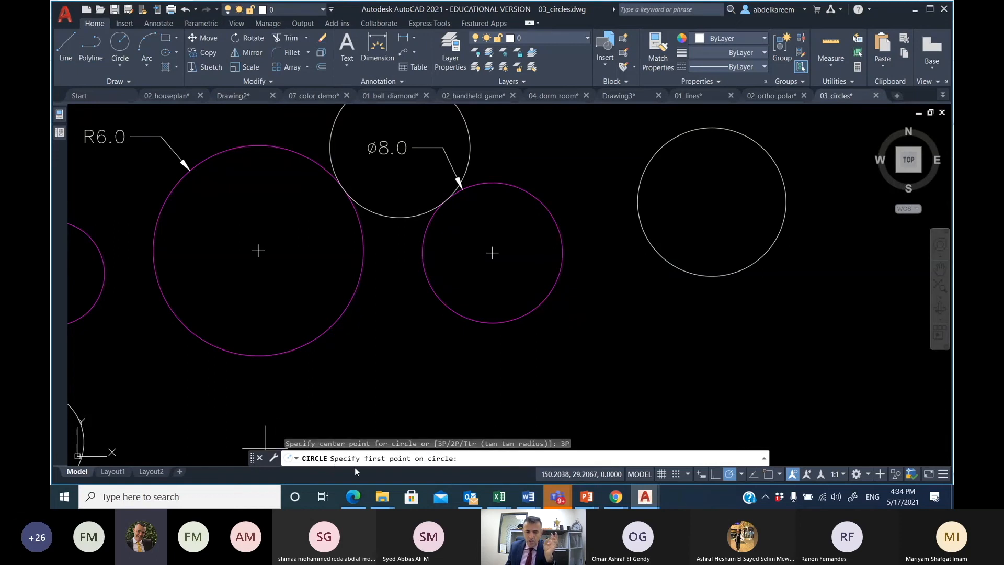
left_click(619, 380)
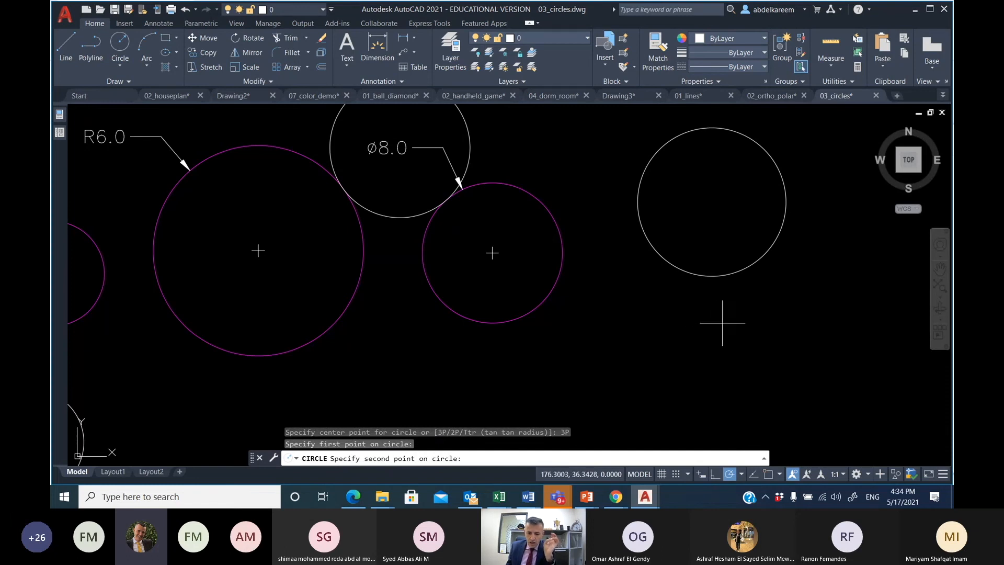
left_click(722, 323)
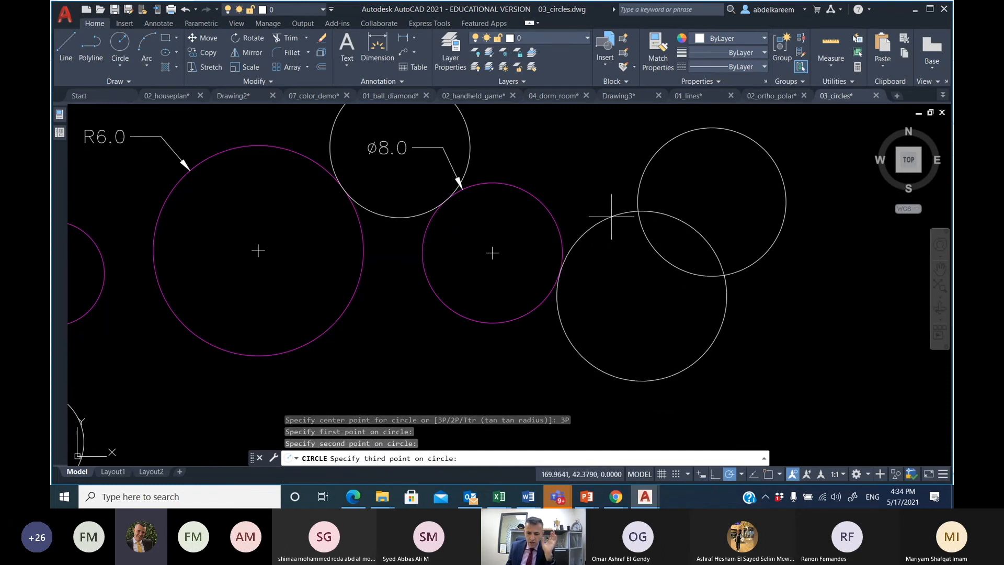
left_click(607, 148)
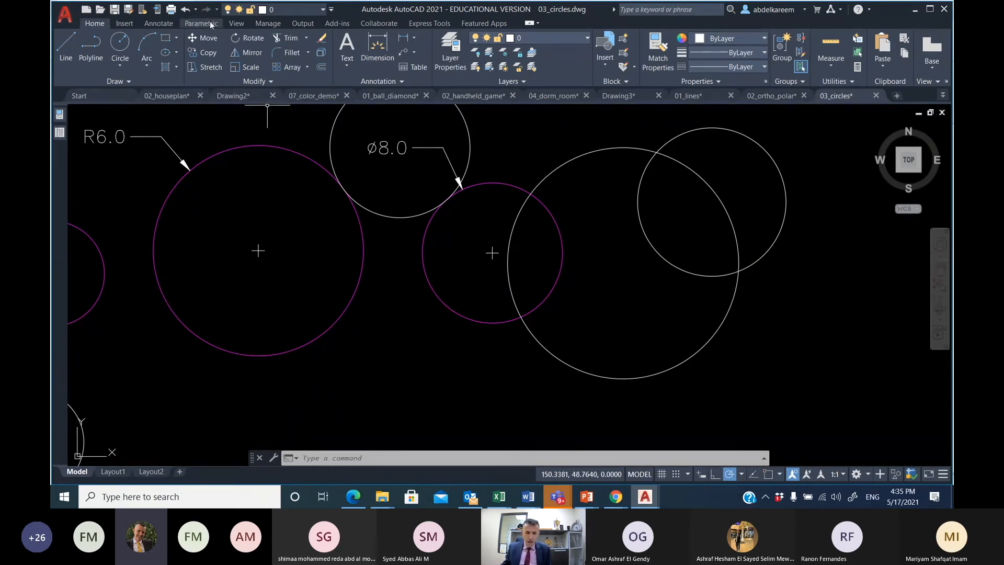
- Open the Save Drawing As dialog for 03_circles.dwg and cancel it without saving
left_click(116, 11)
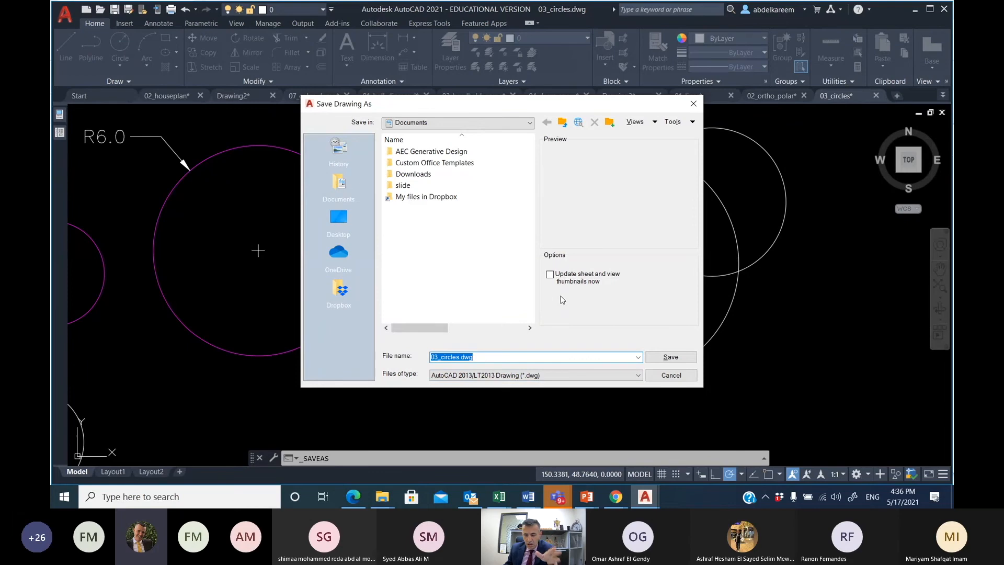
left_click(672, 376)
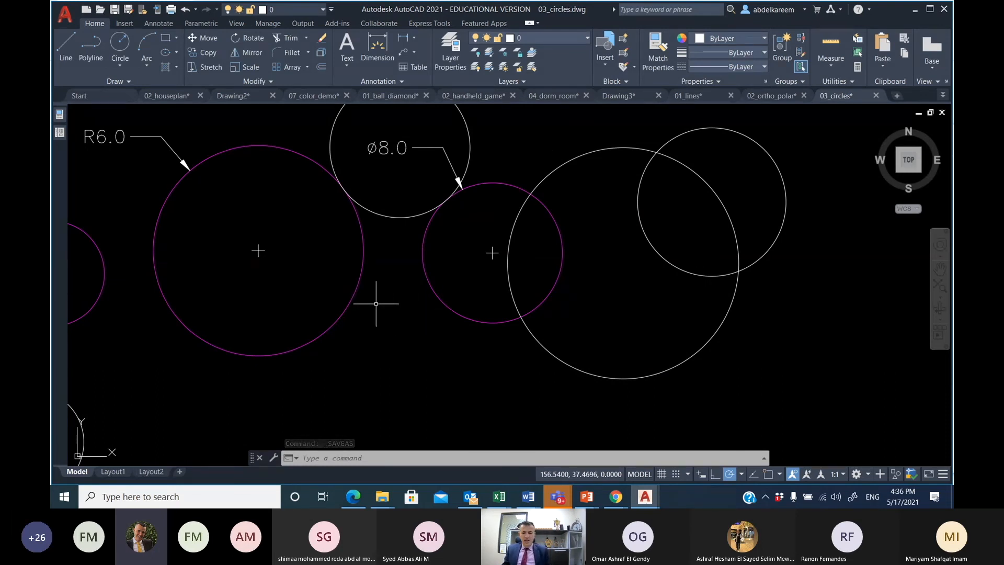
middle_click_drag(500, 256, 512, 297)
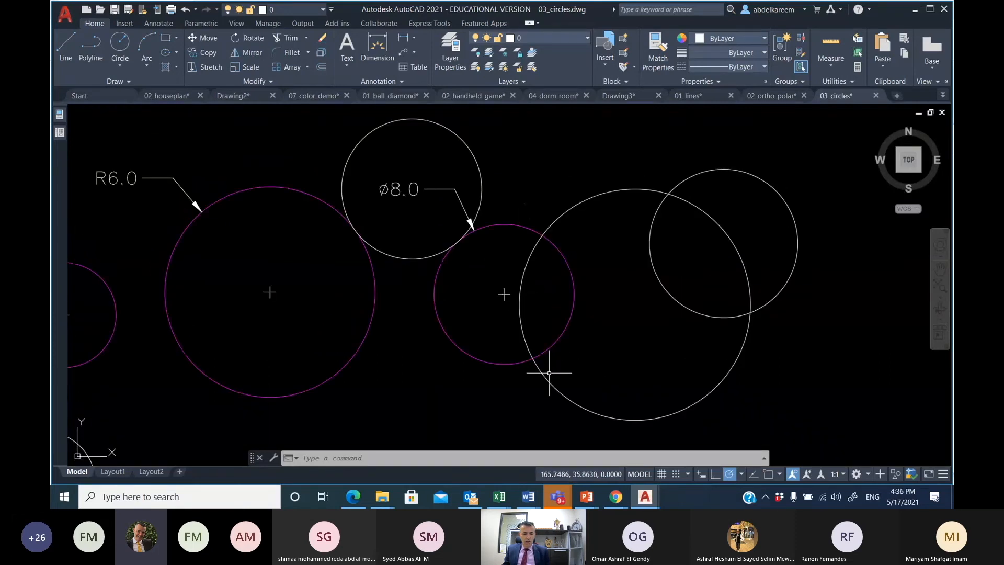
scroll(512, 279, "down", 2)
middle_click_drag(511, 264, 434, 267)
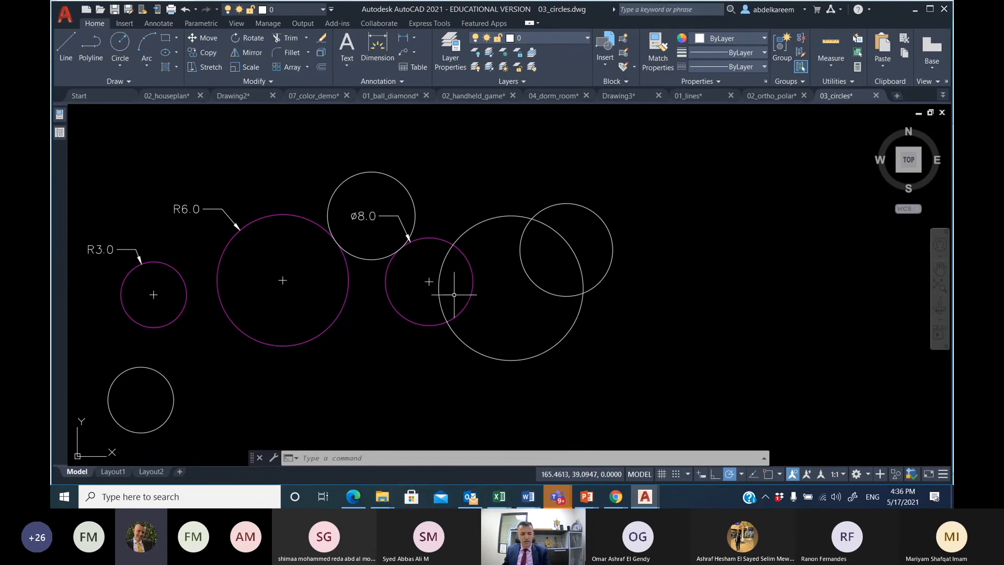
- Switch to the File Explorer window showing the chapter_03 exercise files
key("alt+Tab")
key("alt+Tab")
key("alt+Tab")
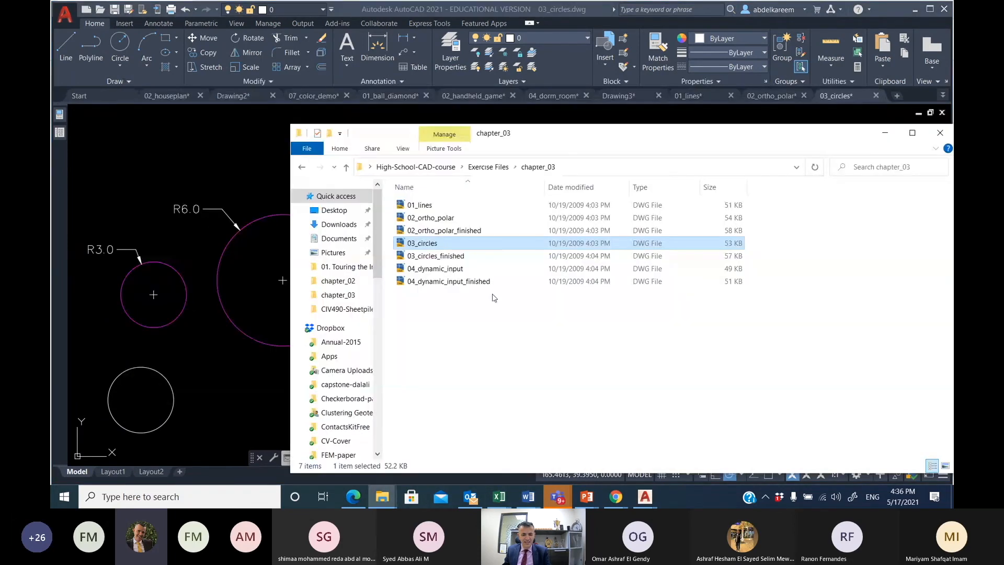
- Open the 04_dynamic_input exercise drawing and look over its angle diagram and the green dimensioned rectangle
double_click(454, 269)
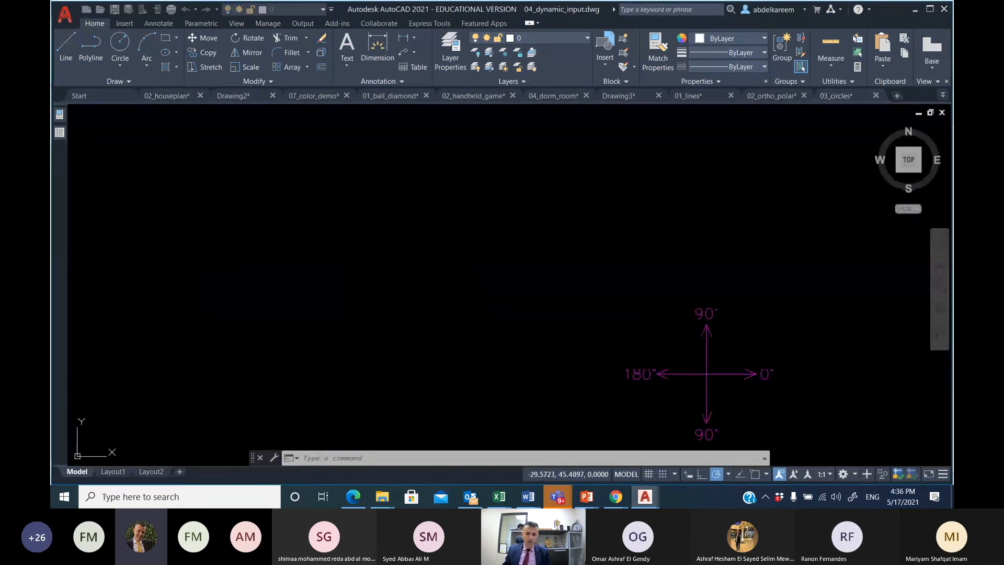
middle_click_drag(616, 289, 464, 218)
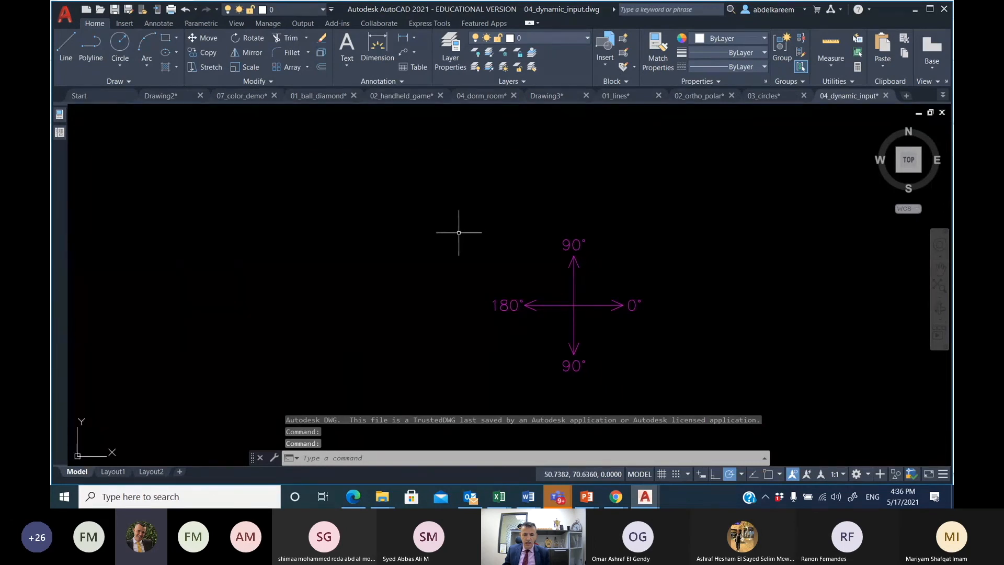
middle_click_drag(521, 245, 372, 263)
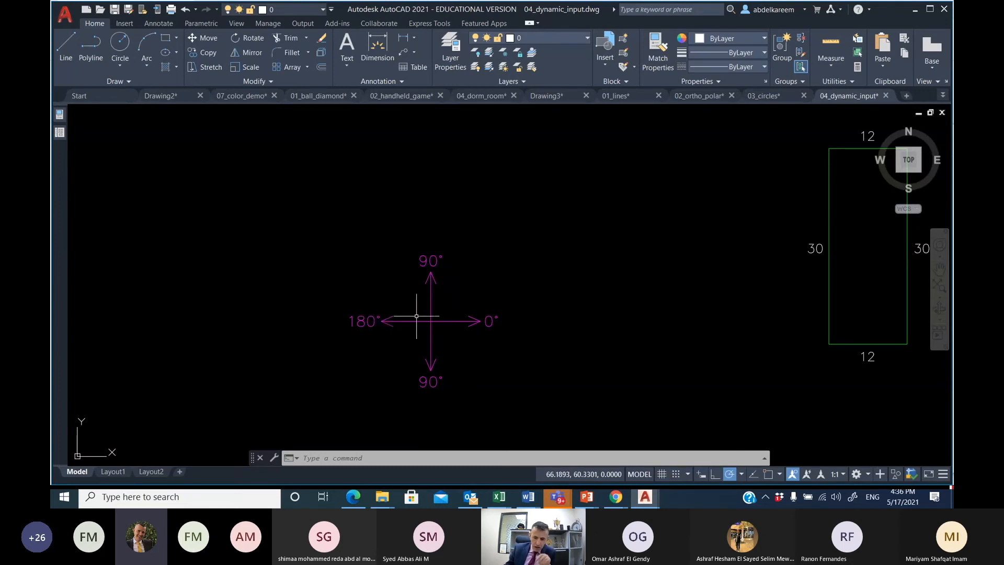
middle_click_drag(451, 310, 328, 294)
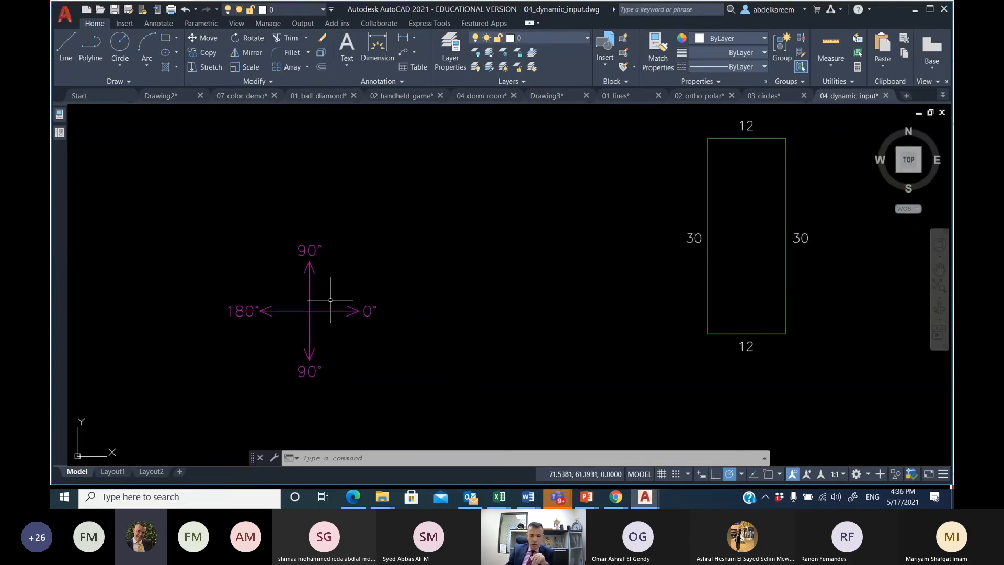
middle_click_drag(579, 278, 349, 304)
middle_click_drag(543, 247, 420, 269)
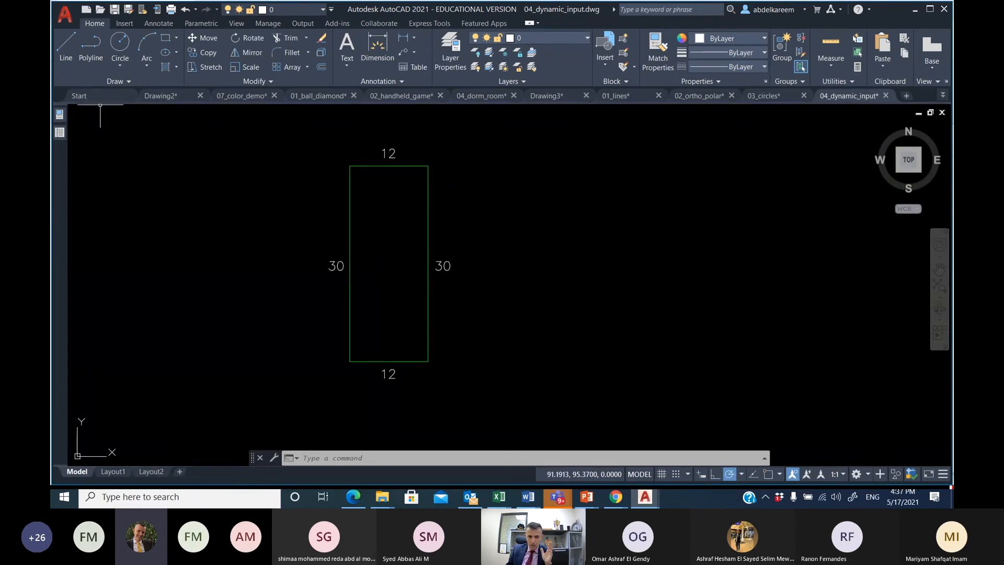
- With Ortho on, draw a 12 by 30 rectangle beside the green one using Line segments of 12, 30 and 12, finished with Close
left_click(66, 46)
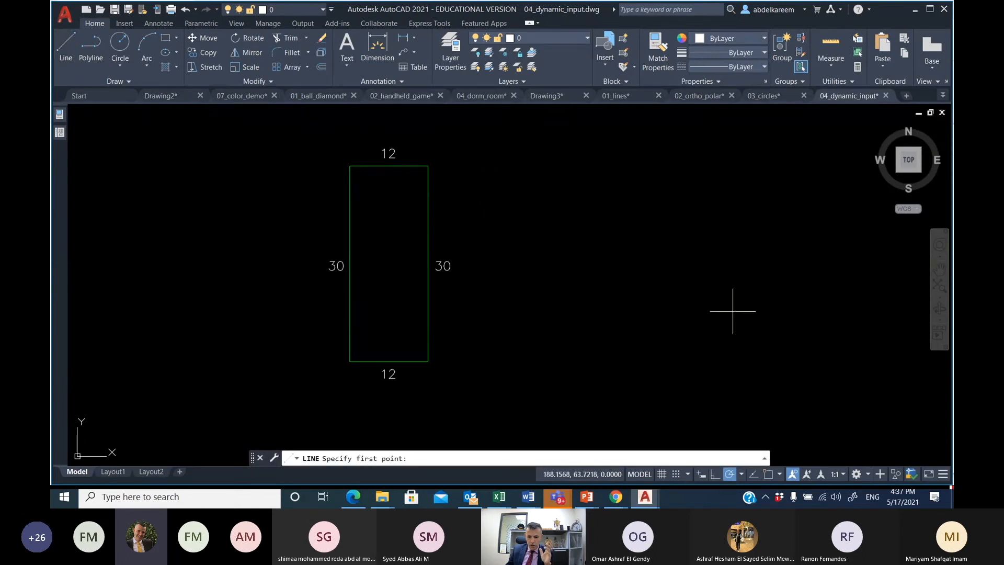
left_click(713, 475)
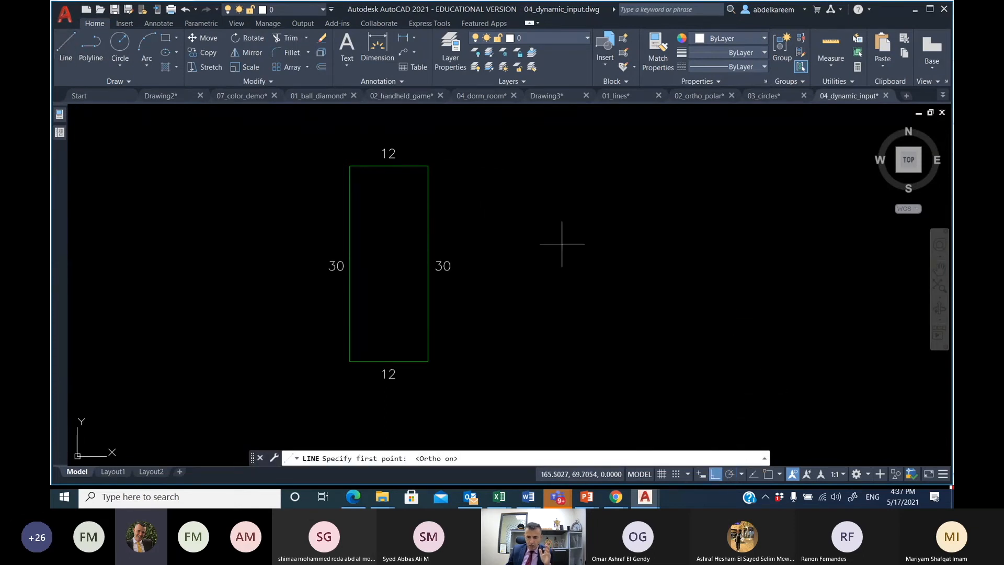
left_click(503, 165)
type("12")
key("Return")
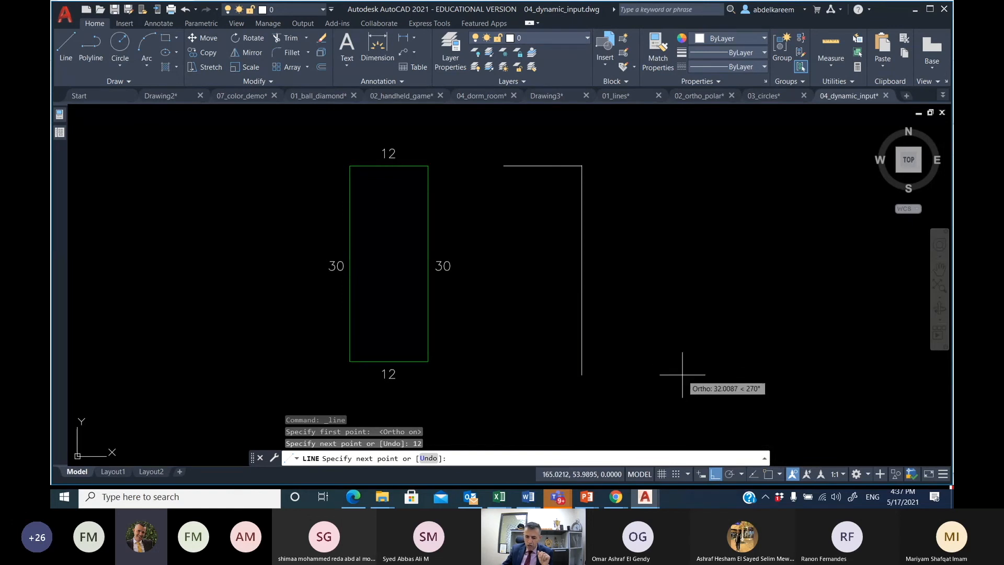
type("30")
key("Return")
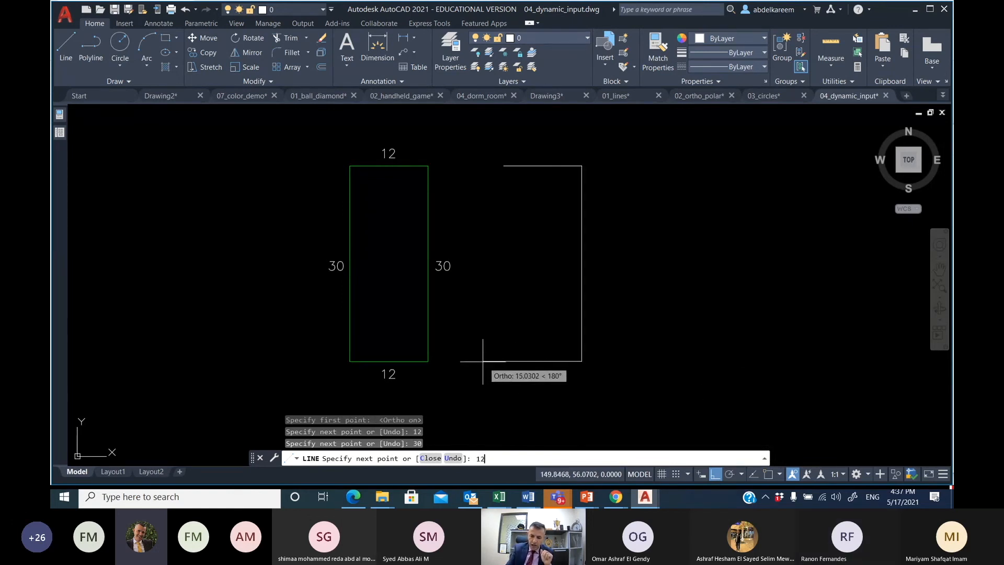
type("12")
key("Return")
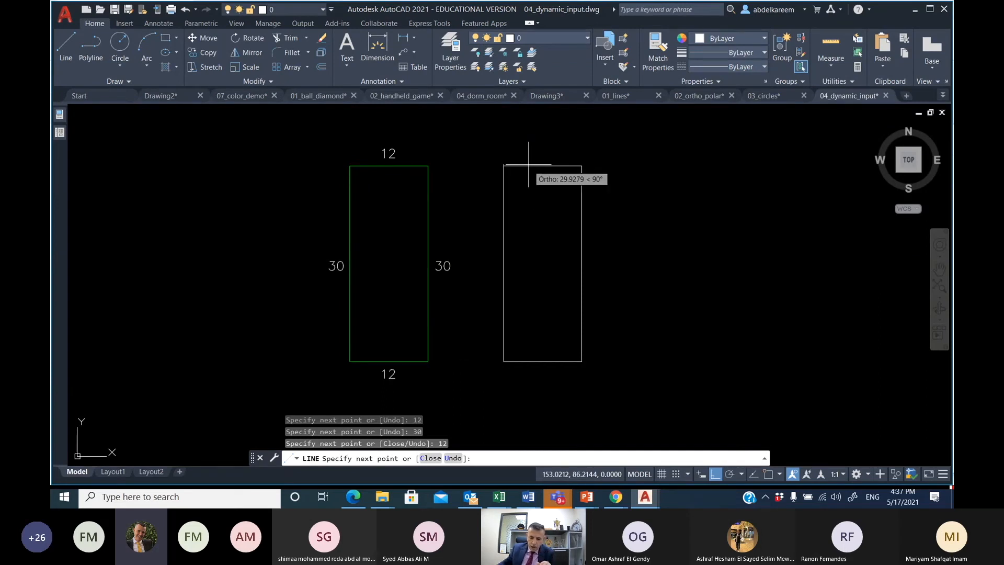
right_click(636, 239)
left_click(688, 284)
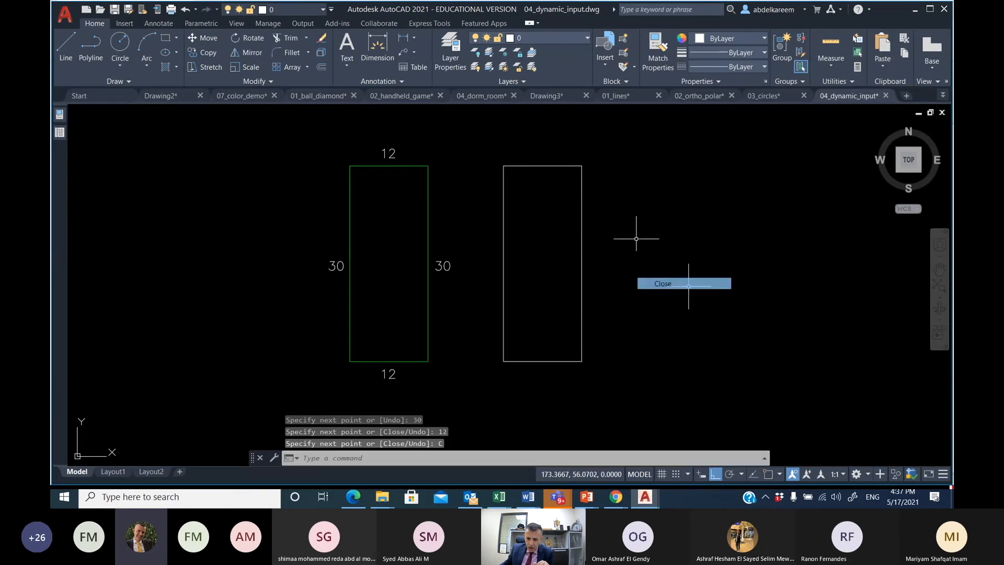
- With Polar Tracking on, draw a second 12 by 30 rectangle beside the first copy using Line segments of 12, 30, 12 and 30
middle_click_drag(695, 275, 570, 281)
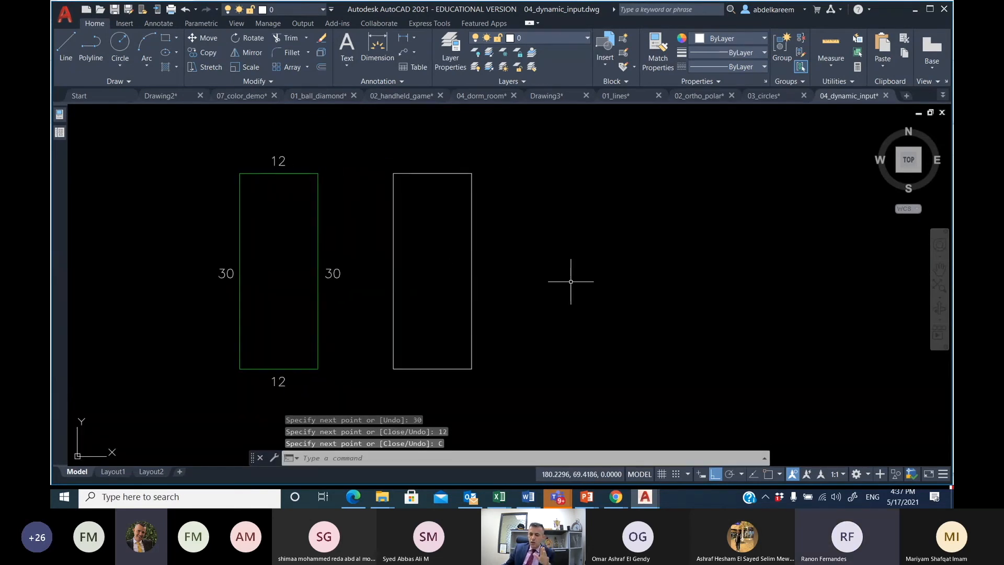
left_click(730, 475)
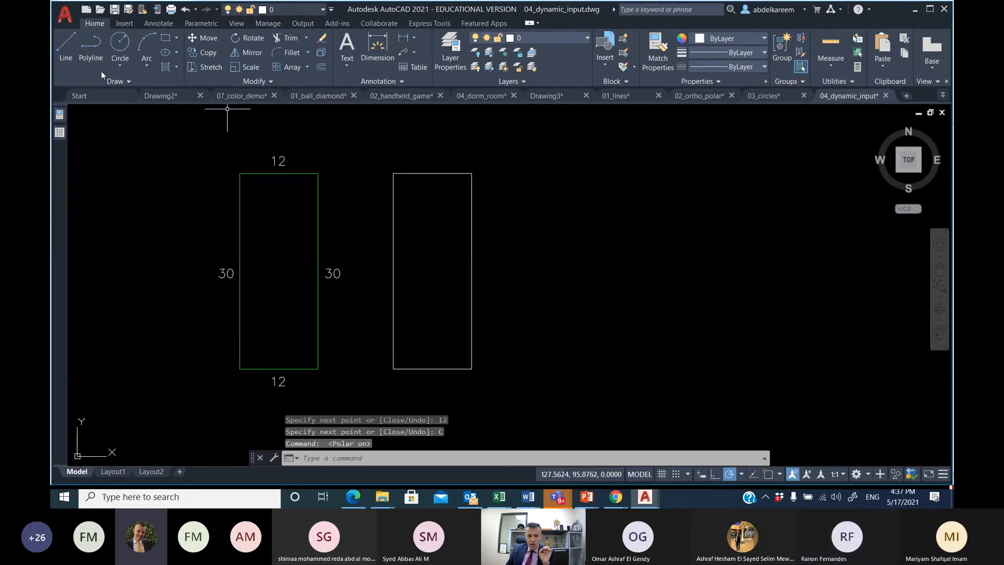
left_click(67, 51)
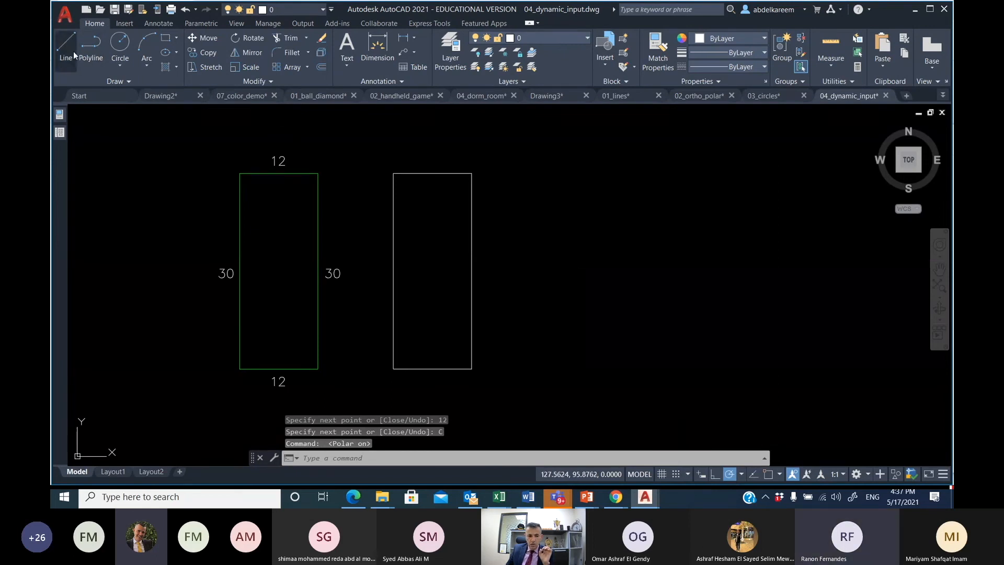
left_click(516, 173)
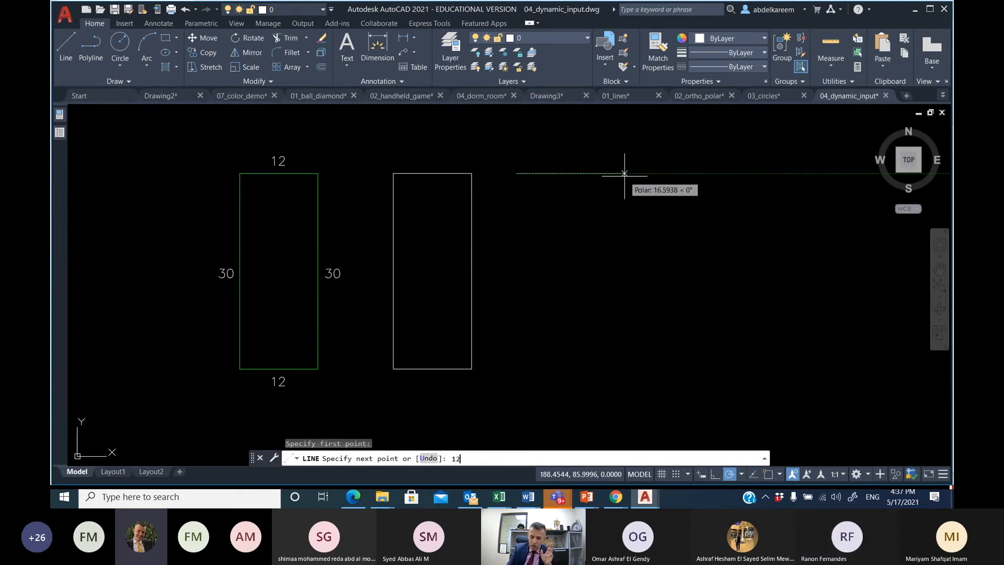
key("Return")
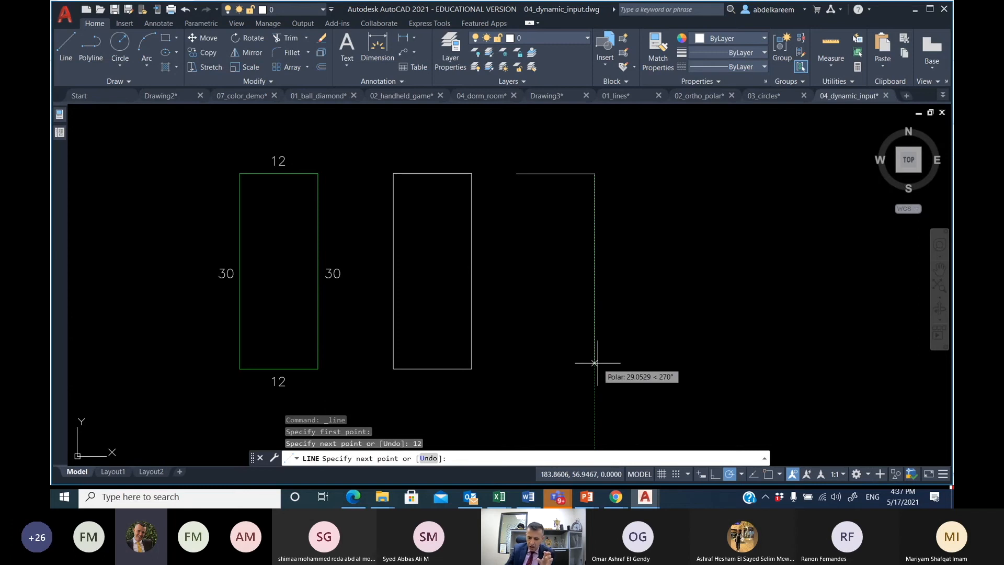
key("Return")
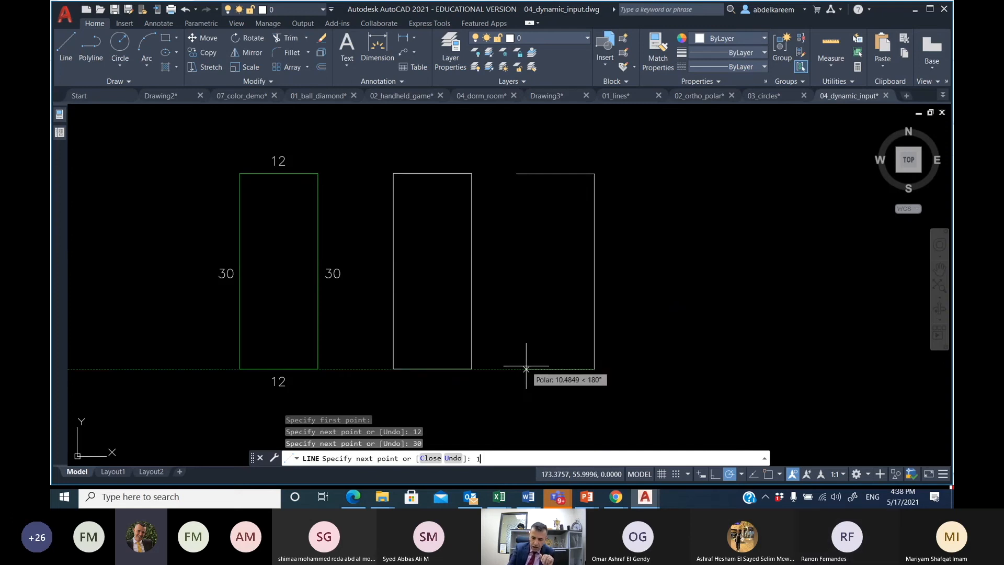
key("Return")
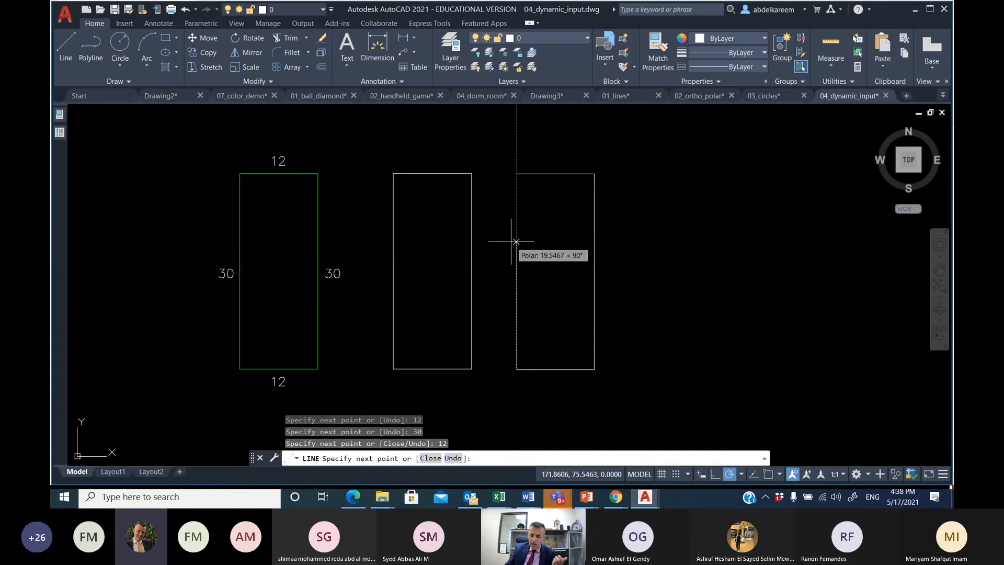
type("30")
key("Return")
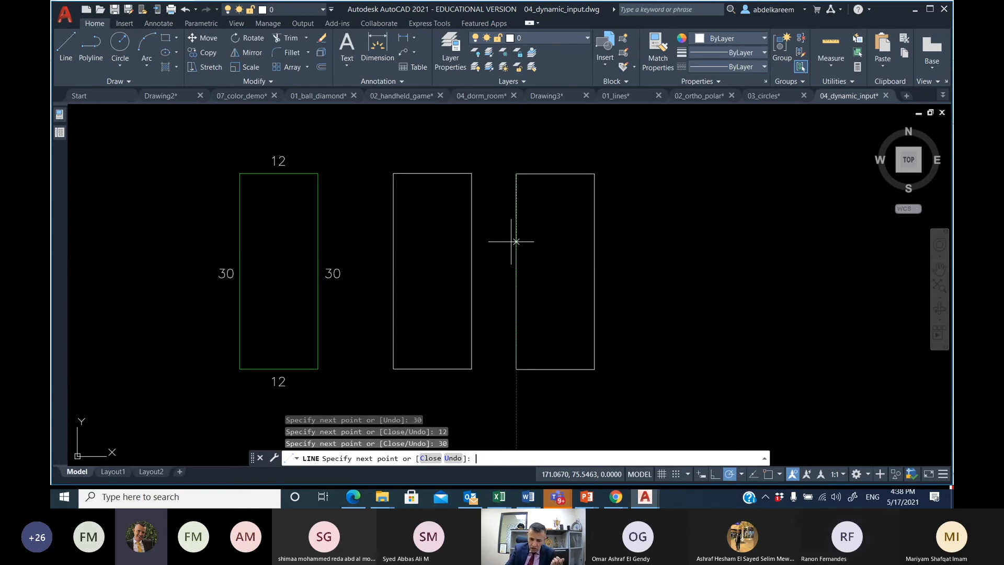
right_click(774, 255)
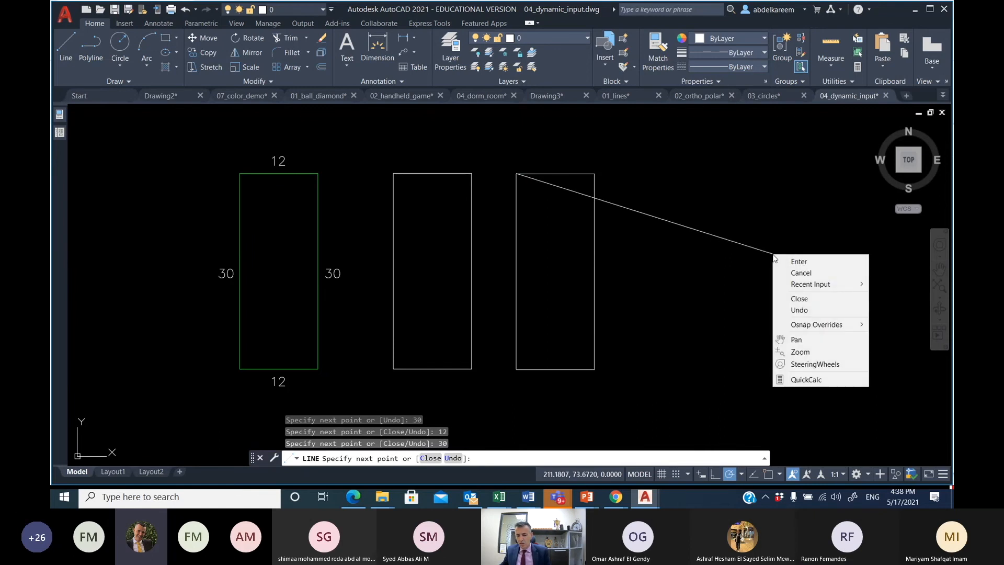
left_click(815, 264)
- Examine the whole drawing, comparing the green reference rectangle with the two drawn copies and the free space beside them
mouse_move(594, 262)
middle_mouse_down()
mouse_move(516, 251)
mouse_move(511, 260)
middle_mouse_up()
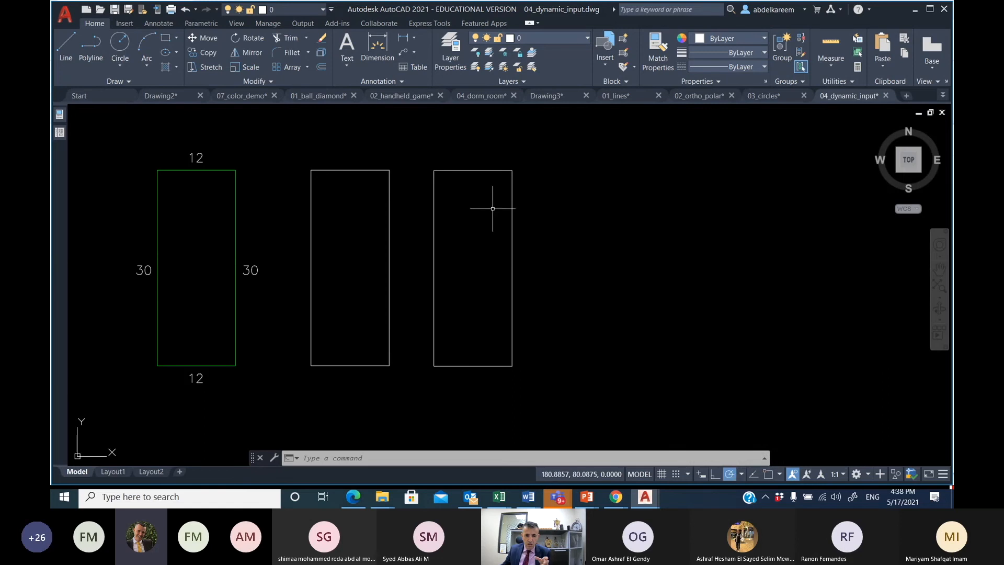
middle_click_drag(527, 204, 498, 214)
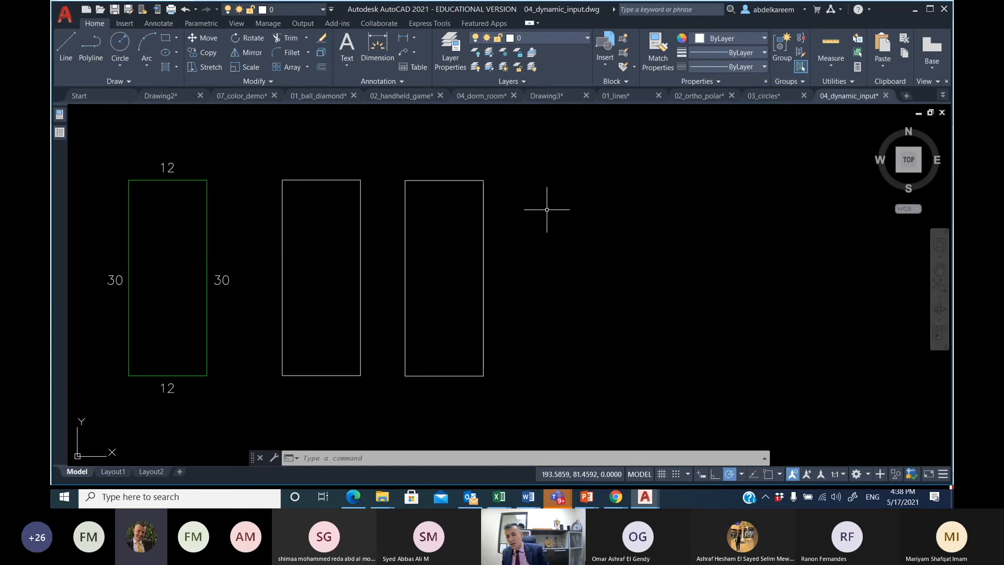
scroll(550, 214, "down", 6)
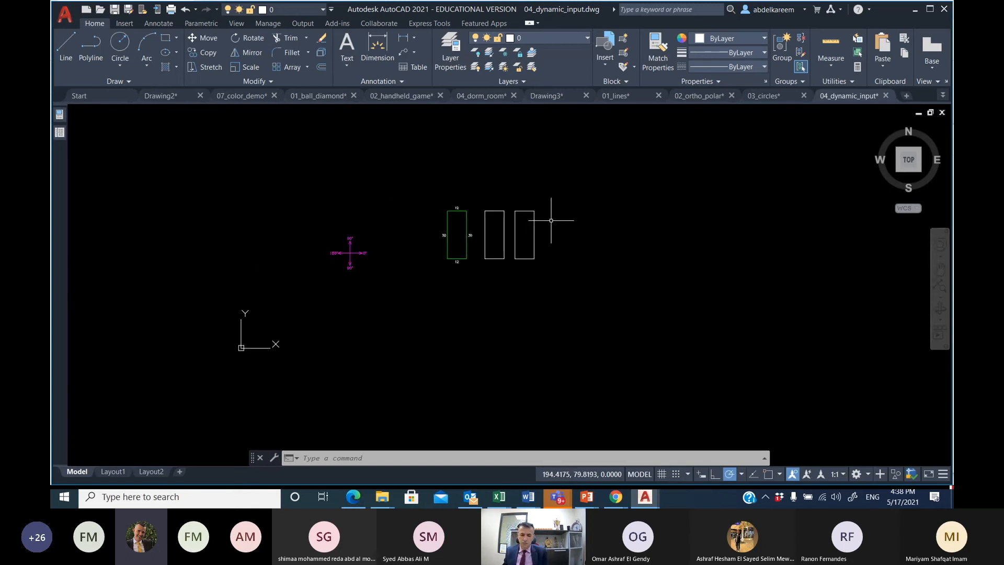
scroll(551, 220, "down", 2)
mouse_move(551, 220)
middle_mouse_down()
mouse_move(558, 212)
mouse_move(401, 237)
middle_mouse_up()
scroll(402, 236, "down", 2)
scroll(345, 245, "up", 10)
middle_click_drag(607, 218, 410, 247)
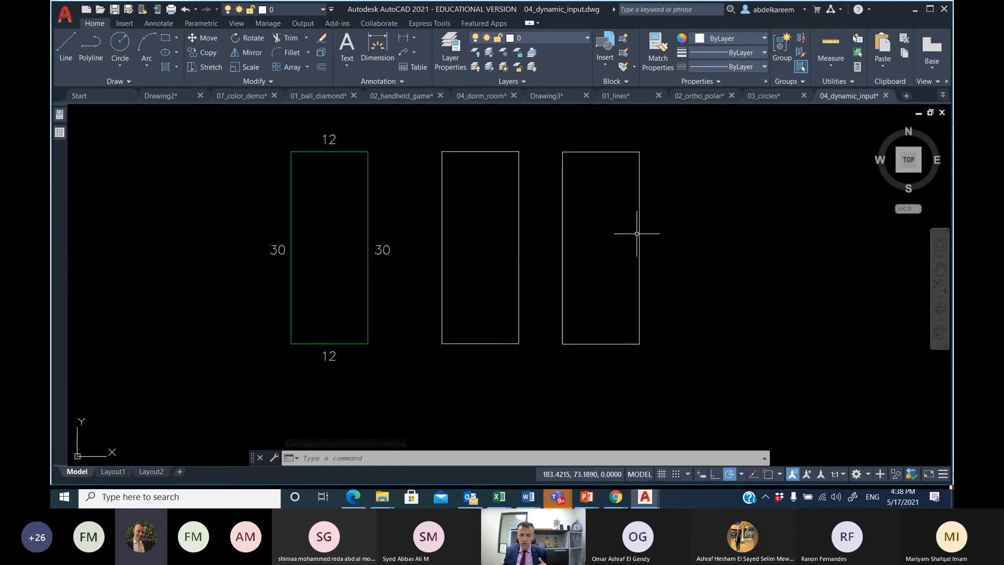
middle_click(724, 229)
middle_click(724, 229)
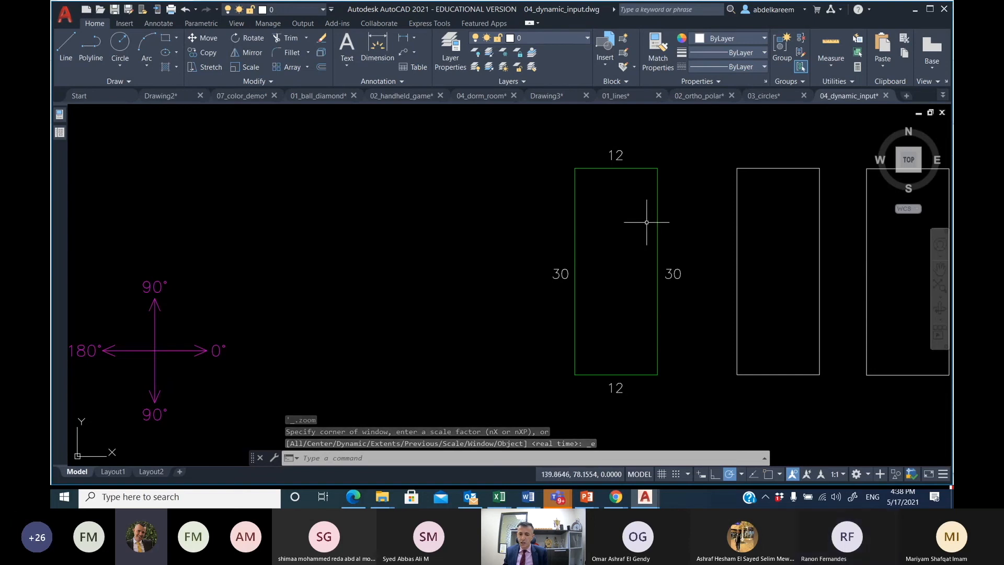
middle_click_drag(678, 228, 193, 243)
mouse_move(511, 230)
middle_mouse_down()
mouse_move(510, 244)
mouse_move(441, 226)
middle_mouse_up()
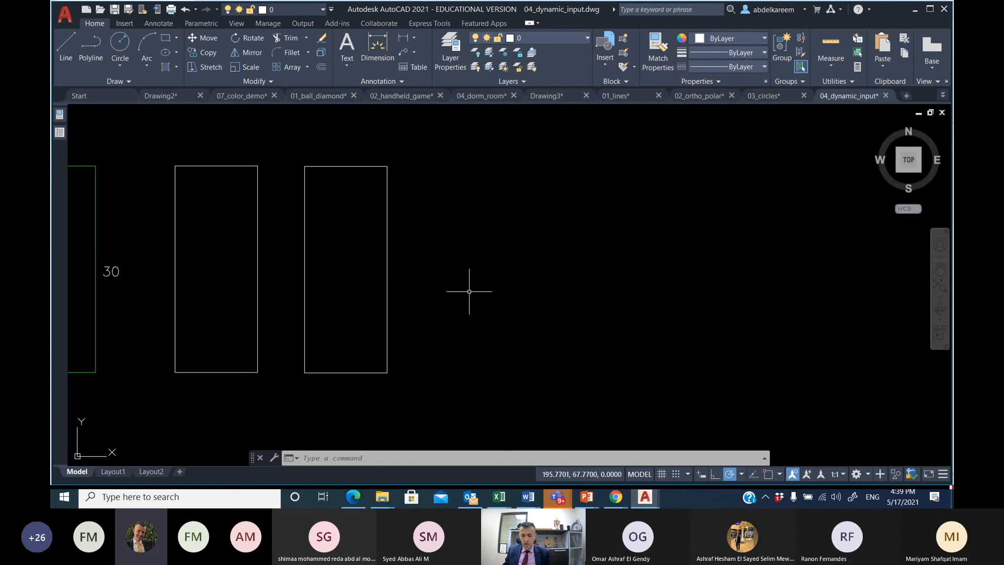
- Check that Dynamic Input is included in the status bar's customization options
left_click(75, 48)
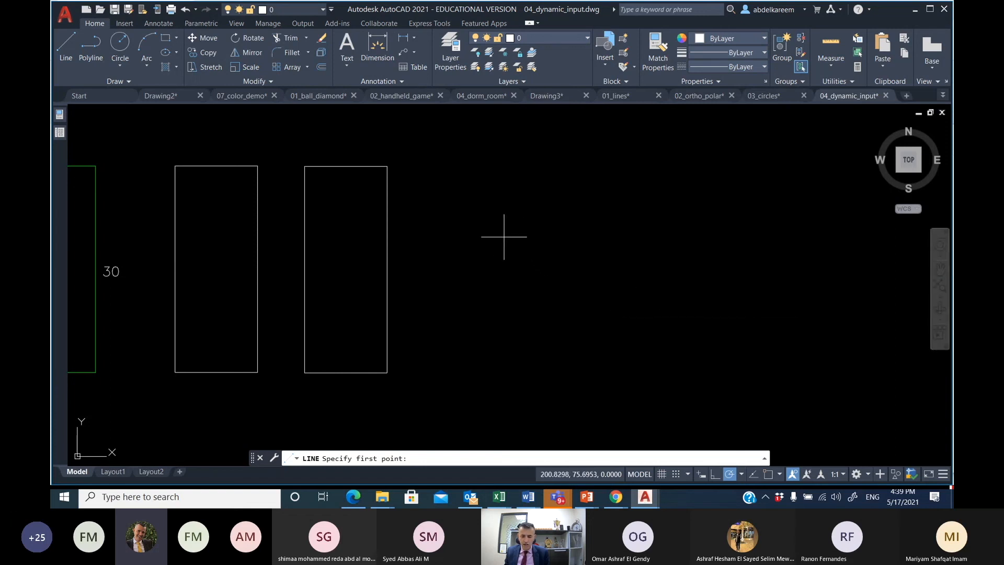
key("Escape")
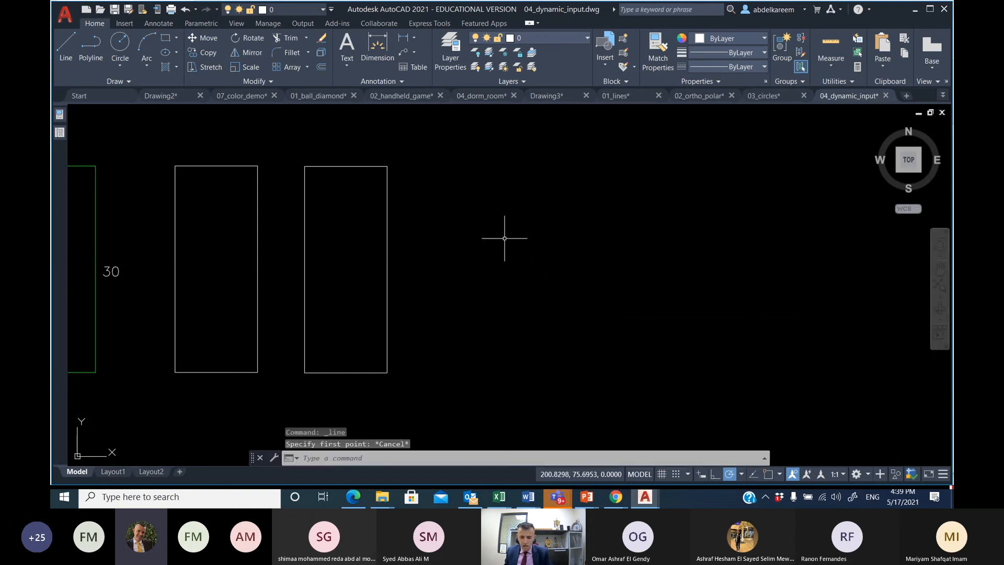
left_click(700, 478)
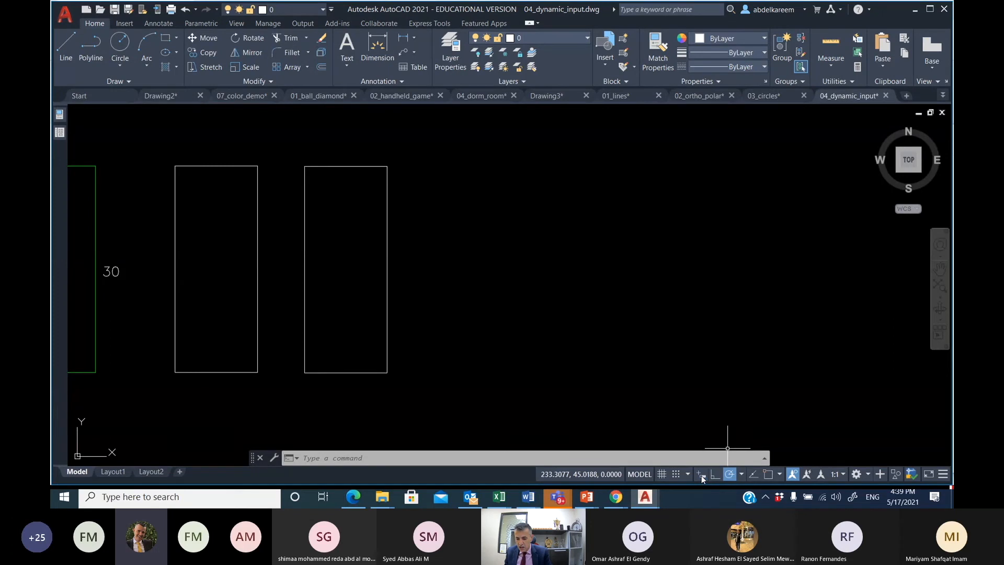
left_click(943, 474)
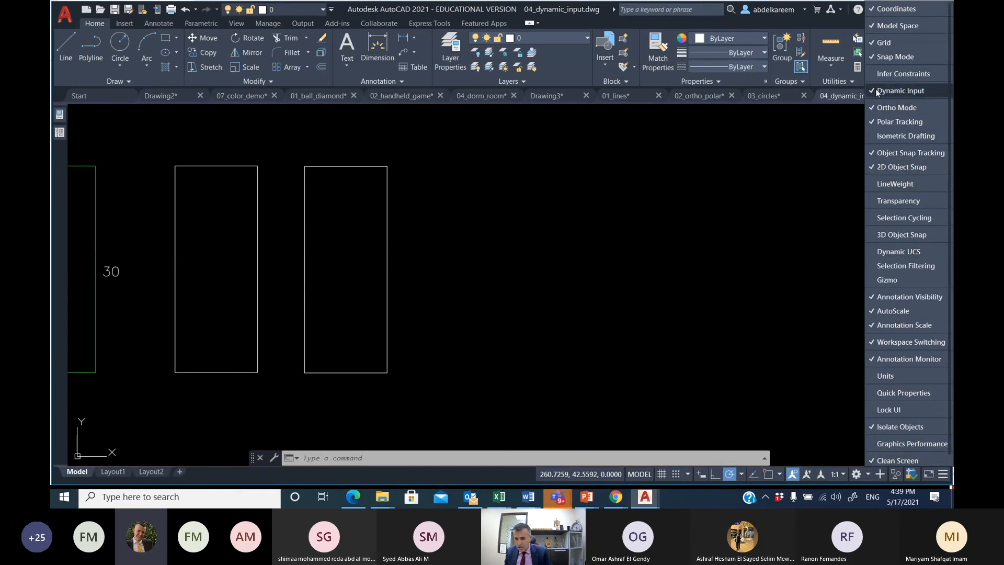
left_click(723, 456)
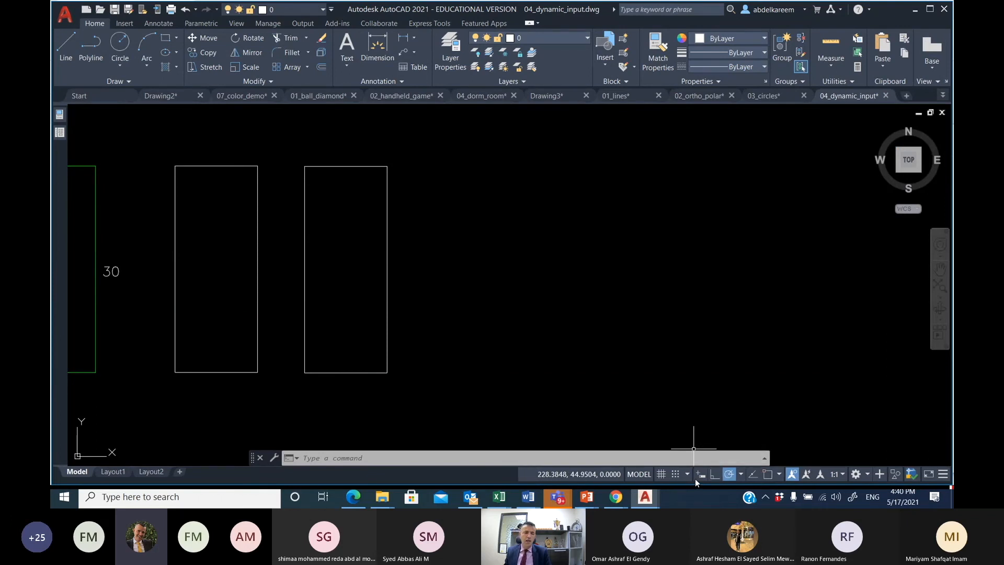
- Turn on Dynamic Input during a Line started beside the last rectangle, cancel the line, and return to the magenta angle diagram
left_click(71, 53)
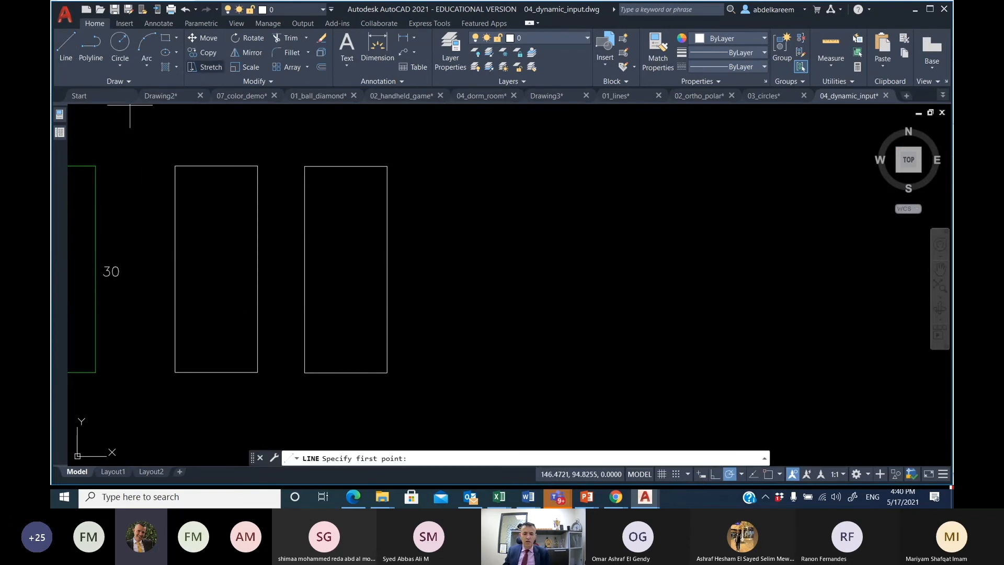
left_click(429, 371)
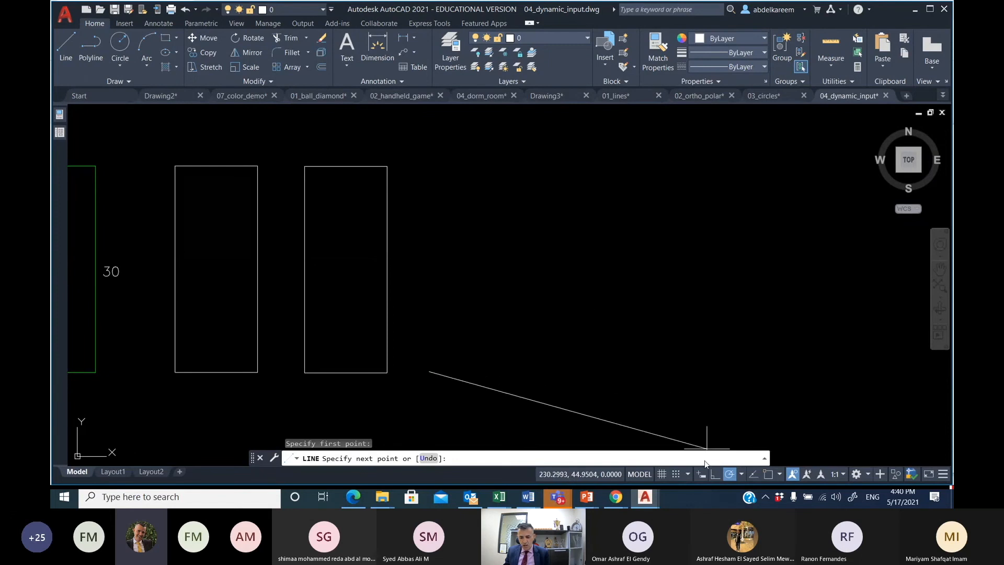
left_click(700, 474)
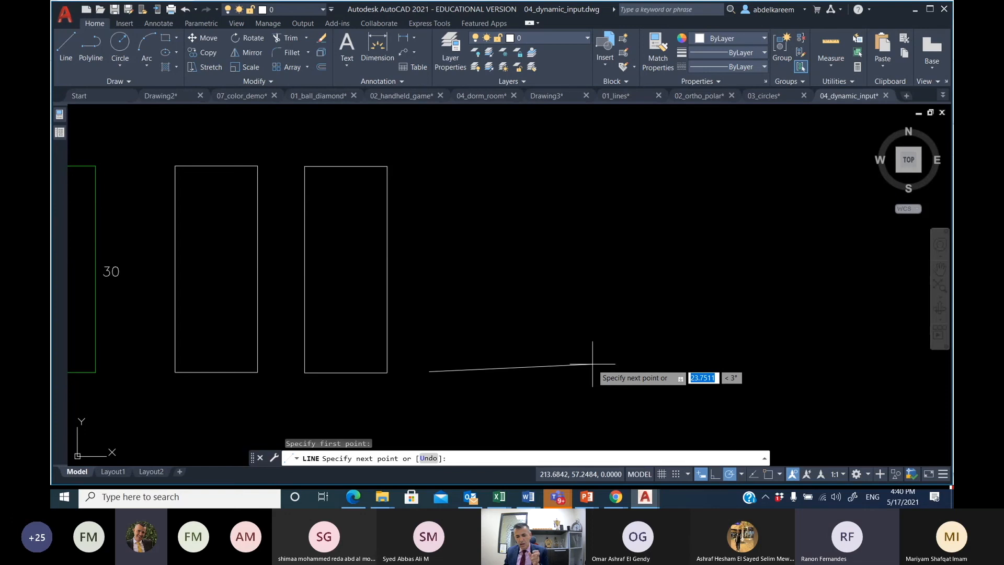
middle_click_drag(533, 338, 815, 338)
key("Escape")
middle_click_drag(261, 311, 417, 314)
middle_click_drag(463, 291, 642, 289)
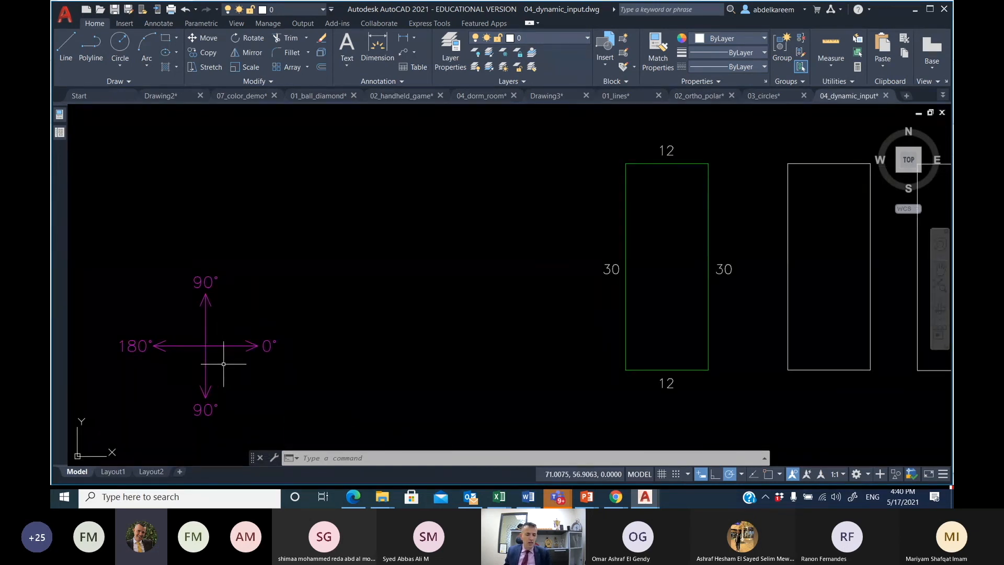
- Start a Line in the free space between the angle diagram and the green rectangle, and turn Polar Tracking off
left_click(67, 49)
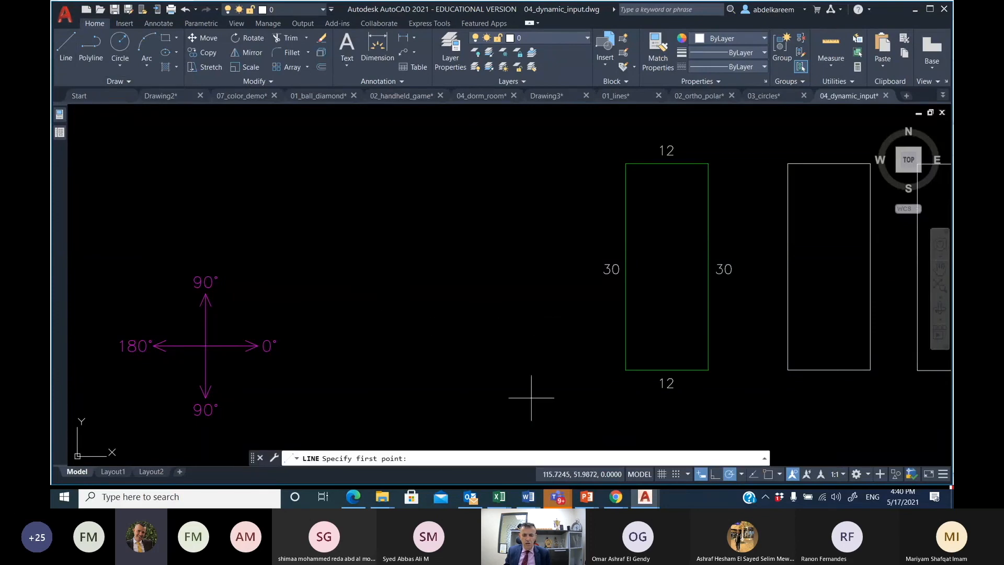
left_click(460, 366)
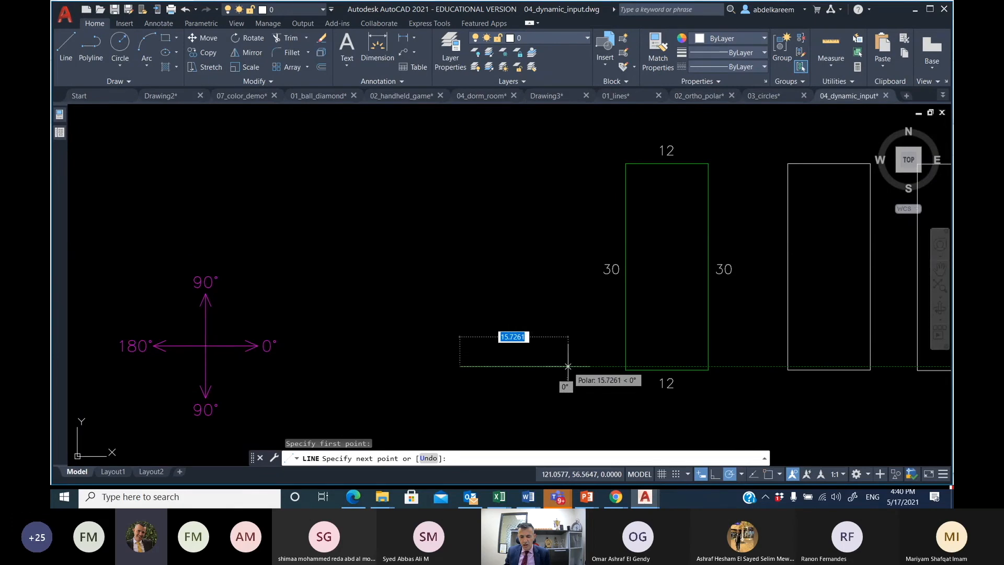
left_click(729, 474)
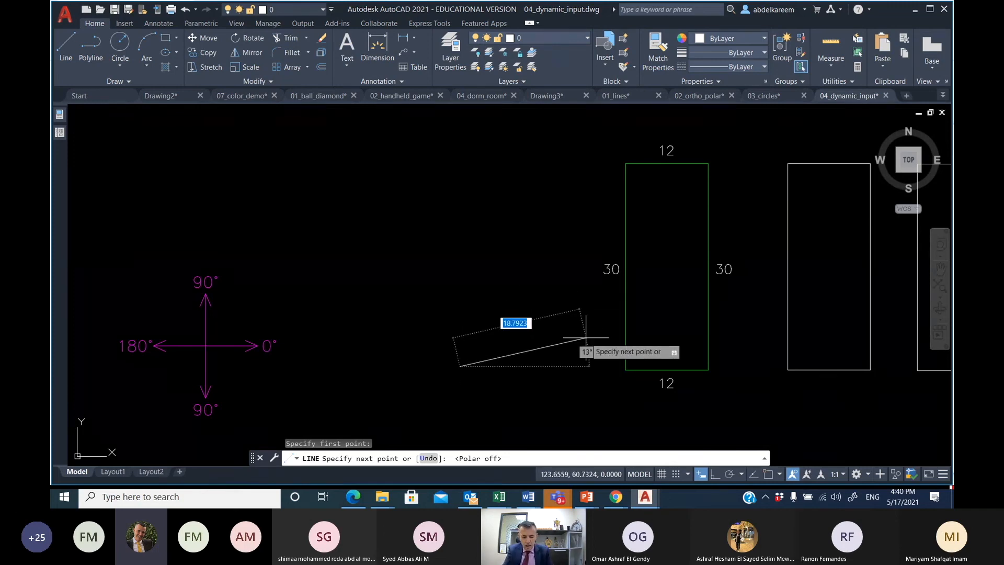
- Draw the rectangle's base 12 long at 0° and its right side 30 long at 90° using Dynamic Input
type("12")
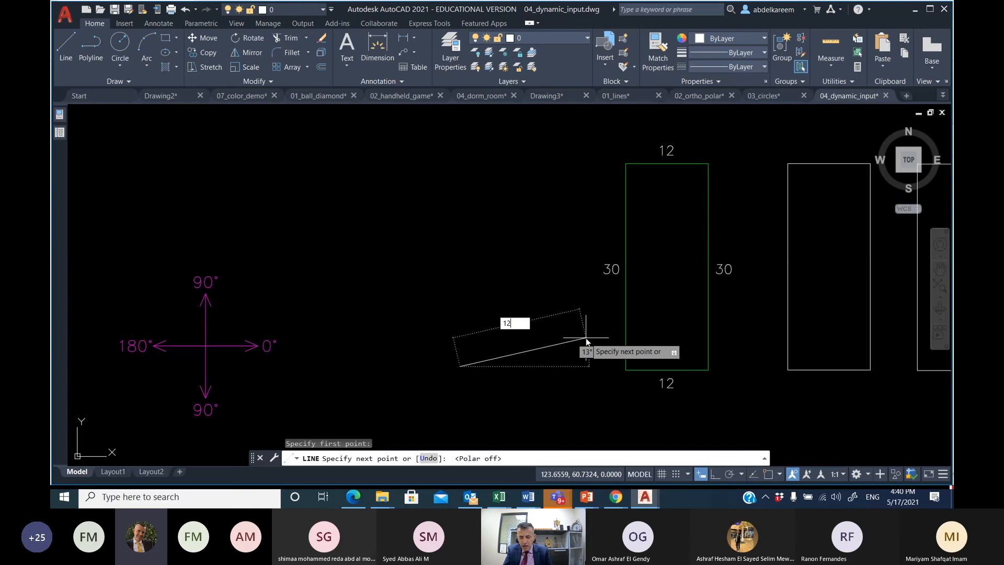
key("Tab")
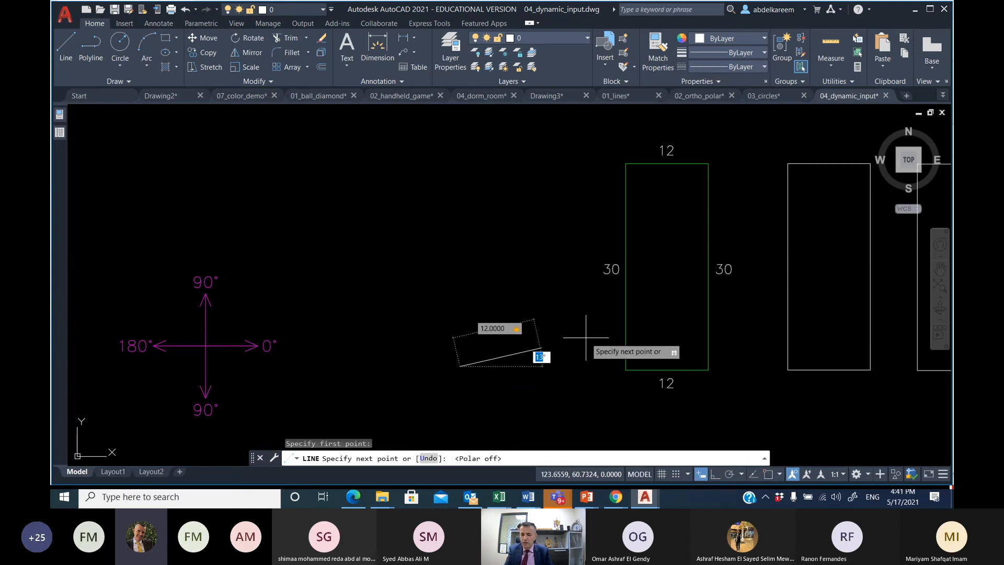
type("0")
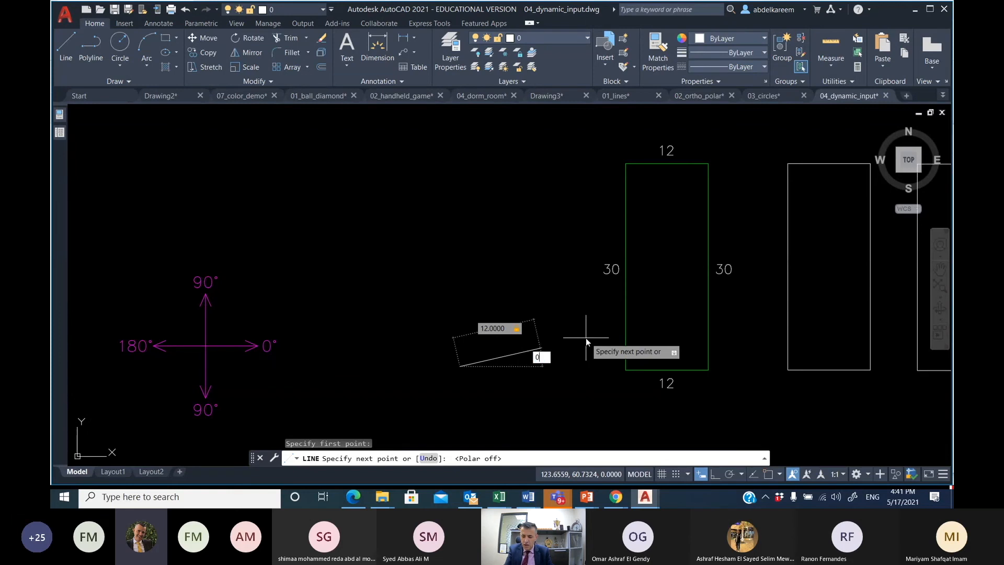
key("Return")
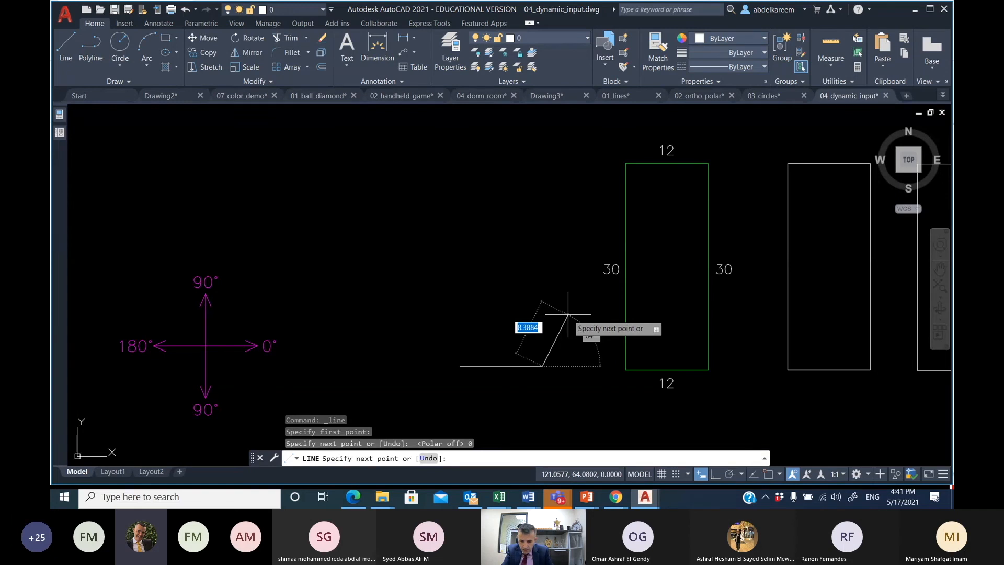
type("30")
key("Tab")
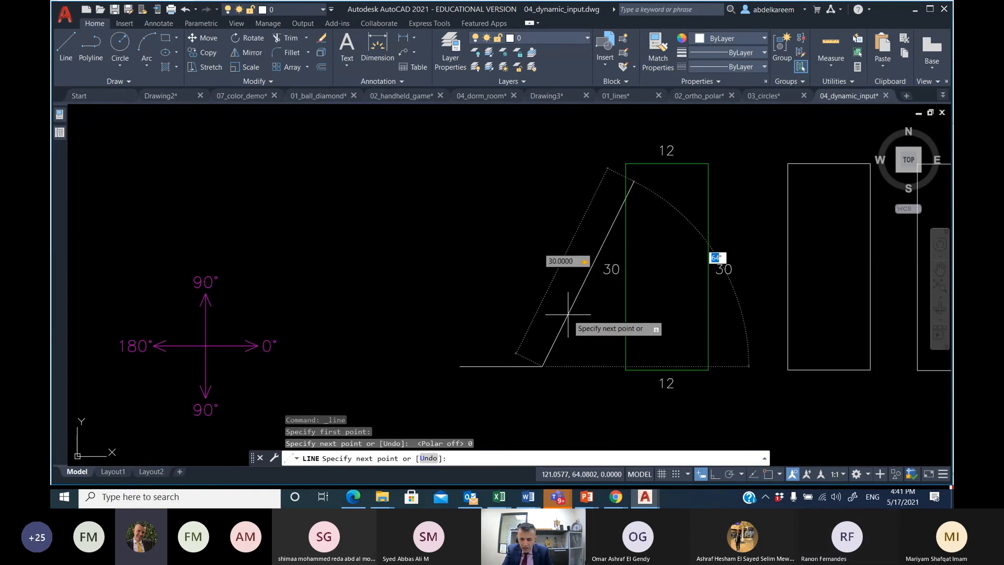
type("90")
key("Return")
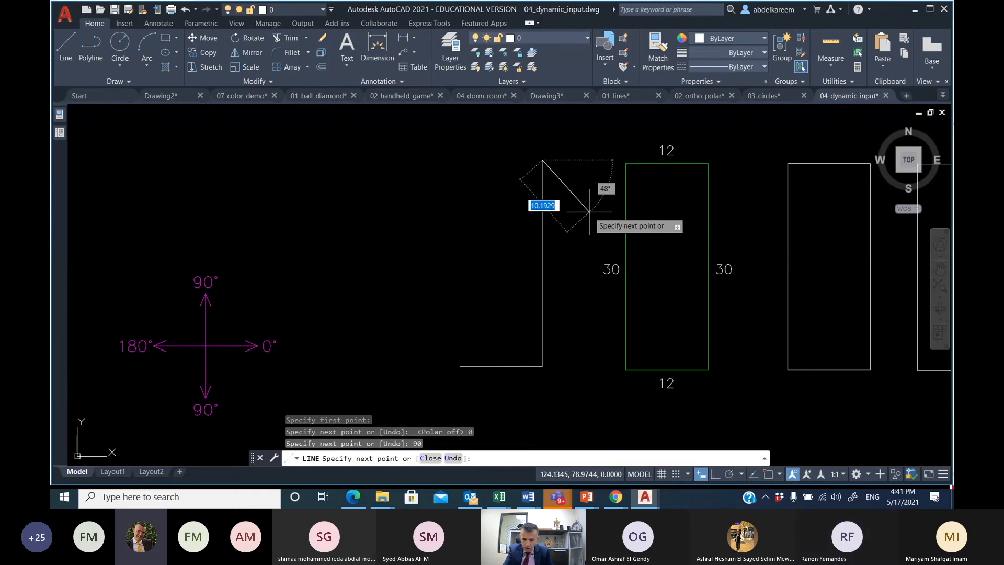
- Draw the upper side 12 long at 180° and close the rectangle with the Close option
type("12")
key("Tab")
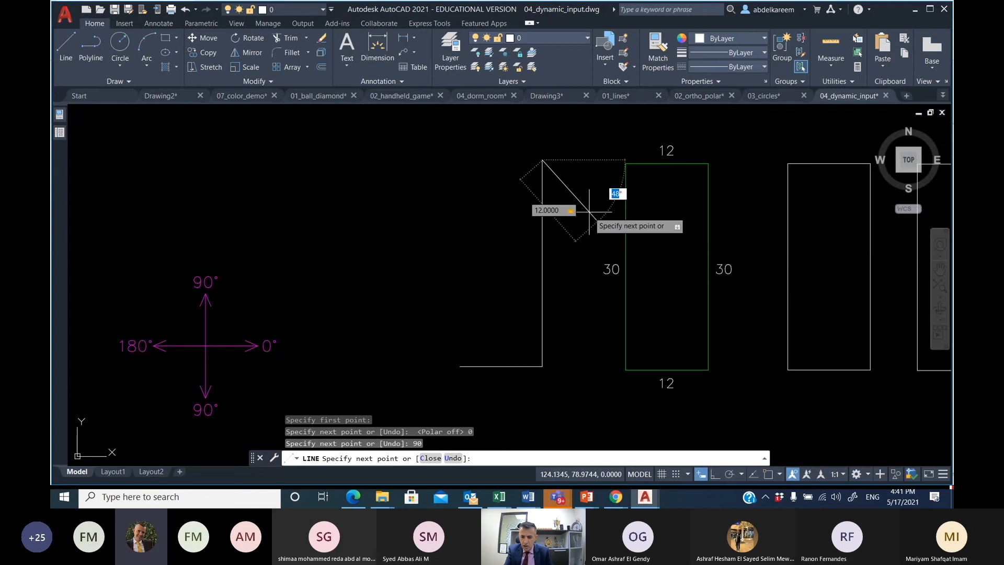
type("180")
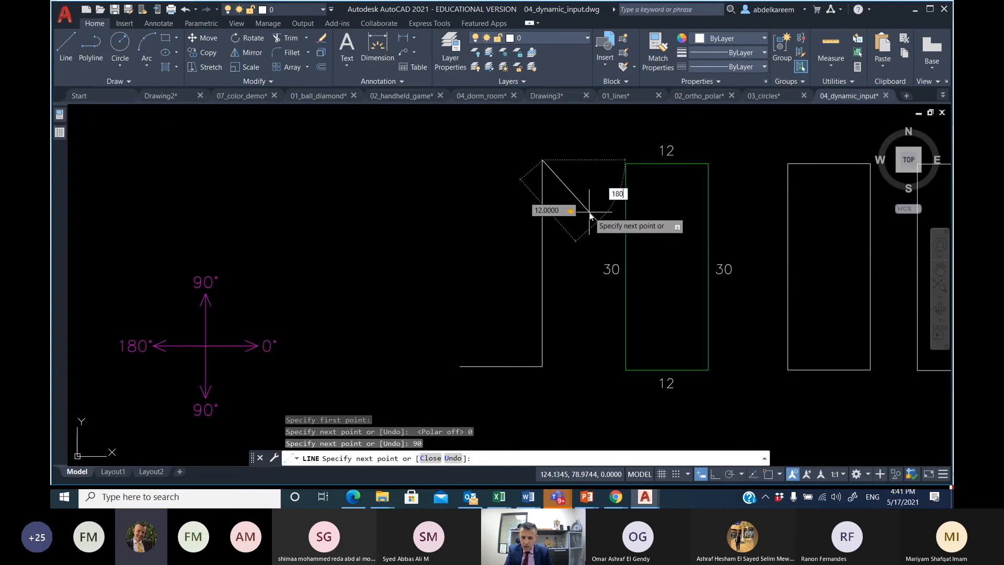
key("Return")
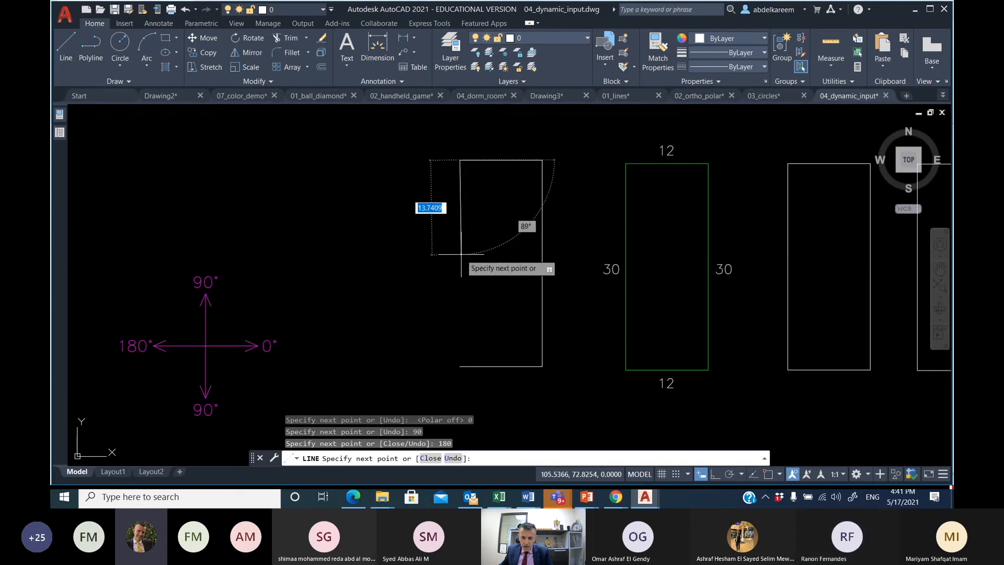
type("c")
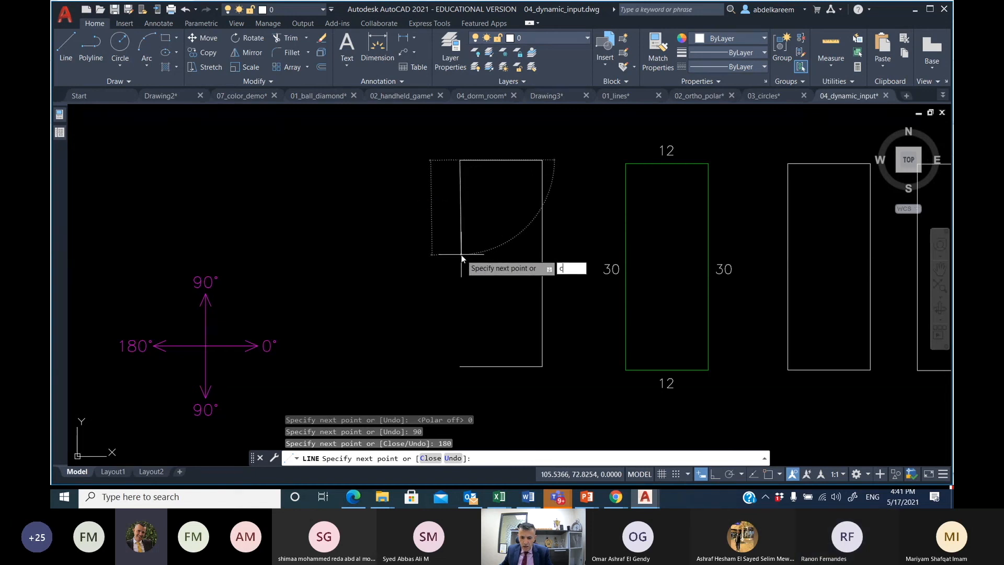
key("Return")
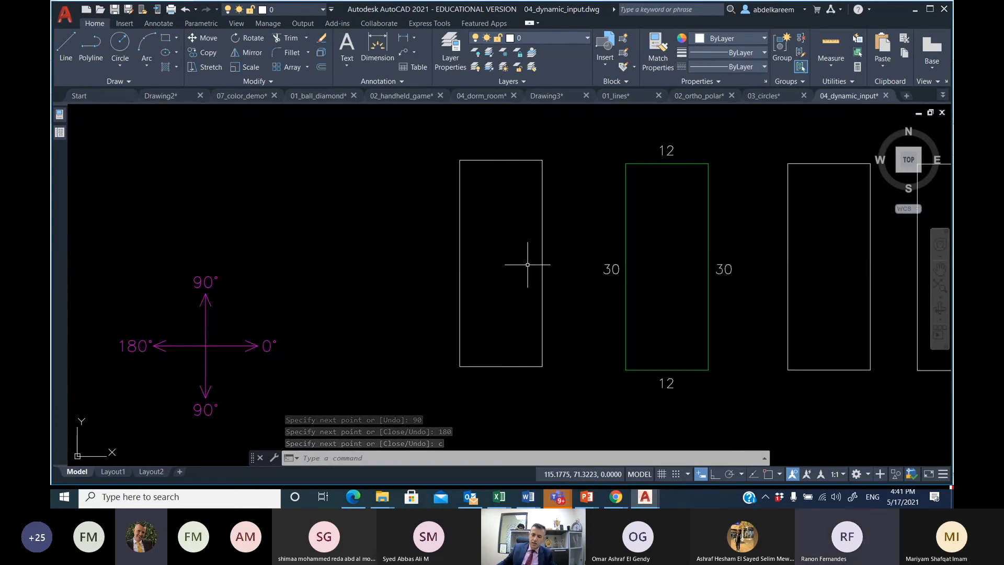
- Erase all four lines of the white rectangle between the angle diagram and the green rectangle
left_click(562, 386)
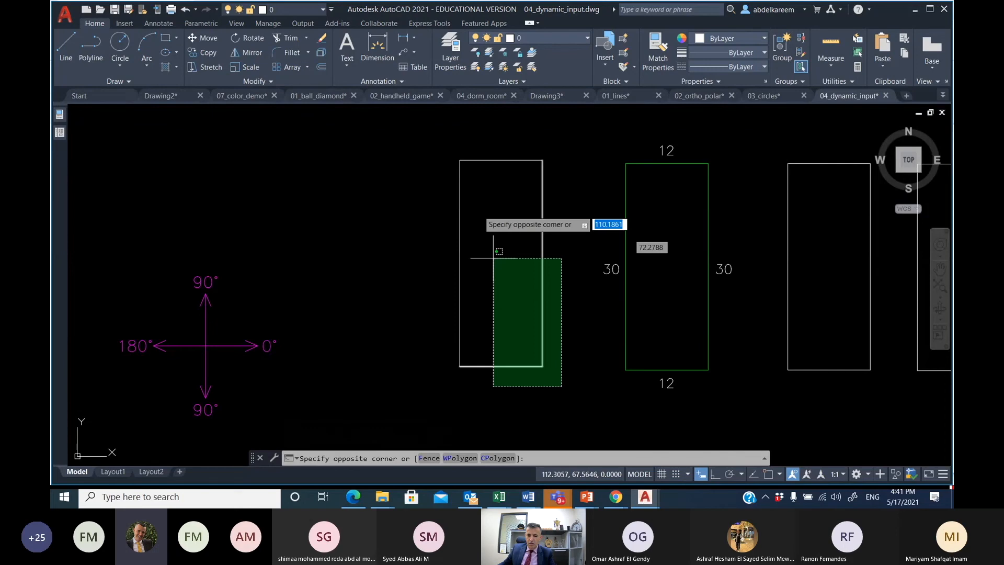
left_click(444, 106)
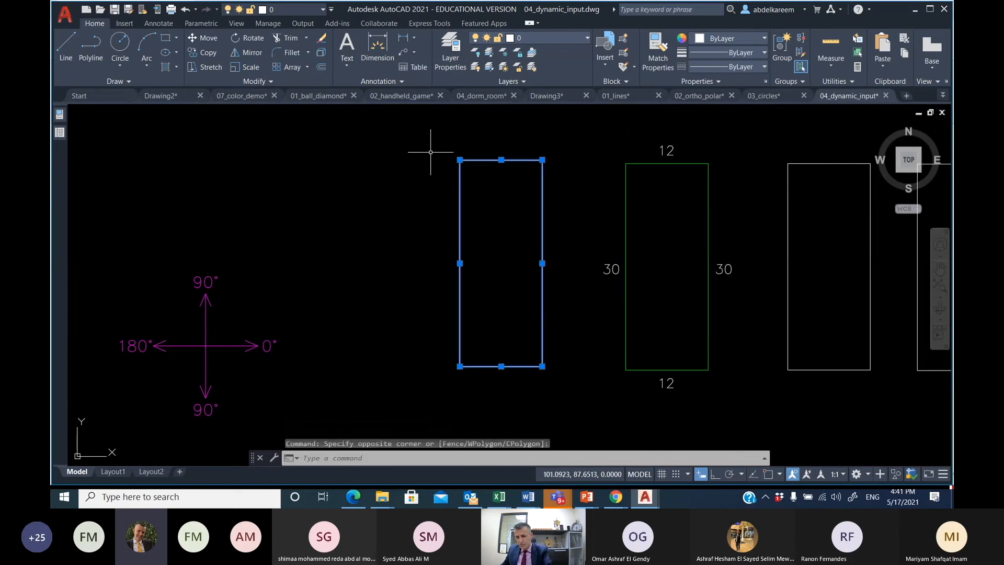
key("Delete")
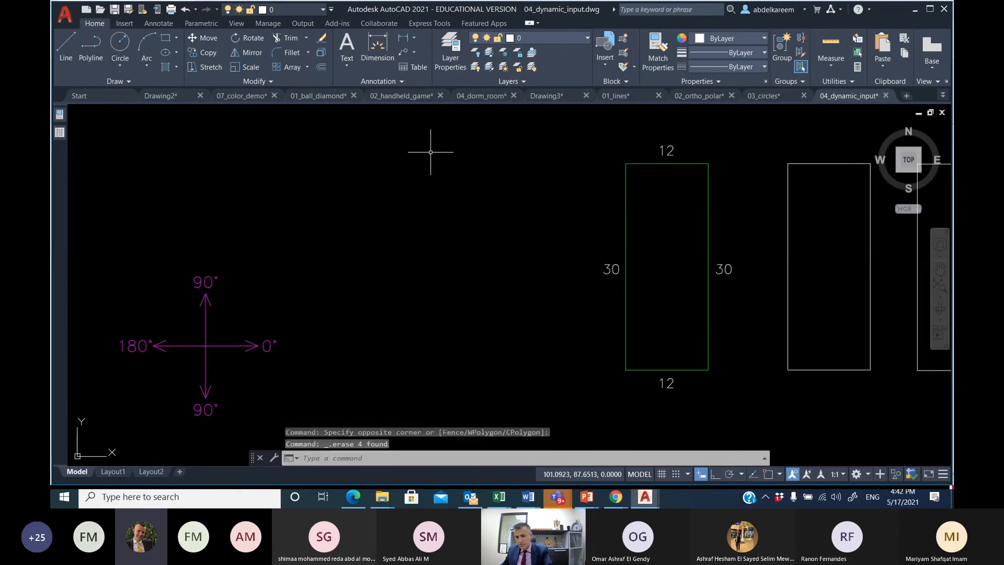
- Start a new Line between the angle diagram and green rectangle, drawing the base 12 at 0° and right side 30 at 90°
left_click(67, 47)
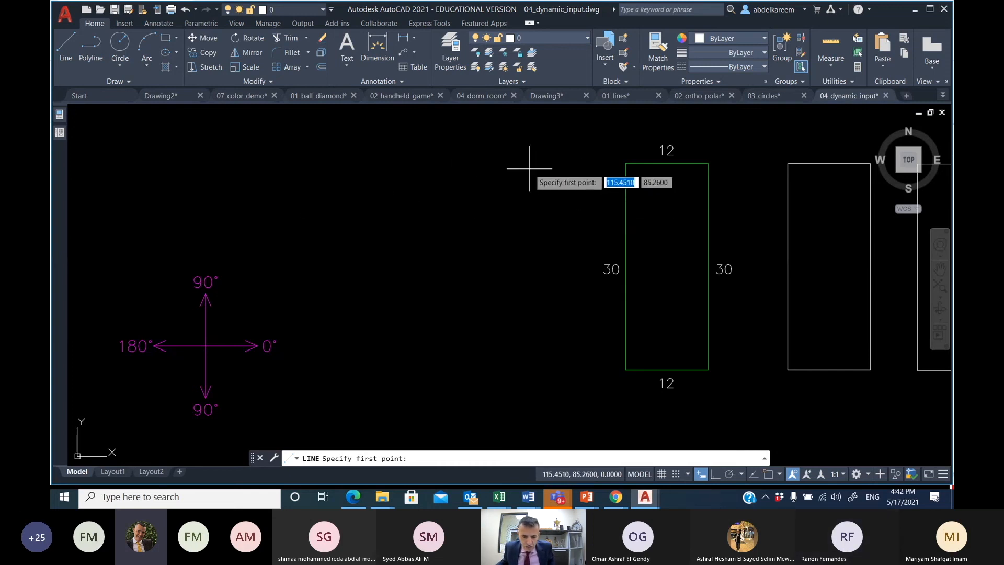
left_click(478, 367)
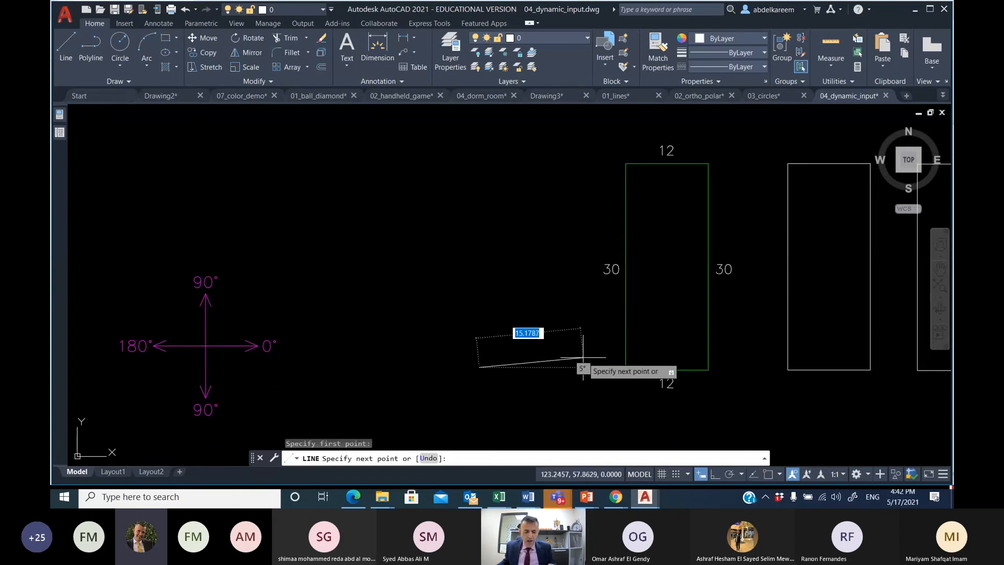
type("12")
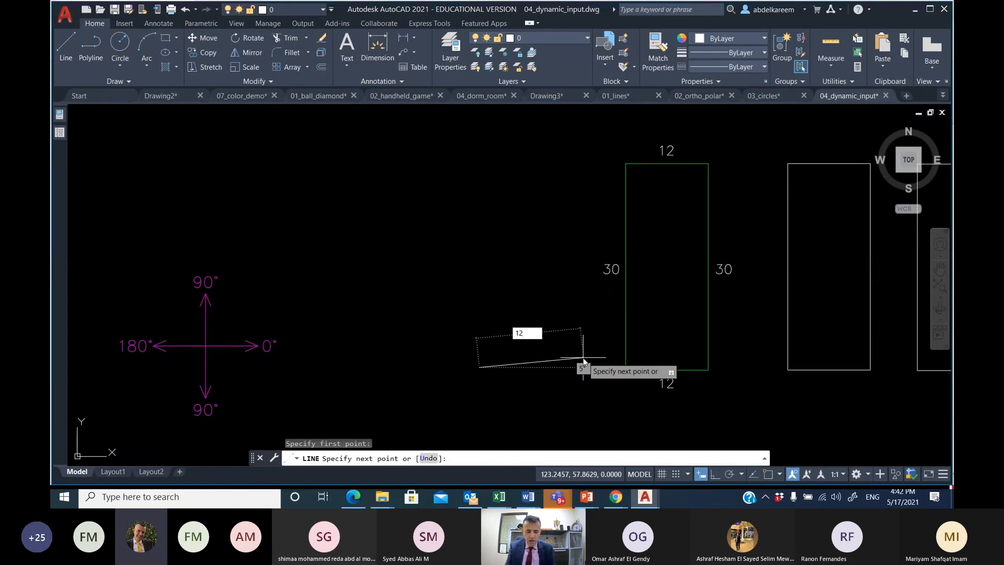
key("Tab")
type("0")
key("Return")
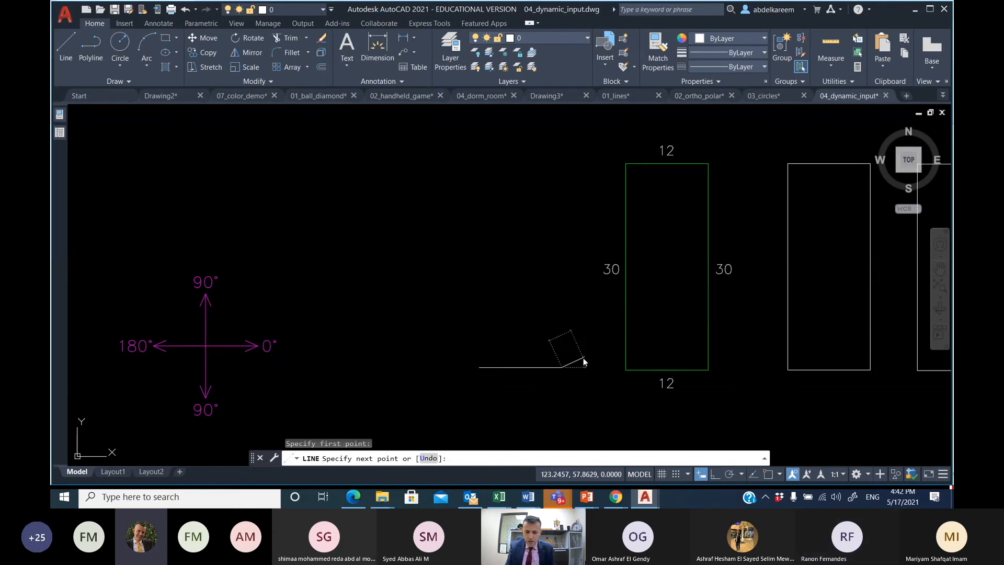
type("30")
key("Tab")
type("90")
key("Return")
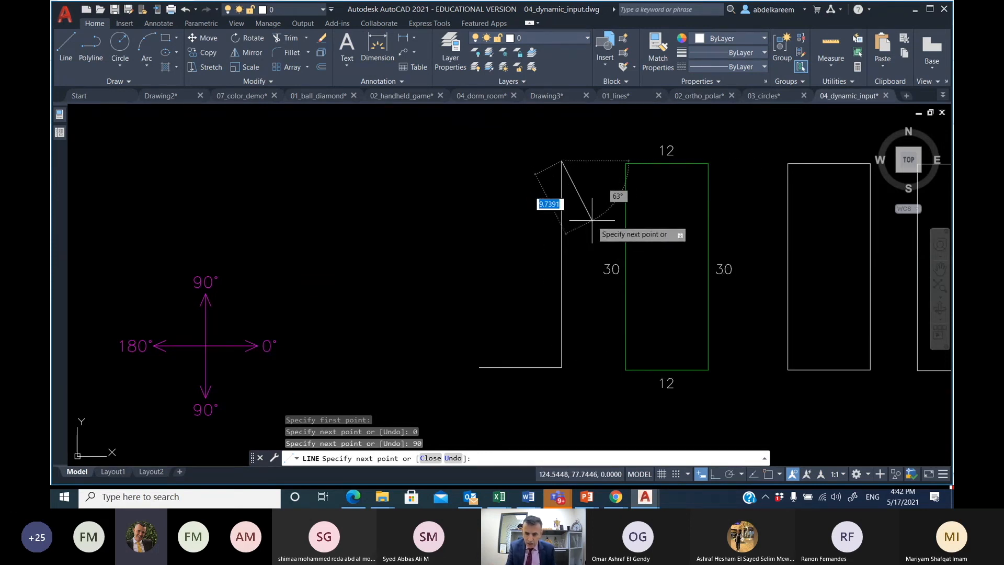
- Draw the rectangle's upper side with length 12 and angle 180° in Dynamic Input
type("12")
key("Tab")
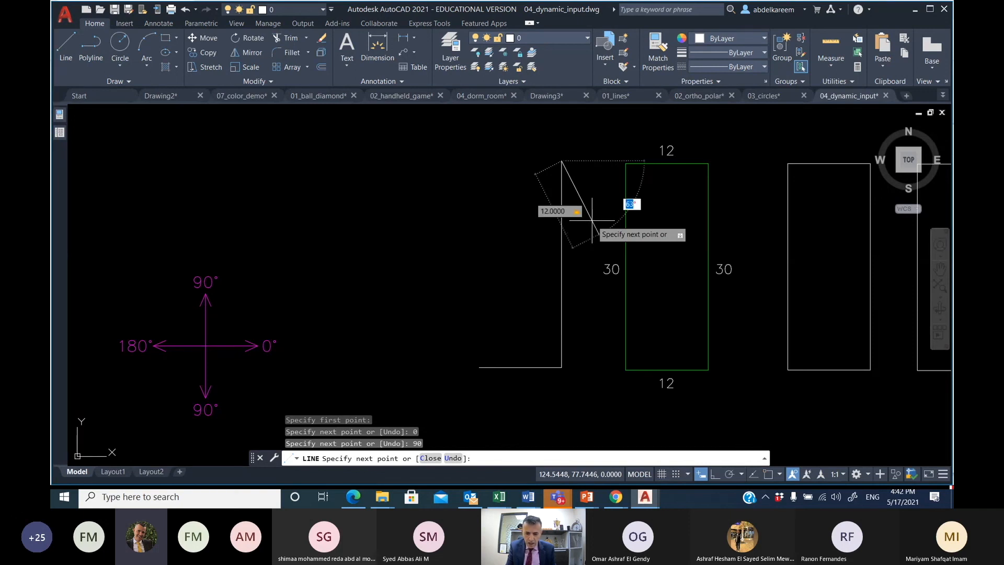
type("1")
key("BackSpace")
type("80")
key("Tab")
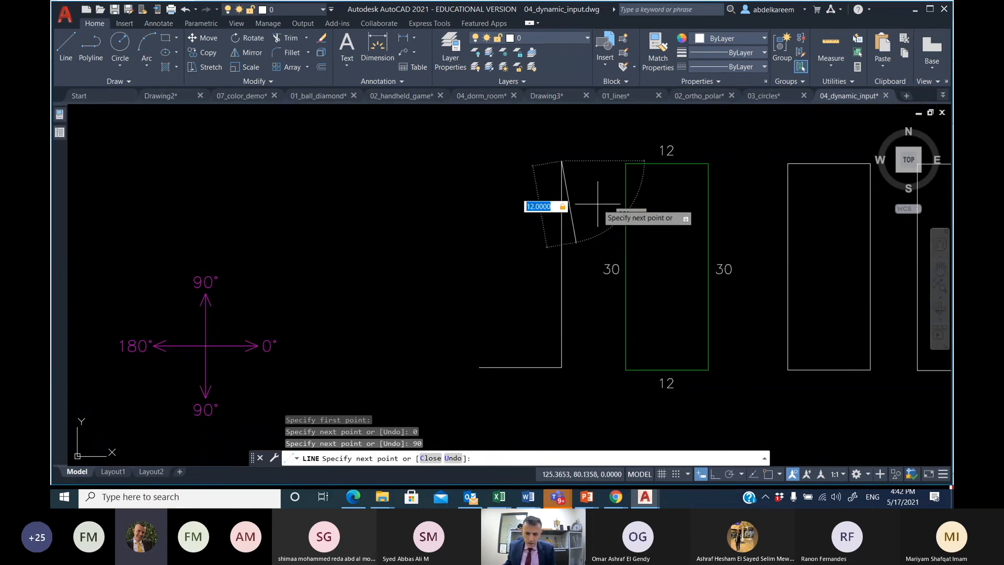
type("12")
key("Tab")
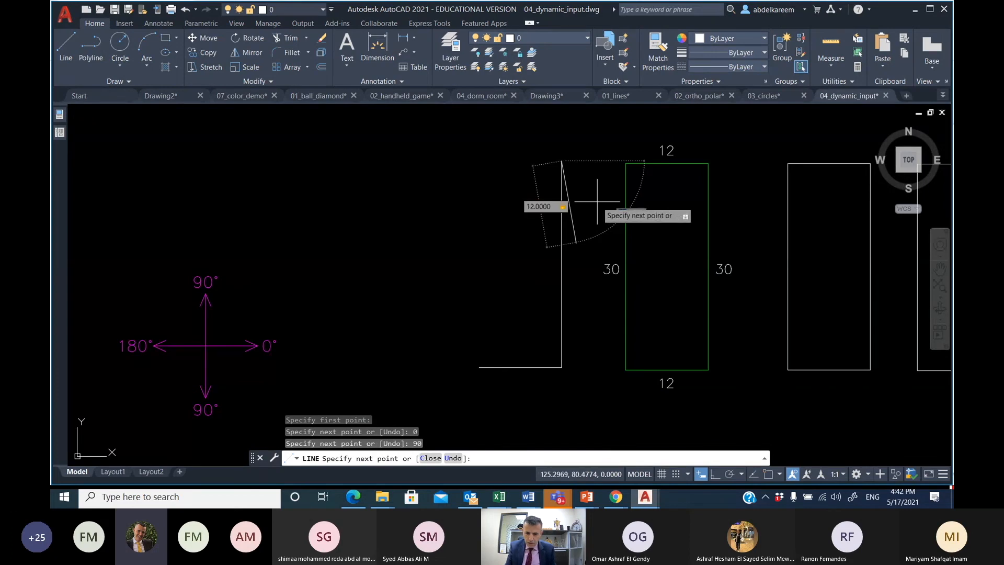
type("180")
key("Return")
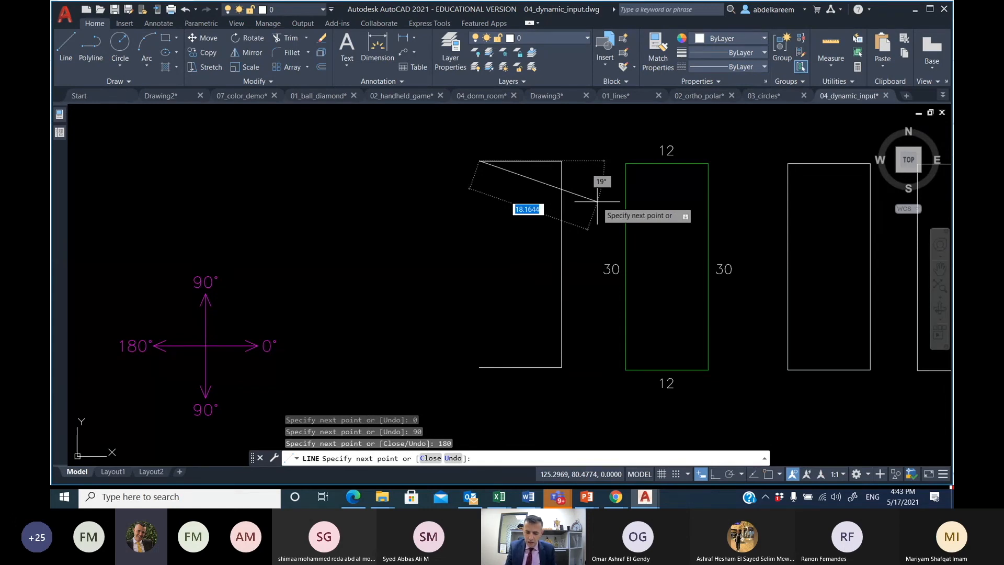
- Complete the rectangle with a 30 long segment at 90° down to the starting corner, and end the Line command
type("30")
key("Tab")
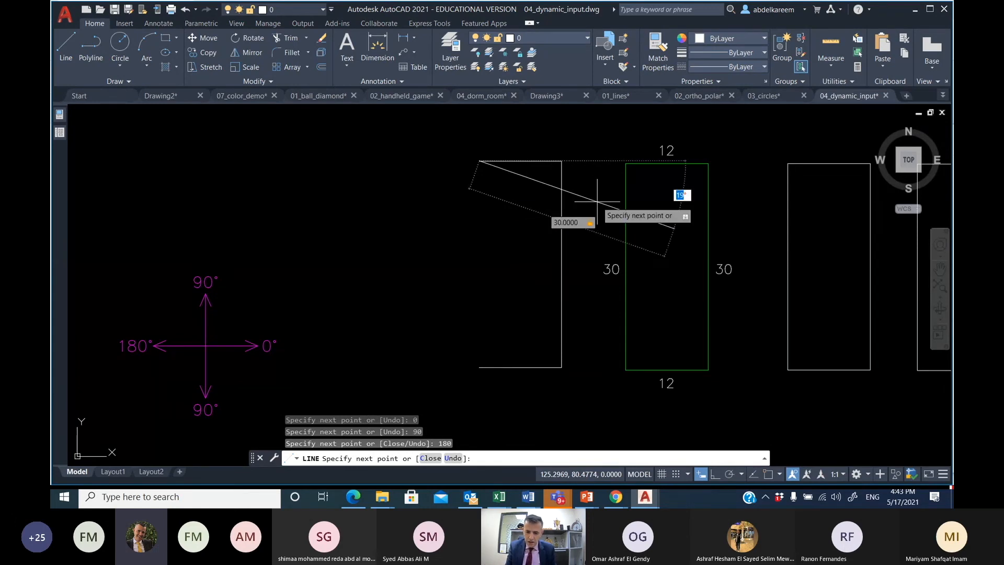
type("90")
key("Return")
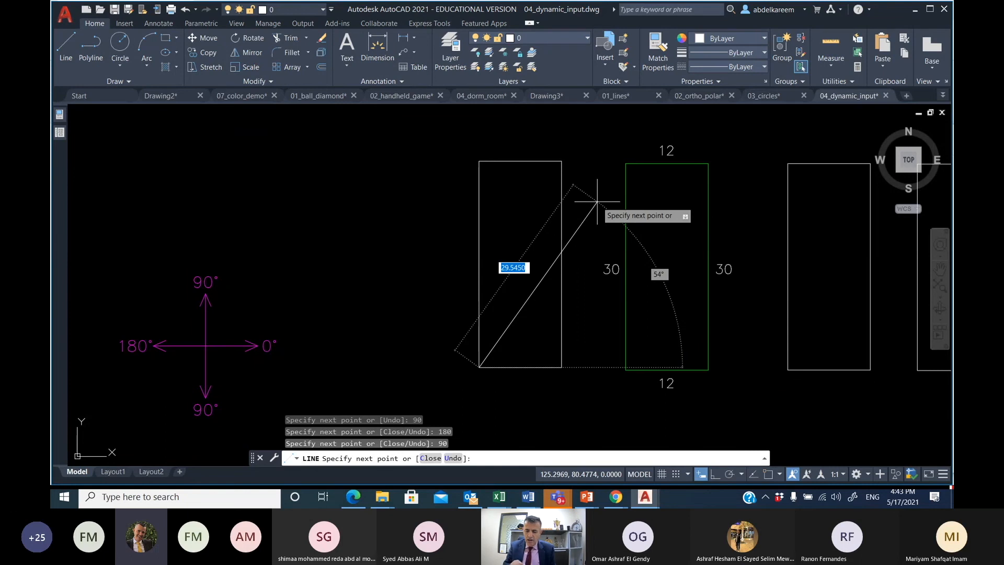
key("Escape")
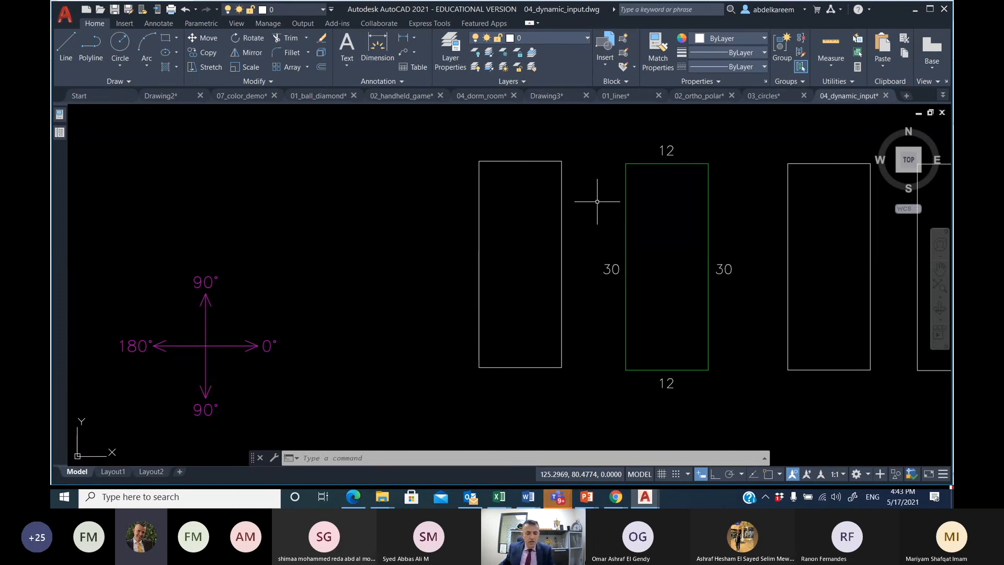
- Switch to the Chrome window showing the Autodesk free trials page
key("alt+Tab")
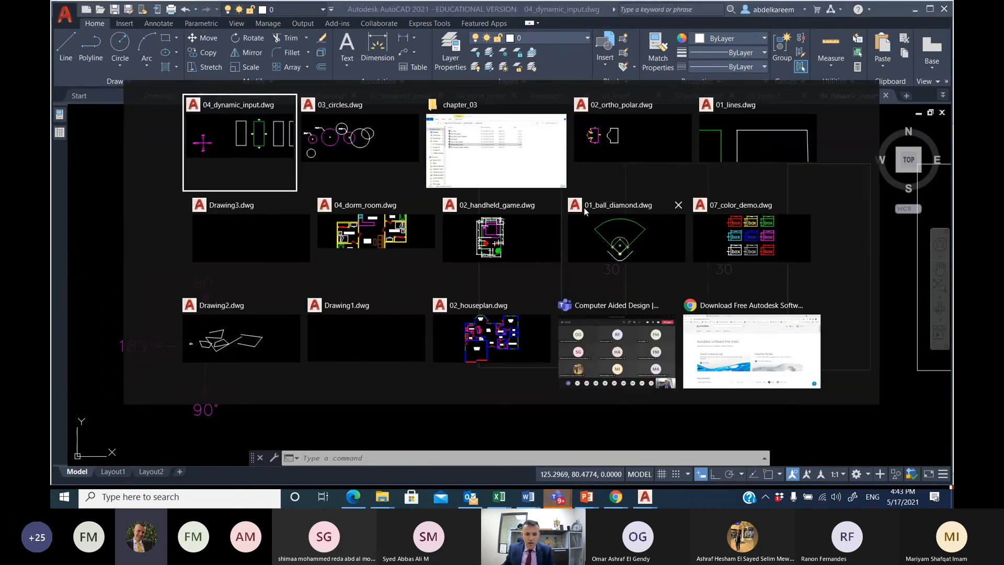
key("Tab")
key("Tab")
key("Tab")
key("Tab")
key("Tab")
key("Tab")
key("Tab")
key("Tab")
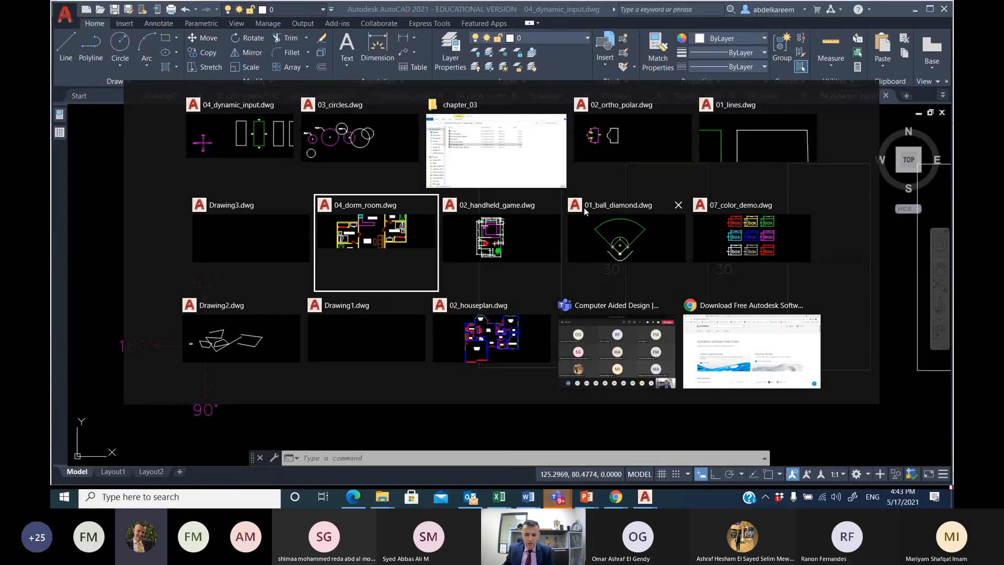
key("Tab")
key("Tab")
key("Tab")
key("Tab")
key("Tab")
key("Tab")
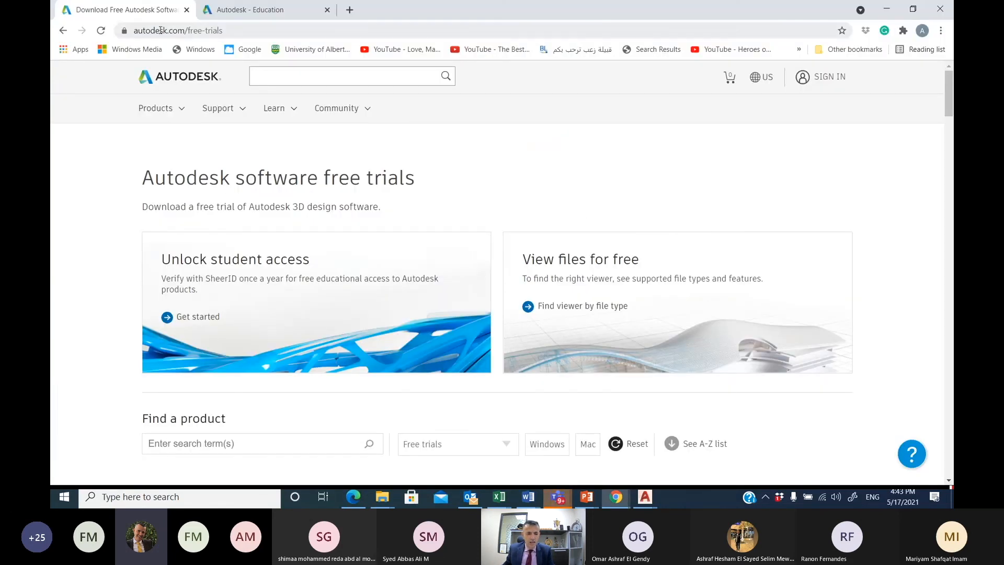
- Return from the free trials page to Autodesk's education overview and open its Get Educational Access form
left_click(214, 30)
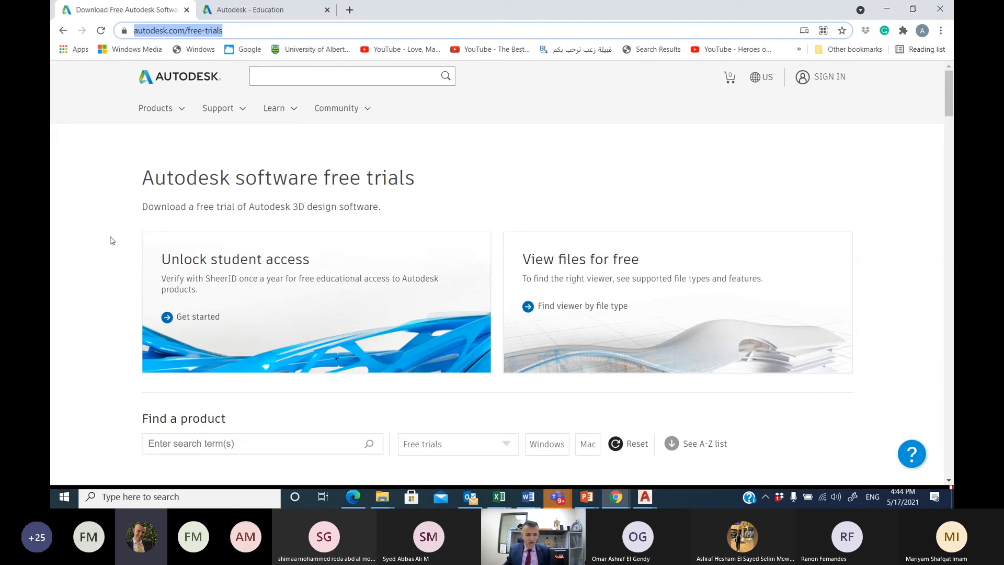
left_click(63, 30)
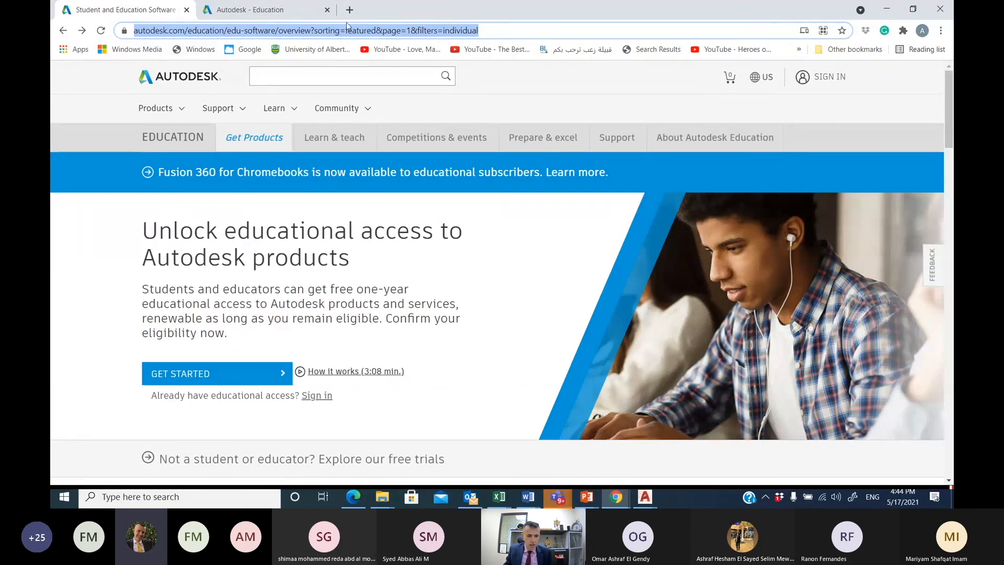
left_click(204, 375)
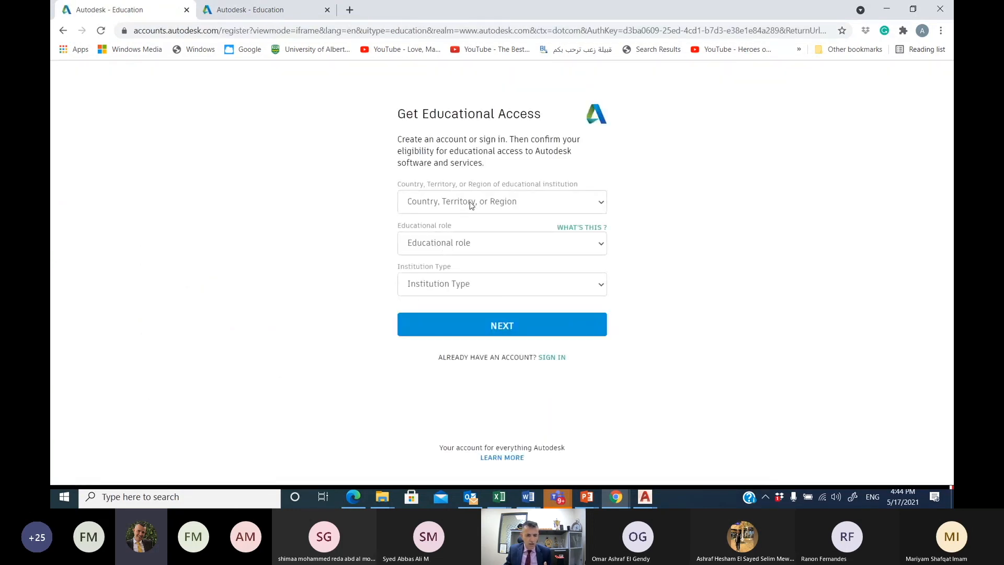
- Set the institution's country to United Arab Emirates and the educational role to Student in the Get Educational Access form
left_click(600, 244)
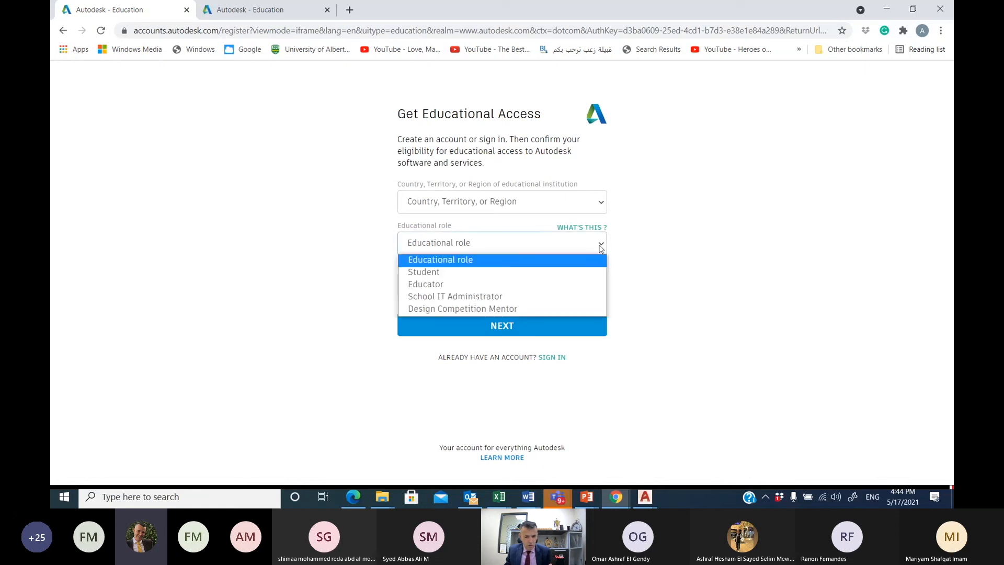
left_click(437, 271)
left_click(458, 202)
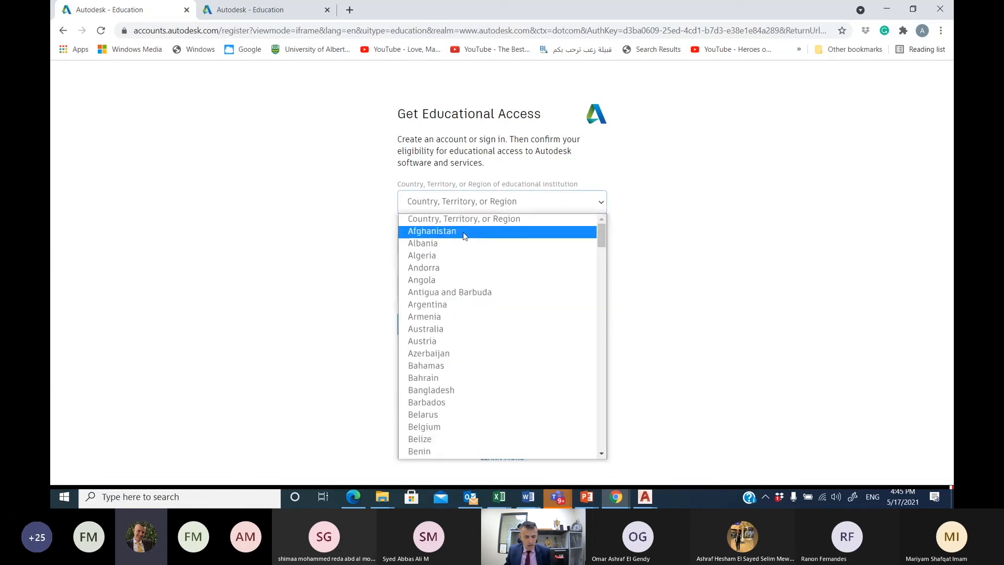
key("u")
key("Down")
key("Down")
key("Down")
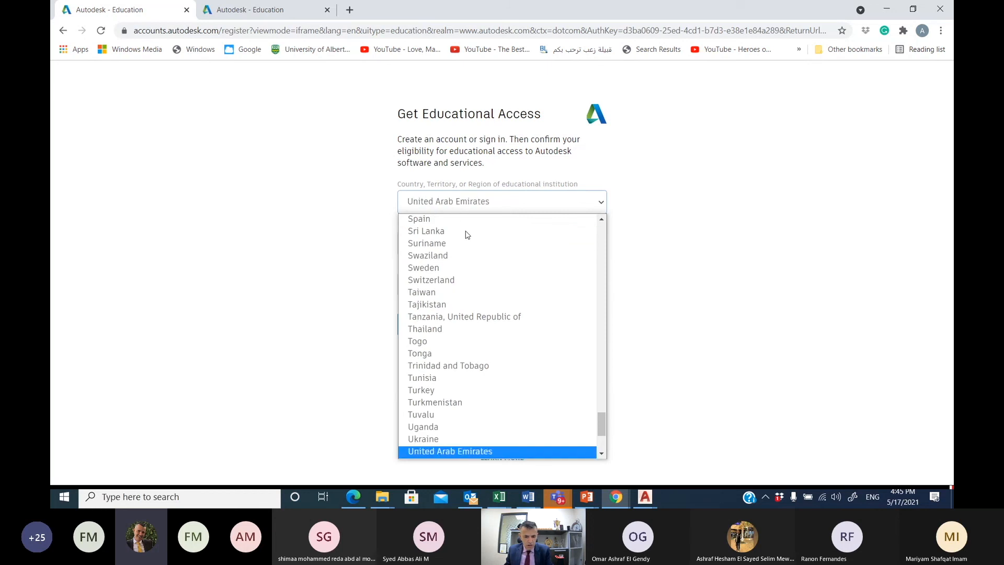
left_click(492, 438)
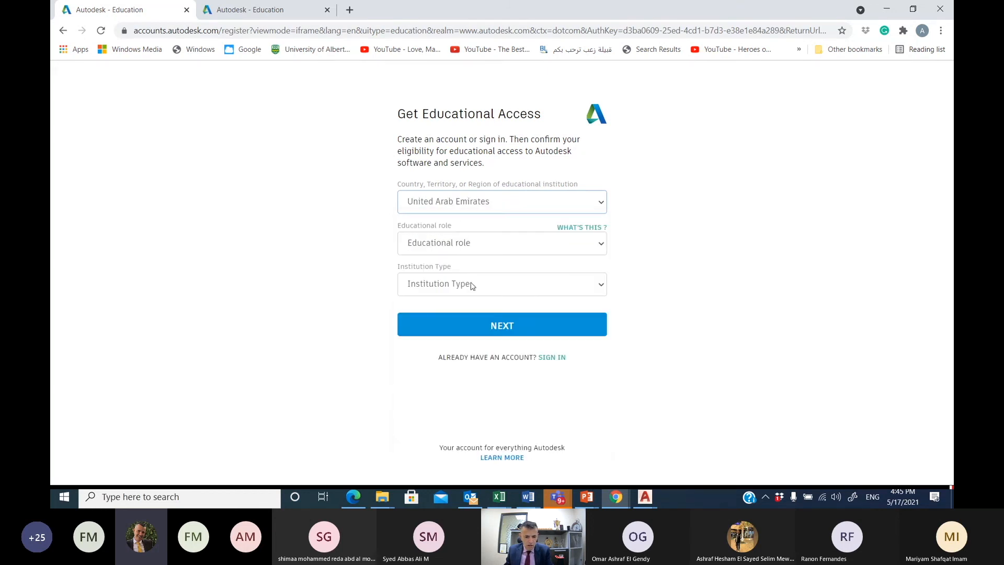
left_click(461, 247)
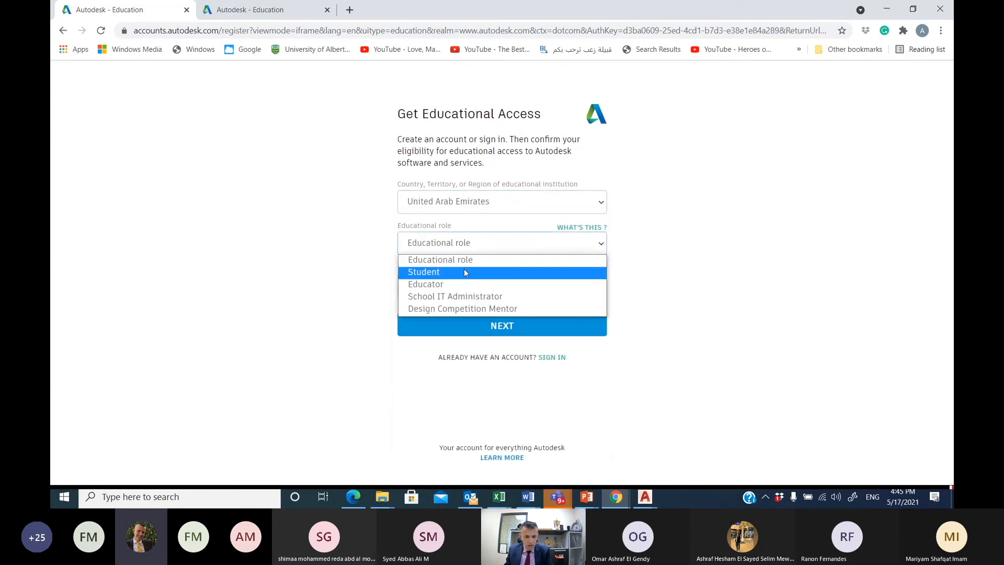
left_click(463, 270)
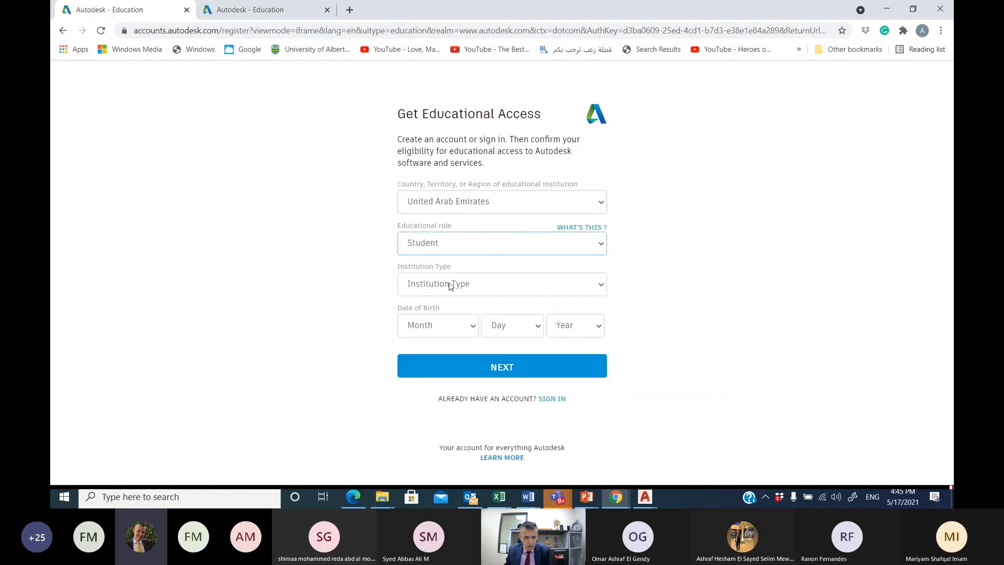
- Set the institution type to High School/Secondary in the educational access form
left_click(482, 285)
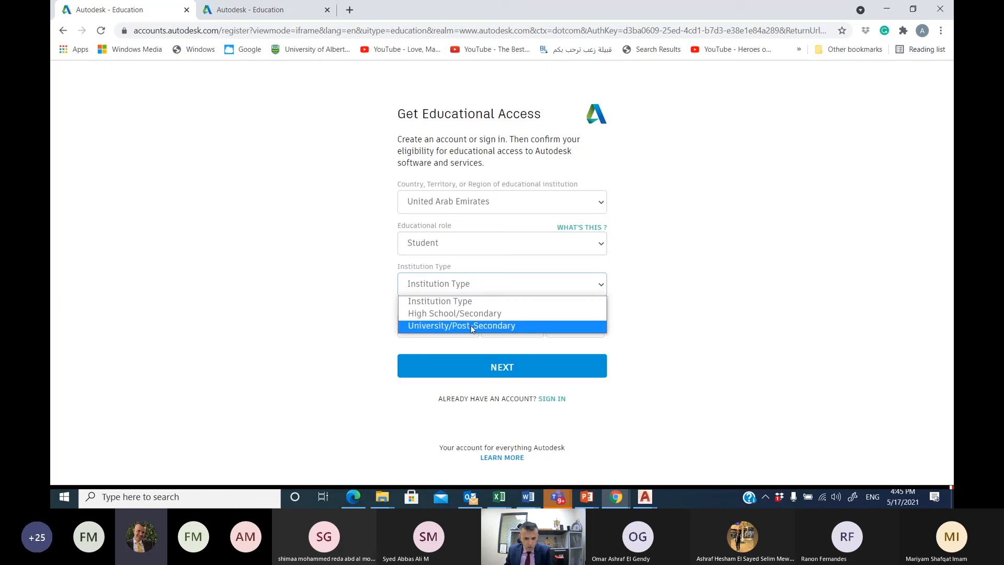
left_click(470, 301)
left_click(477, 288)
left_click(481, 314)
left_click(472, 326)
left_click(336, 282)
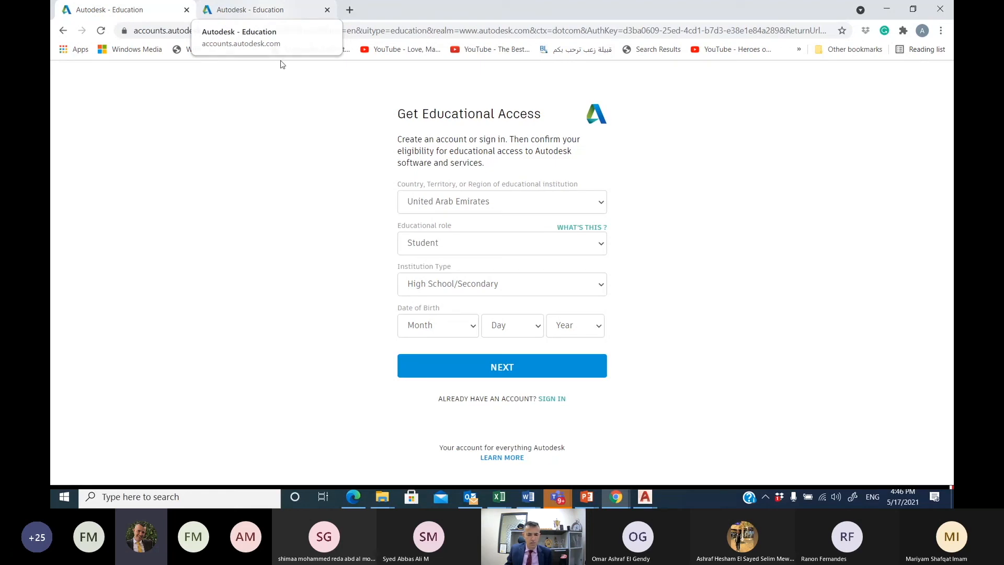
- Switch to AutoCAD and examine the options for creating a new drawing in the application menu
key("alt+Tab")
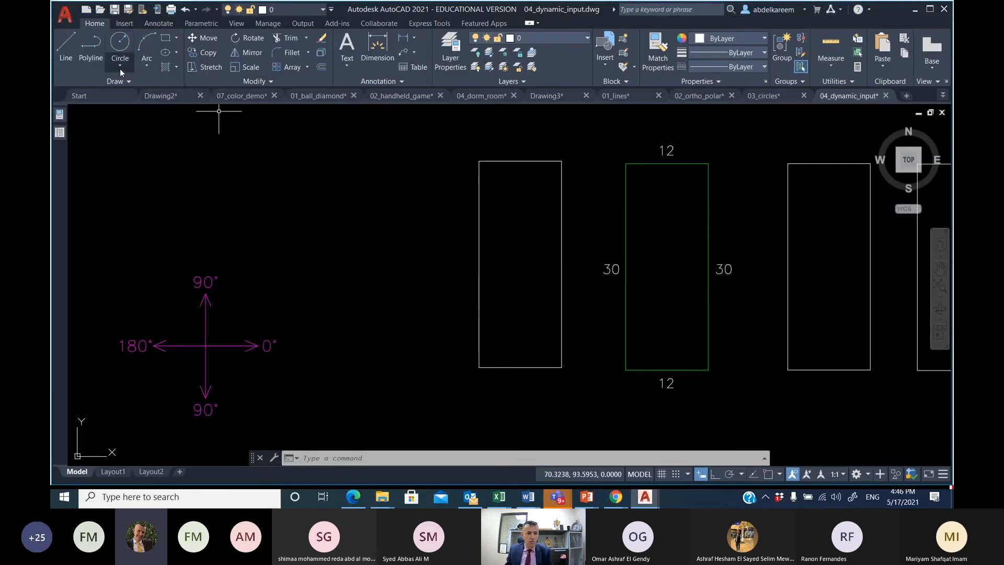
left_click(67, 21)
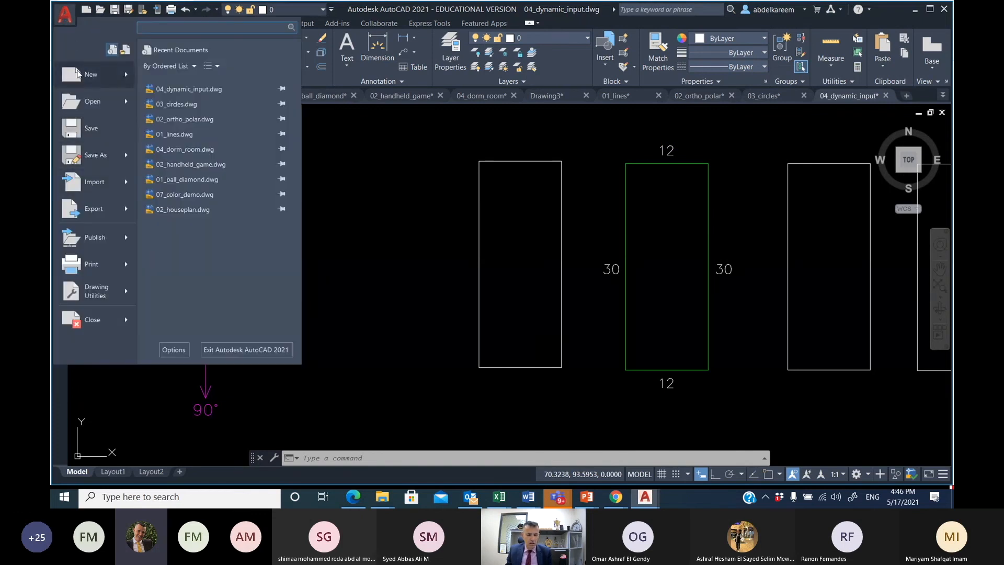
mouse_move(78, 73)
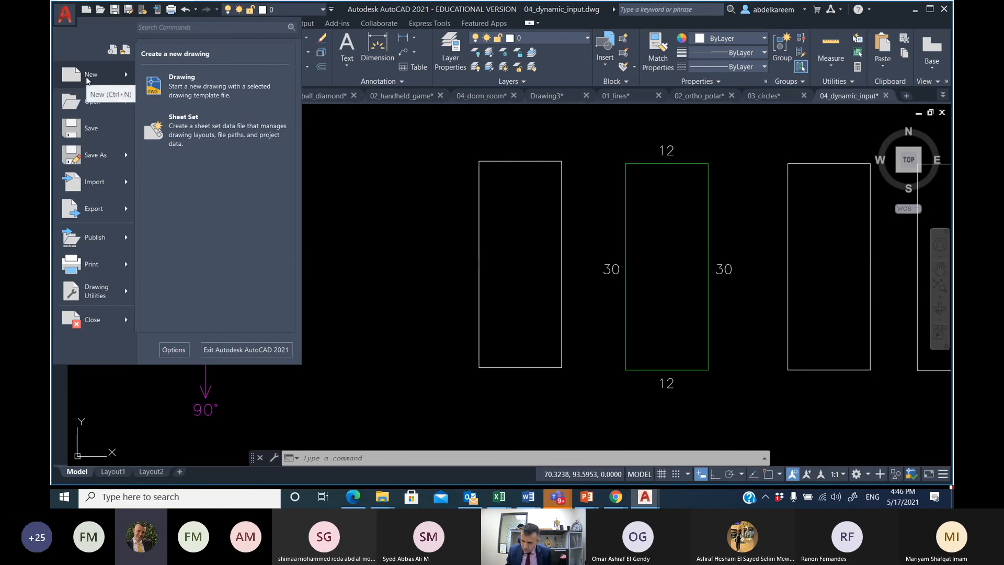
- Switch back to the Autodesk education window in Chrome and return from the form to the education overview page
mouse_move(614, 503)
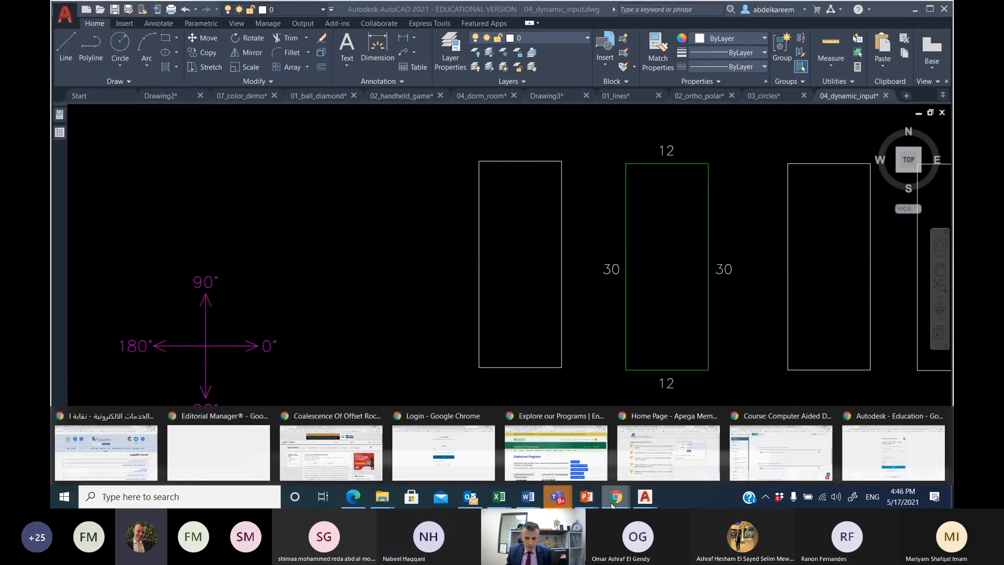
left_click(863, 452)
left_click(63, 31)
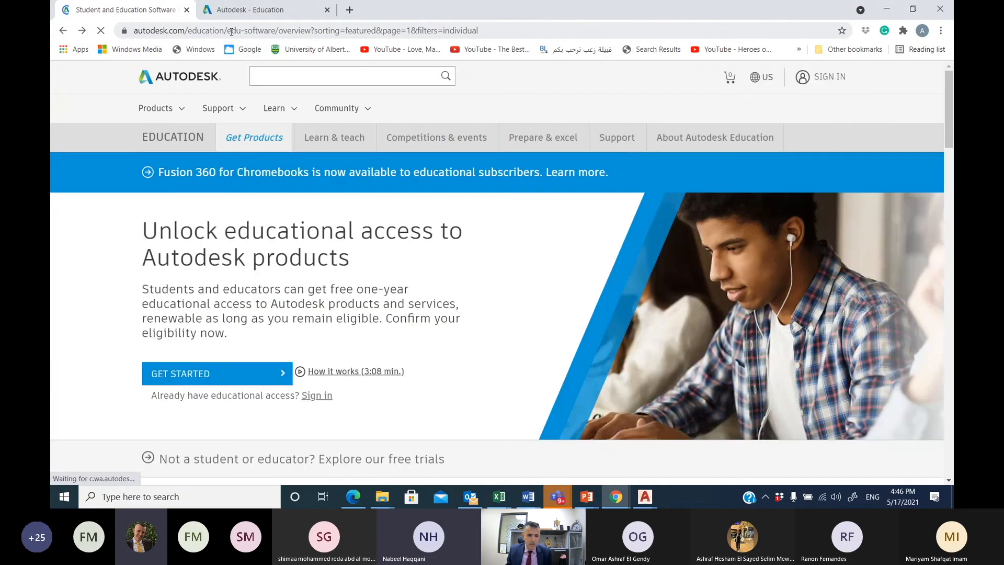
left_click(232, 32)
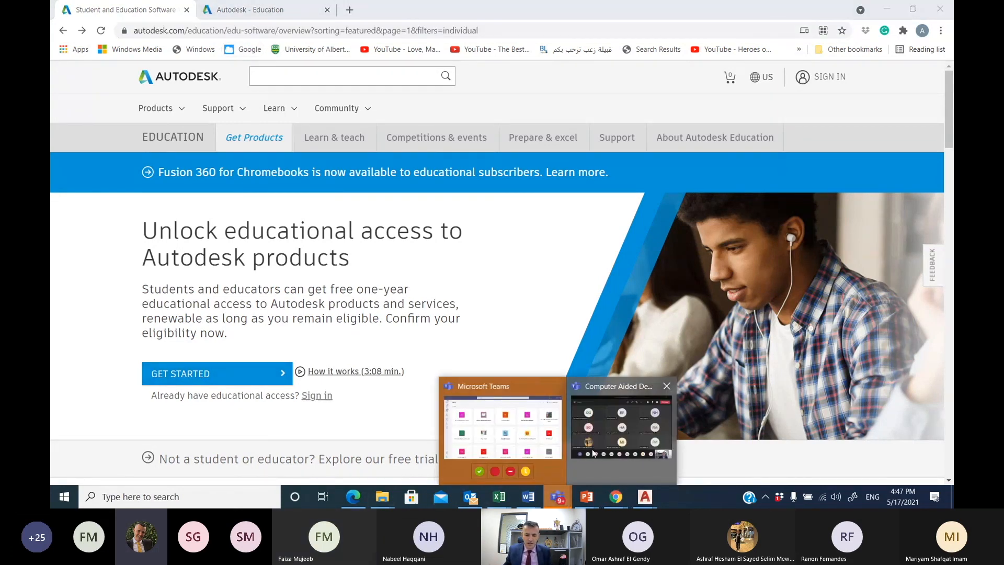
- Switch to the Computer Aided Design meeting in Teams and open its chat for a new message
left_click(568, 500)
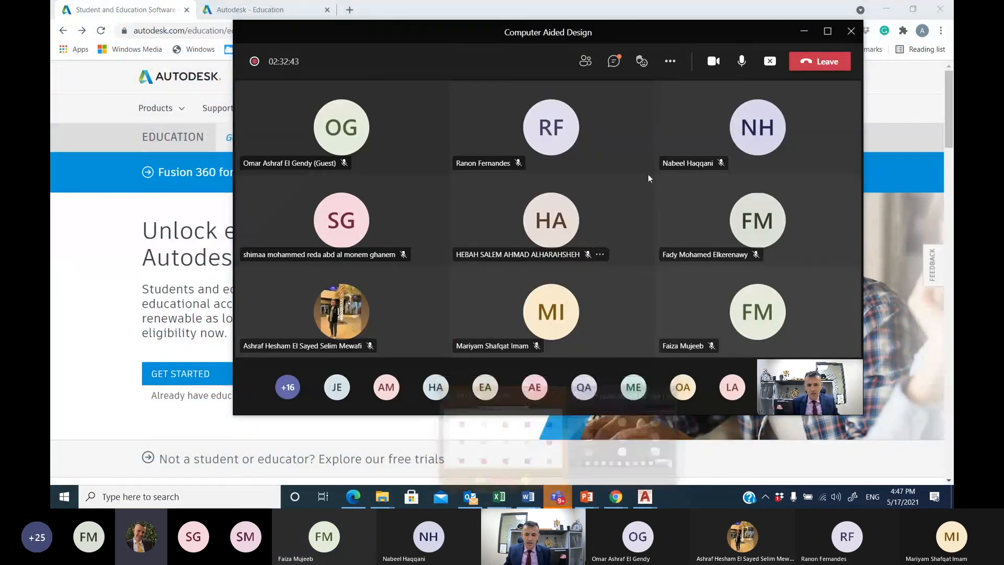
left_click(613, 65)
left_click(750, 377)
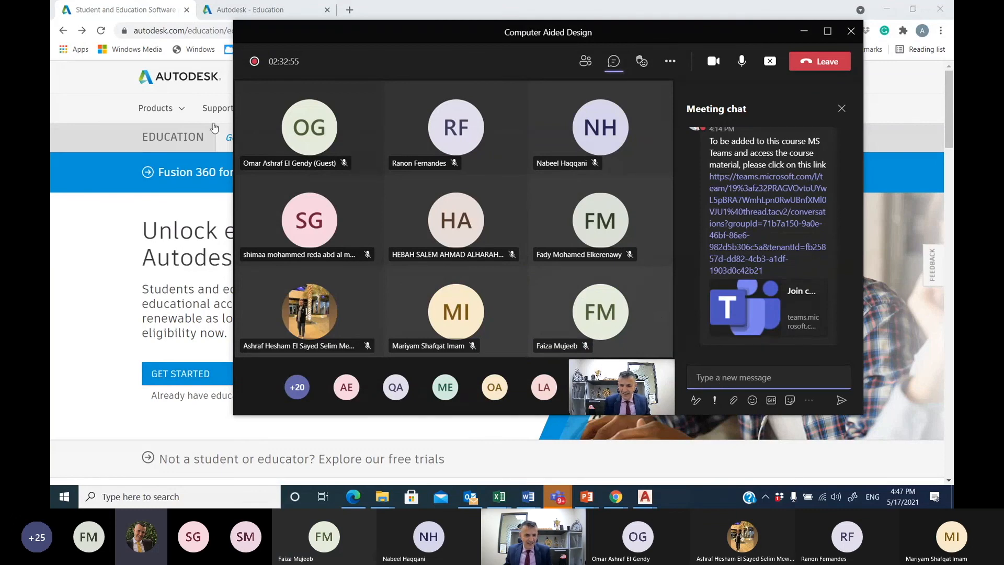
- Copy the full web address of Autodesk's education overview page in Chrome
left_click(188, 30)
left_click(189, 32)
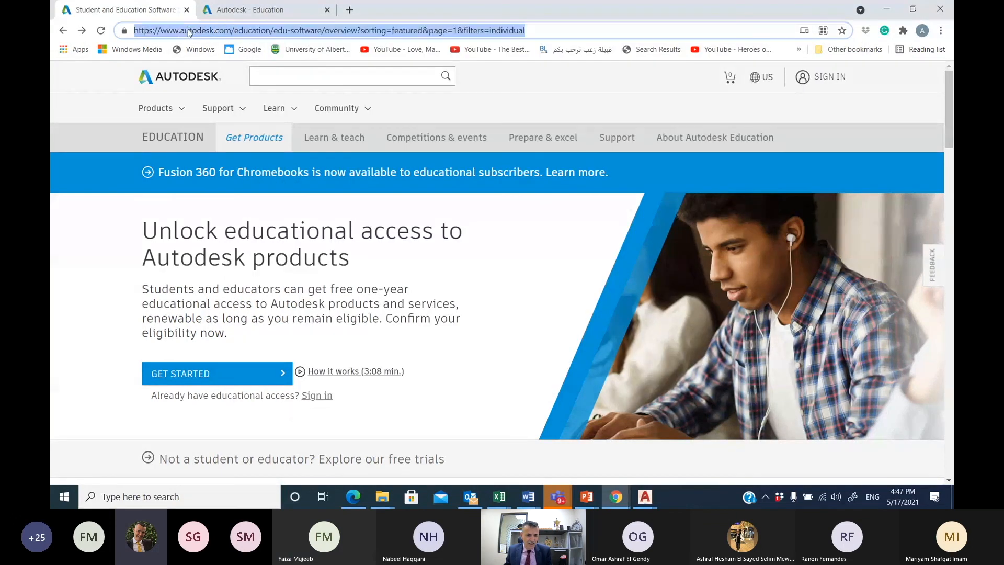
right_click(191, 32)
left_click(260, 110)
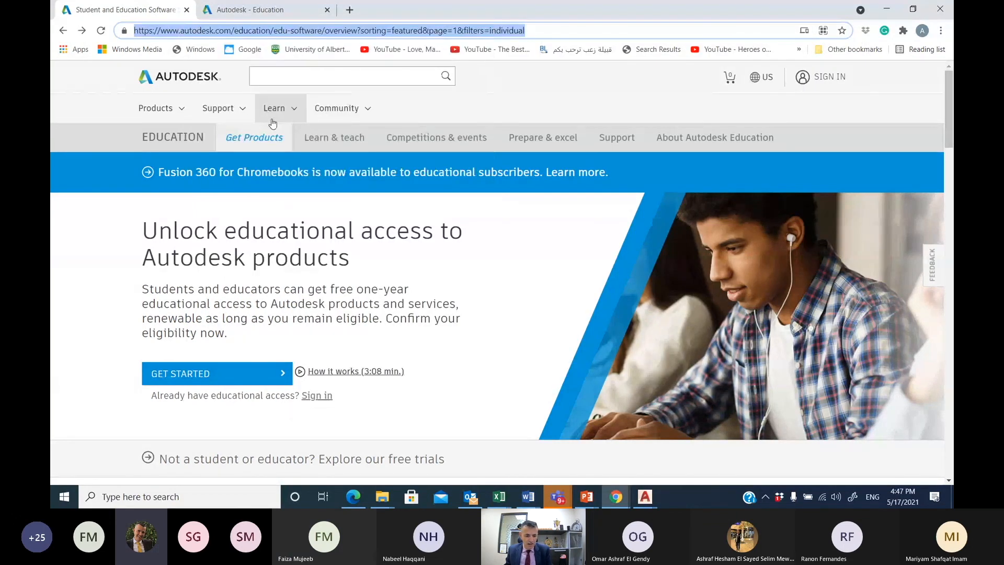
- Paste the copied Autodesk education link into the Teams meeting chat and send it
key("alt+Tab")
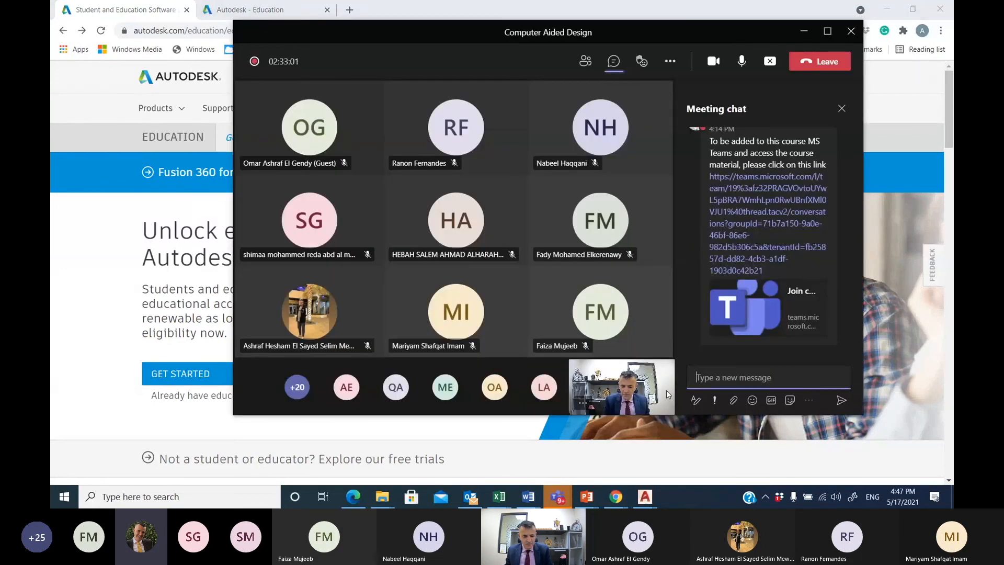
key("ctrl+v")
key("Return")
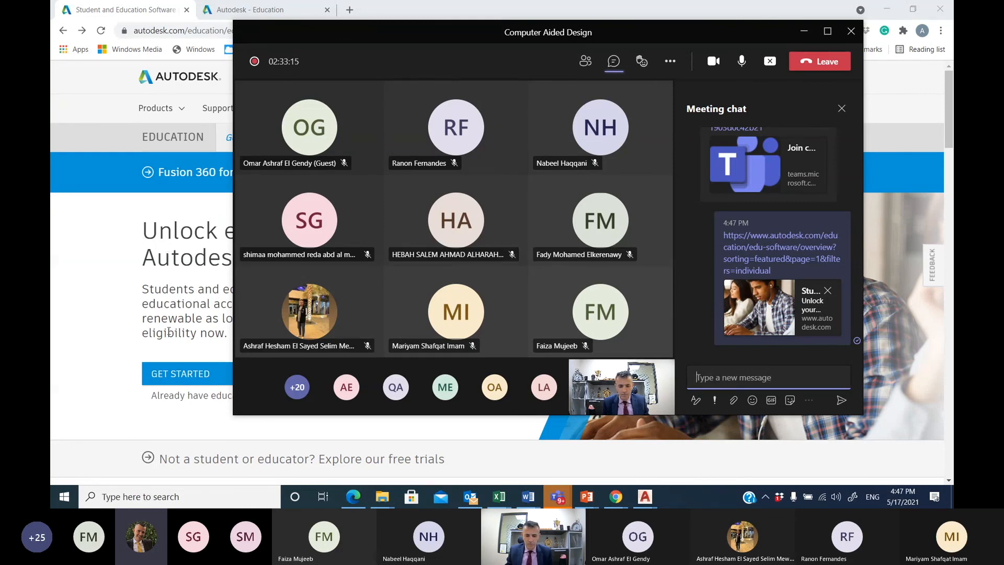
- Leave the meeting chat and switch to the AutoCAD window with the empty Drawing1
left_click(104, 287)
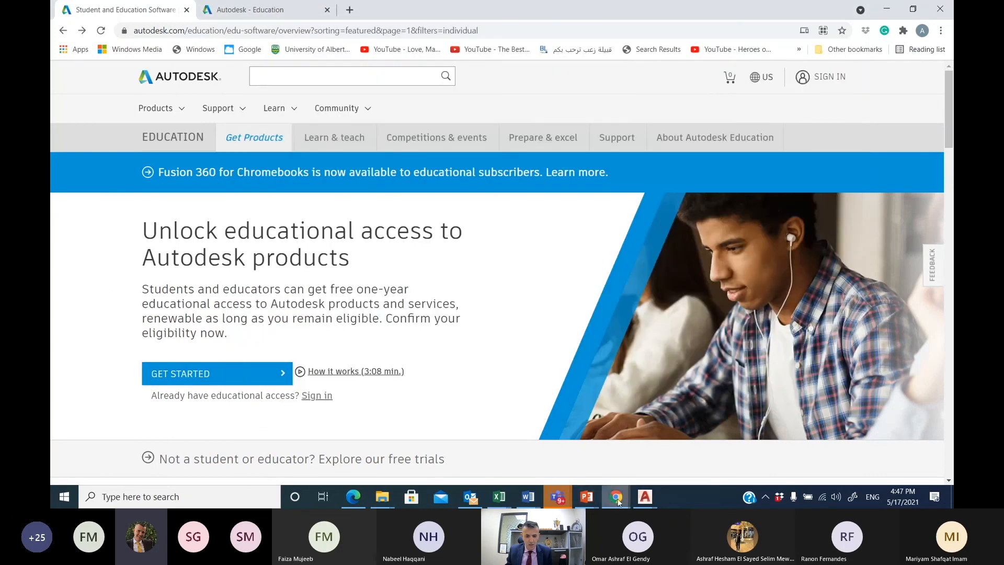
left_click(644, 497)
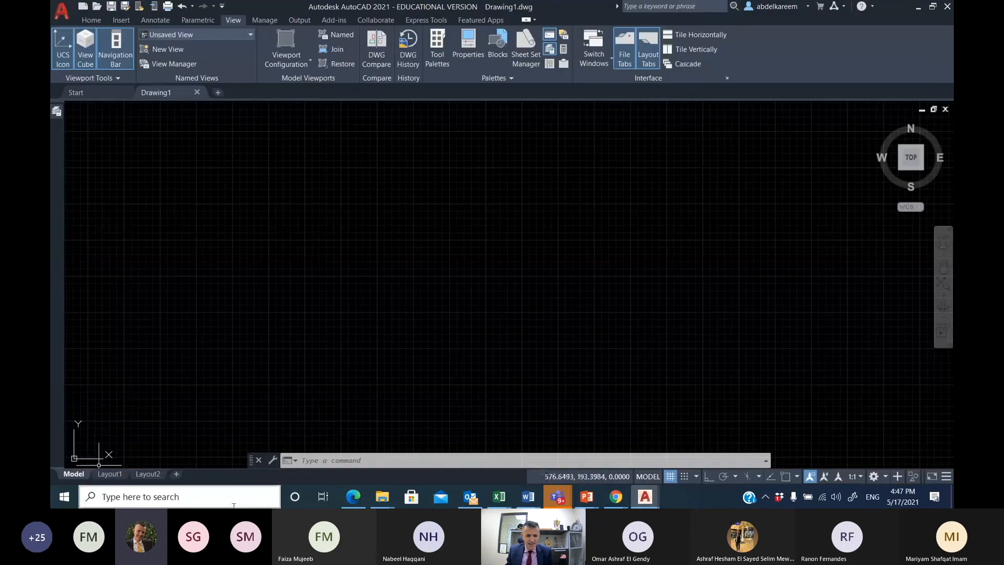
left_click(99, 465)
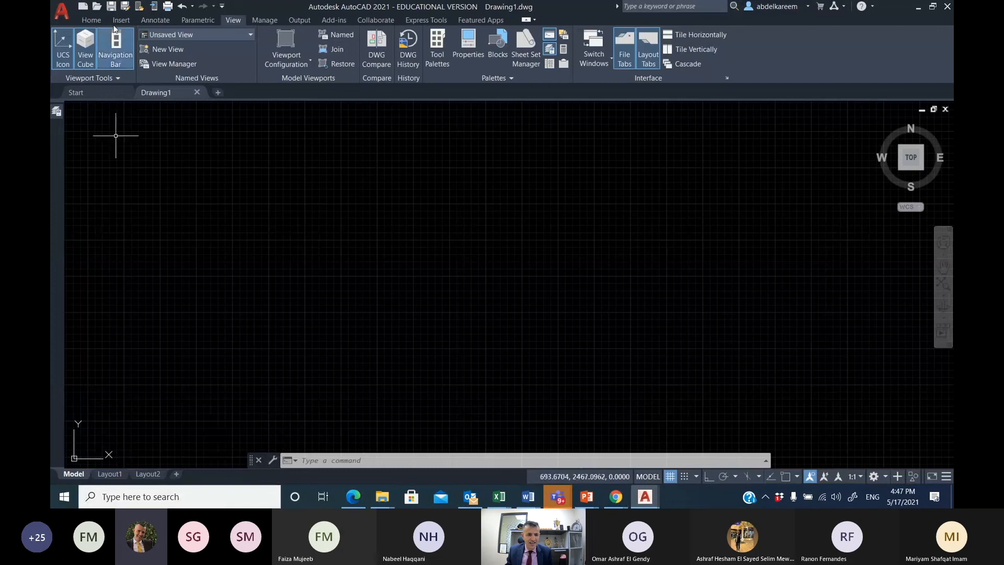
- Review the Home, Insert, Annotate and Parametric tool sets, then view Layout2 and return to model space
left_click(90, 23)
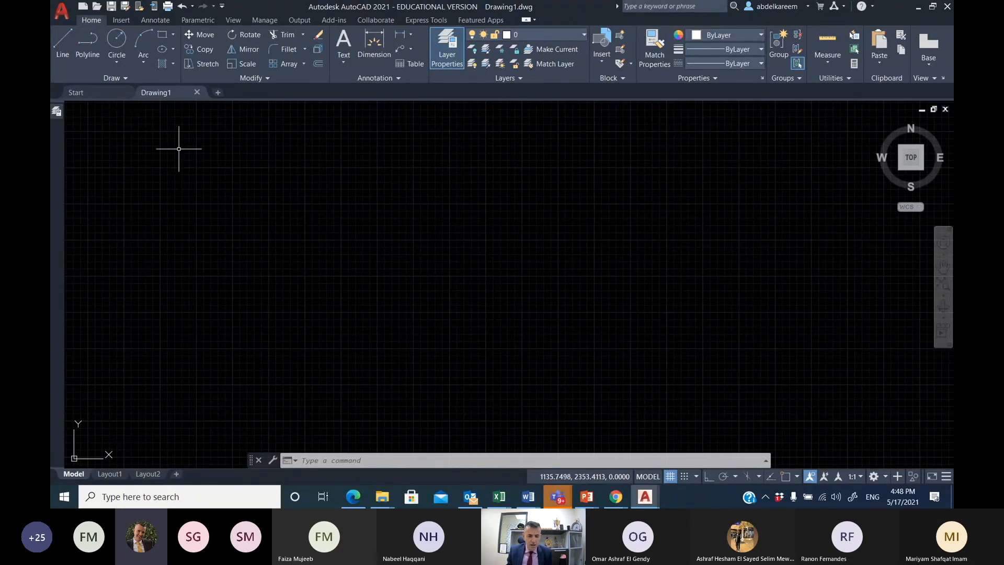
left_click(126, 22)
left_click(151, 23)
left_click(194, 22)
left_click(94, 20)
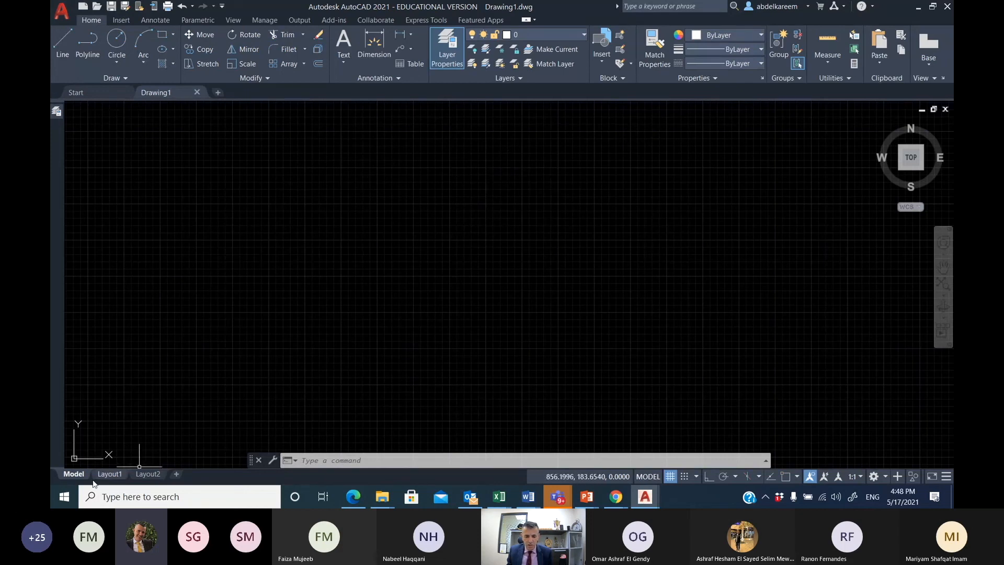
left_click(149, 474)
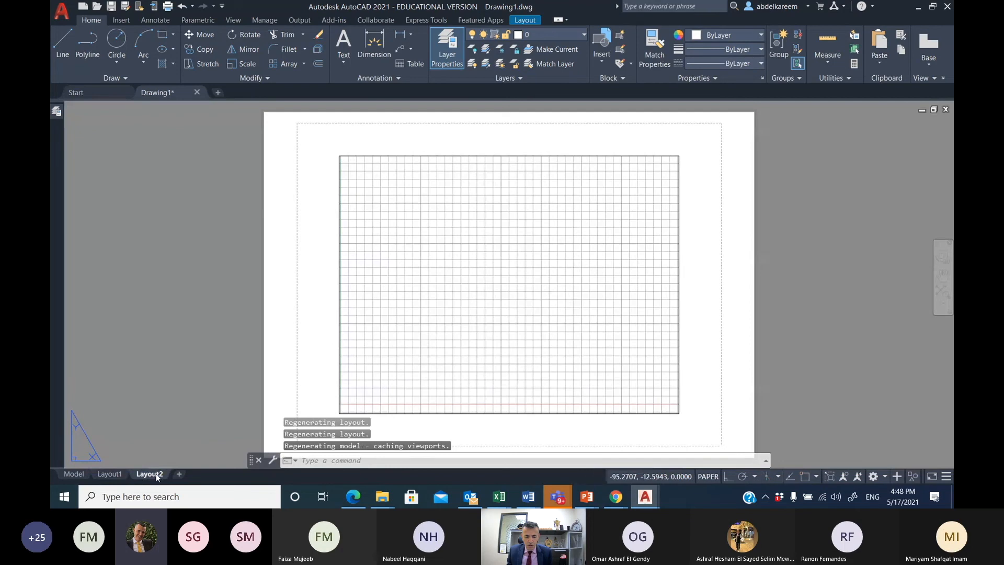
left_click(89, 475)
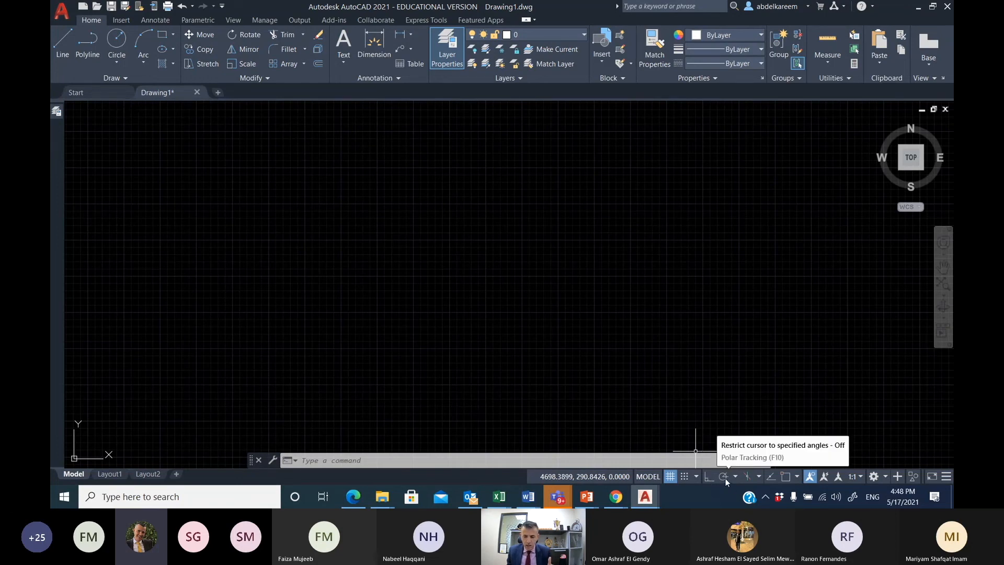
- Add the Dynamic Input control to AutoCAD's status bar through its customization options
left_click(946, 477)
left_click(918, 98)
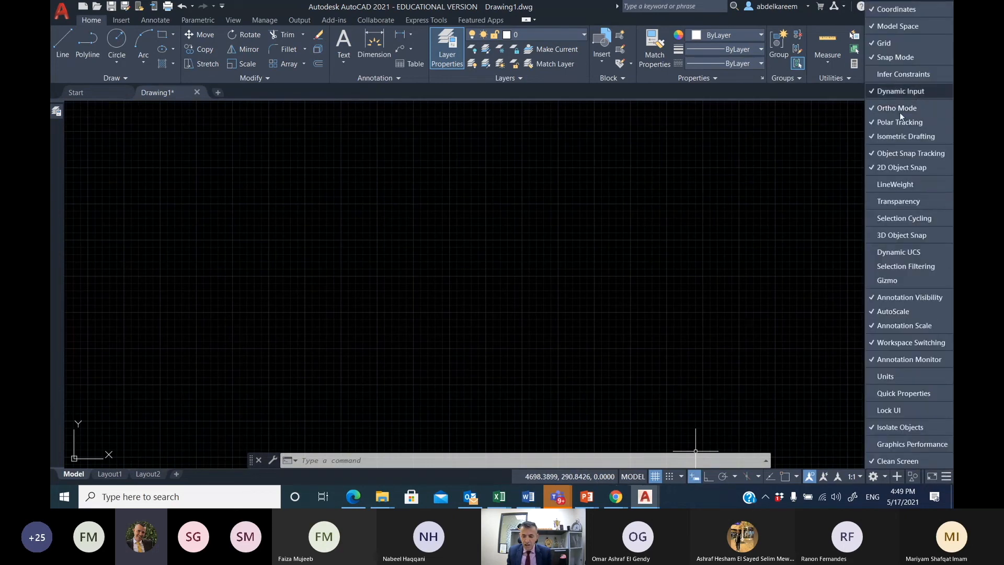
left_click(719, 222)
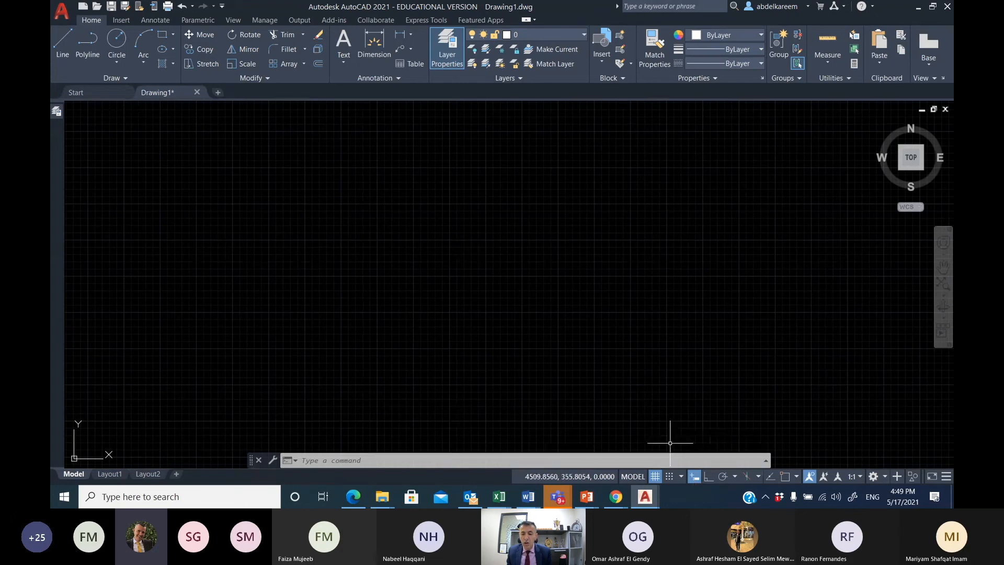
left_click(694, 477)
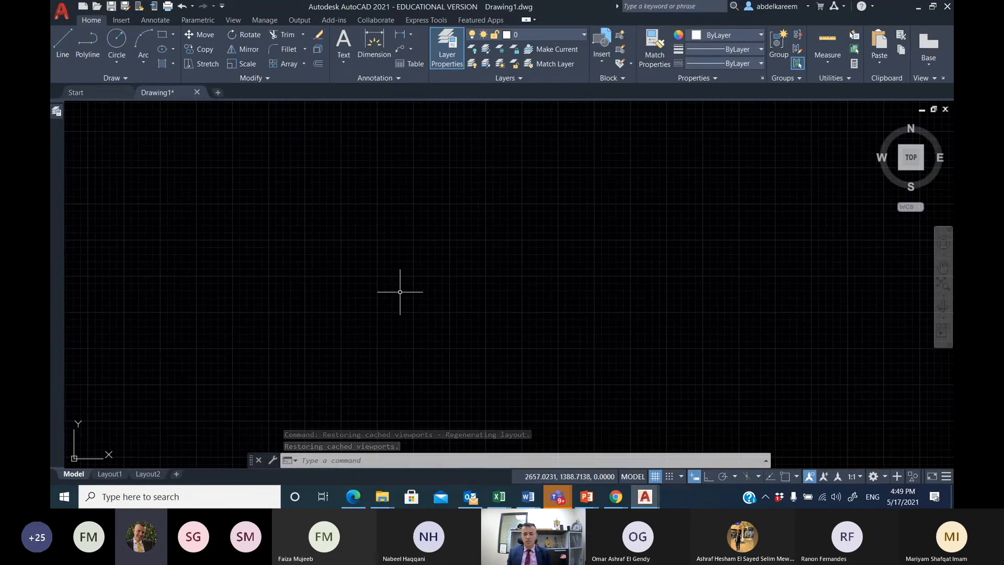
- Switch to the Computer Aided Design meeting in Teams and leave the call
mouse_move(557, 497)
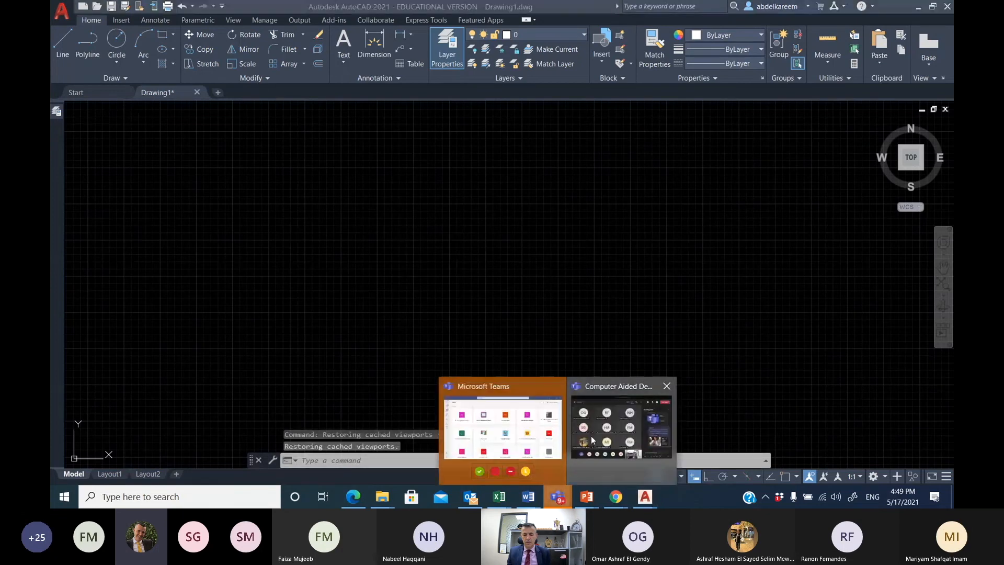
left_click(593, 441)
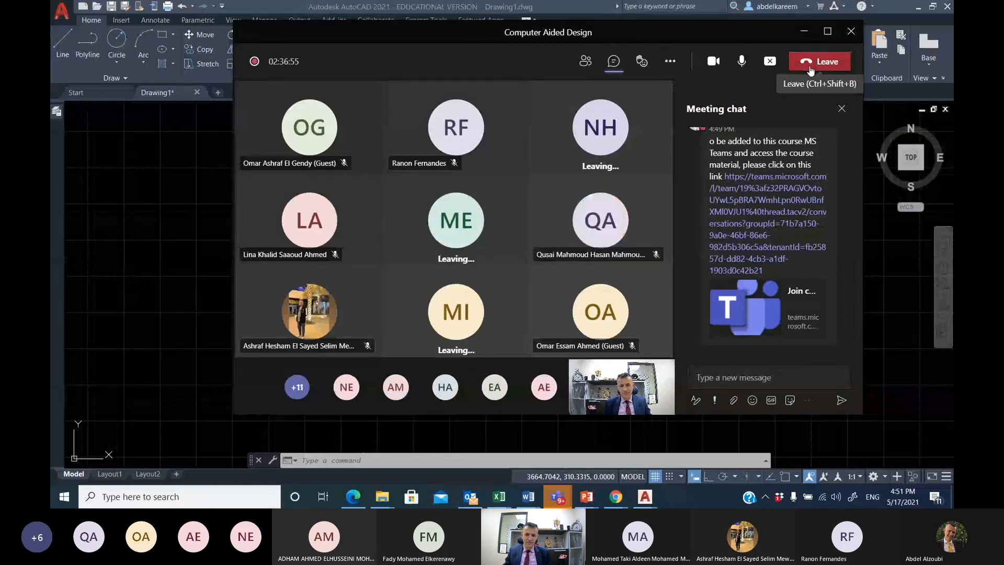
left_click(810, 70)
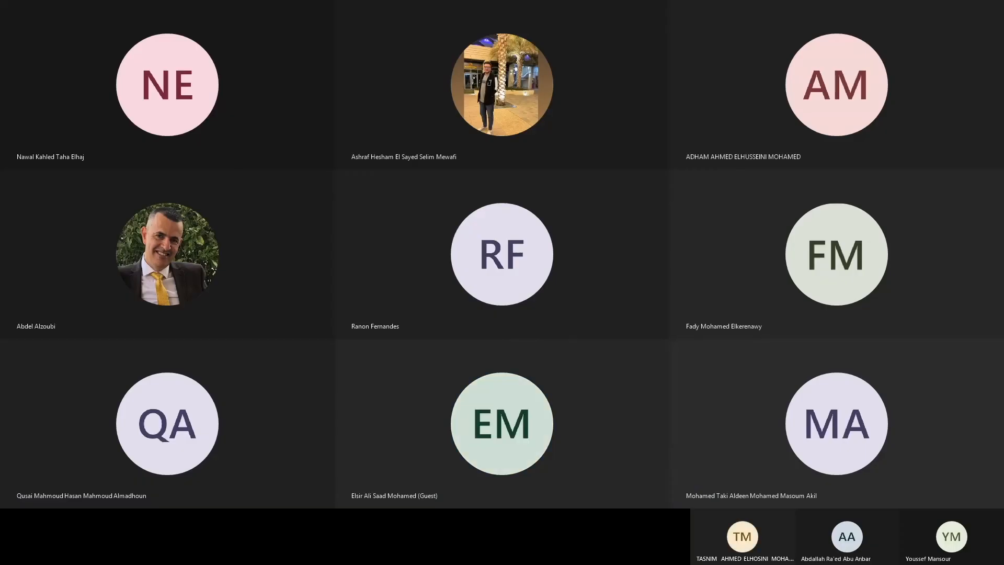